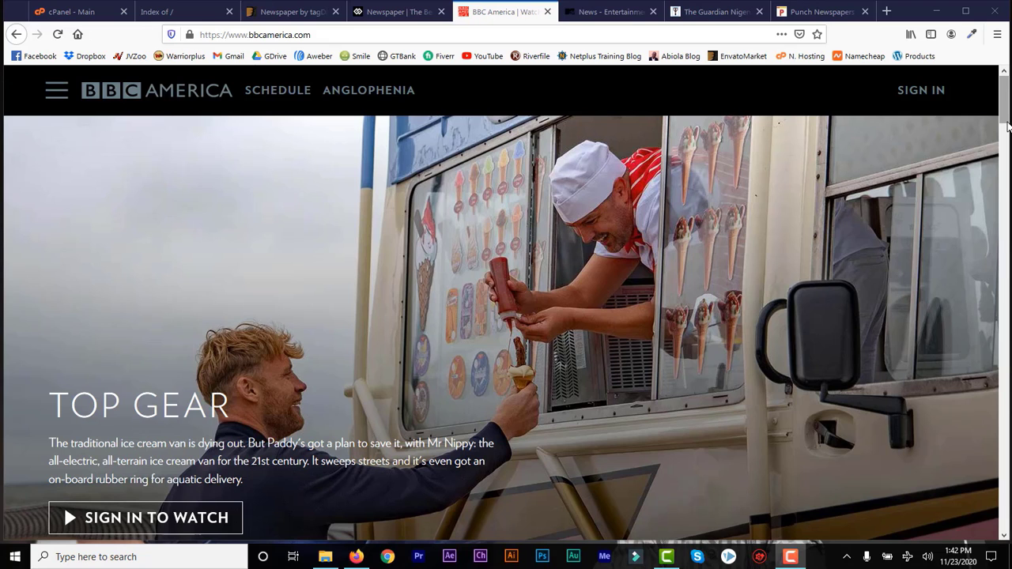
Step: Browse the BBC America, MTV News and The Guardian Nigeria homepages as examples of news websites
left_click_drag(1006, 110, 1002, 187)
left_click(1003, 273)
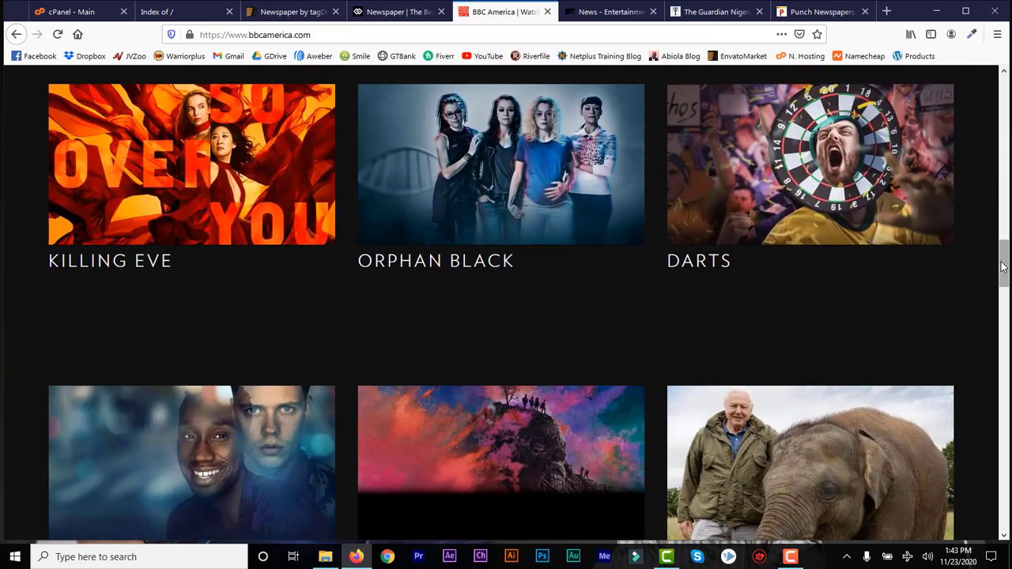
left_click_drag(1003, 272, 1003, 115)
left_click(615, 14)
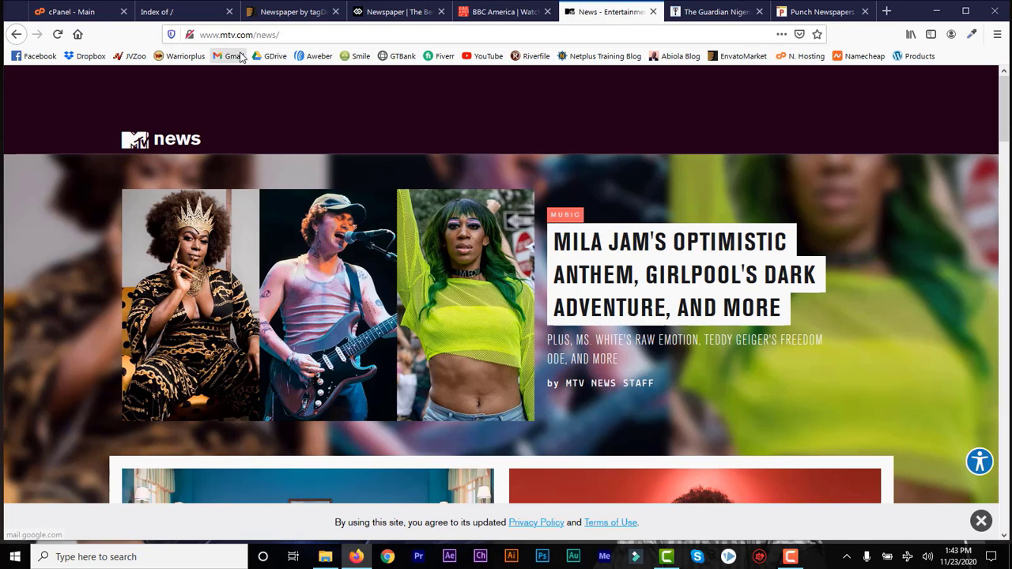
mouse_move(1006, 110)
left_mouse_down()
mouse_move(1006, 271)
mouse_move(1006, 98)
left_mouse_up()
left_click(699, 9)
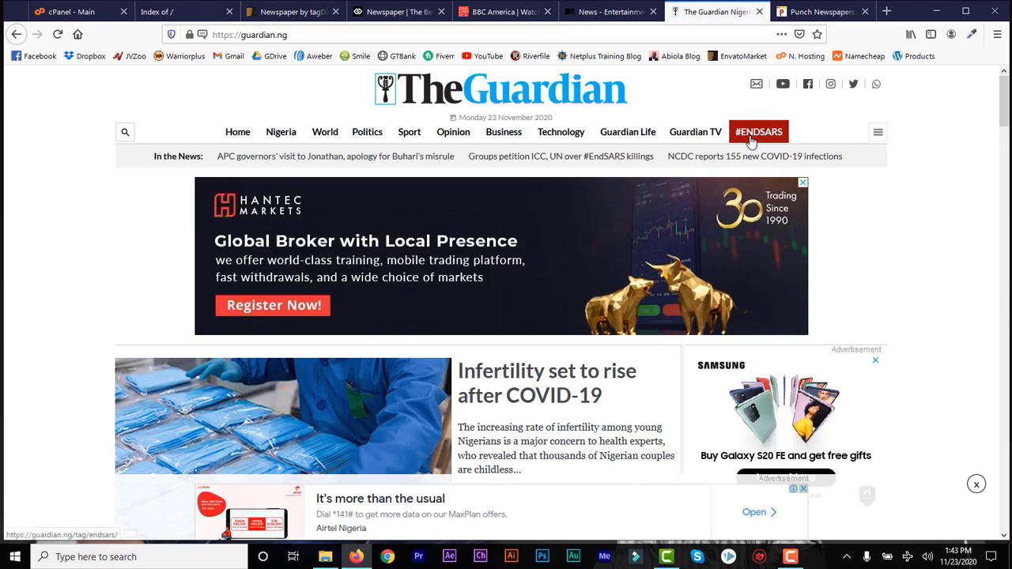
mouse_move(1005, 112)
left_mouse_down()
mouse_move(1004, 150)
mouse_move(1005, 99)
left_mouse_up()
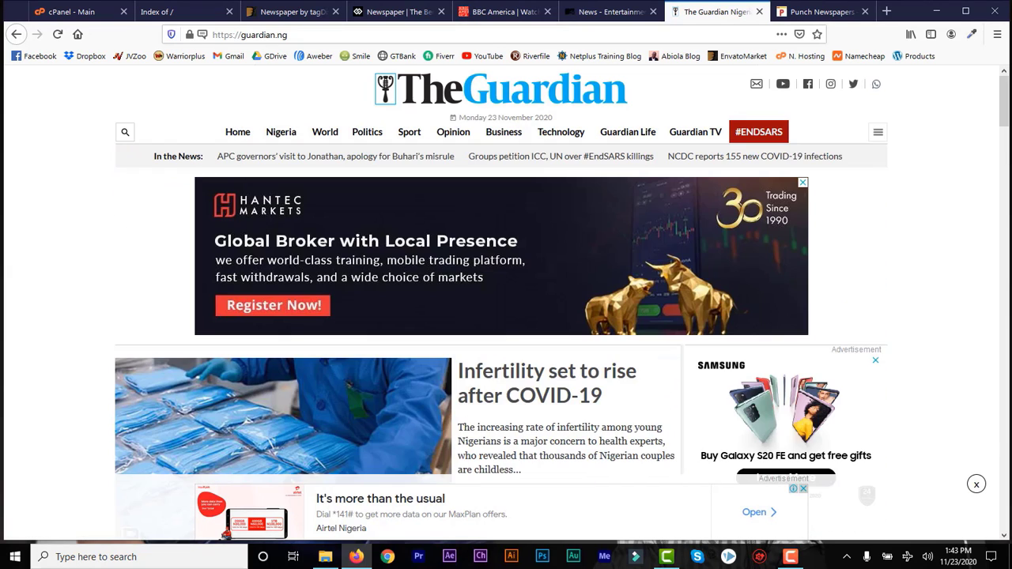
Step: Copy The Guardian Nigeria's web address and open whatwpthemeisthat.com in a new tab
left_click(295, 34)
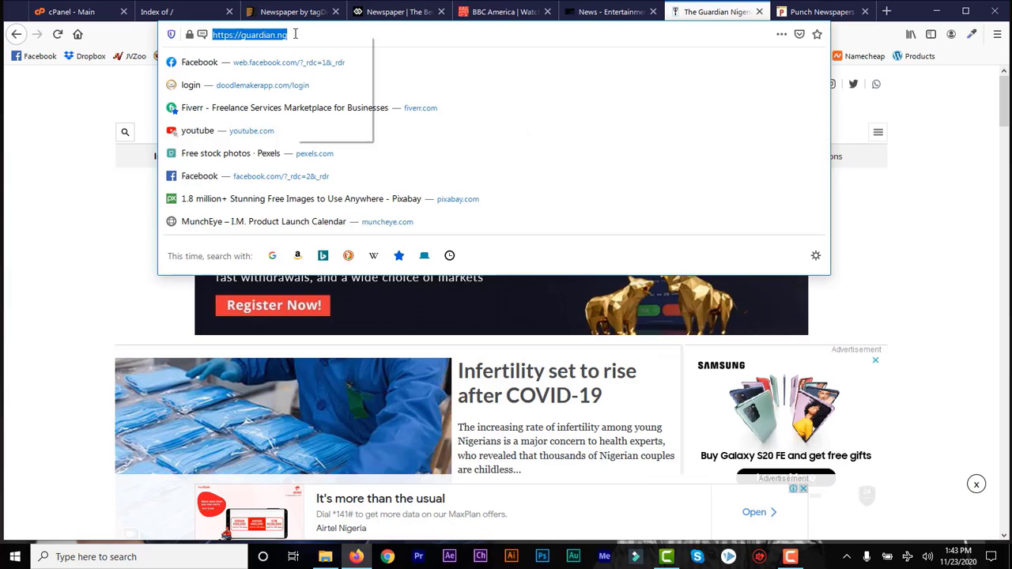
right_click(295, 34)
left_click(314, 76)
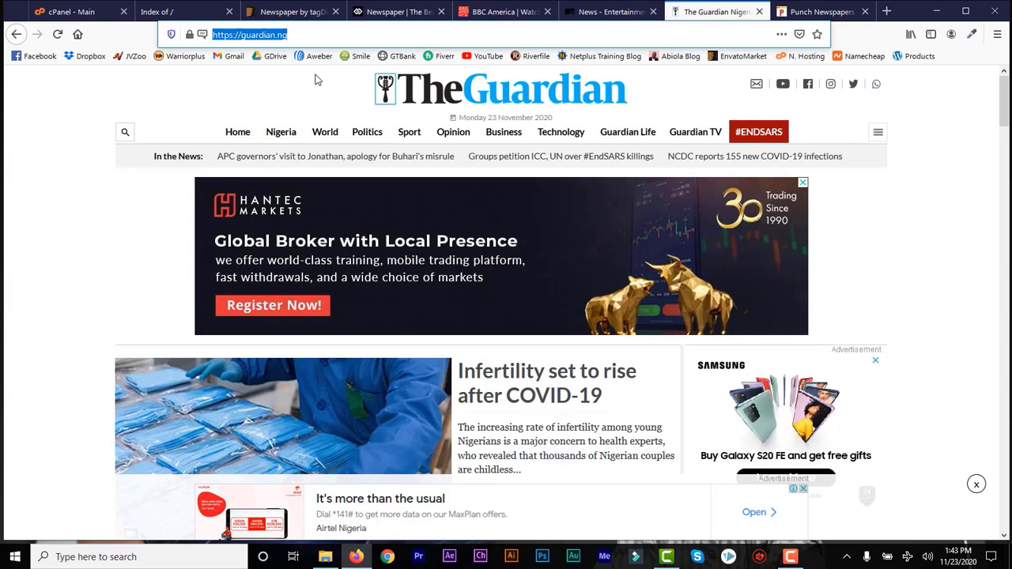
left_click(886, 11)
type("what")
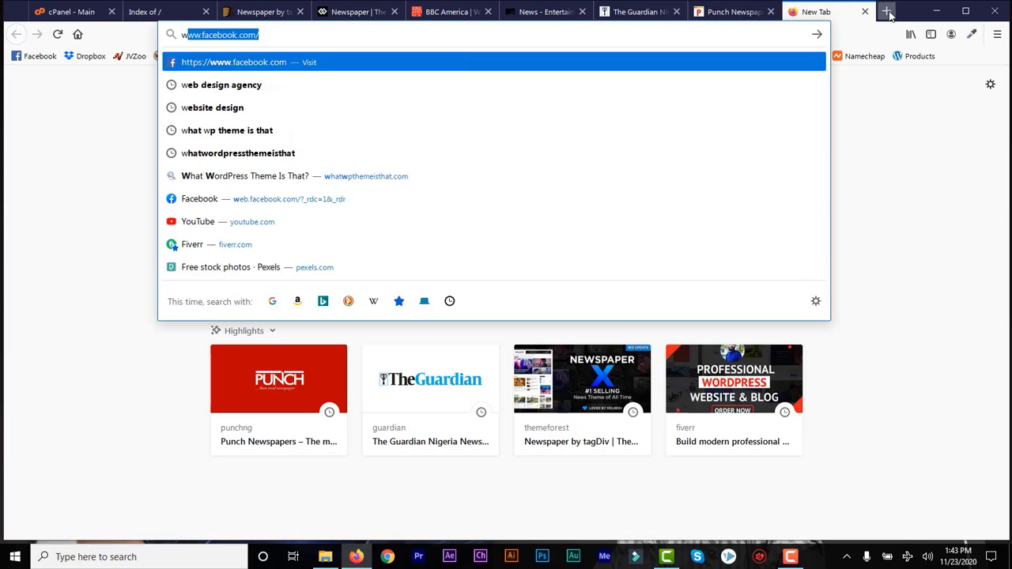
left_click(440, 177)
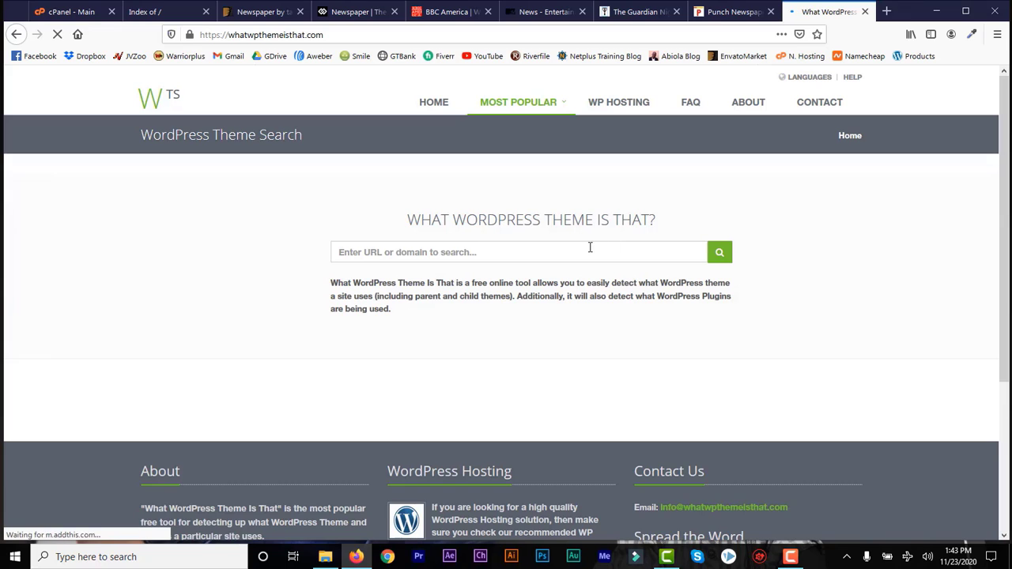
right_click(590, 247)
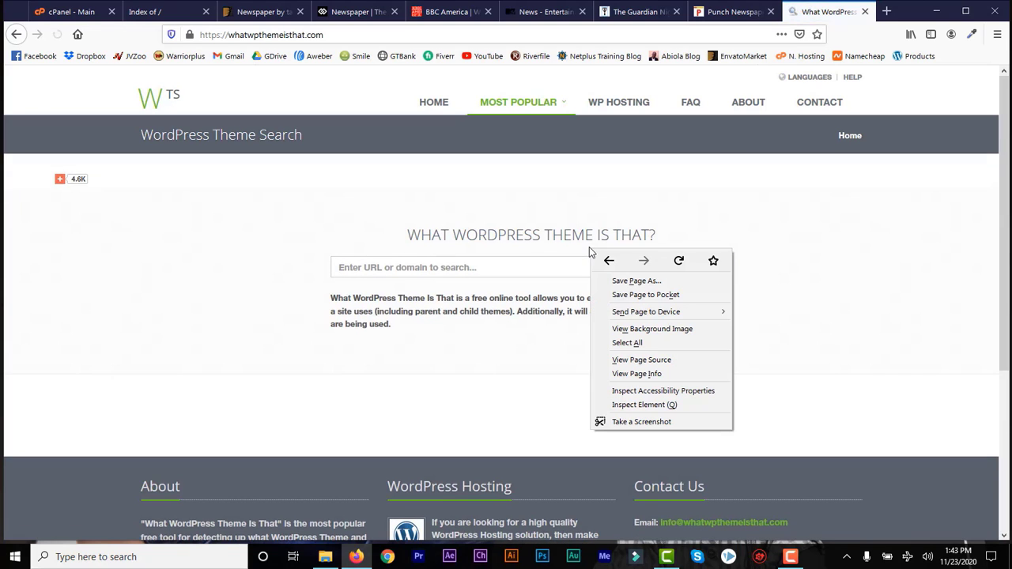
left_click(490, 272)
right_click(490, 273)
left_click(519, 327)
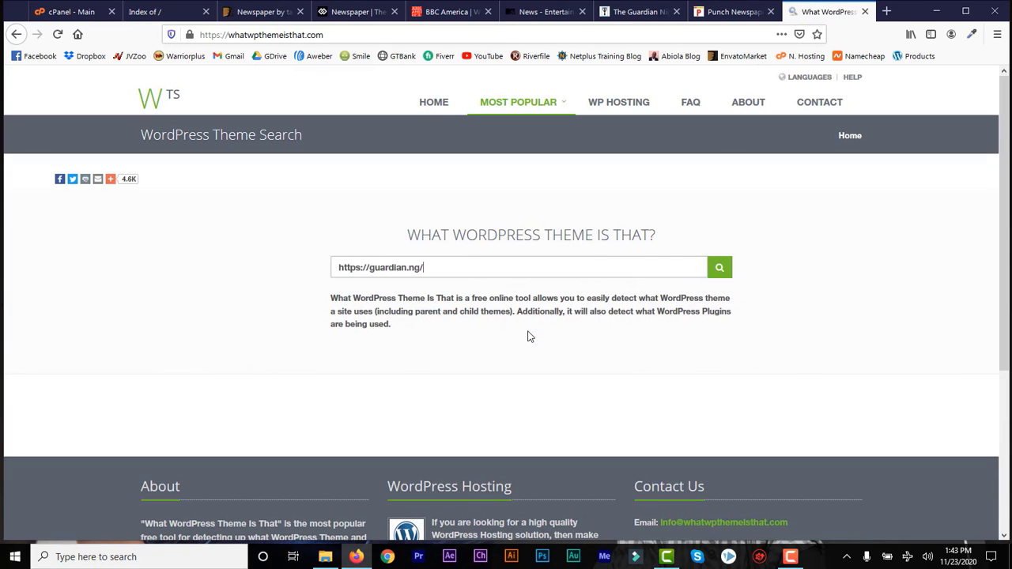
left_click(716, 271)
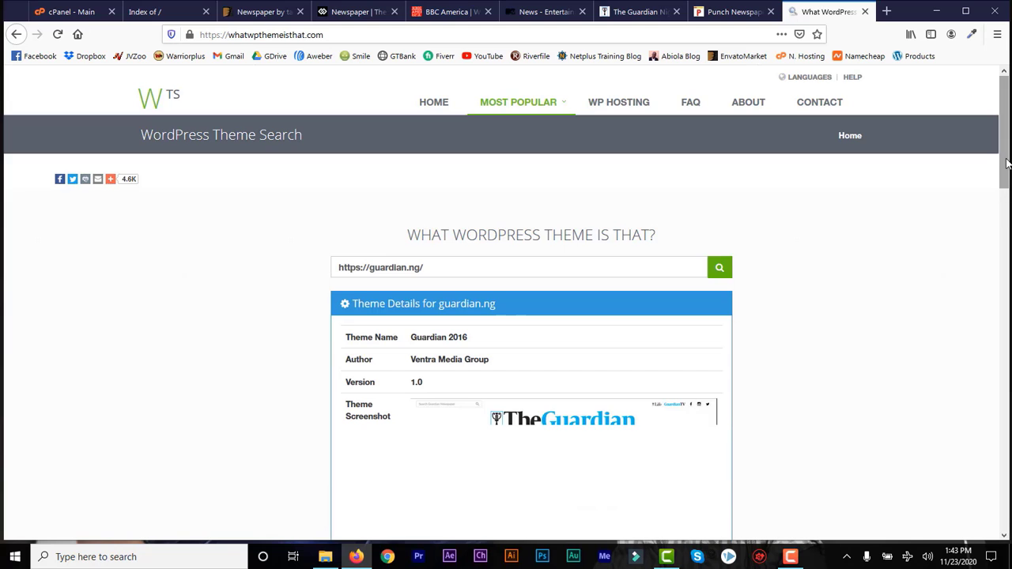
scroll(1007, 207, "down", 1)
left_click_drag(1008, 208, 1007, 157)
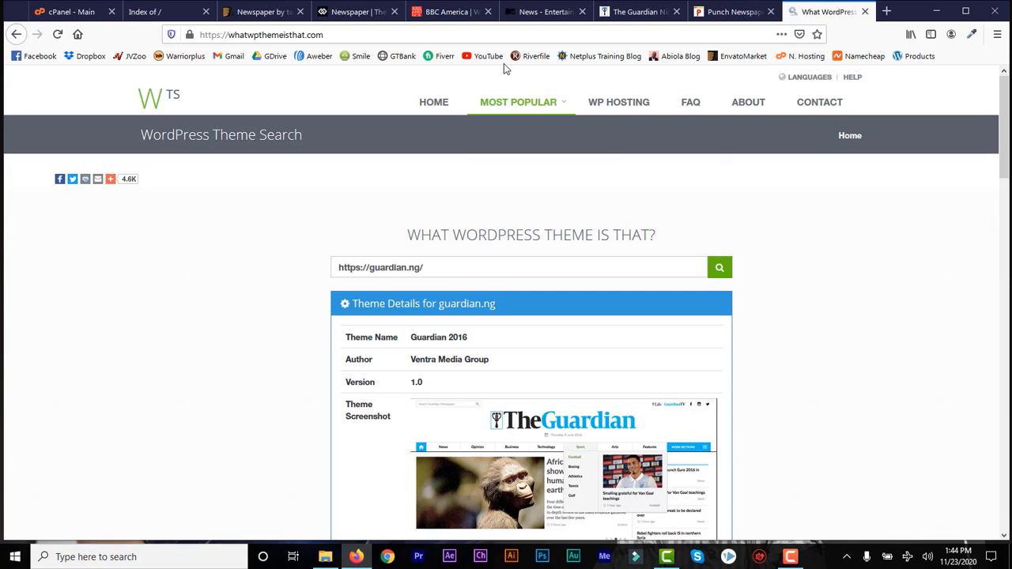
Step: Check the site security information of blog.netplustraining.com and view the hosting account's cPanel main page
left_click(149, 18)
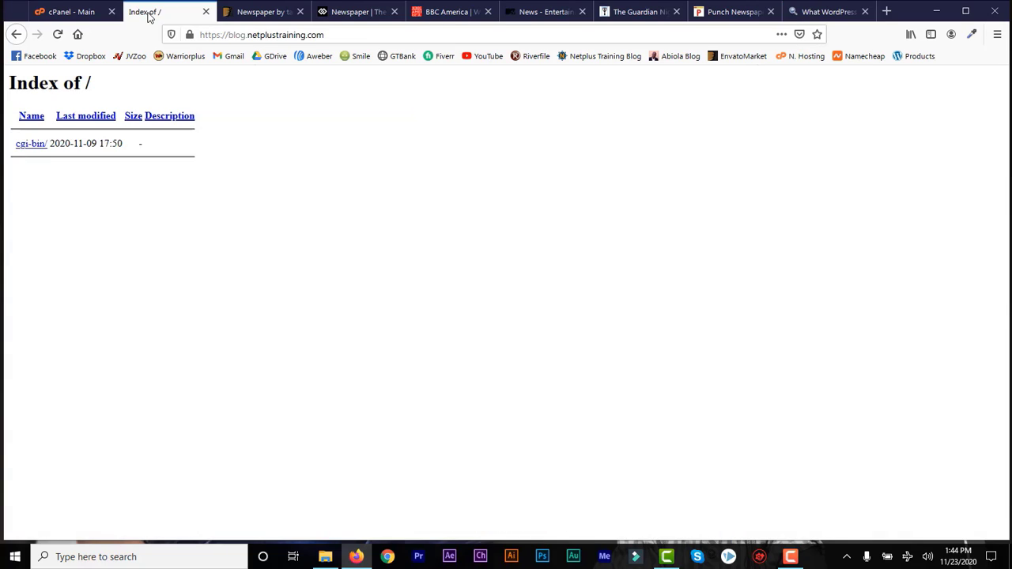
left_click(190, 35)
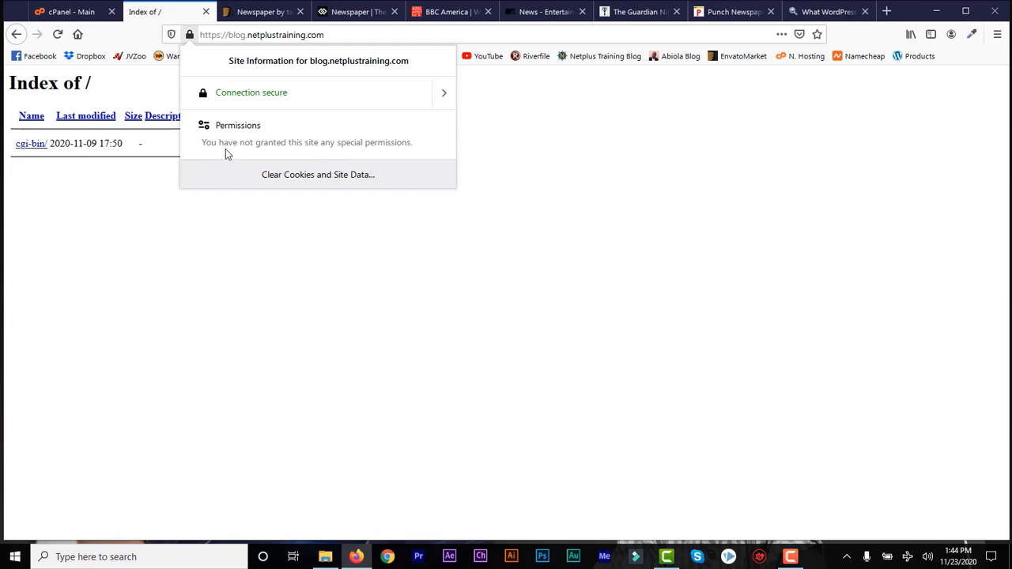
left_click(574, 198)
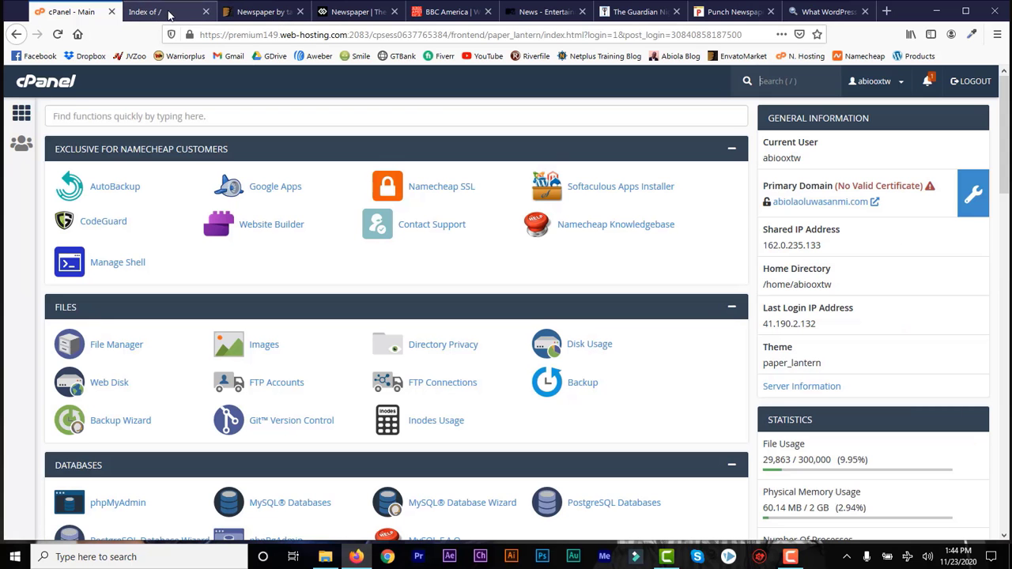
left_click(162, 12)
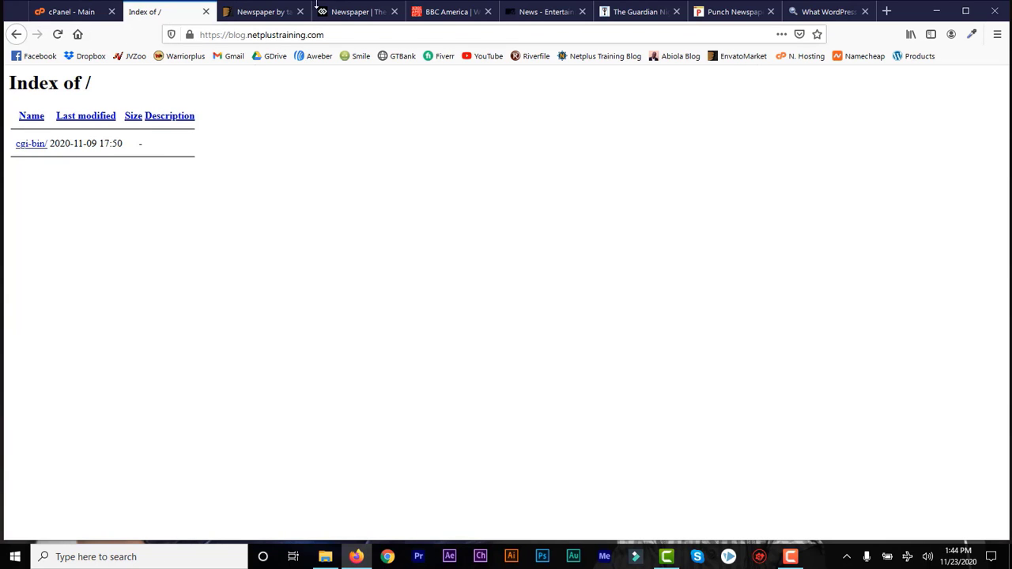
Step: View the Newspaper theme's ThemeForest page and browse its demo designs on the tagDiv demo site
left_click(267, 12)
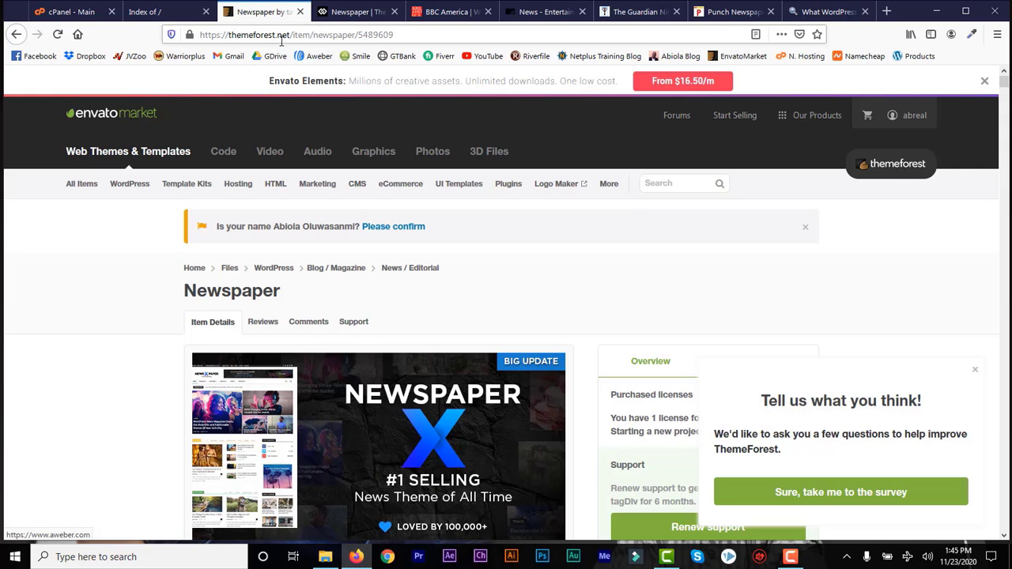
left_click(352, 15)
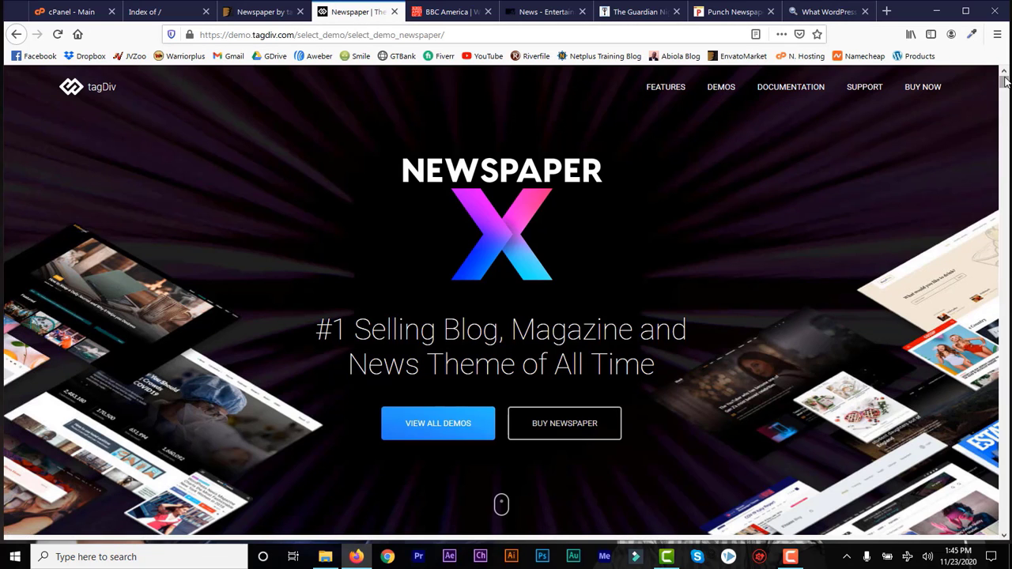
left_click_drag(1004, 84, 1003, 100)
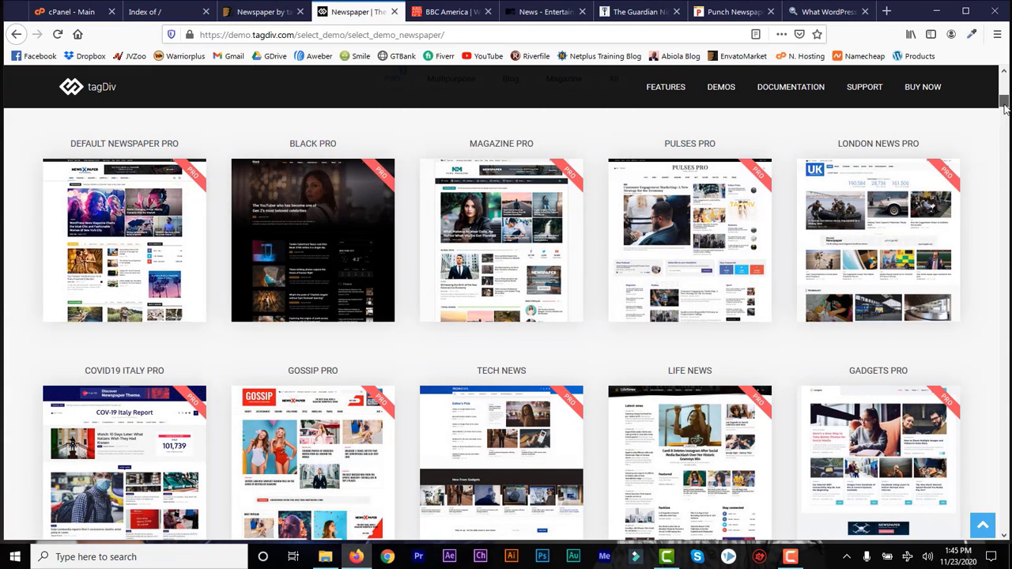
left_click_drag(1004, 103, 1004, 115)
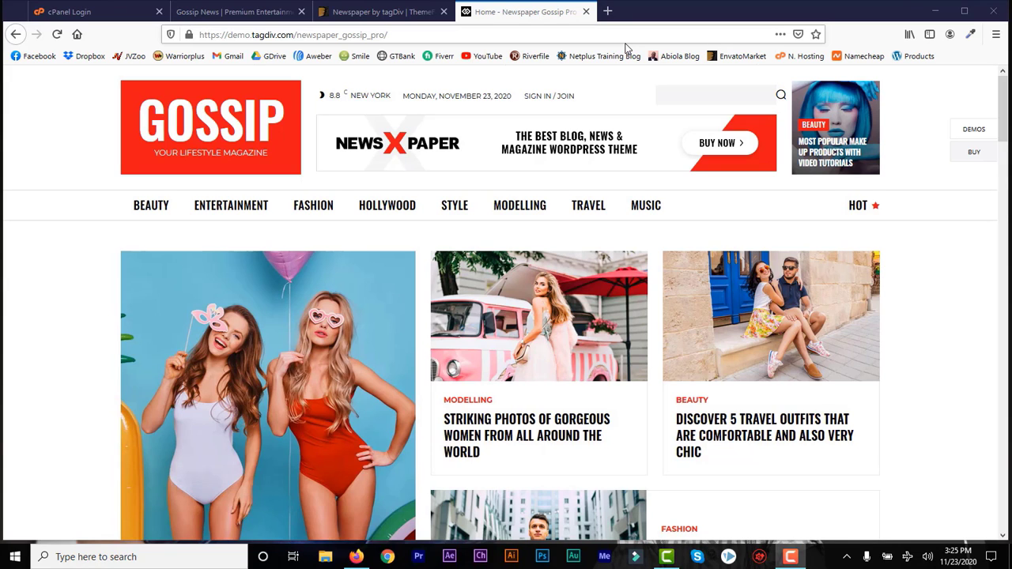
Step: Load blog.fiverr.com in a new tab
left_click(608, 12)
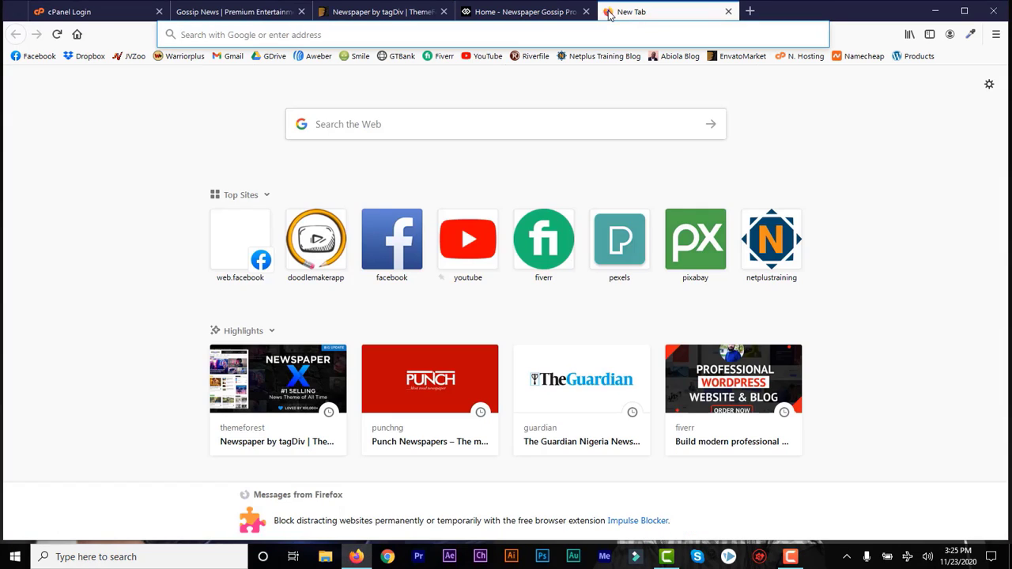
type("blog.")
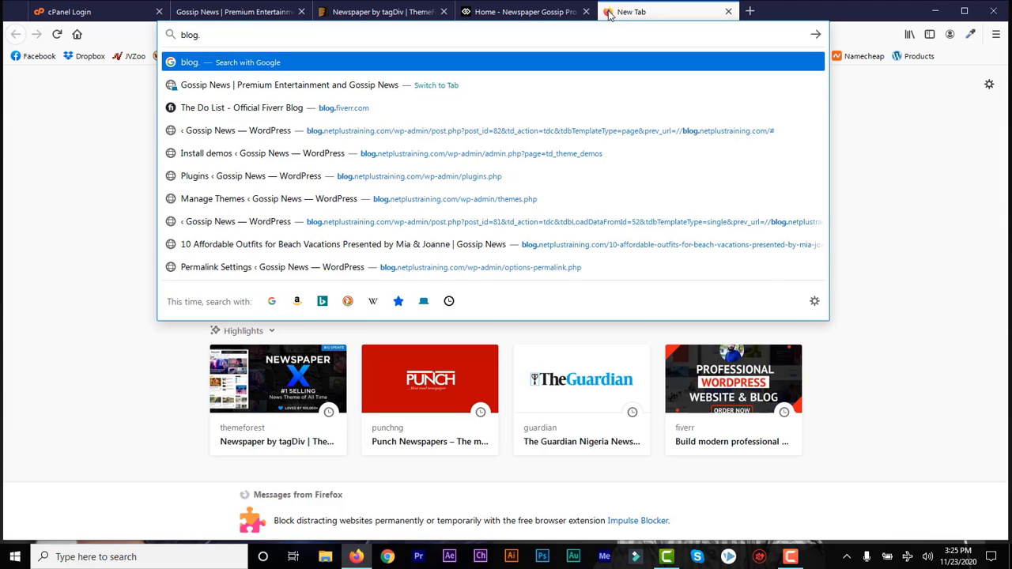
type("fiverr.com")
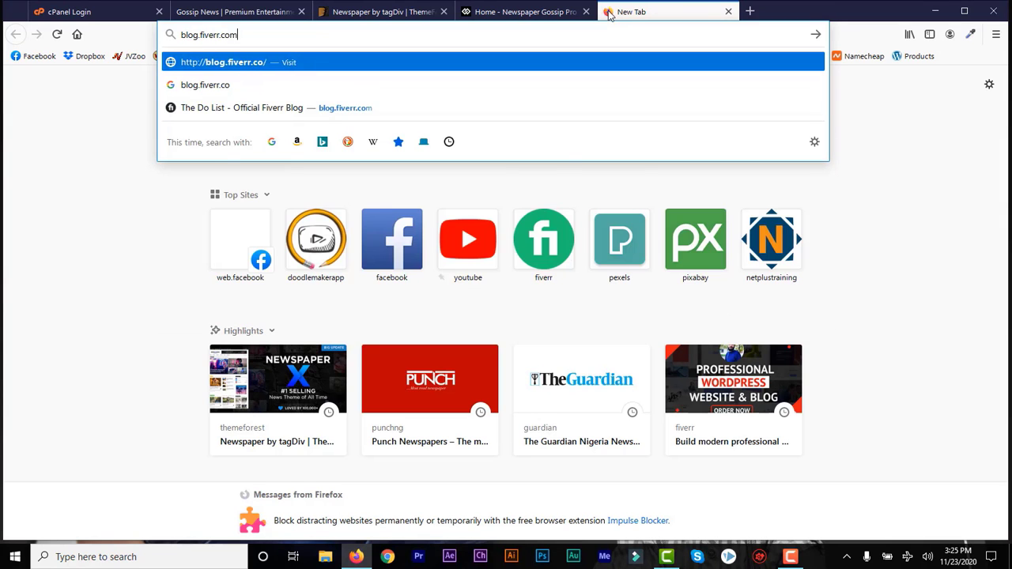
key("Return")
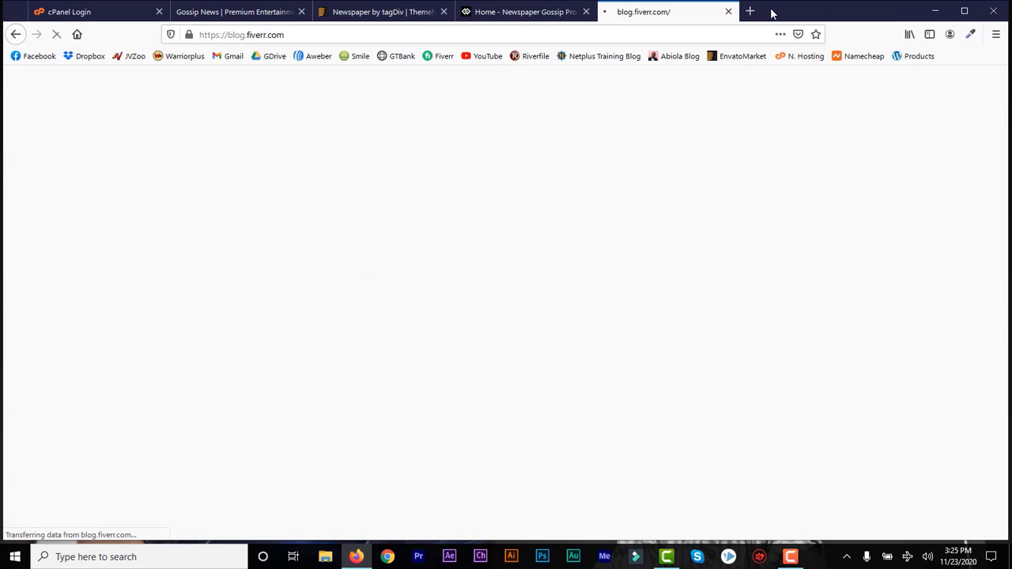
Step: Load theusatribune.com in another new tab and return to the Fiverr blog page
left_click(749, 11)
type("usa")
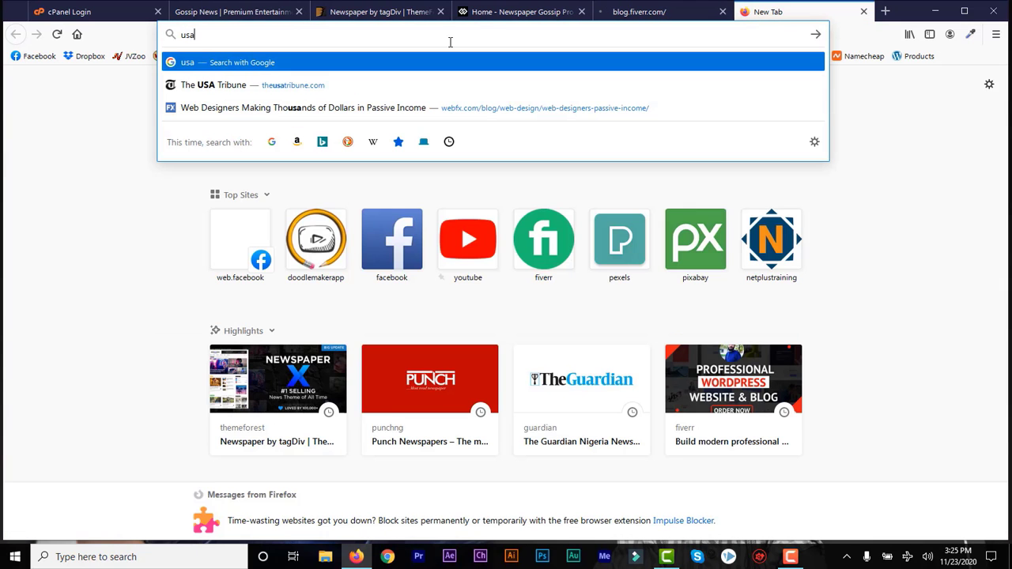
left_click(284, 86)
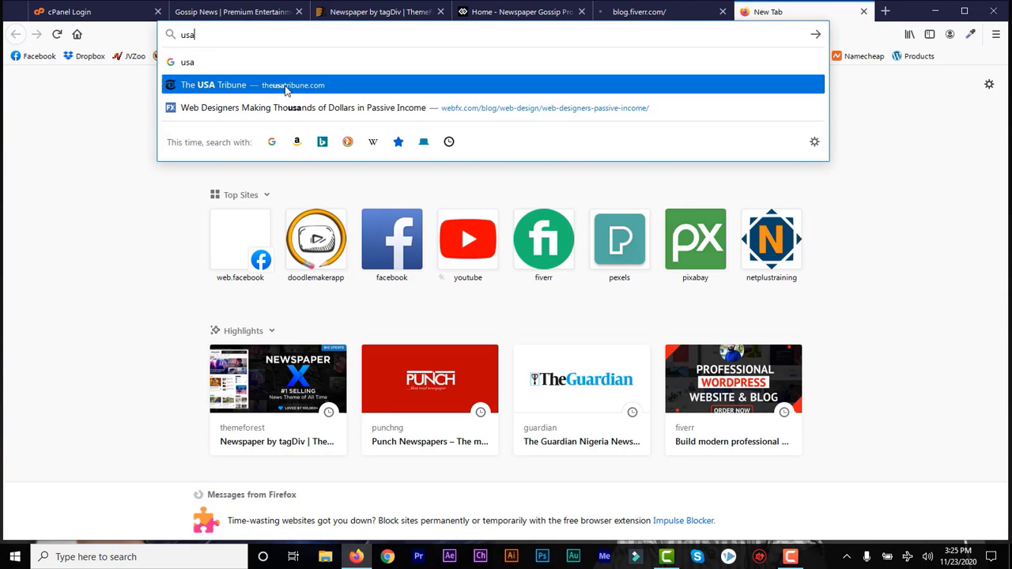
left_click(641, 12)
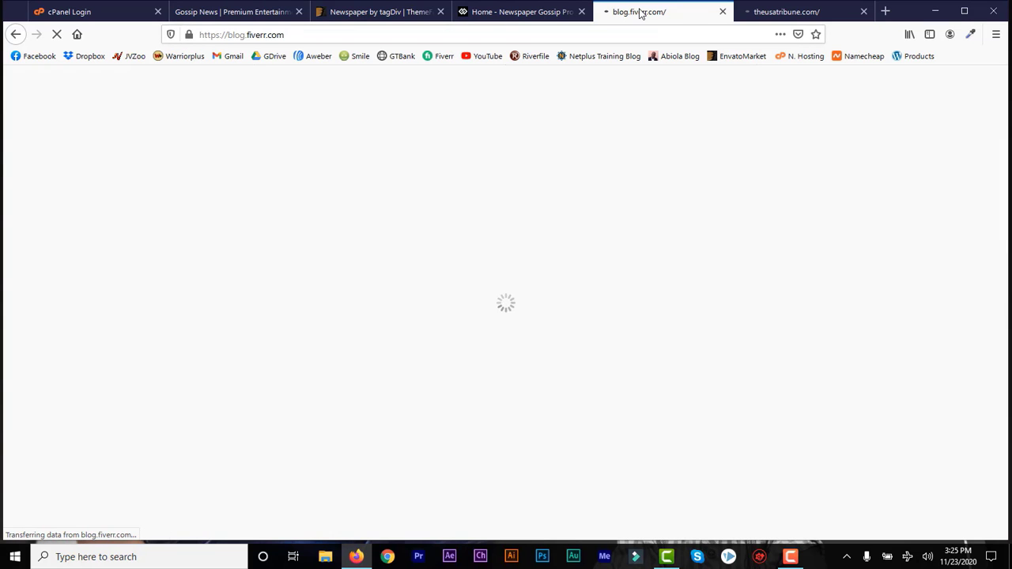
Step: Open the What WordPress Theme Is That site, whatwpthemeisthat.com, in a new tab
left_click(886, 12)
type("whats")
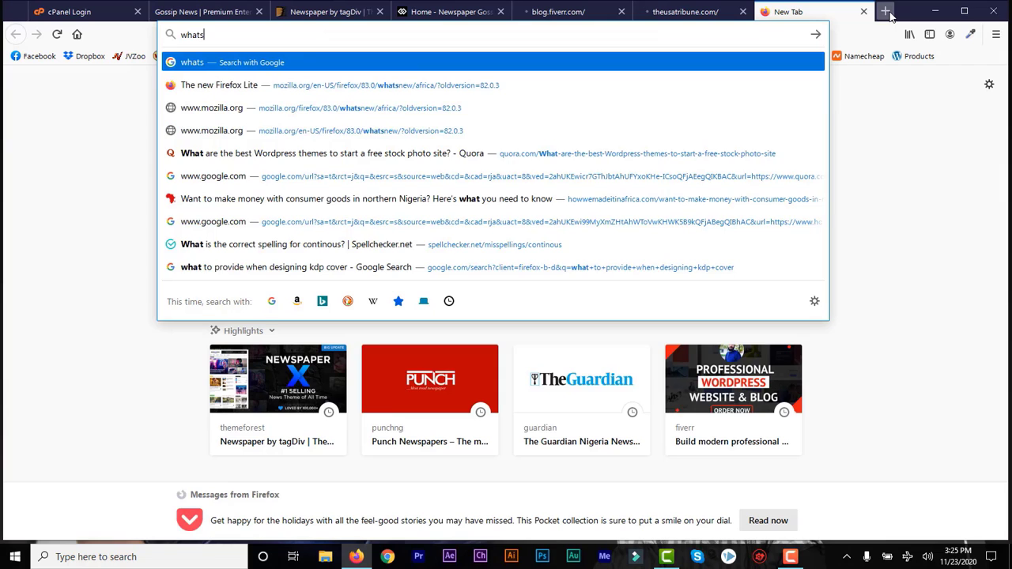
key("BackSpace")
type("wp")
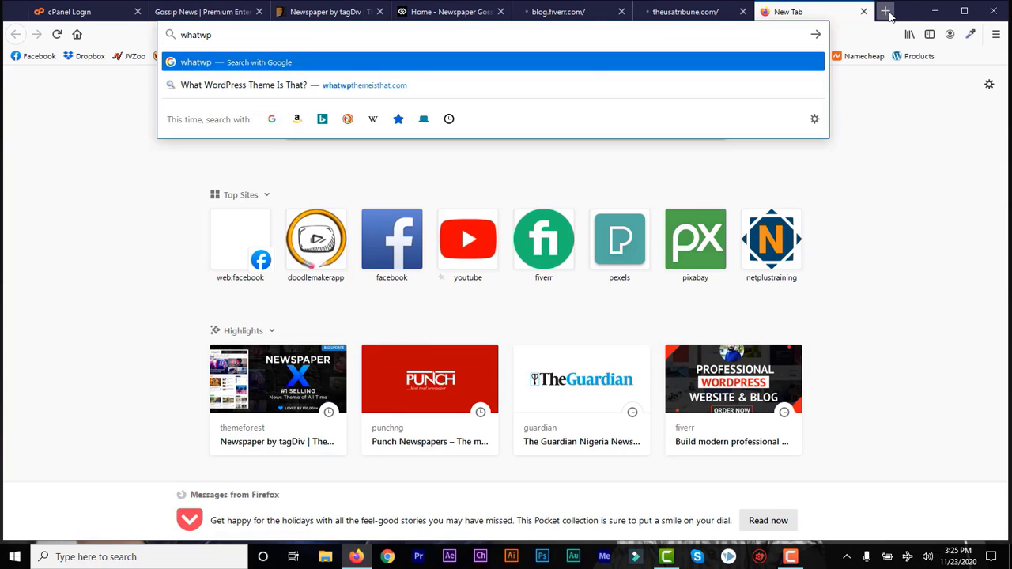
left_click(388, 87)
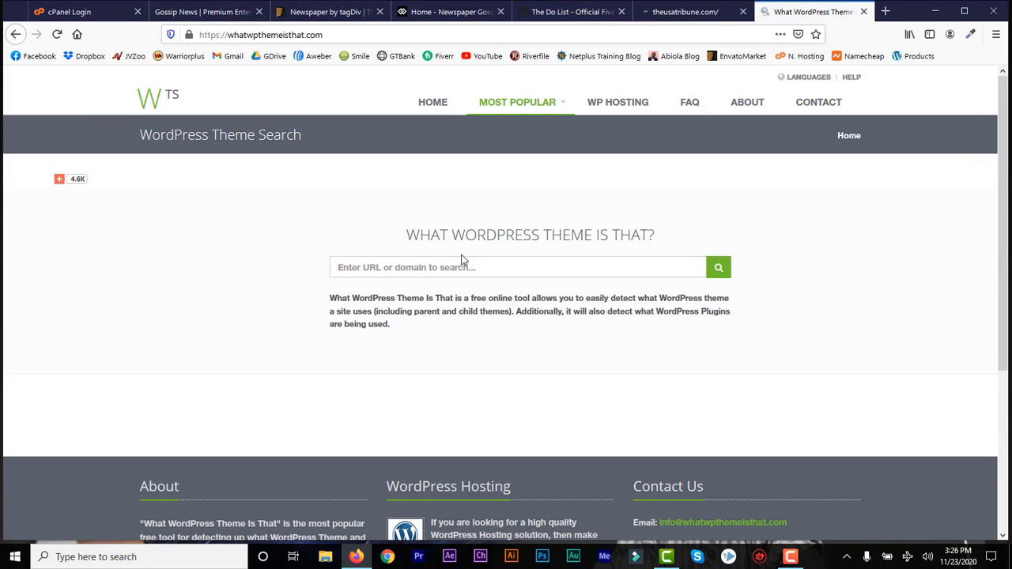
Step: Look up the WordPress theme used by blog.fiverr.com and check the theme's version
left_click(461, 261)
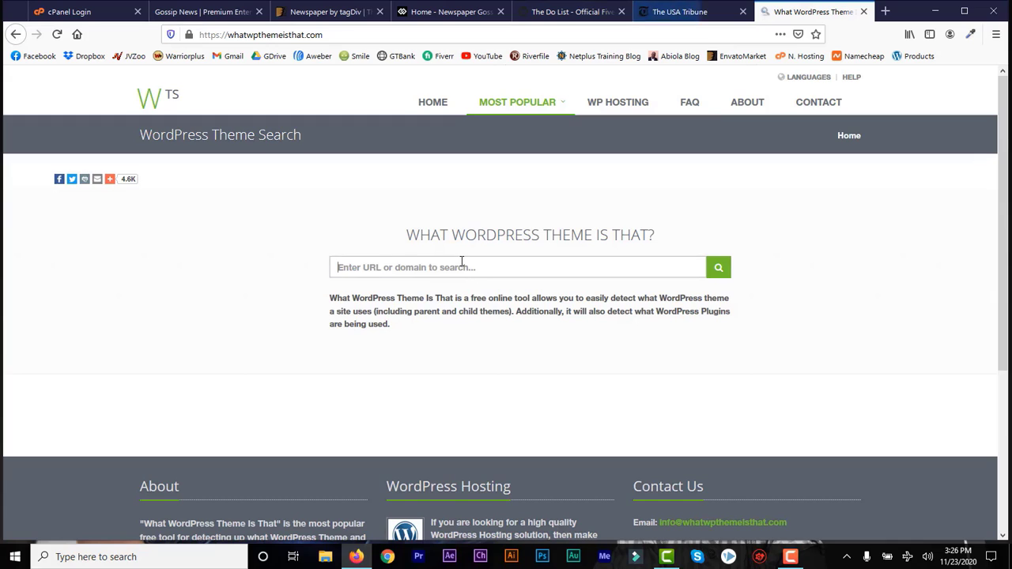
type("blog.fiverr.com")
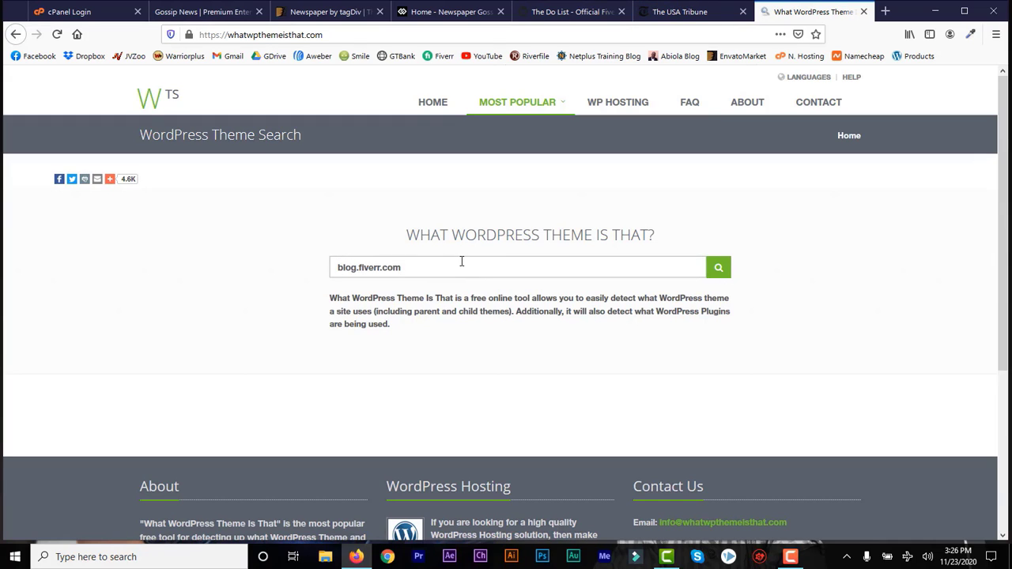
key("Return")
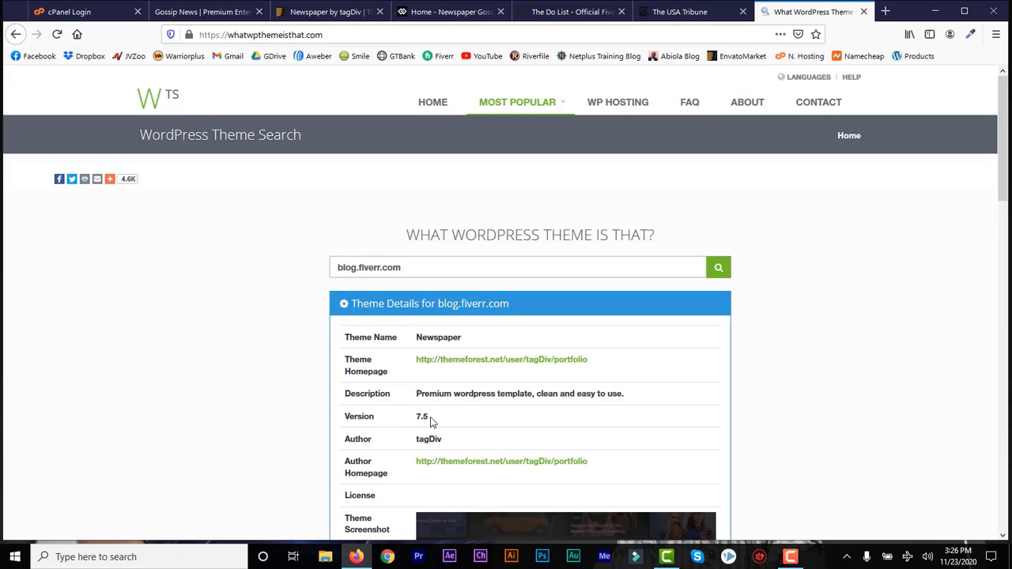
left_click_drag(431, 422, 420, 417)
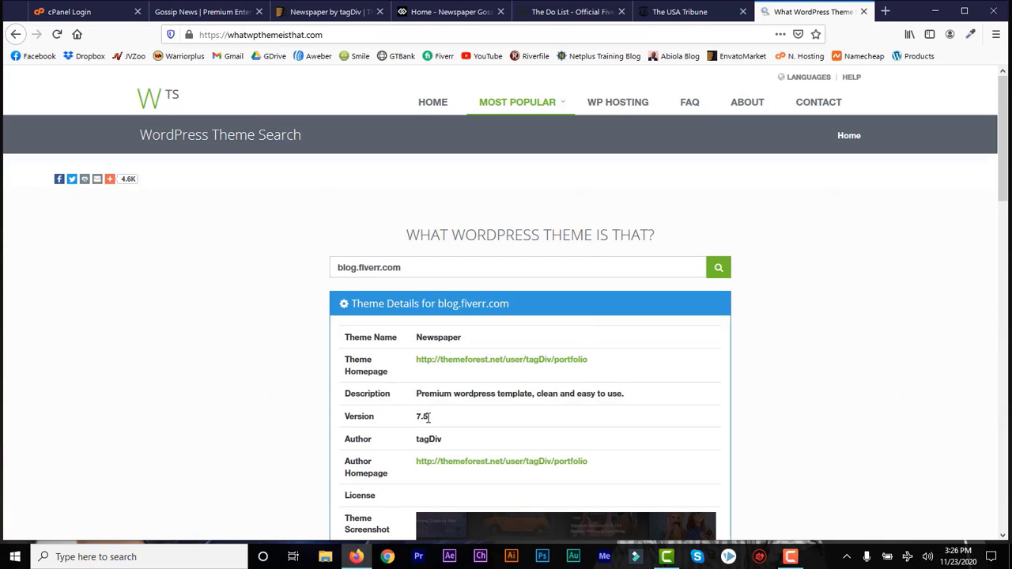
Step: Look up the WordPress theme used by theusatribune.com and review its theme details and screenshot
left_click(670, 13)
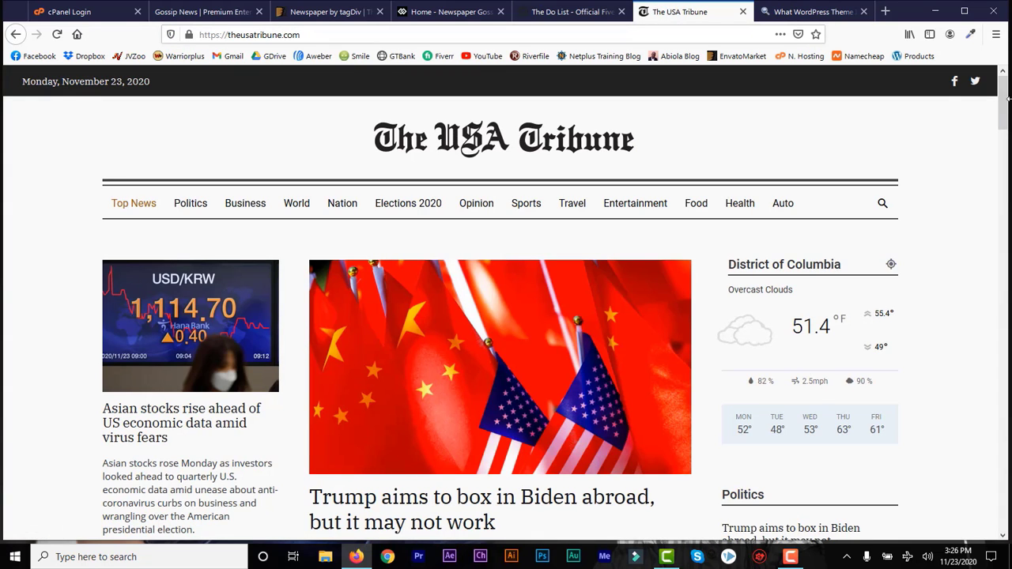
mouse_move(1007, 98)
left_mouse_down()
mouse_move(1005, 210)
mouse_move(1005, 87)
left_mouse_up()
left_click(315, 38)
key("ctrl+c")
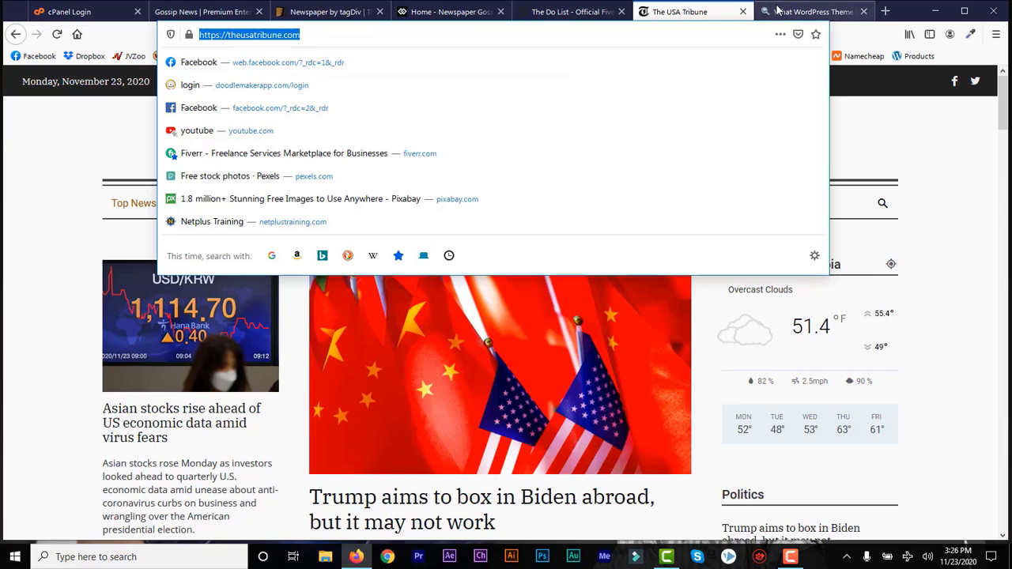
left_click(811, 11)
left_click_drag(406, 268, 307, 266)
key("ctrl+v")
key("Return")
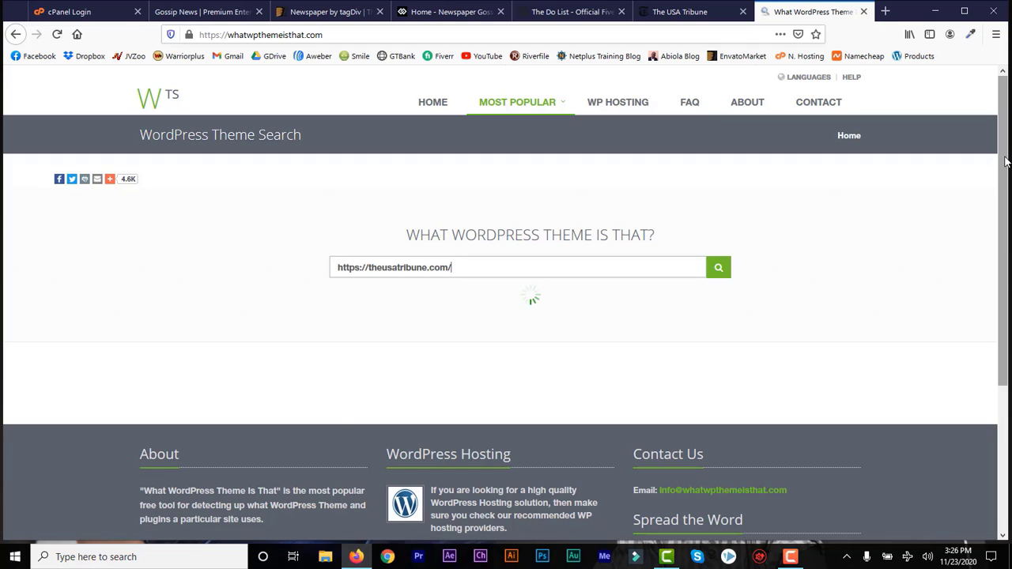
left_click_drag(1004, 160, 980, 183)
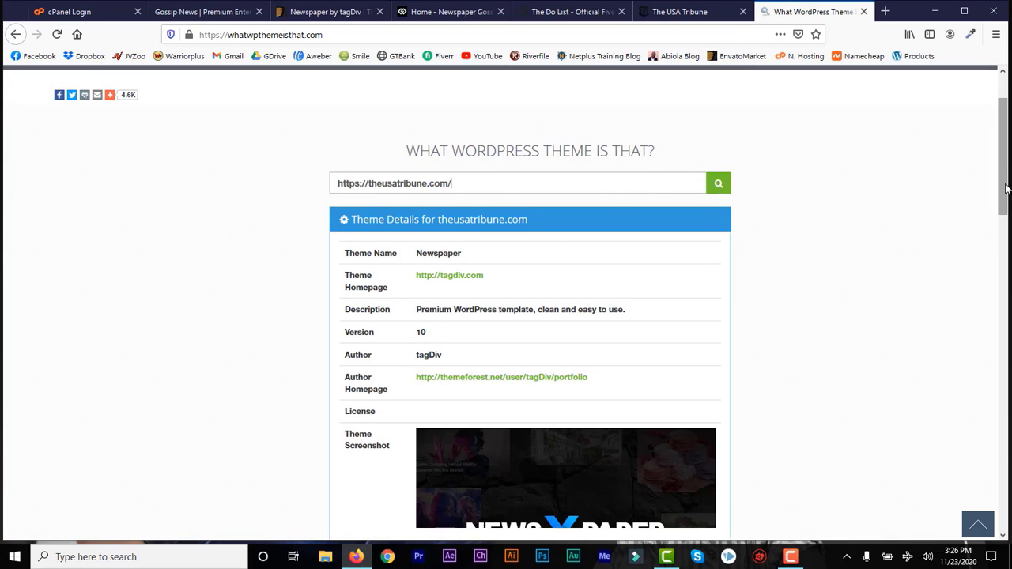
left_click_drag(1006, 188, 831, 246)
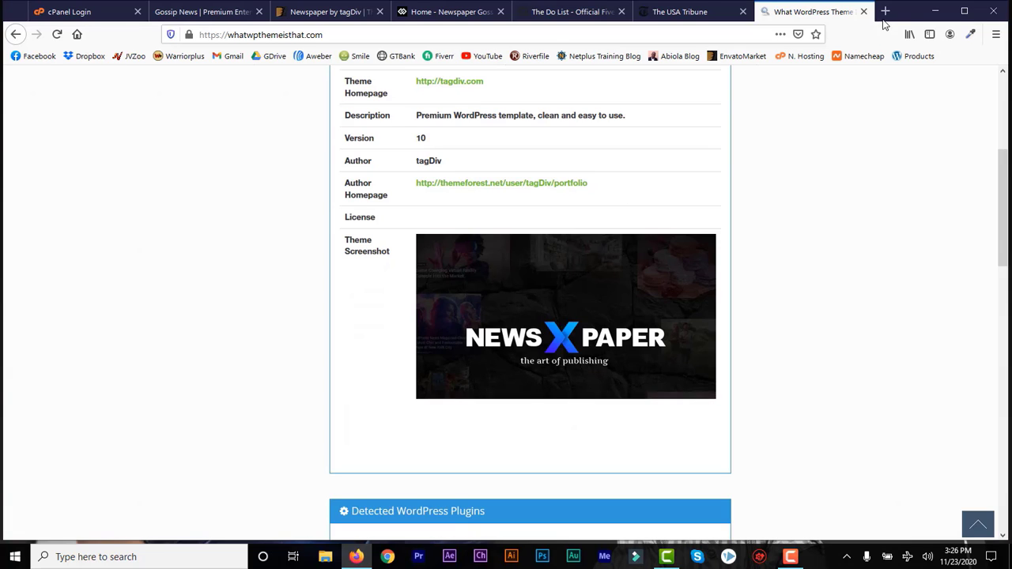
left_click_drag(996, 256, 829, 181)
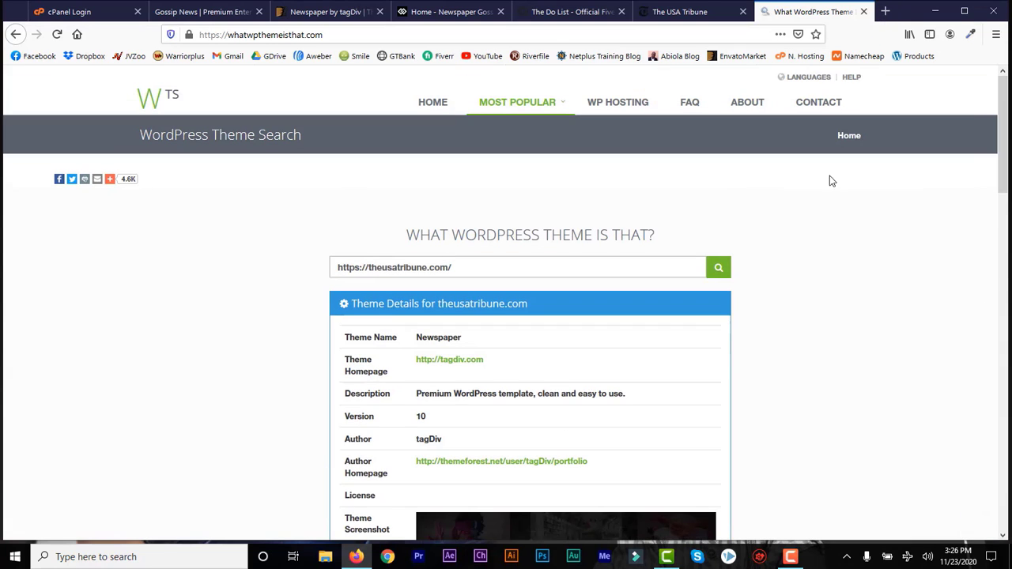
Step: Look up the WordPress theme used by netplustraining.com
left_click_drag(463, 268, 253, 282)
type("n")
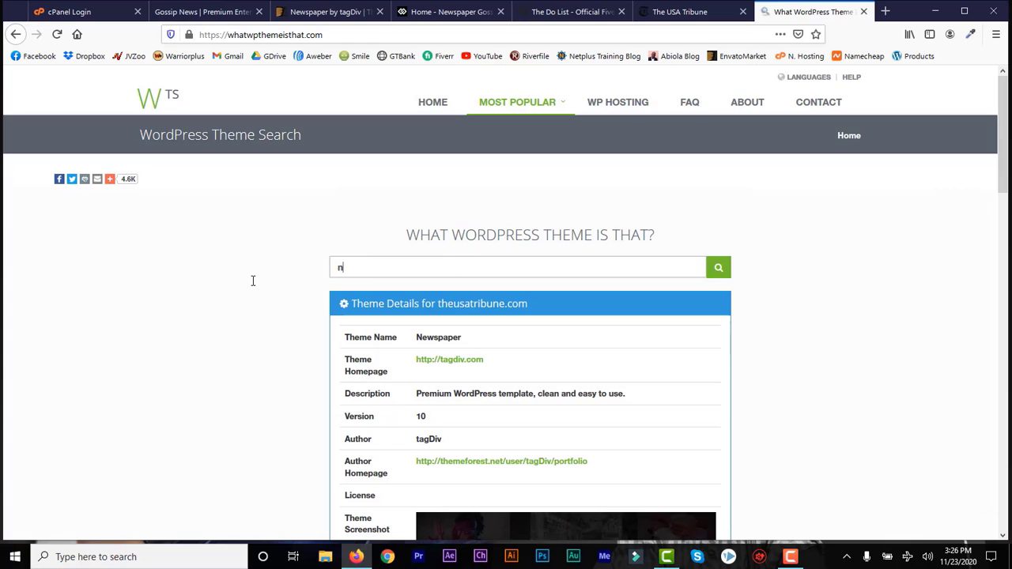
type("etplustraining.com")
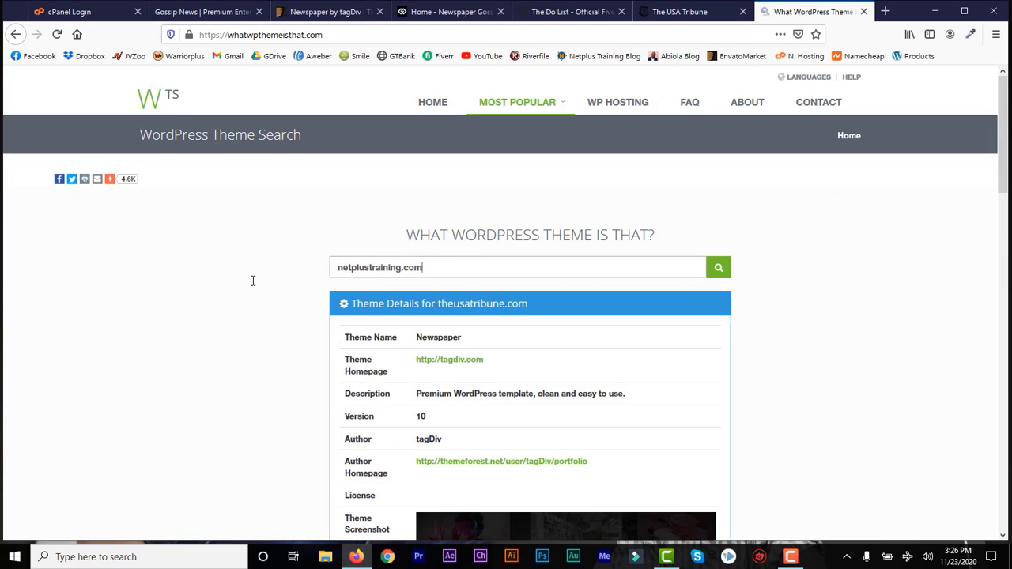
key("Return")
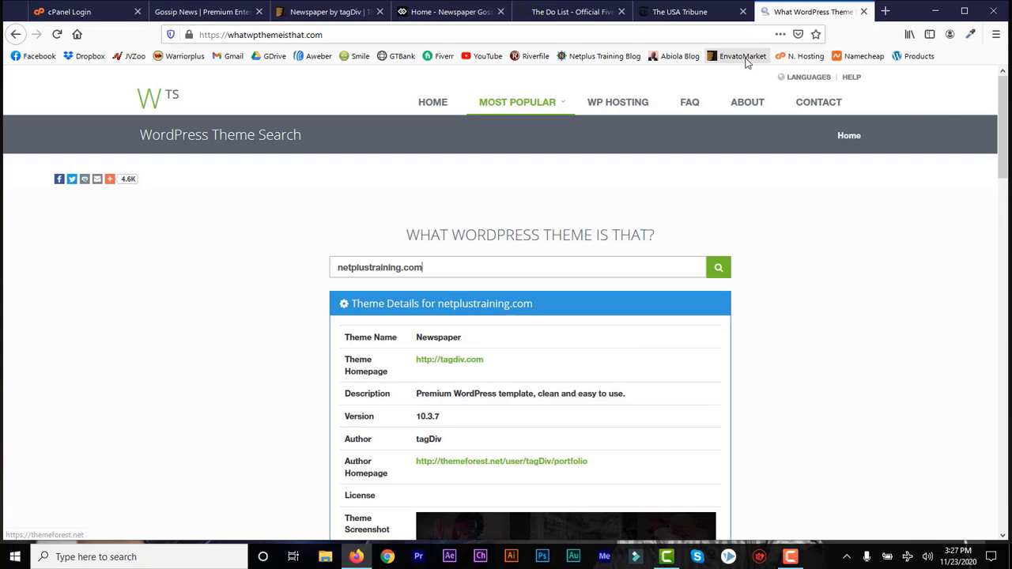
Step: Close the What WordPress Theme Is That, The USA Tribune and Fiverr blog pages
left_click(863, 12)
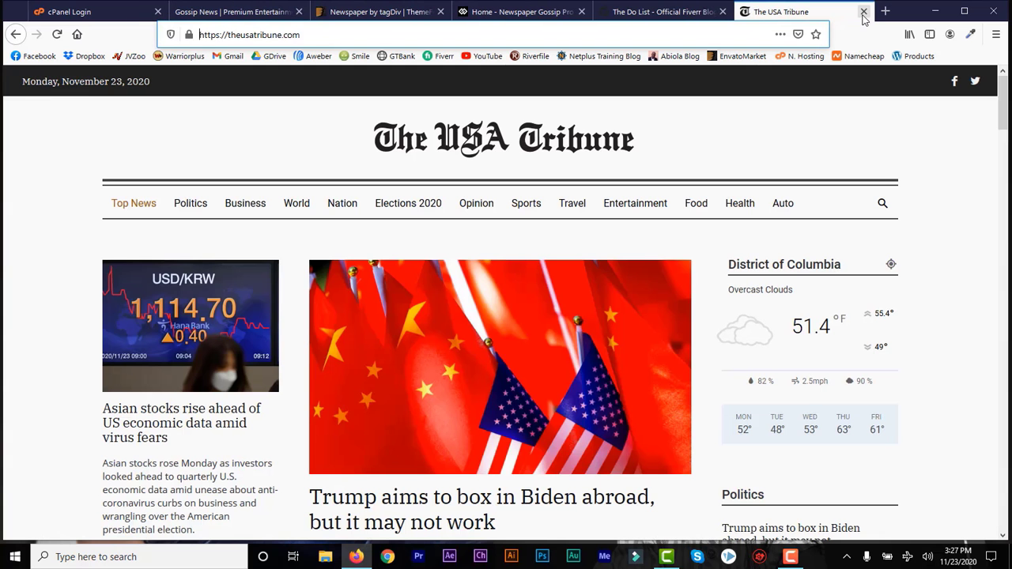
left_click(864, 12)
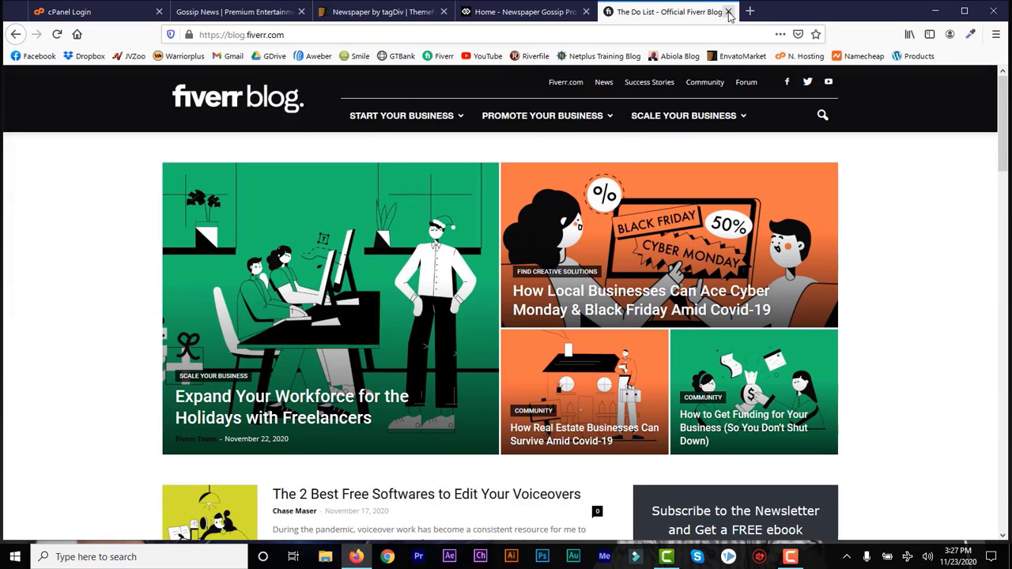
left_click(728, 11)
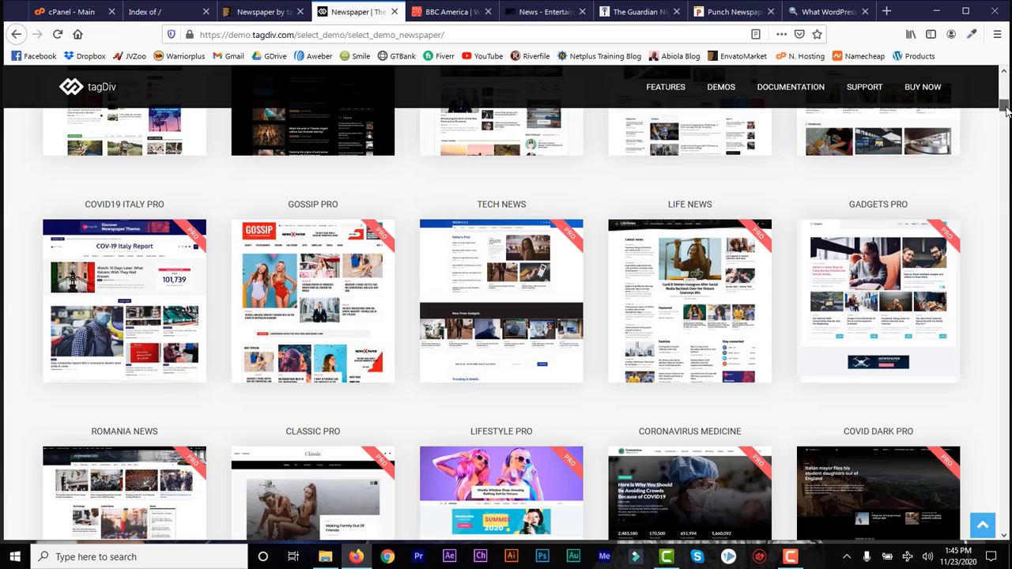
Step: Browse the Newspaper theme's demo gallery, then open the Gossip Pro demo and view its homepage
left_click_drag(1006, 111, 1006, 131)
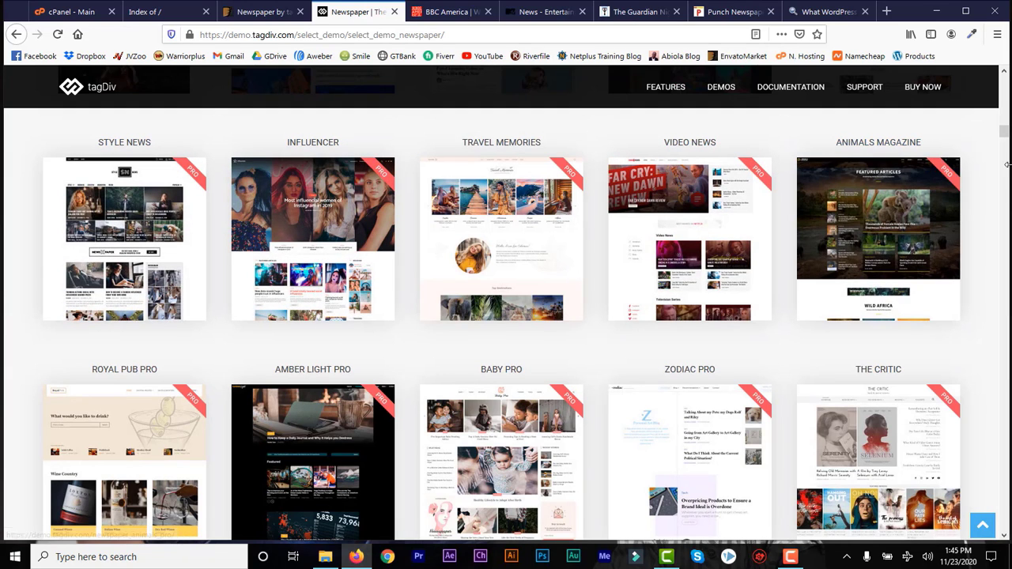
left_click_drag(1004, 136, 1003, 142)
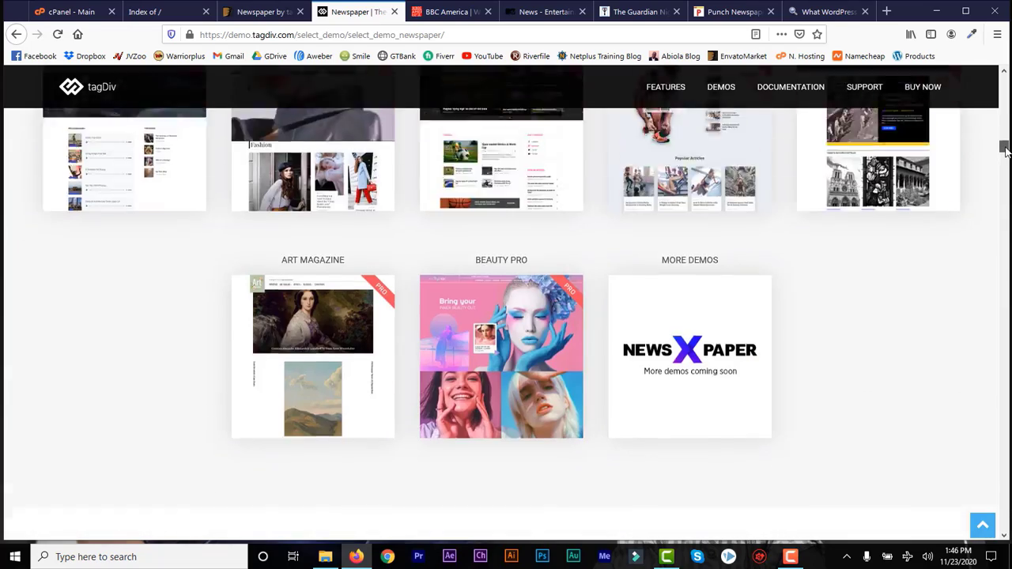
left_click_drag(1004, 139, 1005, 109)
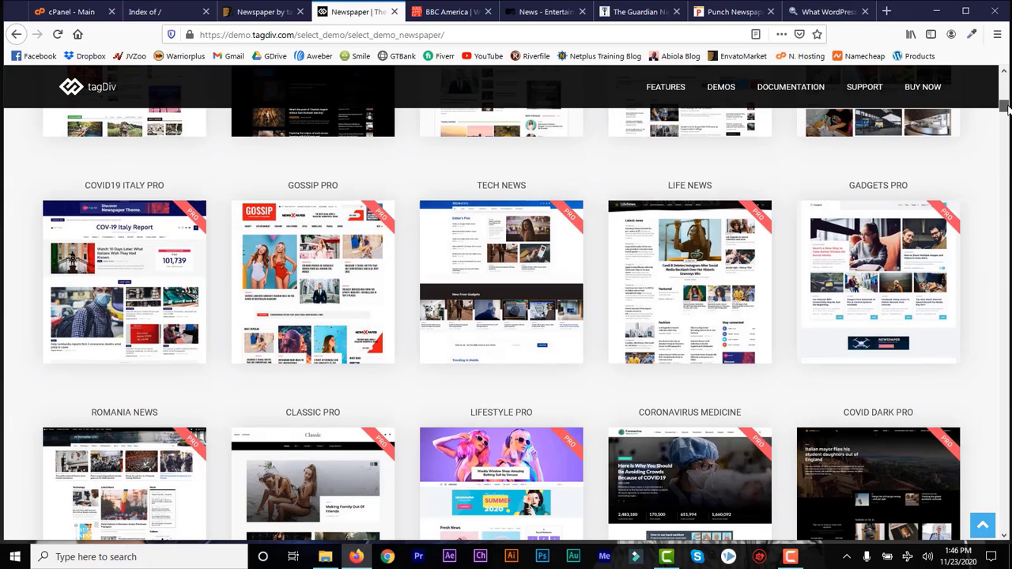
left_click(316, 282)
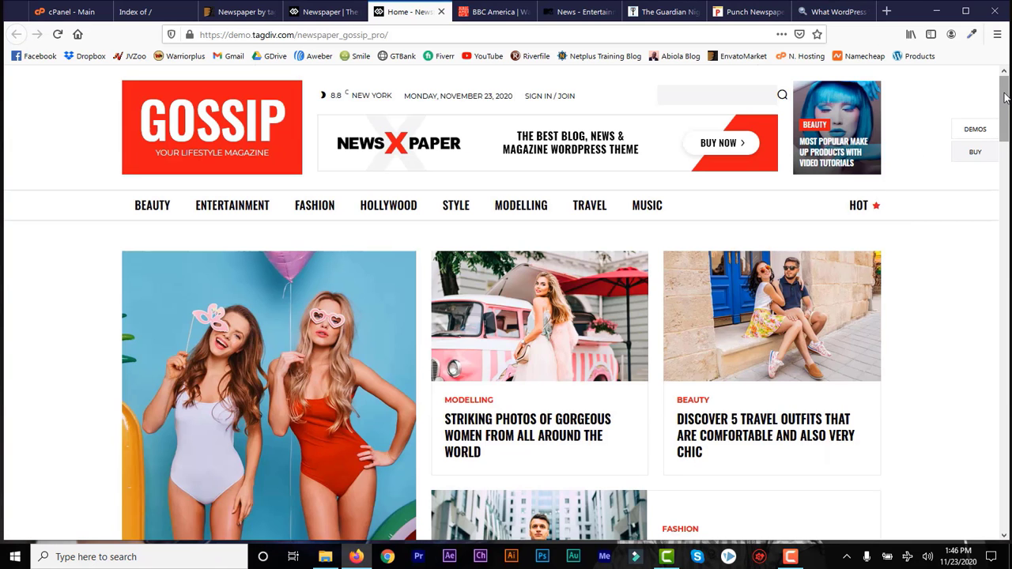
left_click_drag(1006, 97, 1004, 119)
Step: Check the account options on the Newspaper theme's ThemeForest page and return to the theme's demo gallery
left_click(235, 10)
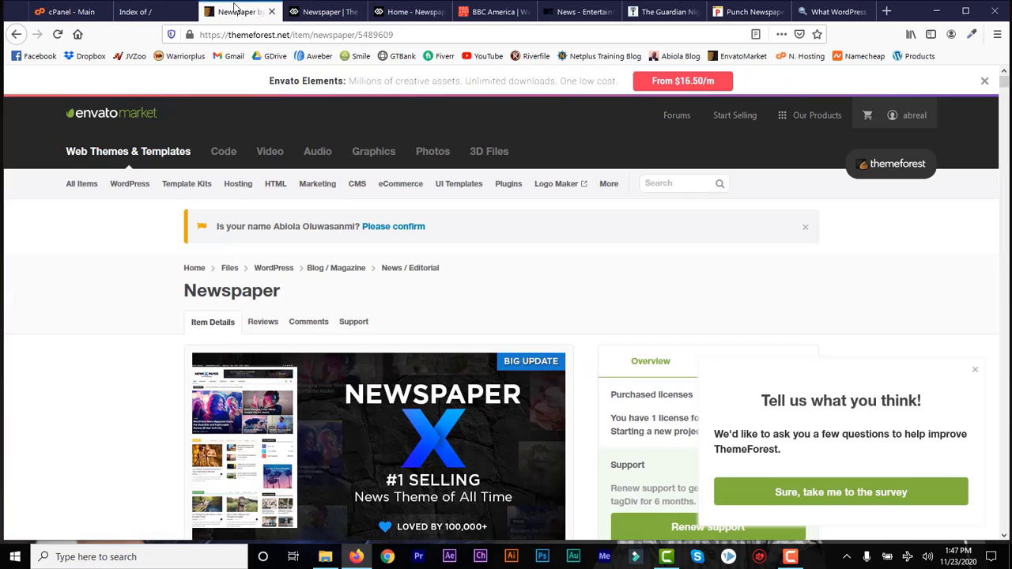
mouse_move(896, 117)
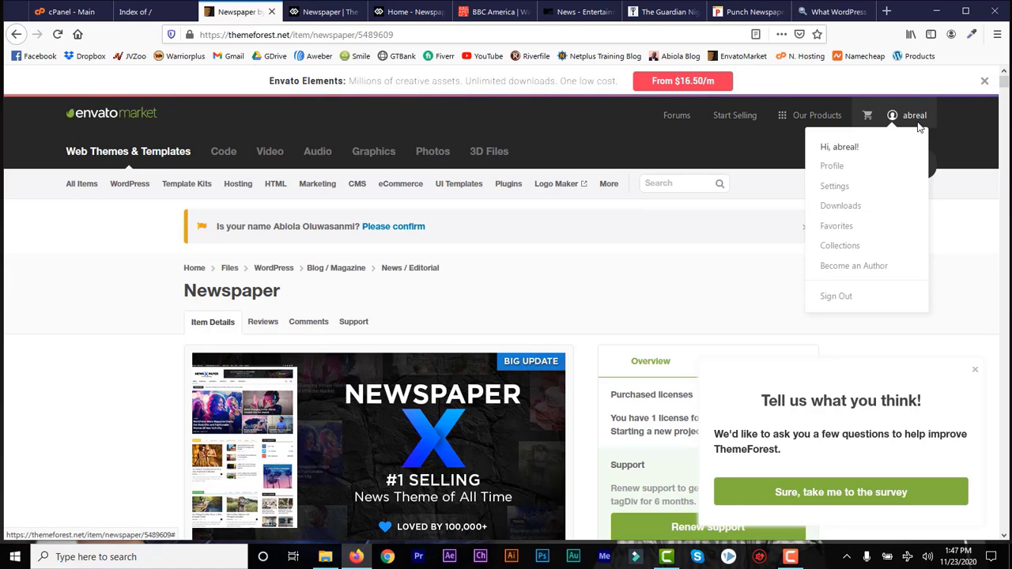
left_click(308, 14)
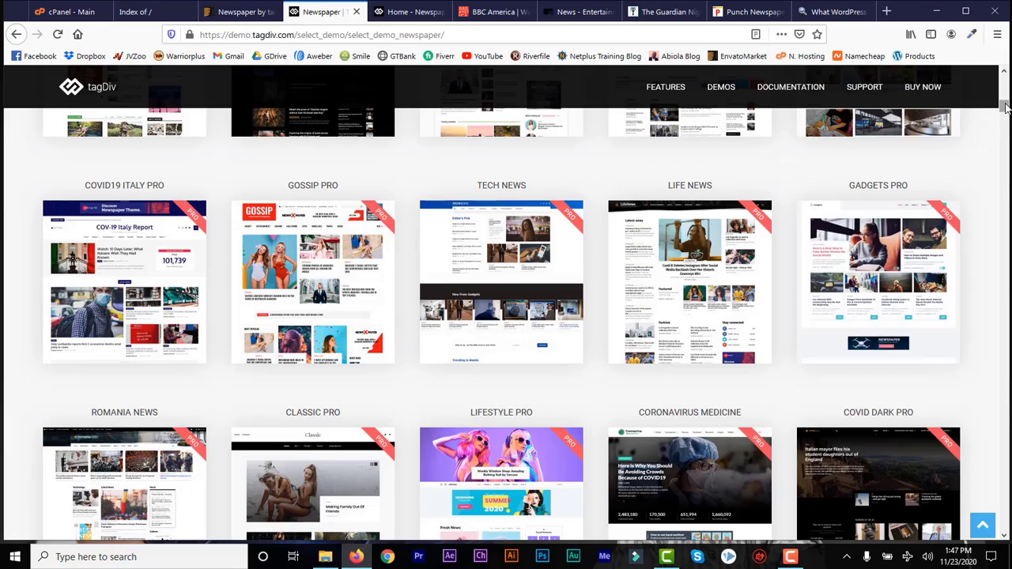
mouse_move(1003, 108)
left_mouse_down()
mouse_move(1004, 130)
mouse_move(1004, 108)
left_mouse_up()
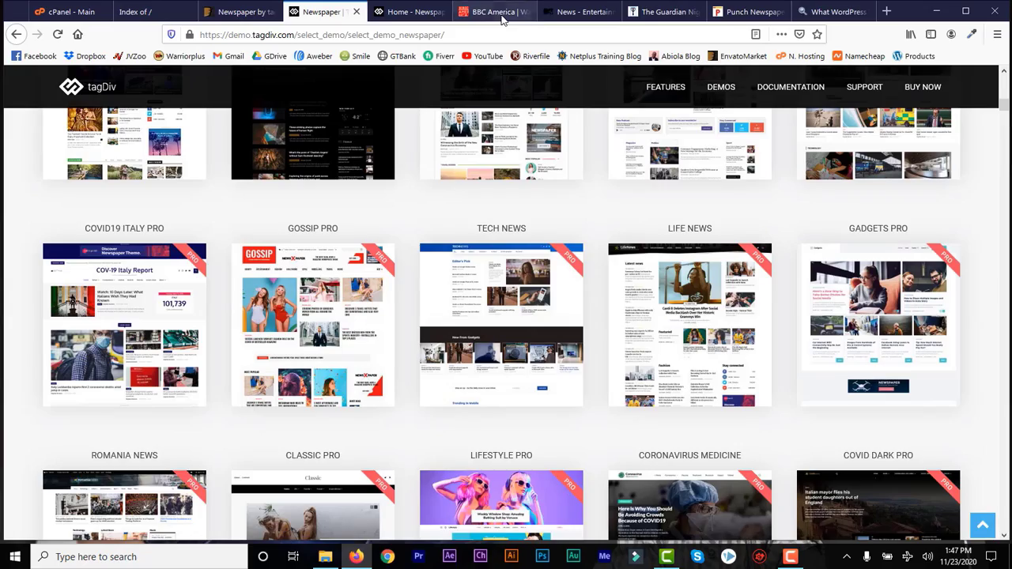
Step: Close the BBC America page and the four other pages after it, keeping the Gossip Pro demo open
left_click(488, 12)
left_click(407, 12)
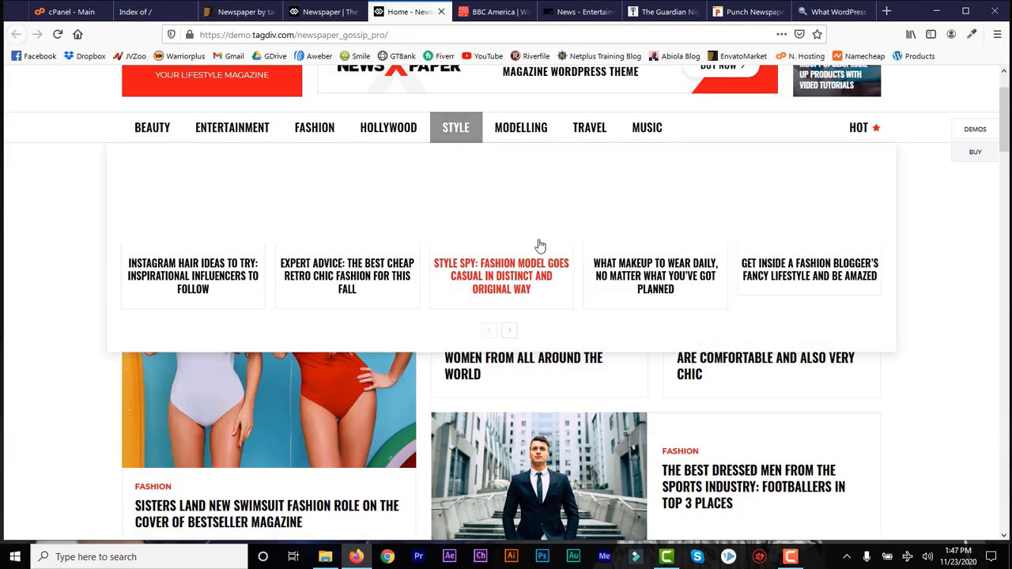
left_click(523, 14)
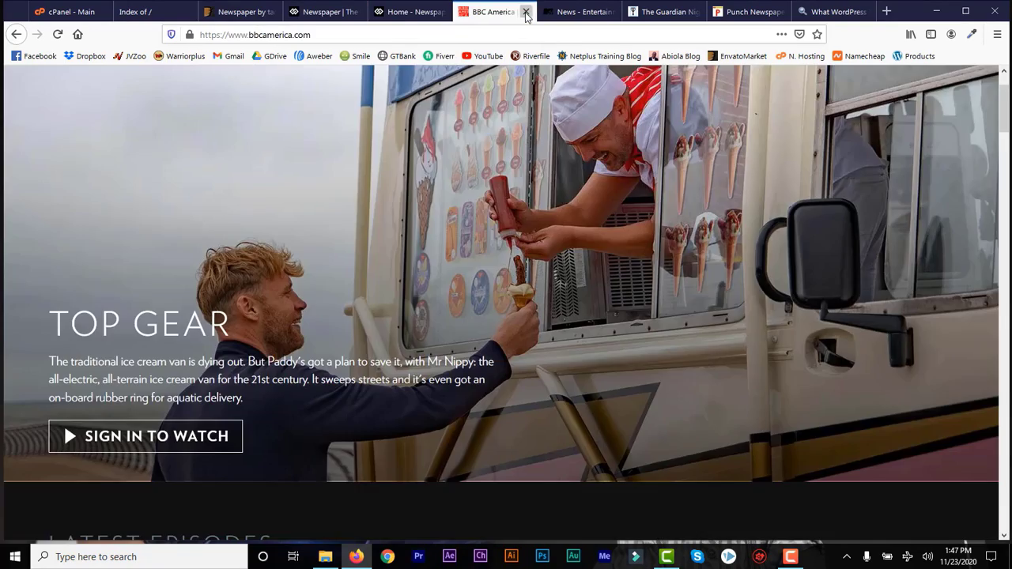
left_click(525, 12)
left_click(526, 12)
left_click(526, 12)
left_click(525, 12)
left_click(526, 12)
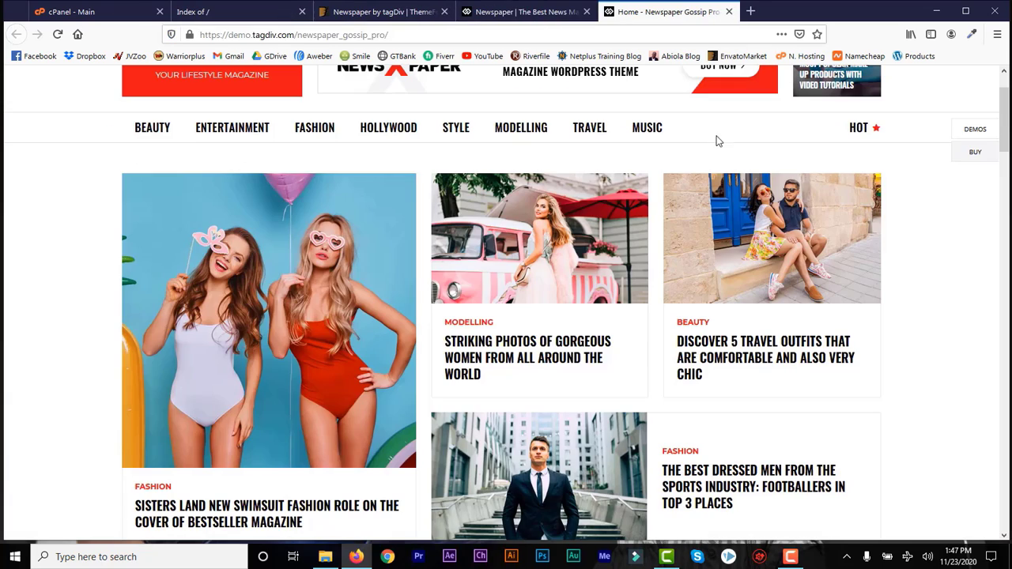
Step: Open the London News Pro demo from the Newspaper demo gallery and look through its homepage
scroll(1000, 134, "down", 3)
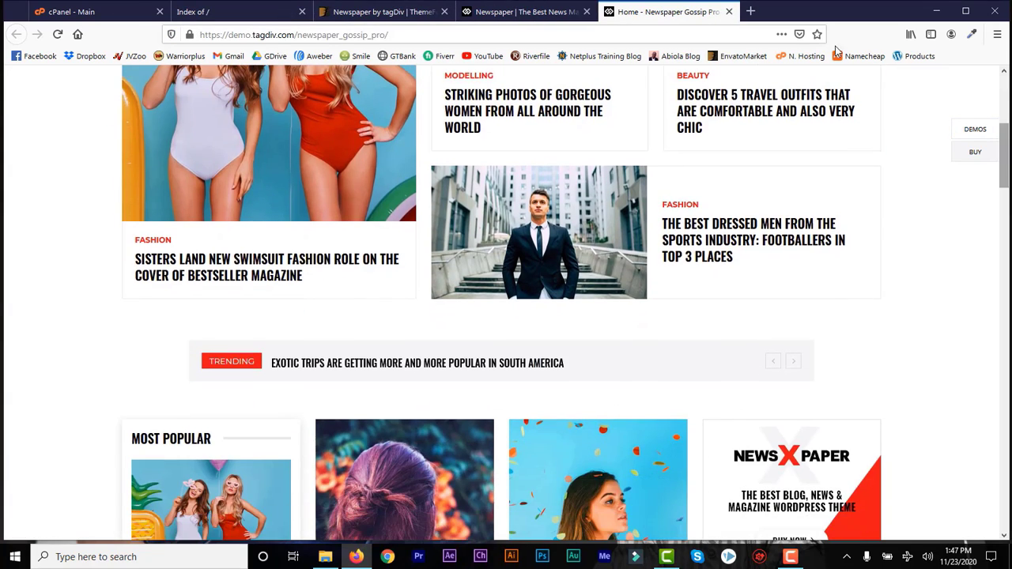
left_click(466, 11)
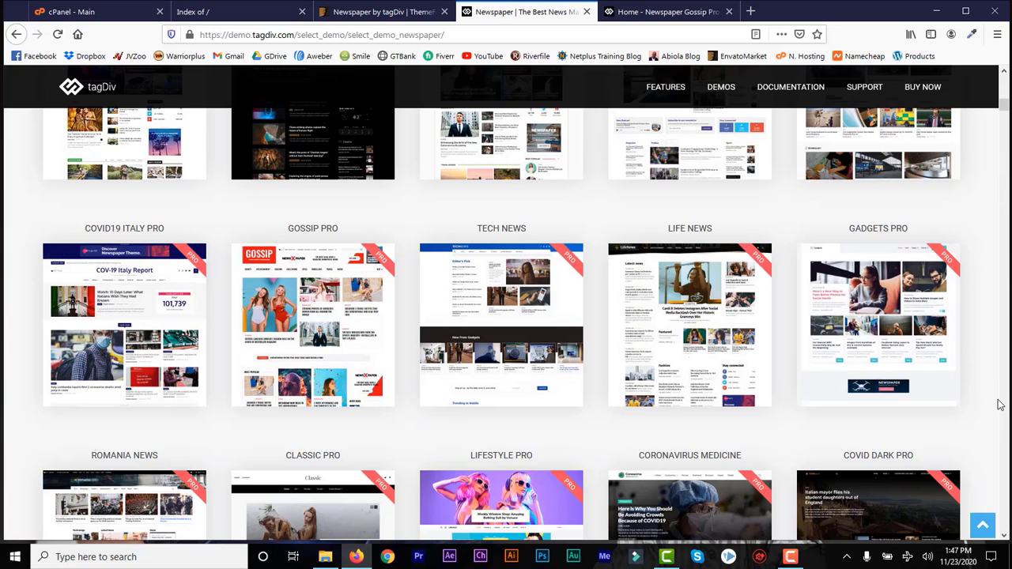
left_click_drag(1002, 105, 1002, 103)
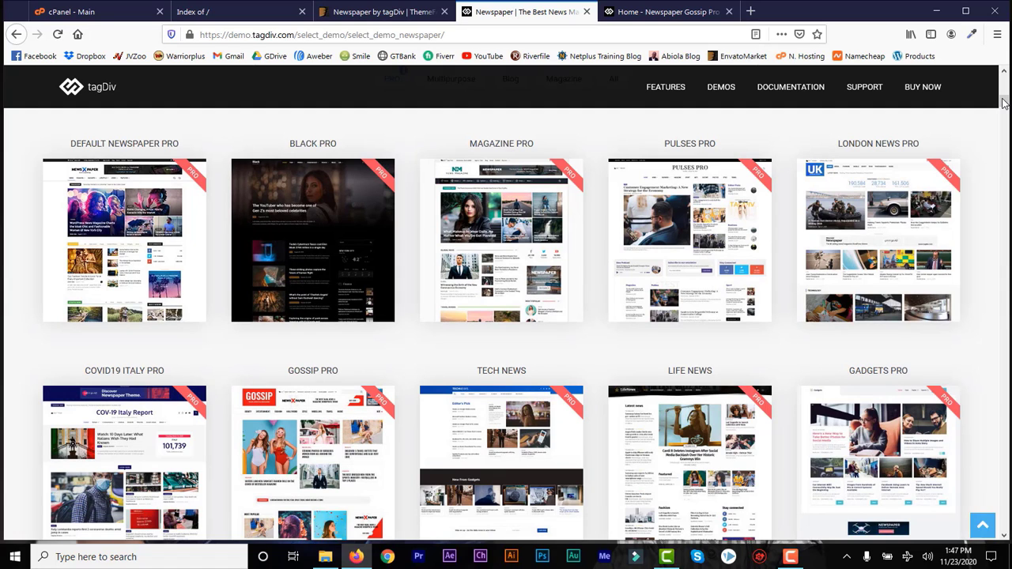
left_click(883, 238)
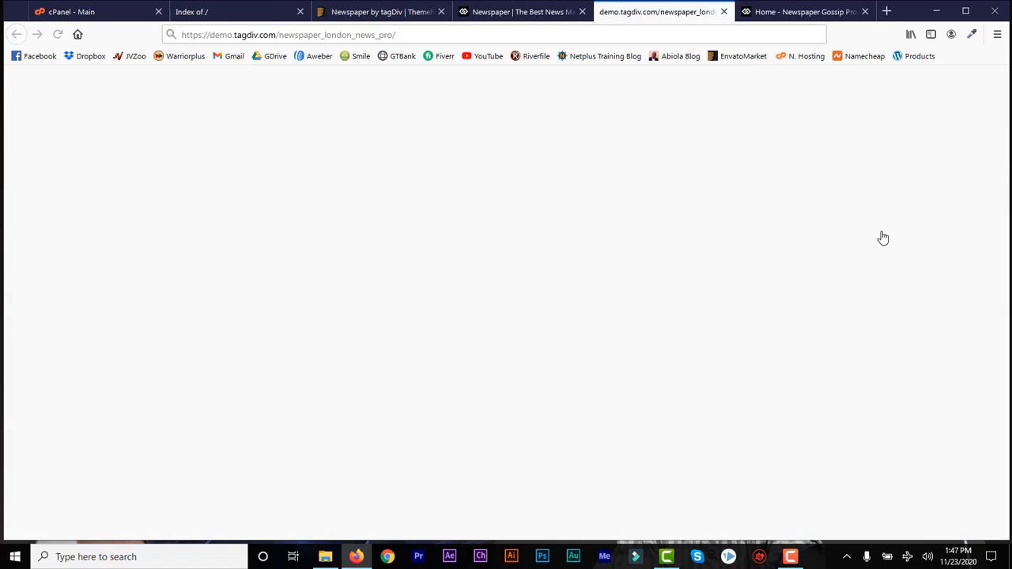
scroll(506, 301, "down", 3)
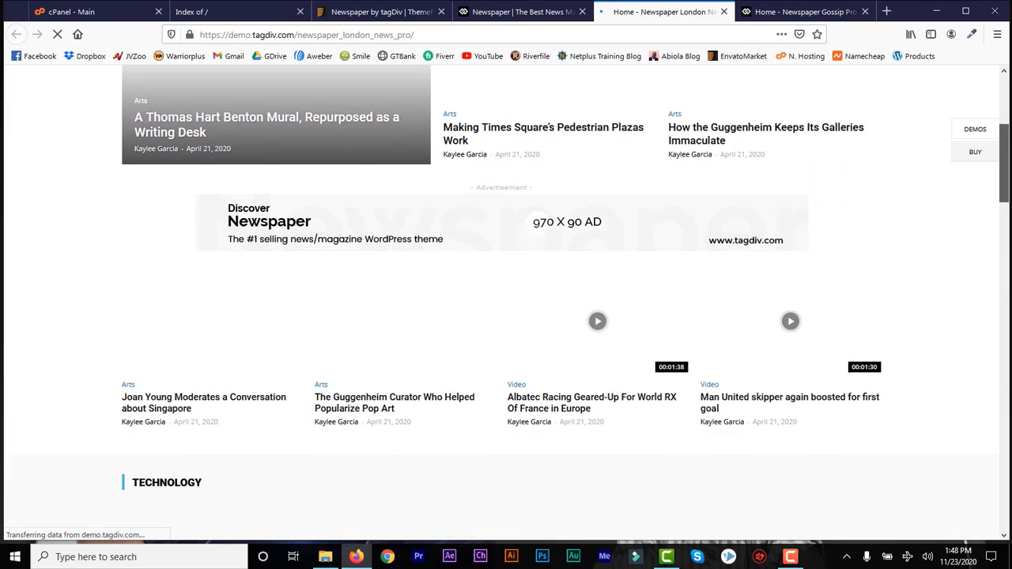
left_click_drag(1005, 166, 1006, 55)
Step: Return to the Gossip Pro demo and examine its header and category navigation
left_click(765, 13)
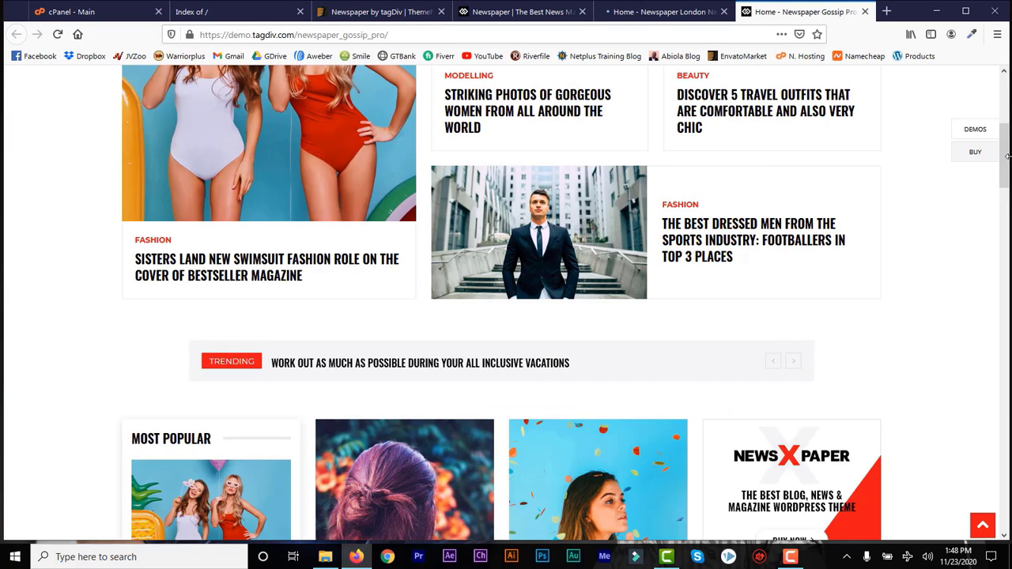
left_click_drag(1006, 164, 1010, 49)
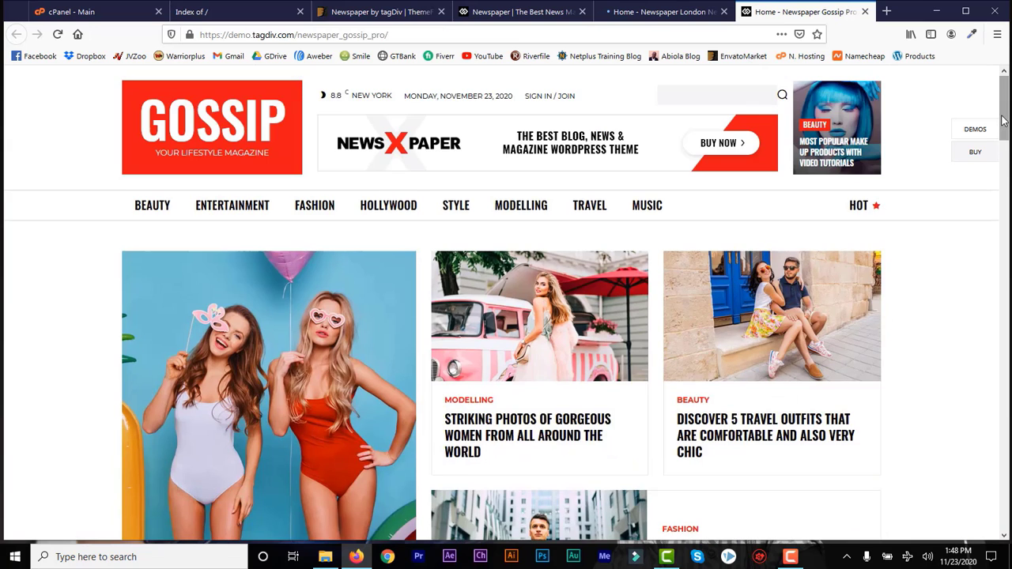
left_click_drag(1002, 120, 1007, 71)
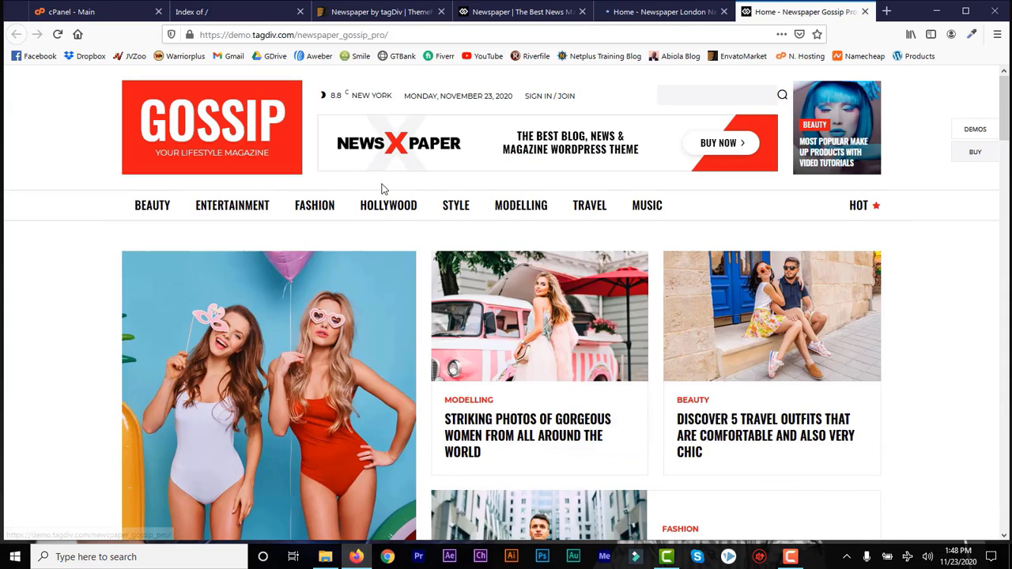
mouse_move(232, 207)
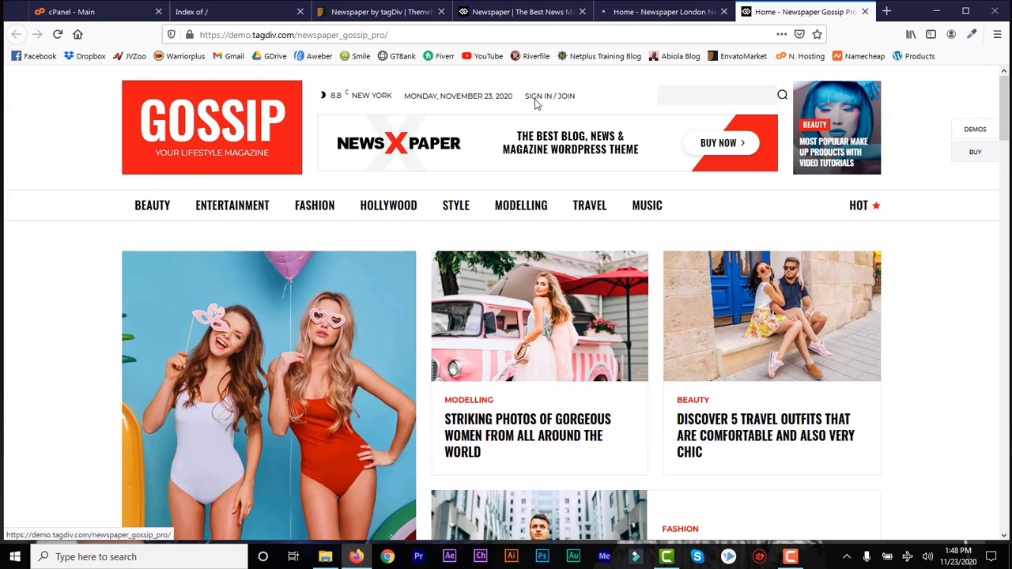
Step: Close the London News Pro and Gossip Pro demos and show the account options on the Newspaper theme's ThemeForest page
left_click(721, 11)
left_click(722, 12)
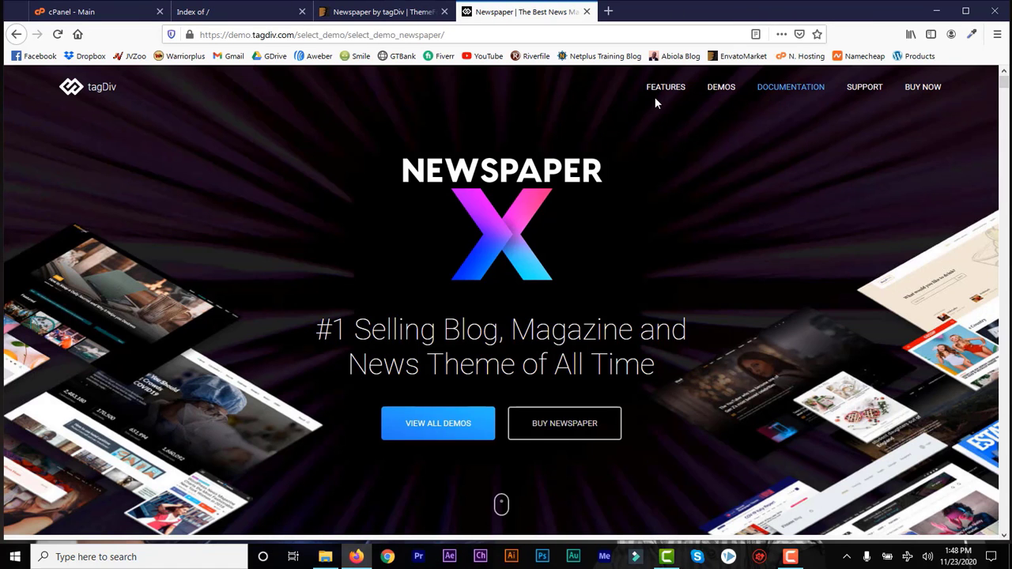
left_click(358, 13)
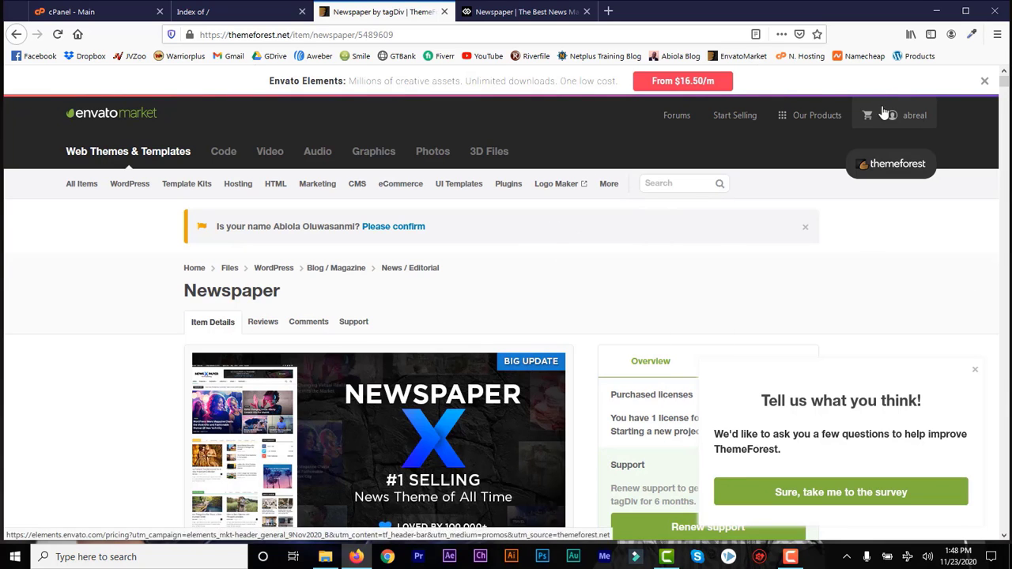
mouse_move(891, 124)
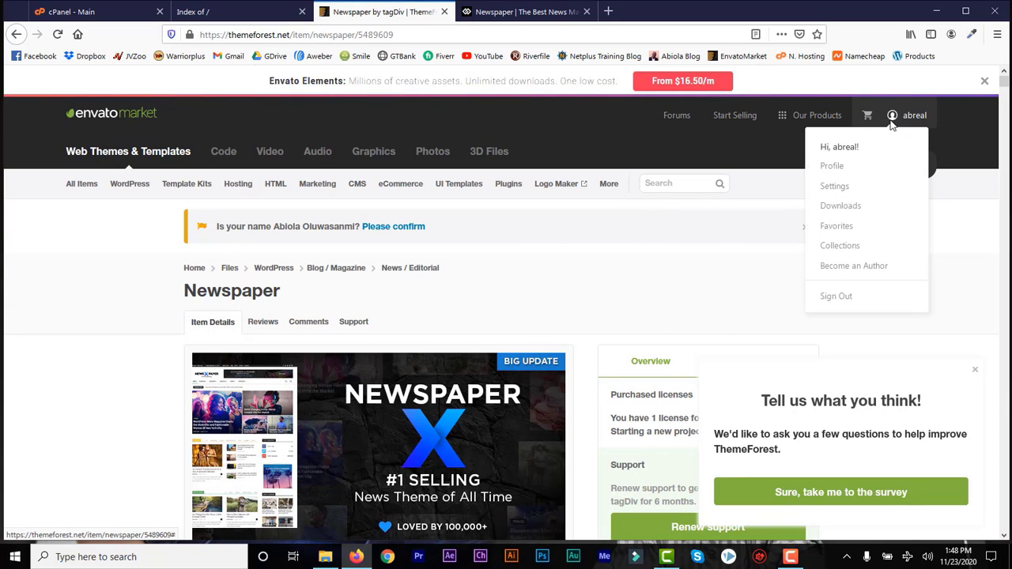
Step: Open the ThemeForest downloads, try downloading all files and documentation for the Newspaper theme, and cancel saving the archive
left_click(838, 212)
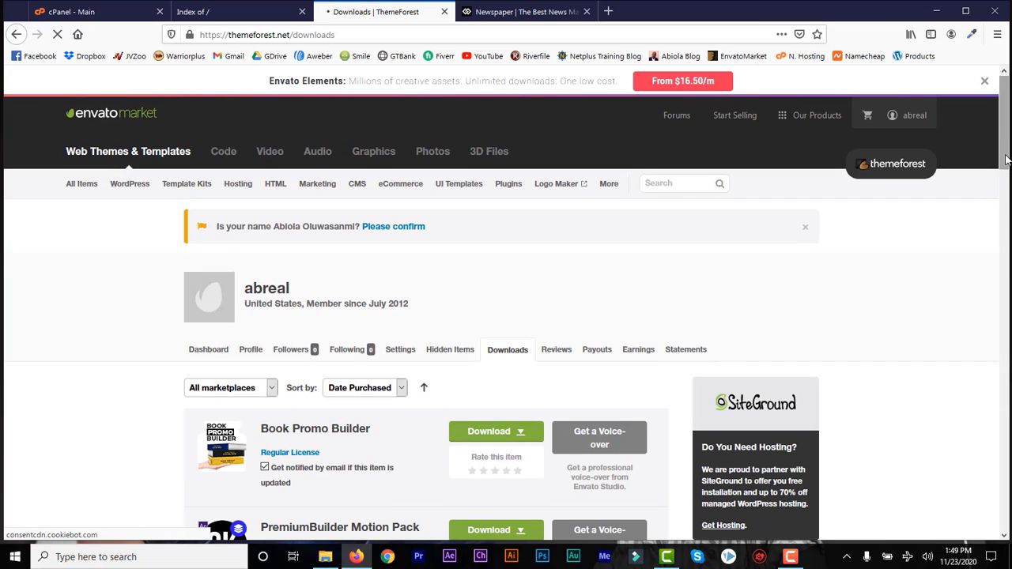
left_click_drag(1006, 160, 1005, 374)
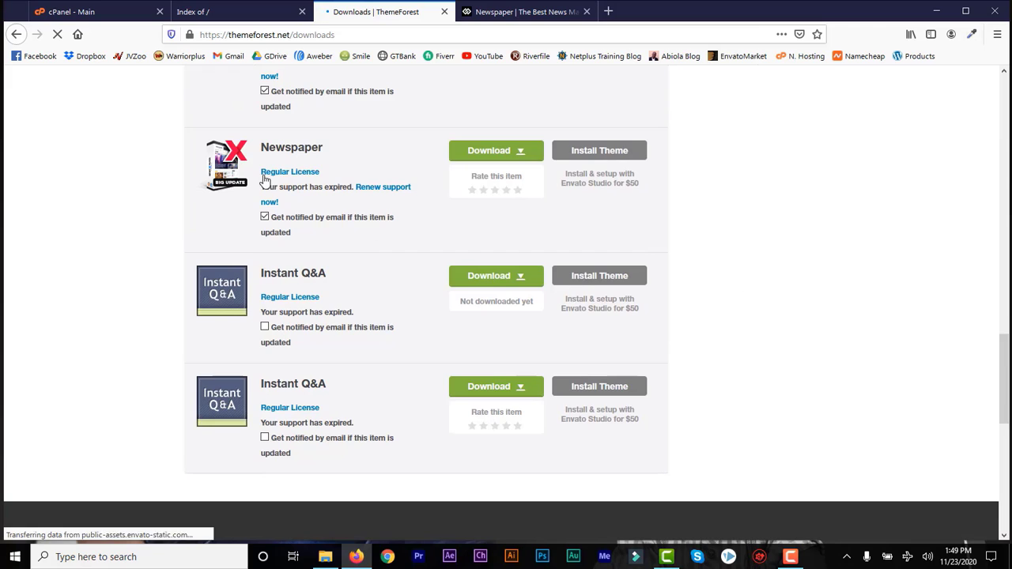
left_click(517, 151)
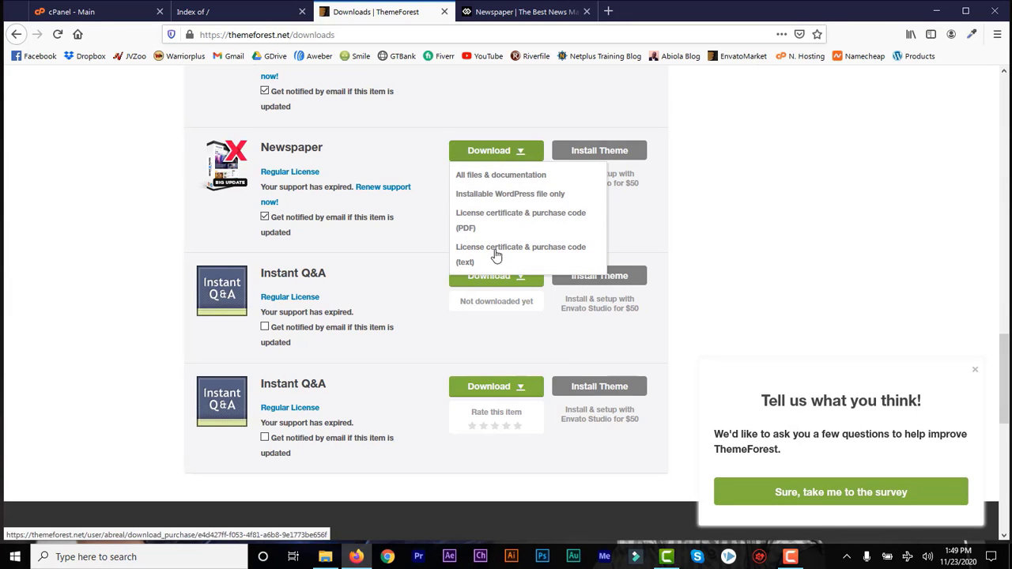
left_click(501, 180)
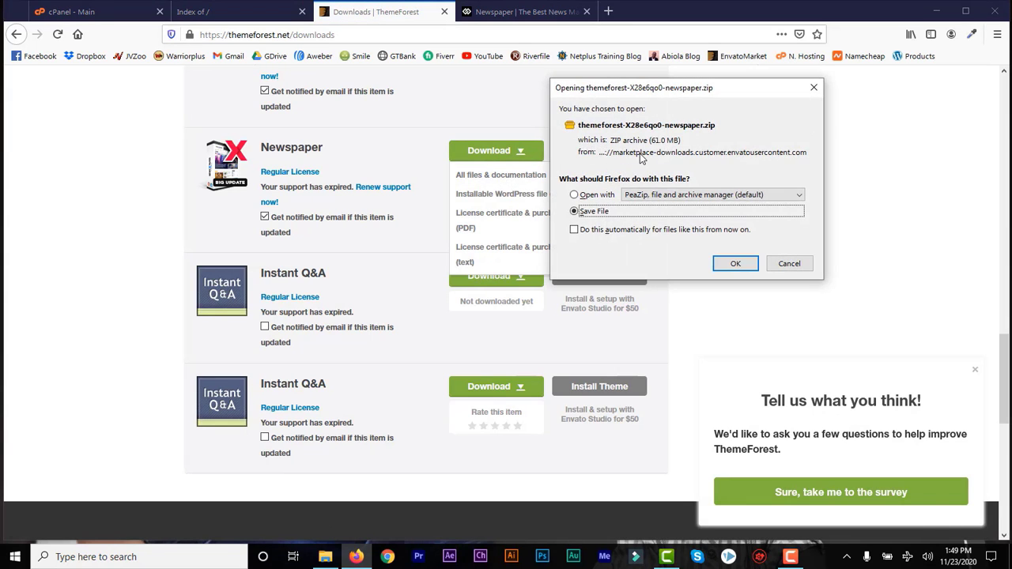
left_click(784, 265)
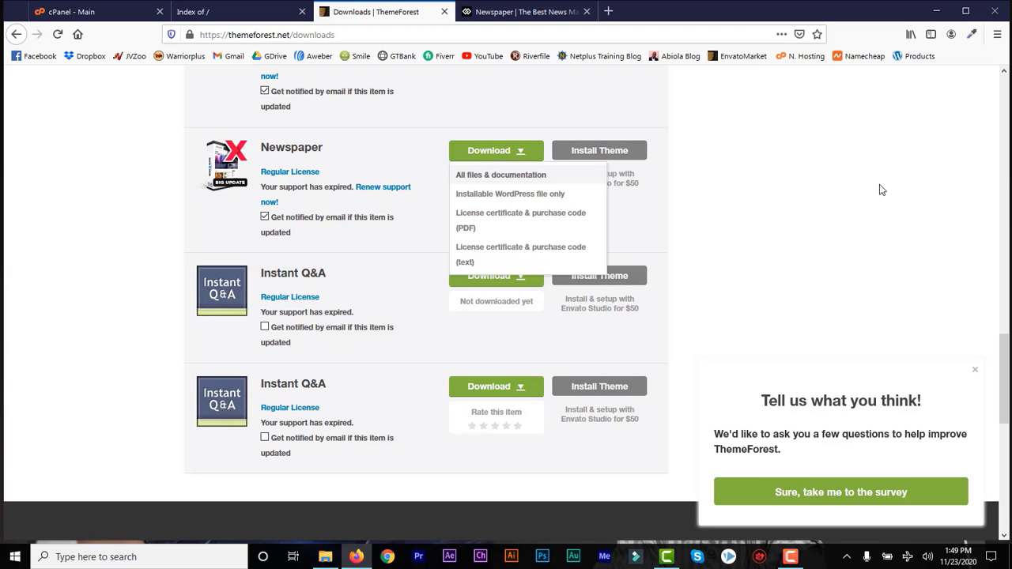
Step: Look at the blog.netplustraining.com site, and inspect its folder in the cPanel File Manager
left_click(79, 13)
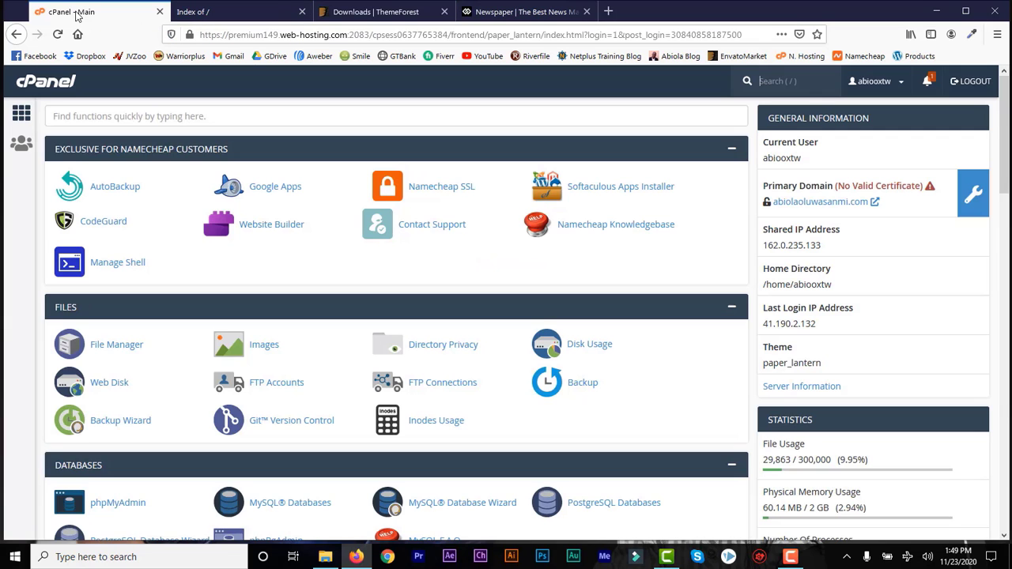
left_click(210, 15)
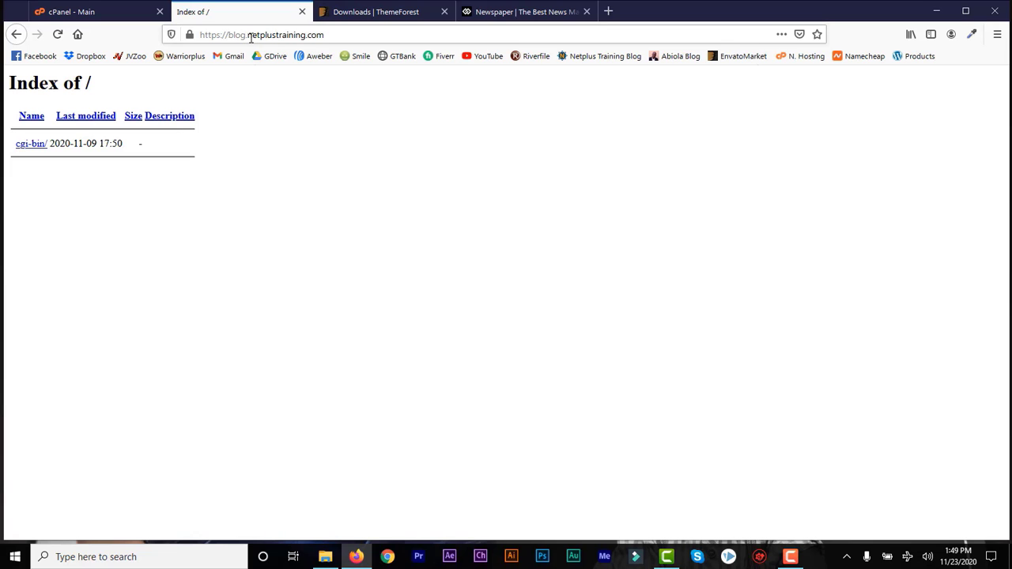
left_click(106, 13)
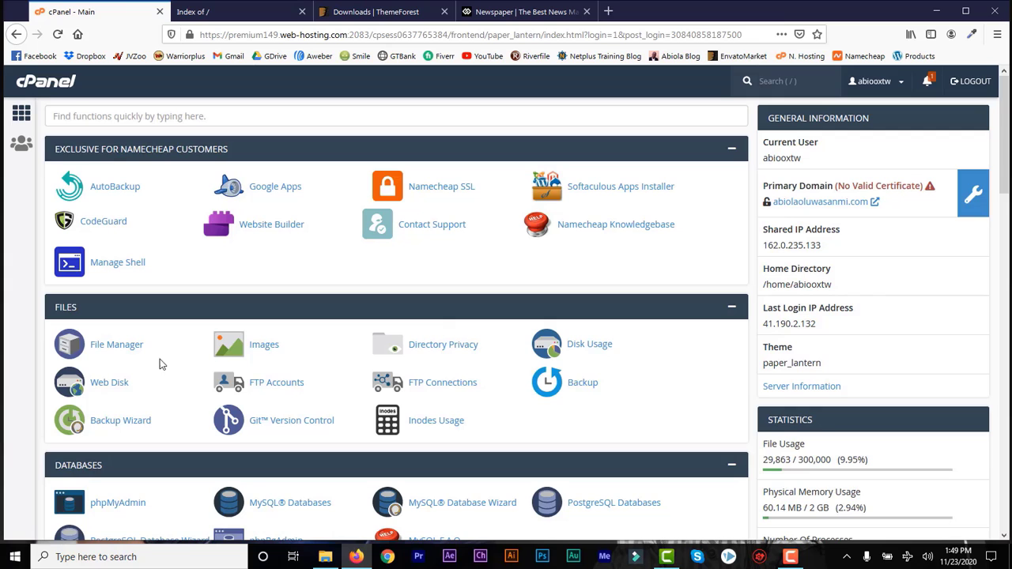
left_click(117, 346)
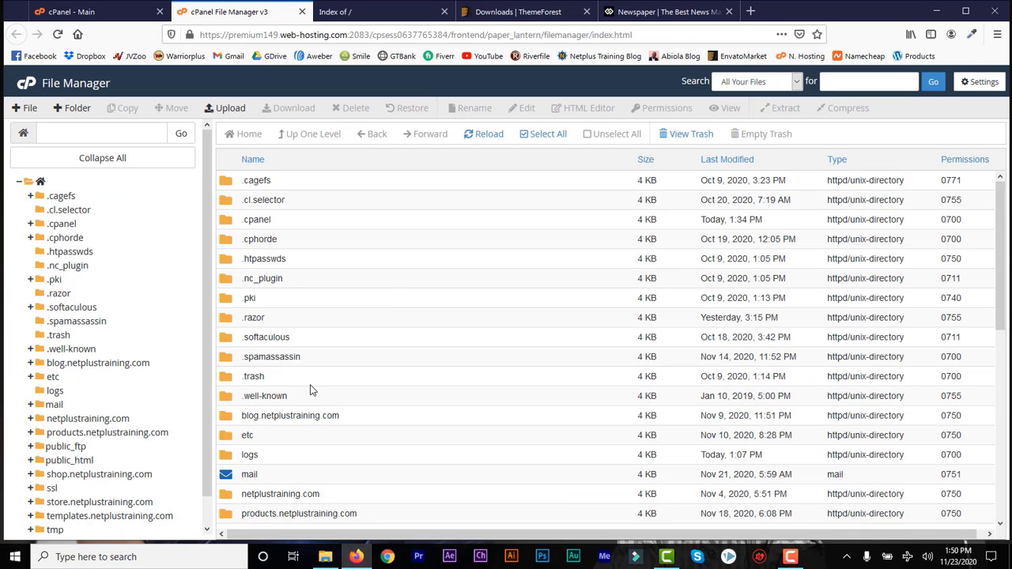
double_click(344, 422)
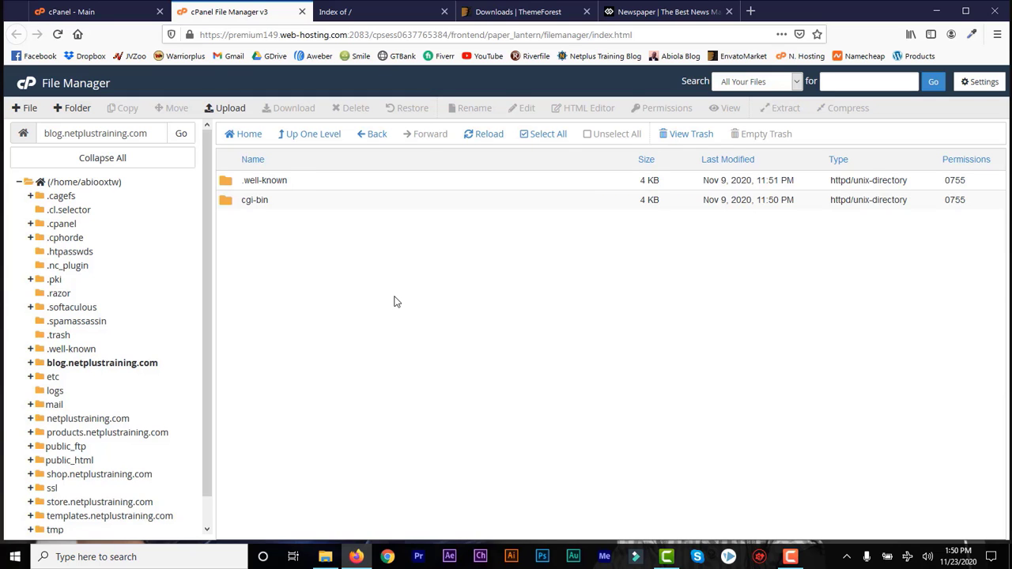
Step: Return to the main cPanel page and open Softaculous's custom installation form for WordPress
left_click(122, 16)
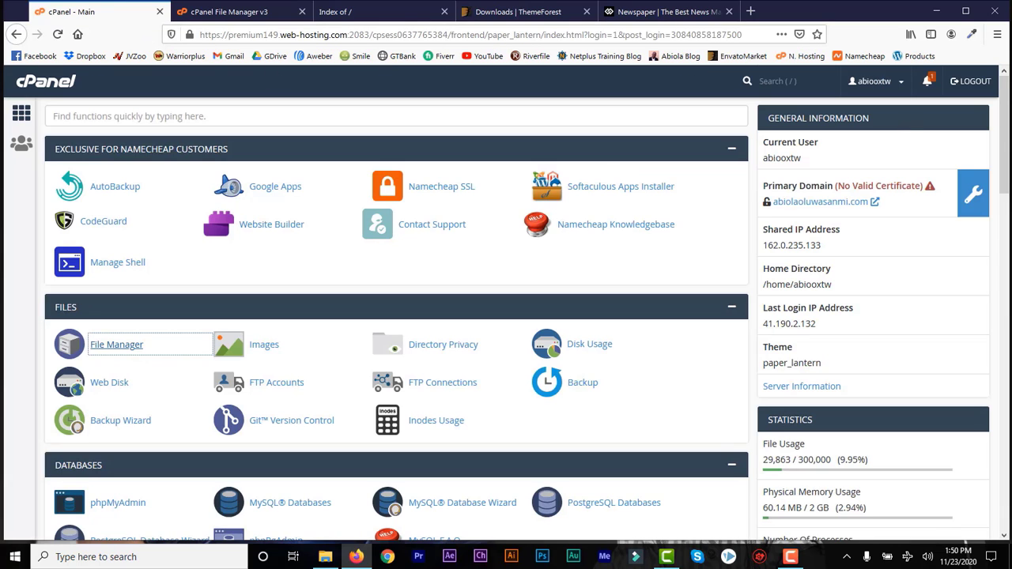
left_click_drag(1008, 140, 1008, 491)
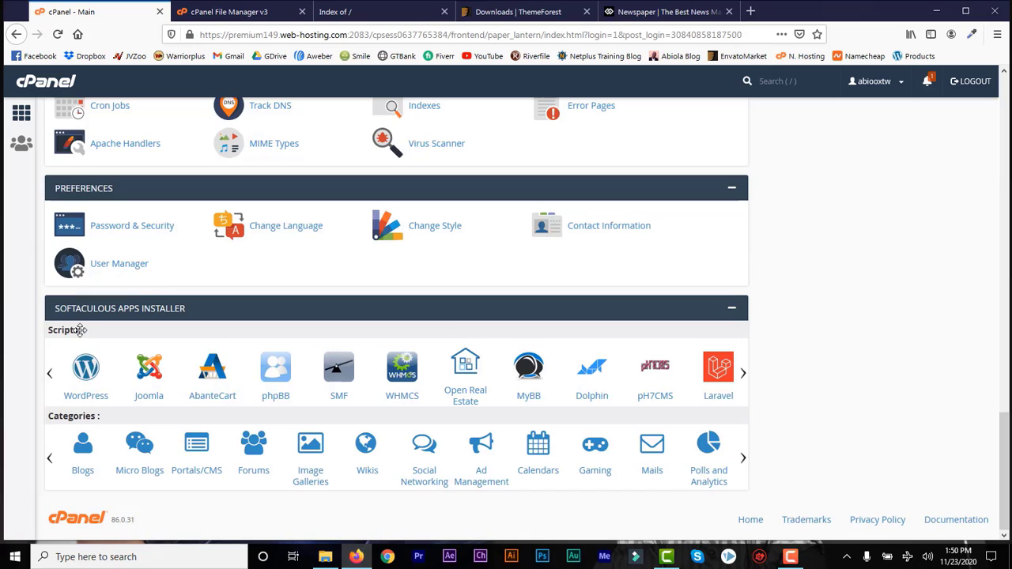
left_click(88, 379)
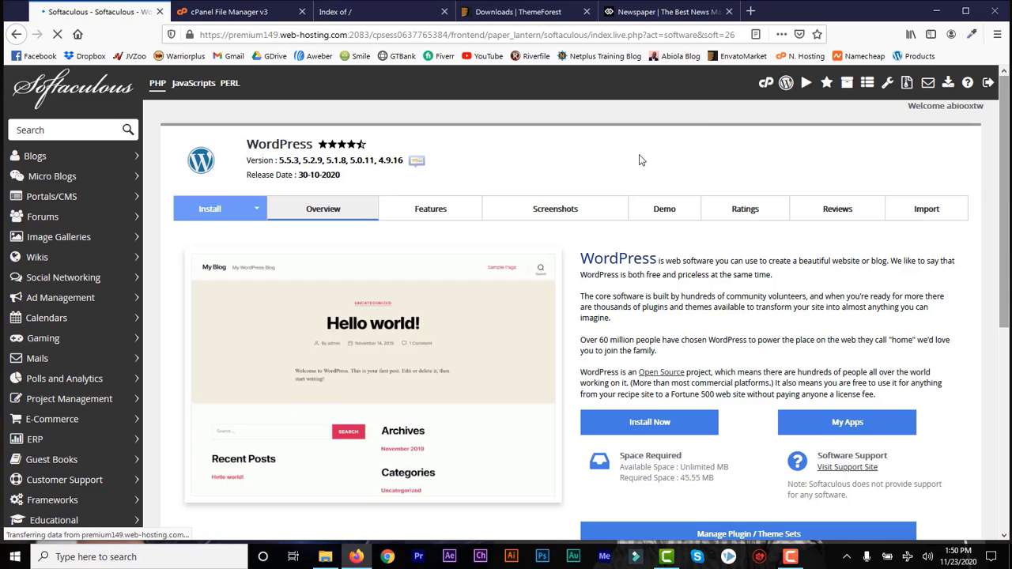
left_click(255, 209)
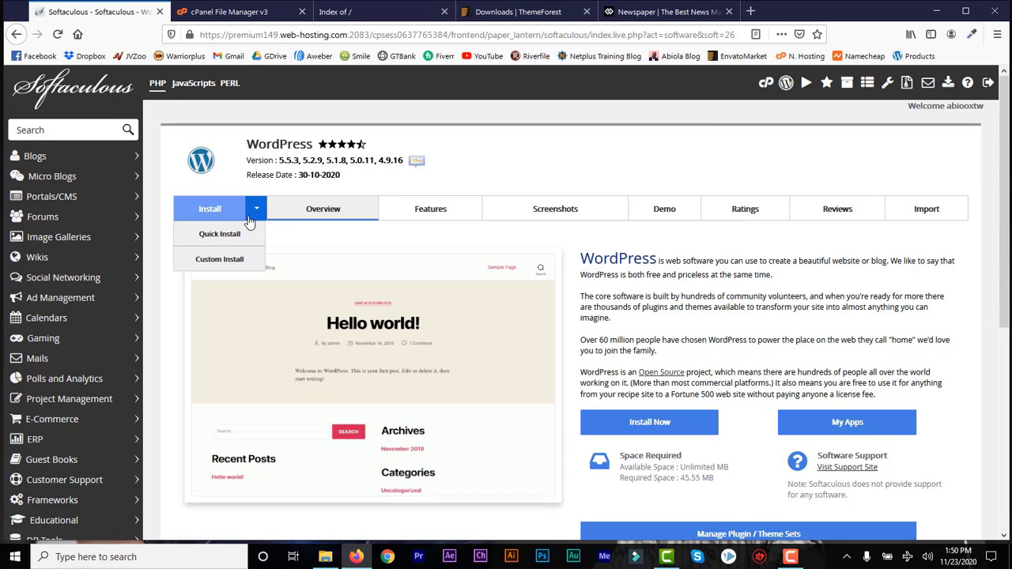
left_click(219, 258)
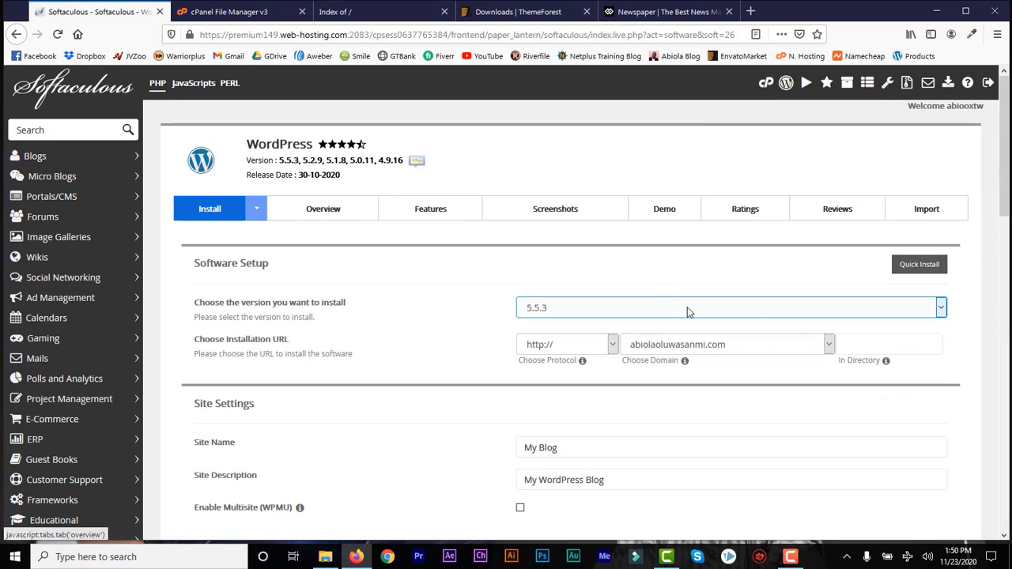
left_click(829, 345)
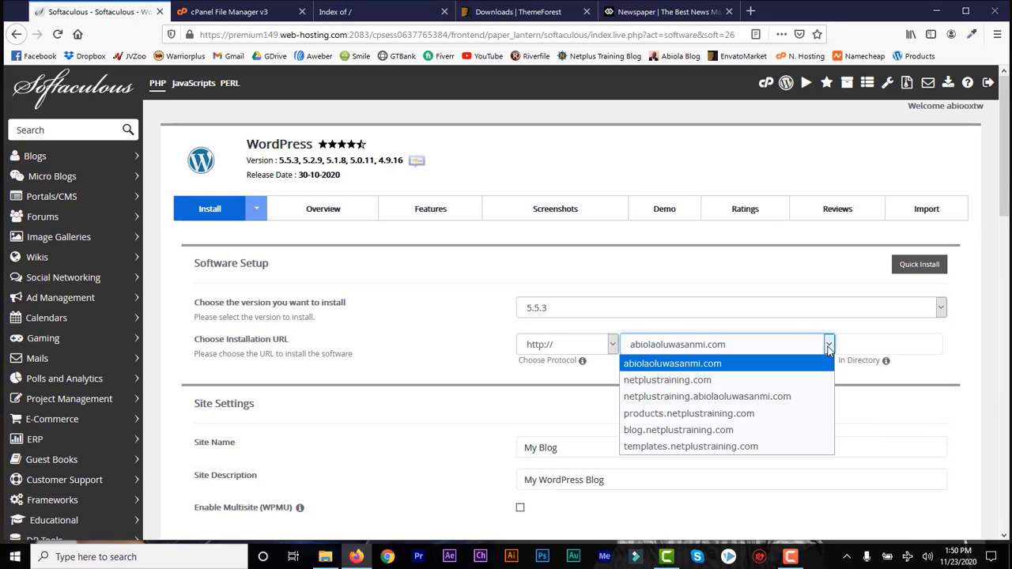
left_click(760, 433)
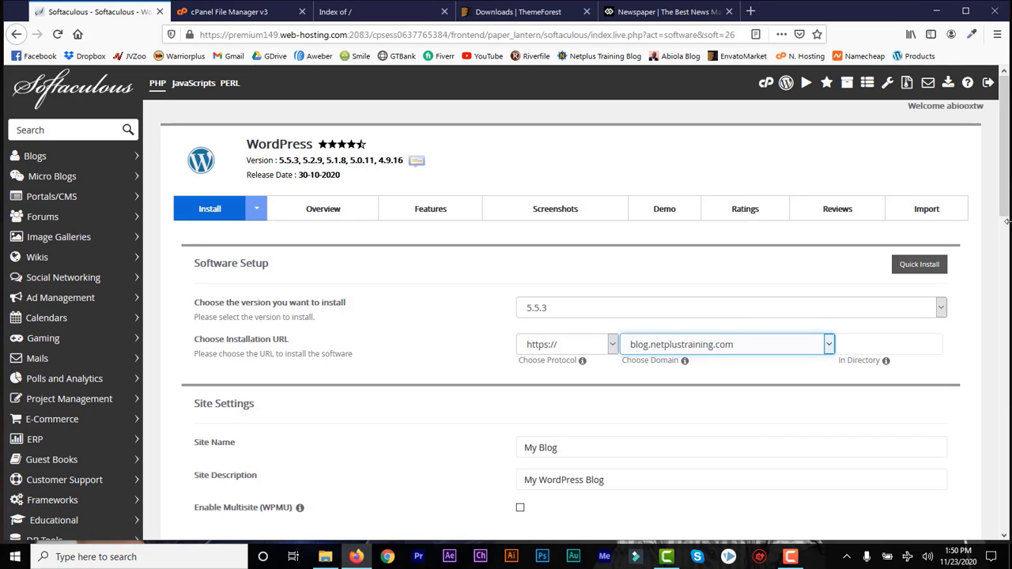
left_click_drag(1002, 199, 1002, 259)
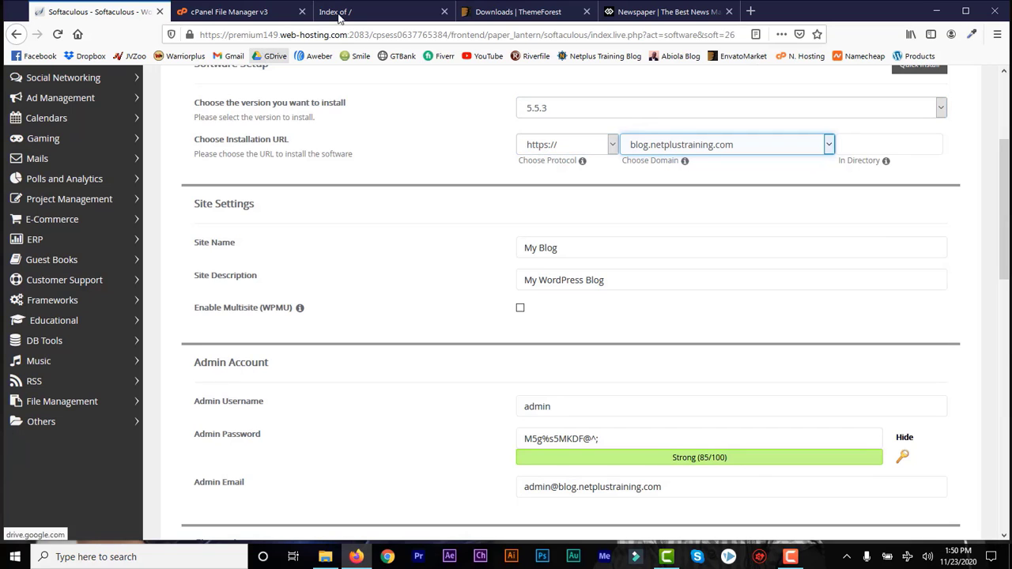
left_click(613, 146)
left_click(546, 197)
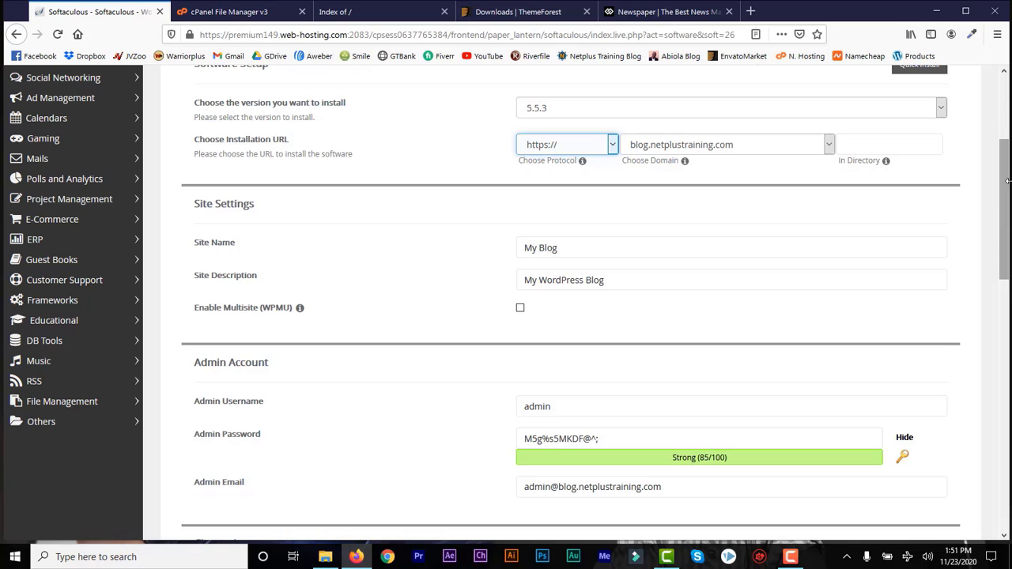
Step: Set the site name to "Gossip News" and the site description to "Premium Entertainment and Gossip News"
left_click_drag(579, 241, 520, 251)
type("Gossip News")
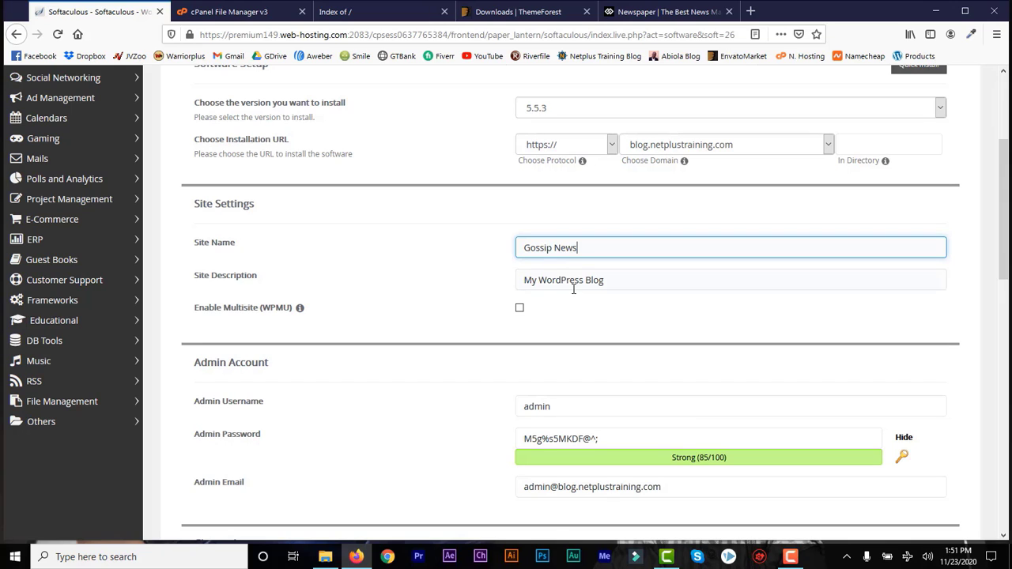
key("Tab")
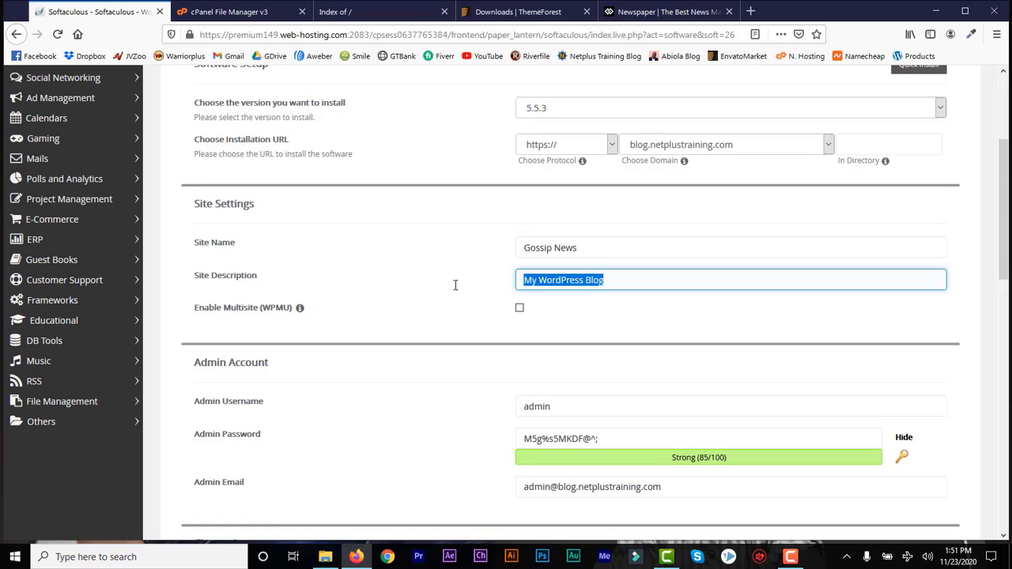
type("Premiu")
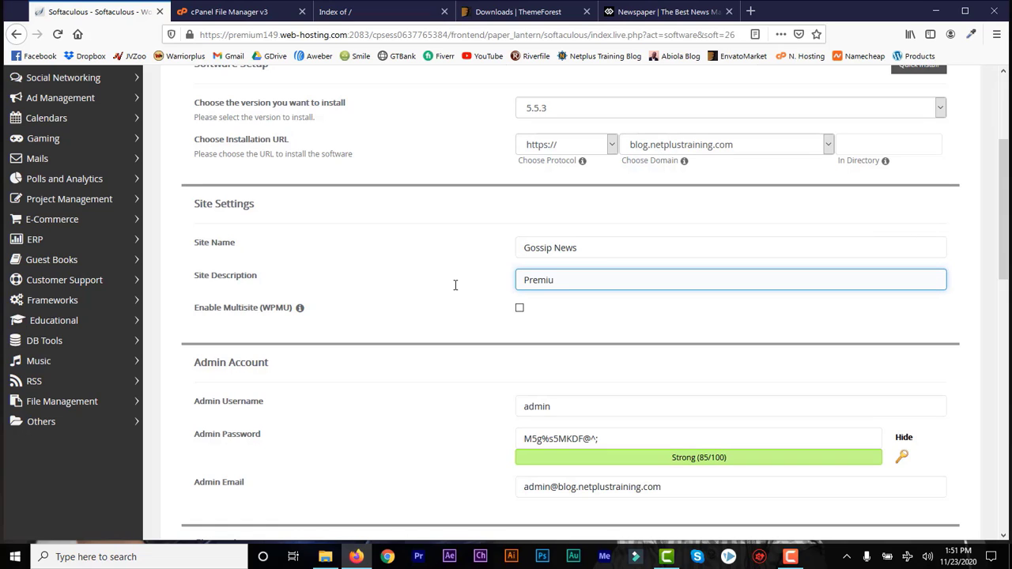
type("m Entertainment and Gossip News")
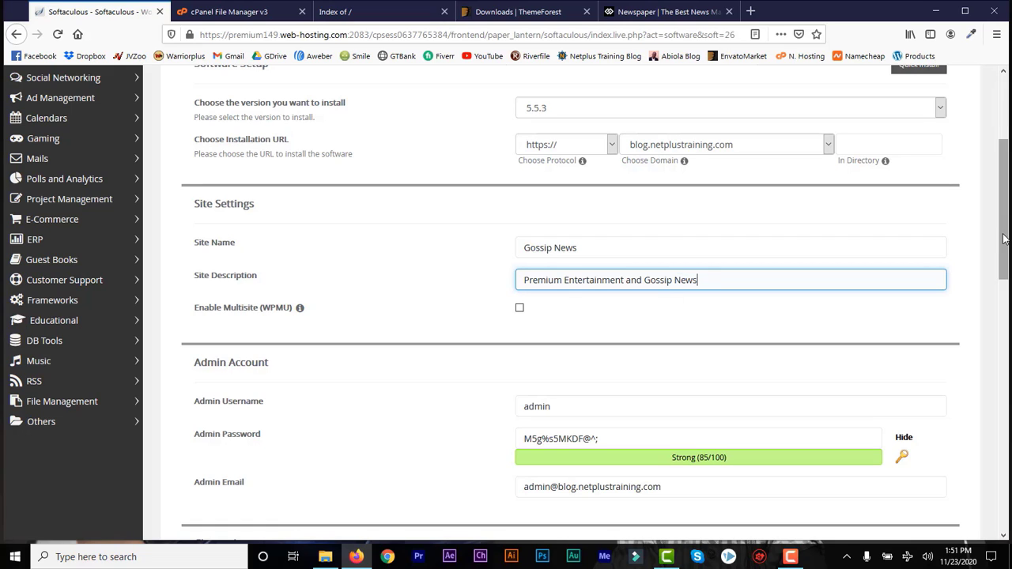
Step: Copy the admin username from the installation form into the blank Notepad document
left_click_drag(1005, 239, 1003, 300)
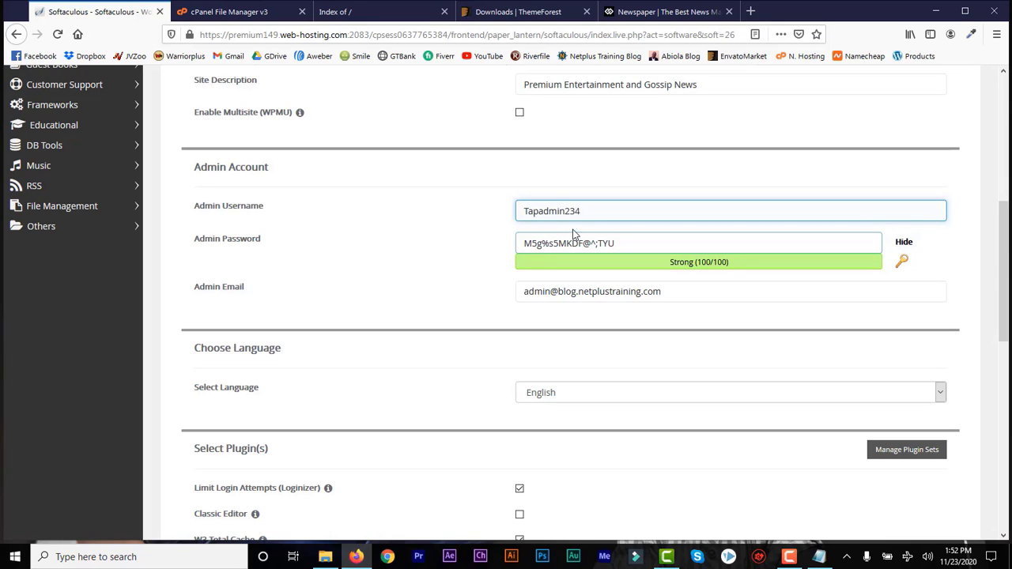
left_click_drag(592, 212, 527, 218)
key("ctrl+c")
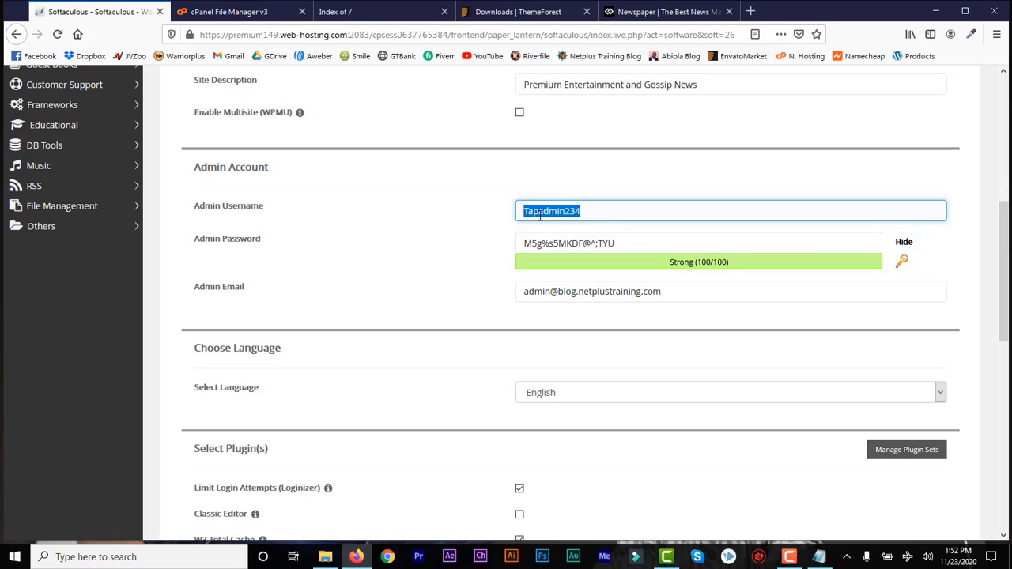
left_click(818, 557)
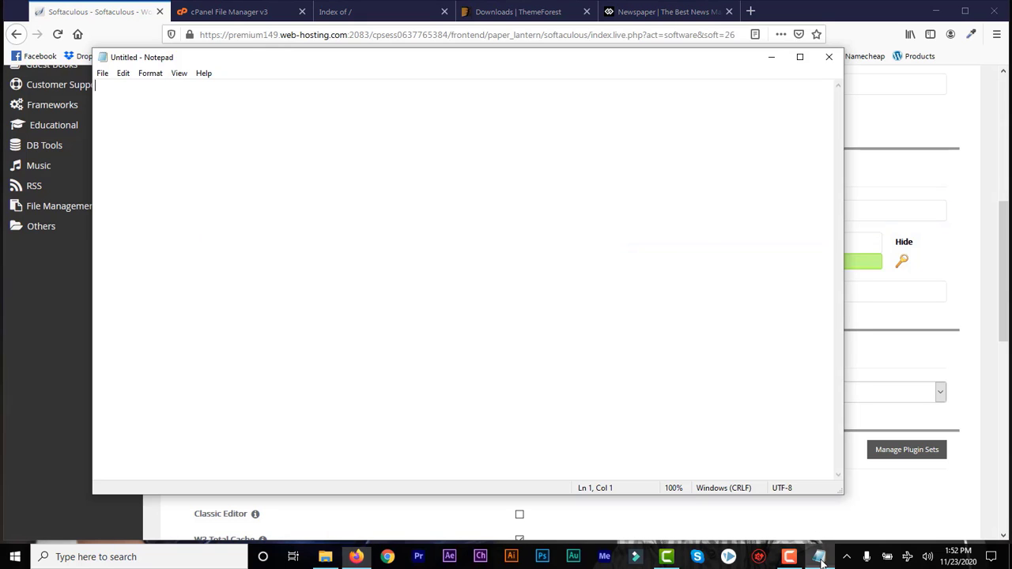
key("ctrl+v")
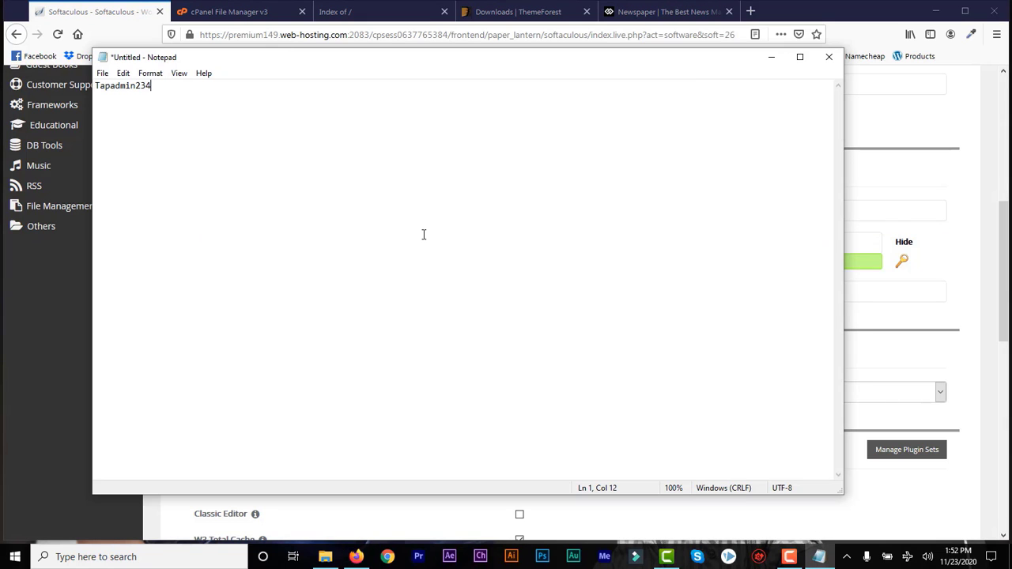
Step: Copy the admin password from the installation form onto the line below the username in Notepad
left_click(85, 14)
left_click_drag(628, 243, 523, 244)
key("ctrl+c")
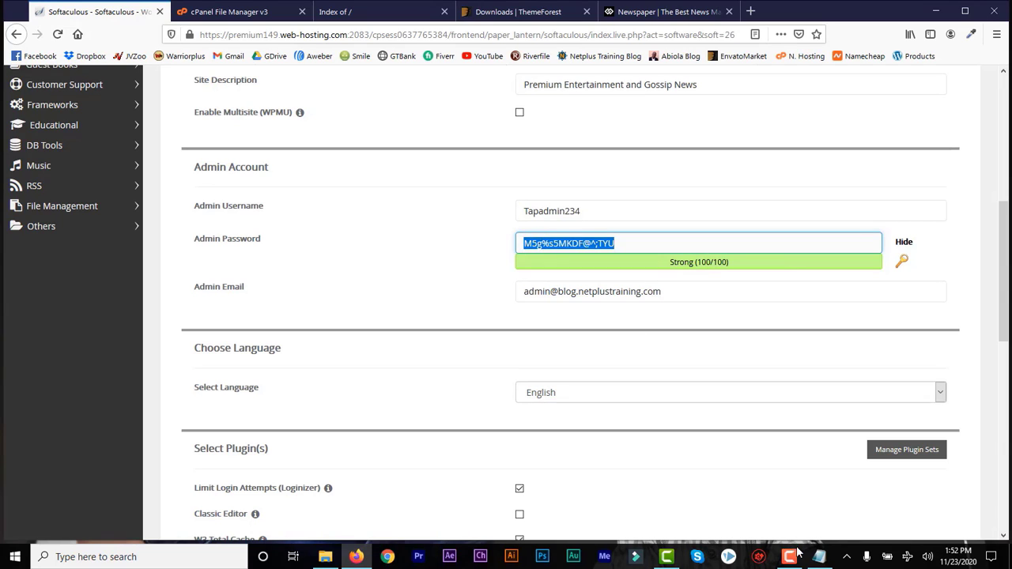
left_click(819, 556)
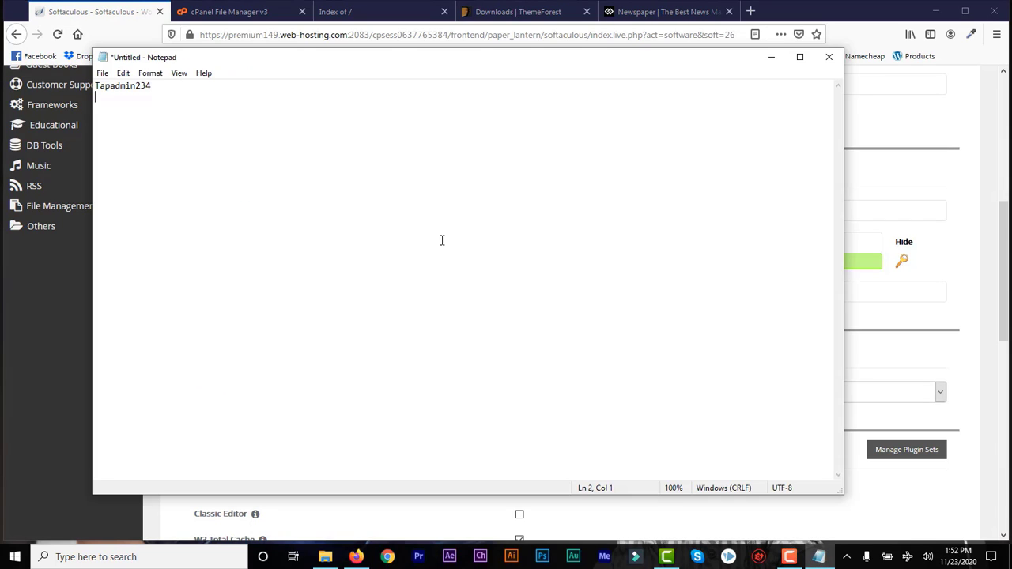
key("ctrl+v")
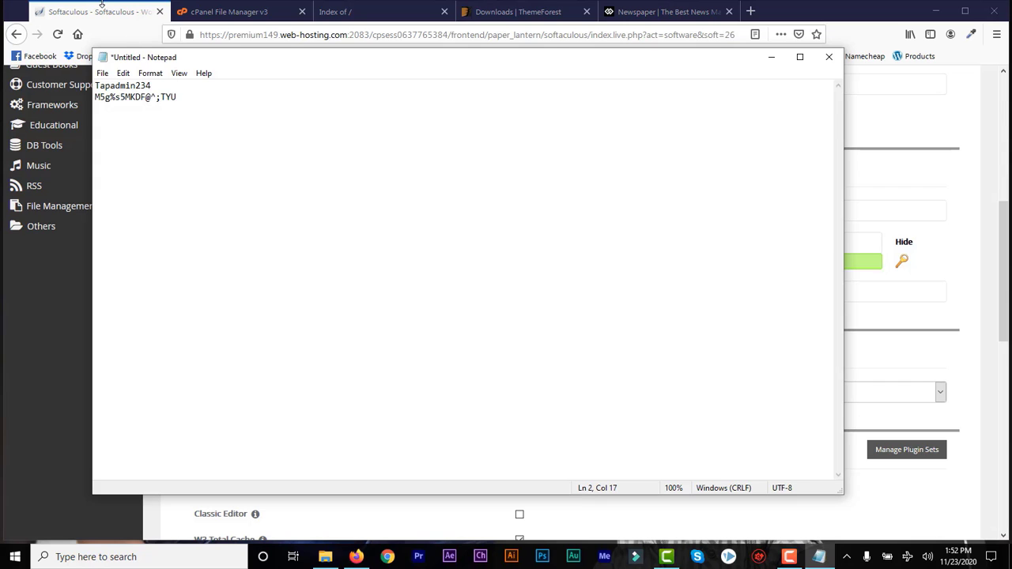
Step: Return to the Softaculous form in the browser and install WordPress without selecting an optional theme
left_click(102, 4)
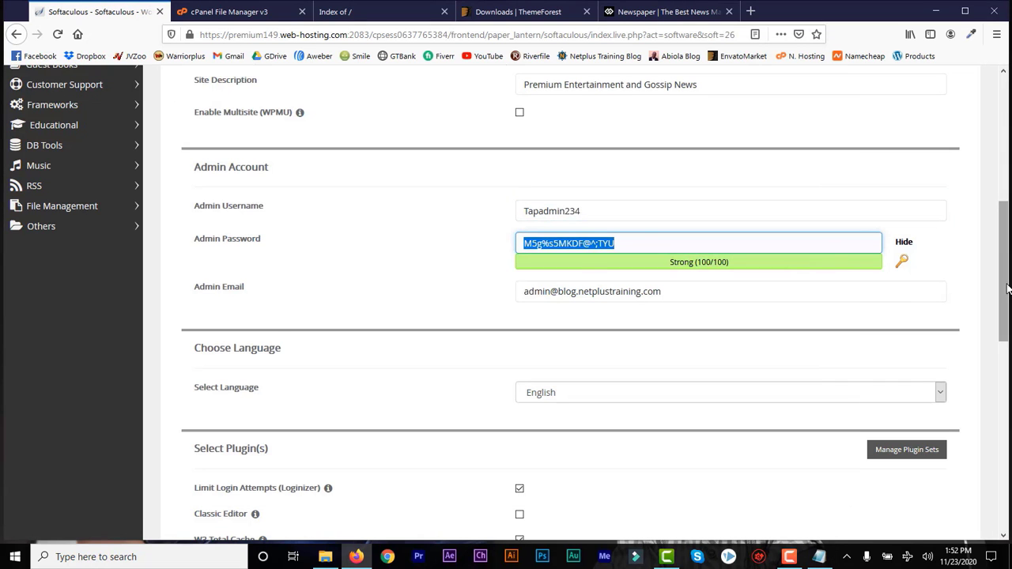
left_click_drag(1006, 288, 1007, 450)
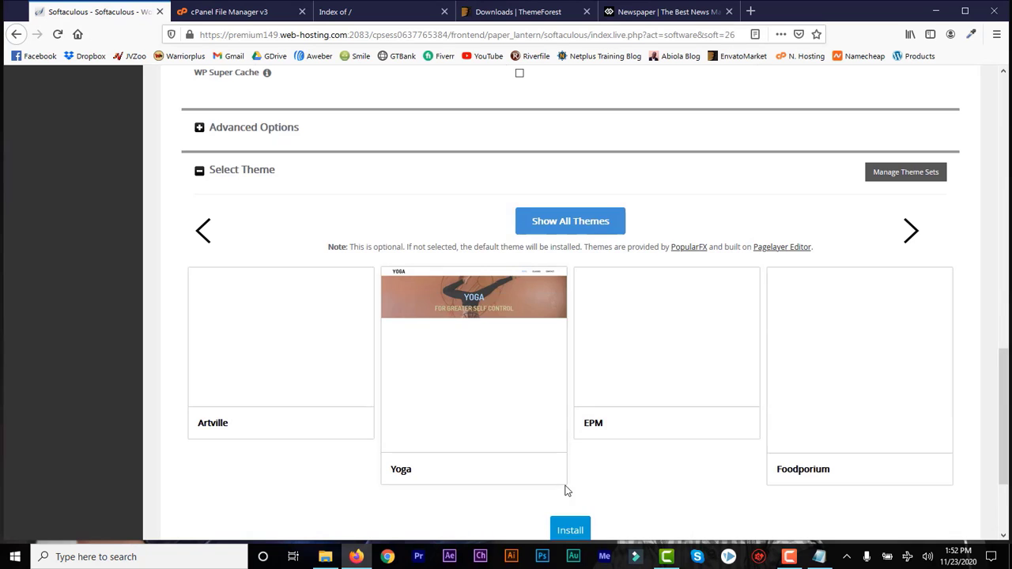
left_click(573, 539)
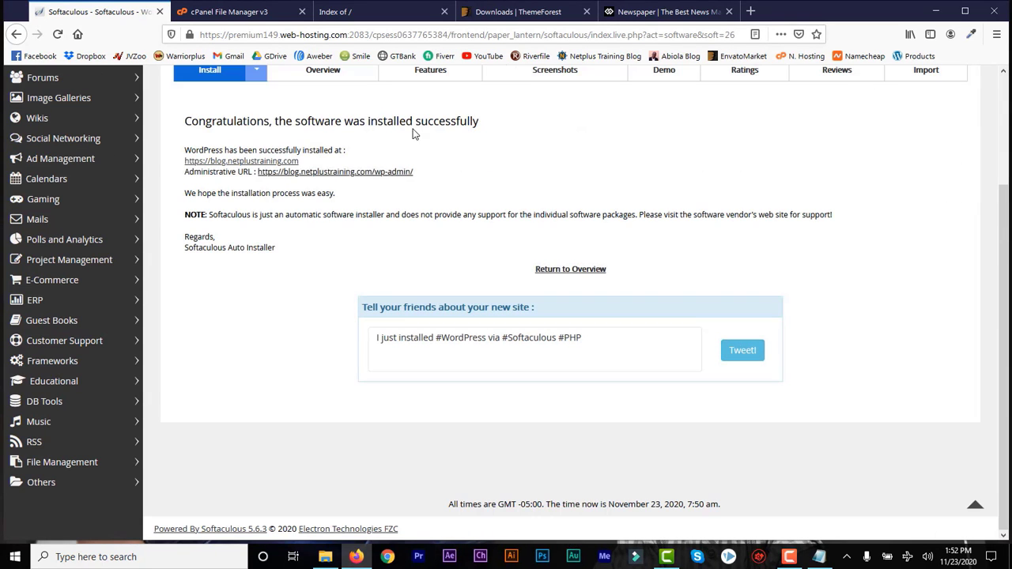
Step: Highlight the new site's URLs on the confirmation page and open its wp-admin administrative URL
left_click_drag(446, 179, 187, 161)
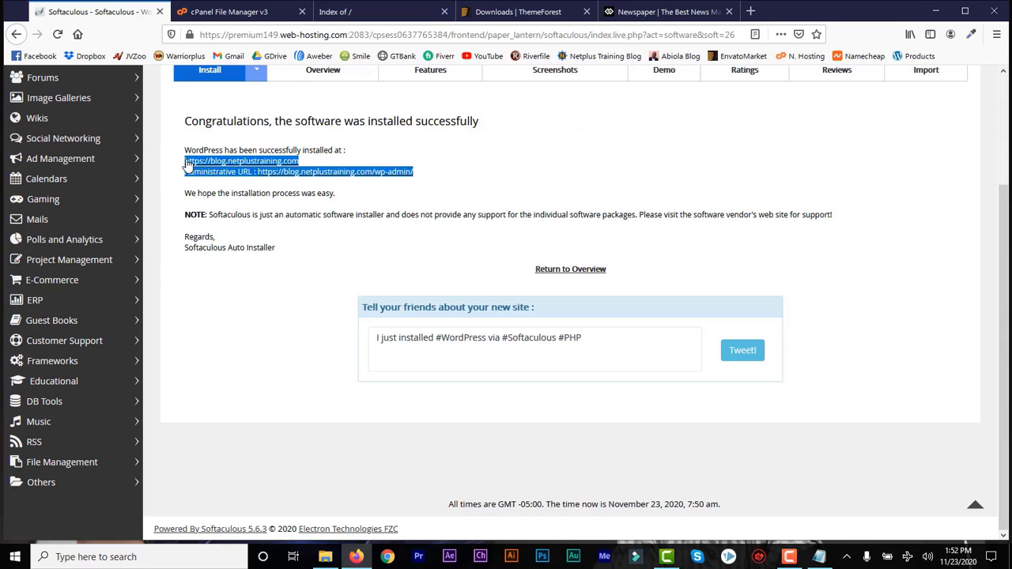
left_click(496, 181)
left_click(389, 173)
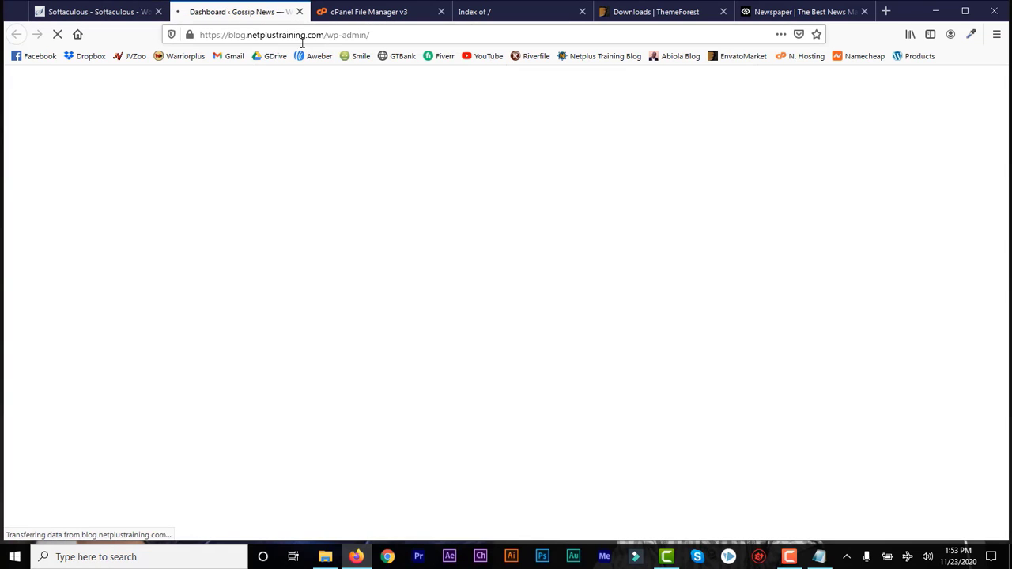
Step: Open the new blog's front page from the Softaculous confirmation page and check the WordPress dashboard that is already open
left_click(126, 12)
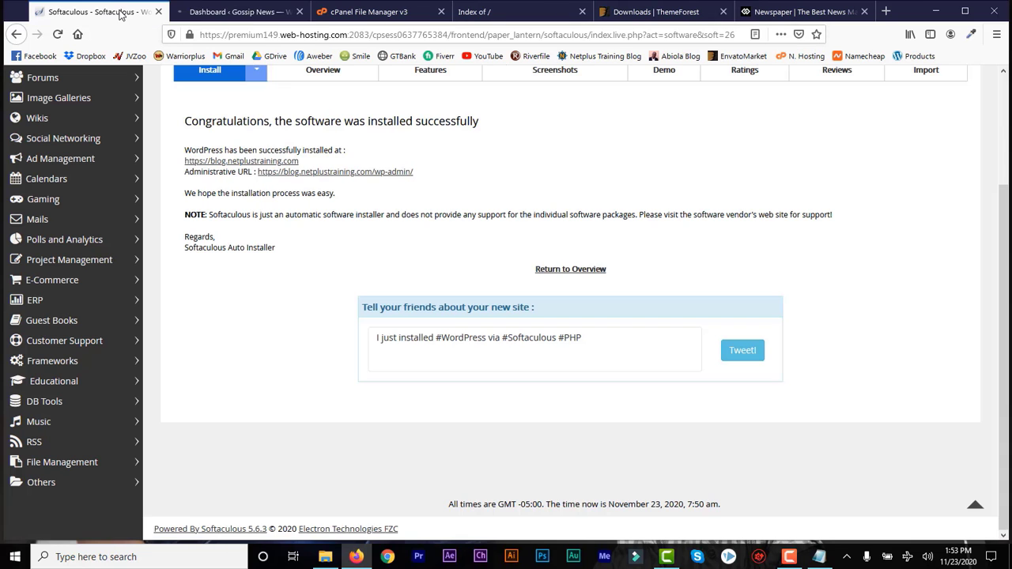
left_click(288, 163)
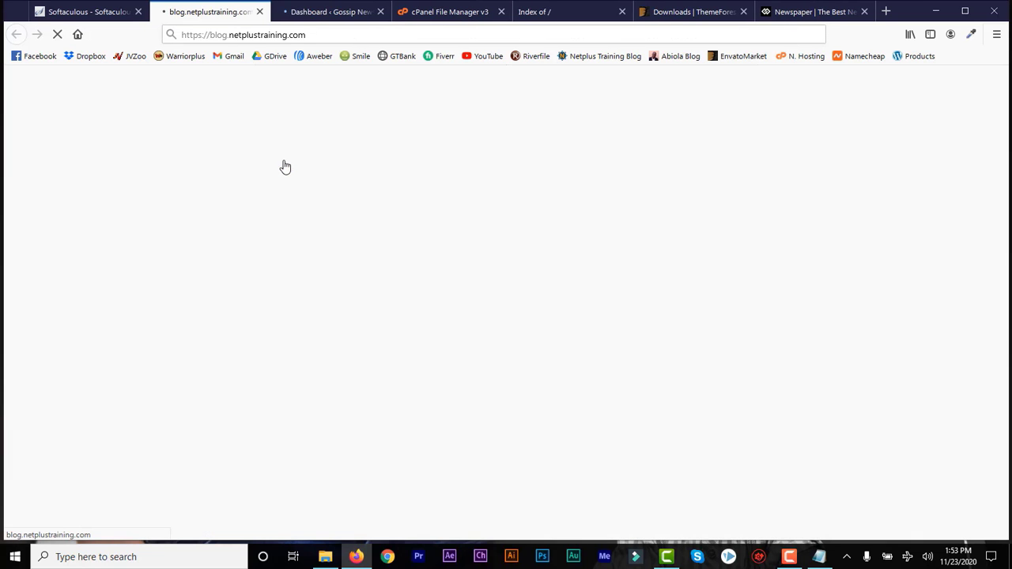
left_click(320, 13)
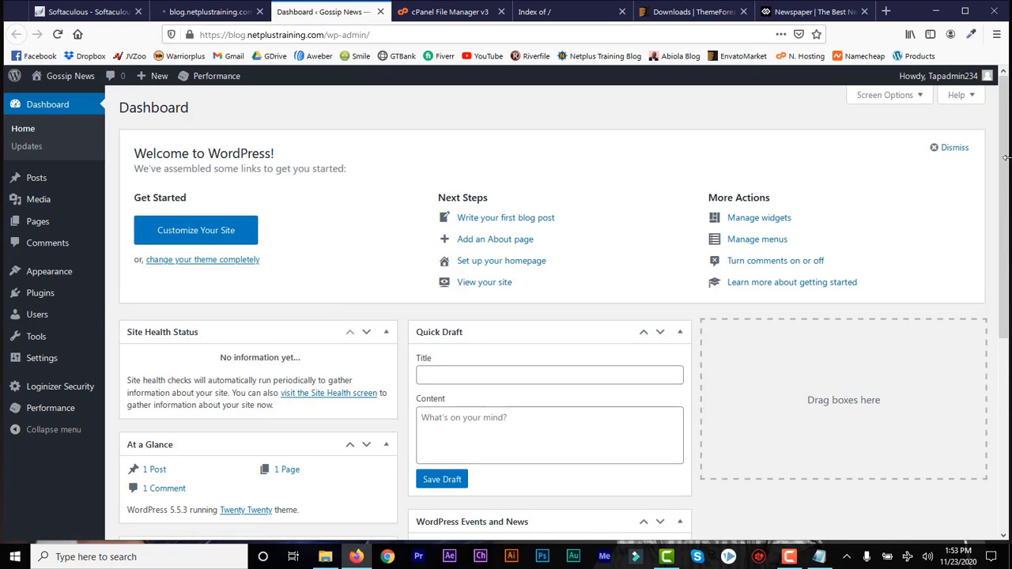
mouse_move(1006, 158)
left_mouse_down()
mouse_move(1005, 302)
mouse_move(1006, 147)
left_mouse_up()
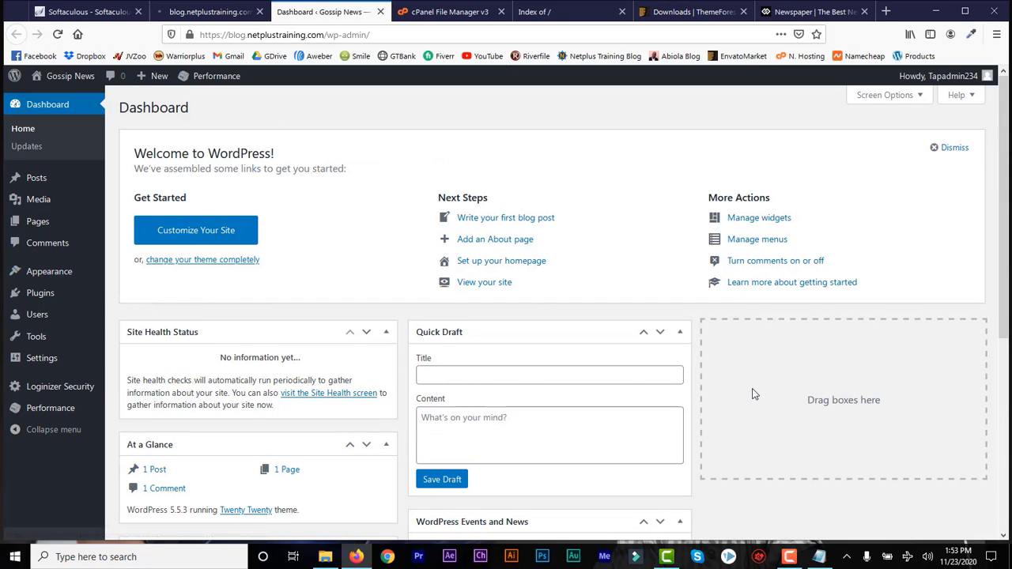
Step: Examine the blog's front page, including its title and tagline, and compare it with the Softaculous confirmation page
left_click(207, 11)
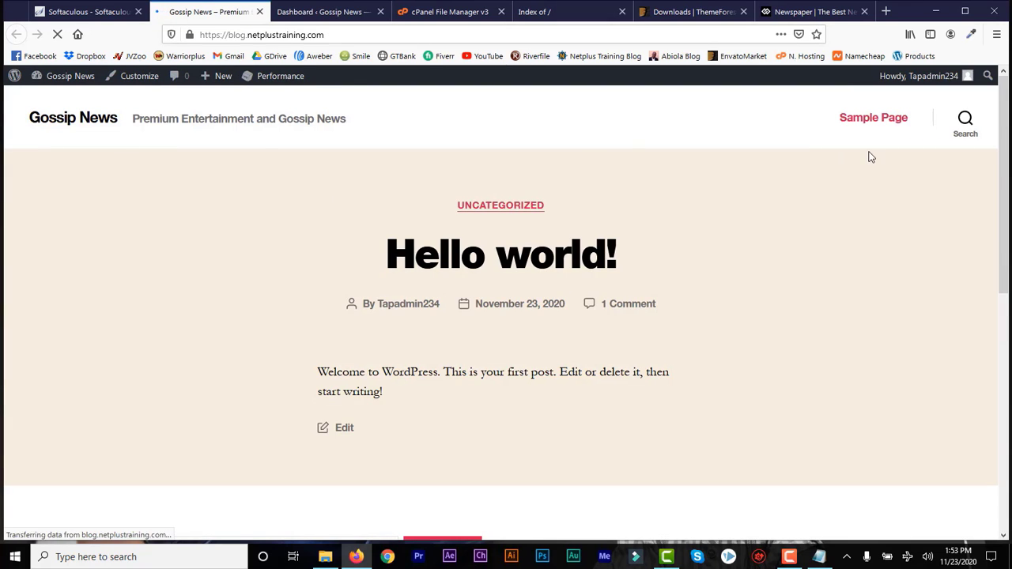
left_click_drag(1006, 156, 1006, 87)
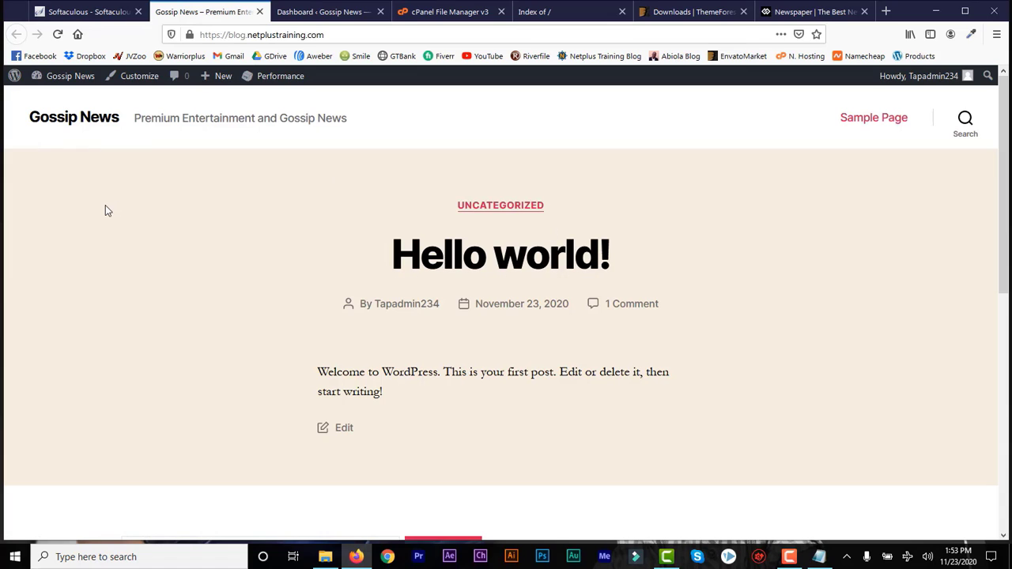
triple_click(250, 113)
left_click(175, 124)
left_click(98, 13)
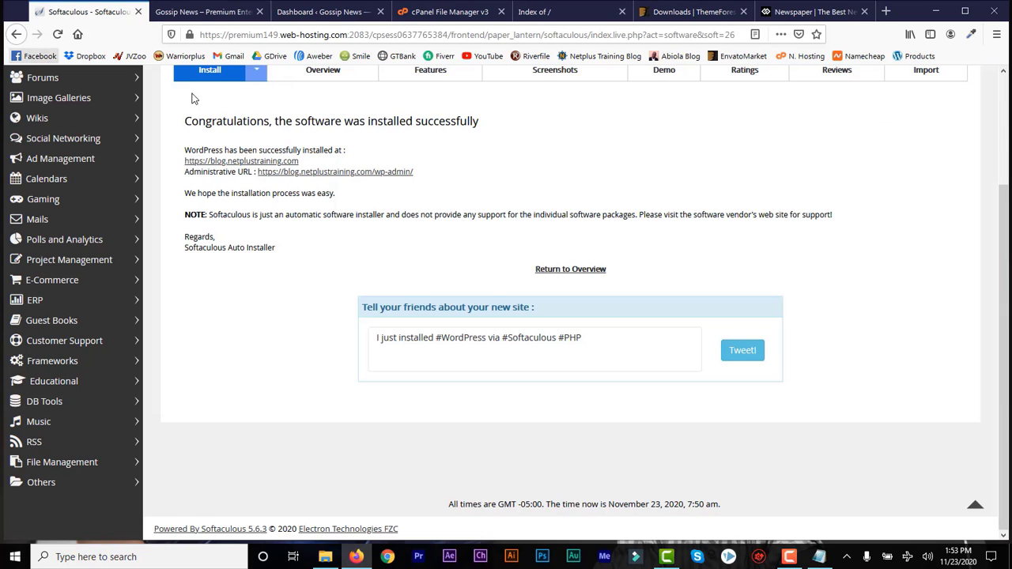
left_click(198, 11)
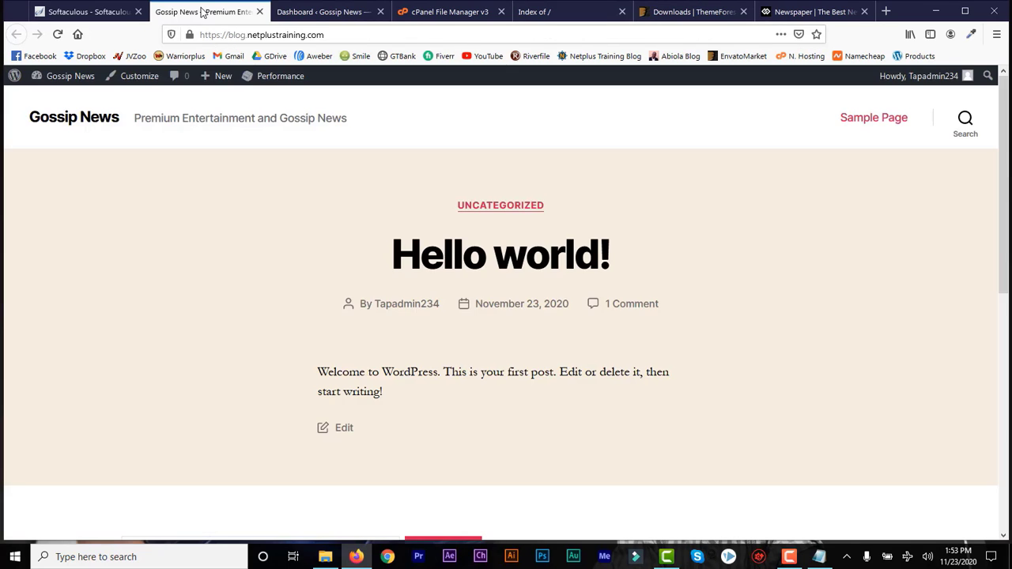
Step: Close the Index of /, ThemeForest Downloads, Newspaper demo and File Manager pages, and open the WordPress dashboard's Themes page
left_click(466, 14)
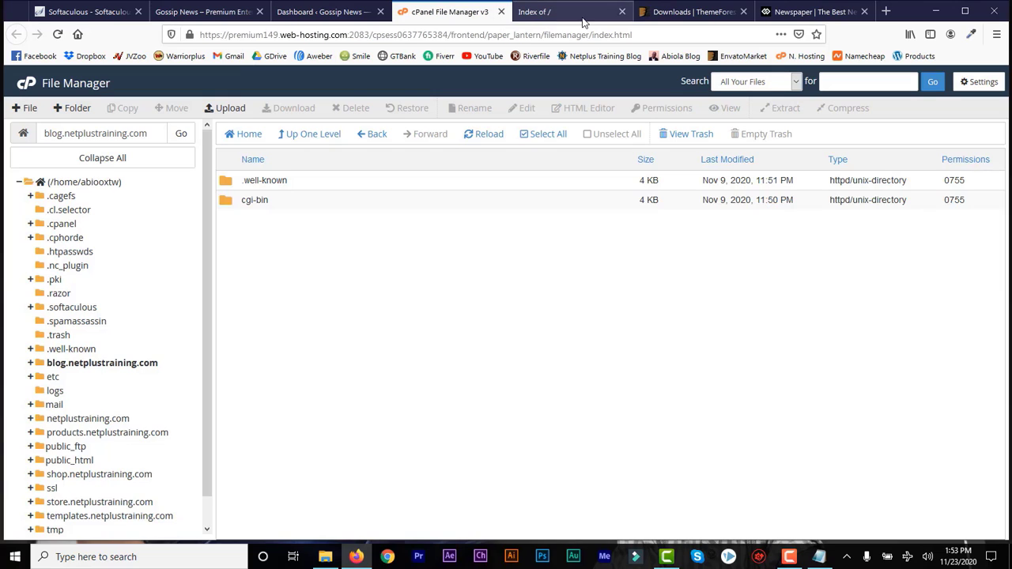
left_click(622, 11)
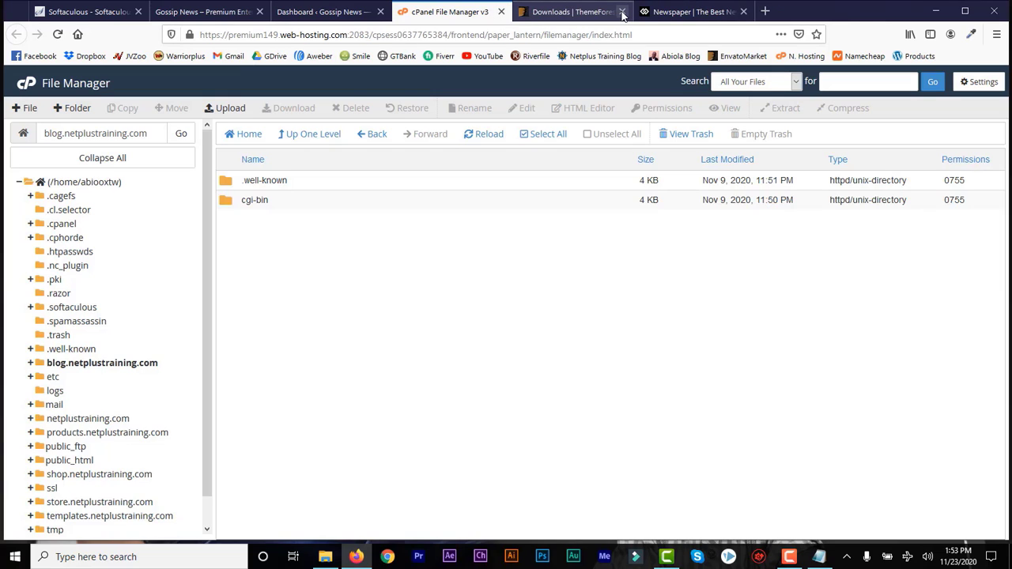
left_click(622, 12)
left_click(622, 12)
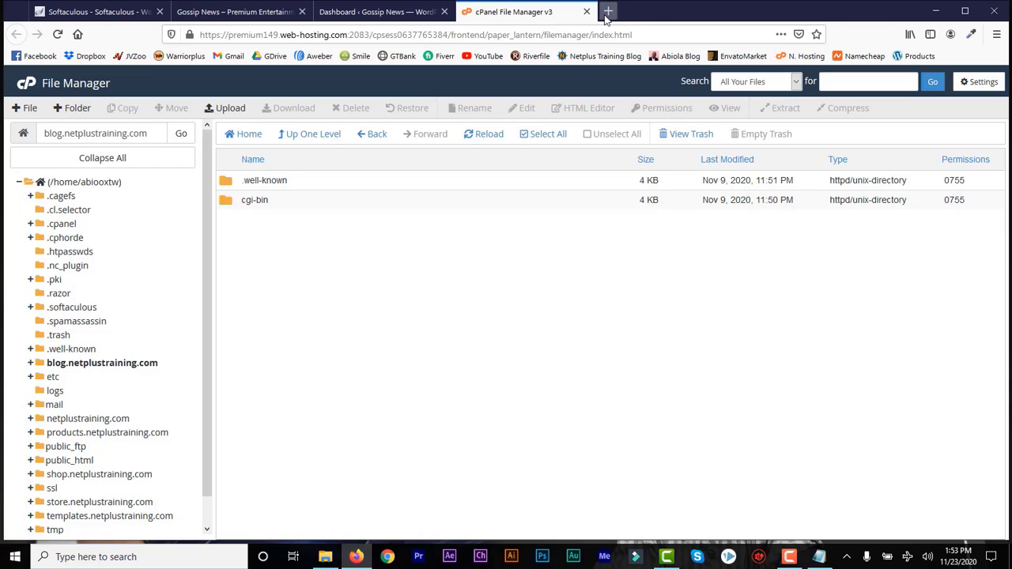
left_click(586, 12)
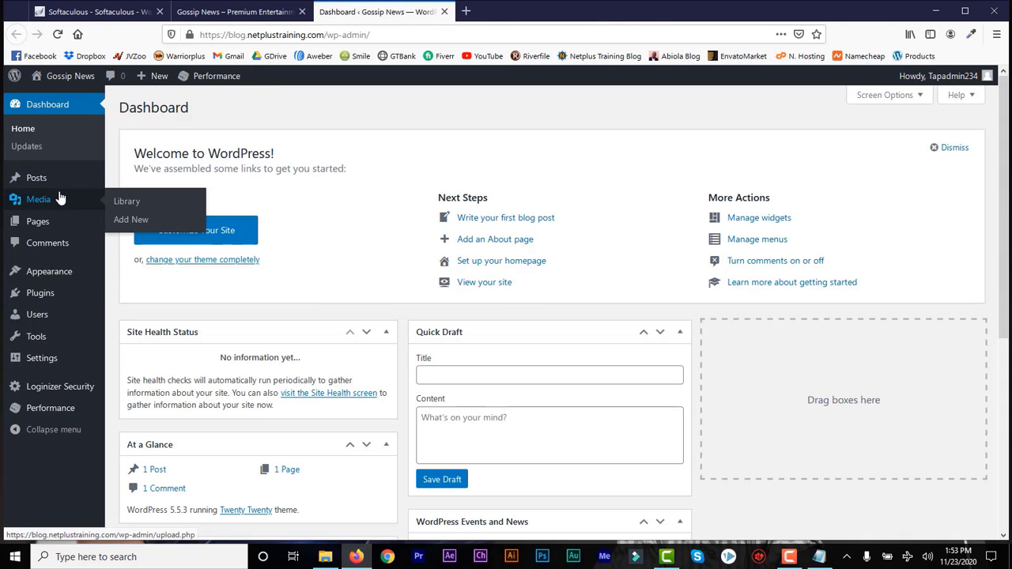
mouse_move(63, 275)
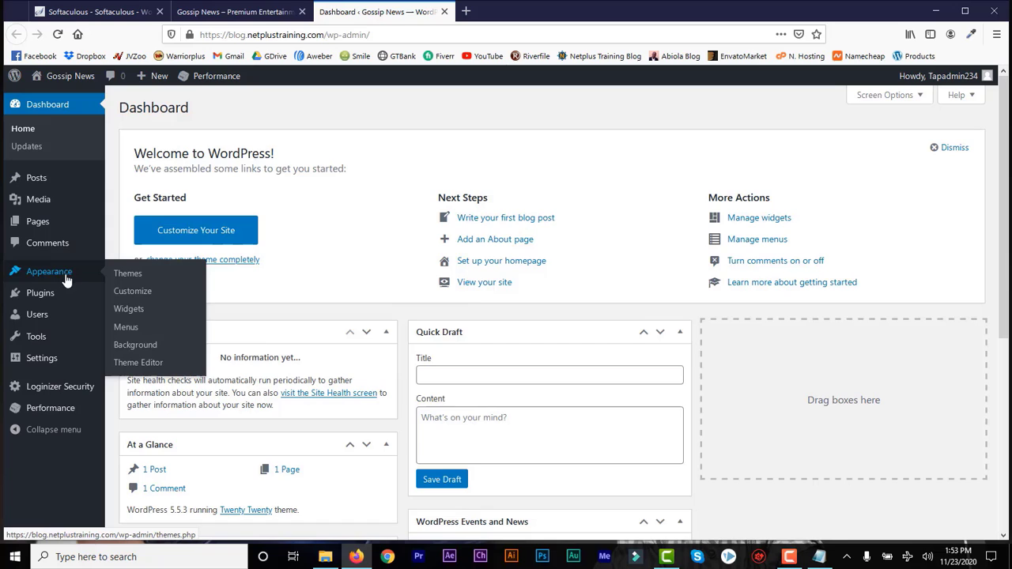
left_click(131, 274)
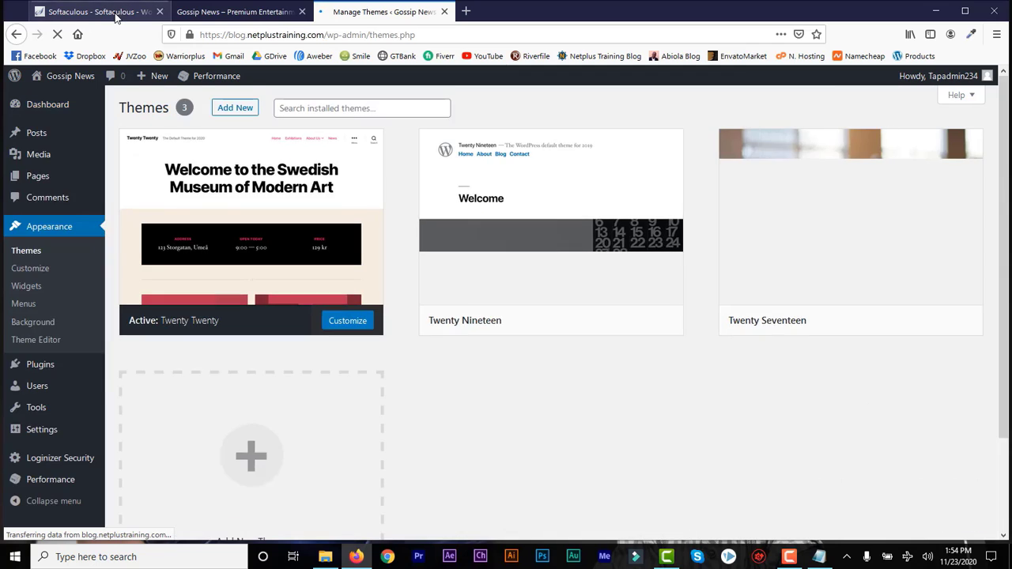
Step: Return from Softaculous to the cPanel home page and open File Manager
left_click(114, 15)
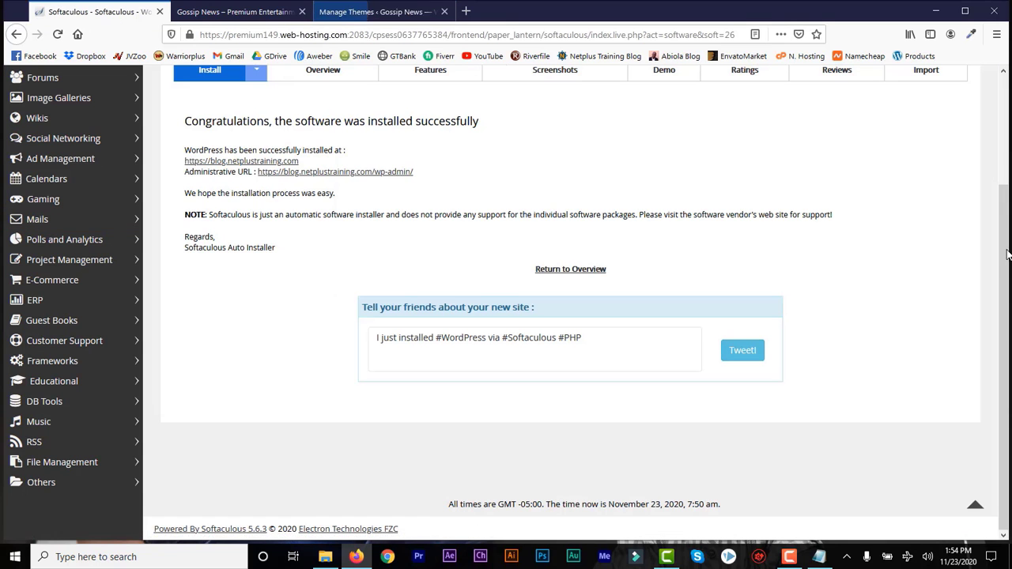
scroll(1004, 253, "up", 3)
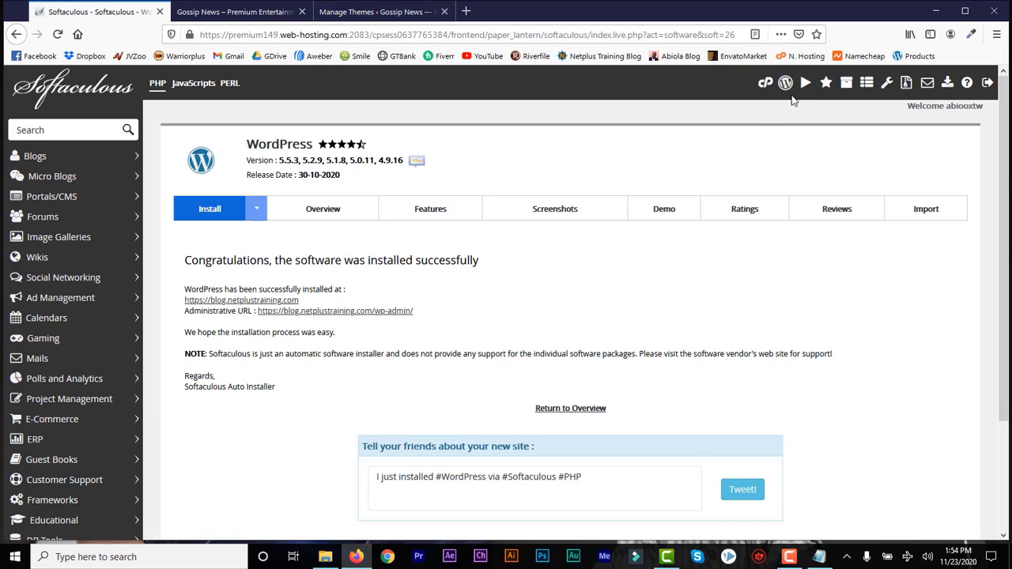
left_click(766, 84)
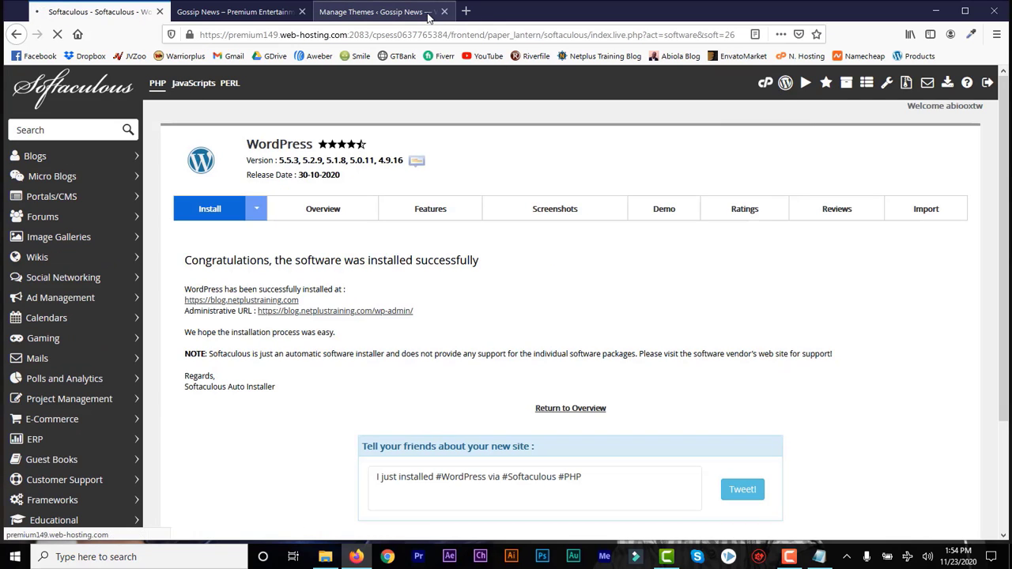
left_click(121, 352)
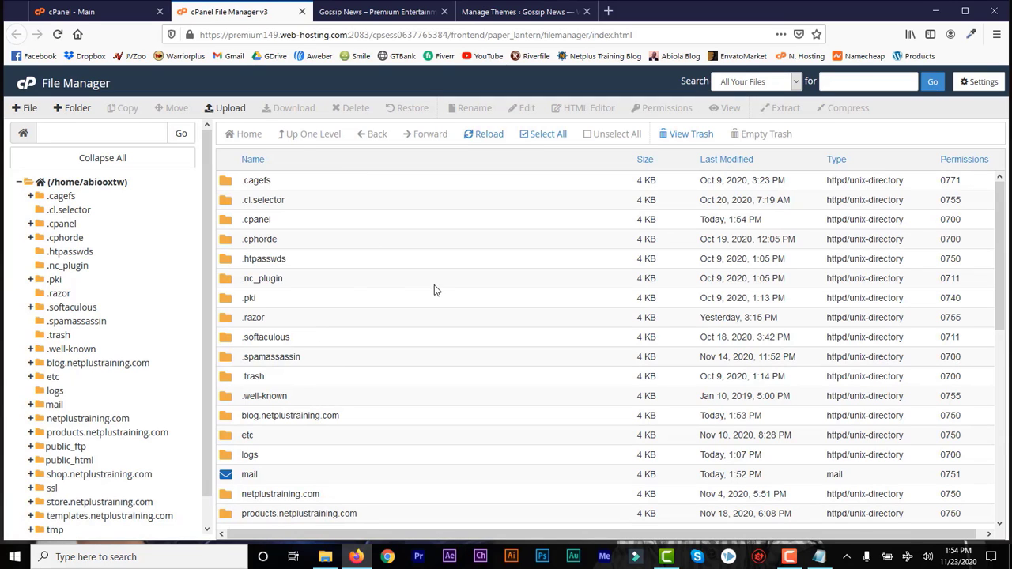
Step: Open the wp-content/themes folder inside blog.netplustraining.com in File Manager
double_click(362, 419)
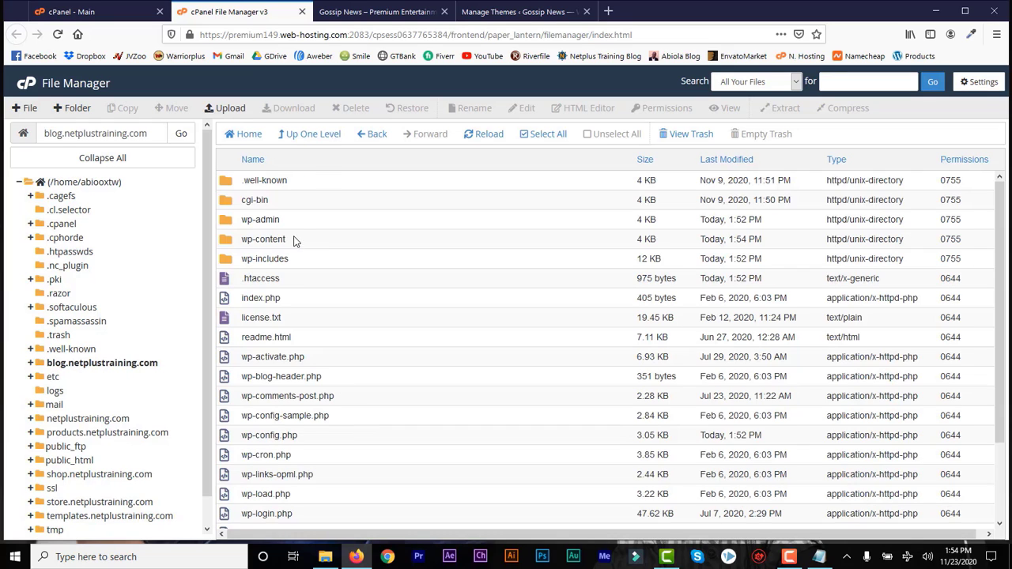
double_click(299, 242)
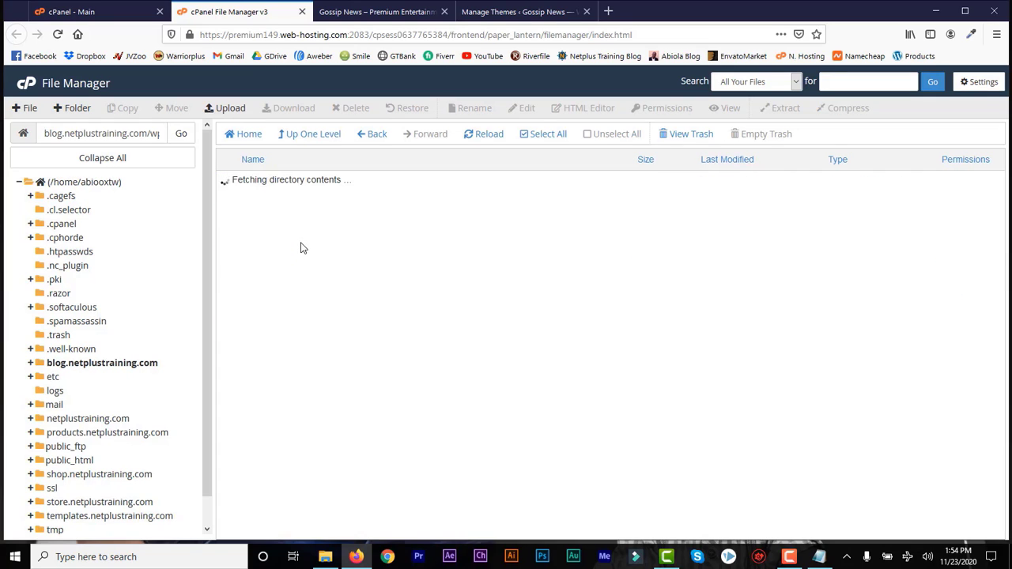
double_click(283, 201)
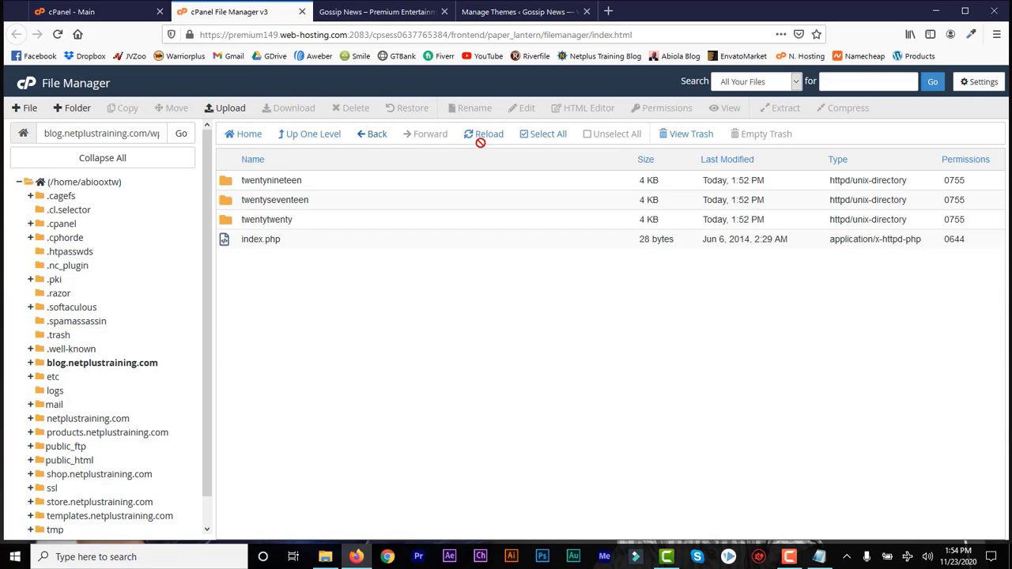
Step: Upload the Newspaper ZIP archive from the local Newspaper-tf folder to the site's wp-content/themes folder
left_click(215, 113)
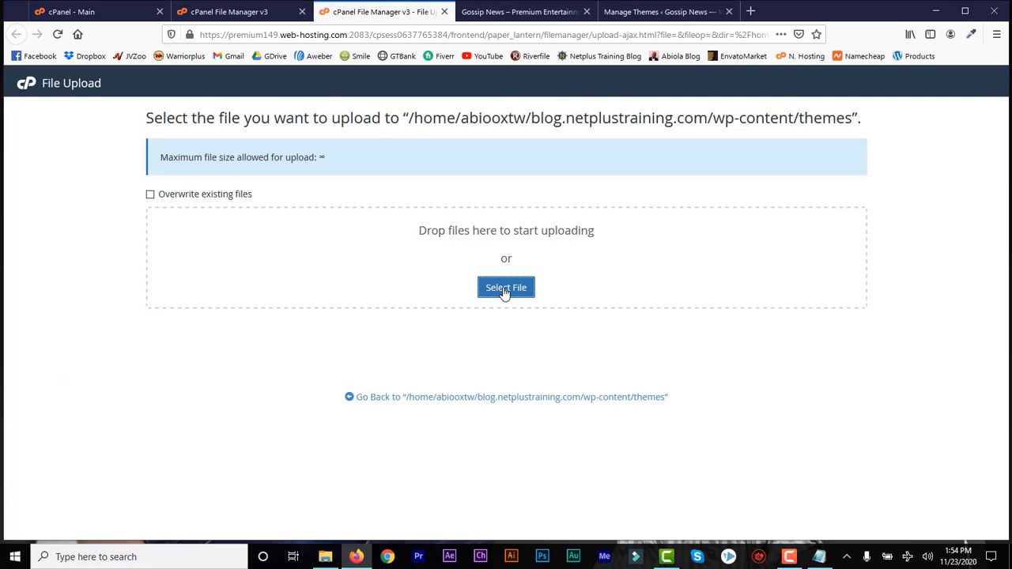
left_click(505, 289)
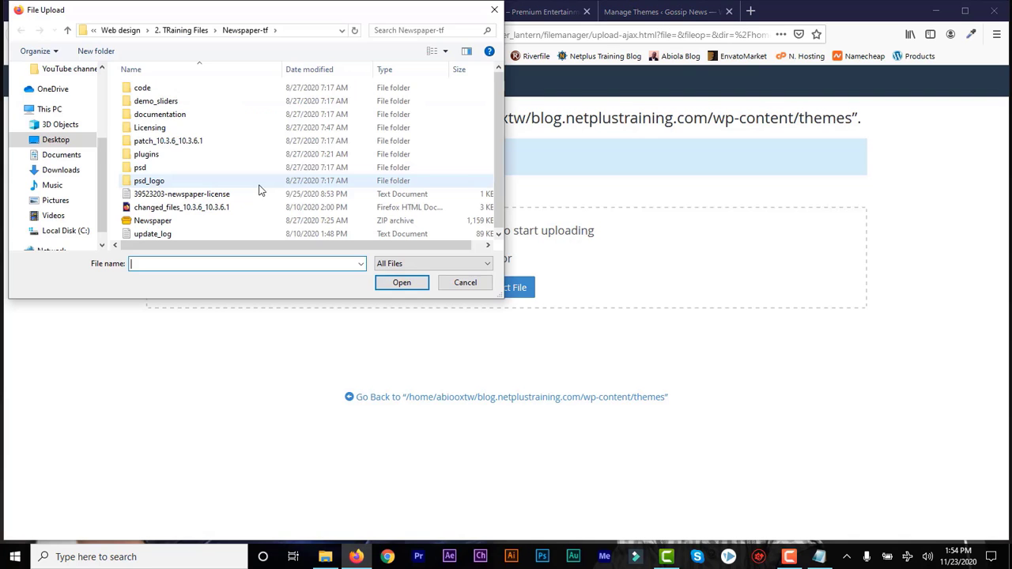
left_click(165, 225)
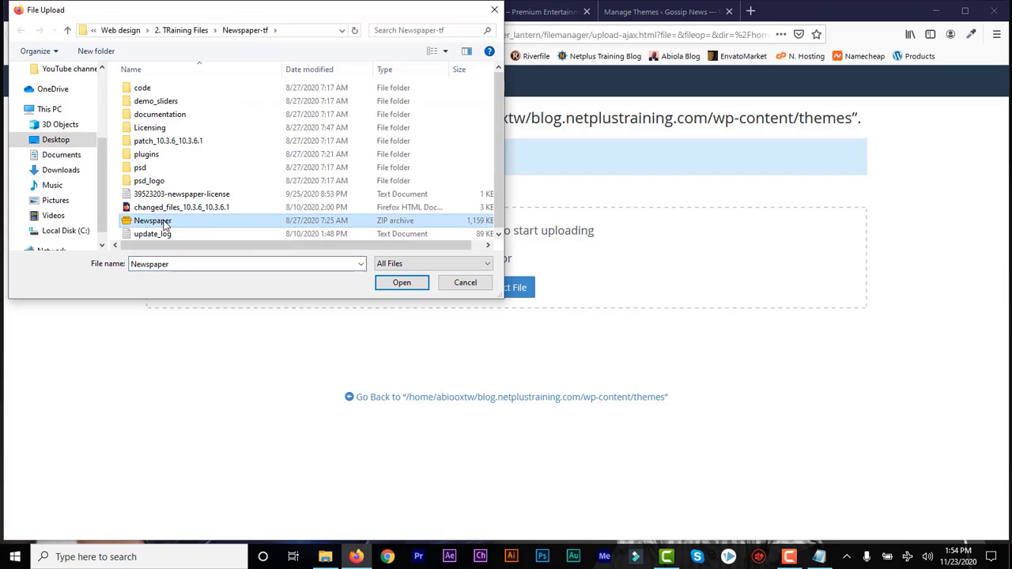
left_click(392, 285)
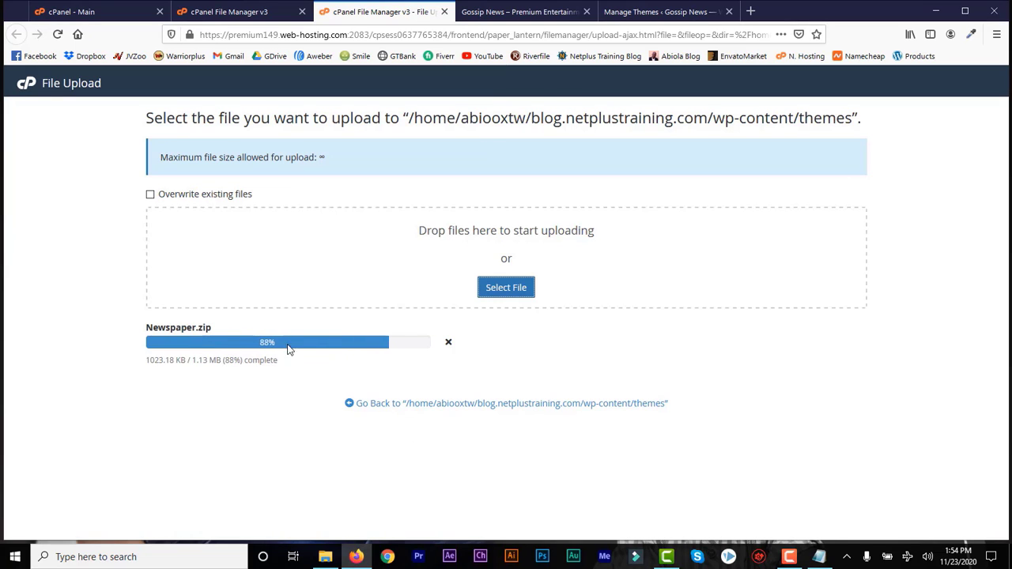
Step: View the WordPress Add Themes page while the archive uploads, and check the upload's progress in cPanel
left_click(636, 11)
left_click(238, 109)
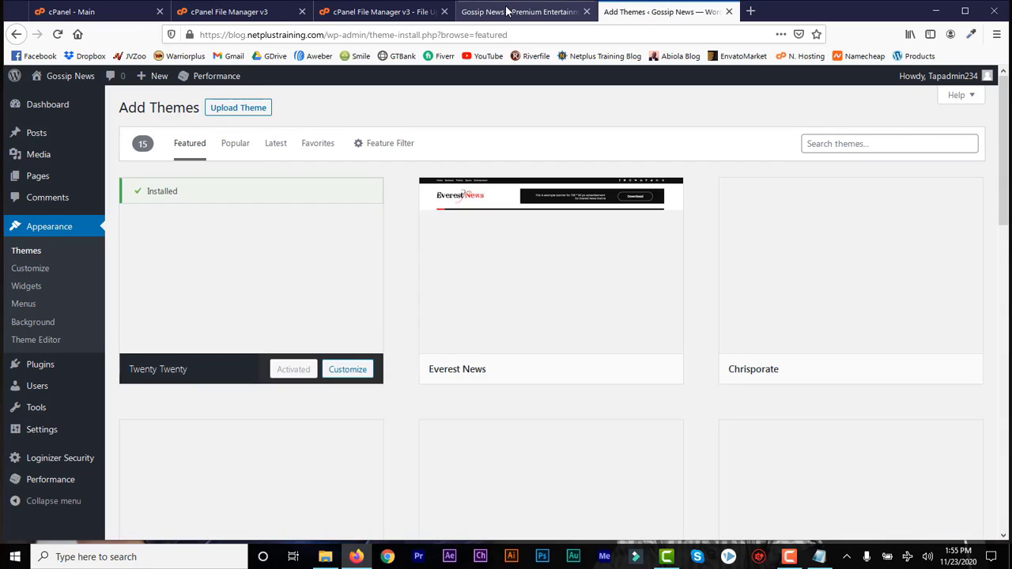
left_click(390, 9)
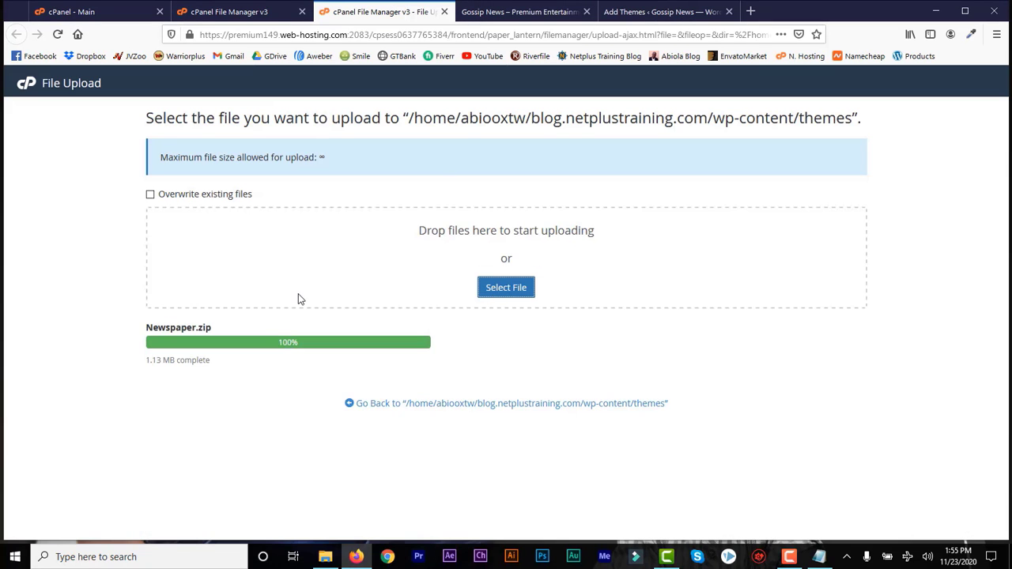
Step: Refresh the themes folder listing and extract Newspaper.zip into /blog.netplustraining.com/wp-content/themes
left_click(234, 14)
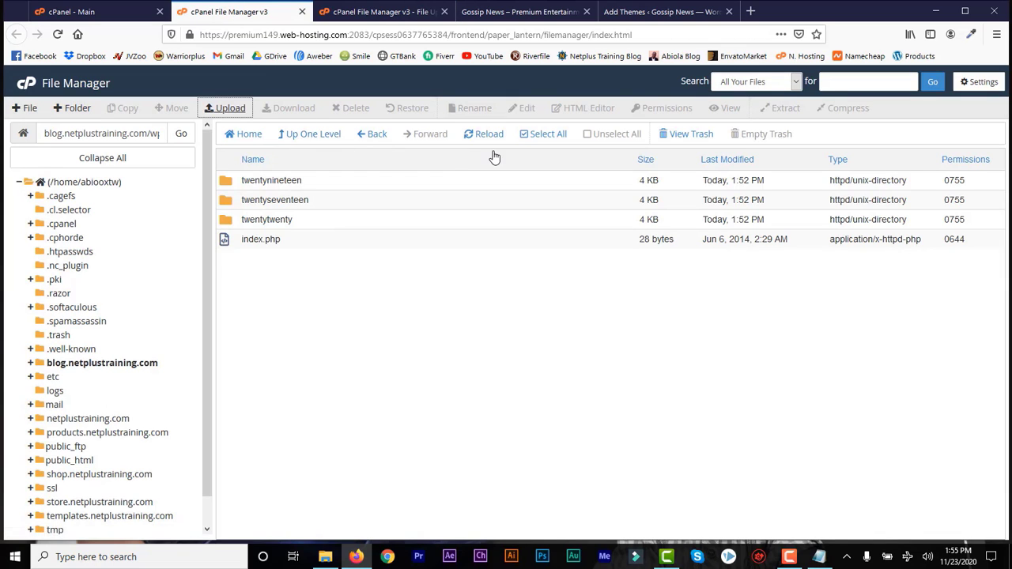
left_click(468, 138)
left_click(296, 261)
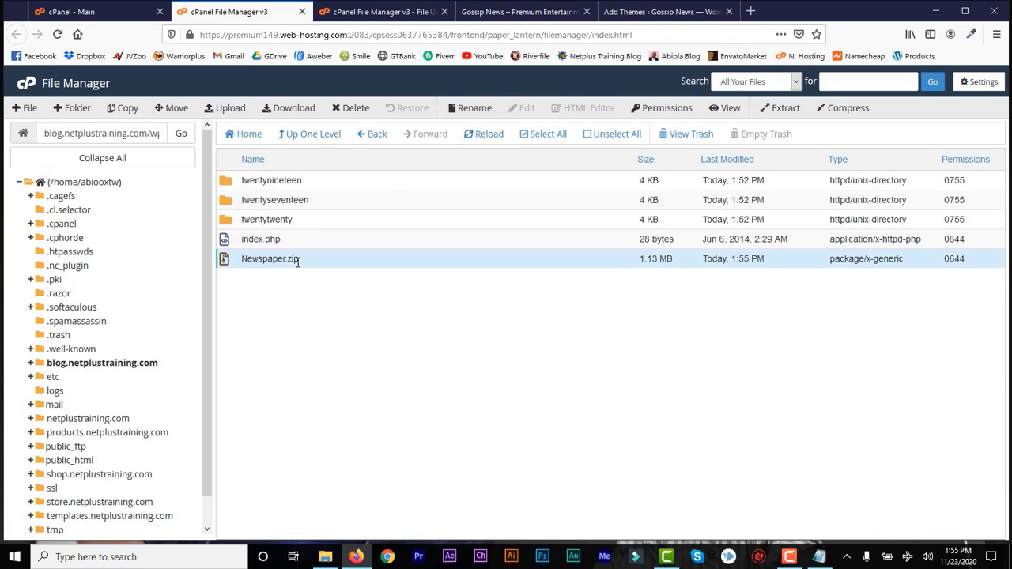
right_click(298, 261)
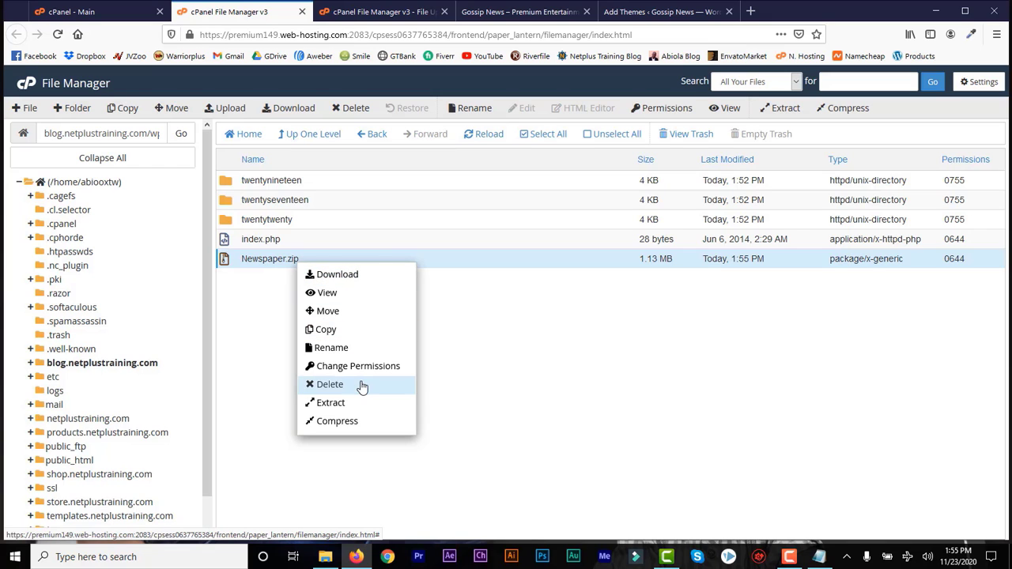
left_click(353, 405)
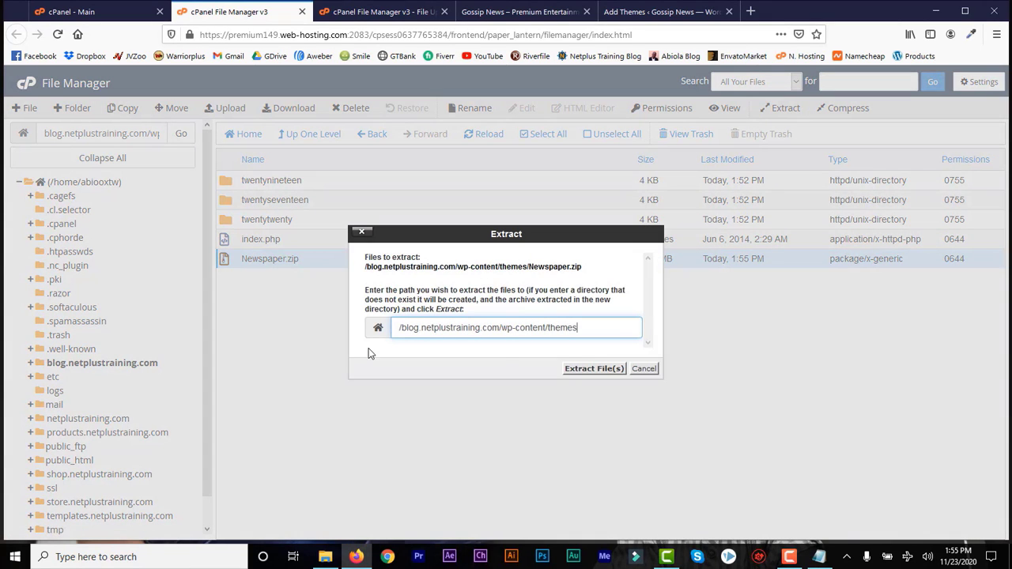
left_click(595, 368)
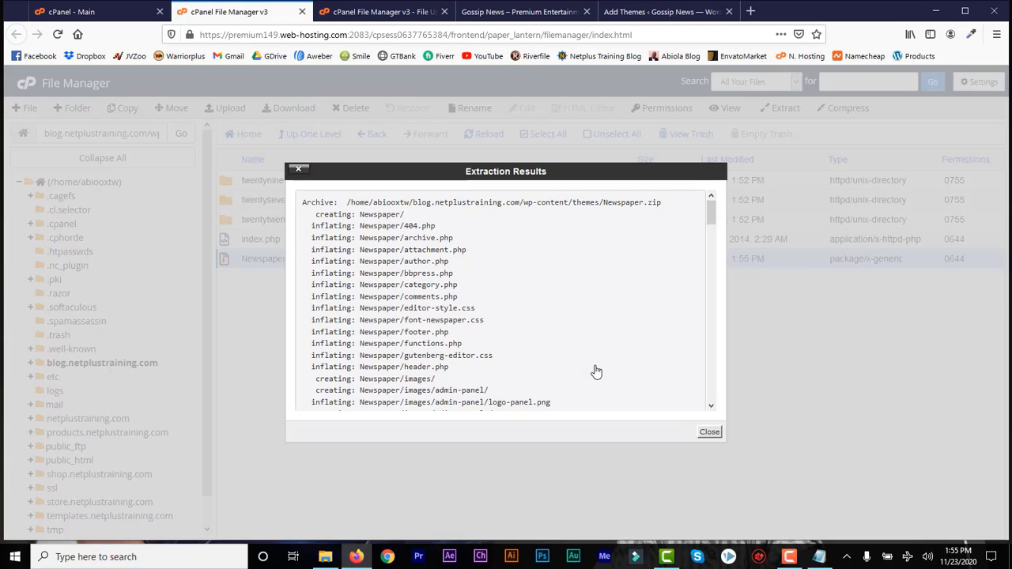
left_click(712, 433)
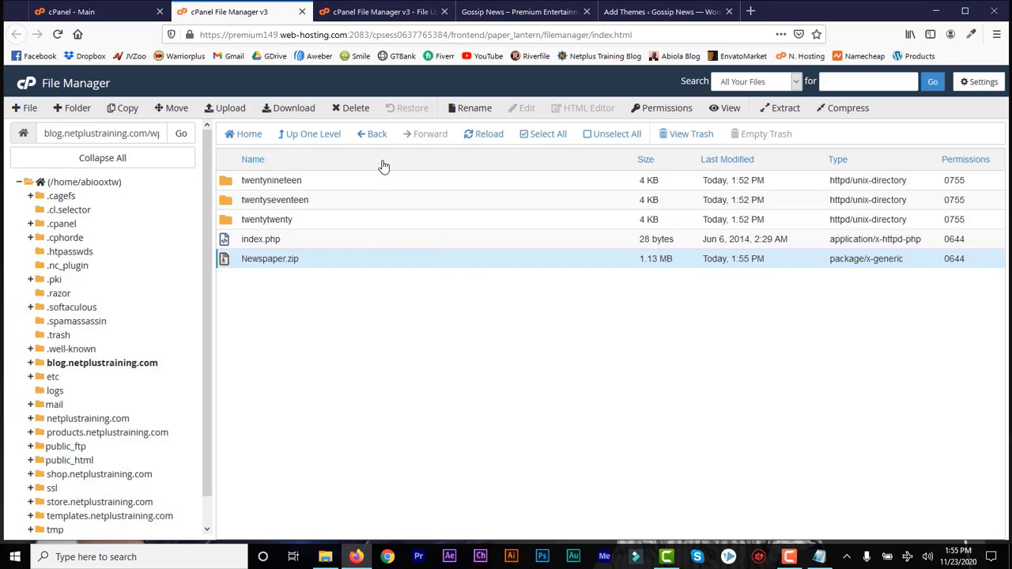
Step: Reload the themes folder to list the extracted files and select the Newspaper.zip archive
left_click(483, 138)
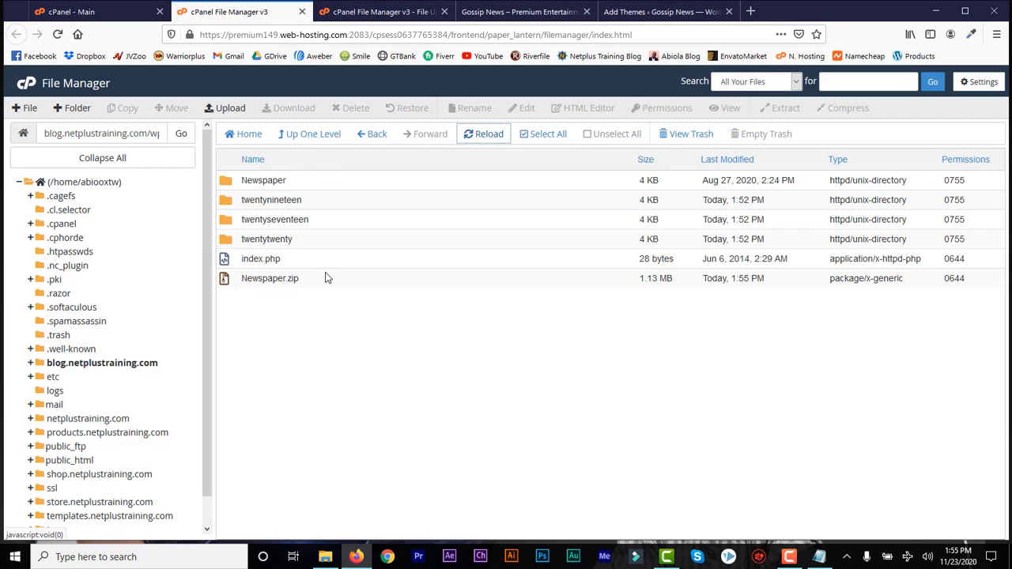
left_click(307, 282)
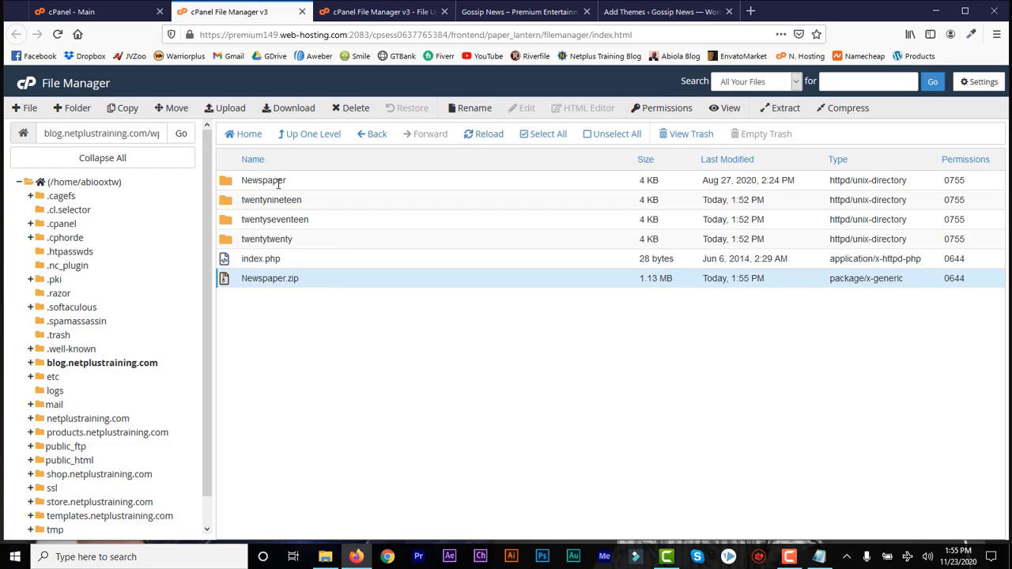
Step: Delete the Newspaper.zip archive from the site's wp-content/themes folder
right_click(332, 278)
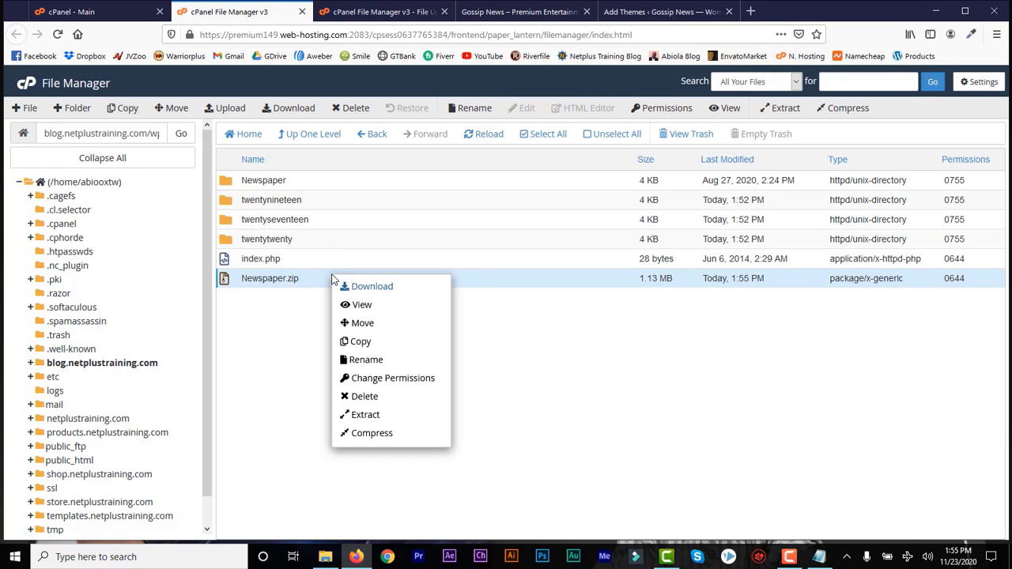
left_click(364, 397)
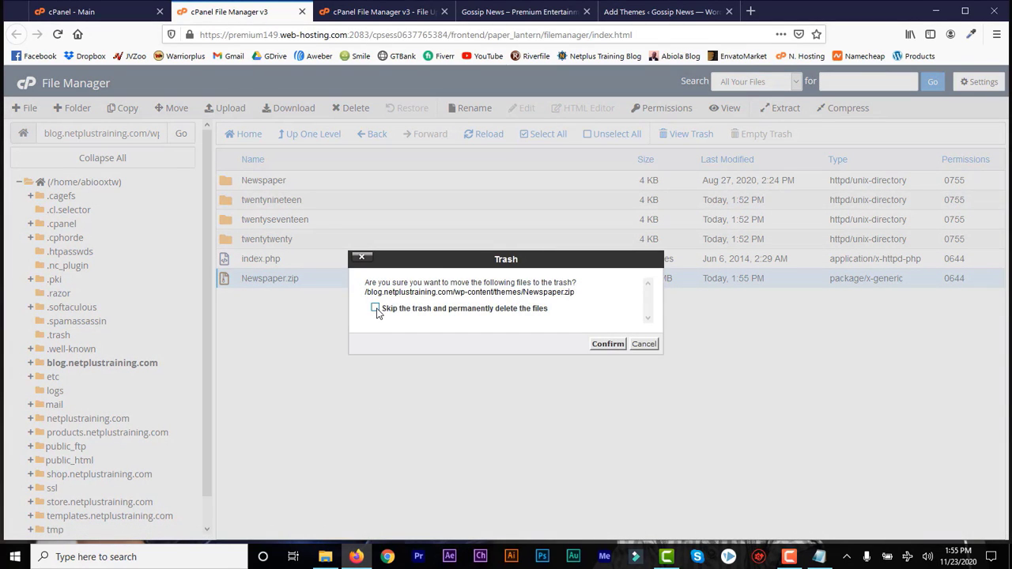
left_click(606, 346)
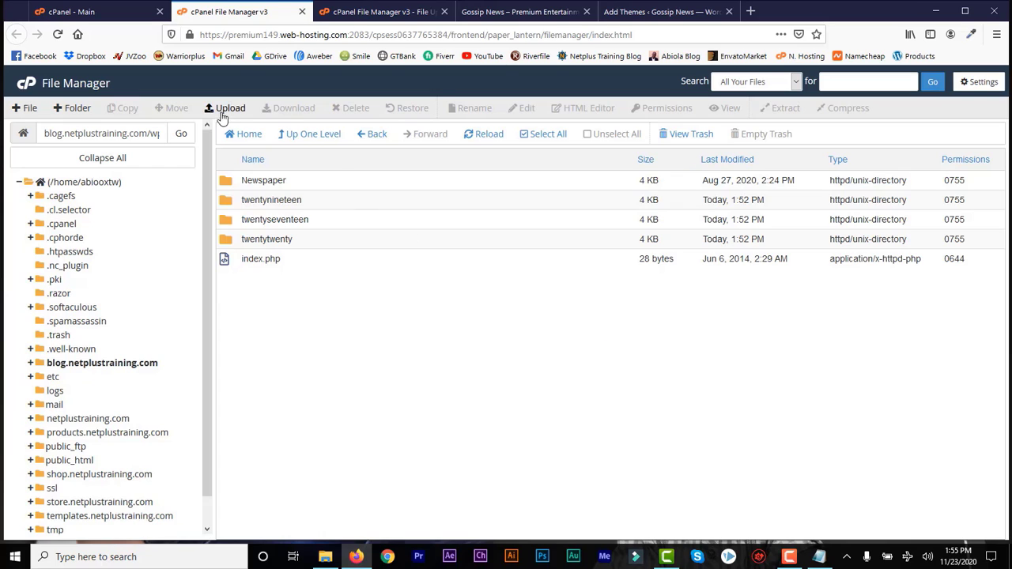
Step: Upload the td-composer, js_composer, td-mobile-plugin, td-cloud-library, td-social-counter and td-standard-pack ZIP archives from the local Newspaper-tf plugins folder to wp-content/plugins
left_click(363, 138)
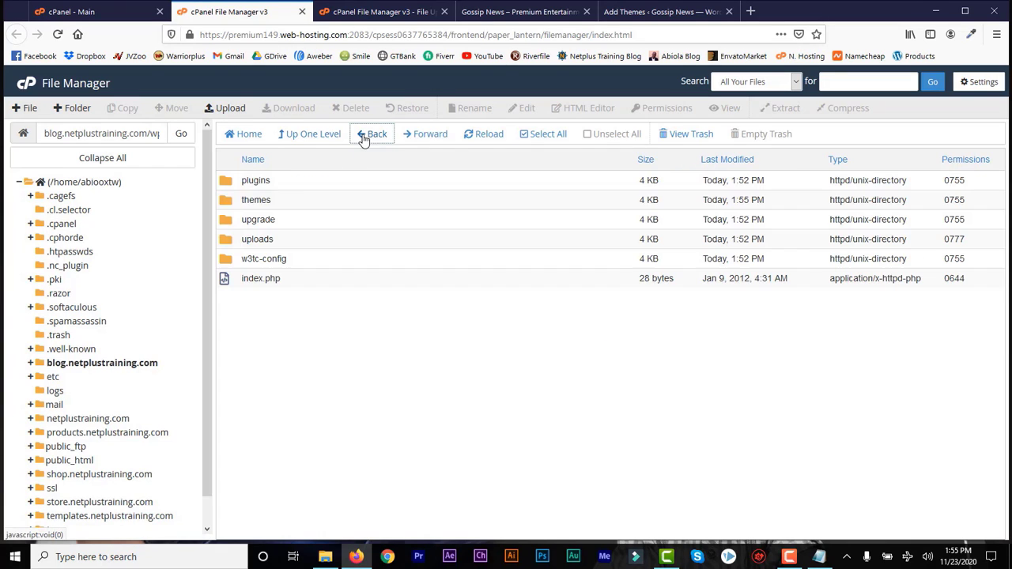
double_click(282, 188)
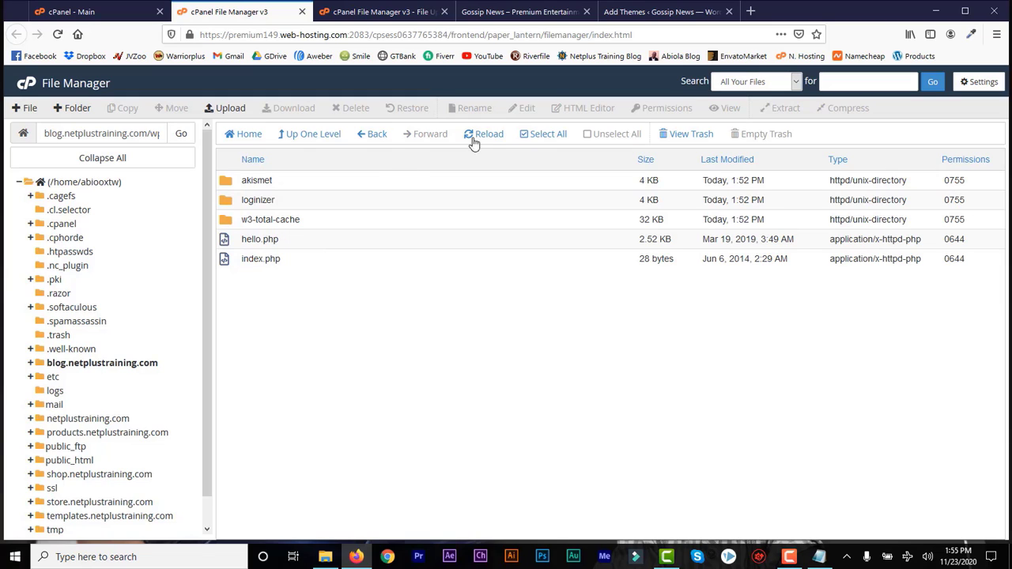
left_click(227, 110)
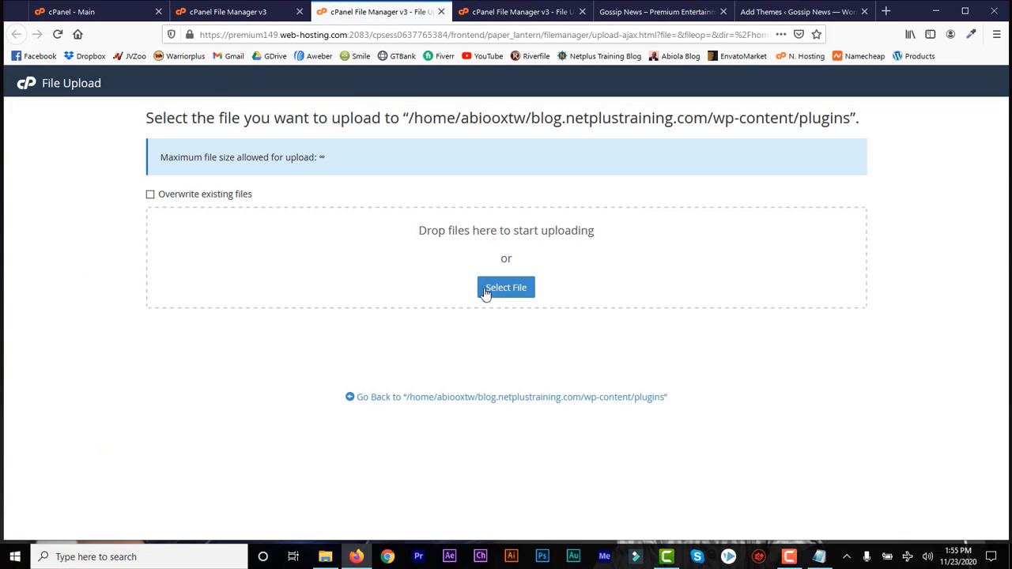
left_click(506, 287)
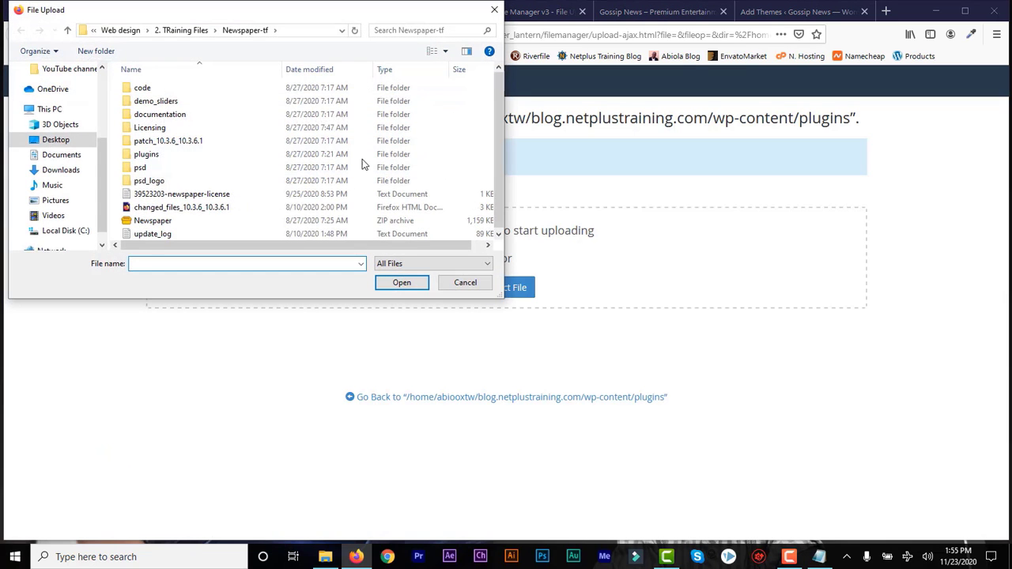
left_click(190, 34)
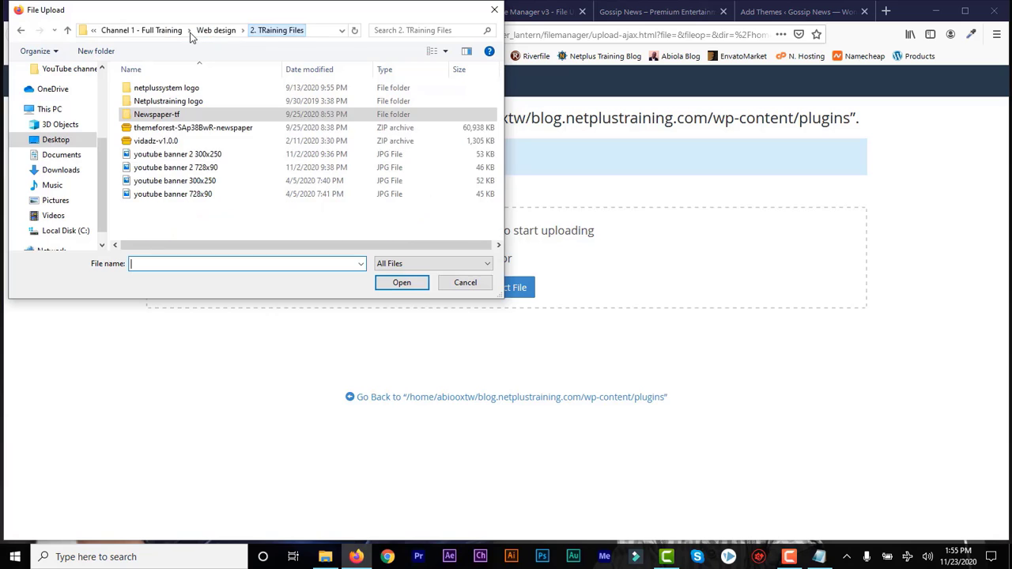
double_click(183, 113)
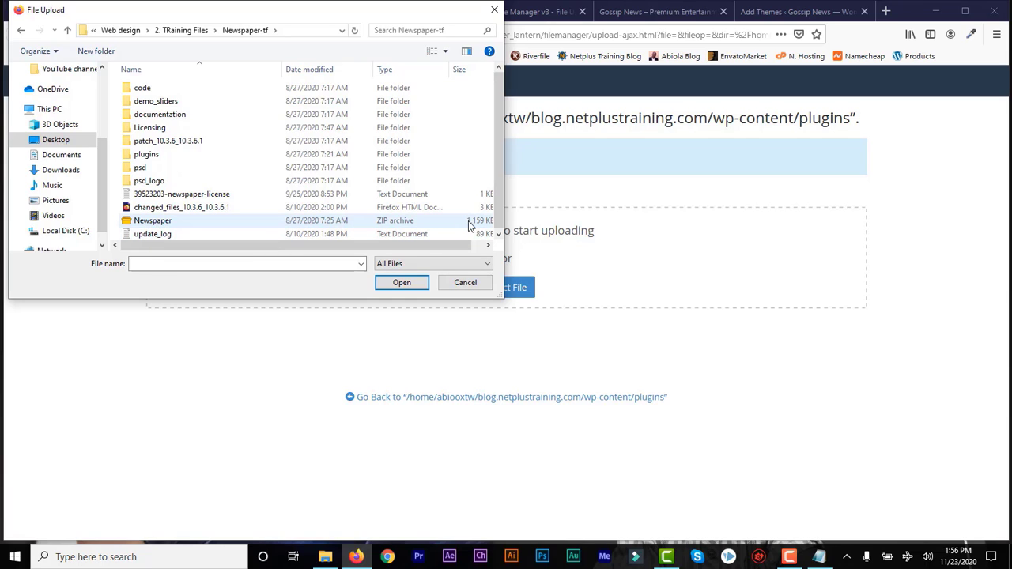
double_click(146, 154)
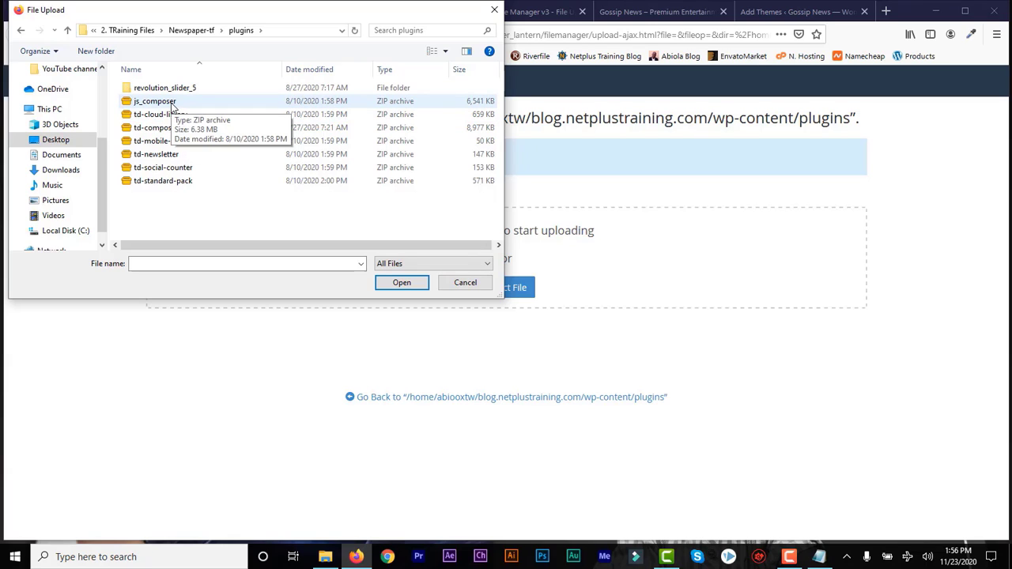
left_click(165, 104)
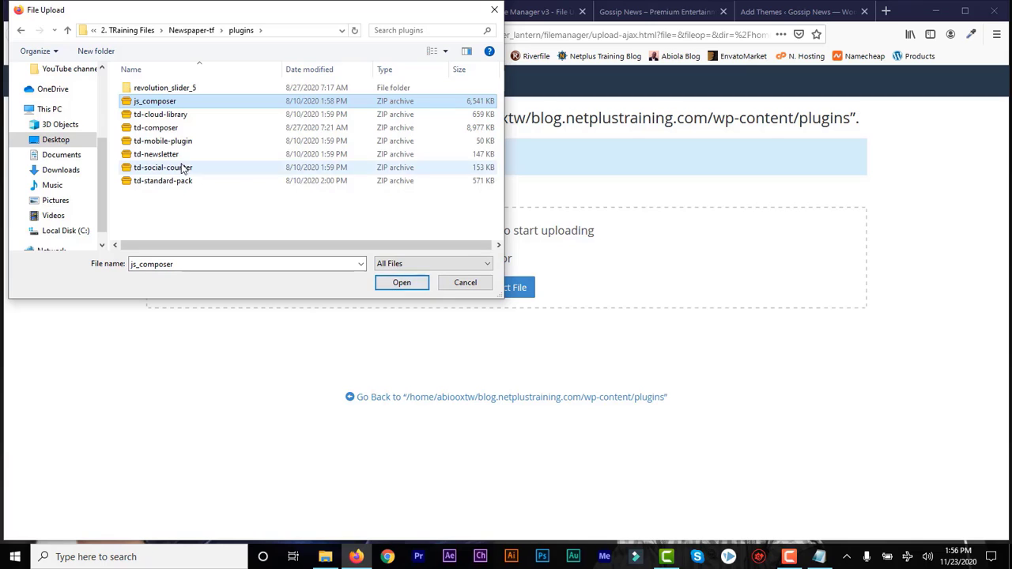
left_click(158, 130)
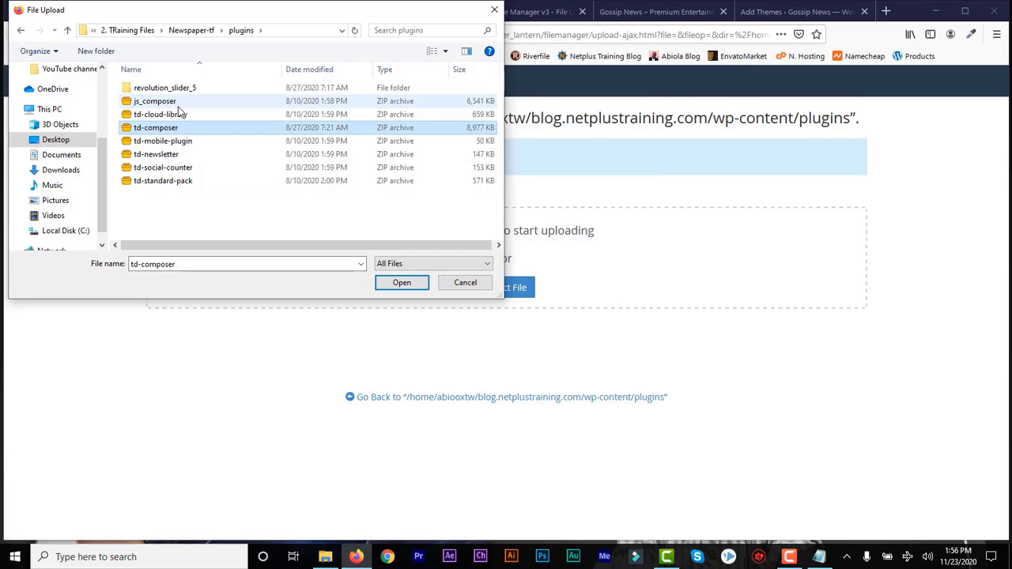
left_click(404, 281)
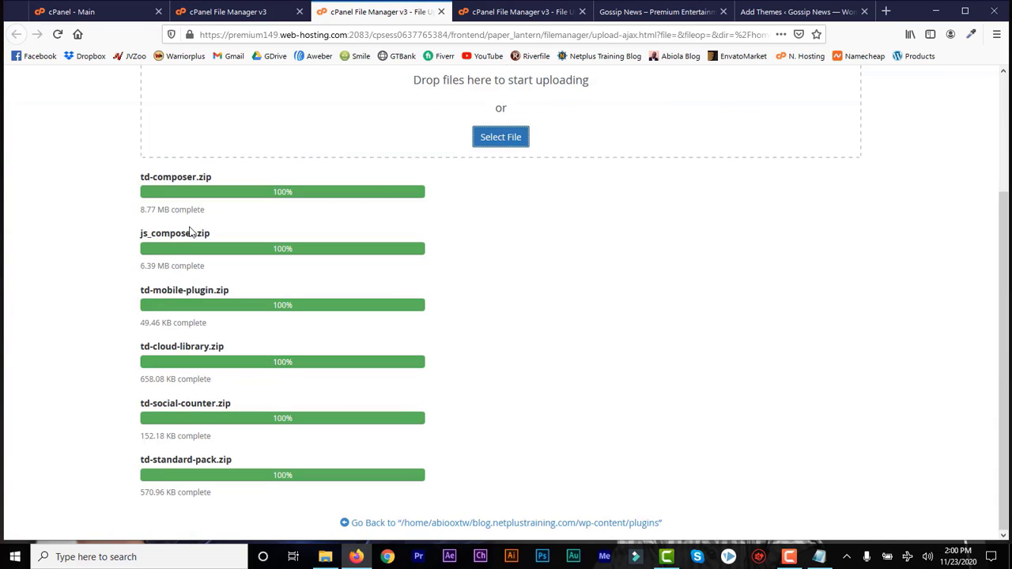
Step: Refresh the plugins folder listing and extract js_composer.zip into the site's wp-content/plugins folder
left_click(249, 11)
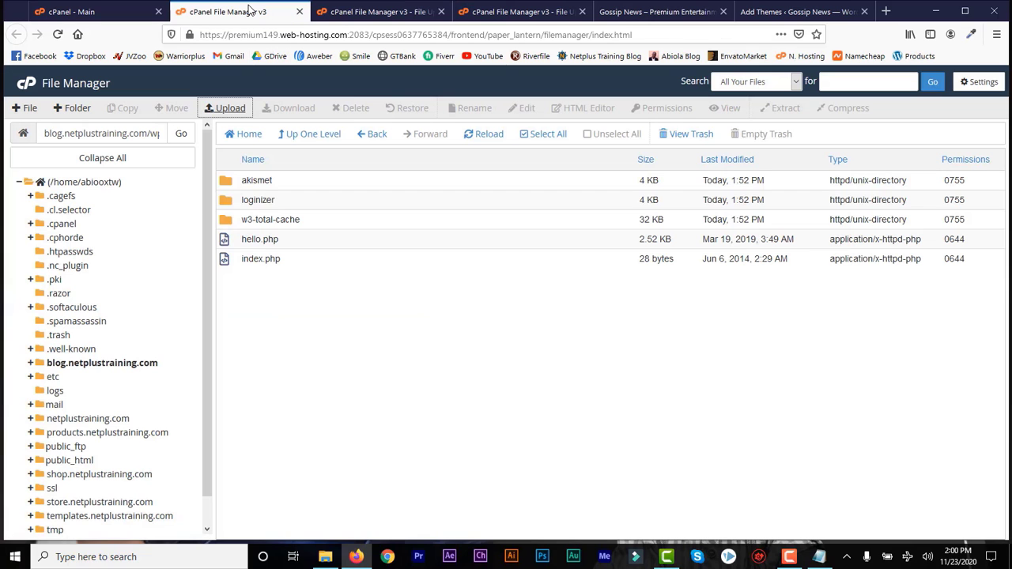
left_click(471, 138)
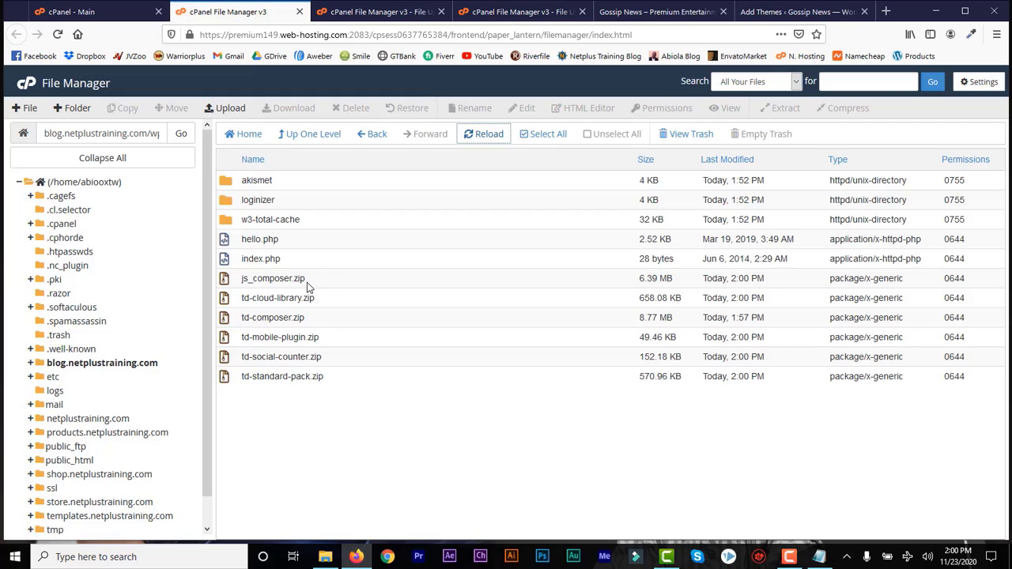
left_click(314, 281)
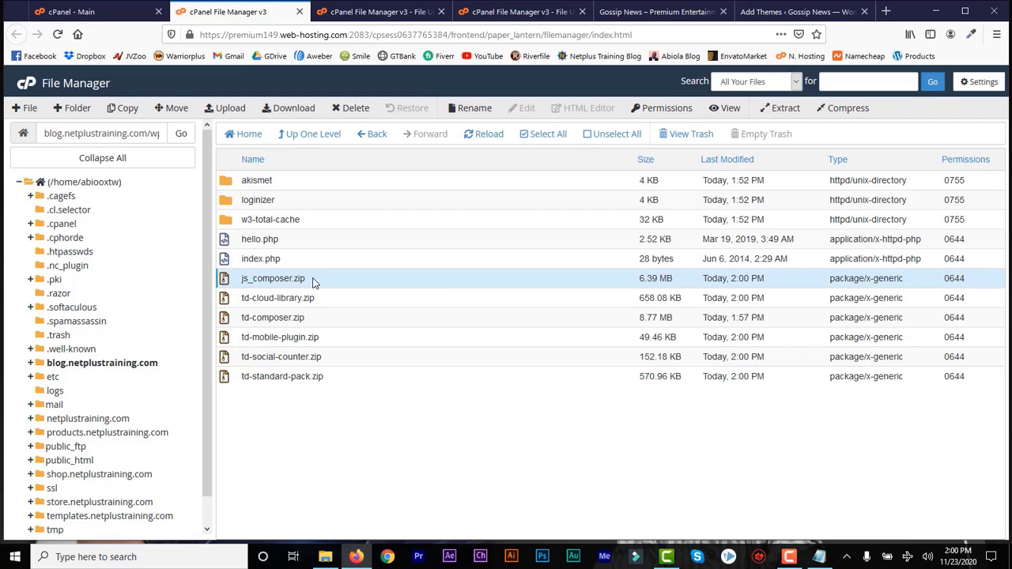
right_click(314, 283)
left_click(348, 419)
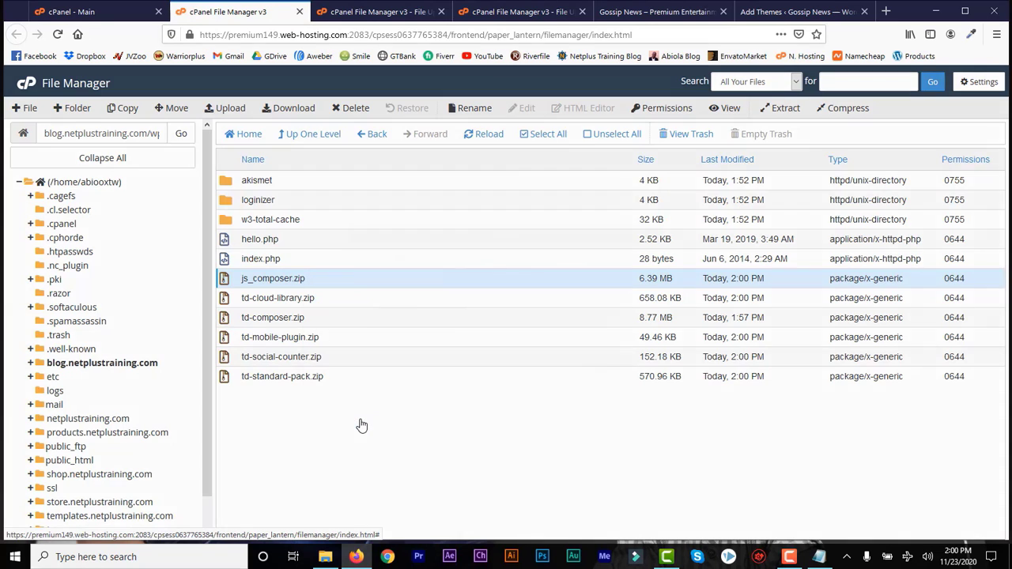
left_click(592, 371)
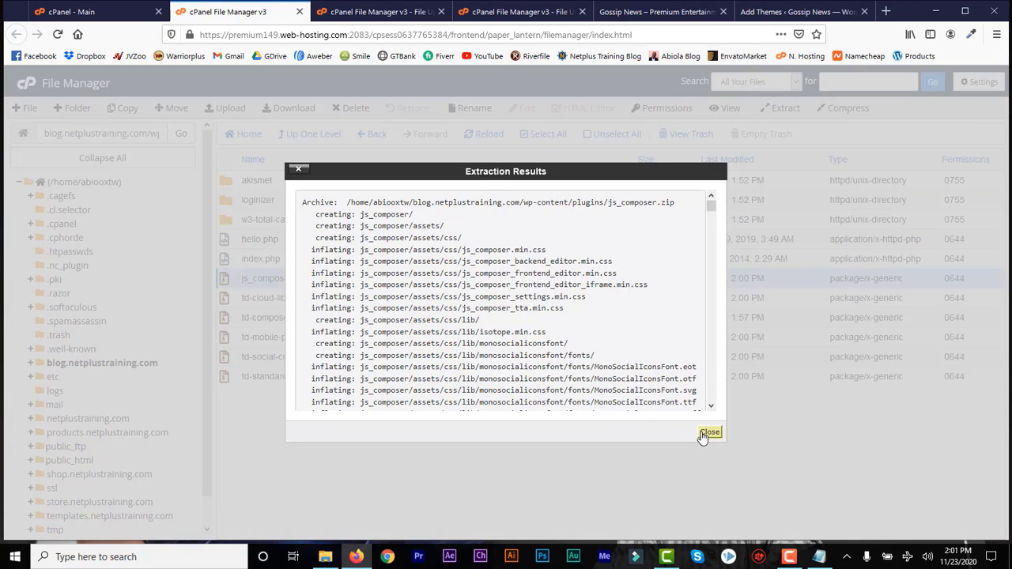
left_click(709, 432)
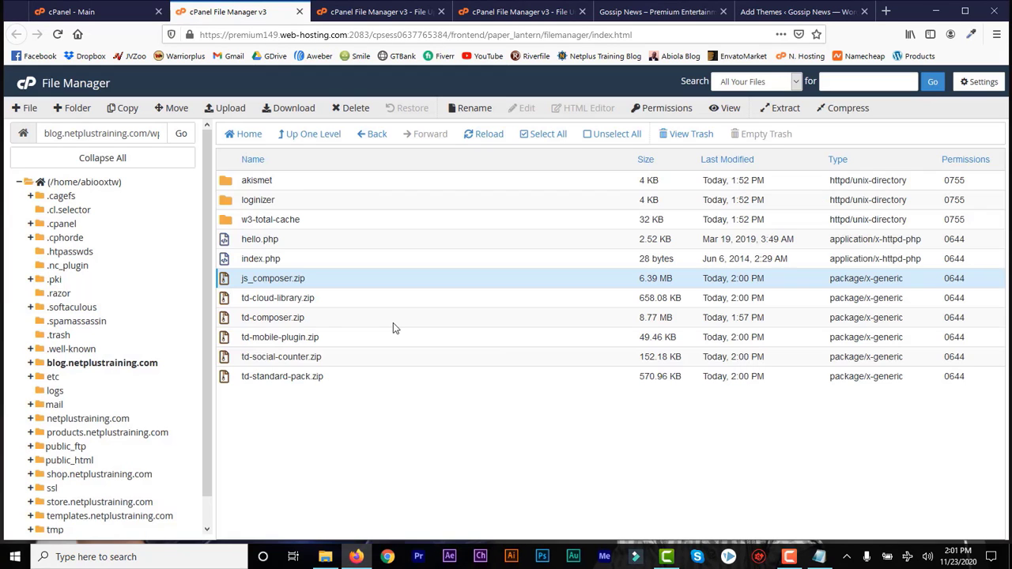
Step: Extract td-cloud-library.zip, td-composer.zip, td-mobile-plugin.zip and td-standard-pack.zip into /blog.netplustraining.com/wp-content/plugins
left_click(339, 302)
right_click(340, 302)
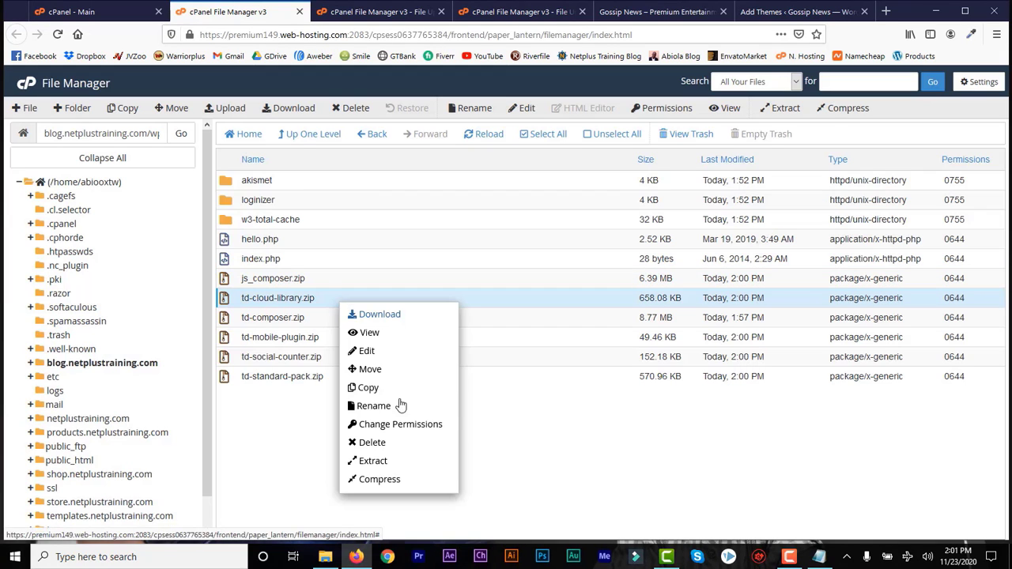
left_click(387, 461)
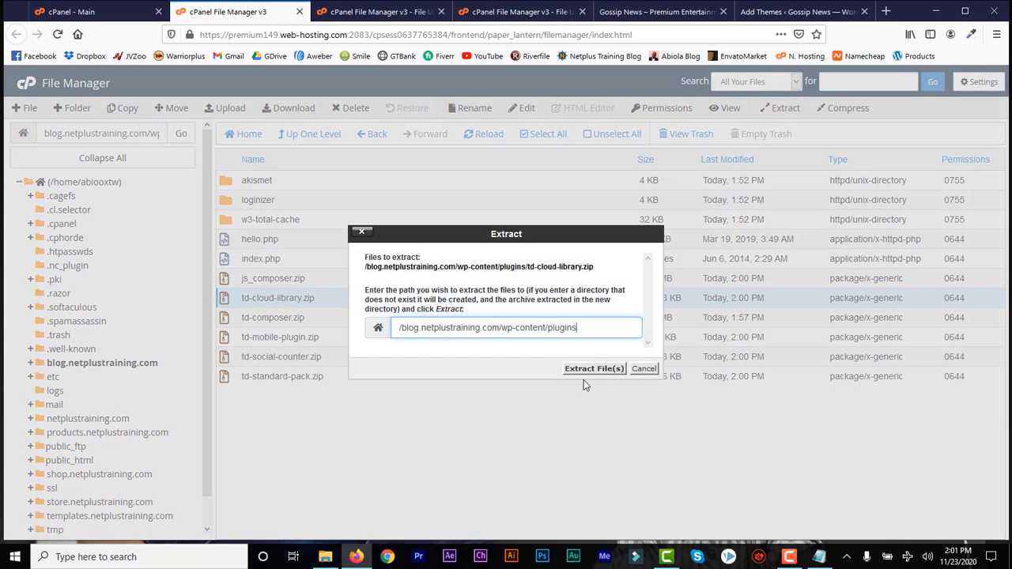
left_click(602, 369)
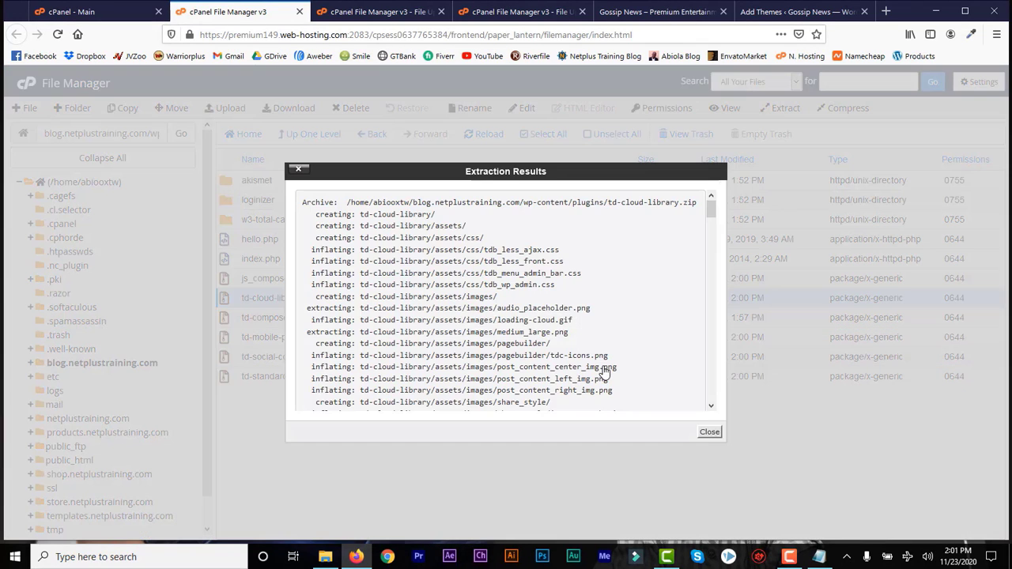
left_click(707, 434)
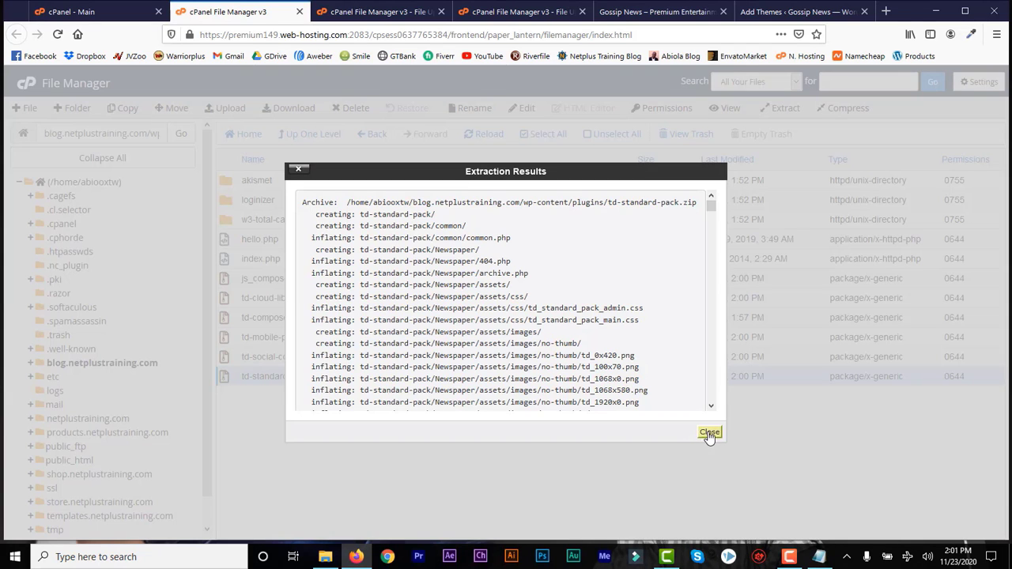
left_click(708, 434)
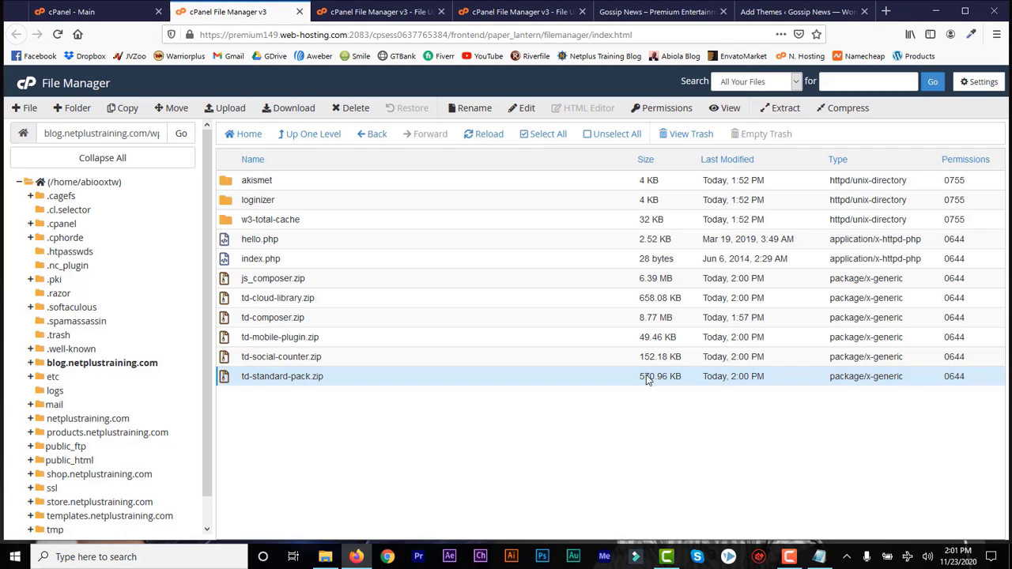
Step: Reload the plugins folder and delete all the uploaded ZIP archives, from js_composer.zip to td-standard-pack.zip
left_click(471, 138)
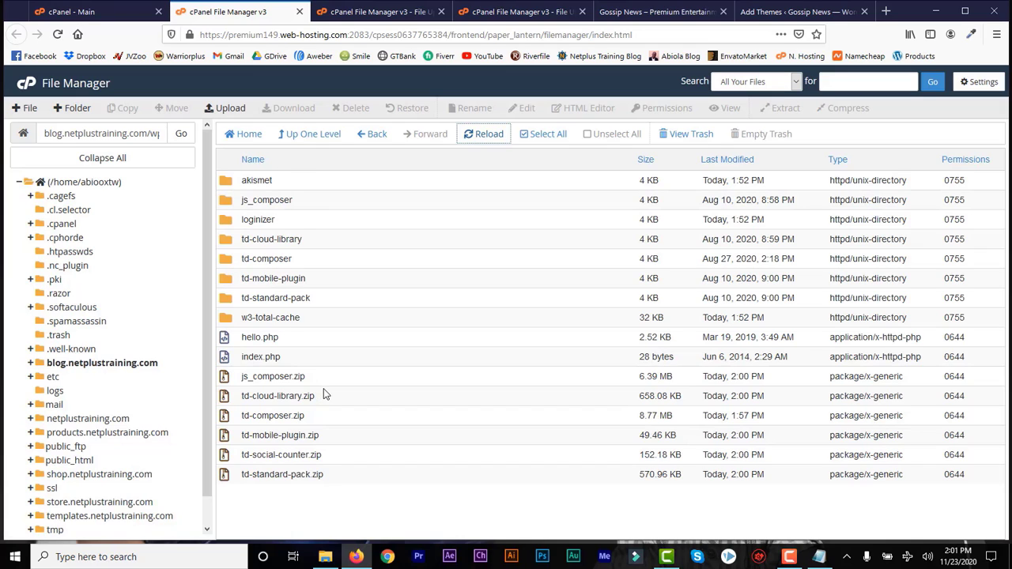
left_click(269, 377)
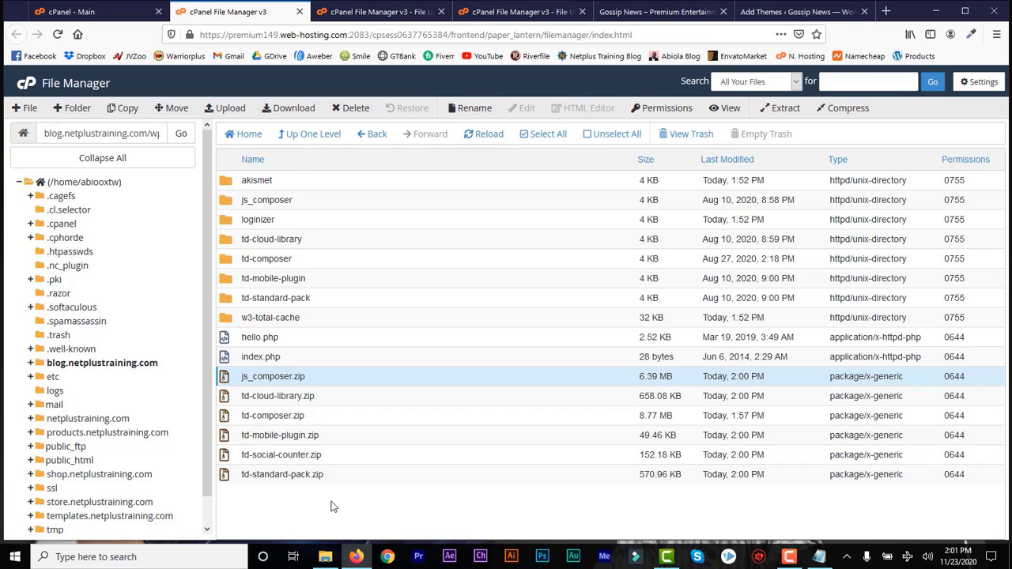
left_click(327, 474, "shift")
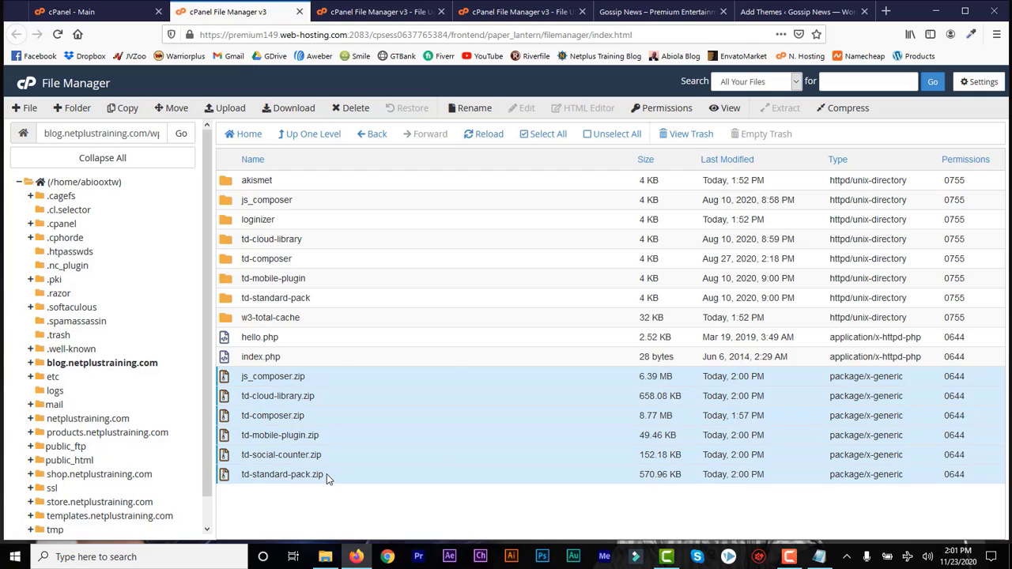
right_click(327, 473)
left_click(373, 482)
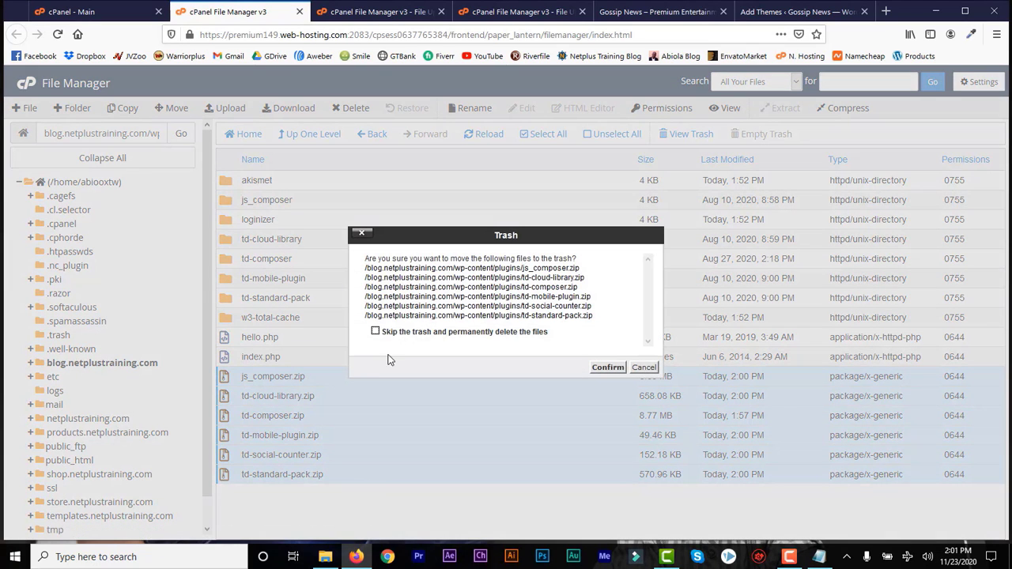
left_click(606, 369)
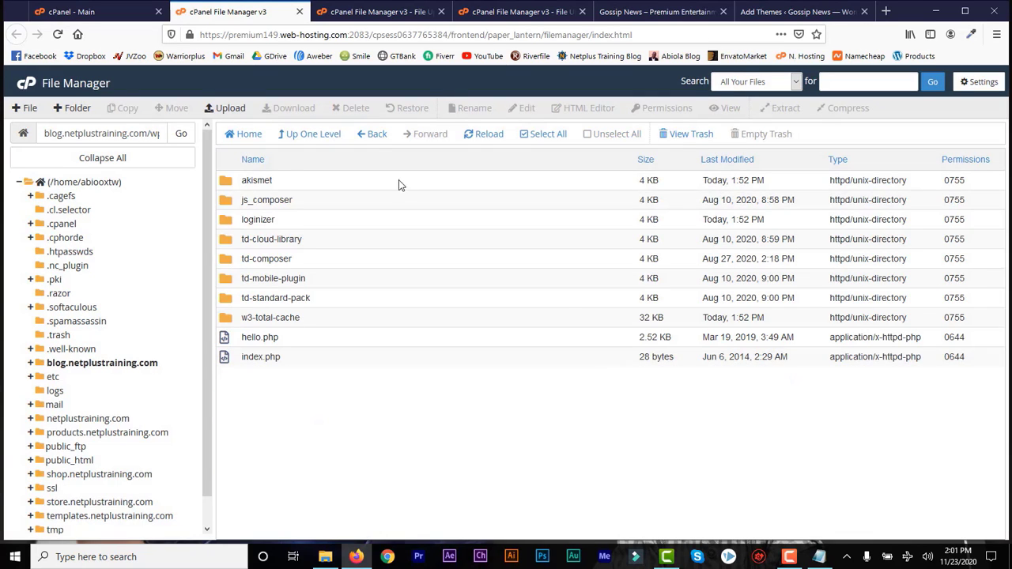
Step: Switch to the WordPress dashboard and view the plugin upload form on the Add Plugins page
left_click(777, 13)
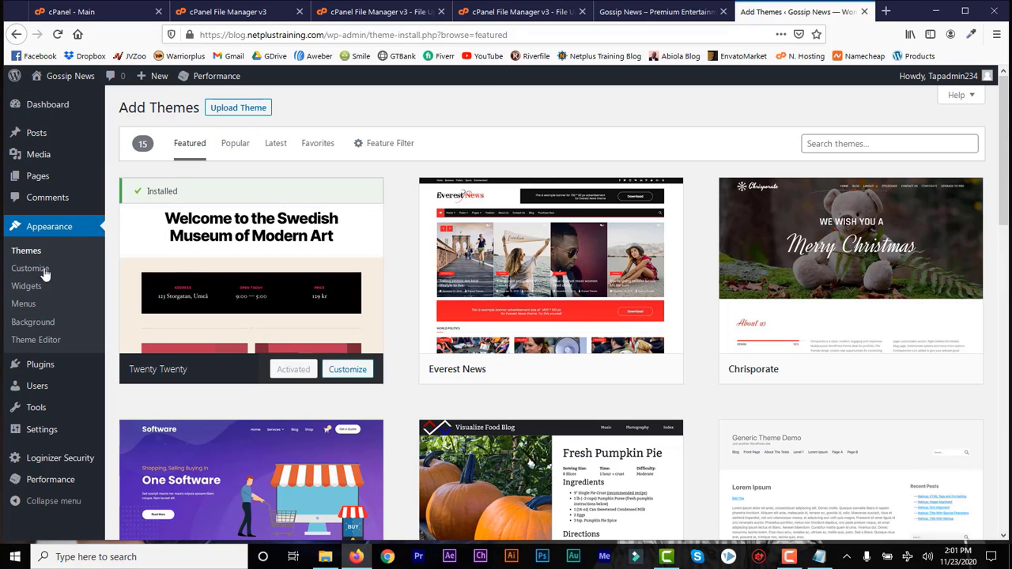
mouse_move(49, 370)
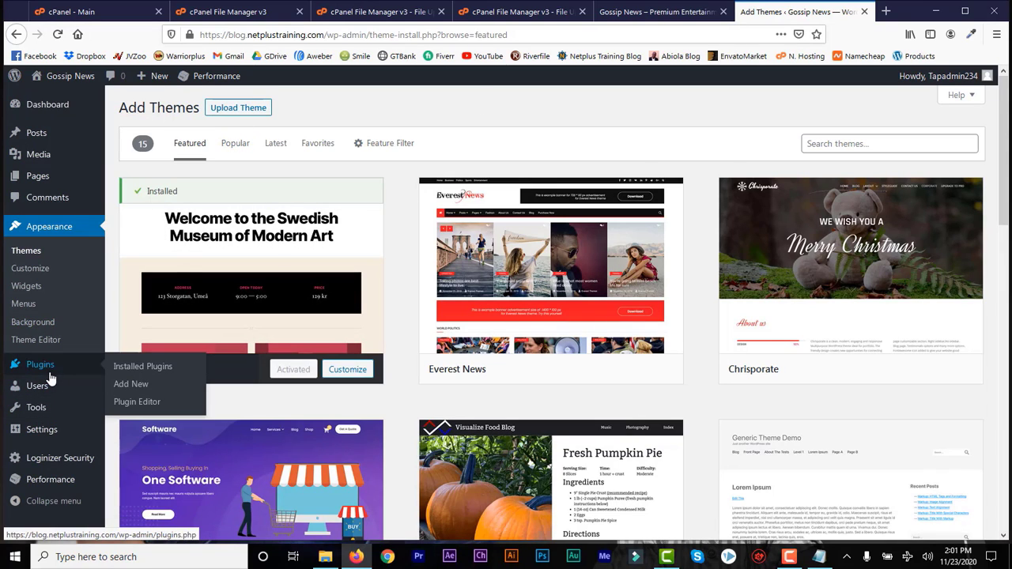
left_click(131, 385)
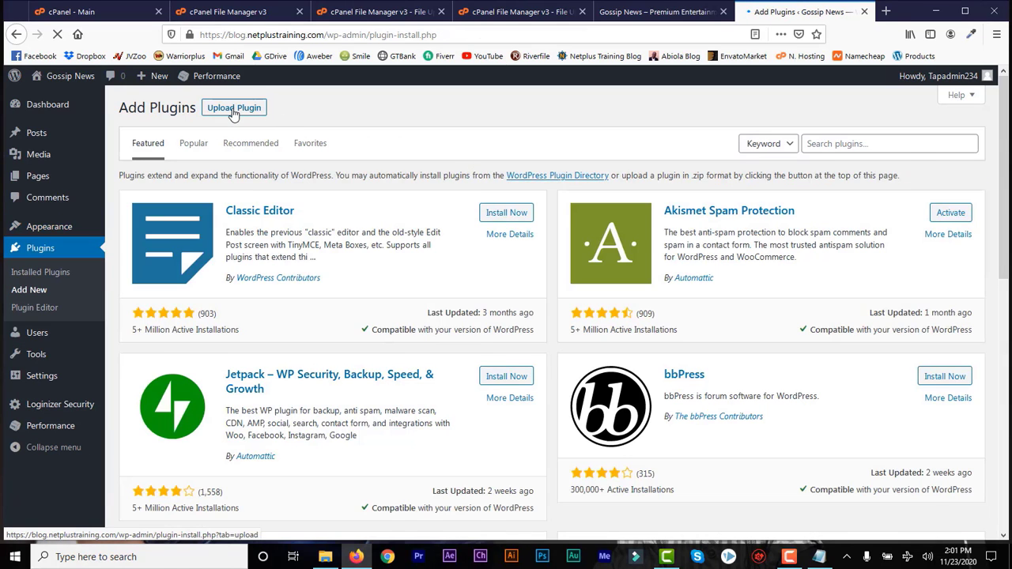
left_click(233, 111)
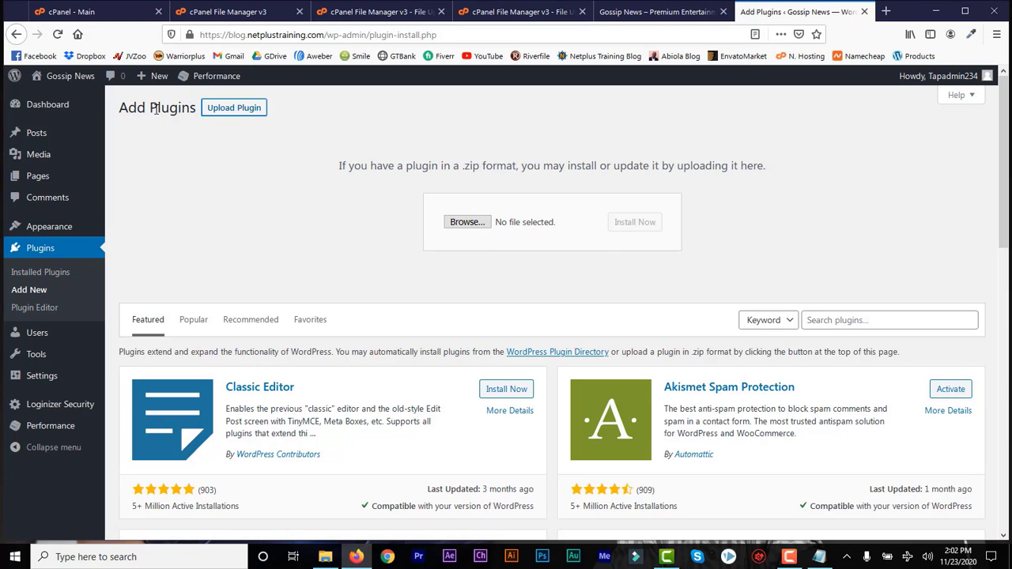
Step: Activate the Newspaper theme among the site's installed WordPress themes
left_click(49, 229)
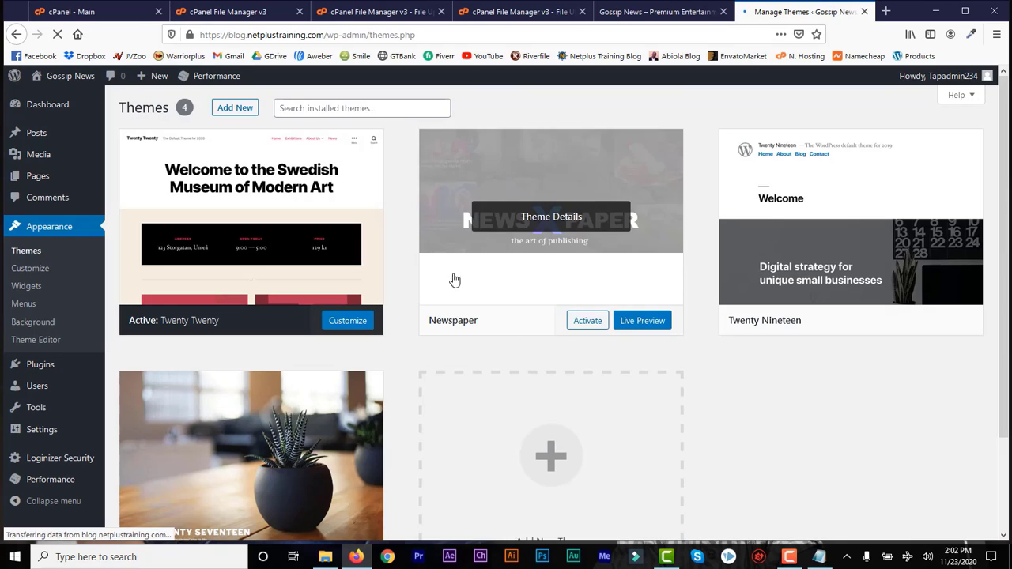
left_click(588, 327)
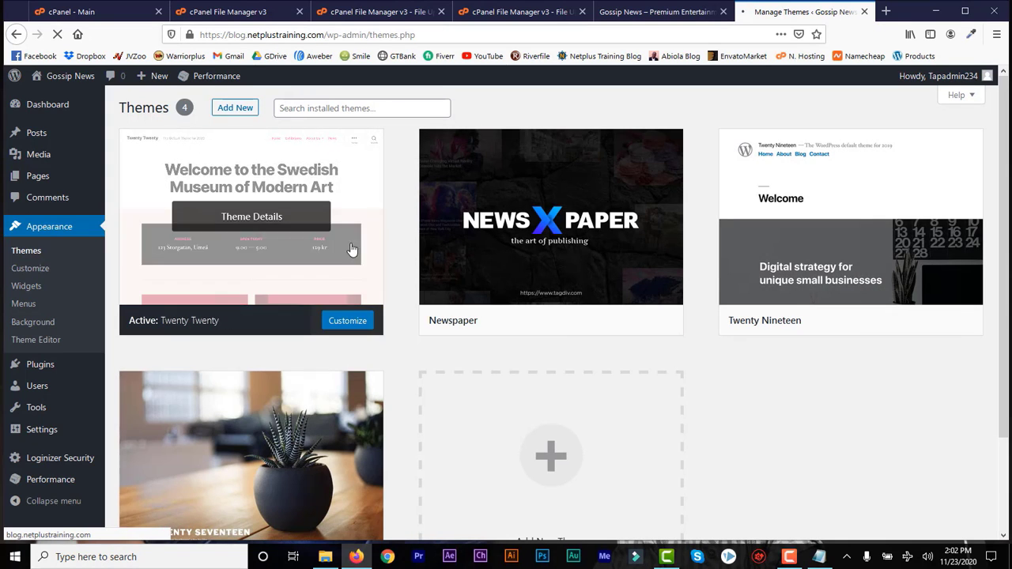
Step: Switch to cPanel File Manager and compare the site's themes folder with the Newspaper welcome page in WordPress
left_click(240, 12)
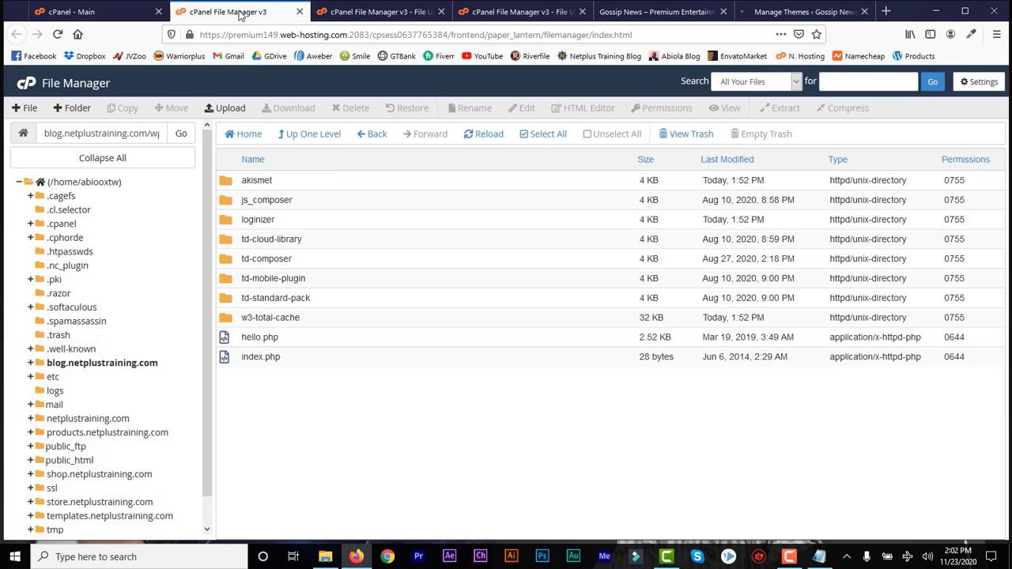
left_click(364, 140)
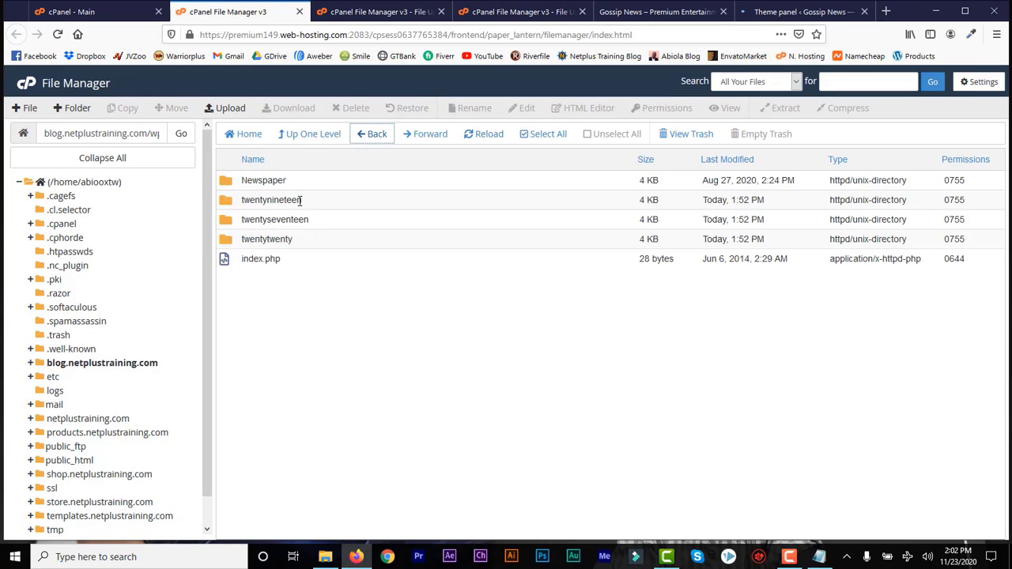
left_click(287, 203)
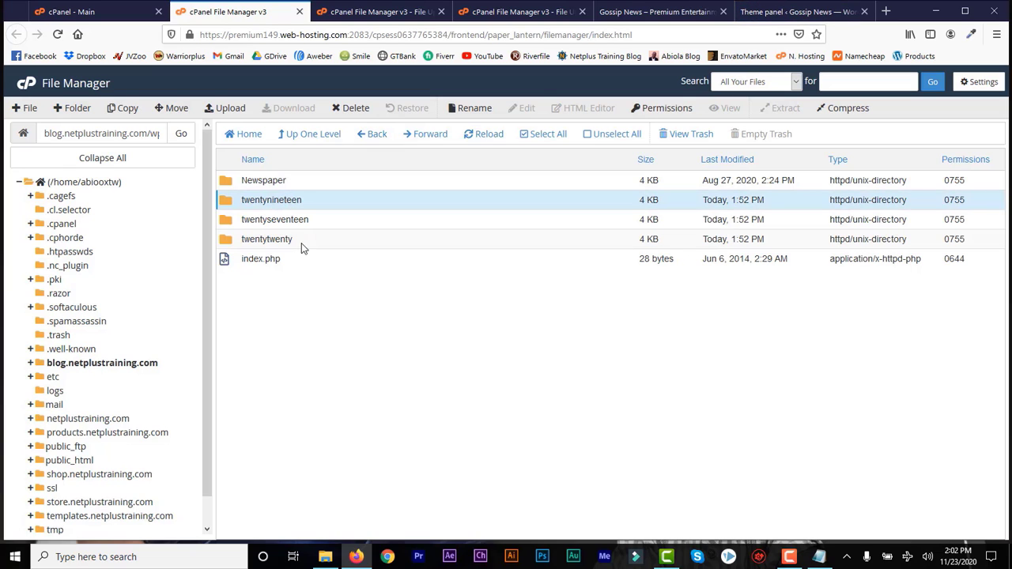
left_click(781, 20)
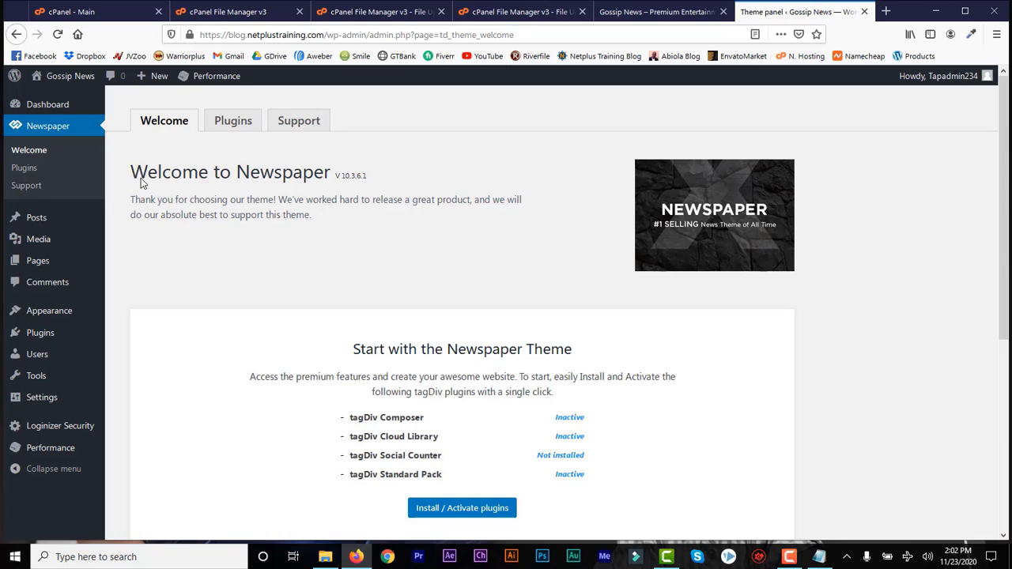
left_click(260, 14)
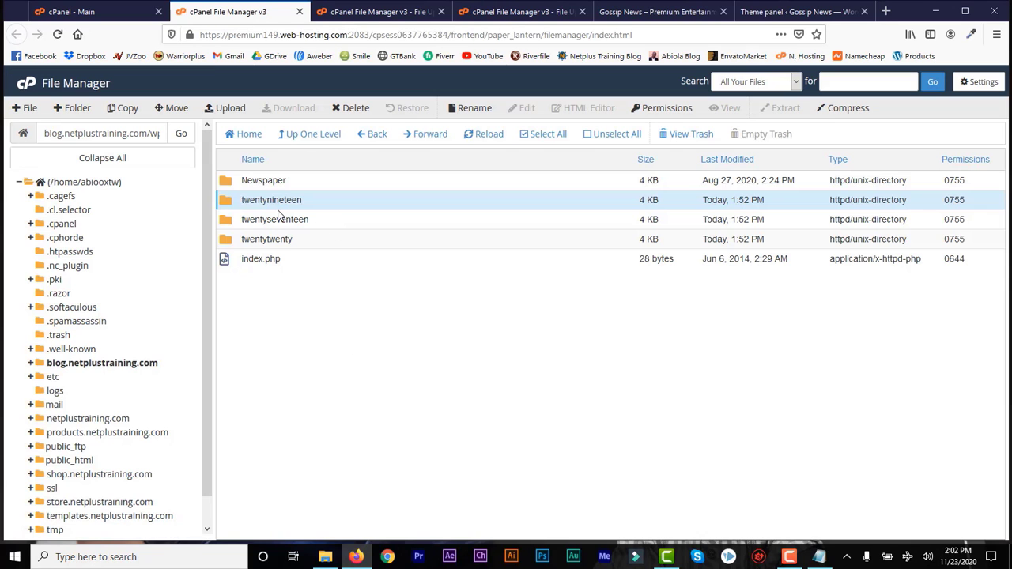
Step: Return to the WordPress dashboard and view the Newspaper theme's Support page
left_click(804, 14)
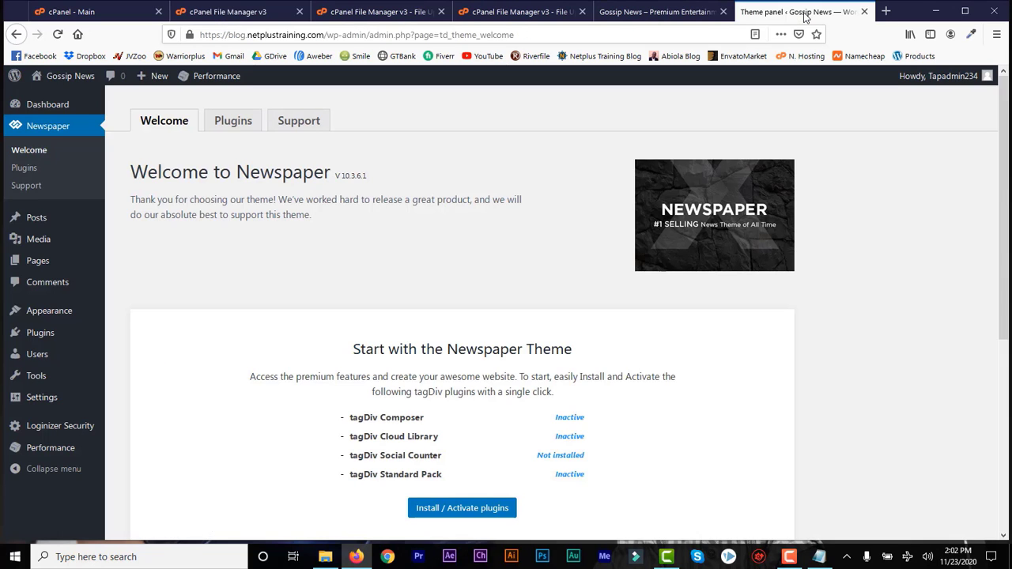
mouse_move(1004, 157)
left_mouse_down()
mouse_move(1004, 232)
mouse_move(1004, 154)
left_mouse_up()
left_click(26, 185)
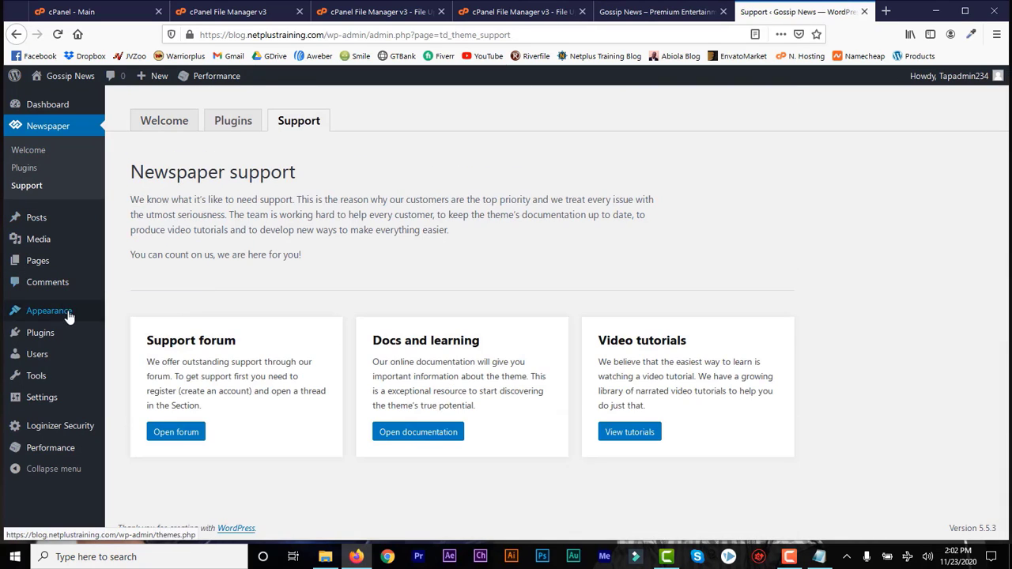
Step: Bulk-activate all of the site's installed WordPress plugins
mouse_move(55, 339)
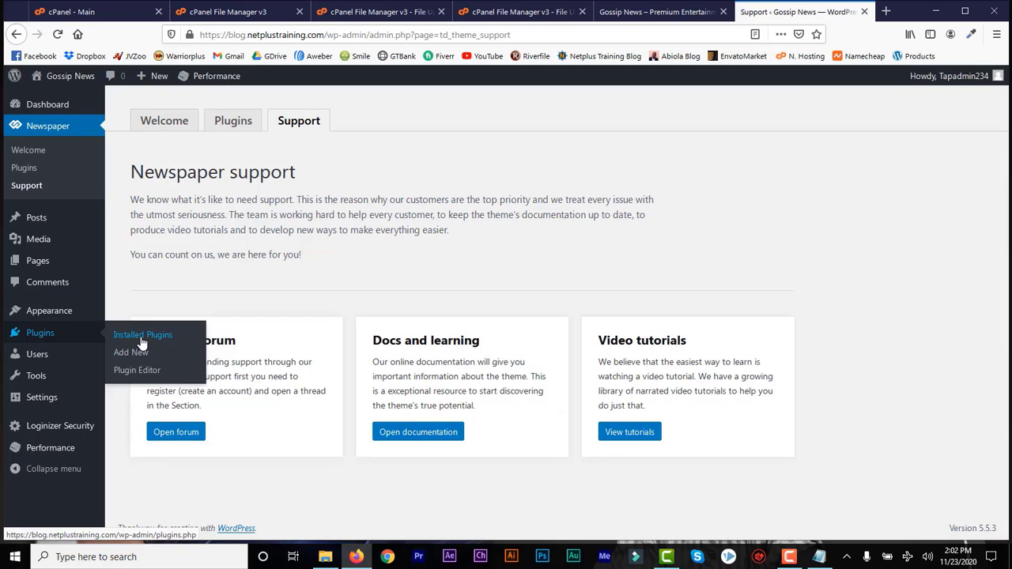
left_click(142, 340)
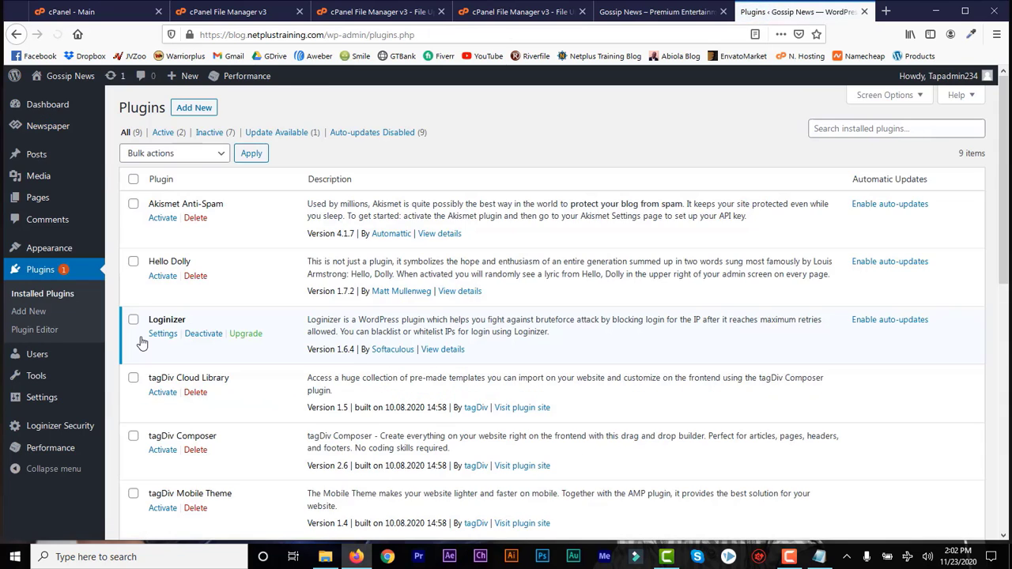
left_click(133, 179)
left_click(215, 155)
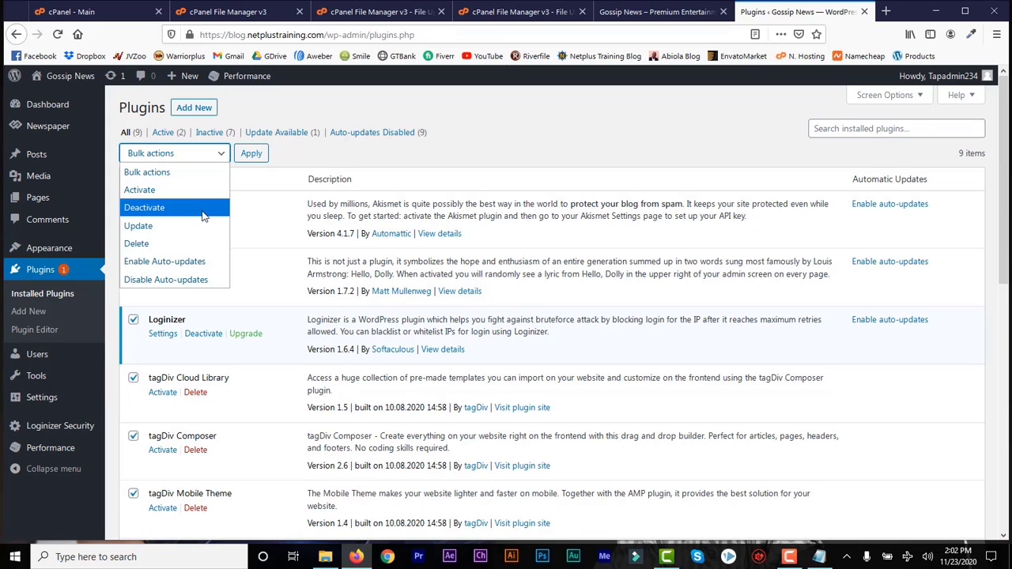
left_click(158, 190)
left_click(250, 157)
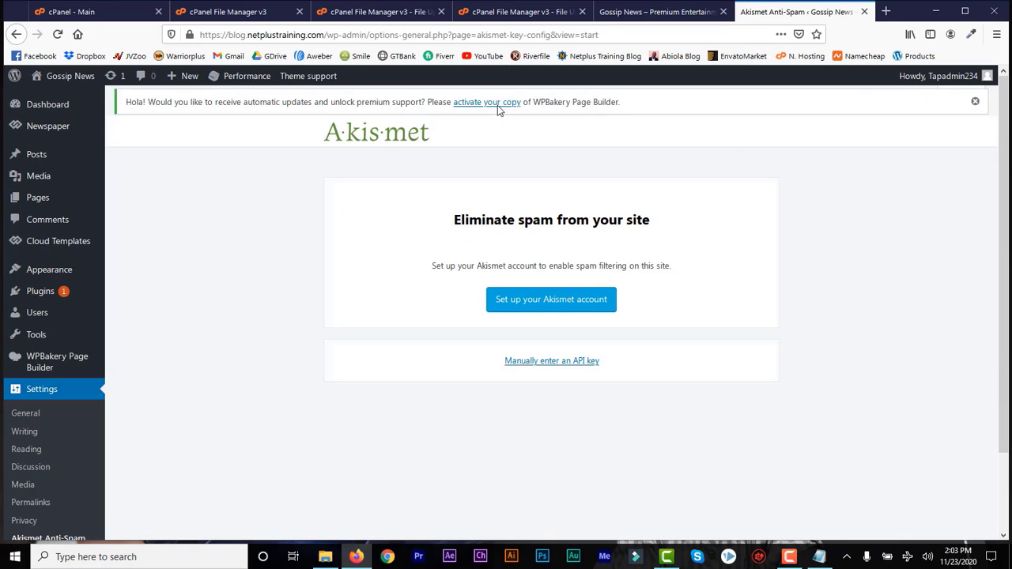
Step: Dismiss the WPBakery Page Builder activation notice on the Akismet Anti-Spam settings page
left_click(975, 101)
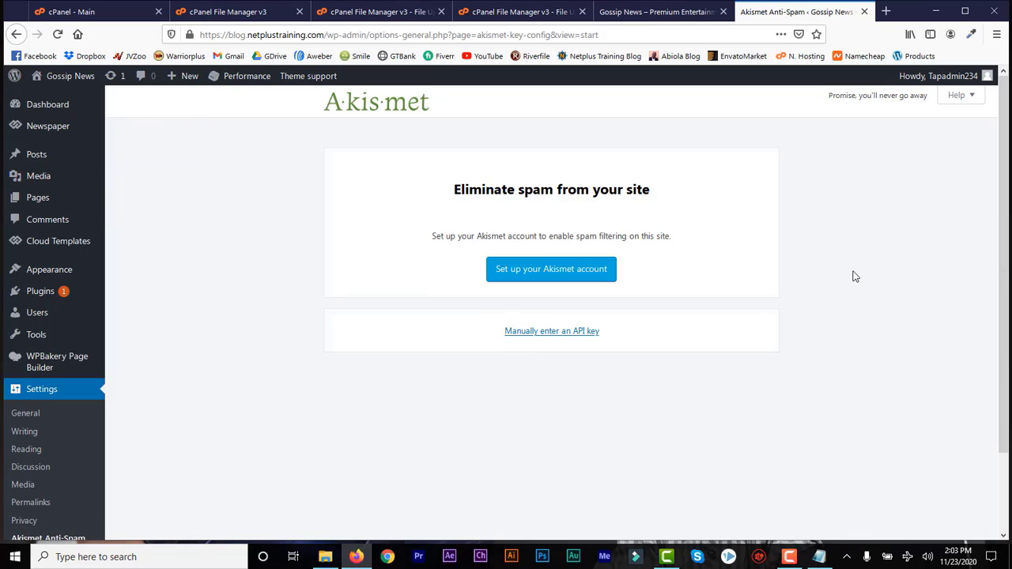
left_click_drag(1005, 238, 1000, 377)
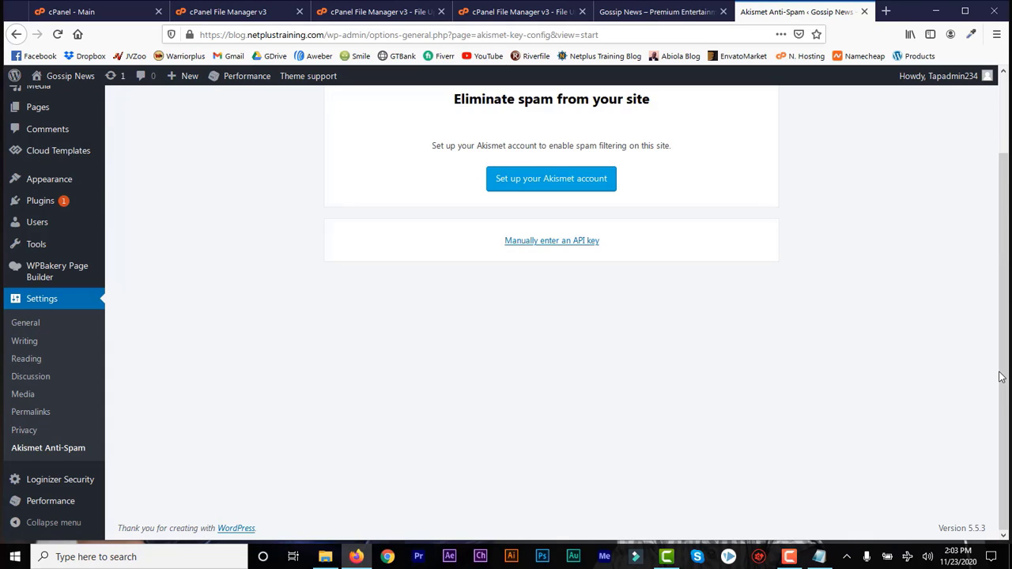
scroll(1001, 377, "up", 2)
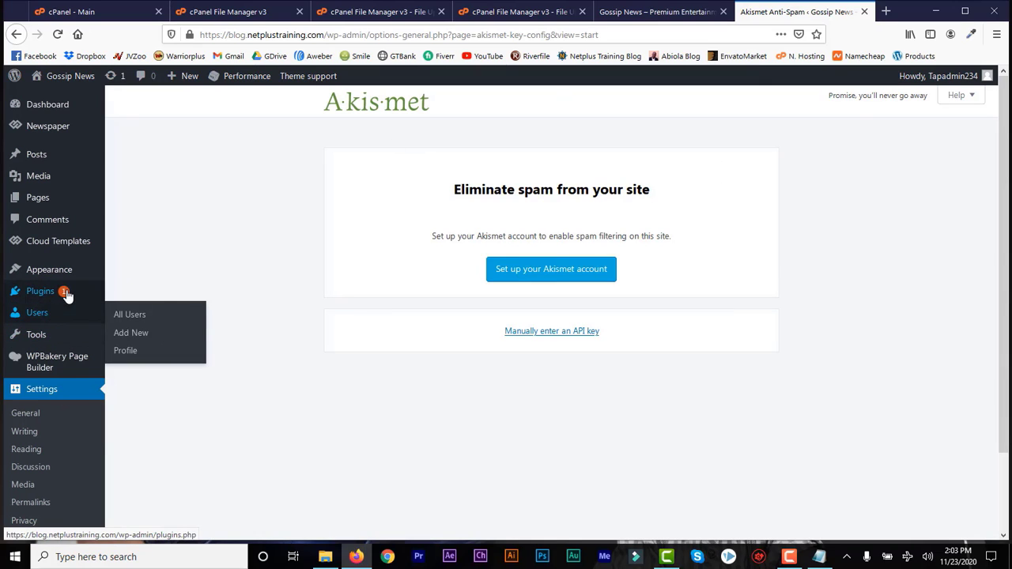
Step: Update the W3 Total Cache plugin to version 0.15.2 from the installed plugins list
mouse_move(66, 294)
left_click(142, 294)
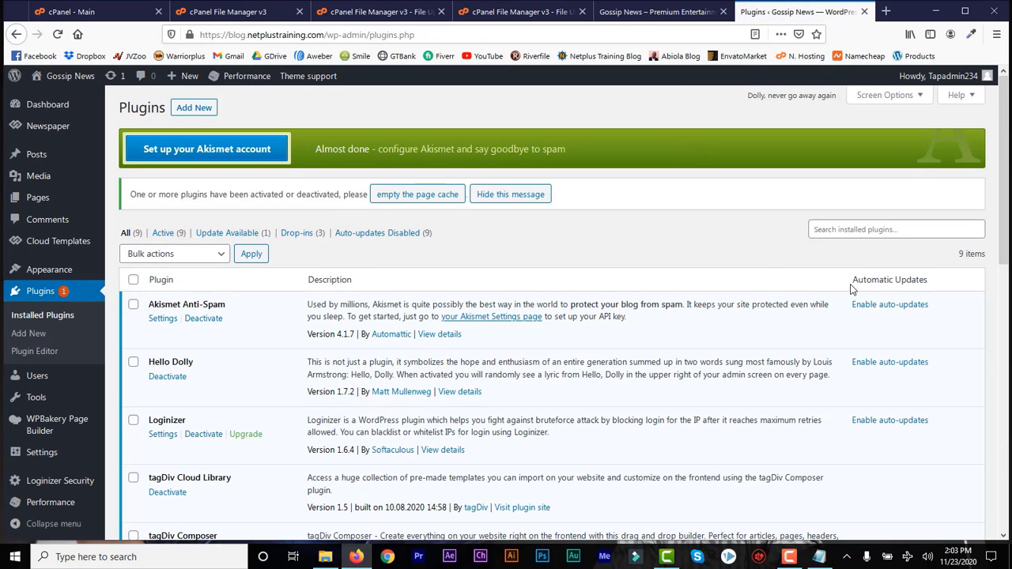
scroll(998, 210, "down", 5)
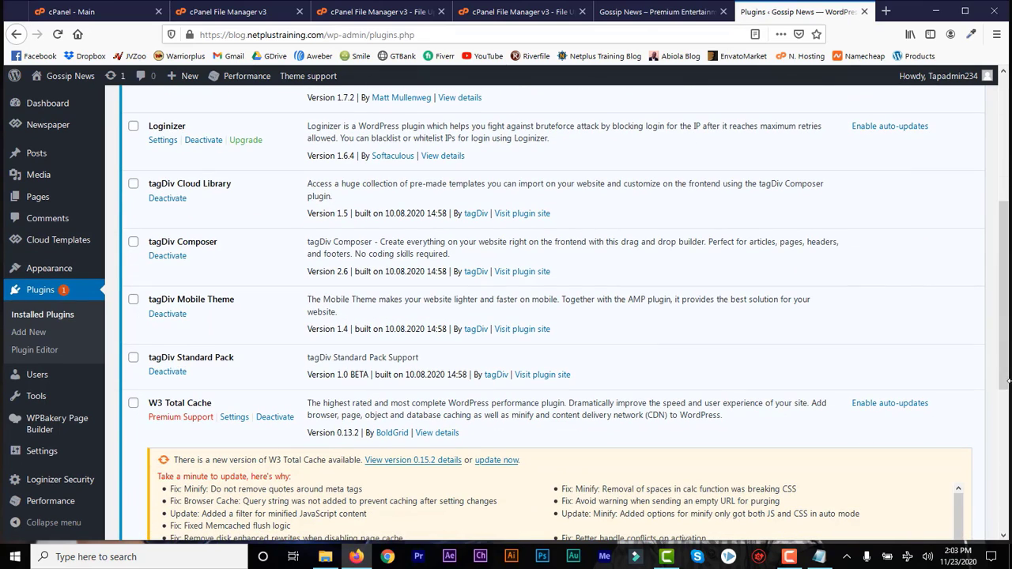
scroll(414, 309, "down", 3)
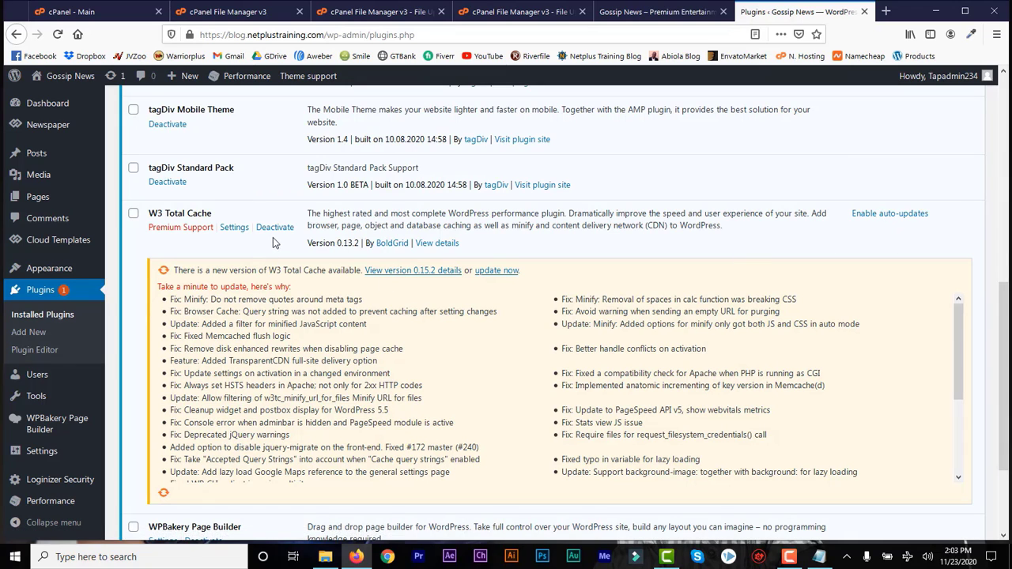
left_click(498, 271)
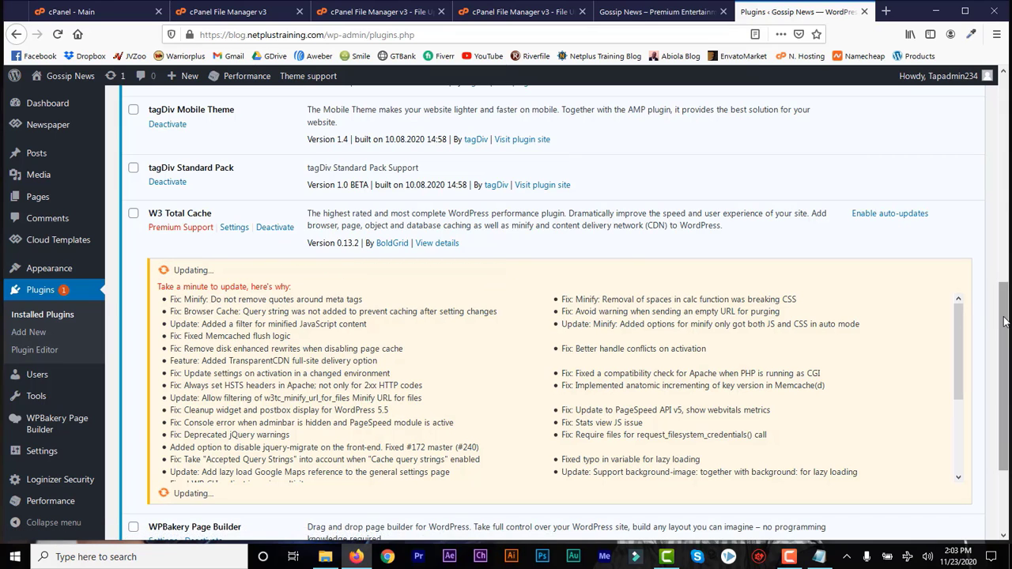
mouse_move(1004, 321)
left_mouse_down()
mouse_move(1004, 383)
mouse_move(1003, 257)
mouse_move(1004, 305)
left_mouse_up()
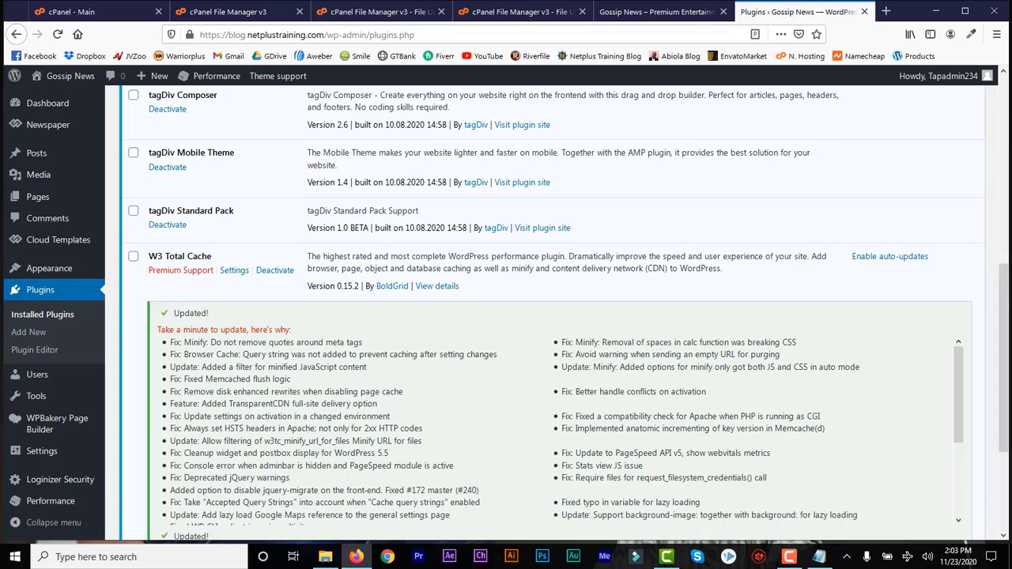
Step: Reload the installed plugins list, review its entries, and open the site's Themes page
left_click(57, 35)
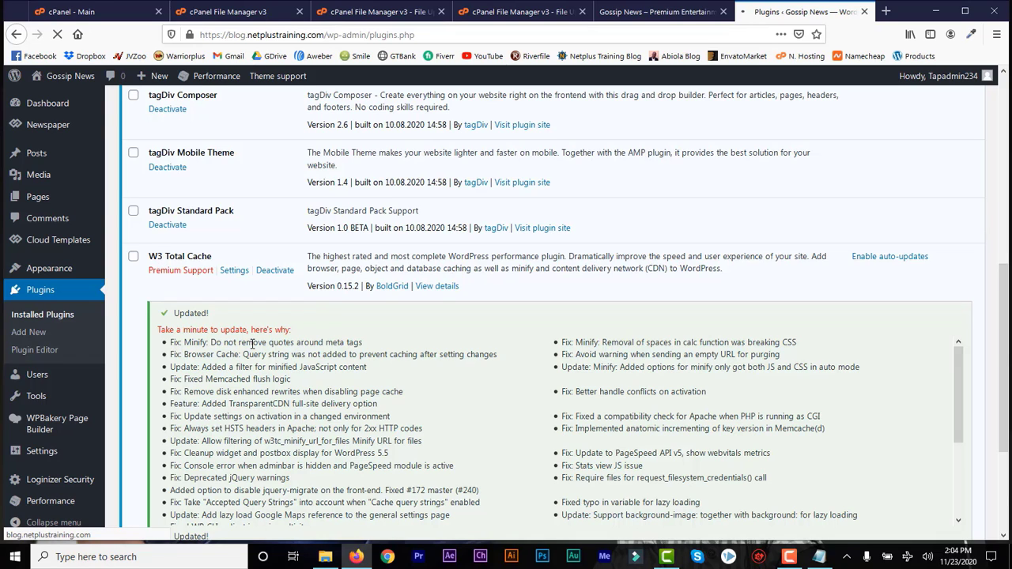
left_click_drag(1005, 315, 1000, 364)
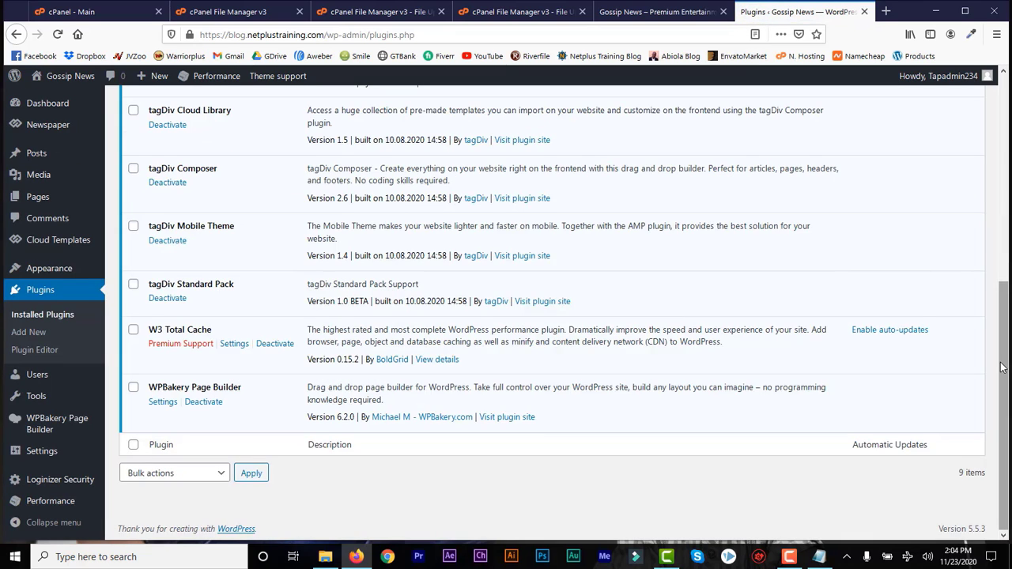
left_click_drag(1001, 366, 1002, 167)
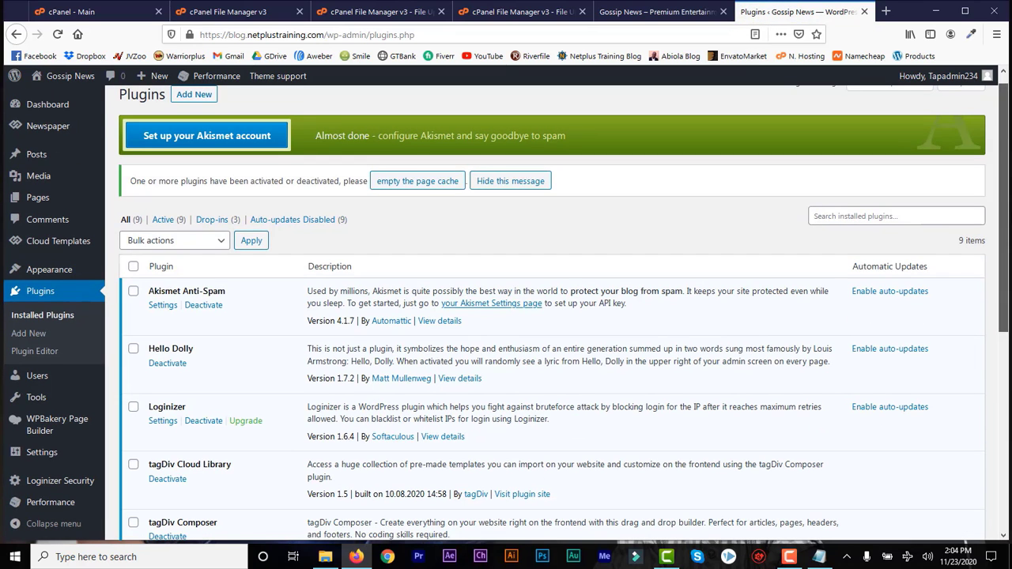
left_click_drag(1003, 218, 1005, 195)
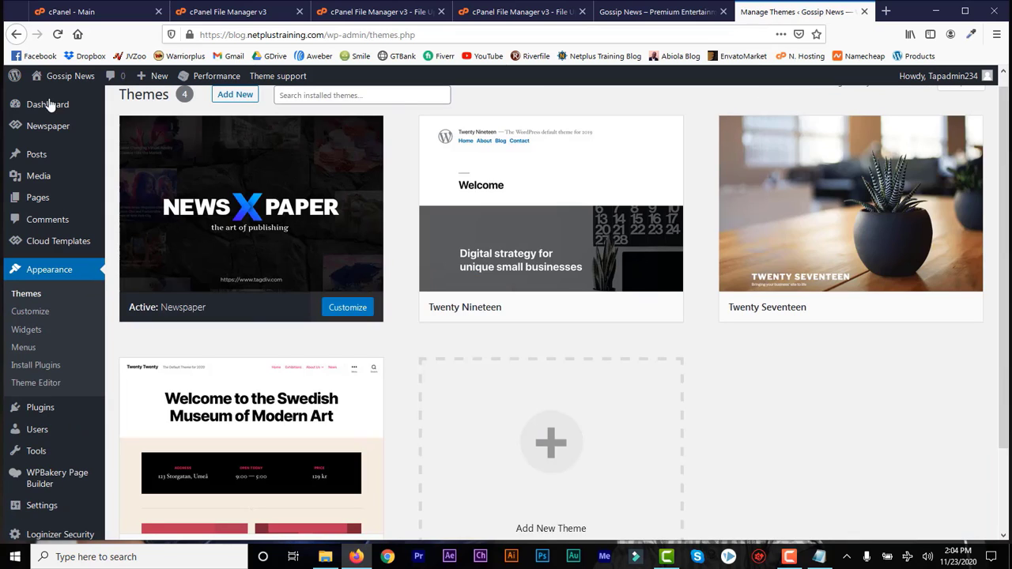
Step: Activate the Newspaper theme on its Activate theme page by entering the Envato purchase code
mouse_move(41, 132)
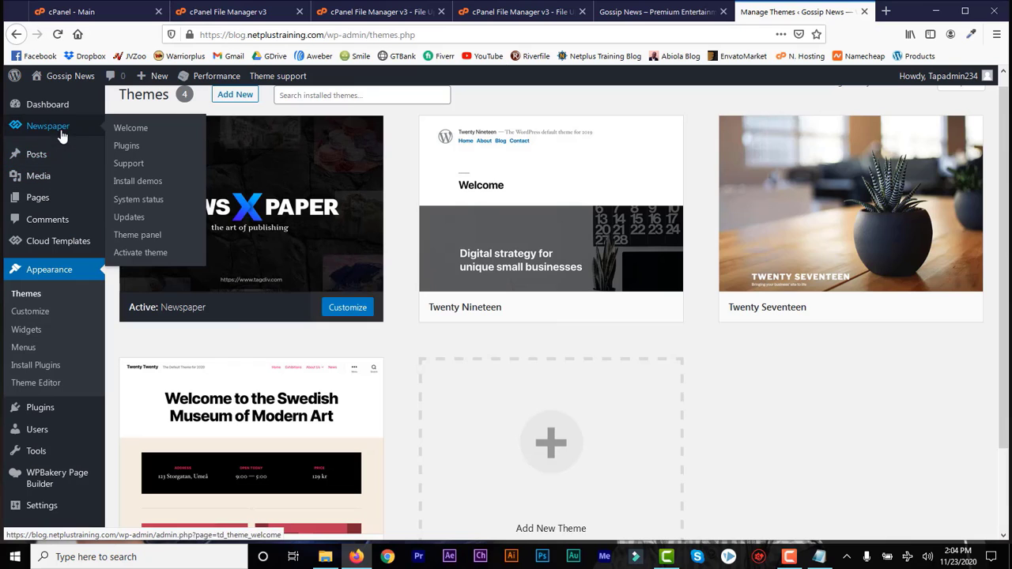
left_click(140, 255)
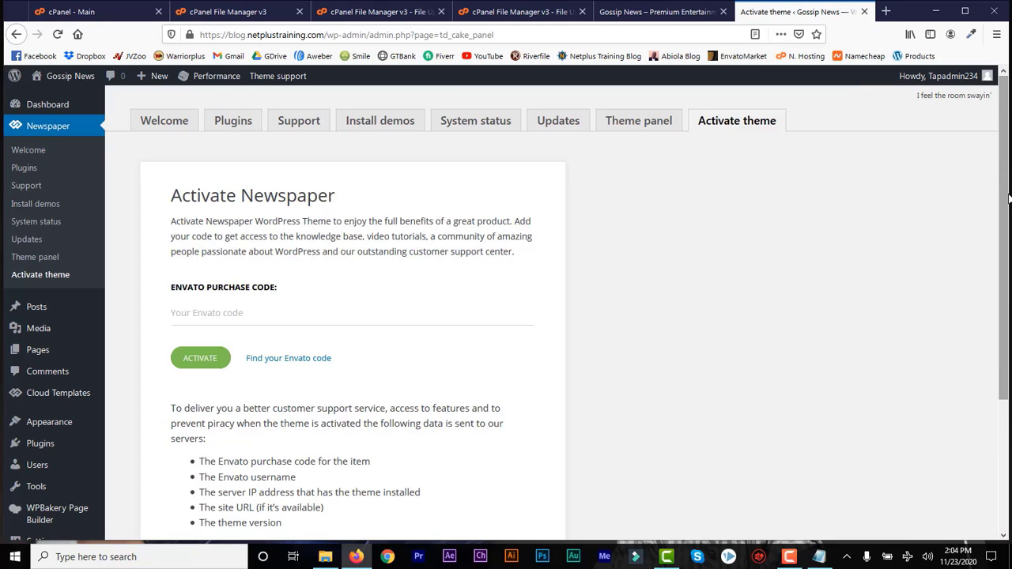
left_click_drag(1006, 198, 997, 255)
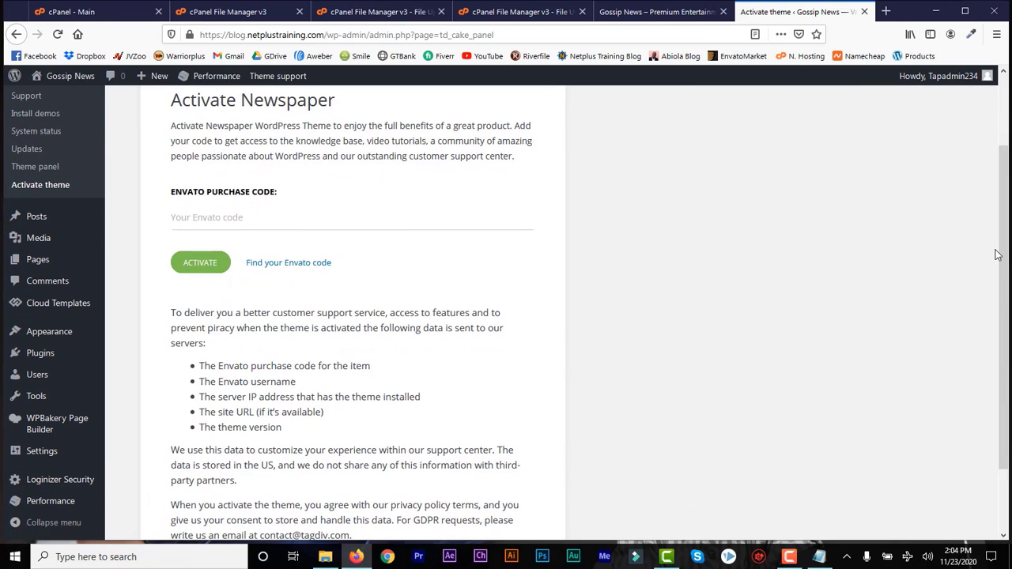
left_click(249, 223)
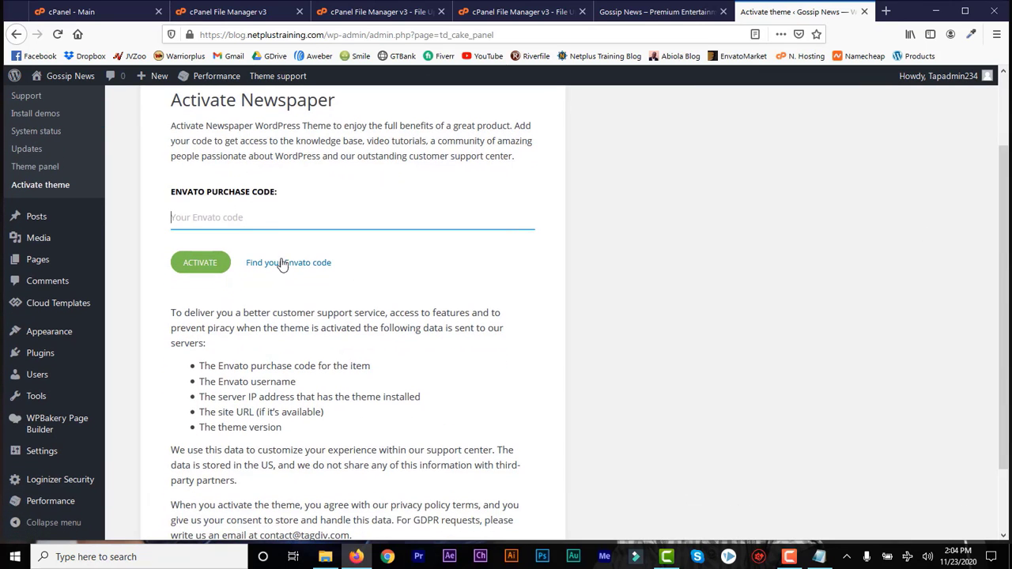
left_click(200, 263)
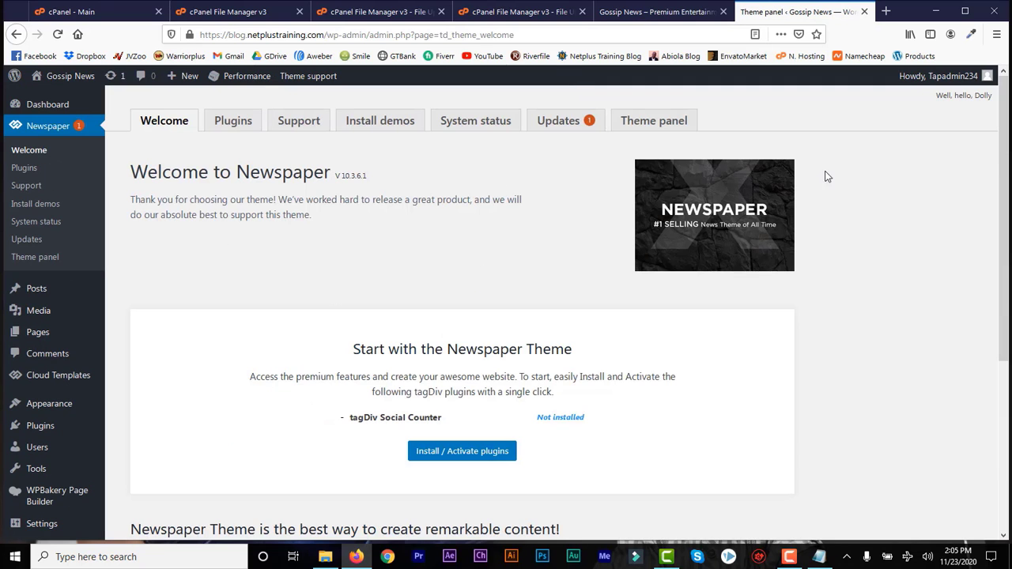
Step: Install and activate the missing tagDiv Social Counter plugin from the Newspaper welcome page
left_click_drag(1007, 164, 1008, 380)
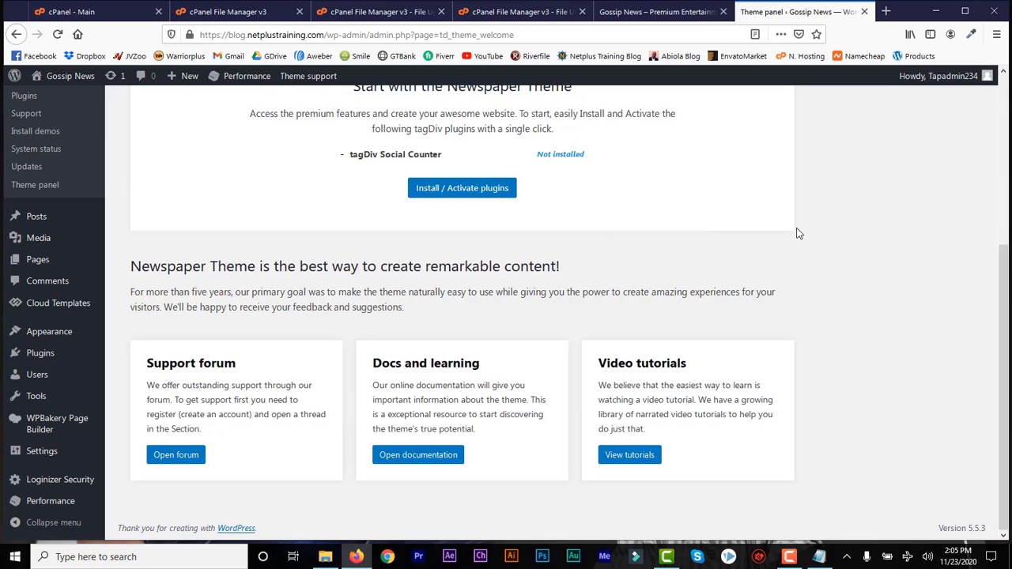
scroll(408, 308, "up", 2)
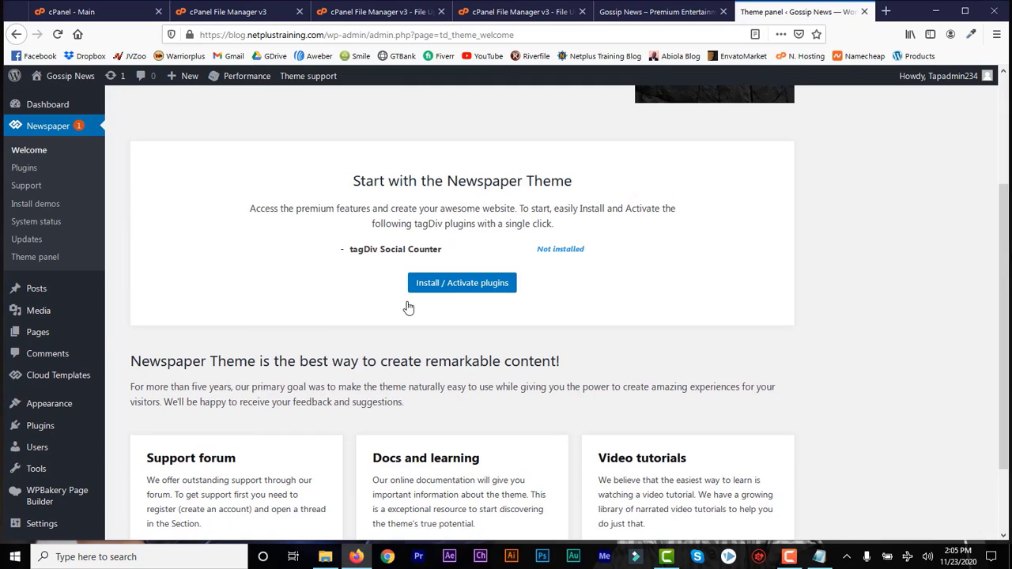
left_click(448, 286)
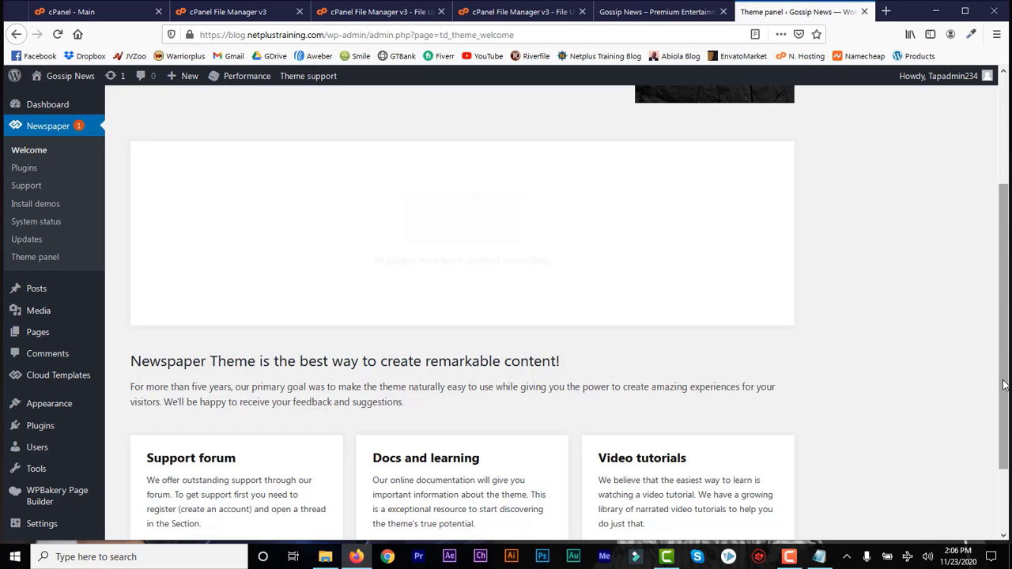
scroll(1004, 384, "up", 2)
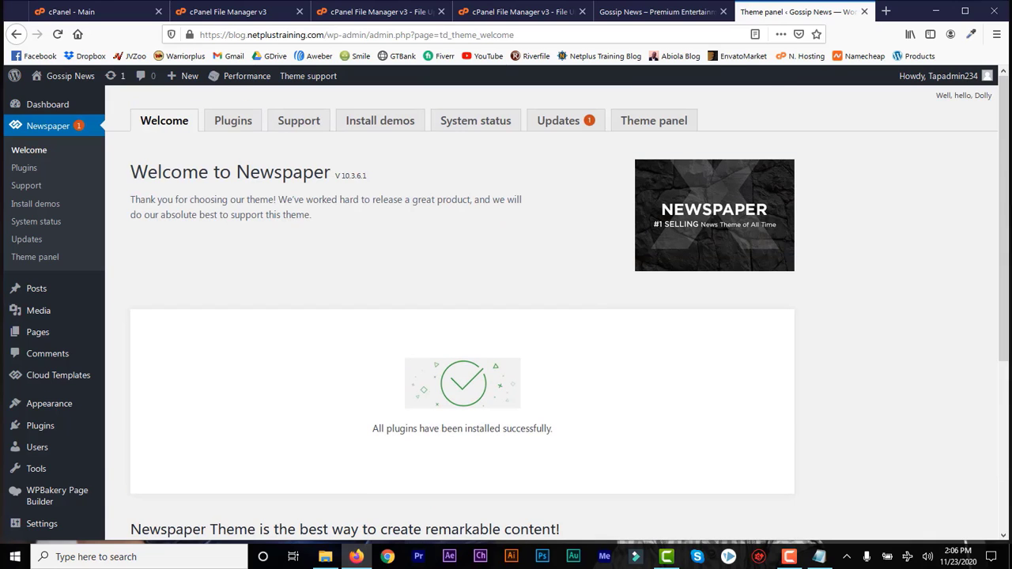
Step: Try to install the Newspaper 10.3.8 update for the theme and its plugins, accepting the update confirmation
left_click(558, 123)
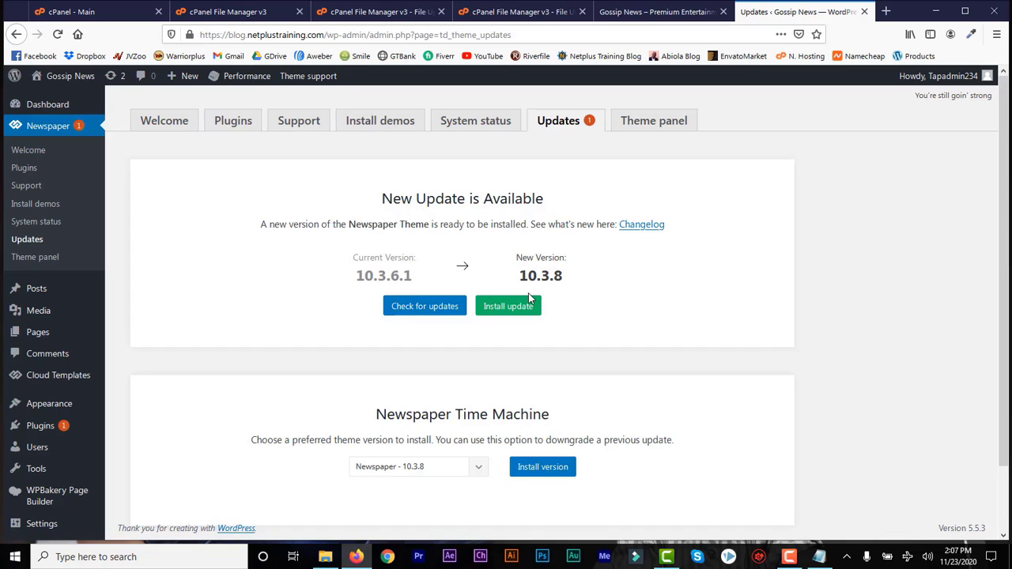
left_click(496, 309)
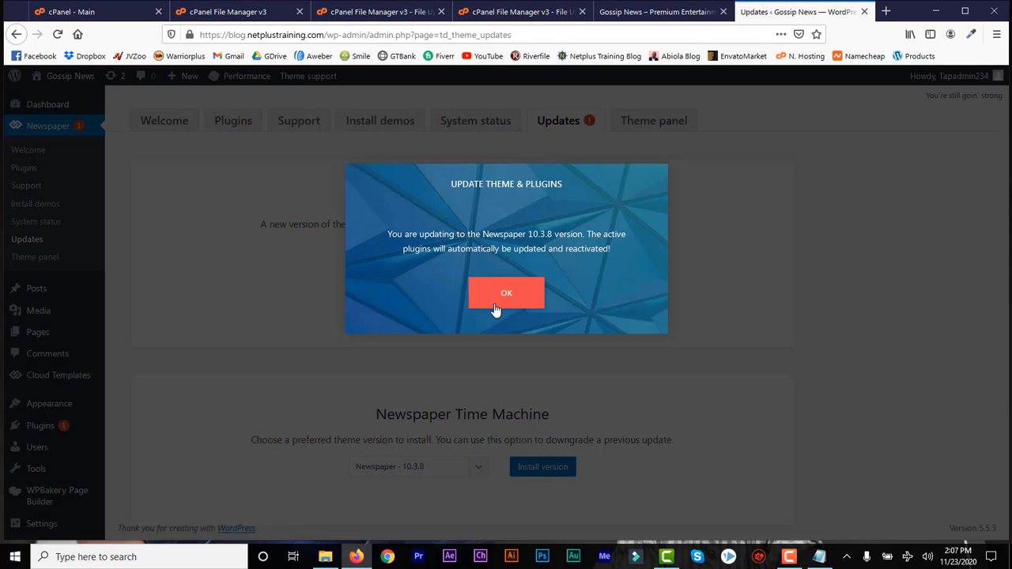
left_click(506, 294)
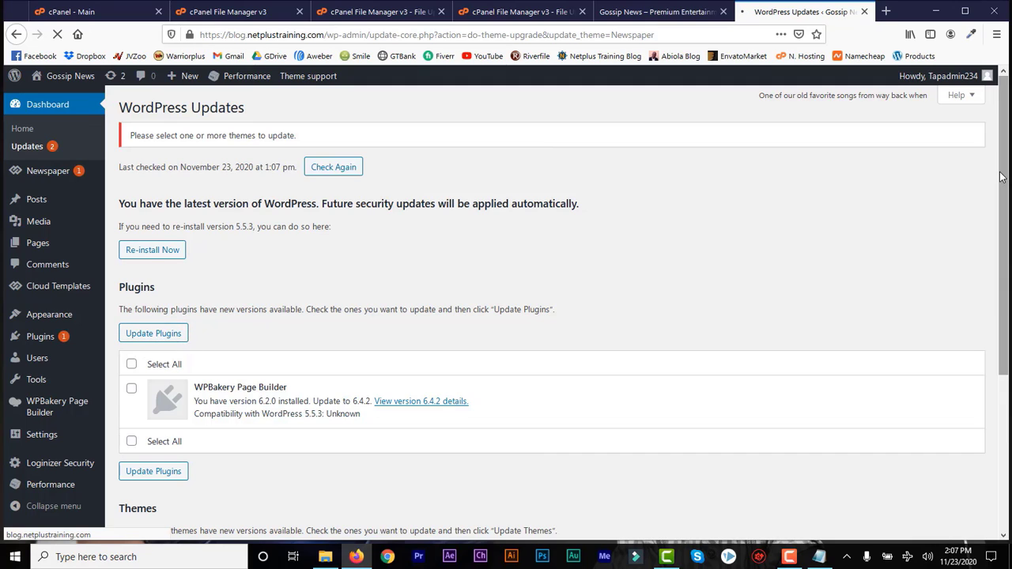
Step: Update the Newspaper theme from the WordPress Updates page and open the theme's Install demos page
left_click_drag(1001, 177, 997, 246)
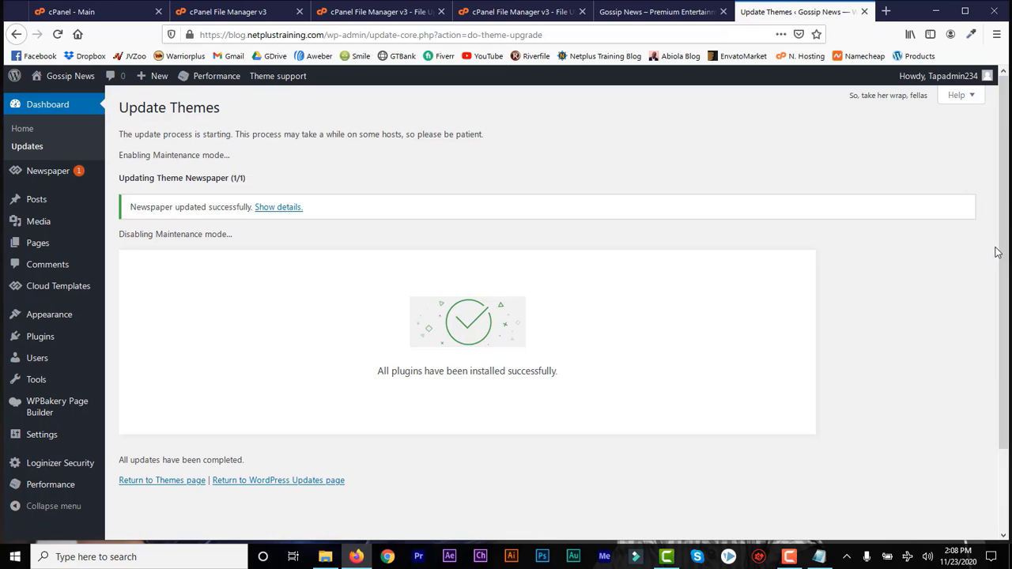
mouse_move(51, 175)
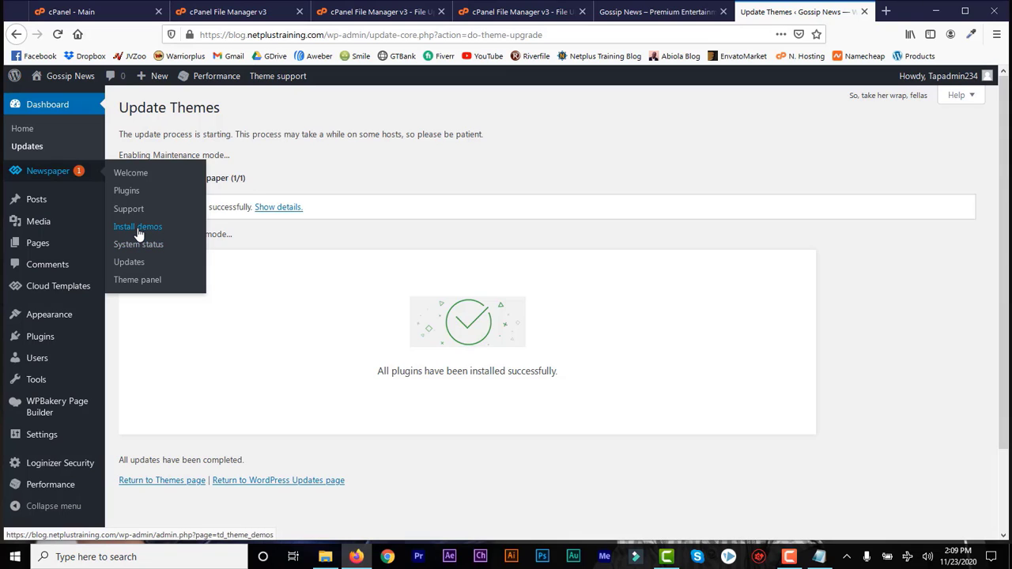
left_click(138, 227)
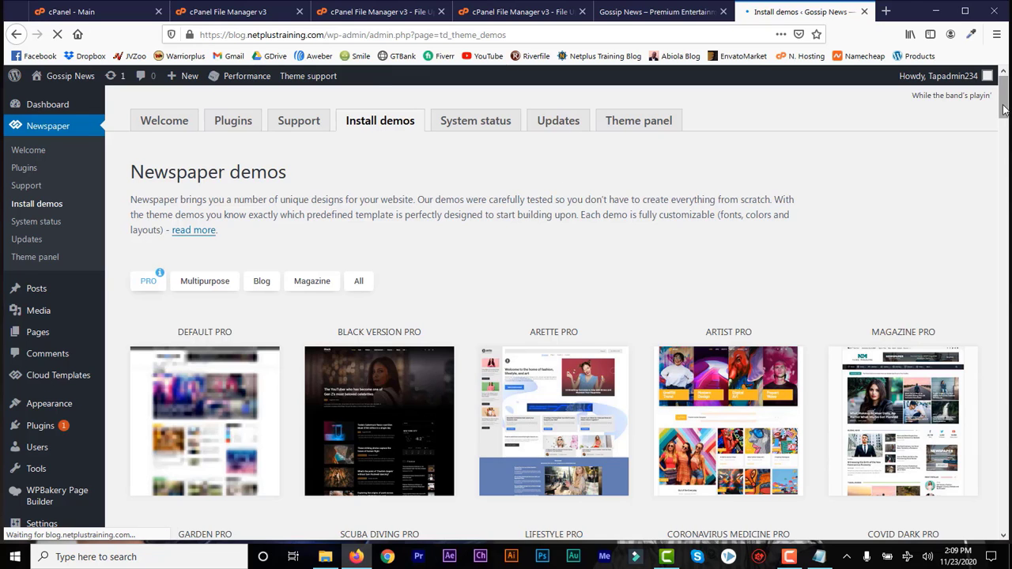
Step: Browse the Newspaper PRO demo designs and check the blog's current homepage for comparison
left_click_drag(1003, 109, 1007, 227)
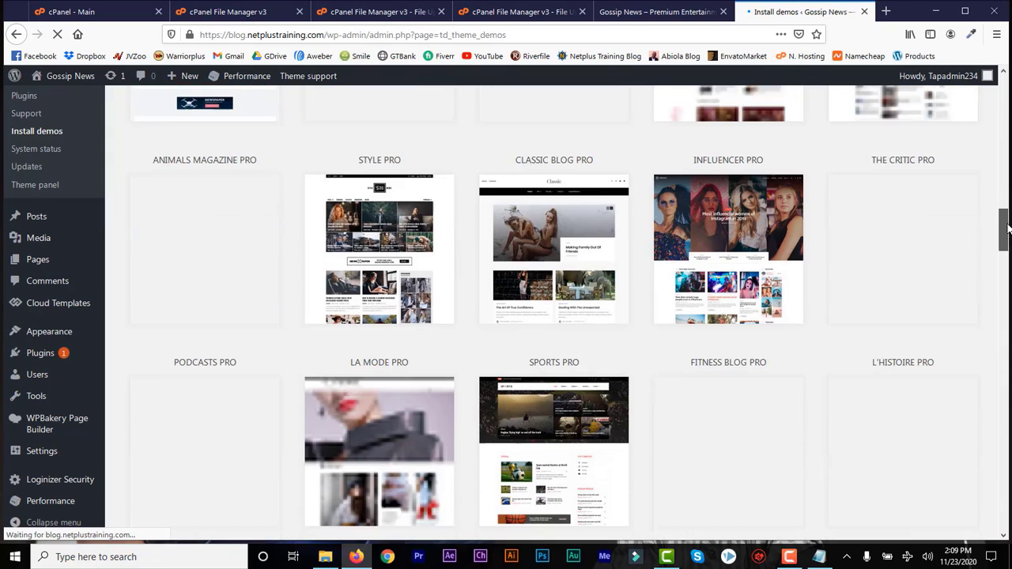
left_click(646, 13)
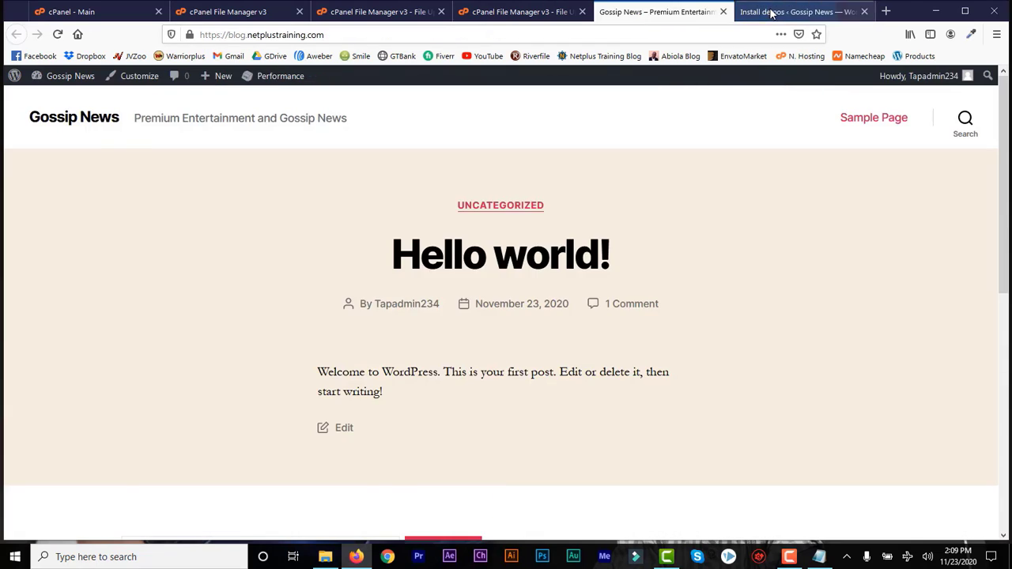
left_click(778, 13)
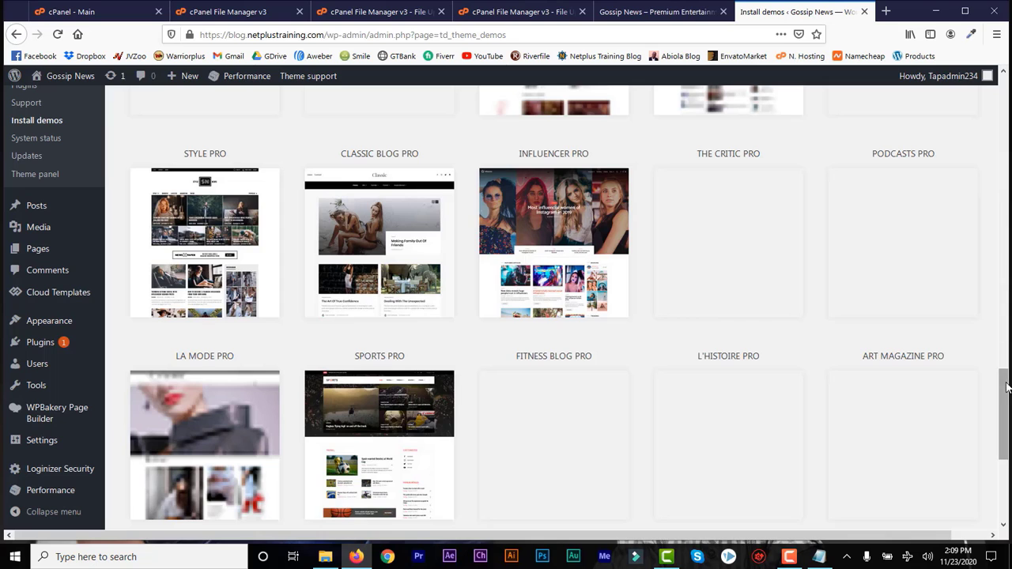
left_click_drag(1005, 387, 1006, 178)
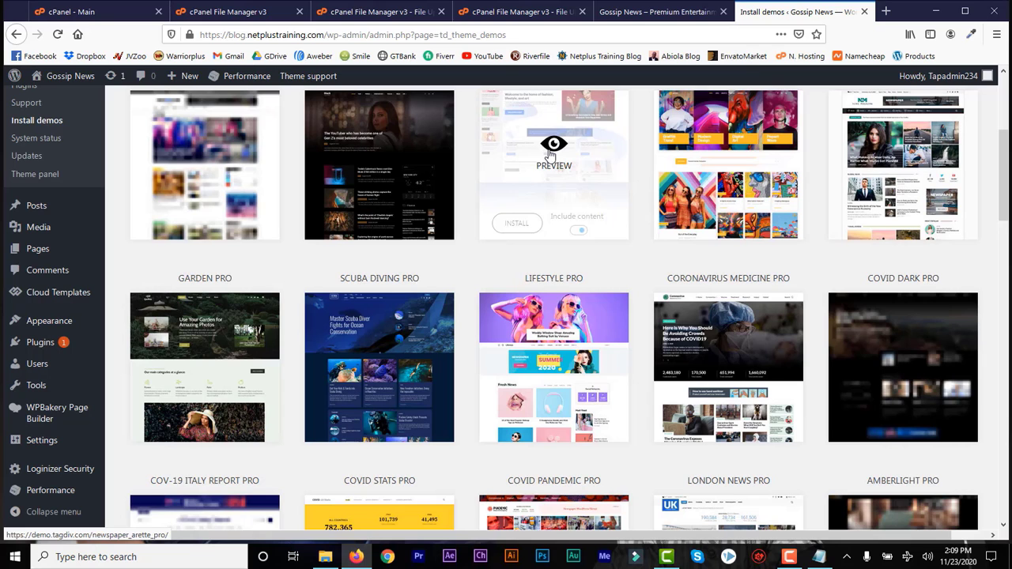
left_click_drag(1005, 157, 1006, 224)
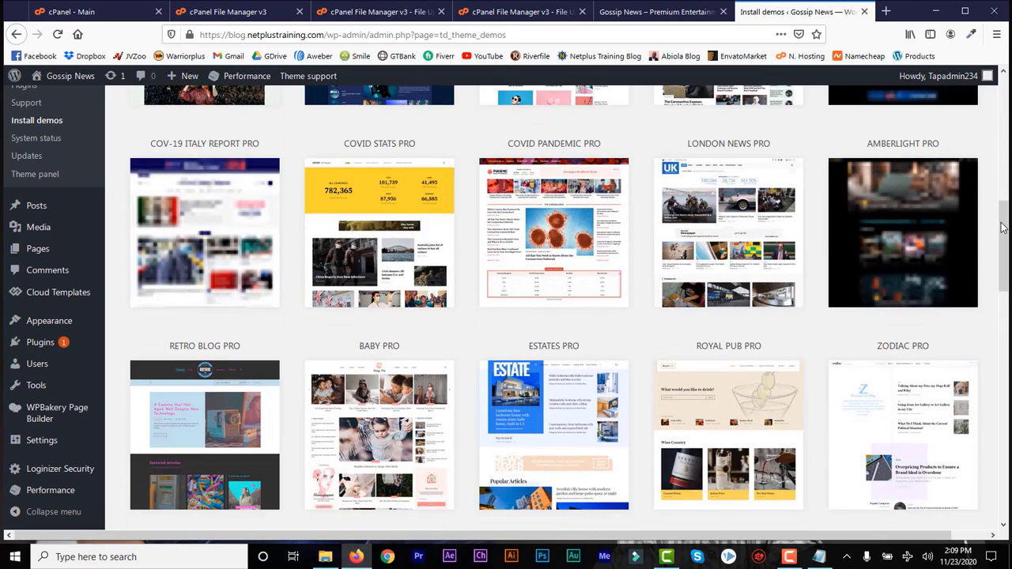
Step: Preview the Covid Pandemic PRO demo's homepage and return to the demo list
left_click(554, 219)
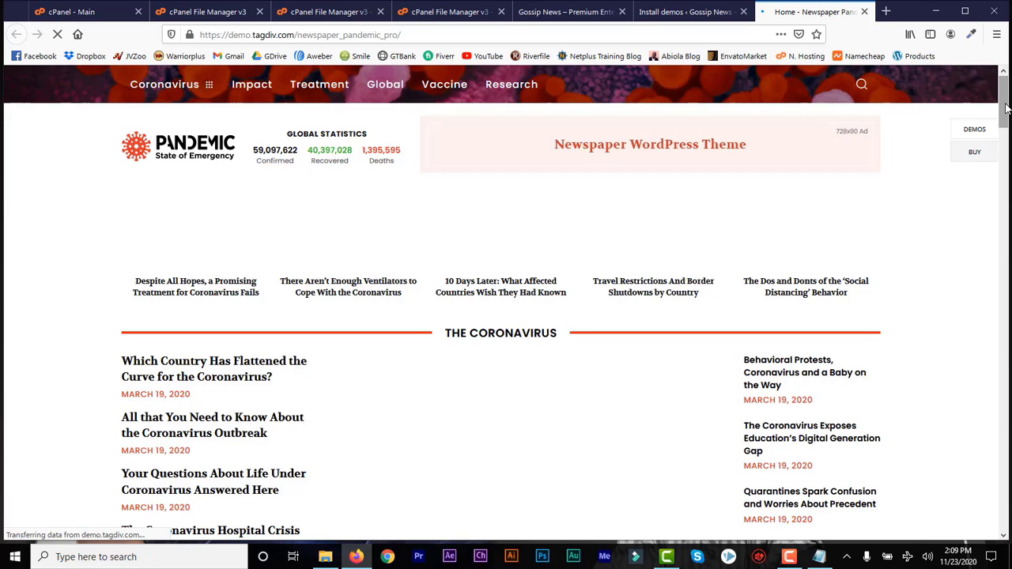
mouse_move(1006, 109)
left_mouse_down()
mouse_move(1007, 156)
mouse_move(1008, 107)
left_mouse_up()
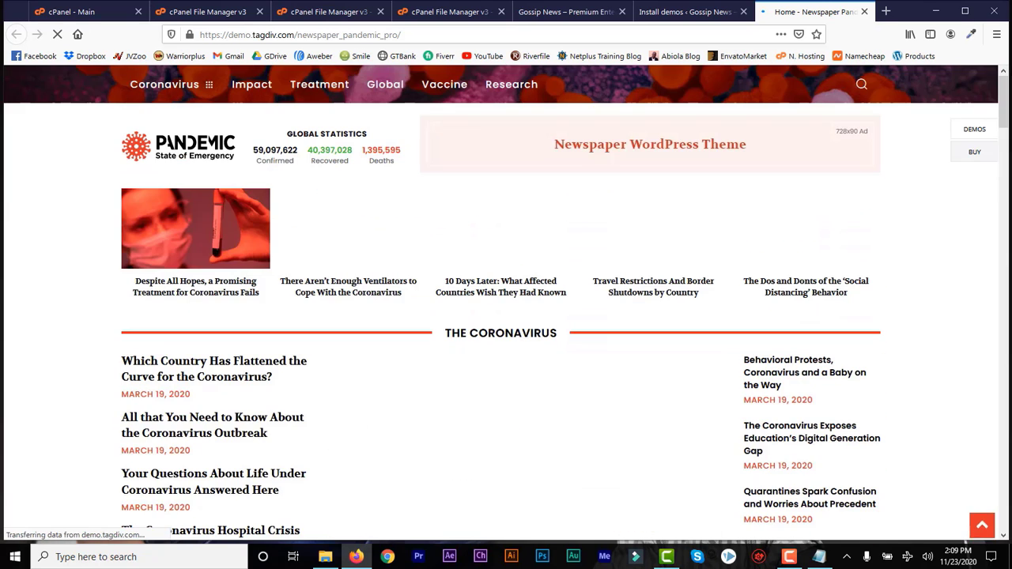
left_click(673, 13)
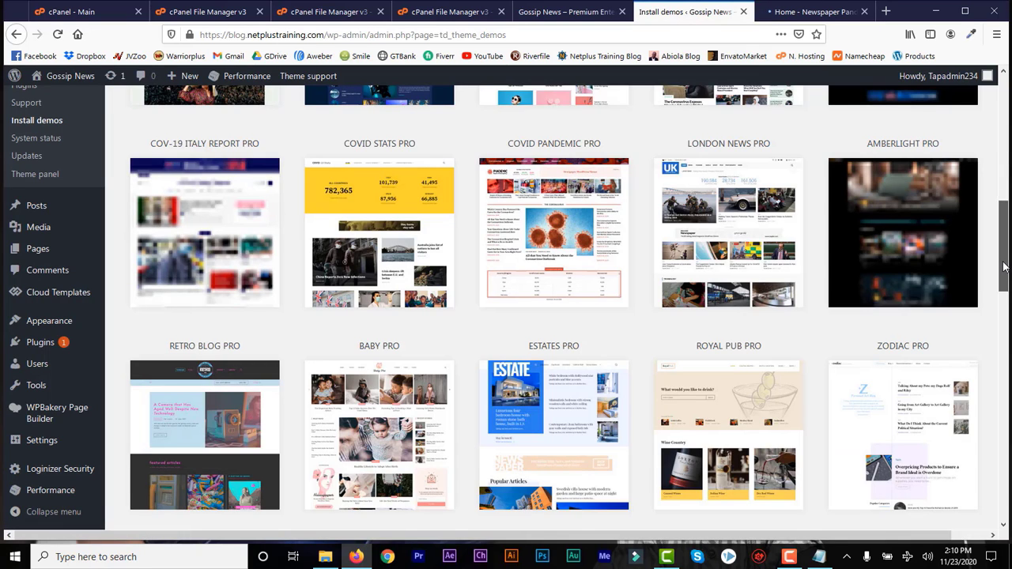
Step: Preview the Estates PRO demo, review its homepage sections, and close both open demo previews
left_click_drag(1004, 267, 1004, 282)
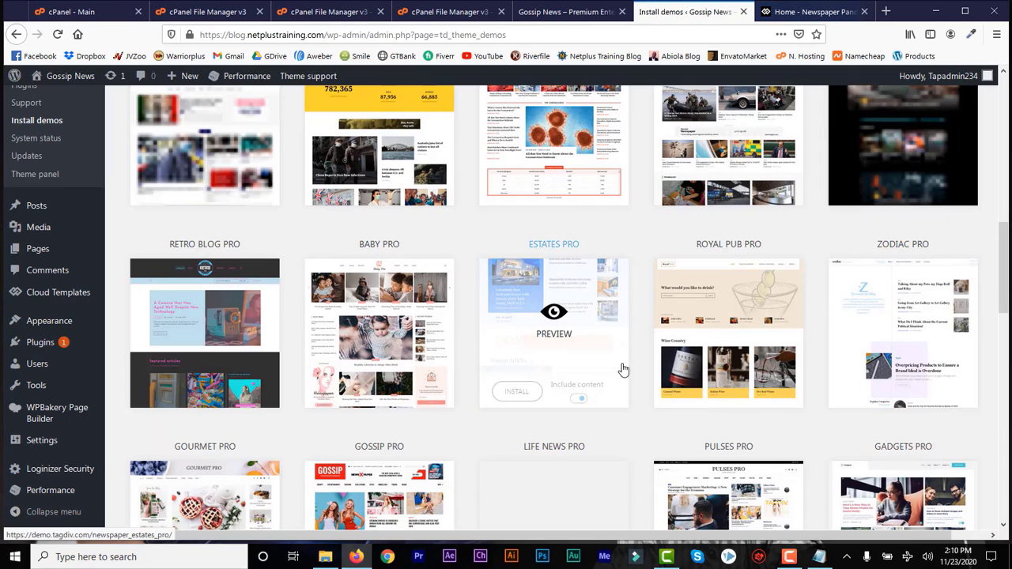
left_click(553, 314)
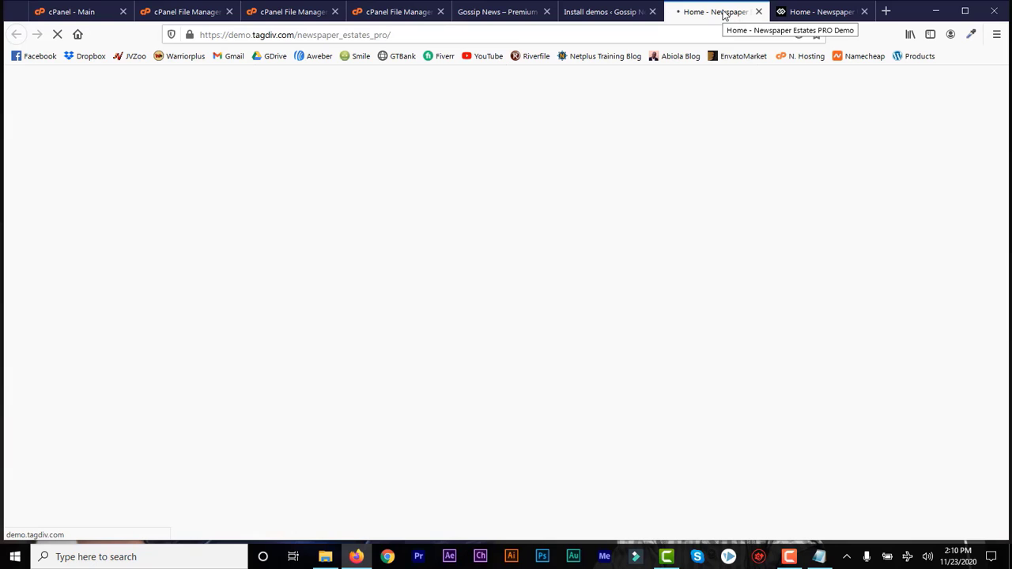
left_click(863, 11)
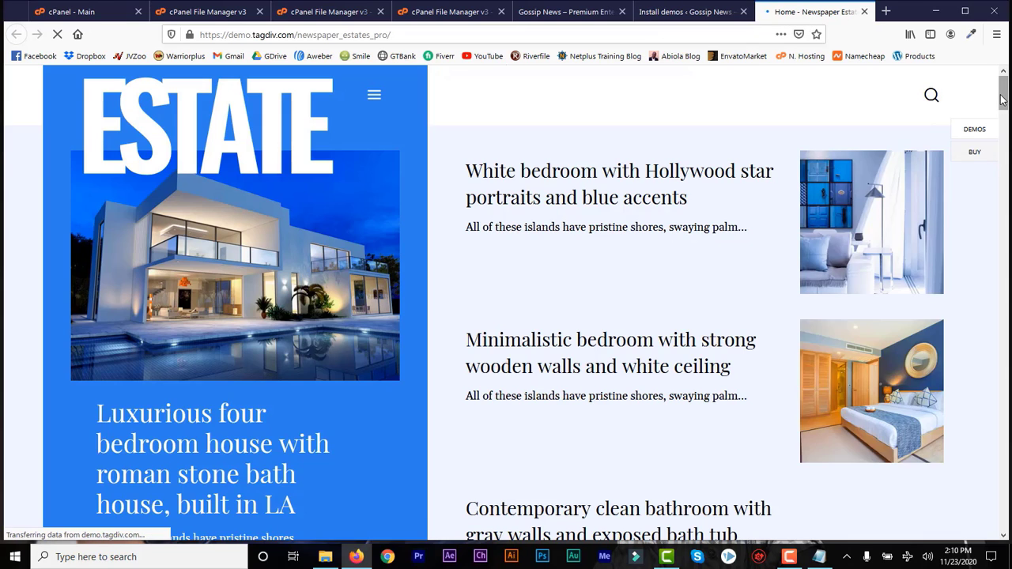
left_click_drag(1002, 99, 1005, 79)
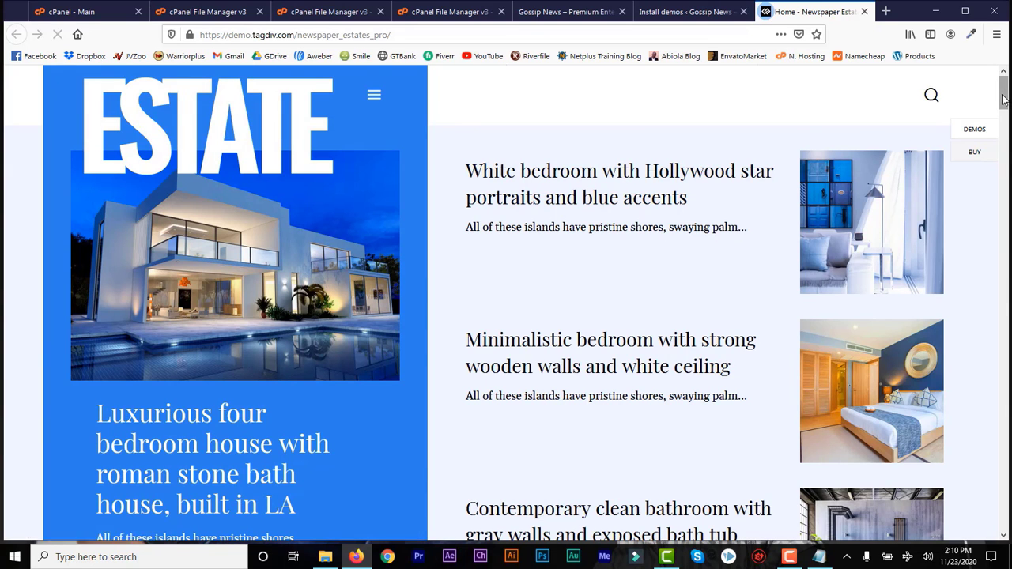
scroll(1004, 98, "down", 7)
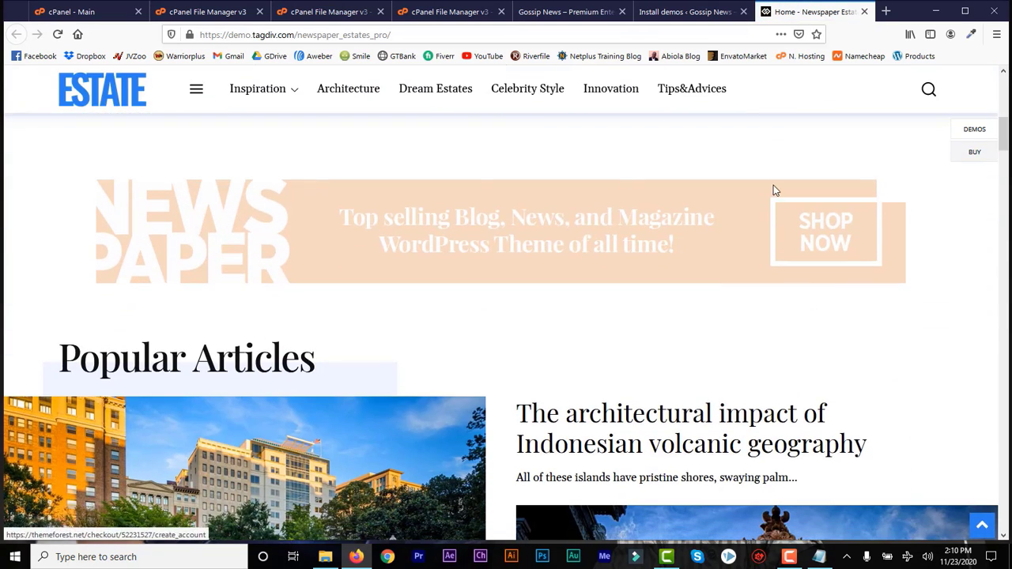
scroll(315, 131, "down", 2)
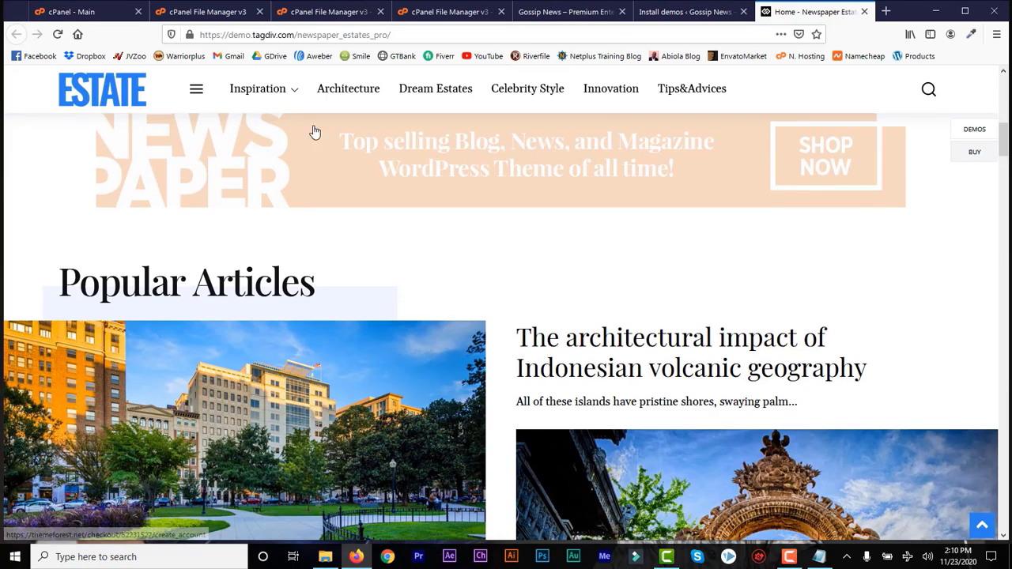
scroll(1002, 182, "down", 6)
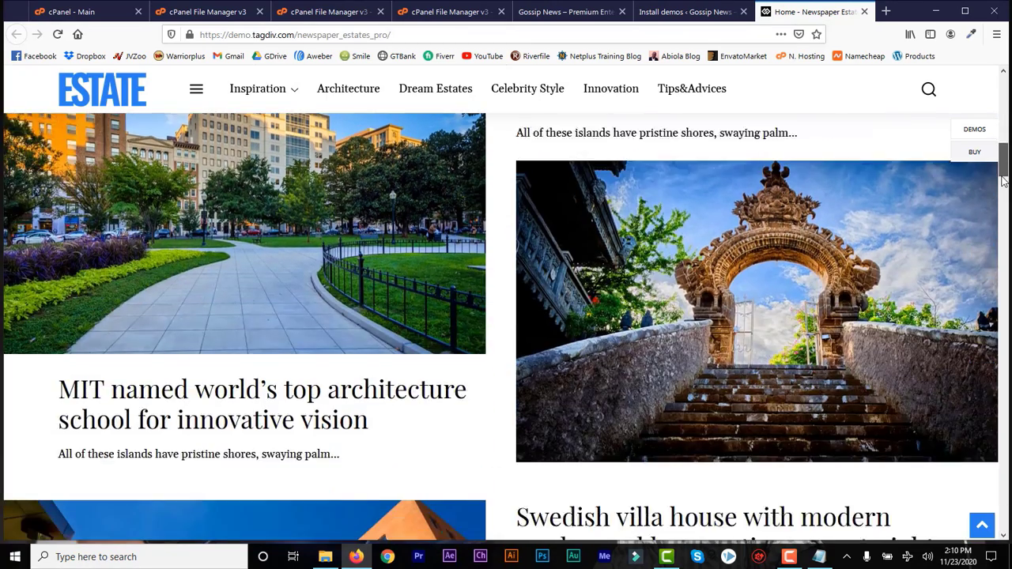
scroll(1002, 181, "down", 13)
scroll(1004, 271, "down", 4)
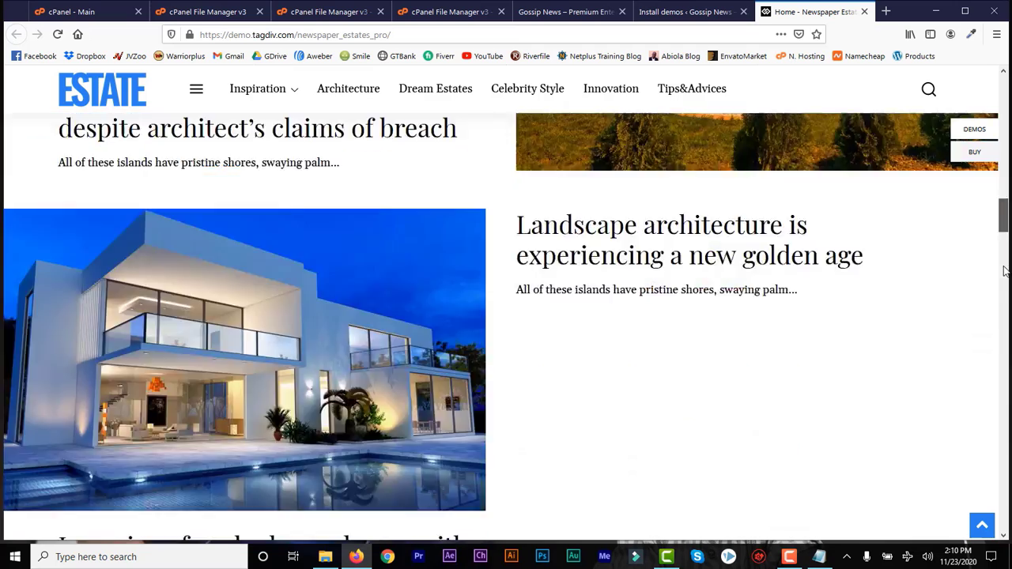
scroll(1004, 271, "down", 5)
left_click_drag(1004, 271, 1005, 375)
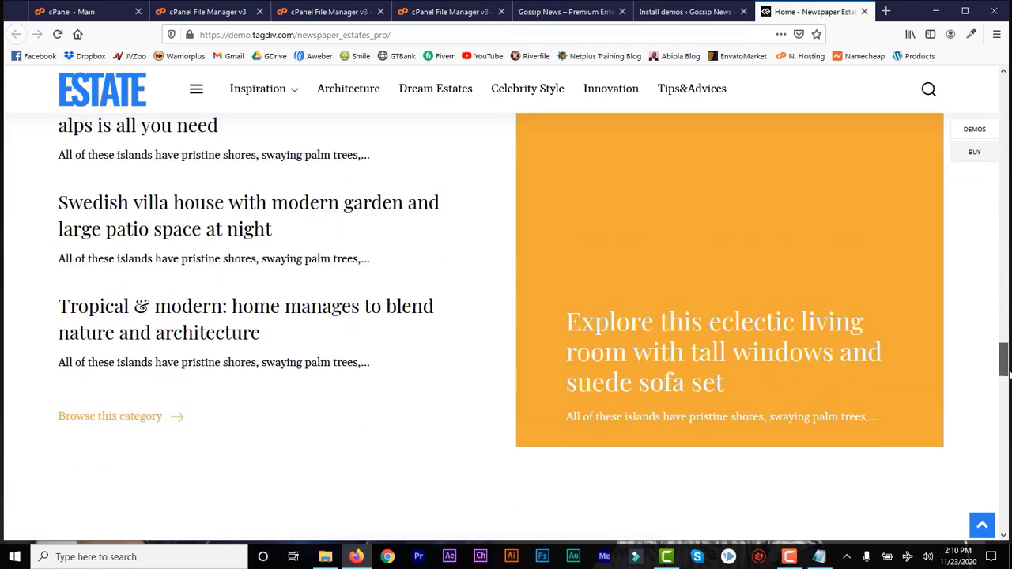
scroll(1006, 373, "down", 2)
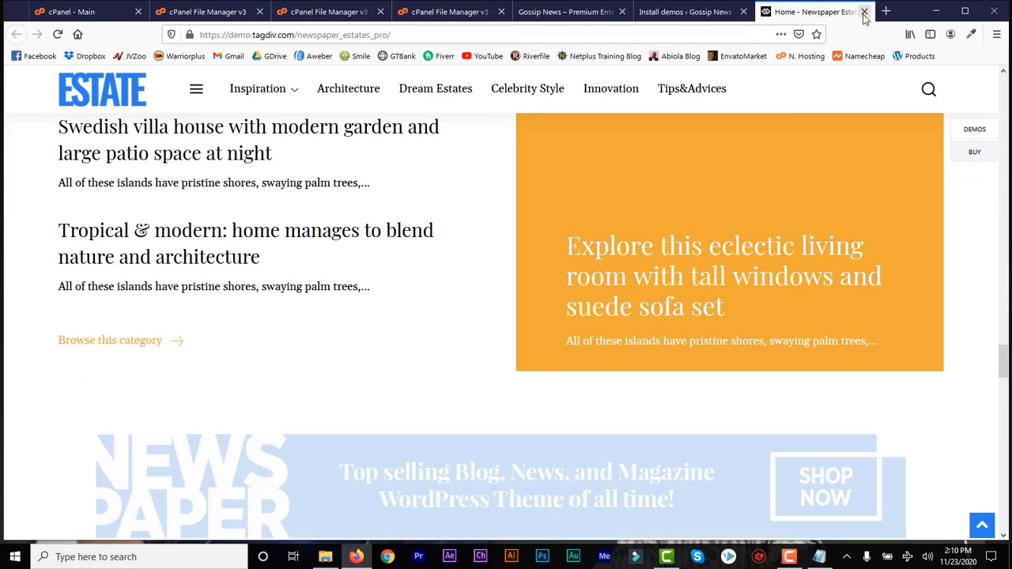
left_click(864, 11)
Step: Find the Gossip PRO demo in the list and open its live preview
scroll(1002, 272, "down", 10)
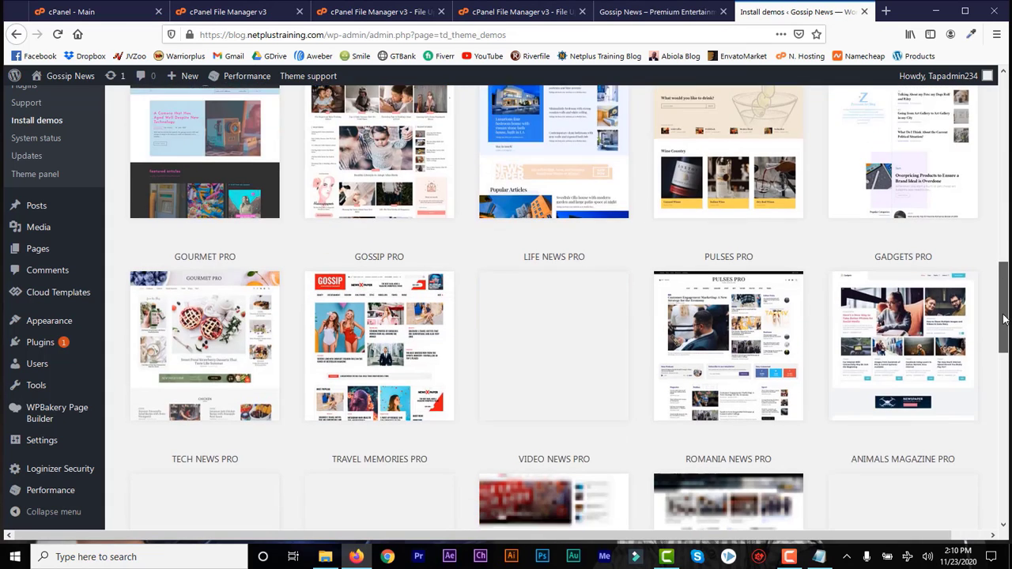
scroll(864, 297, "up", 2)
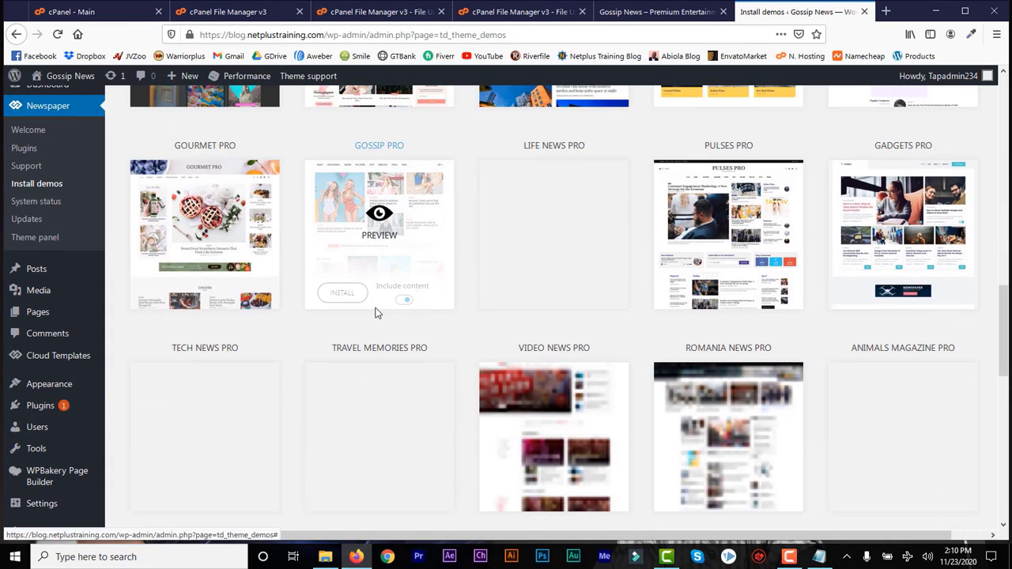
left_click(379, 215)
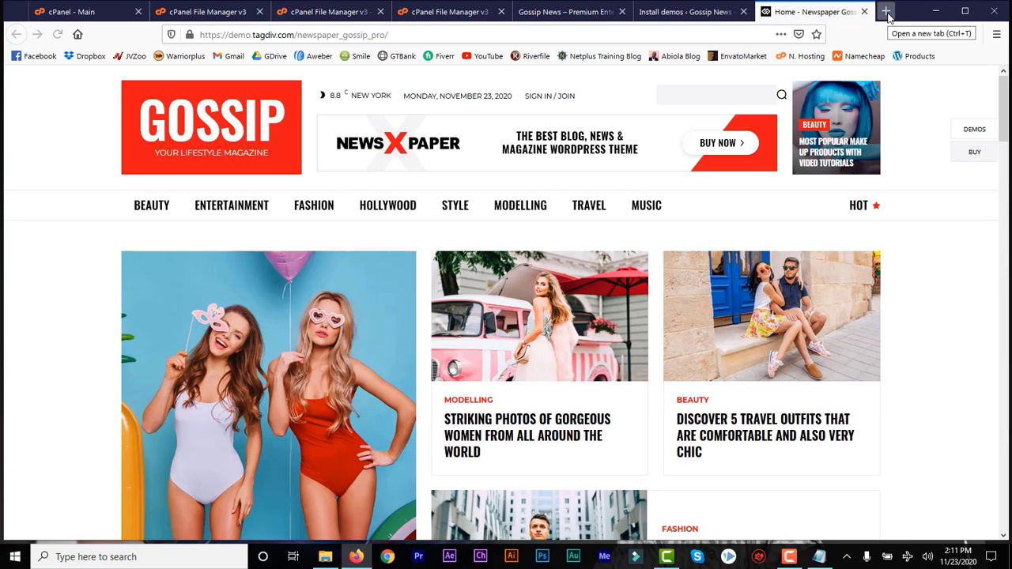
Step: Visit netplustraining.com in a new tab, review its homepage layout as an example, and close it
left_click(887, 12)
type("netp")
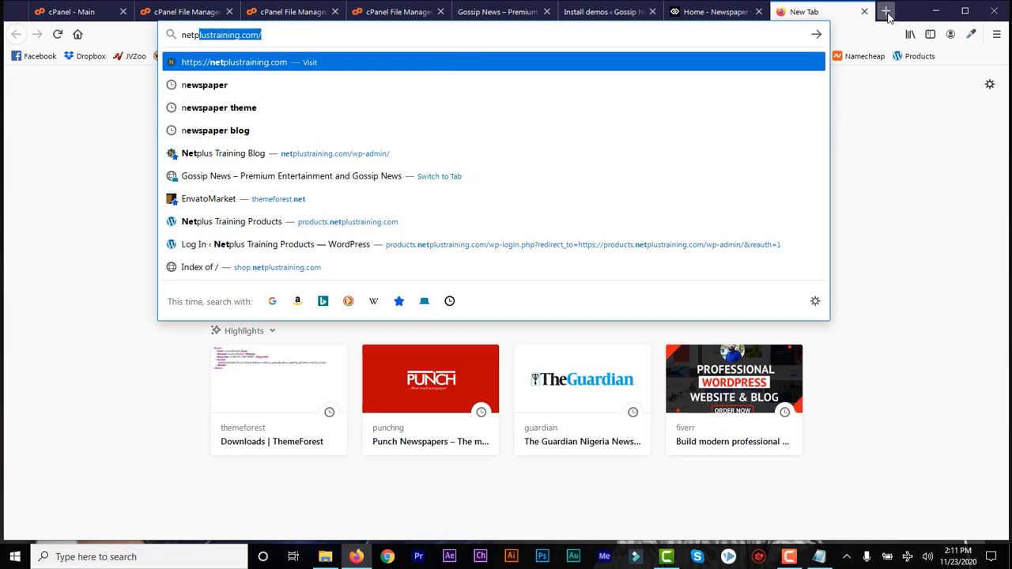
type("lustrain")
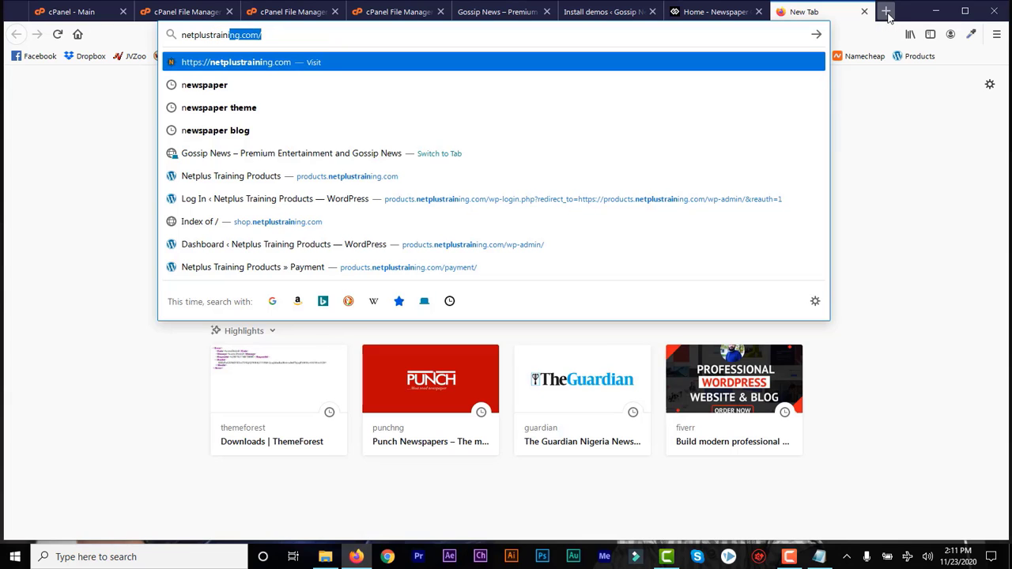
type("ing.com")
key("Return")
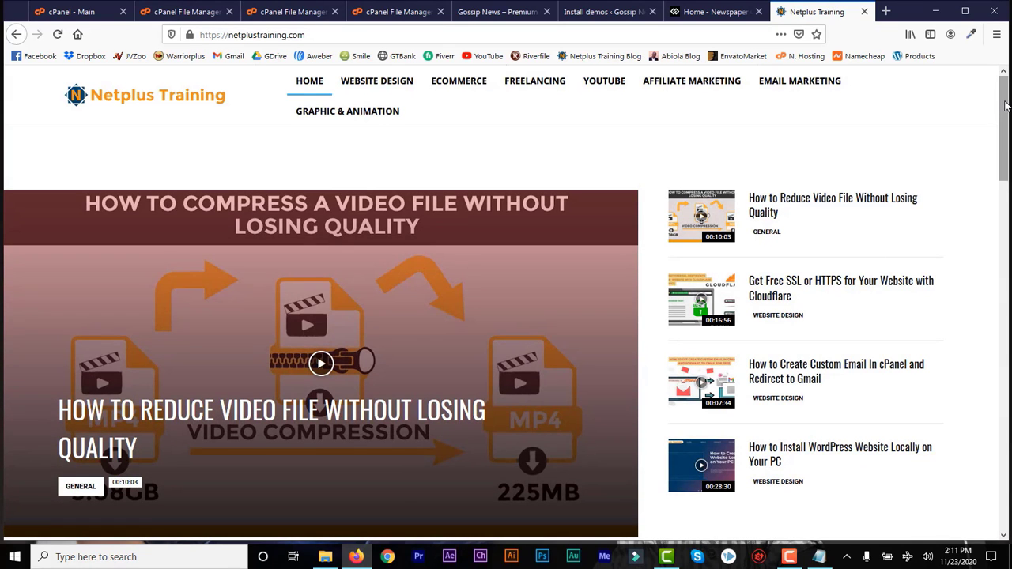
left_click_drag(1005, 106, 999, 415)
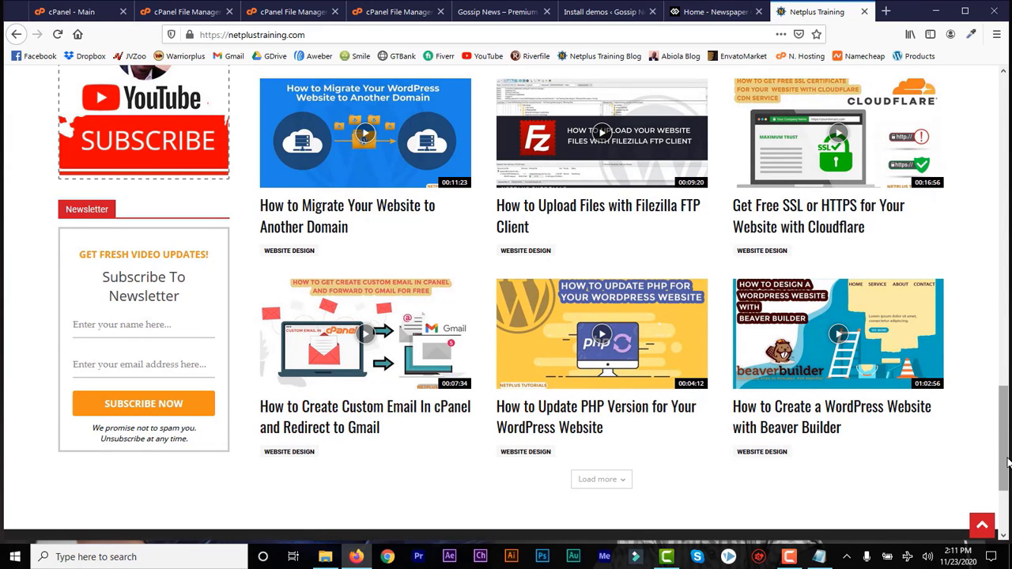
left_click_drag(1007, 463, 1007, 120)
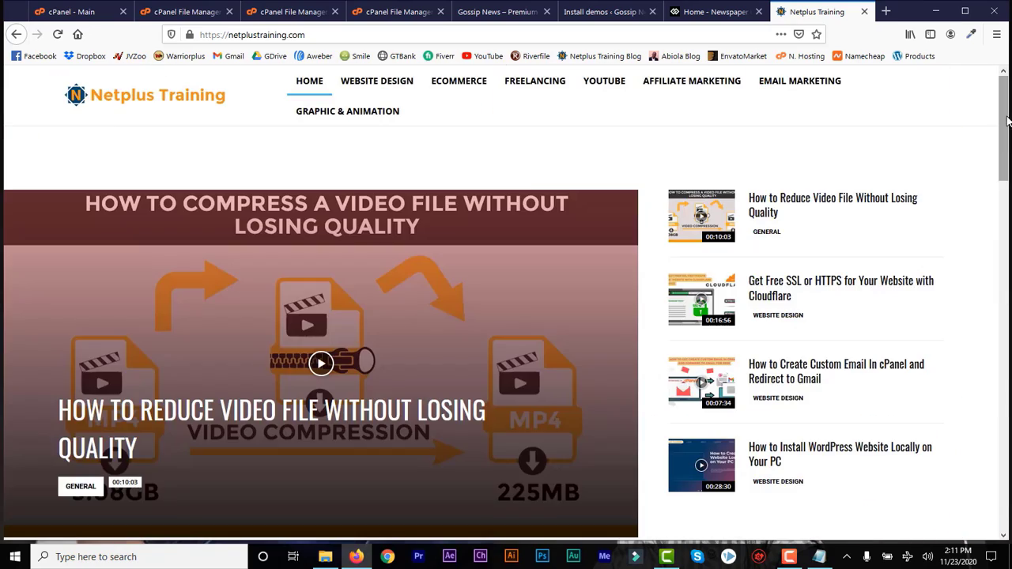
left_click(863, 12)
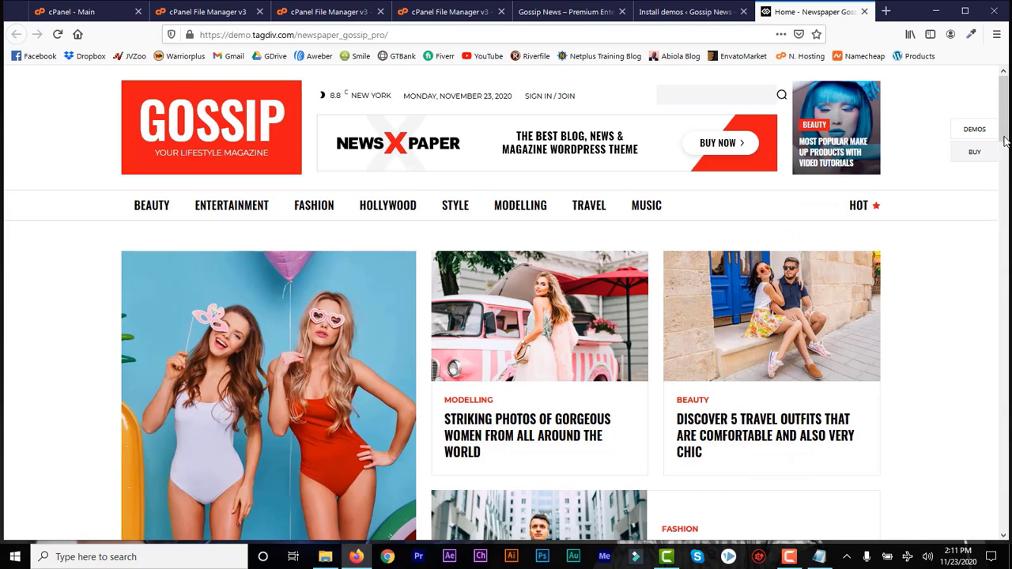
Step: Set the Gossip PRO demo's install option to Design only and return to its live preview
mouse_move(1005, 139)
left_mouse_down()
mouse_move(1004, 310)
mouse_move(1008, 144)
left_mouse_up()
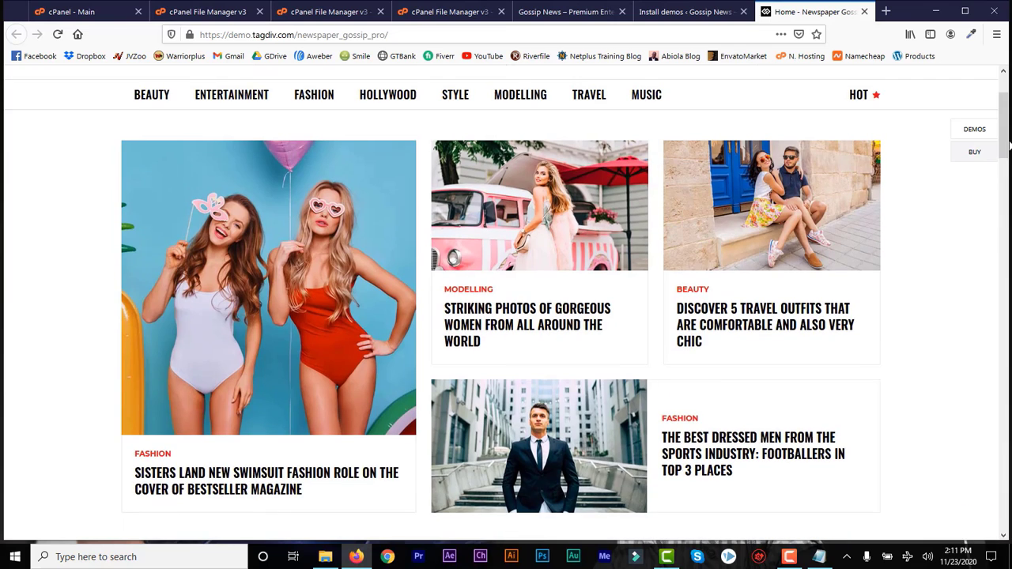
left_click(683, 15)
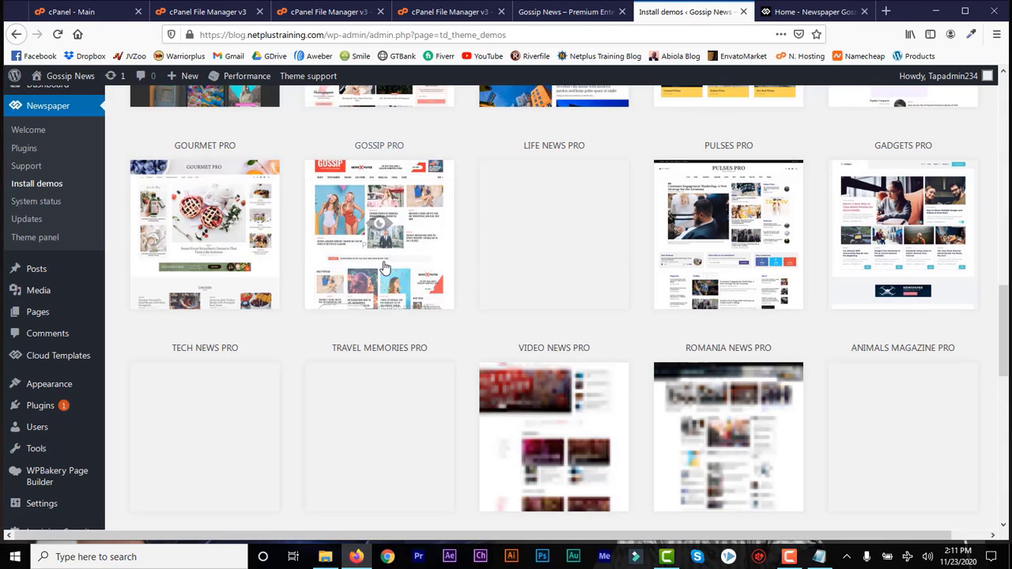
mouse_move(392, 262)
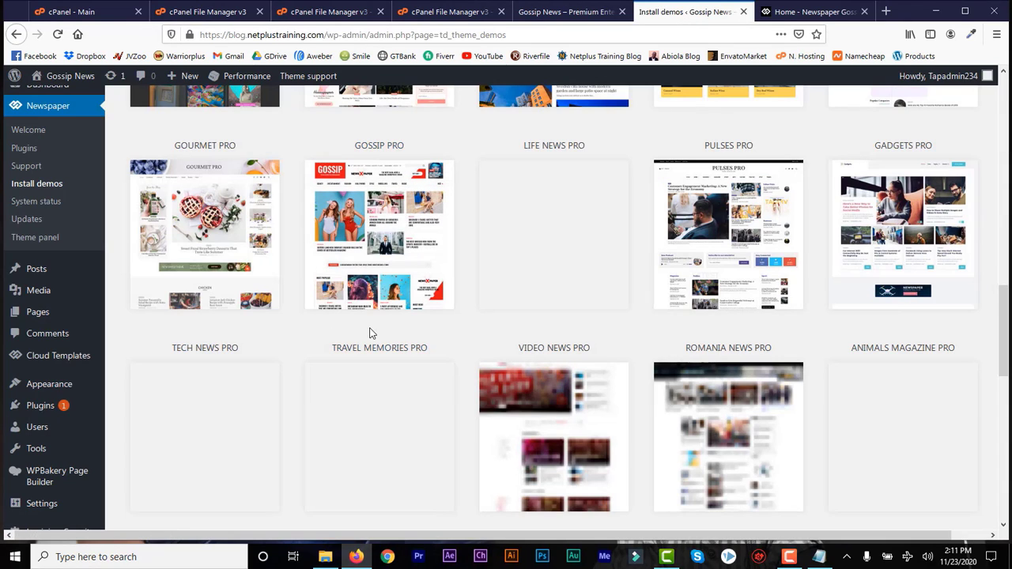
mouse_move(338, 302)
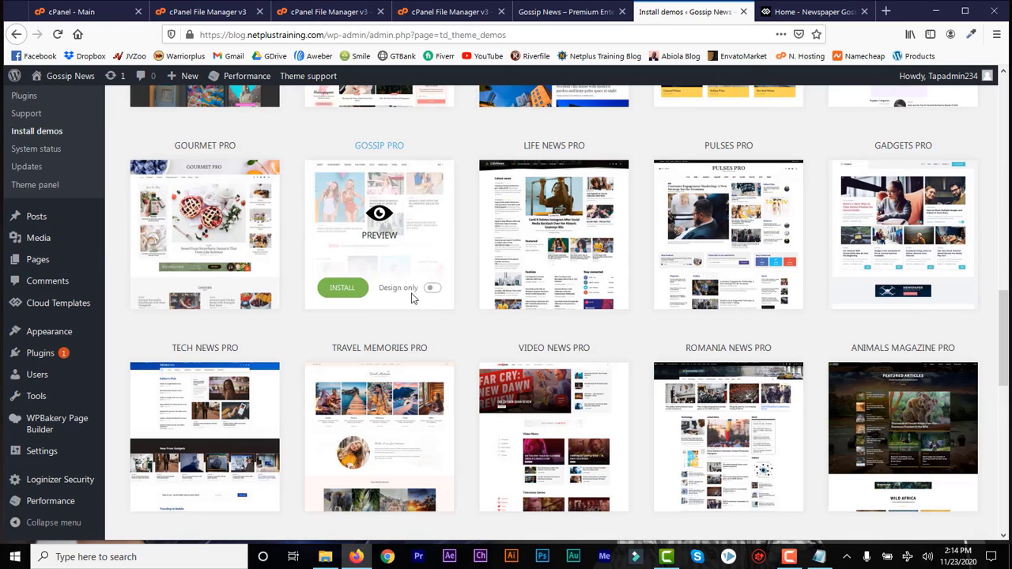
left_click(824, 14)
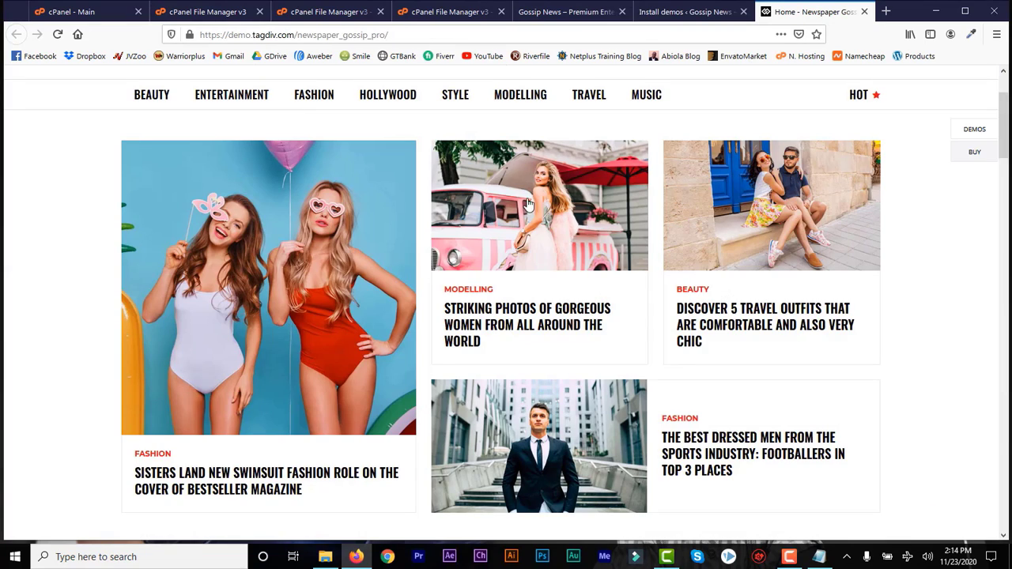
Step: Review more of the Gossip PRO demo's homepage sections and compare it with its entry in the demo list
left_click(1004, 231)
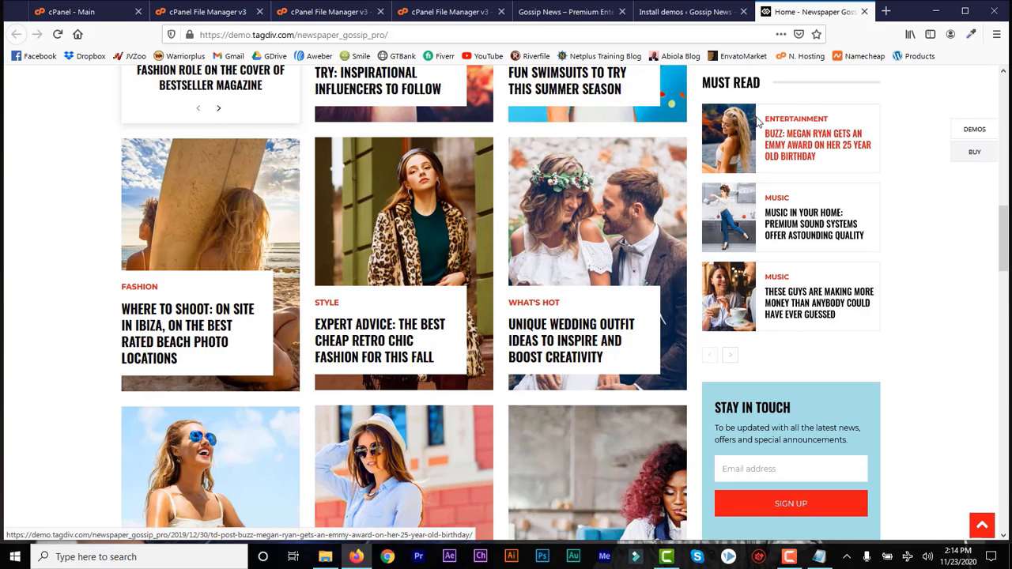
left_click(692, 14)
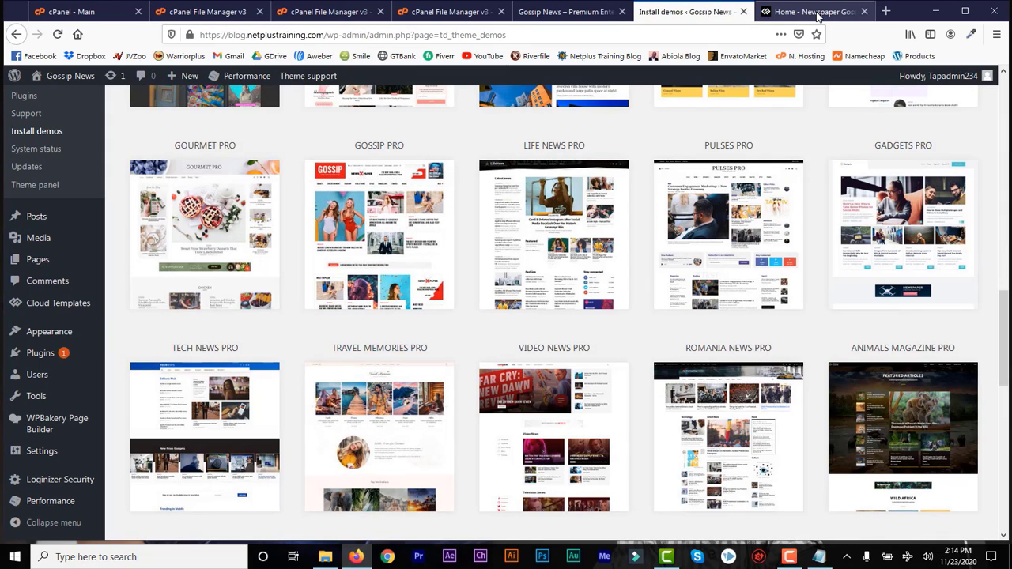
left_click(810, 13)
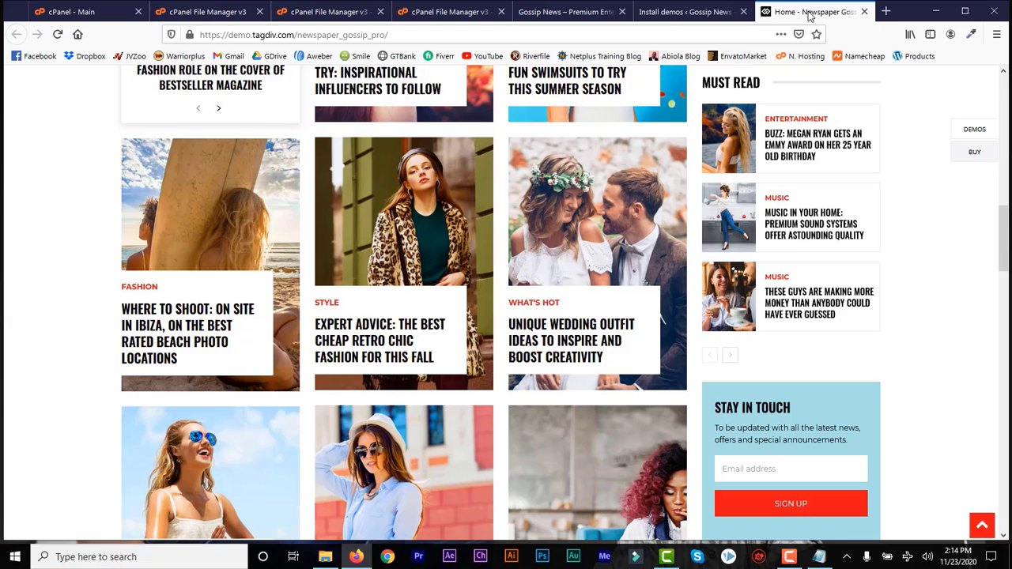
left_click(681, 13)
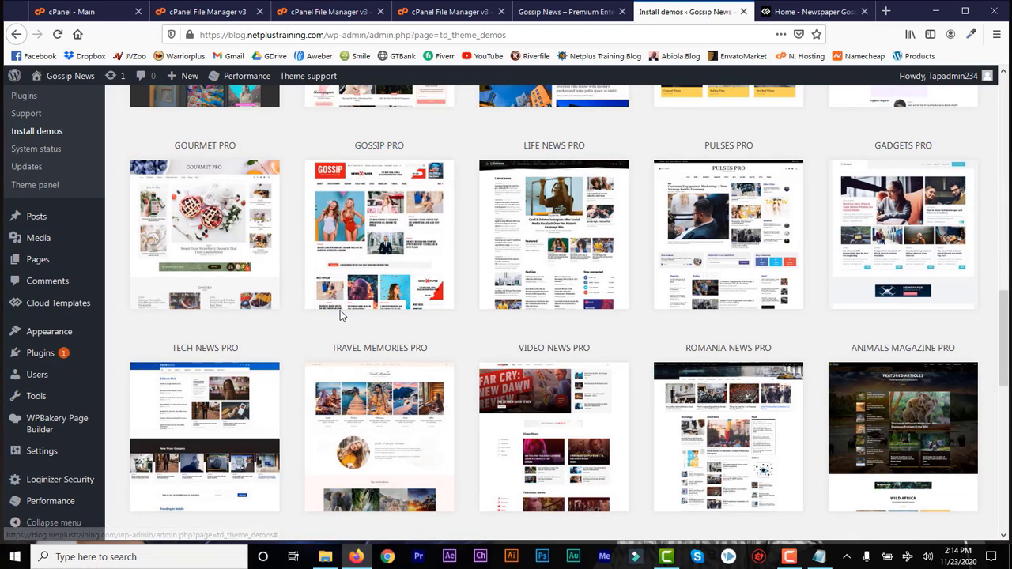
left_click(387, 229)
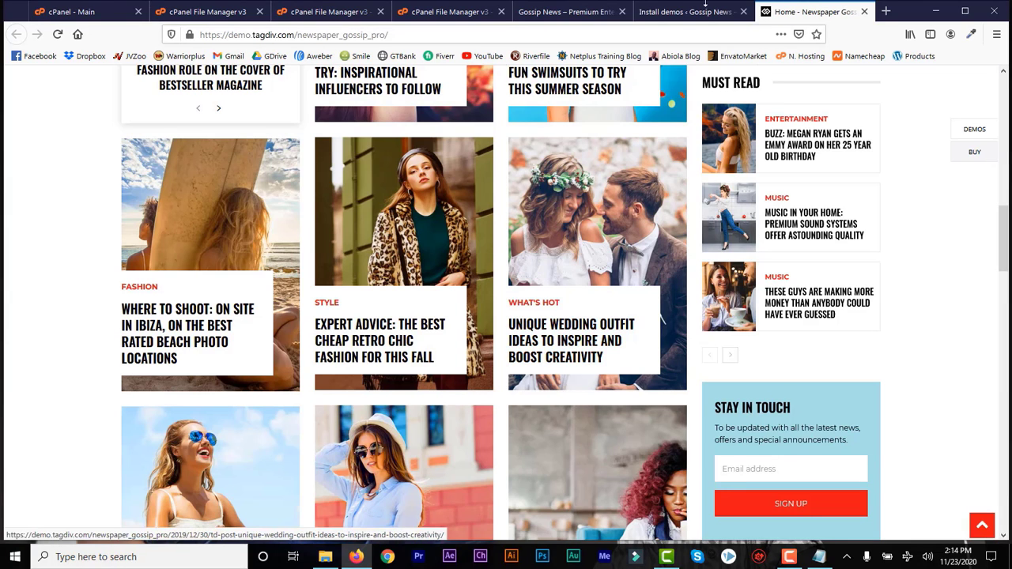
Step: Install the full Gossip PRO demo with its content included from the Newspaper demo list
left_click(679, 13)
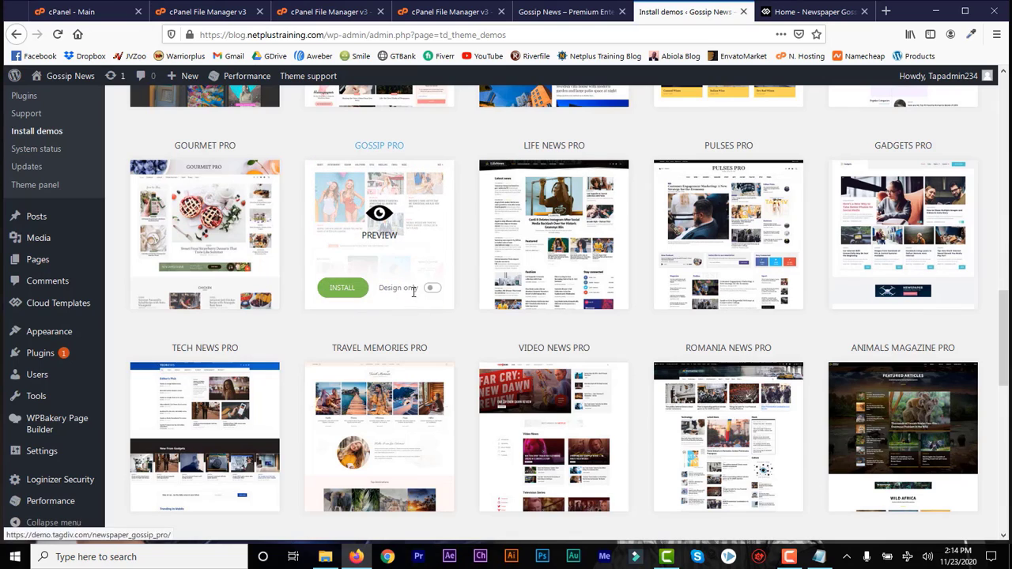
left_click(436, 290)
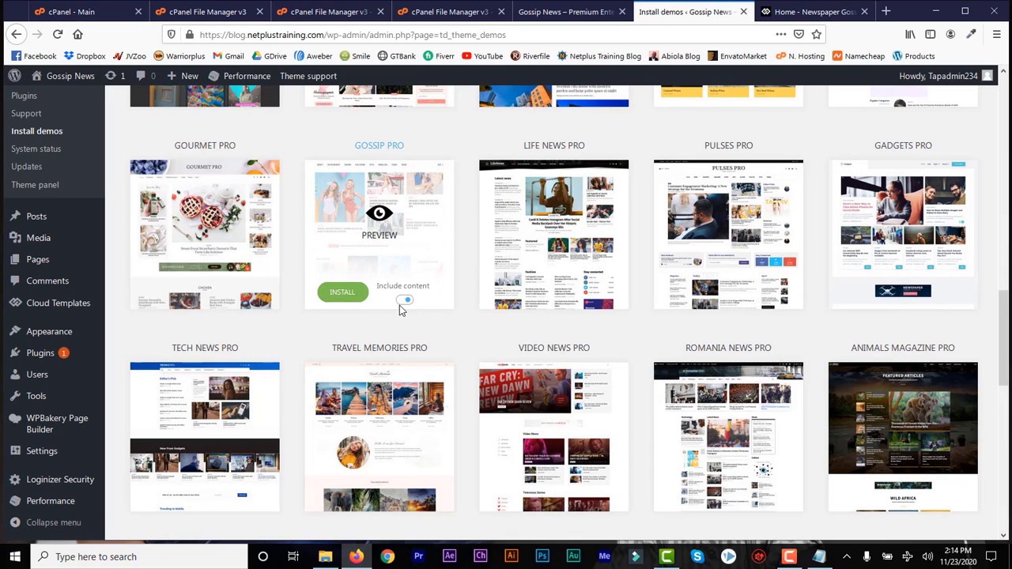
left_click(347, 299)
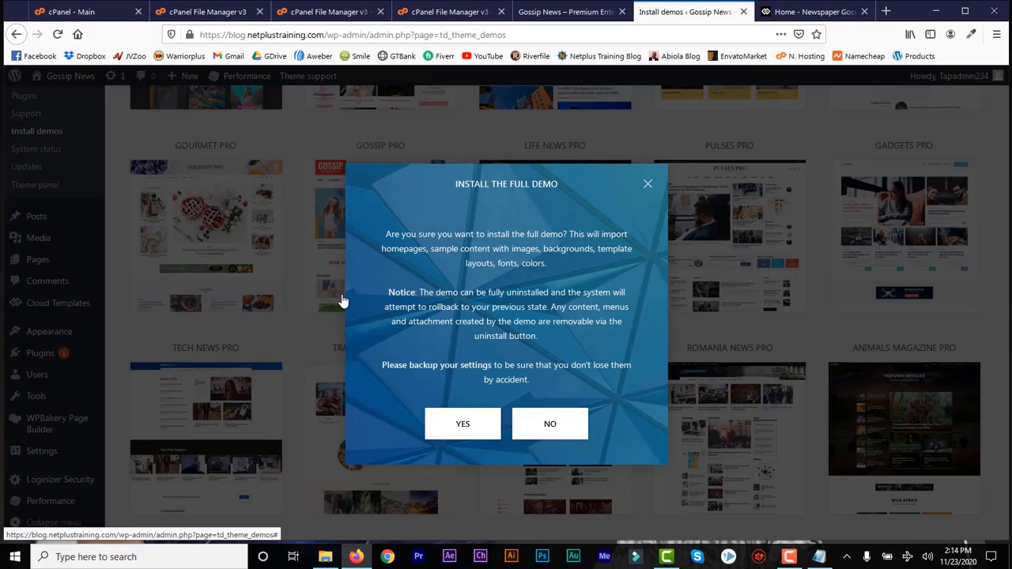
left_click(463, 425)
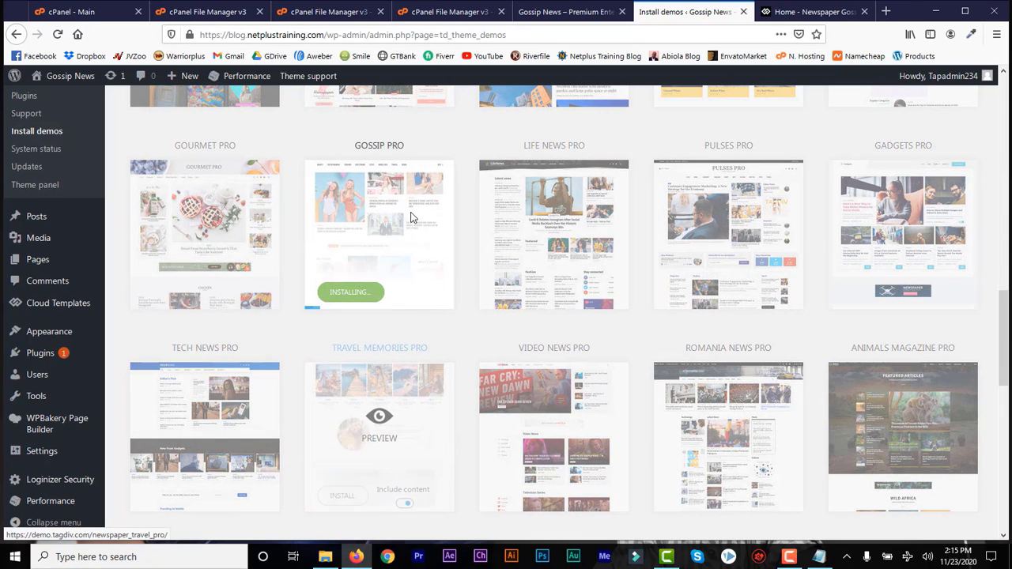
left_click(810, 11)
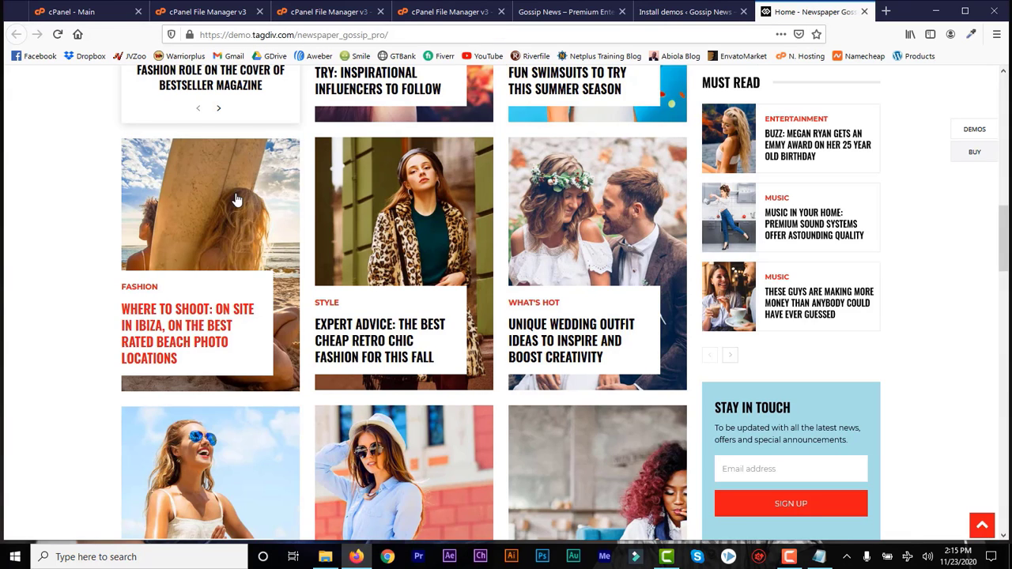
left_click(677, 11)
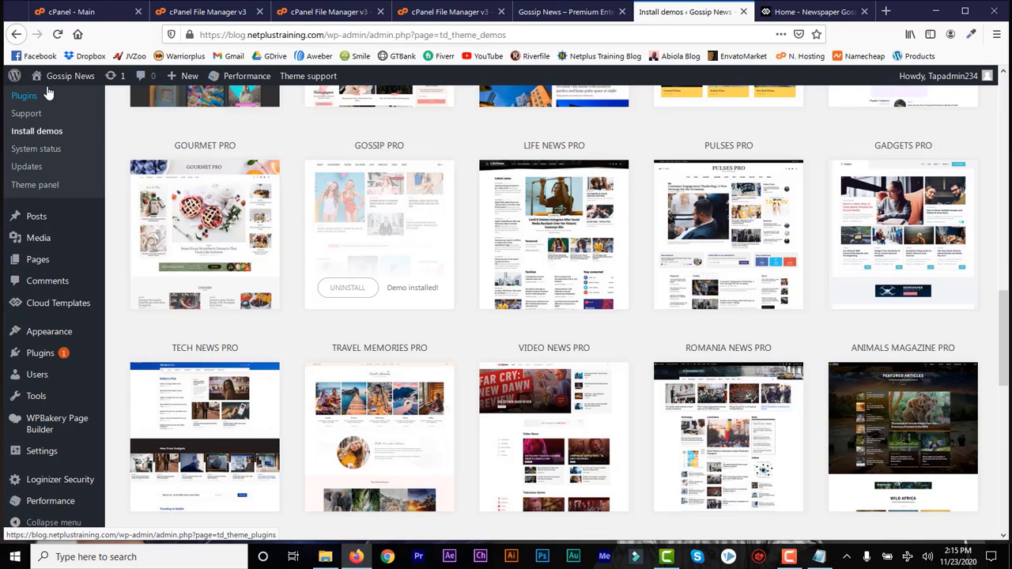
Step: Open the blog's live site in a new tab and switch to it
mouse_move(58, 79)
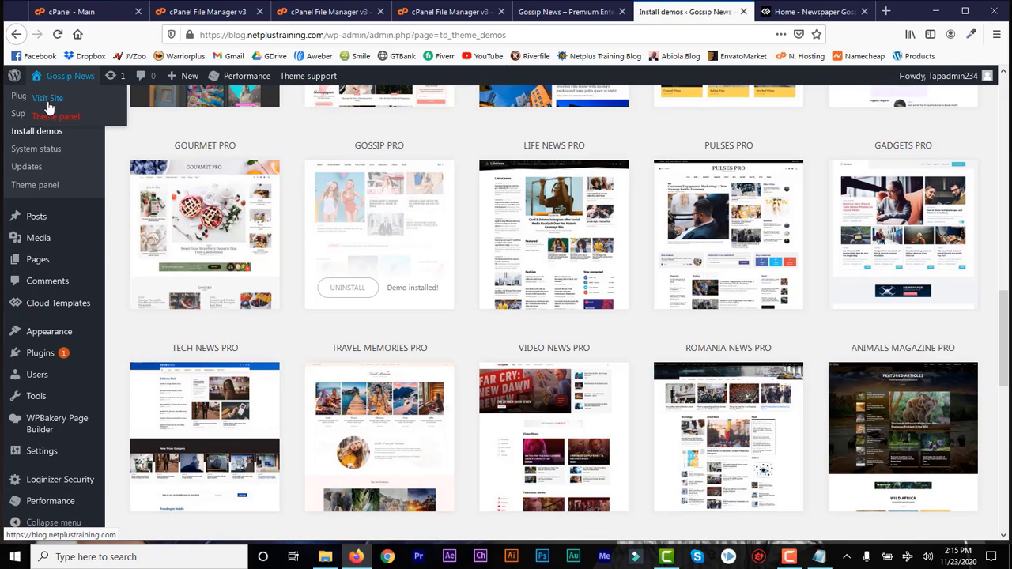
right_click(49, 106)
left_click(88, 114)
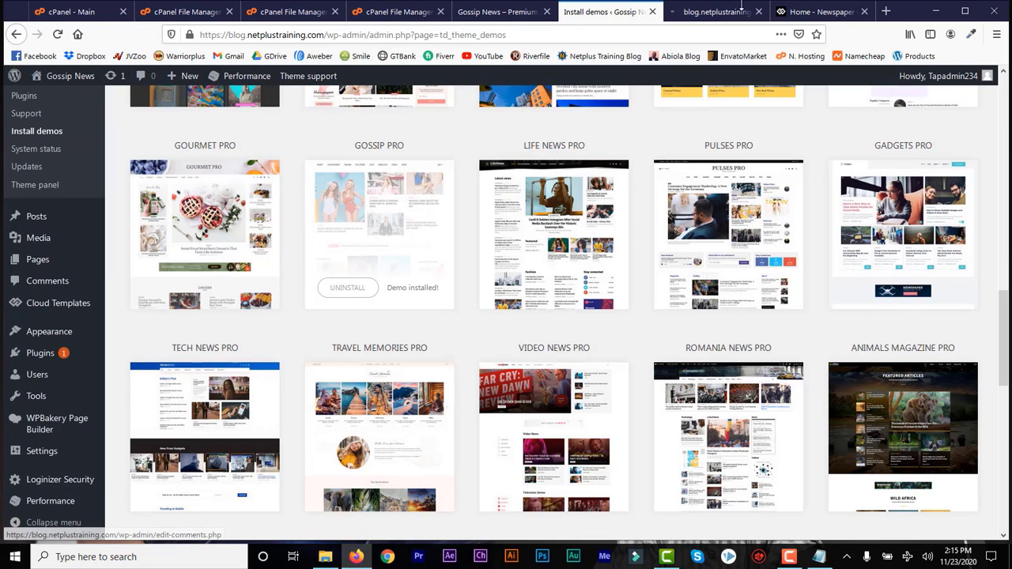
left_click(709, 12)
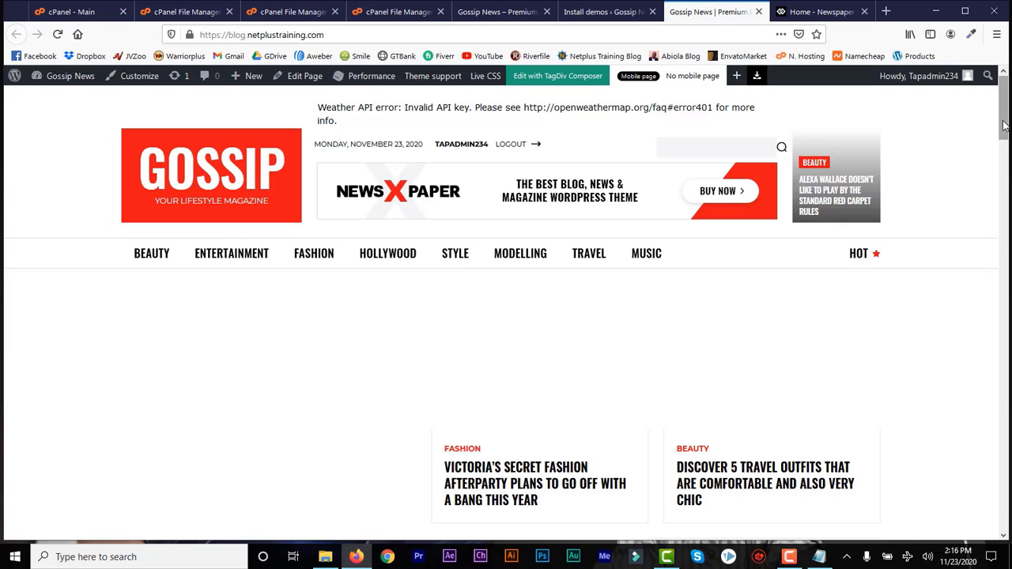
Step: Examine the blog's live homepage from the header through the category sections down to the footer
mouse_move(1002, 123)
left_mouse_down()
mouse_move(999, 197)
mouse_move(1002, 110)
left_mouse_up()
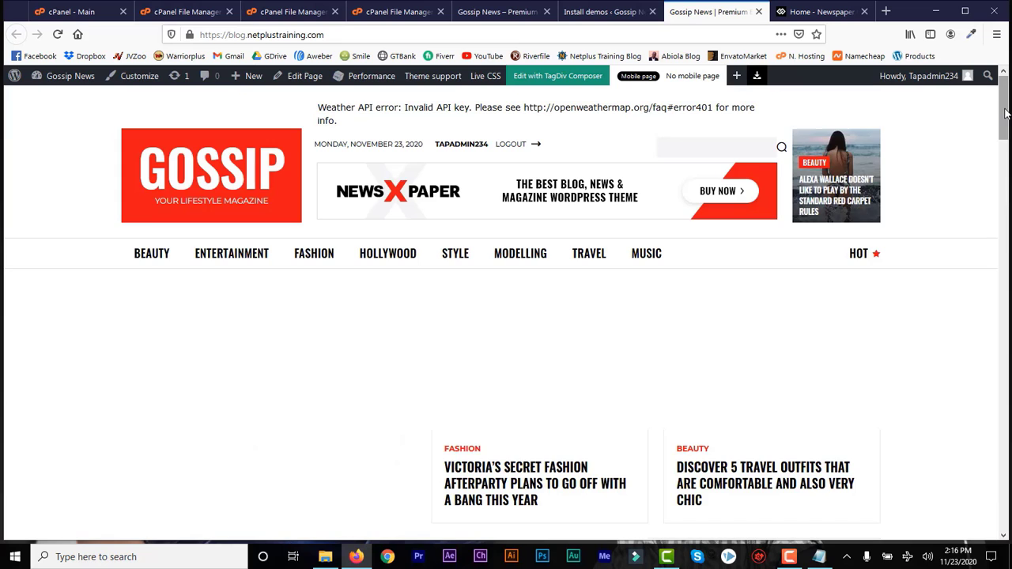
scroll(1006, 99, "down", 2)
scroll(1005, 96, "up", 2)
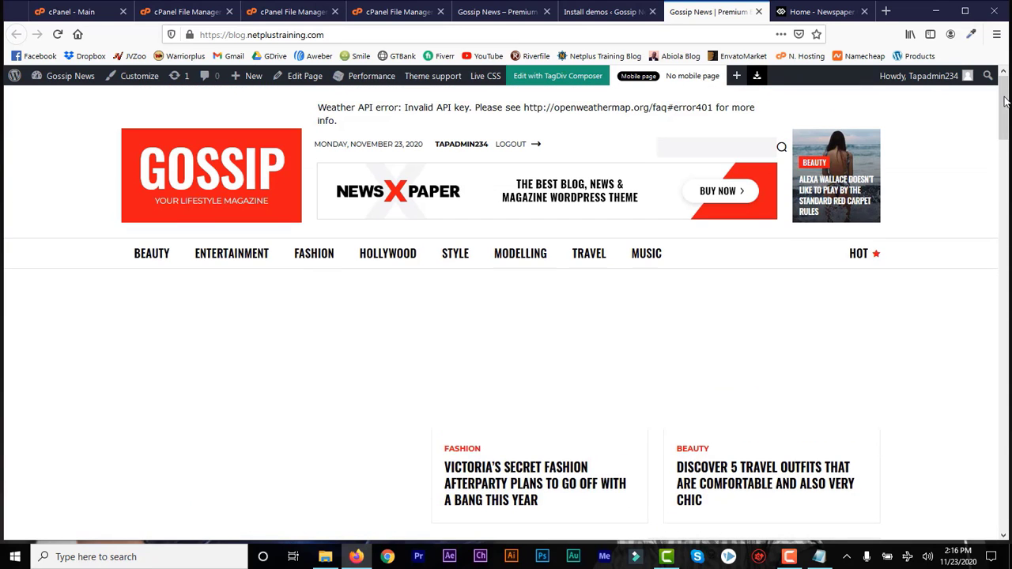
left_click_drag(1007, 118, 997, 283)
scroll(1004, 189, "down", 2)
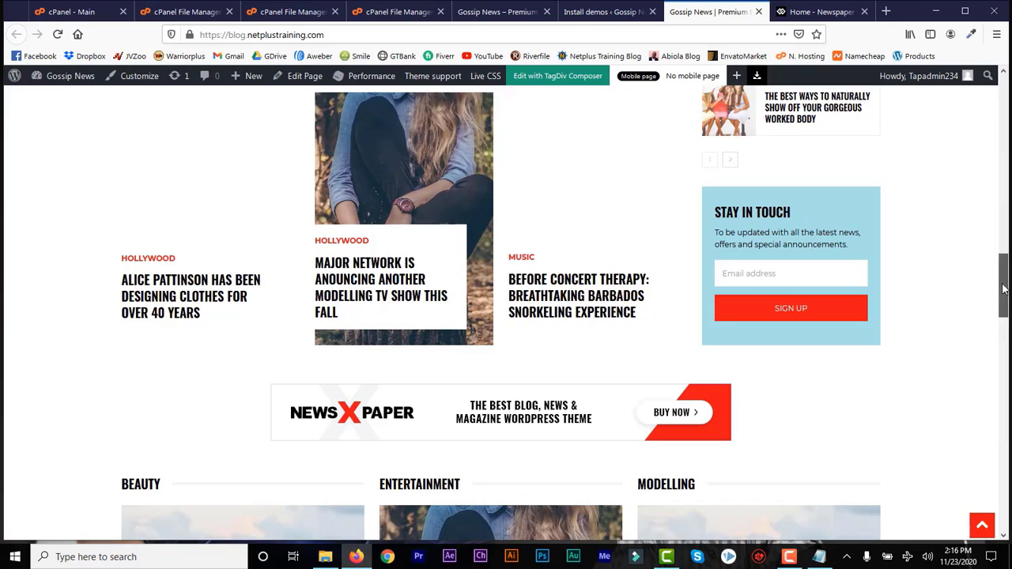
left_click_drag(1002, 281, 1002, 498)
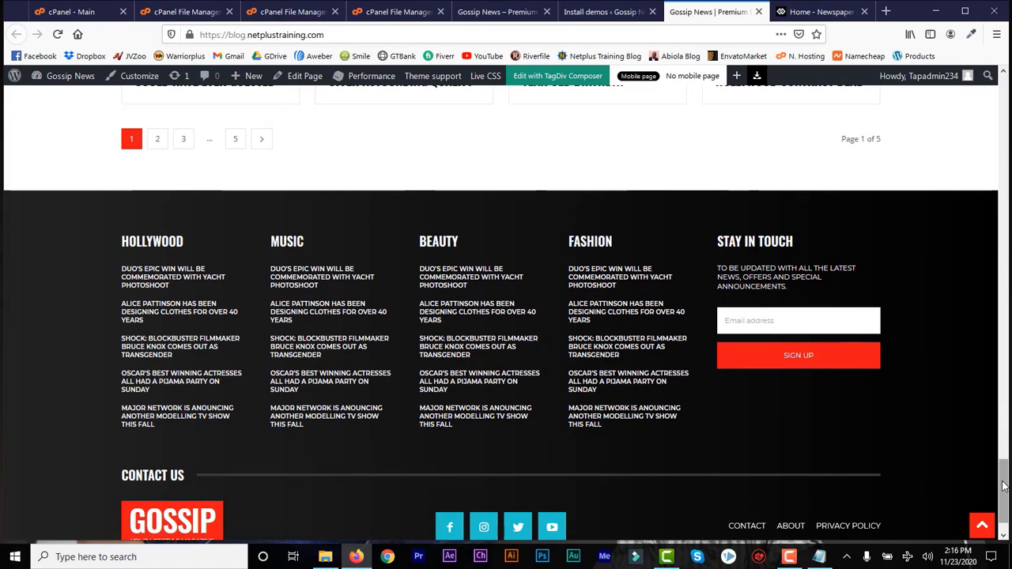
scroll(1004, 486, "down", 1)
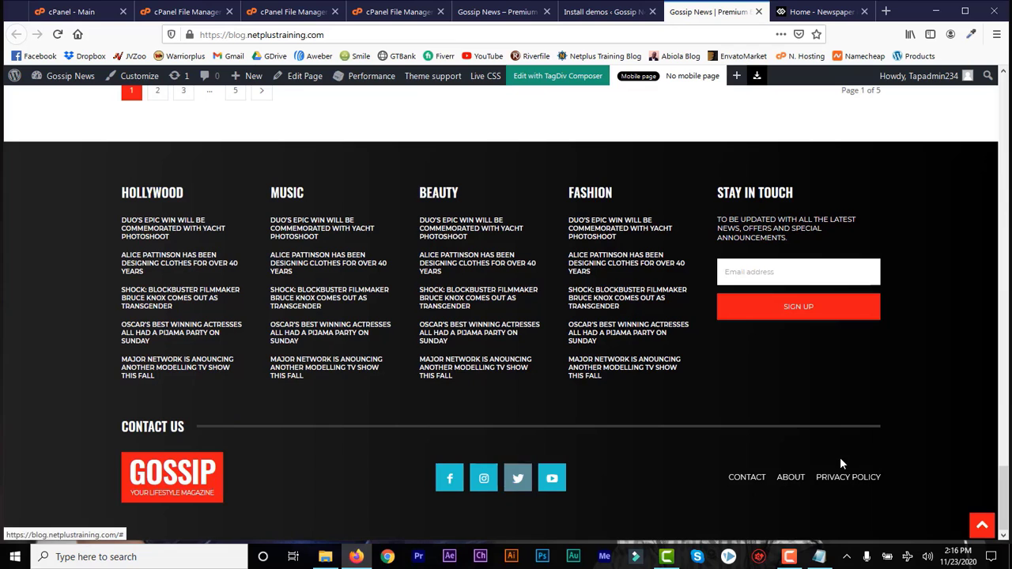
left_click_drag(1002, 474, 1004, 103)
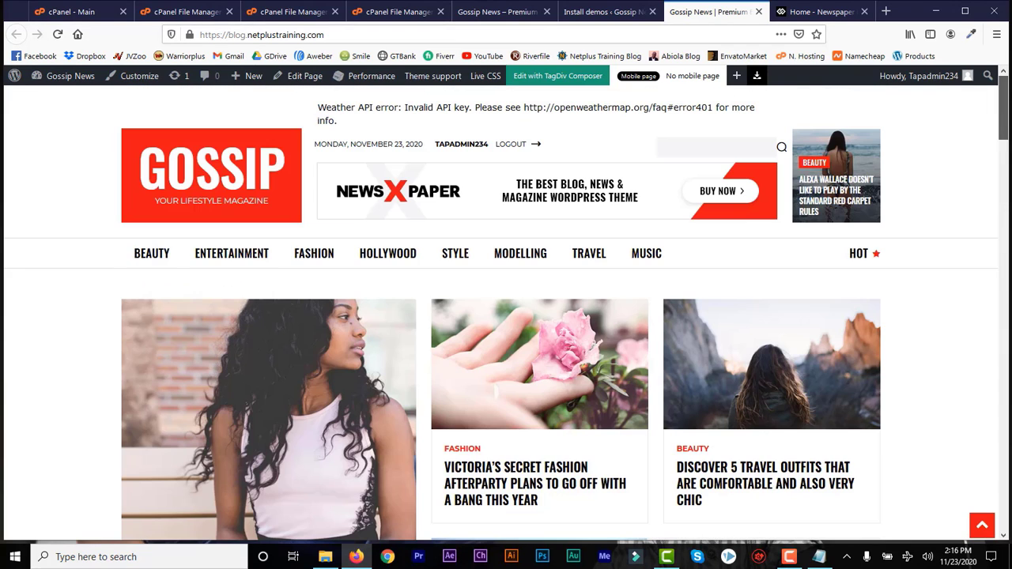
Step: Close the Gossip PRO demo preview and return to the Newspaper demo list
left_click(803, 12)
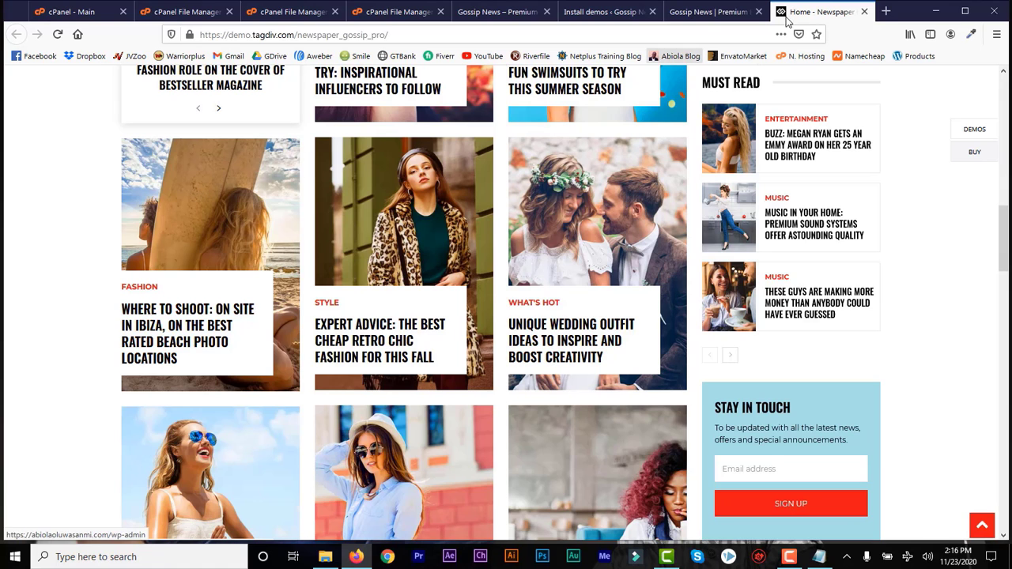
left_click(864, 11)
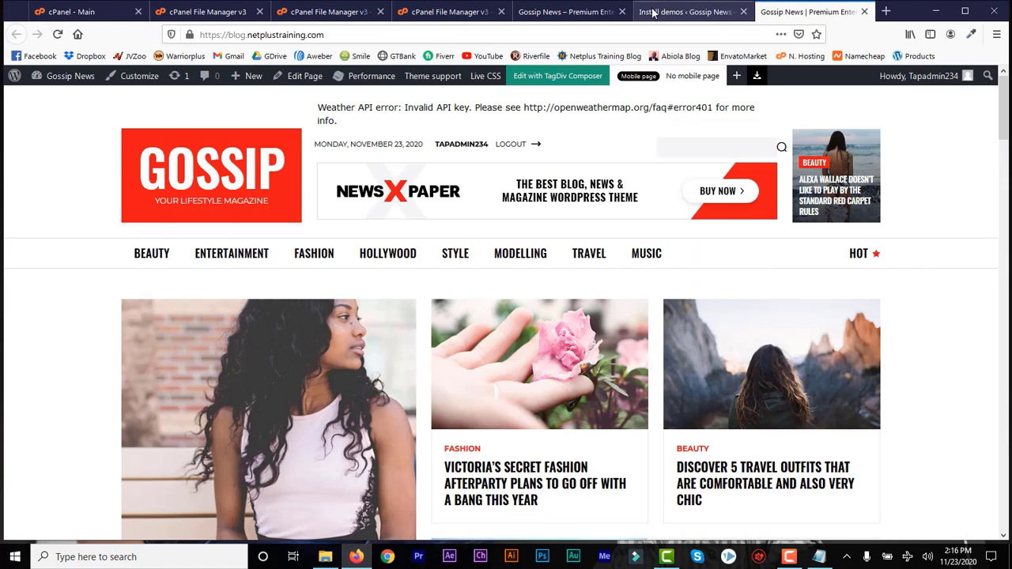
left_click(653, 14)
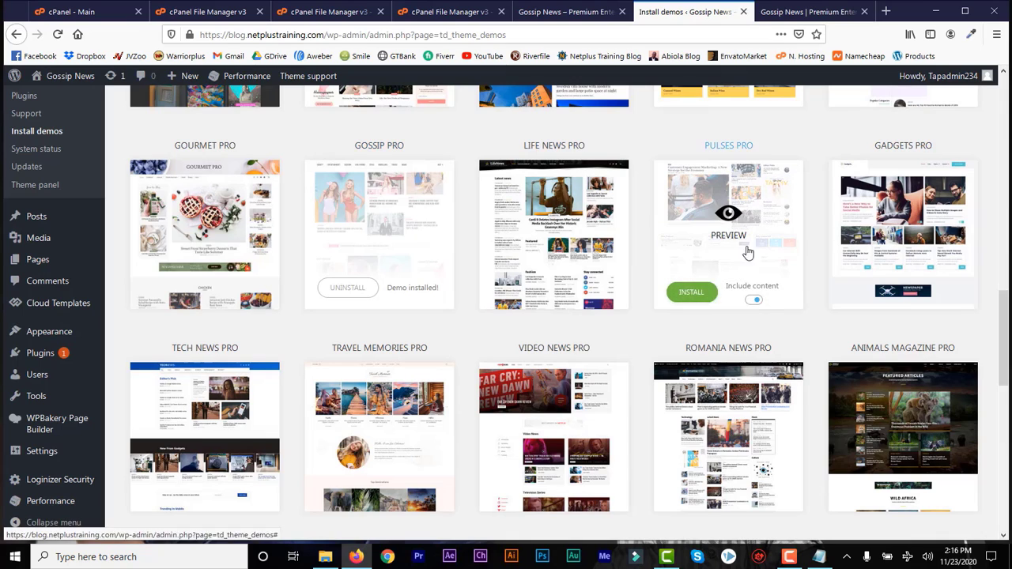
Step: Open and close the Pulses PRO demo preview, and look at the blog's live homepage again
left_click(728, 215)
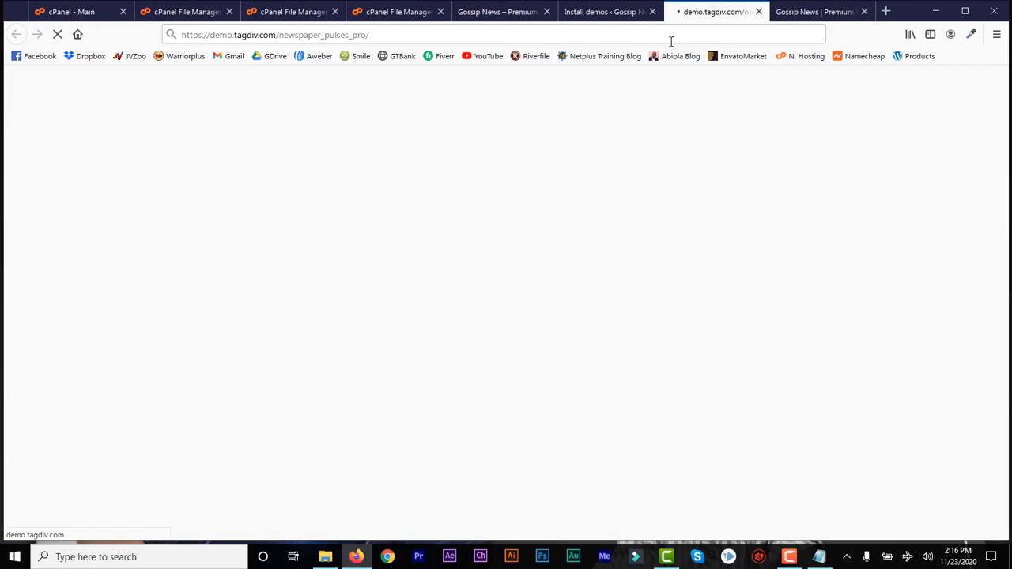
left_click(758, 11)
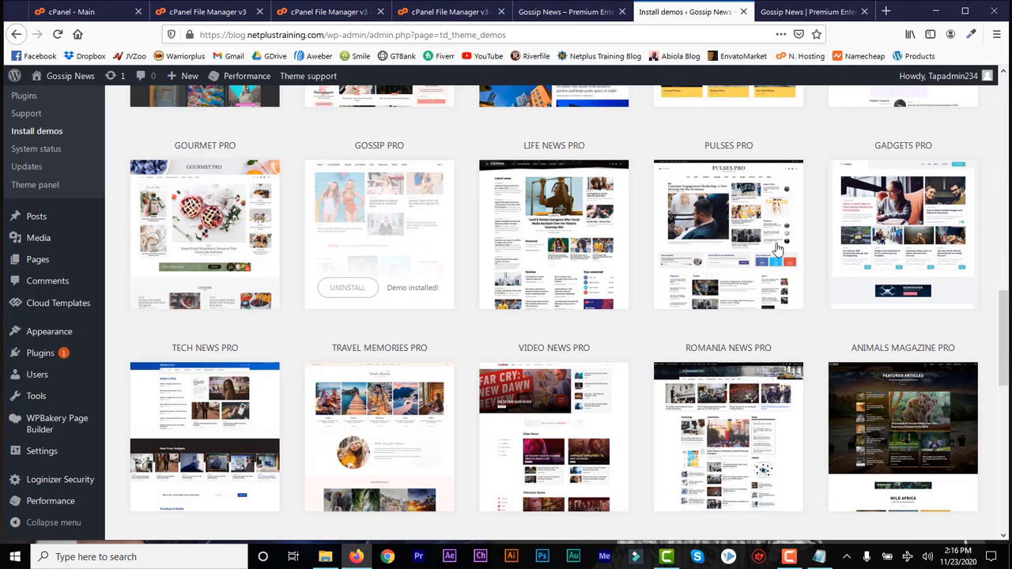
left_click(806, 12)
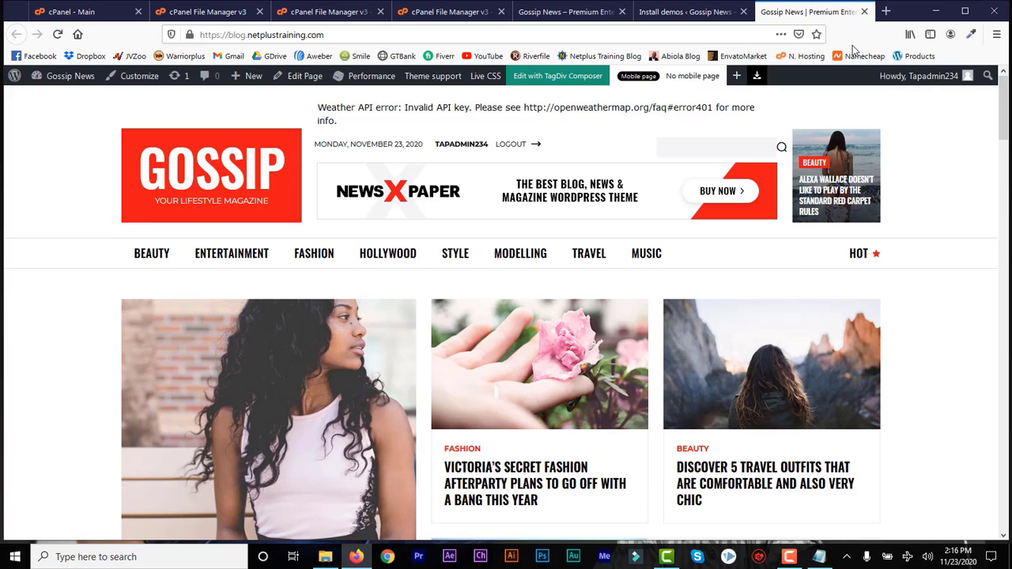
Step: Open the Newspaper theme panel and expand the Logo & Favicon settings of the header
left_click(671, 9)
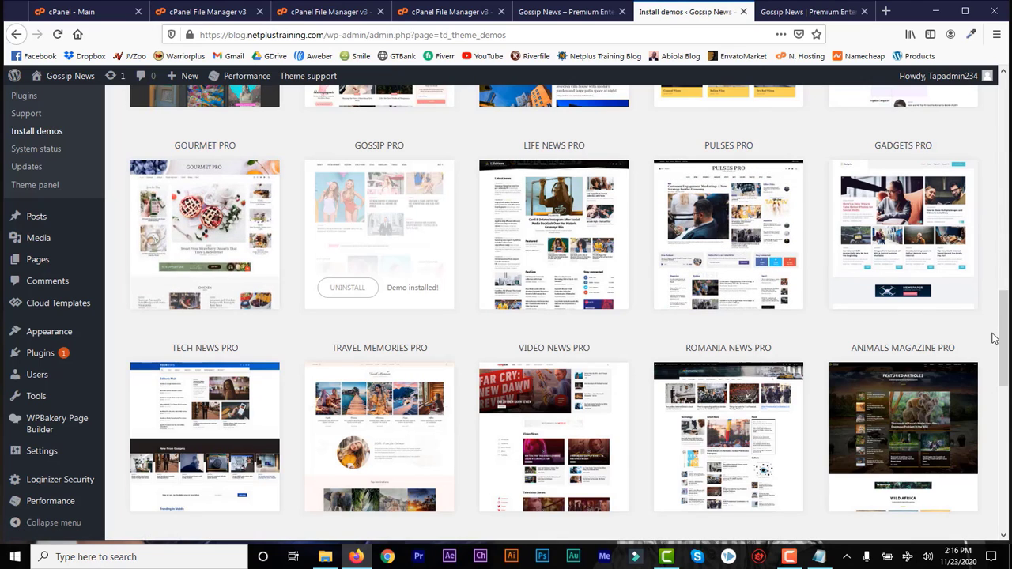
left_click_drag(1002, 338, 1000, 143)
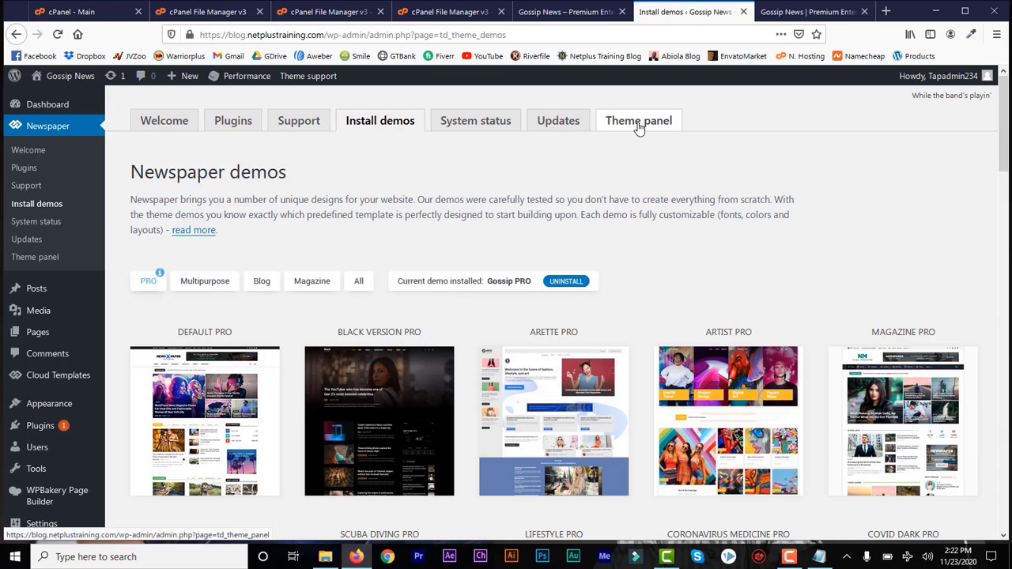
left_click(640, 128)
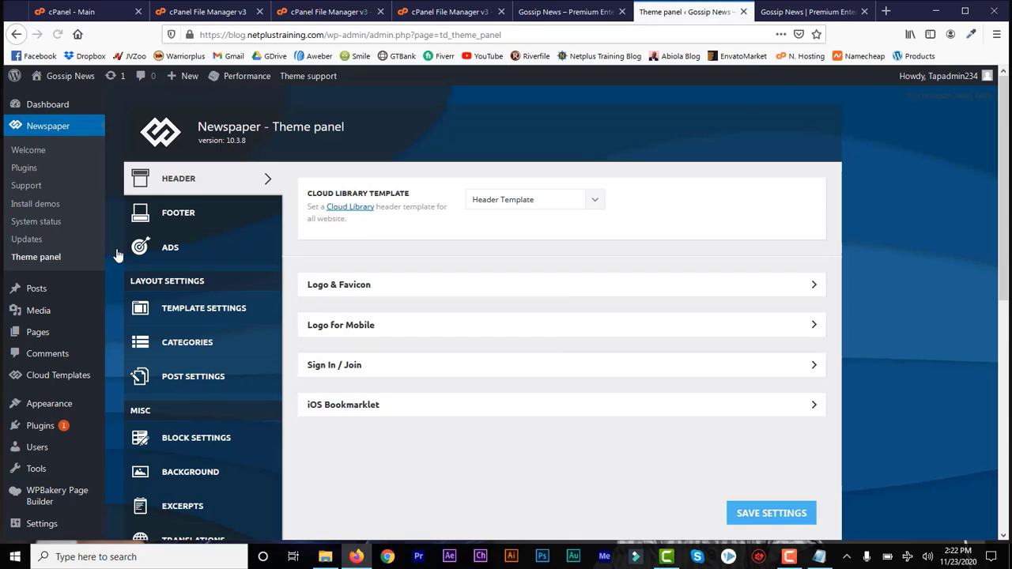
scroll(797, 182, "down", 2)
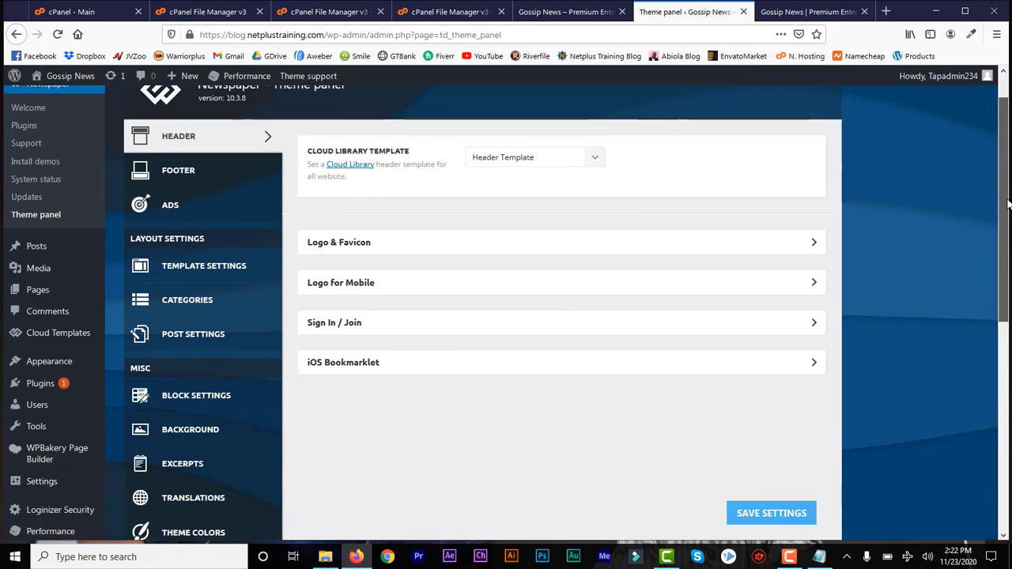
left_click(807, 208)
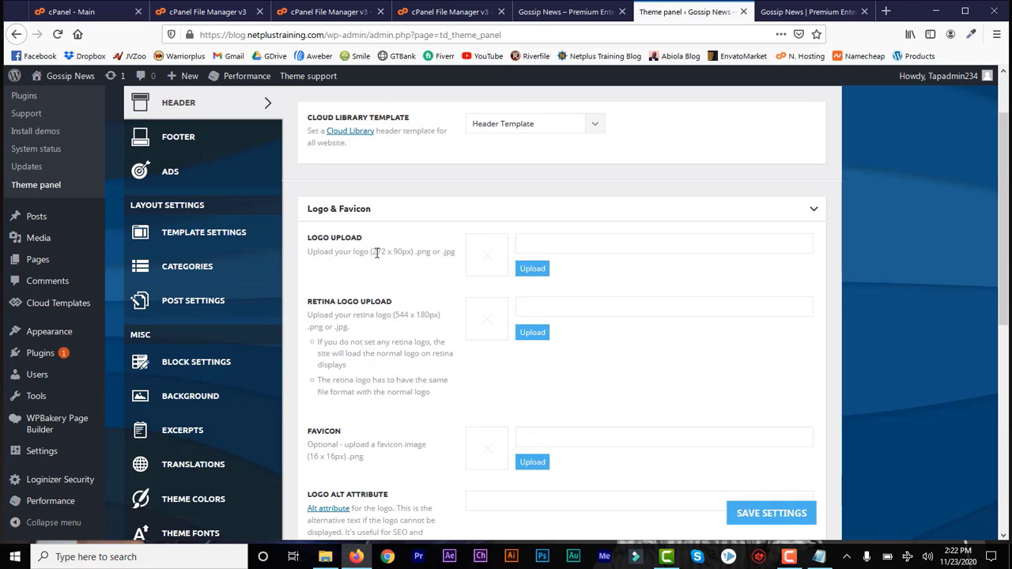
Step: Examine the required logo upload size and the remaining Logo & Favicon fields down to the text logo and tagline
left_click_drag(371, 251, 409, 254)
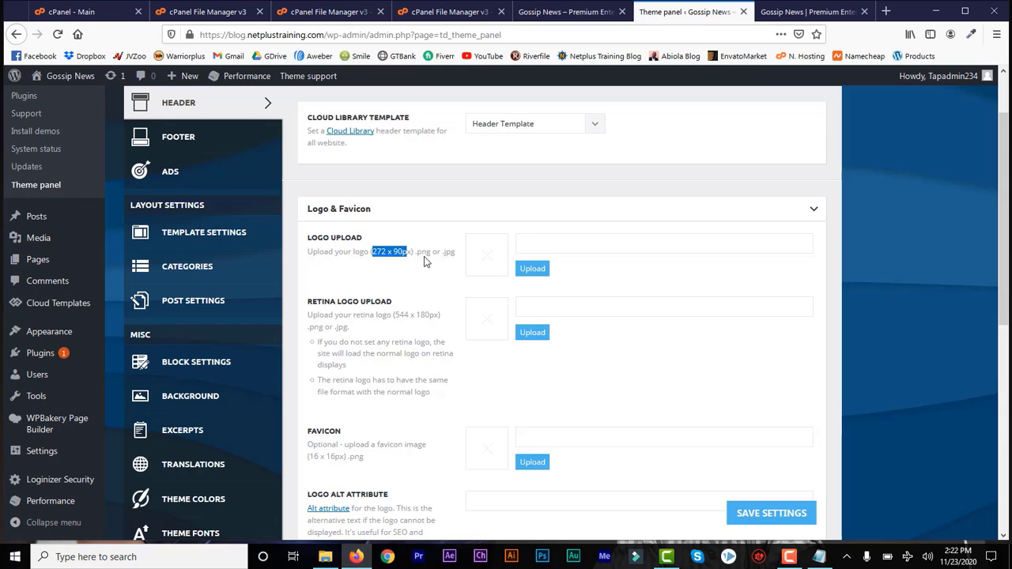
left_click(434, 254)
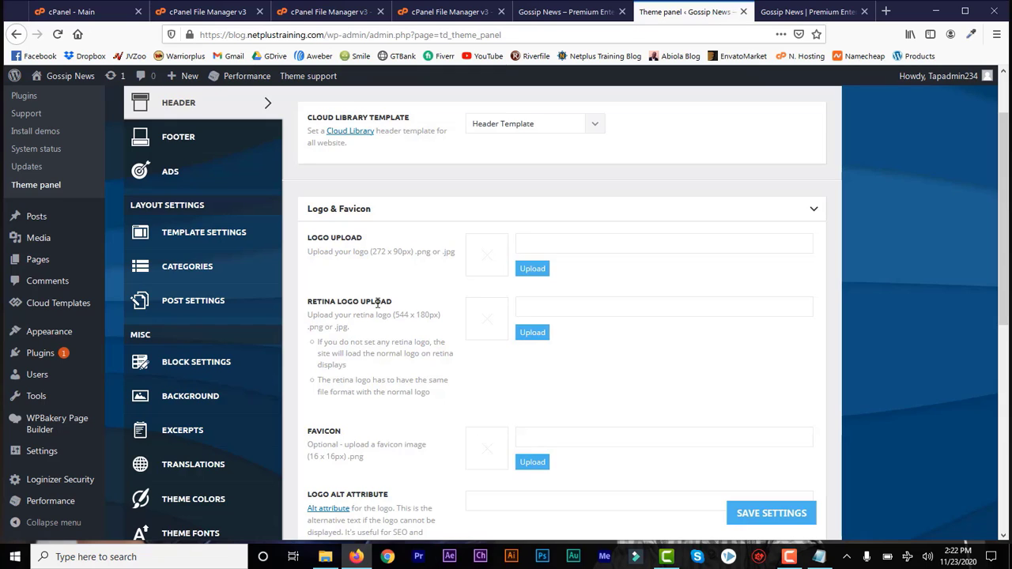
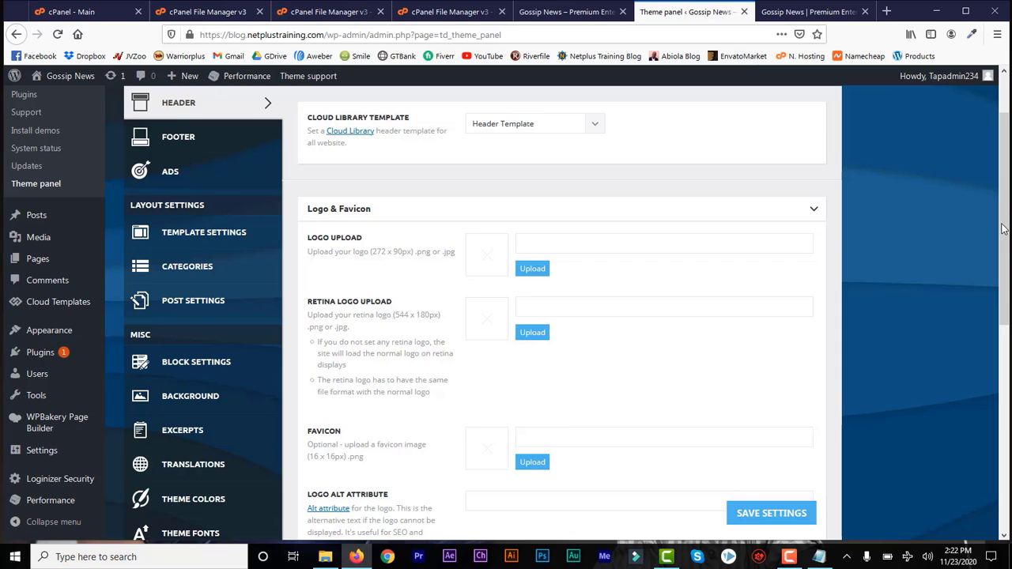
left_click_drag(1002, 228, 1004, 403)
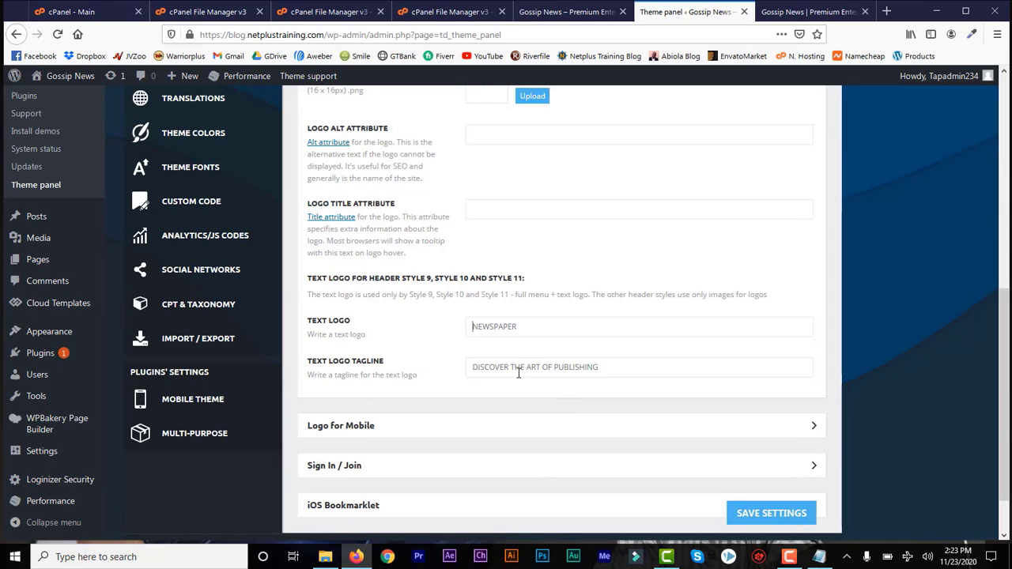
Step: Expand the Logo for Mobile settings, open the upload dialog for the mobile logo and close it without choosing a file
left_click(808, 428)
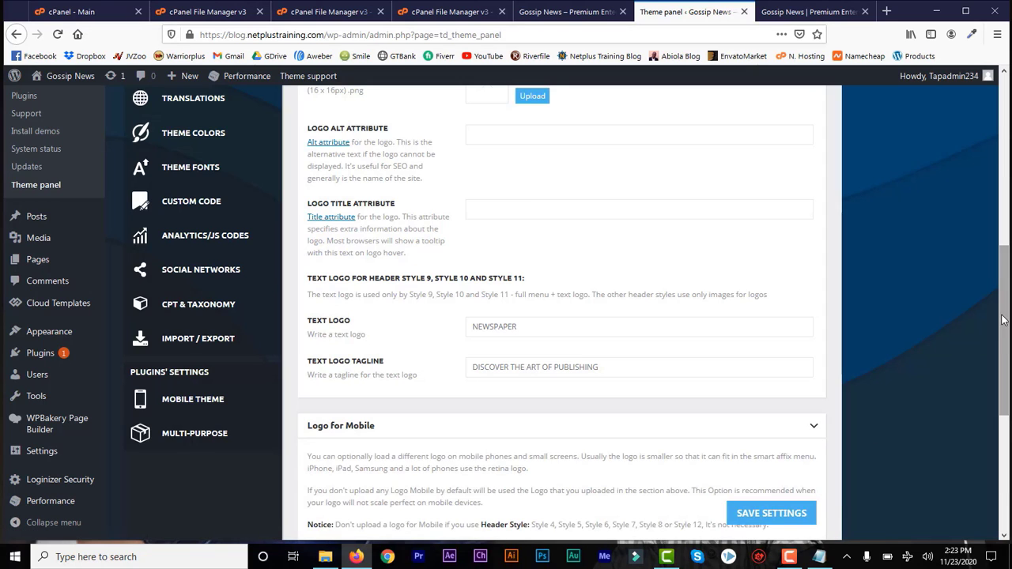
scroll(1002, 343, "down", 3)
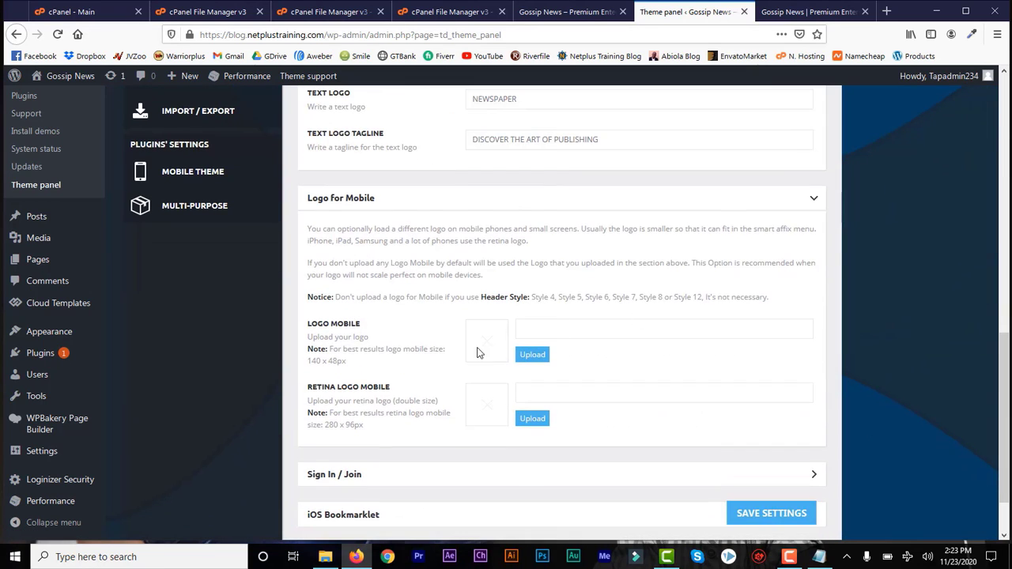
left_click(532, 356)
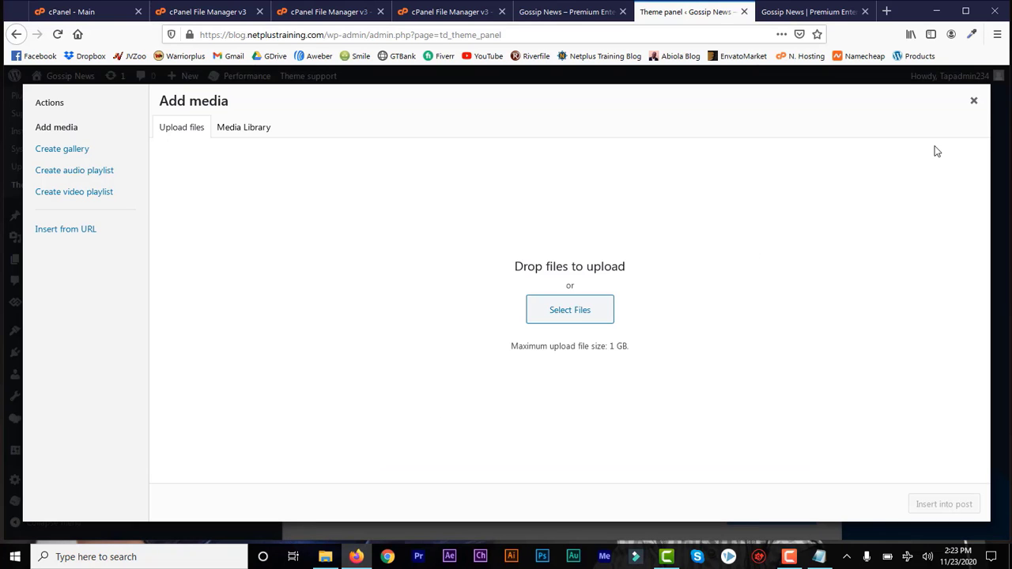
left_click(975, 102)
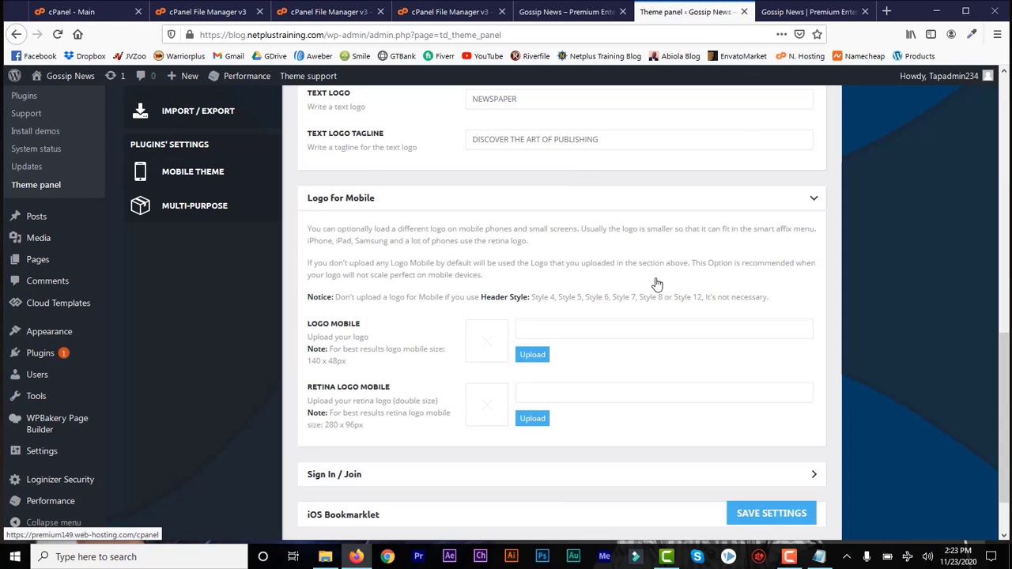
Step: Enable Show Sign In / Join in the header settings and look at the header of the live homepage
left_click(812, 475)
scroll(1006, 364, "down", 2)
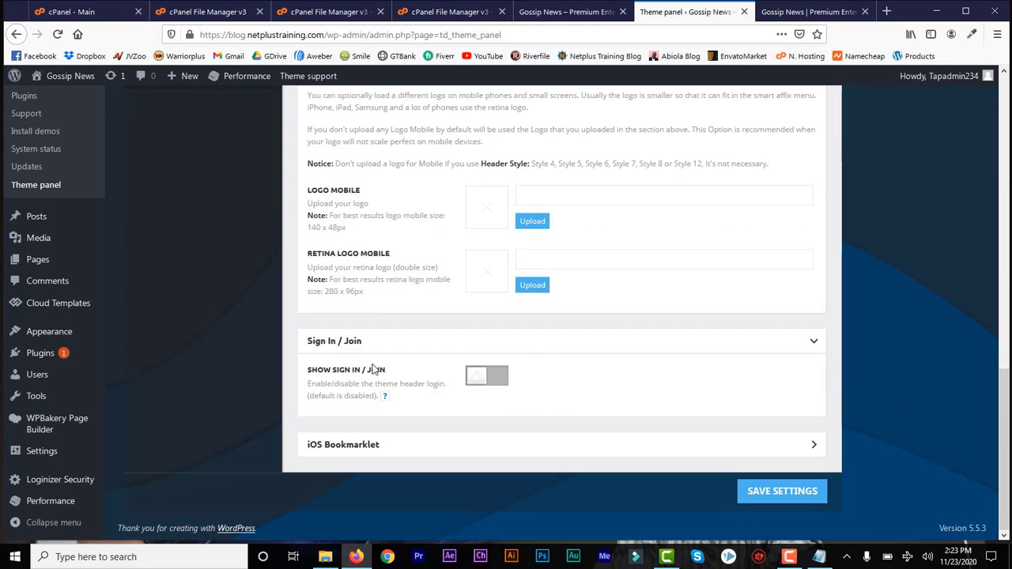
left_click(494, 380)
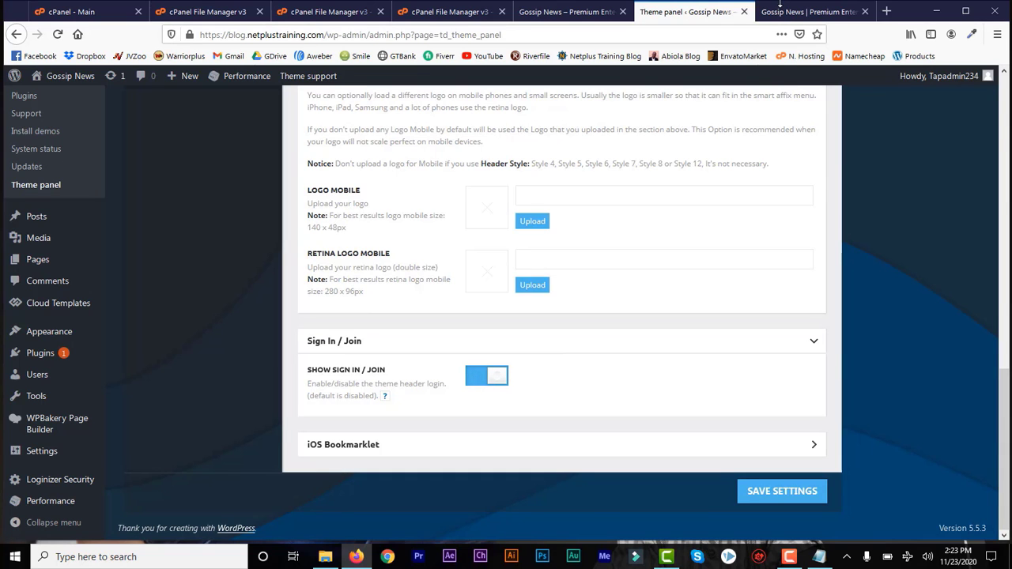
left_click(784, 11)
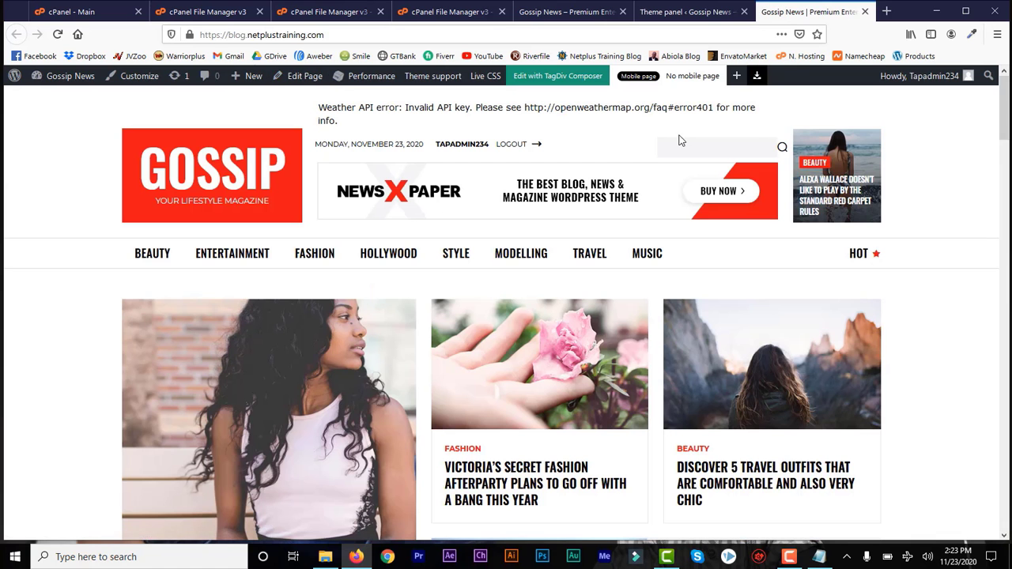
left_click(684, 14)
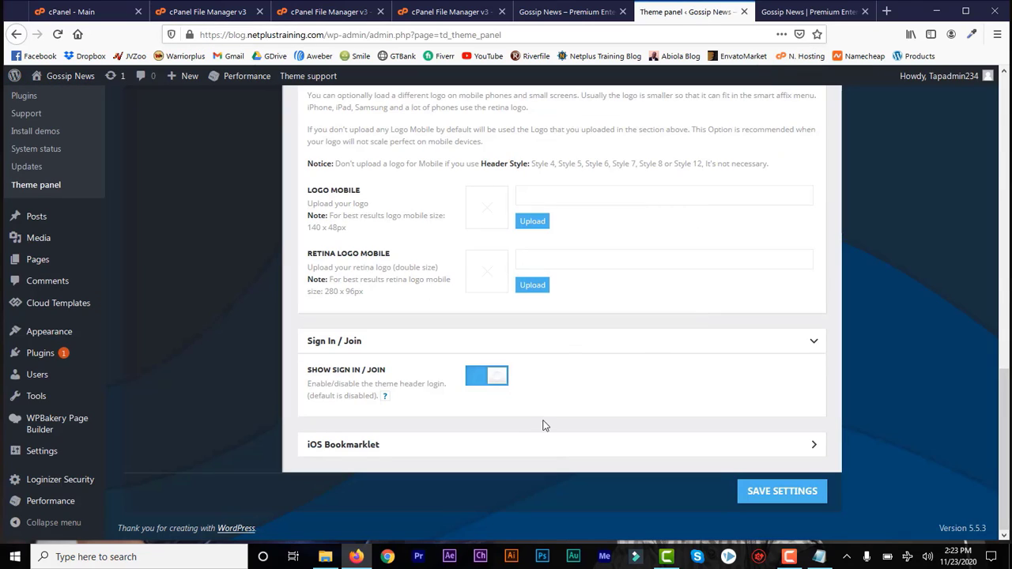
Step: Expand the iOS Bookmarklet settings, review the icon upload fields, and save the theme settings
left_click(761, 452)
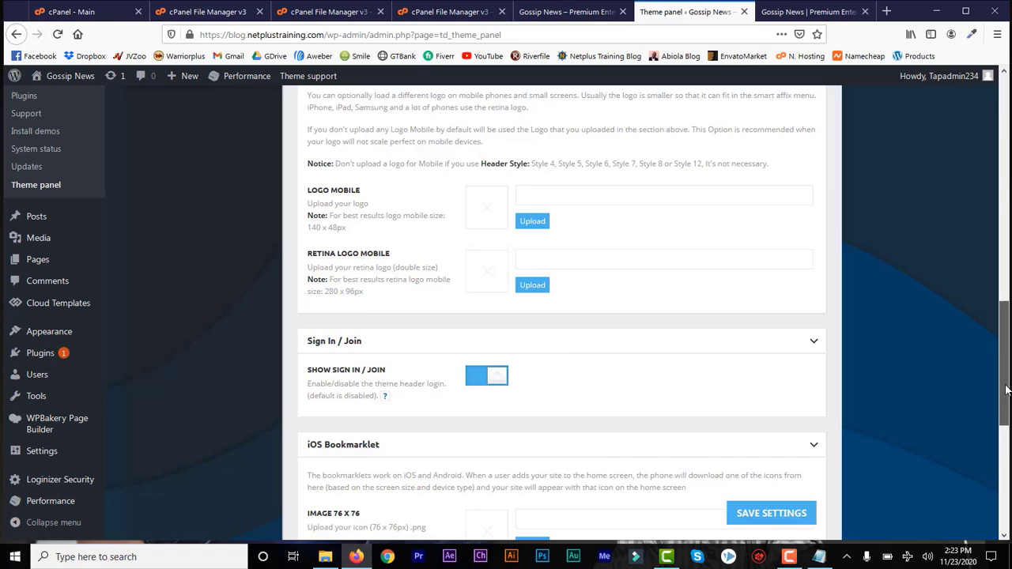
scroll(1003, 364, "down", 5)
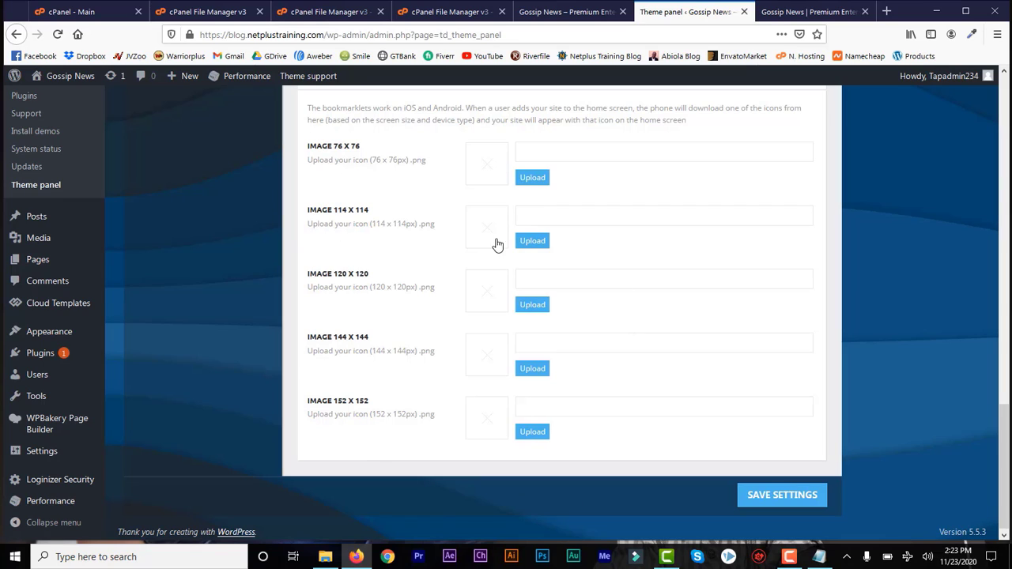
left_click(773, 497)
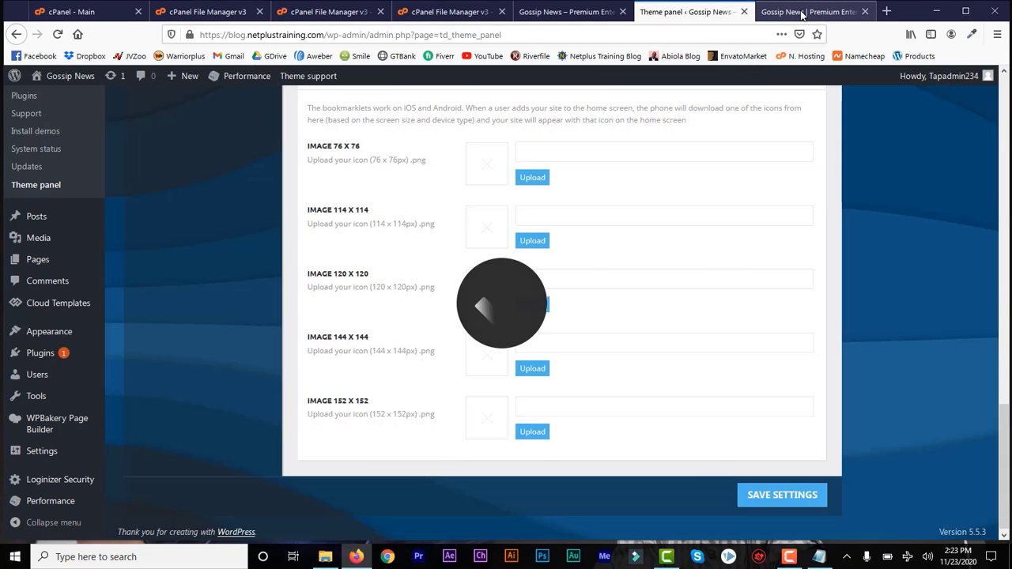
Step: Reload the live homepage to check the login area in its header, and return to the theme panel
left_click(803, 14)
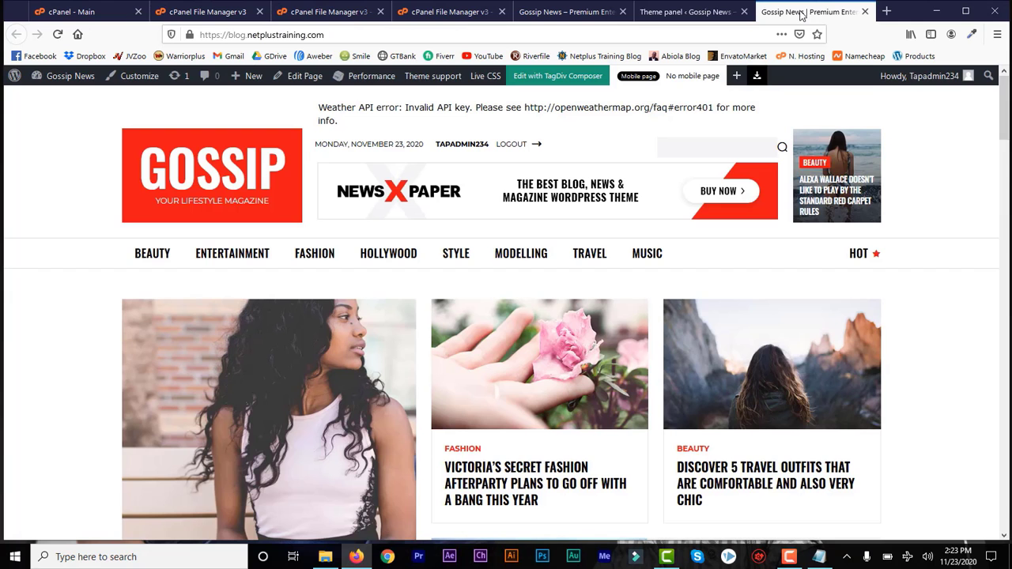
left_click(57, 37)
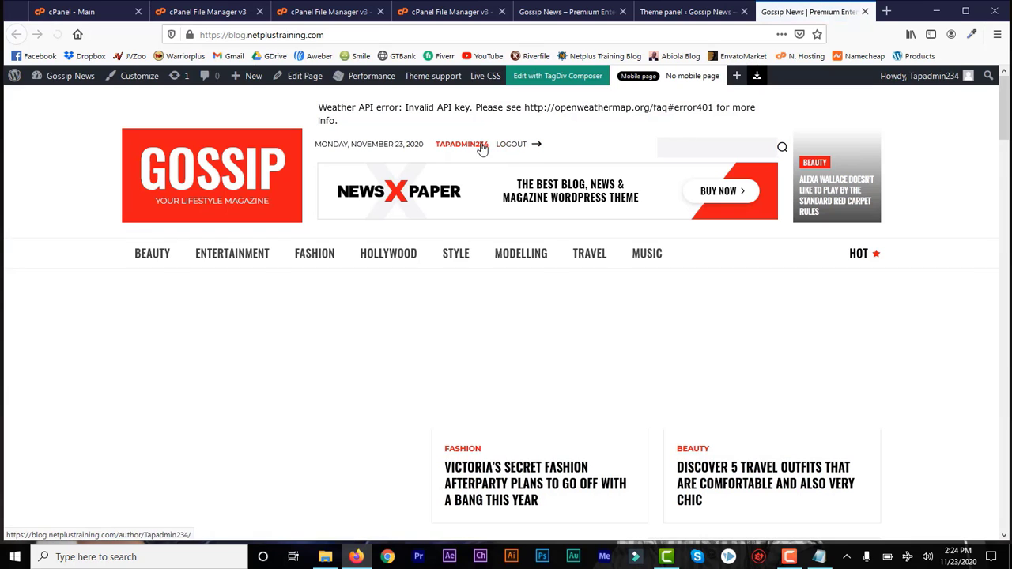
left_click(682, 11)
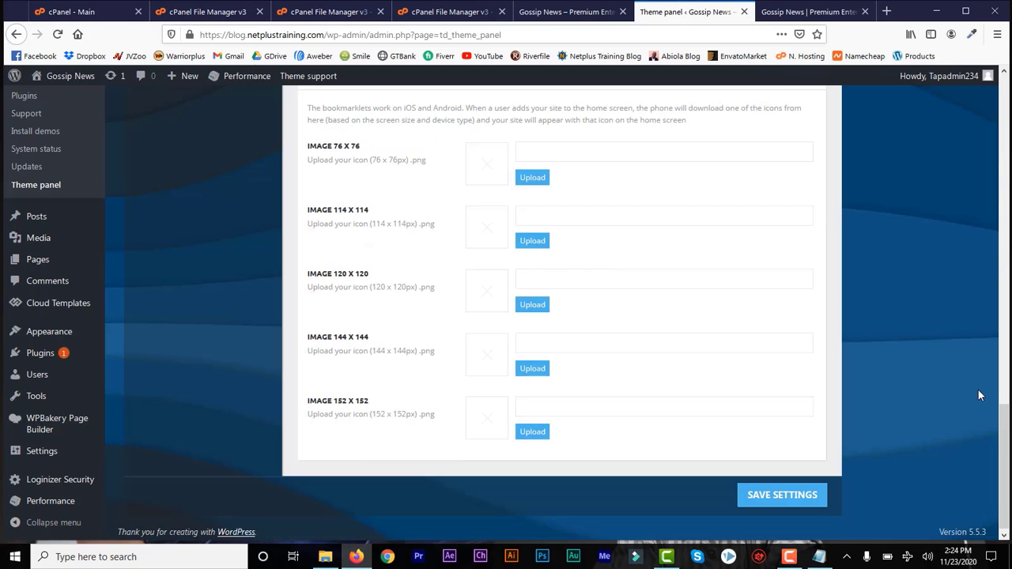
Step: Examine the header's Cloud Library template options and the top area of the live homepage
left_click_drag(1004, 463, 1004, 107)
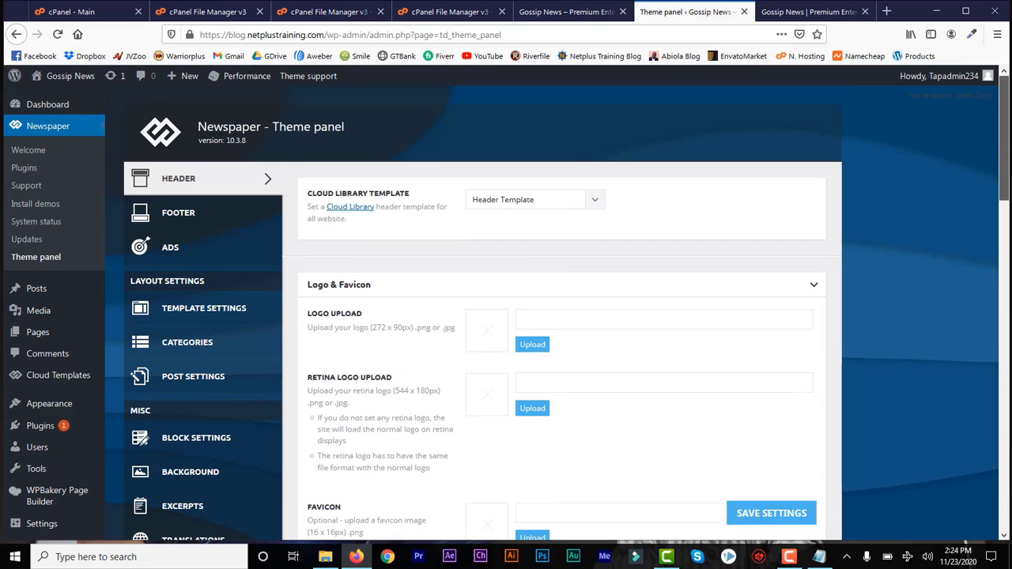
left_click(181, 219)
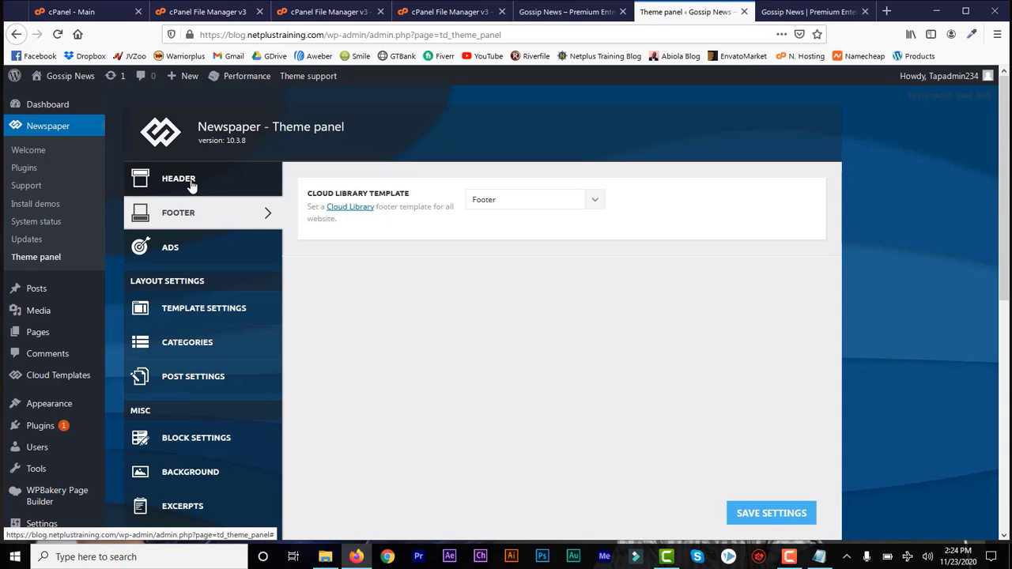
left_click(190, 182)
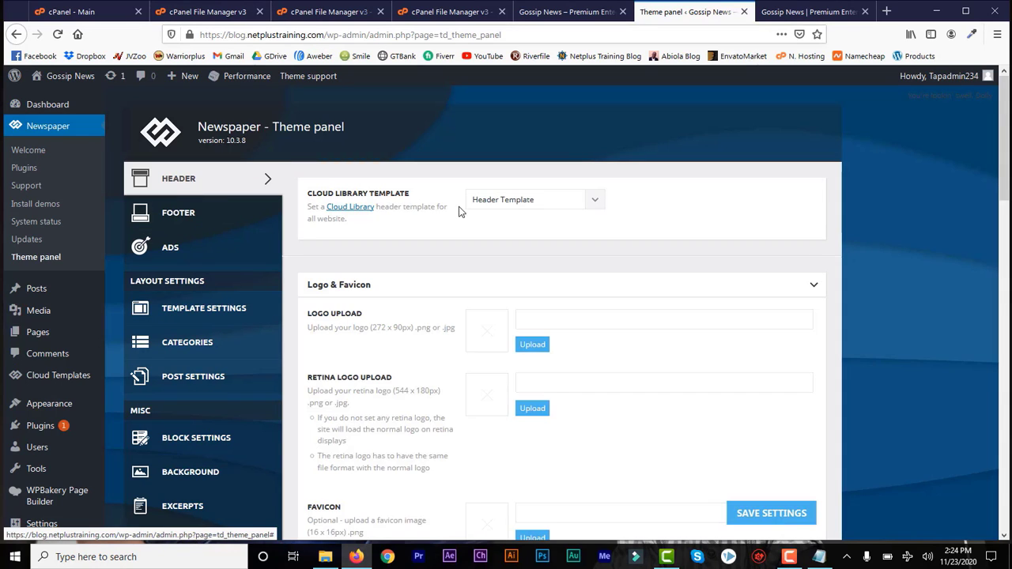
left_click(592, 203)
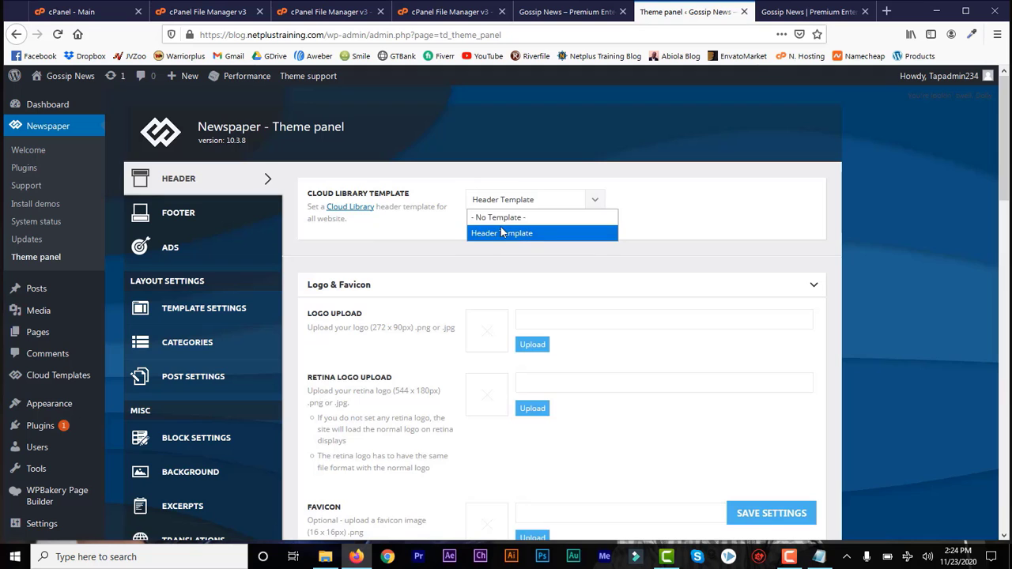
left_click(788, 13)
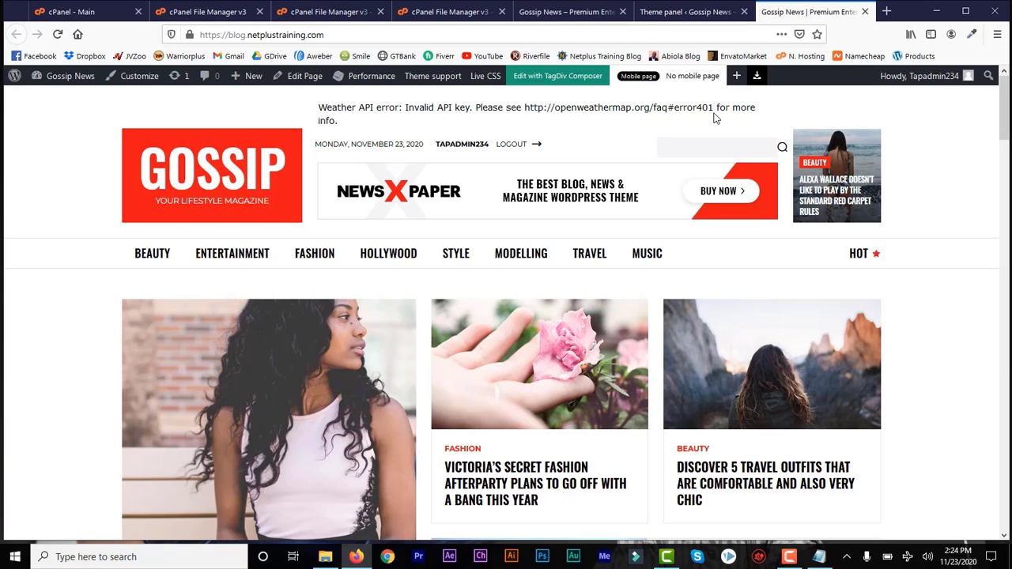
left_click_drag(716, 108, 645, 106)
left_click(645, 106)
left_click(678, 12)
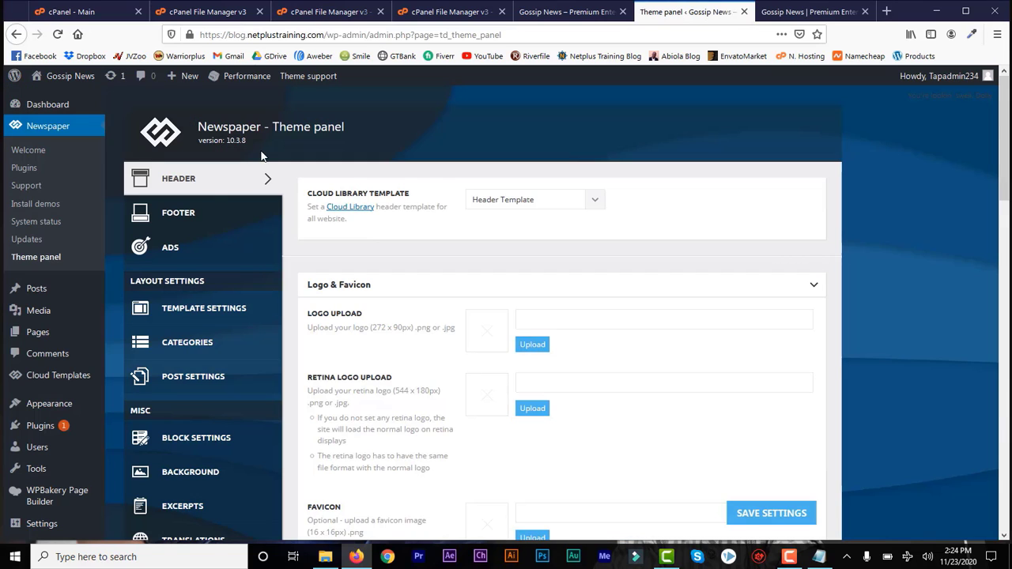
Step: View the footer's Cloud Library template options and compare them with the footer of the live homepage
left_click(193, 218)
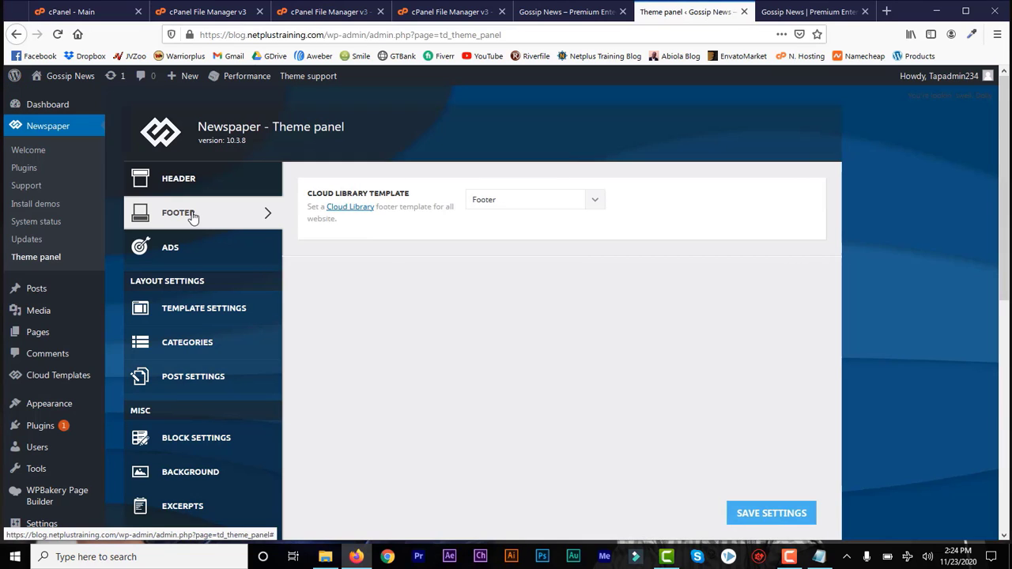
left_click(593, 202)
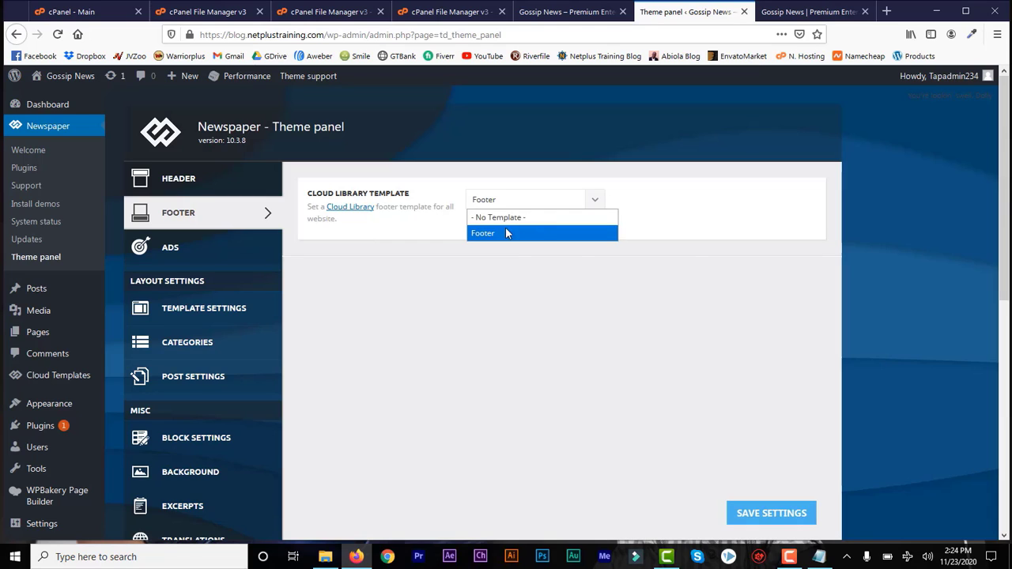
left_click(605, 346)
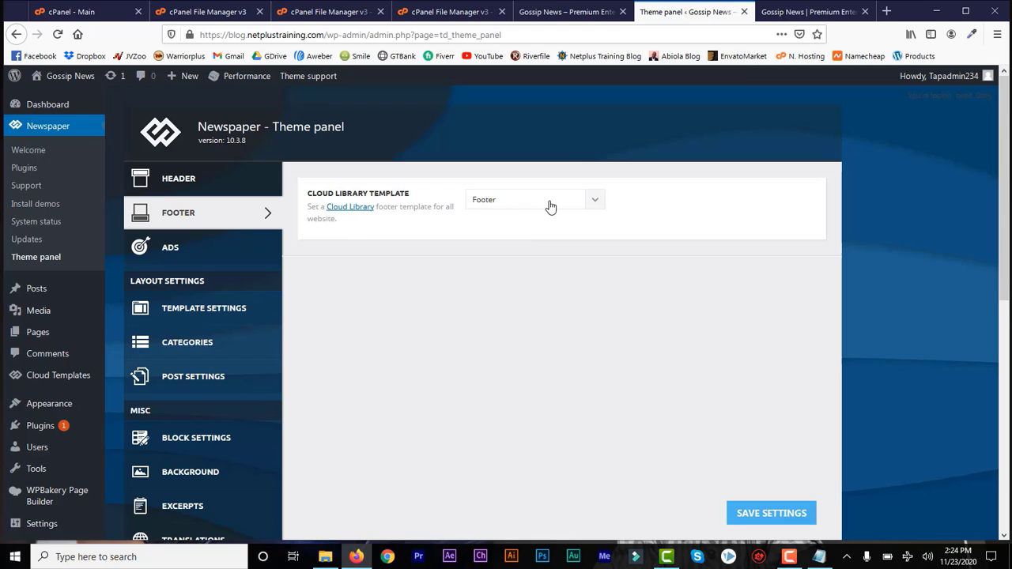
left_click(814, 11)
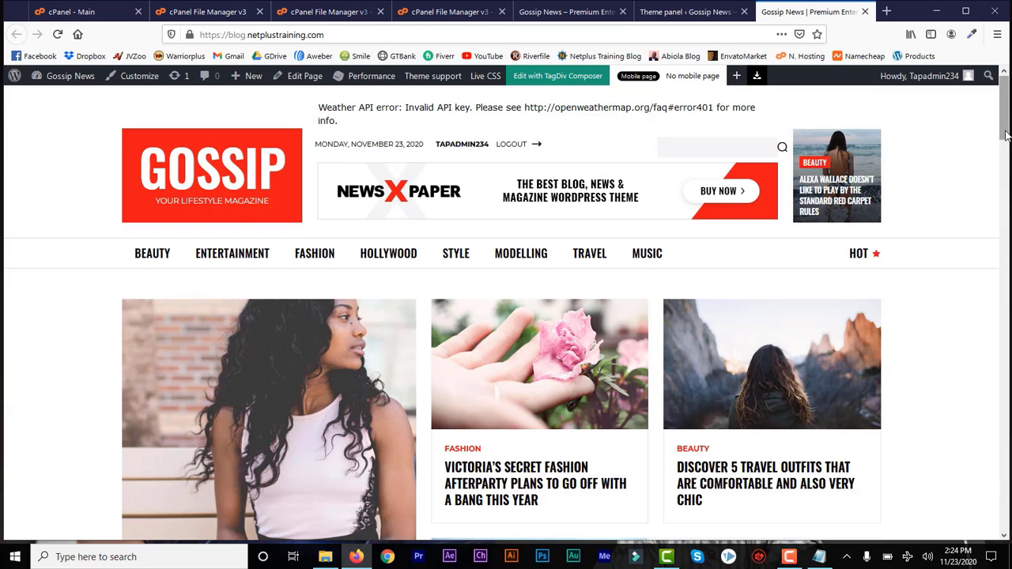
left_click_drag(1005, 136, 998, 486)
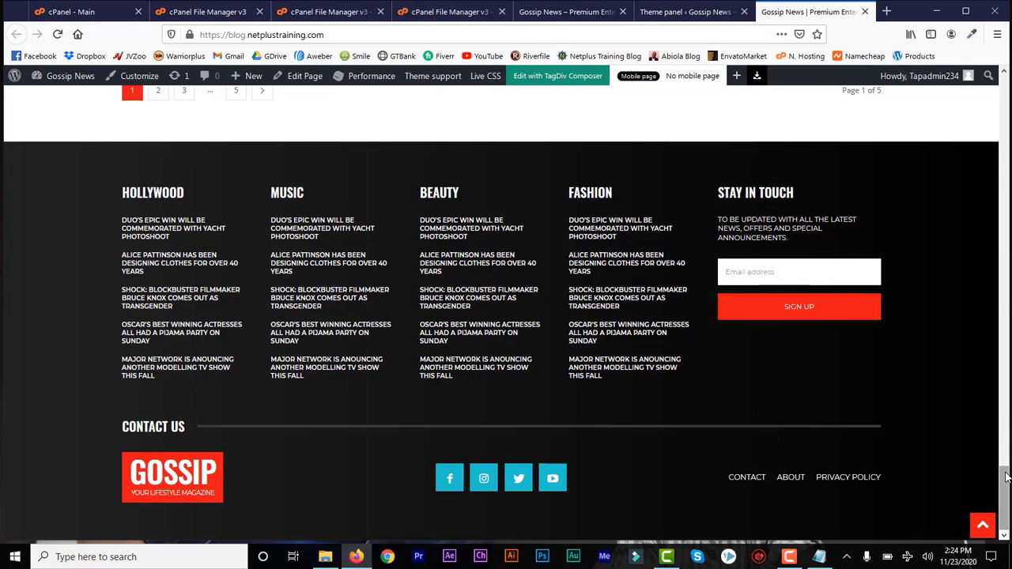
left_click(669, 14)
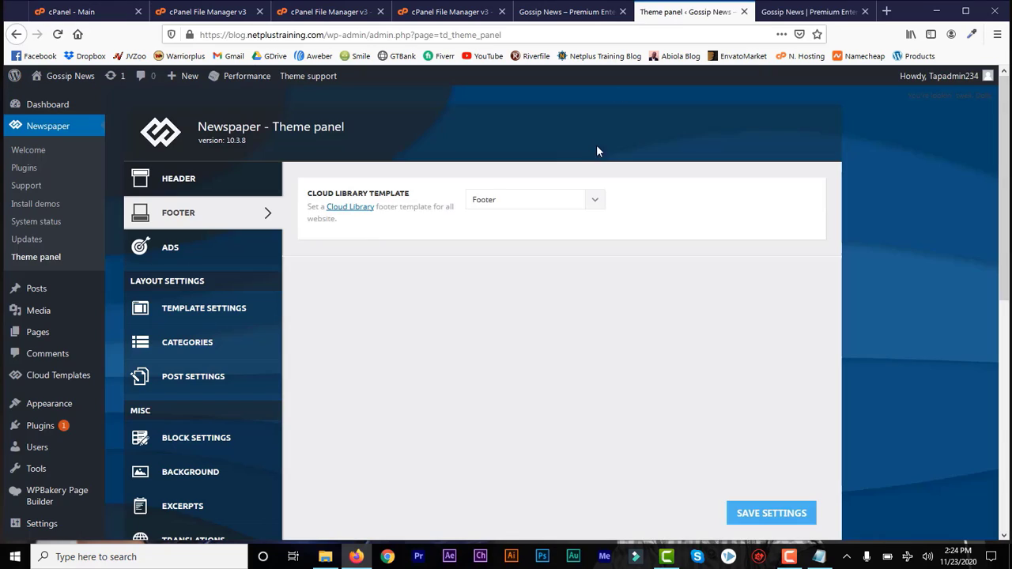
Step: Recheck the footer template choices and the remaining theme panel sections, and view the live homepage's footer and header again
left_click(592, 202)
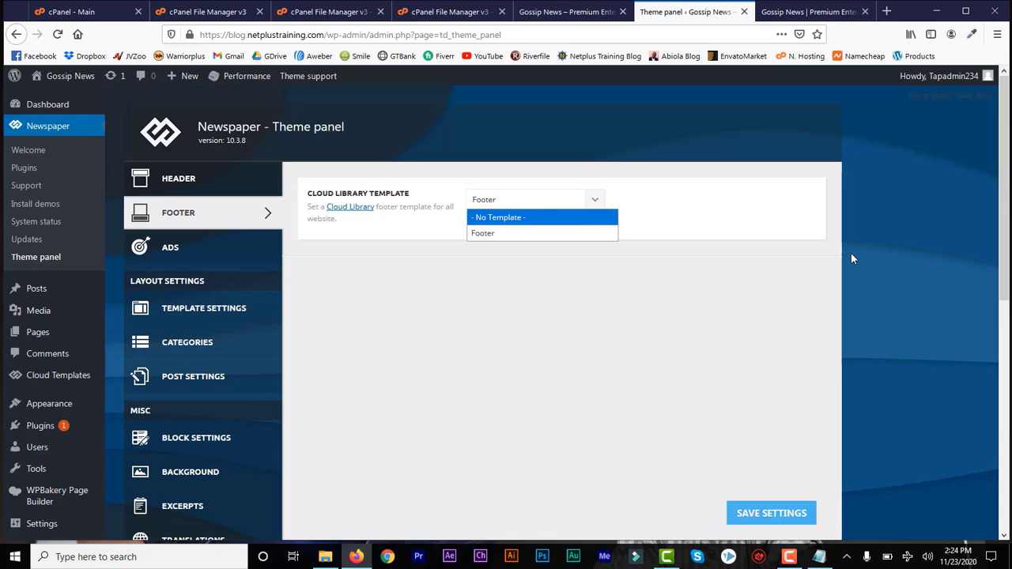
left_click_drag(1004, 203, 1000, 286)
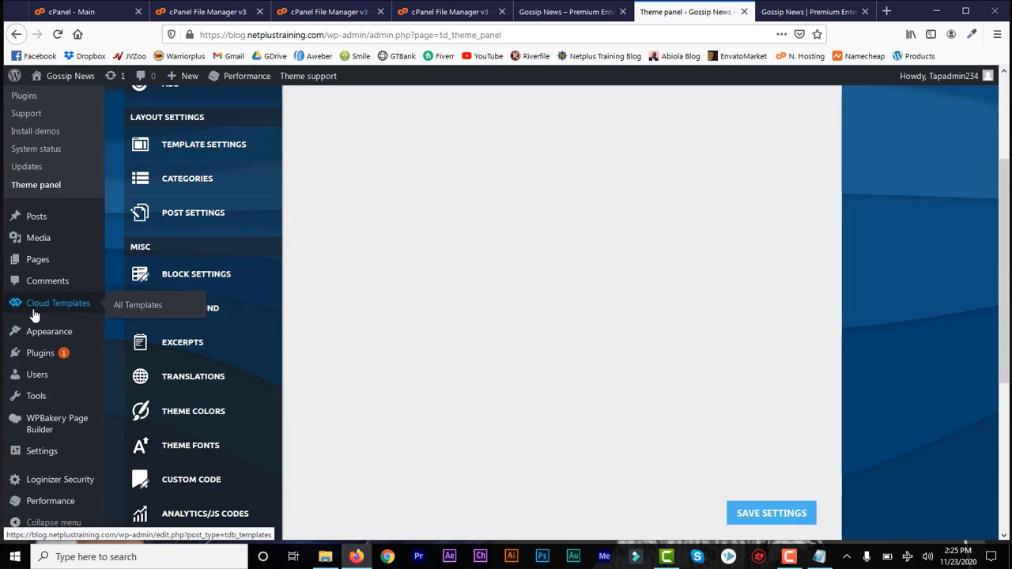
left_click(808, 14)
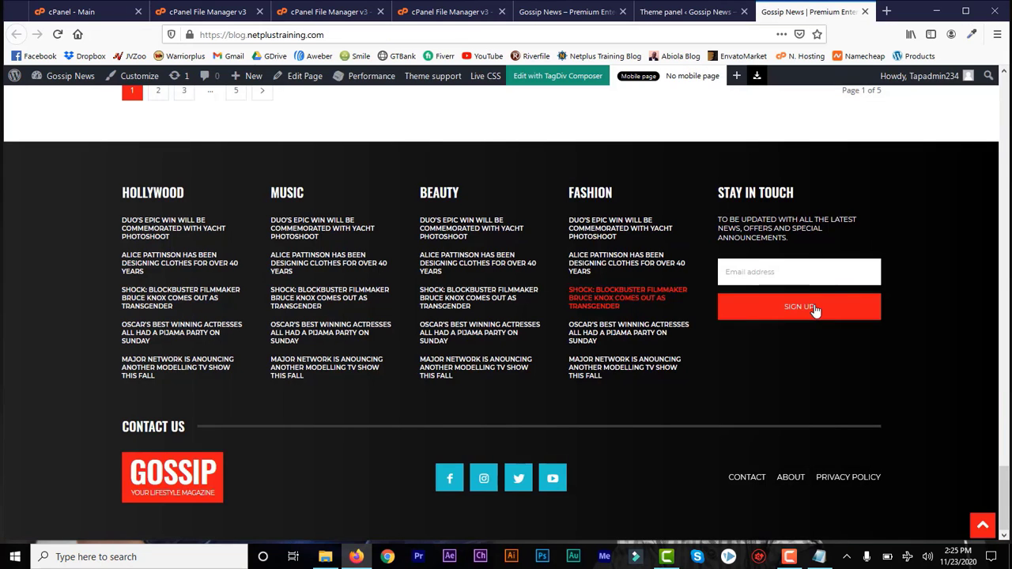
left_click_drag(1007, 496, 1005, 106)
left_click(684, 14)
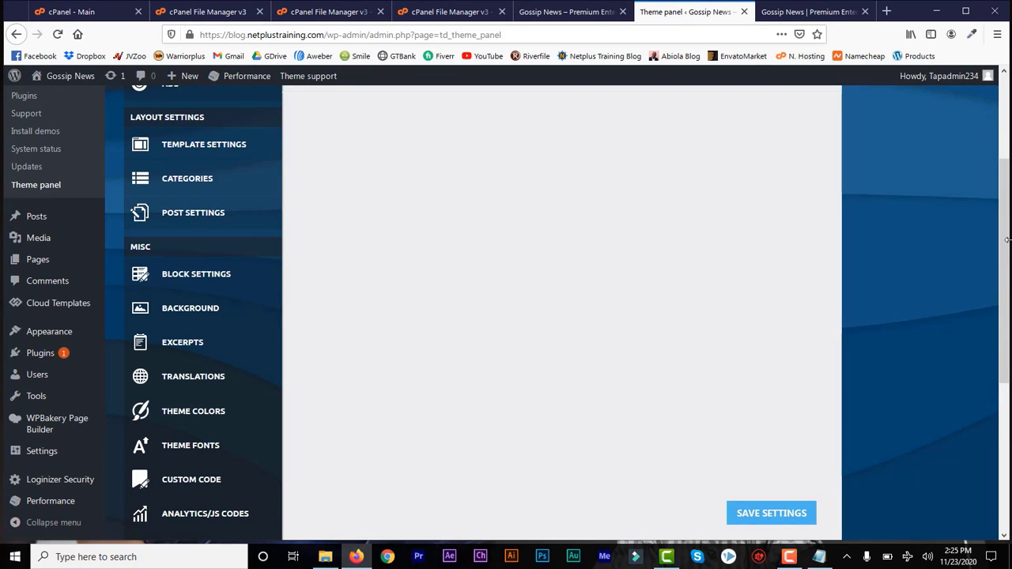
Step: Open the Template Settings and review the listed WordPress templates down to the post formats archive template
scroll(799, 473, "up", 1)
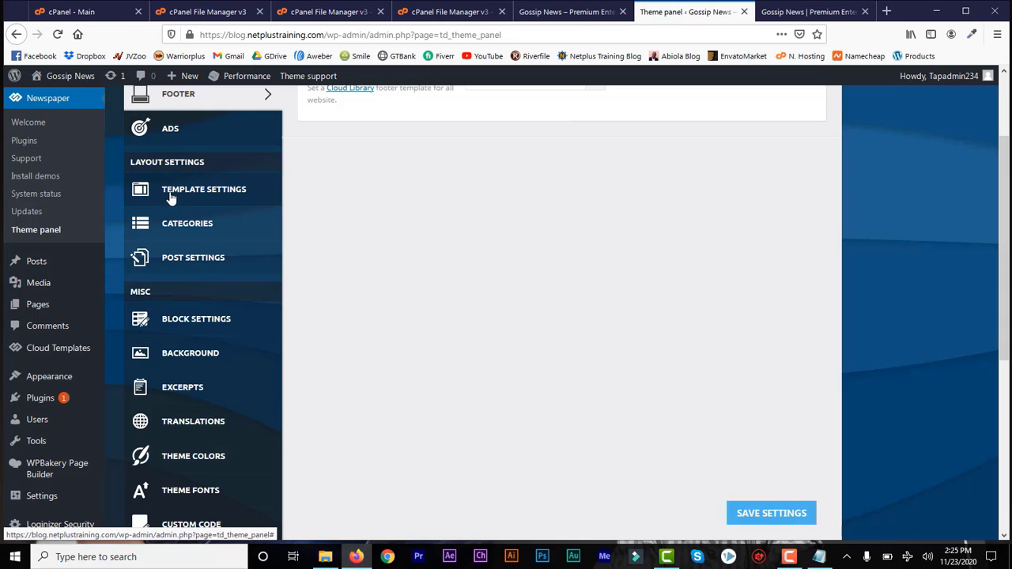
left_click(208, 194)
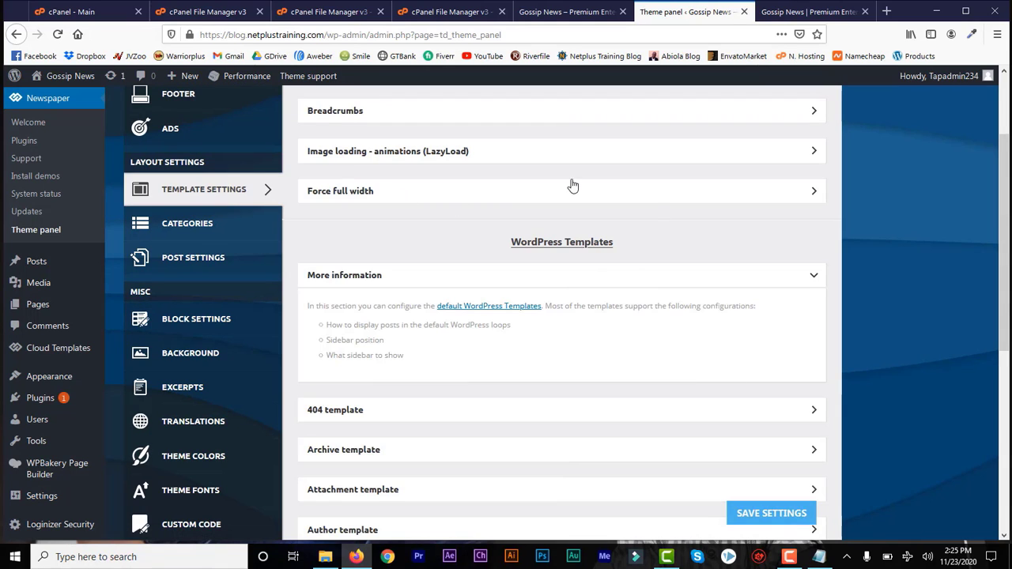
scroll(822, 239, "down", 4)
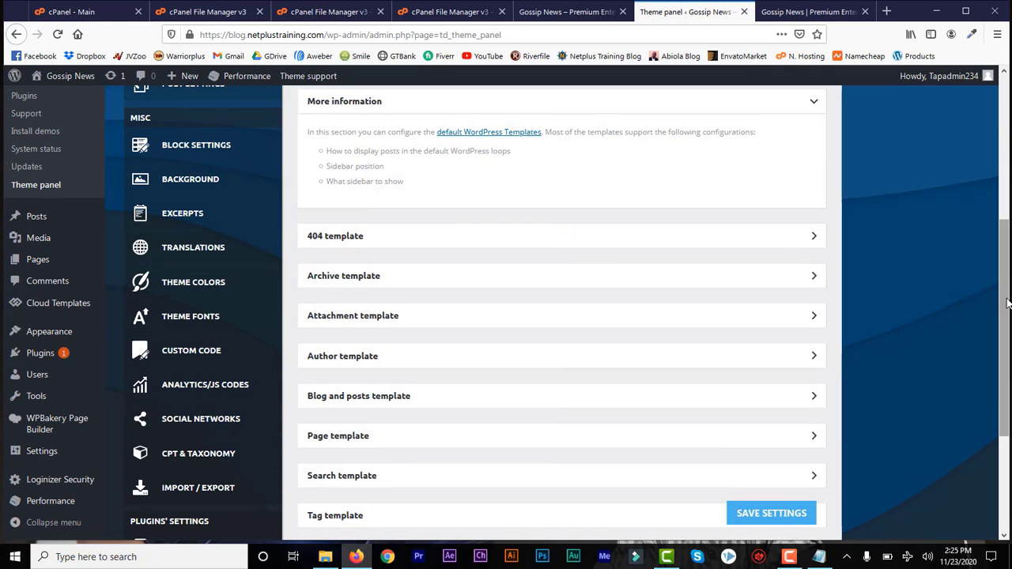
scroll(1006, 302, "down", 3)
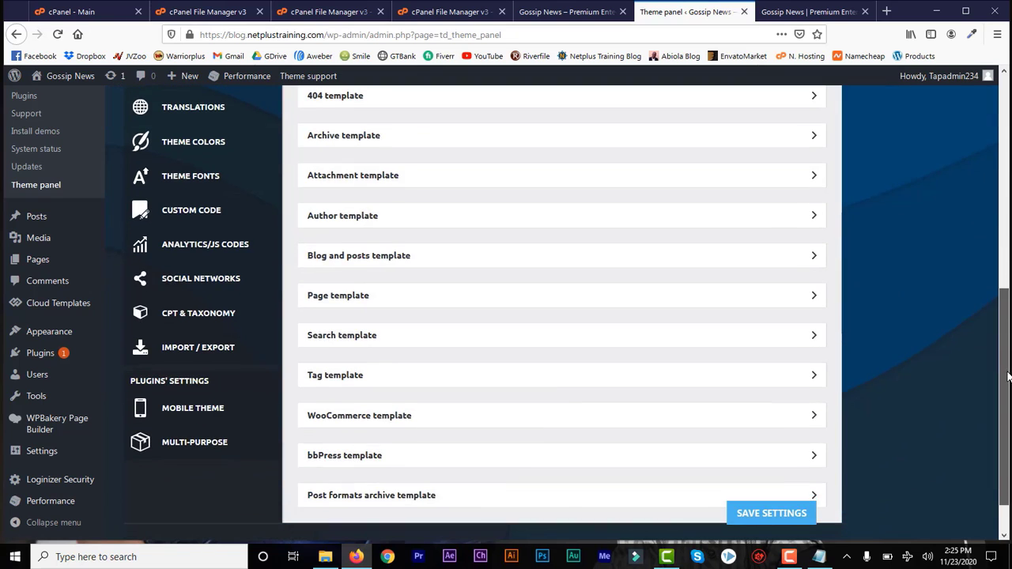
Step: Open the theme's Social Networks settings and check the social icons in the live homepage's footer
left_click(209, 280)
left_click(806, 11)
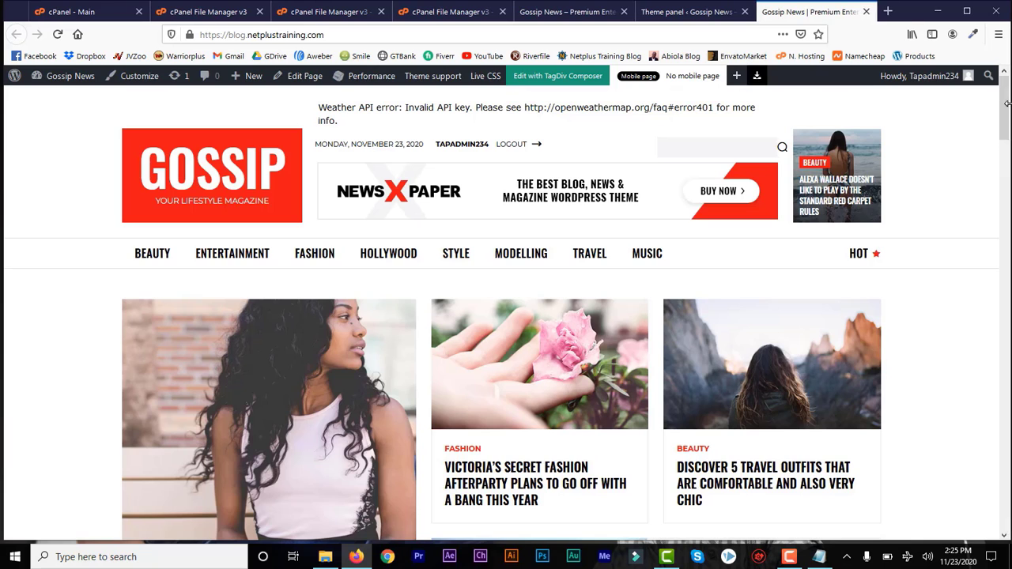
left_click_drag(1007, 115, 1003, 514)
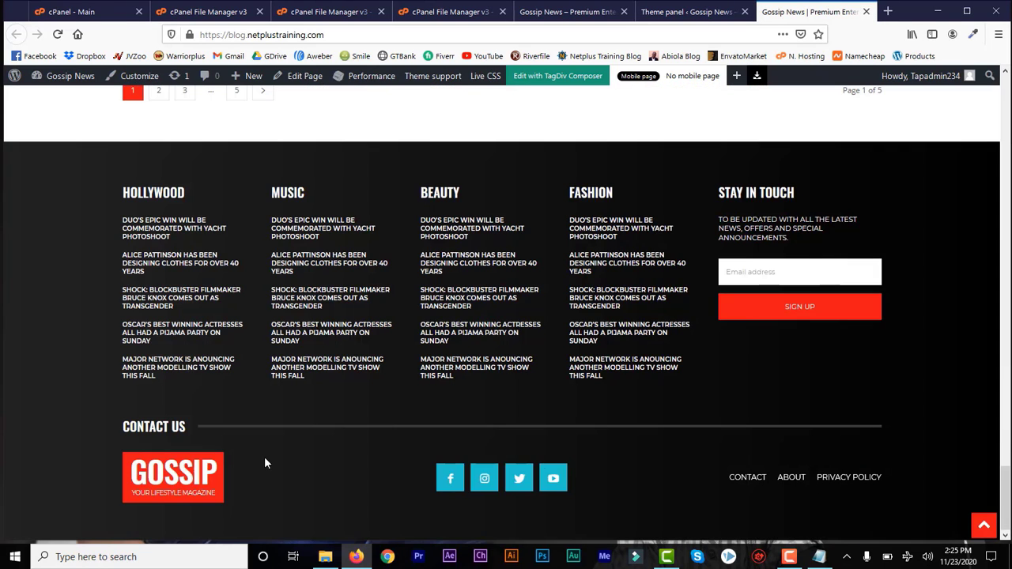
left_click(672, 13)
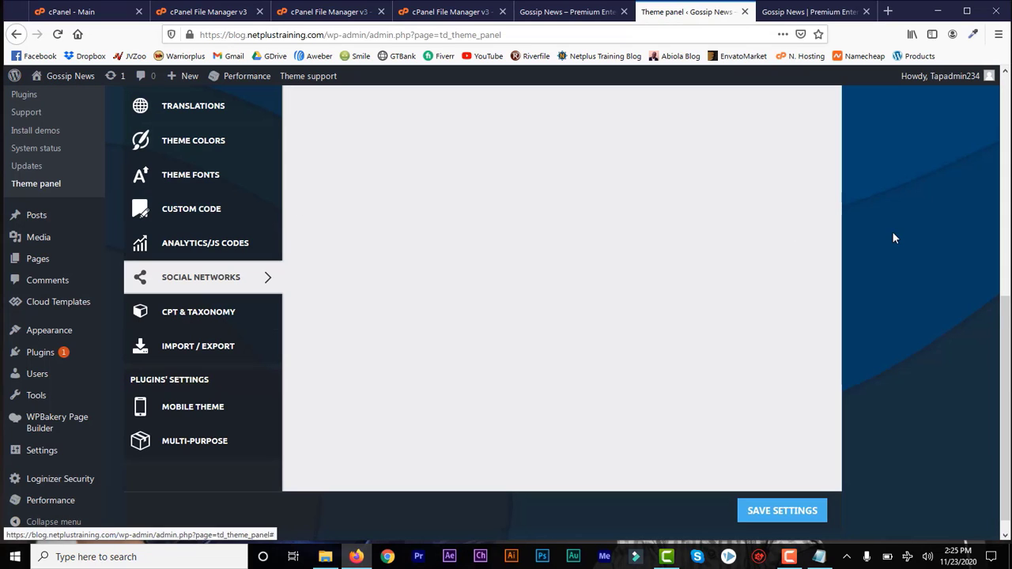
left_click_drag(1007, 384, 1007, 206)
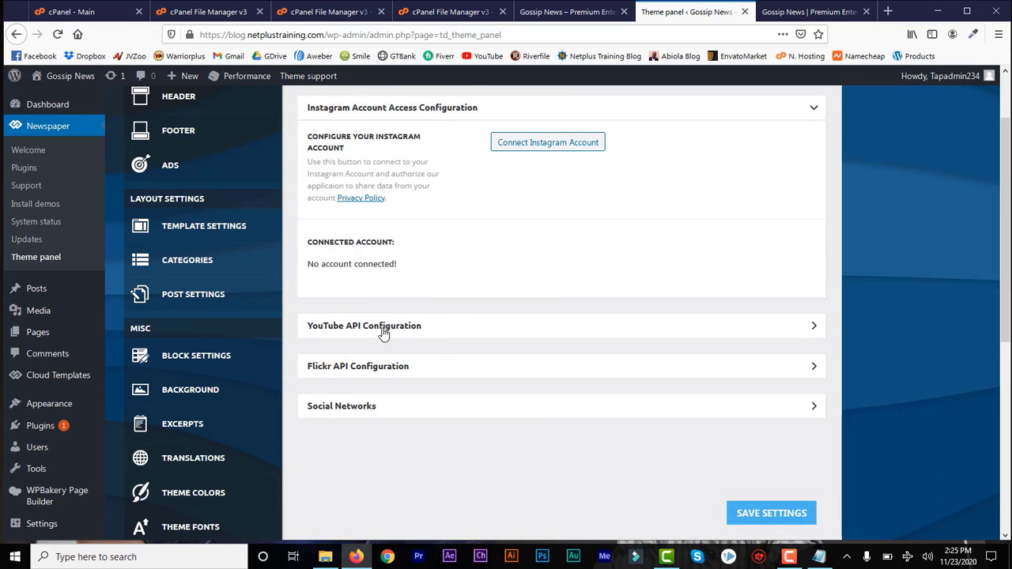
Step: Expand the YouTube API Configuration and Social Networks sections of the social settings
left_click(809, 325)
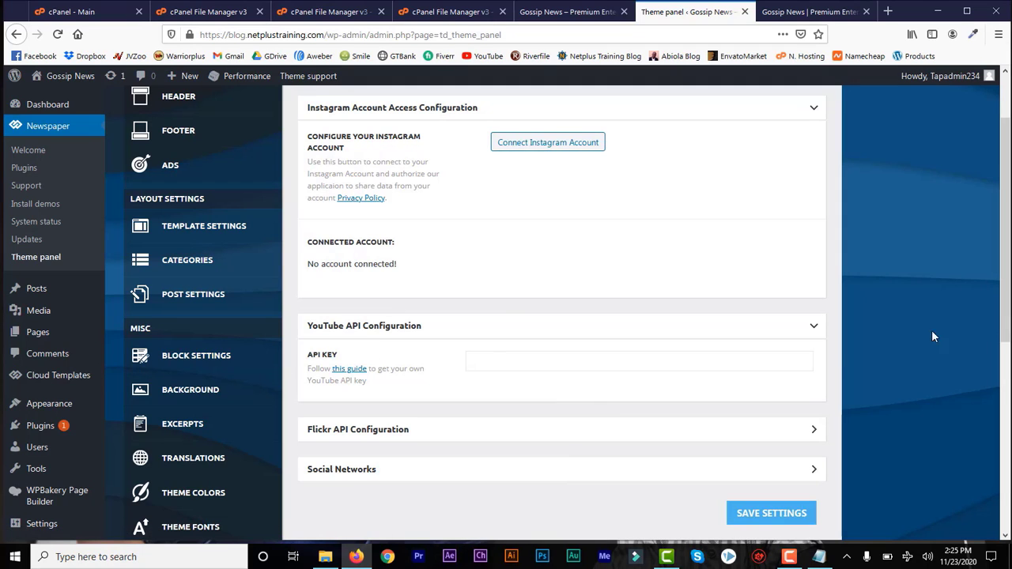
left_click_drag(1008, 329, 1008, 350)
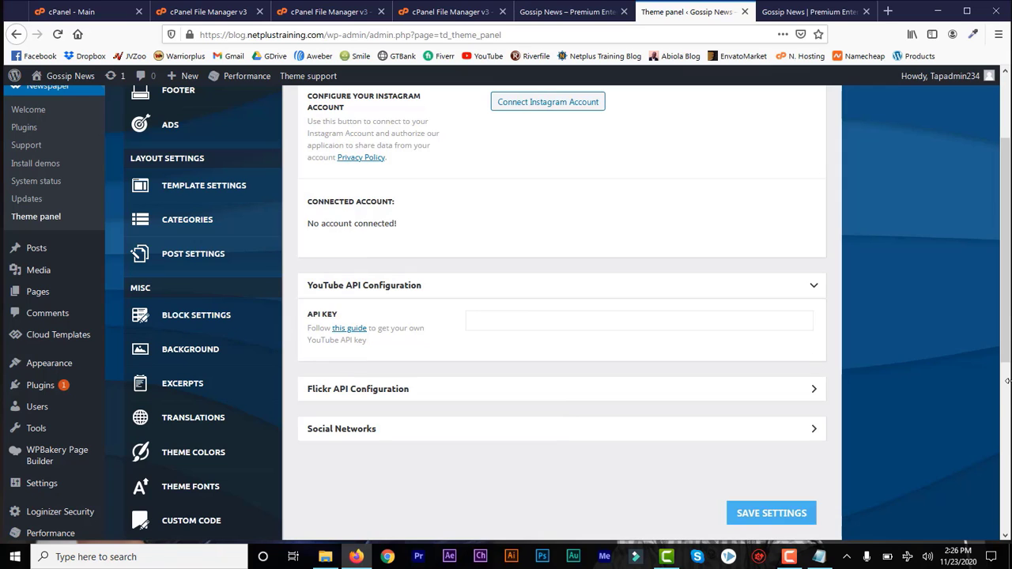
scroll(727, 282, "down", 3)
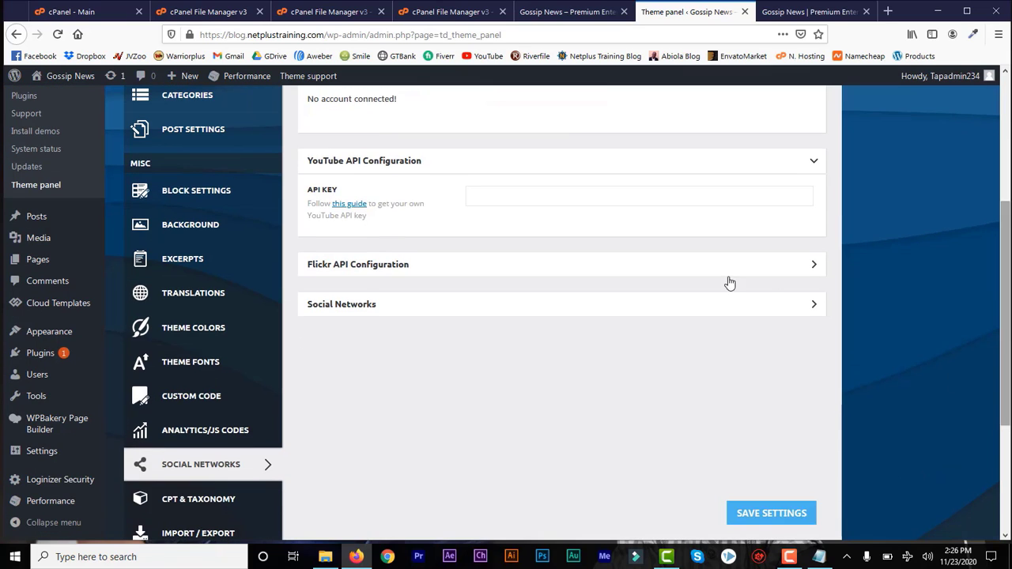
left_click(798, 303)
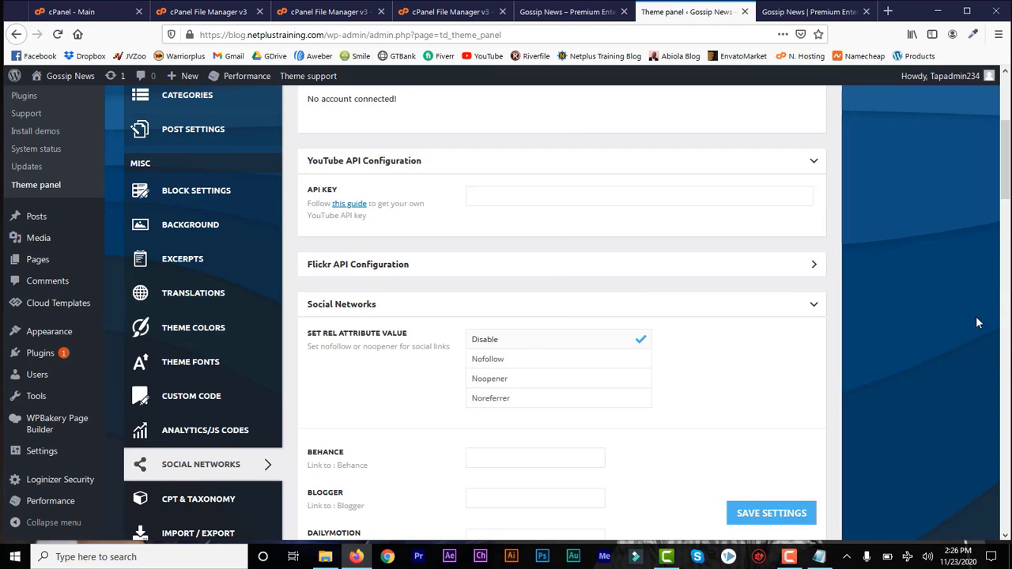
Step: Enter "#" as the placeholder link for YouTube and Twitter in the social networks list
left_click_drag(1004, 185, 1007, 486)
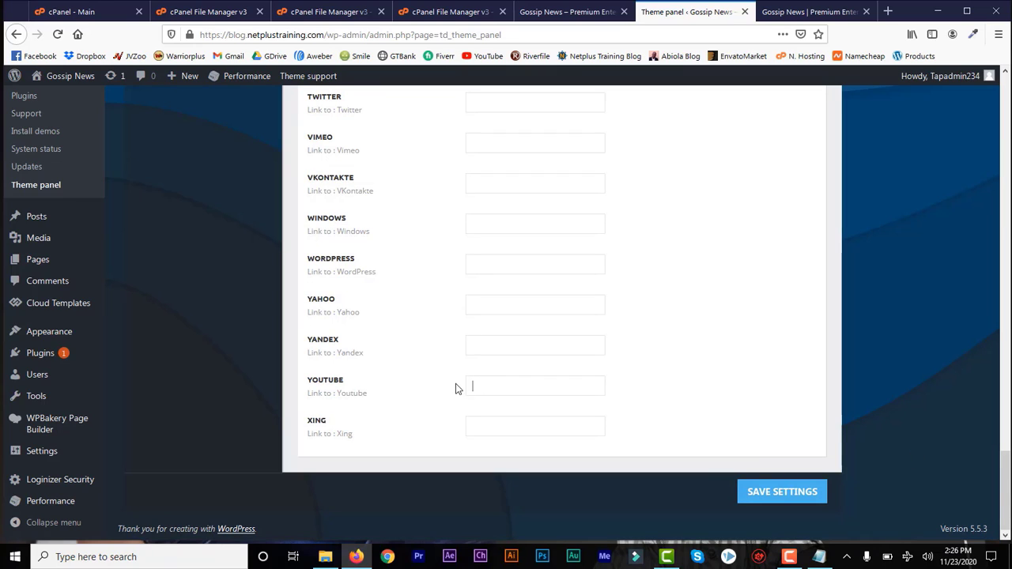
left_click(503, 392)
type("#")
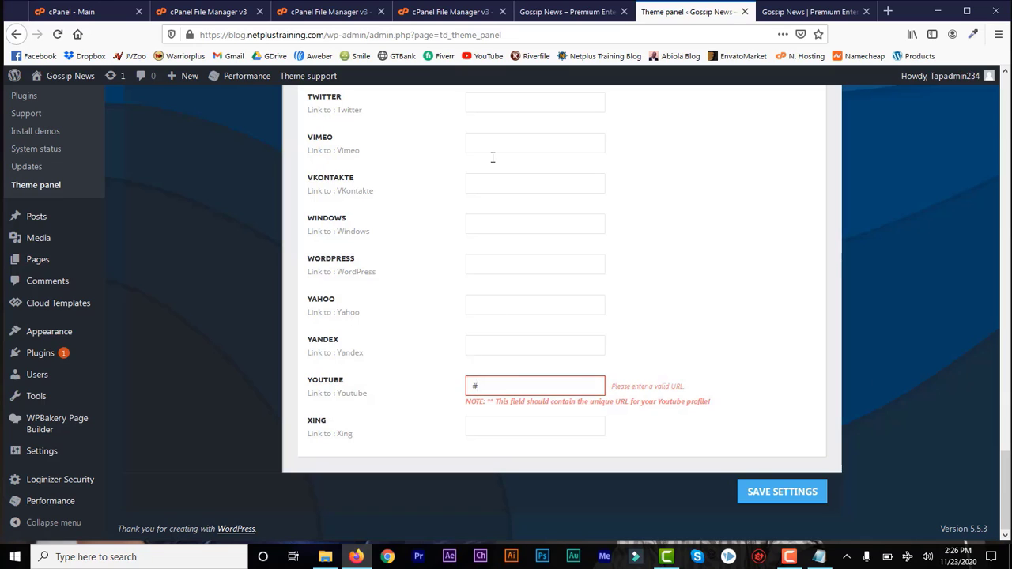
left_click(525, 106)
type("#")
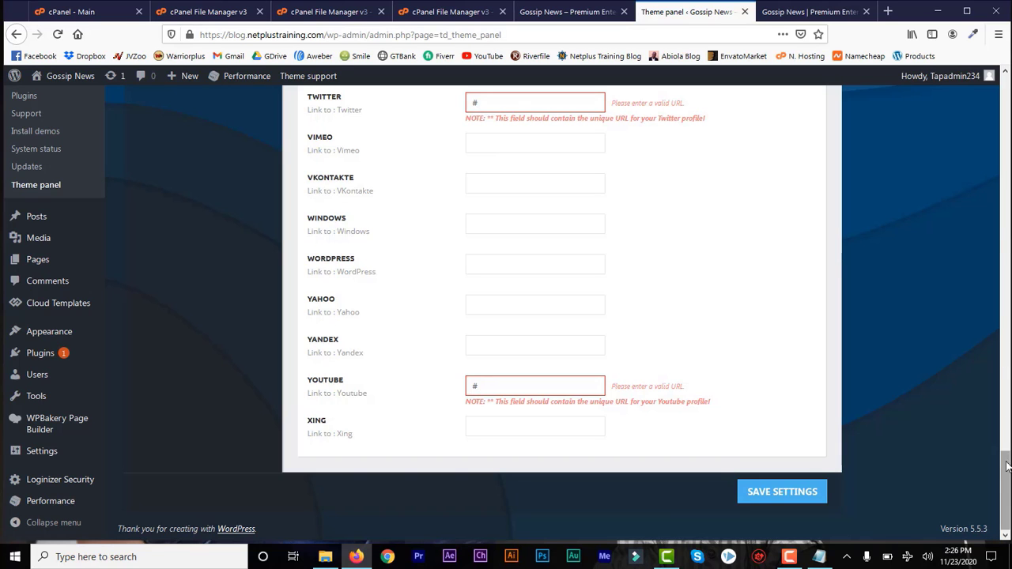
Step: Enter "#" as the placeholder link for LinkedIn, Instagram and Mail
left_click_drag(1006, 479, 1006, 305)
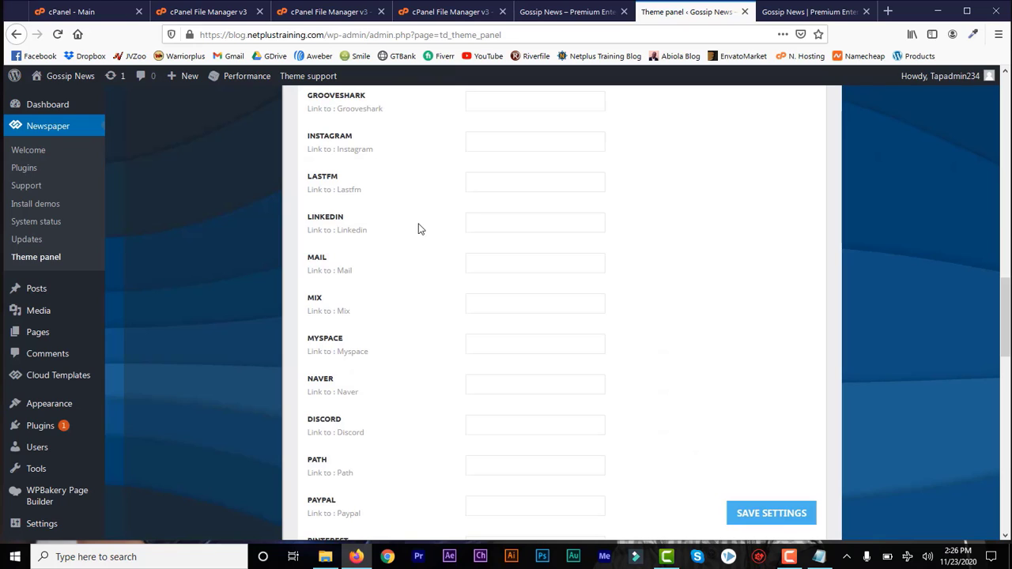
type("#")
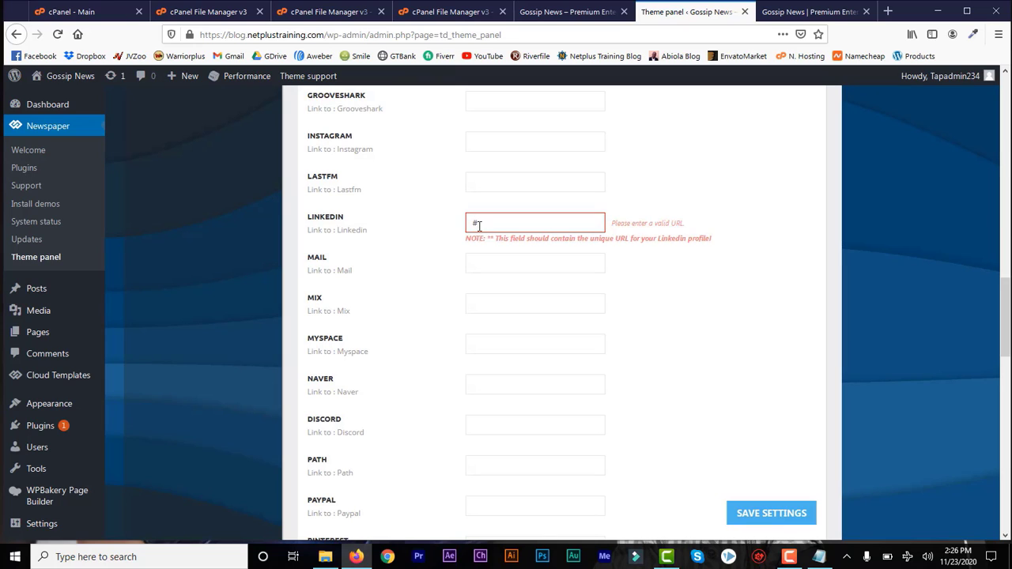
left_click(489, 146)
type("#")
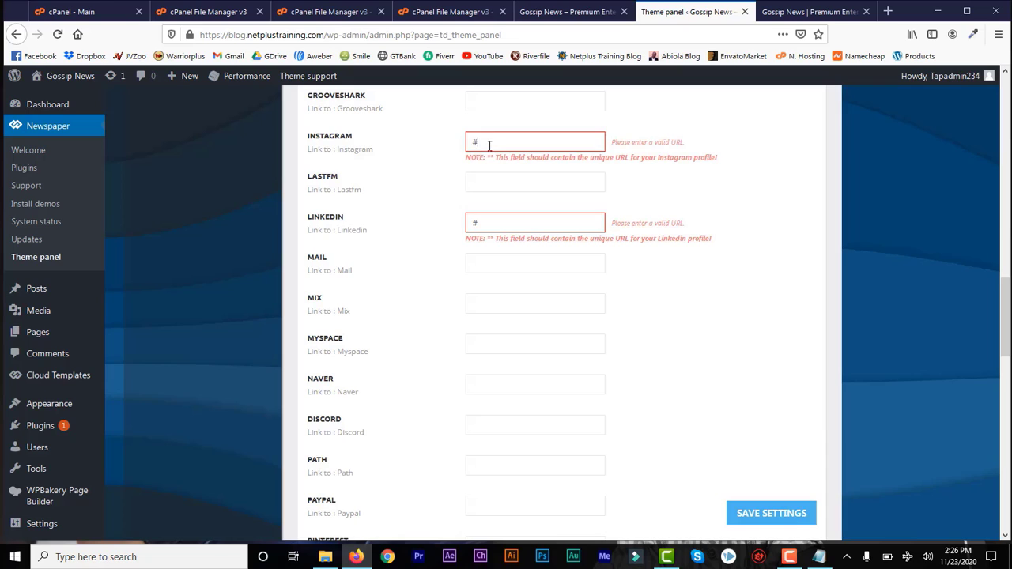
left_click(480, 266)
type("#")
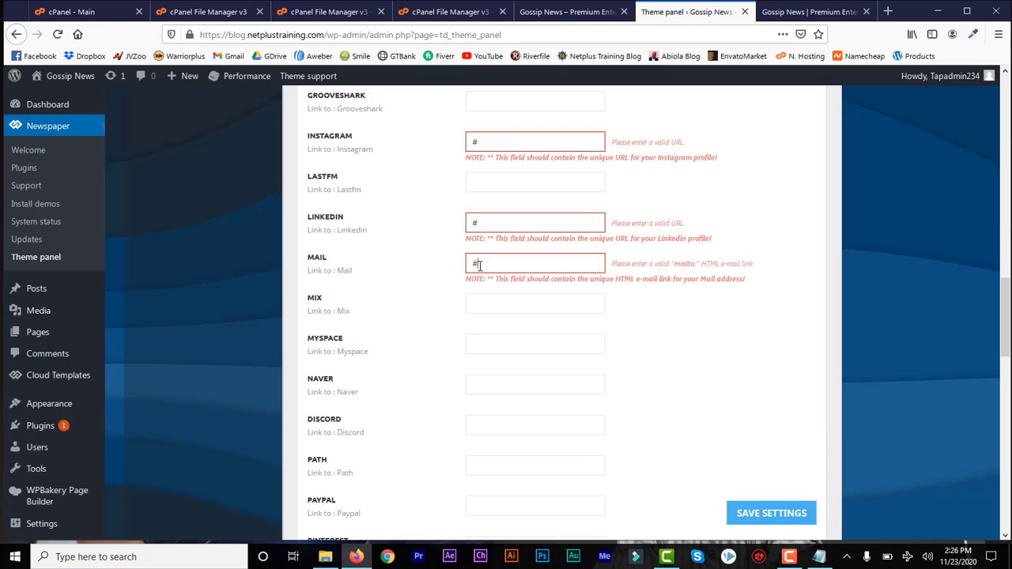
Step: Enter "#" as the Facebook link and save the theme settings
left_click_drag(1007, 330, 1008, 264)
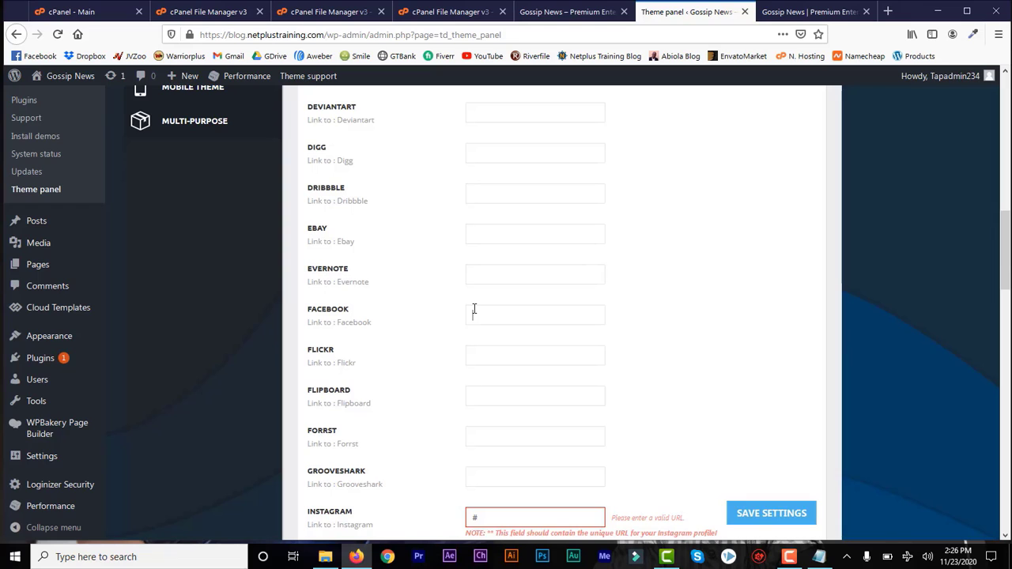
type("#")
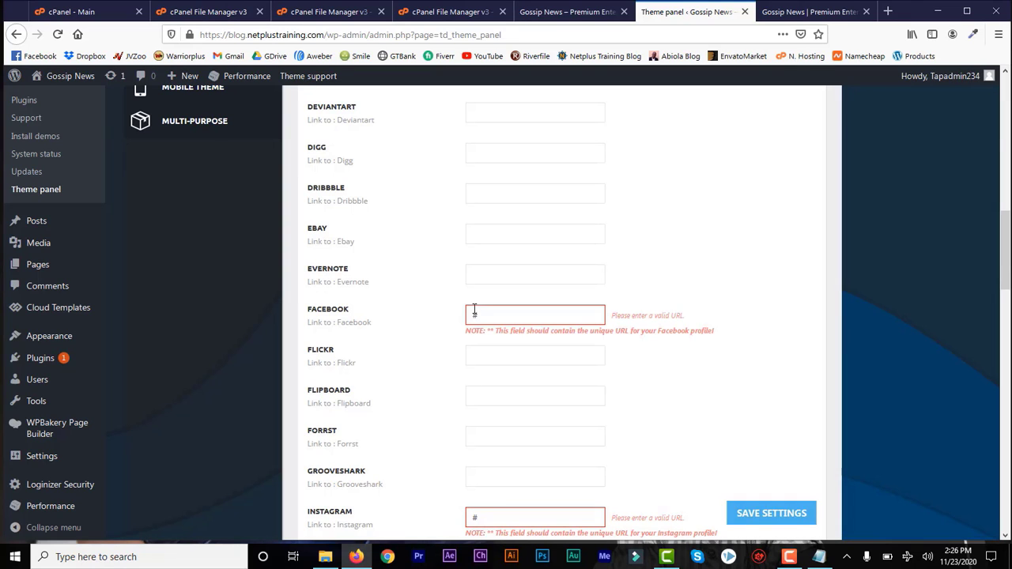
left_click(777, 521)
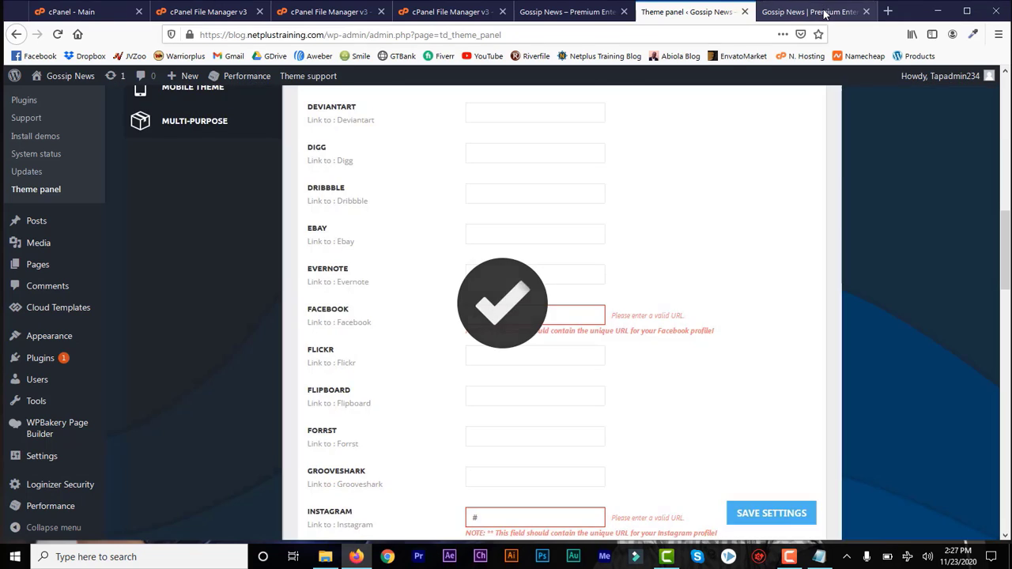
Step: Reload the live homepage and inspect it from the header after saving the social links
left_click(814, 12)
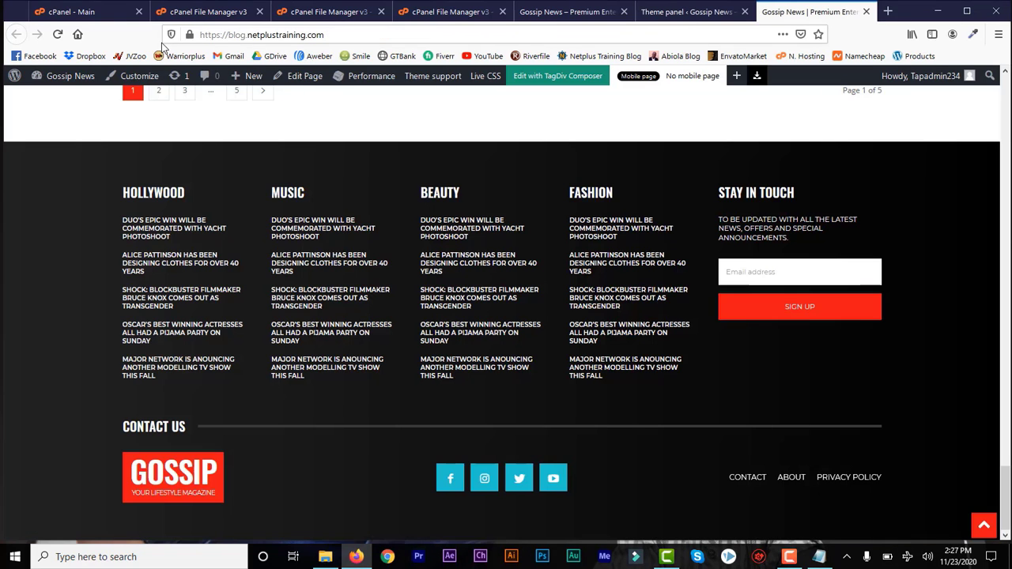
left_click(59, 37)
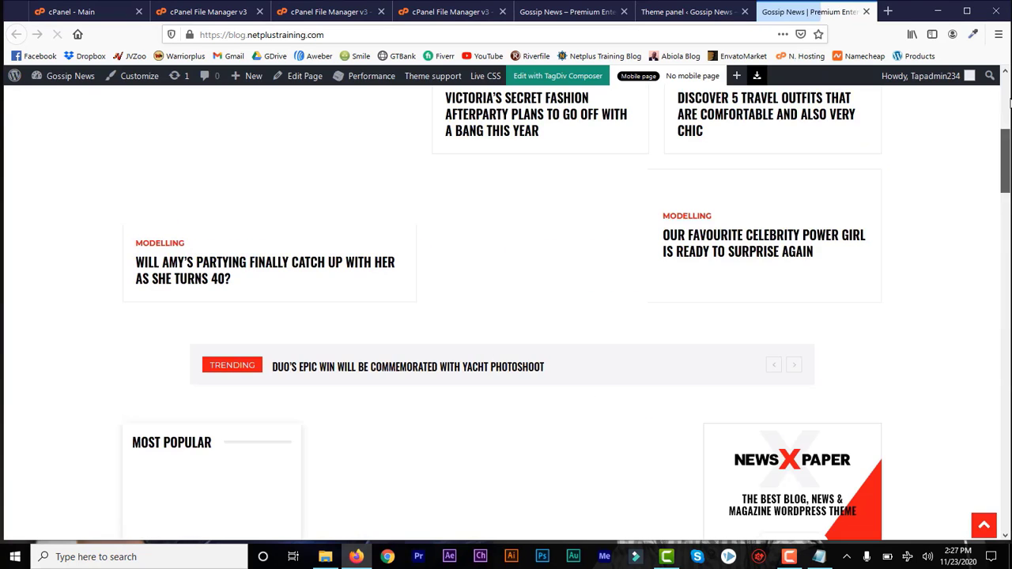
left_click_drag(1010, 103, 1010, 91)
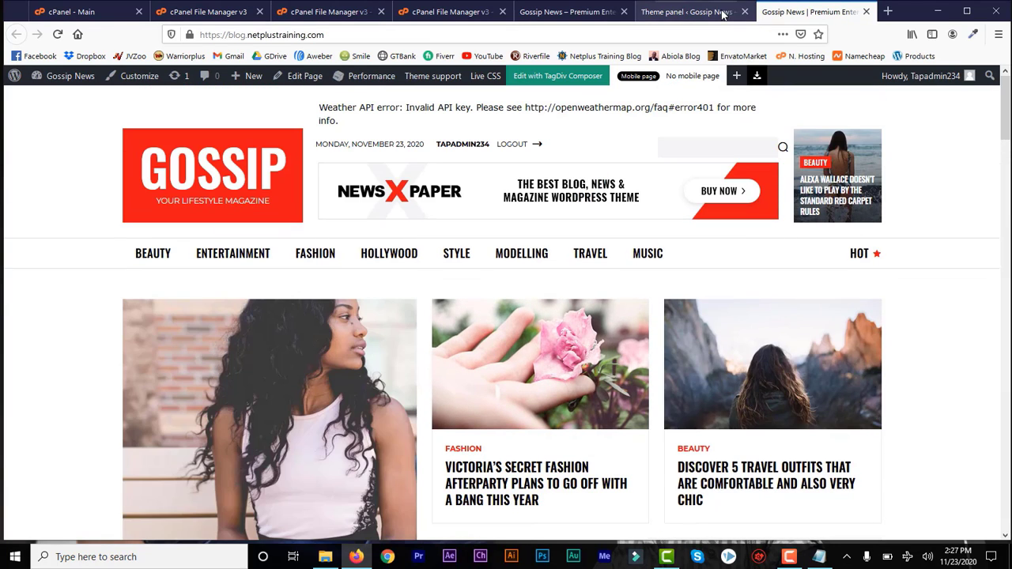
Step: Go back to the theme panel and review the Header and Footer settings, including the logo and favicon options
left_click(688, 11)
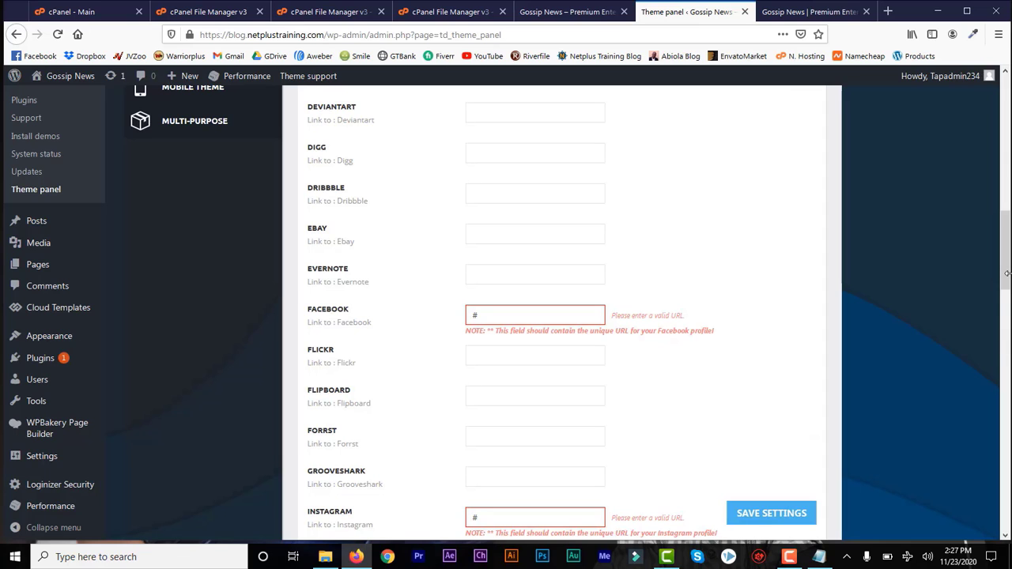
left_click_drag(1008, 271, 1004, 95)
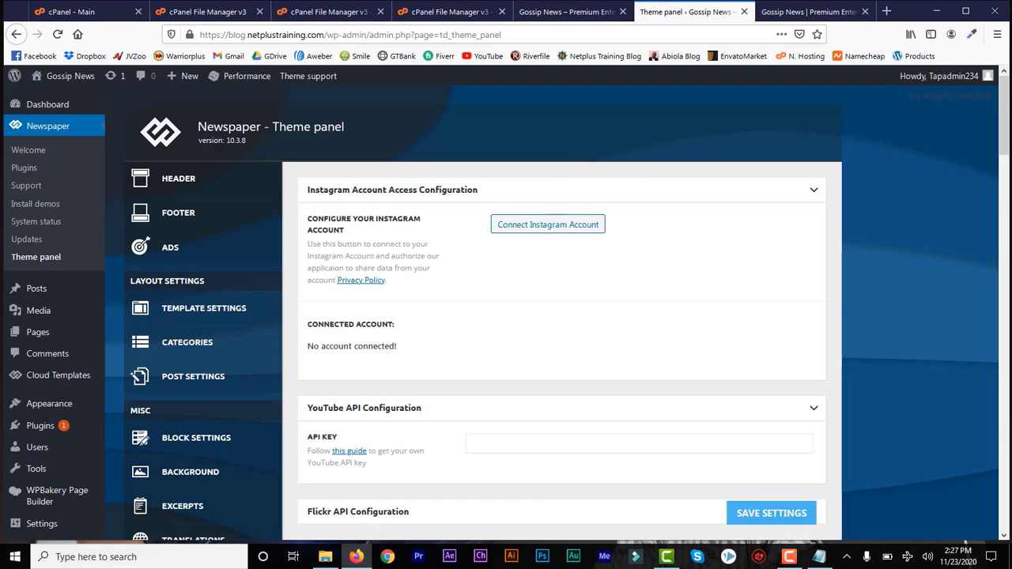
left_click(188, 181)
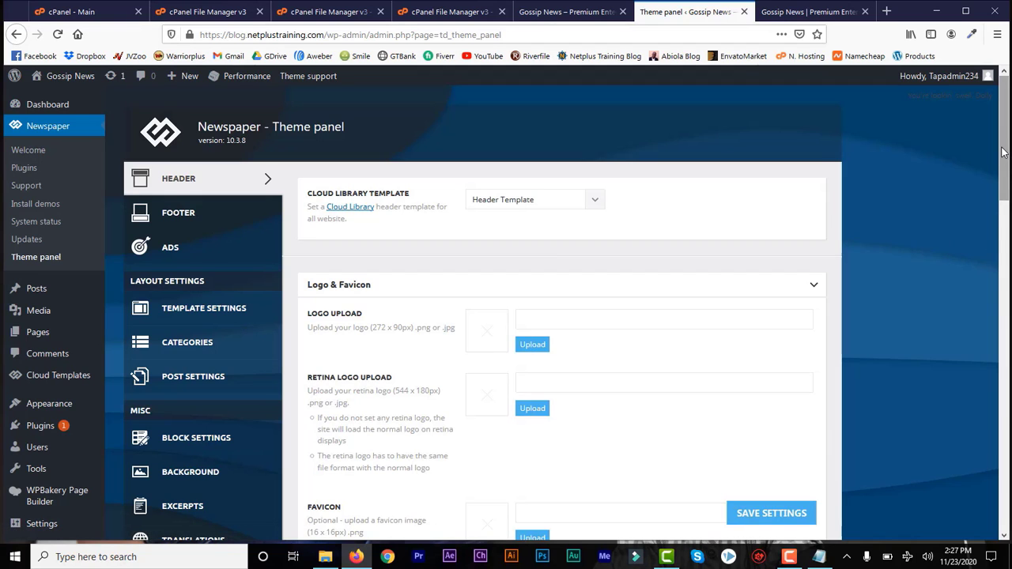
left_click_drag(1002, 152, 1005, 172)
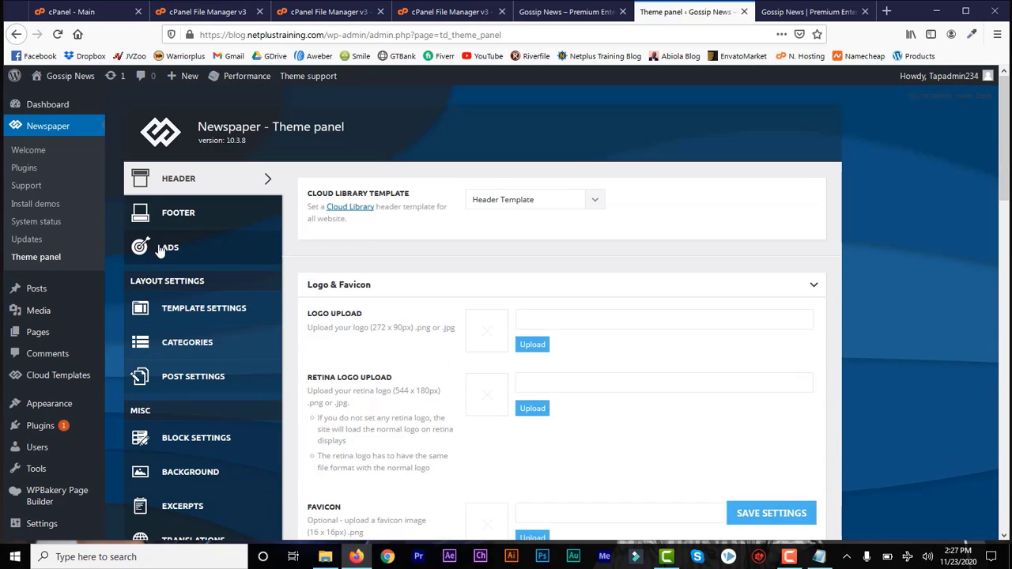
left_click(188, 221)
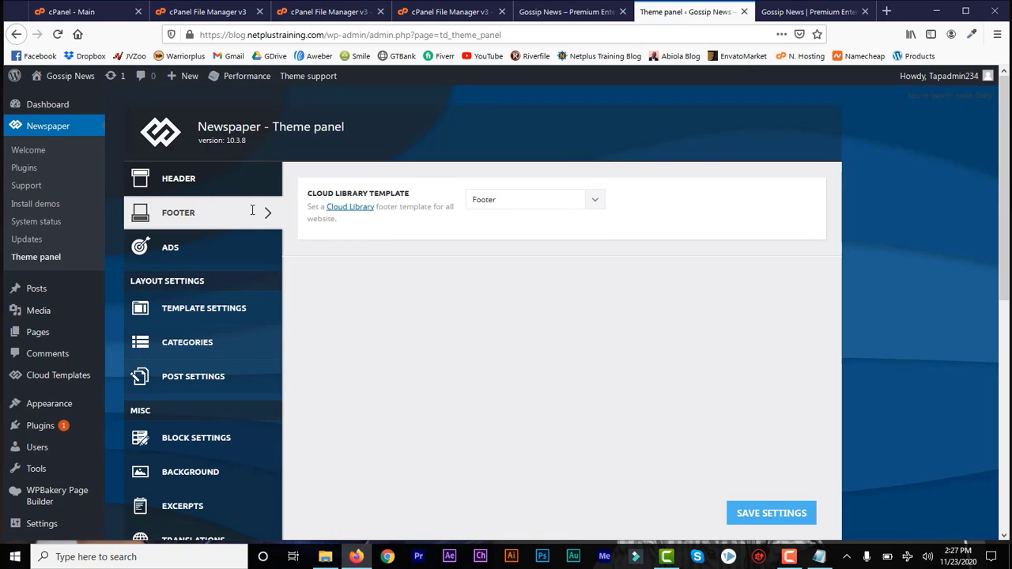
left_click(187, 181)
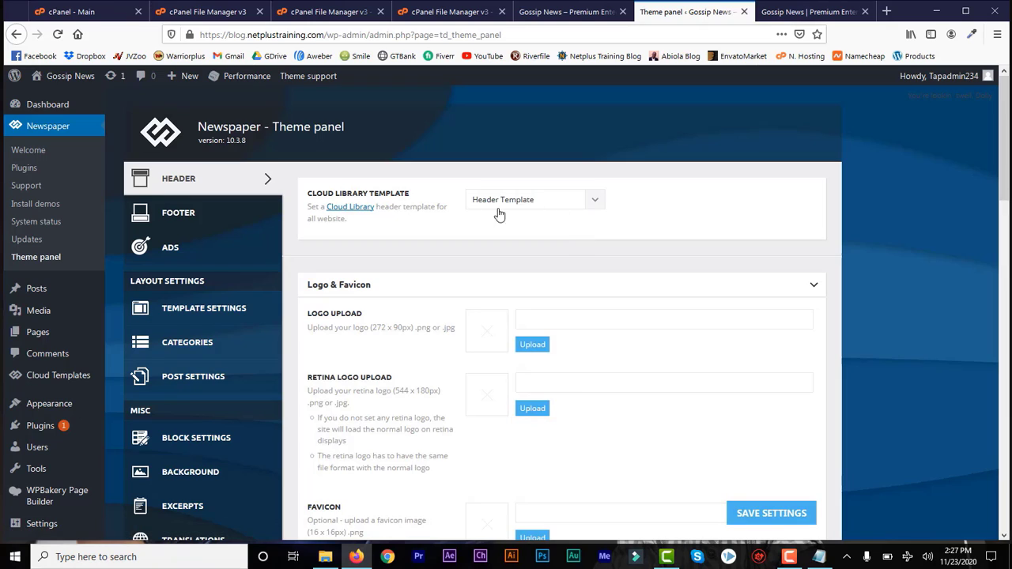
Step: View the header's Cloud Library template choices and compare them with the live homepage's header
left_click(595, 205)
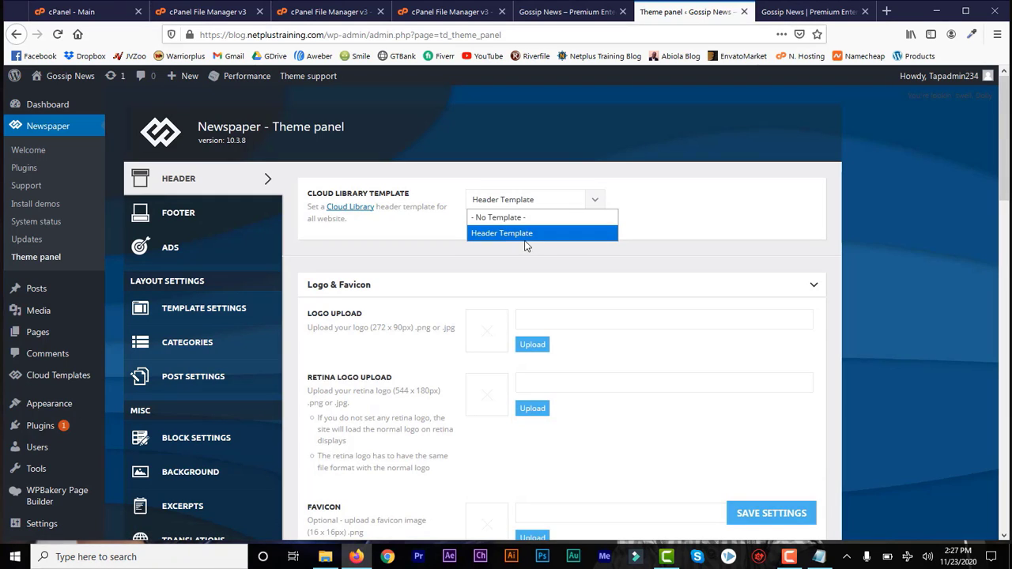
left_click(784, 19)
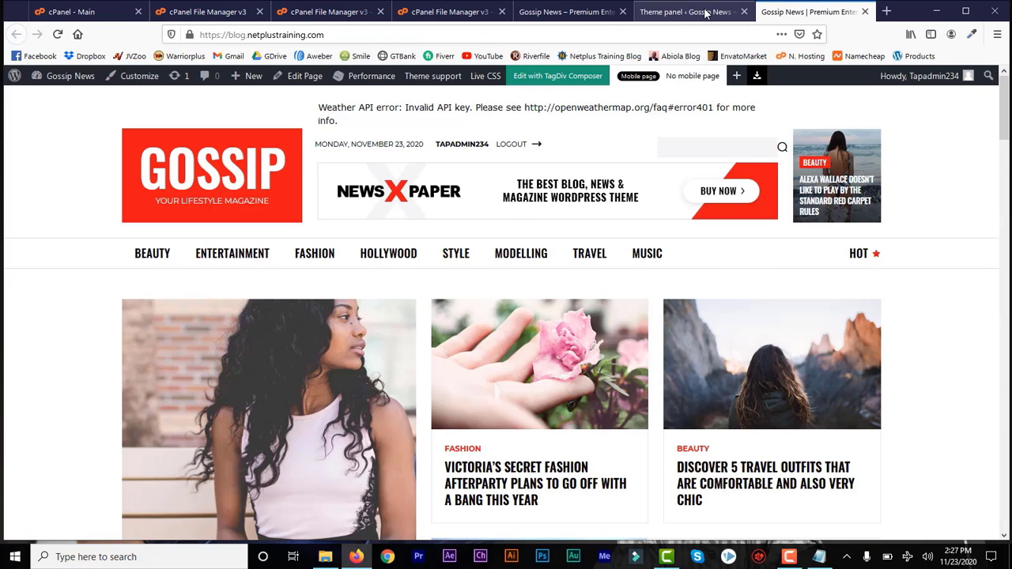
left_click(686, 12)
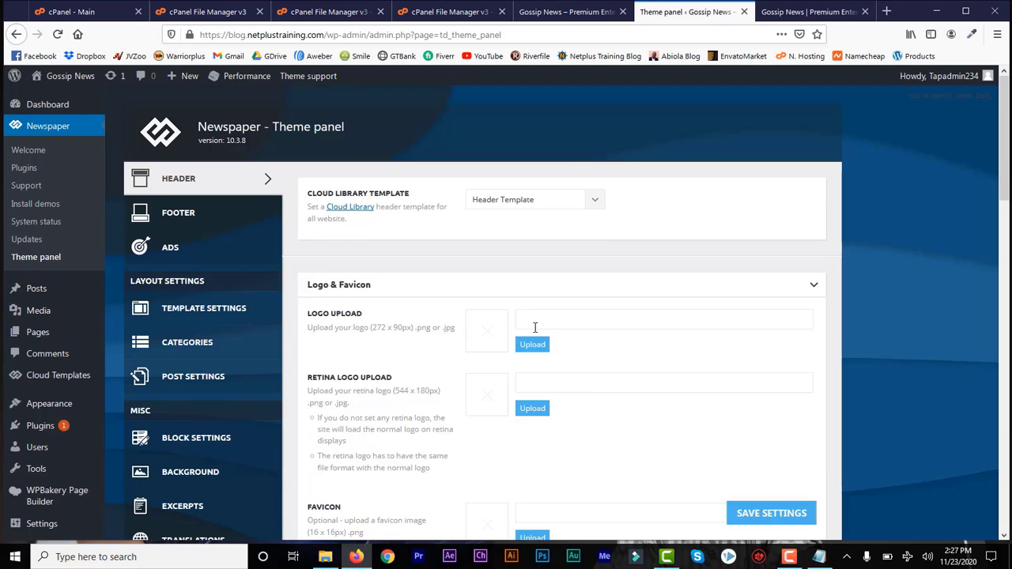
Step: Try the header's No Template option, look over the available header styles, and set the template back to Header Template
left_click(594, 202)
left_click(569, 225)
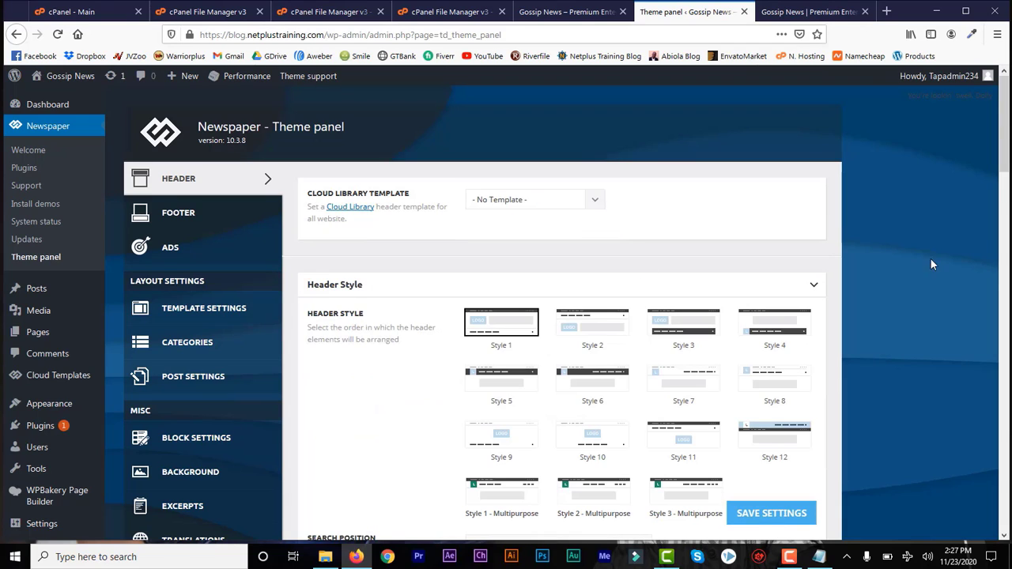
mouse_move(1002, 152)
left_mouse_down()
mouse_move(1002, 184)
mouse_move(1002, 160)
left_mouse_up()
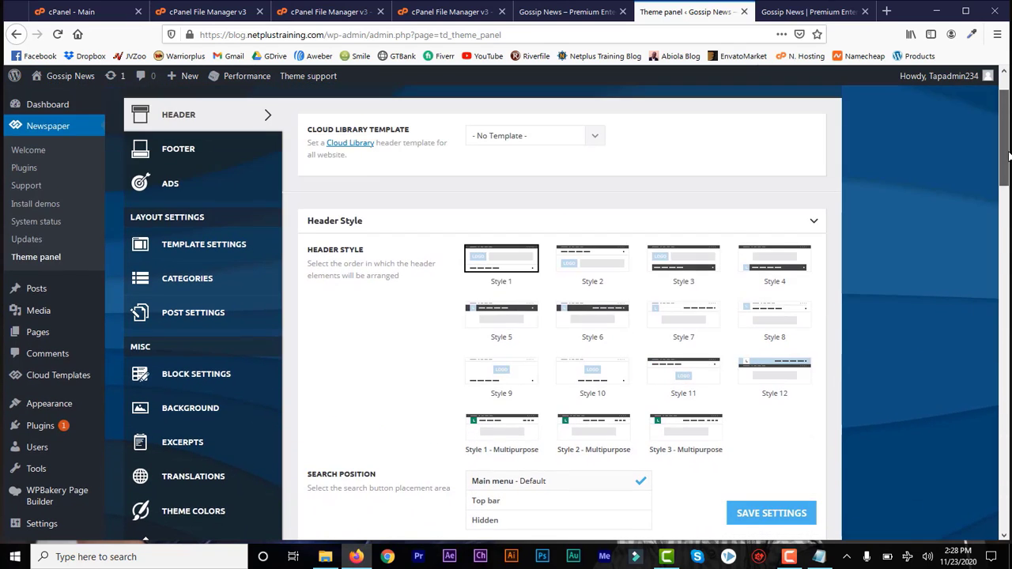
left_click(597, 137)
left_click(580, 170)
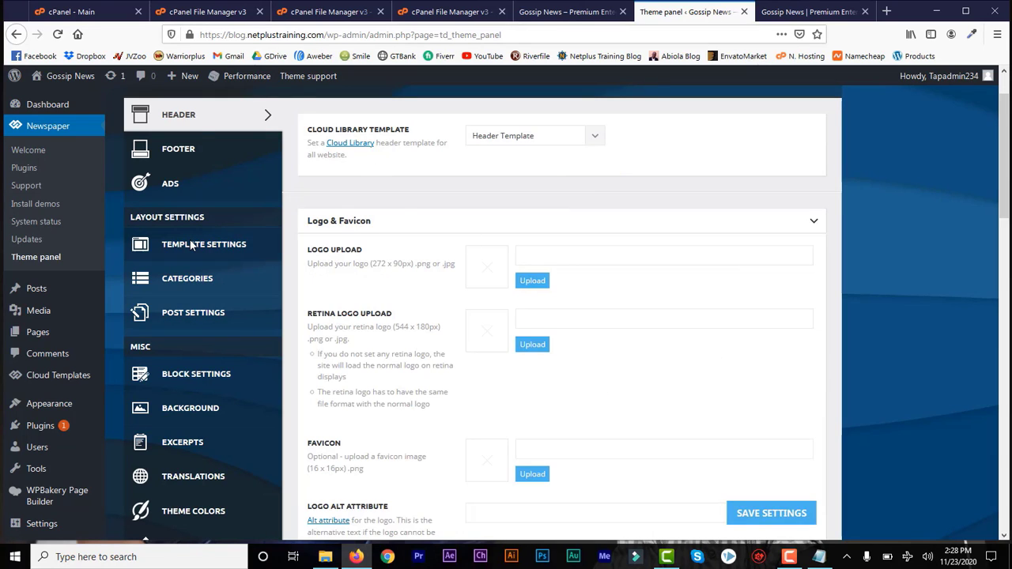
Step: Open the list of all Cloud Templates in a new browser tab
mouse_move(66, 381)
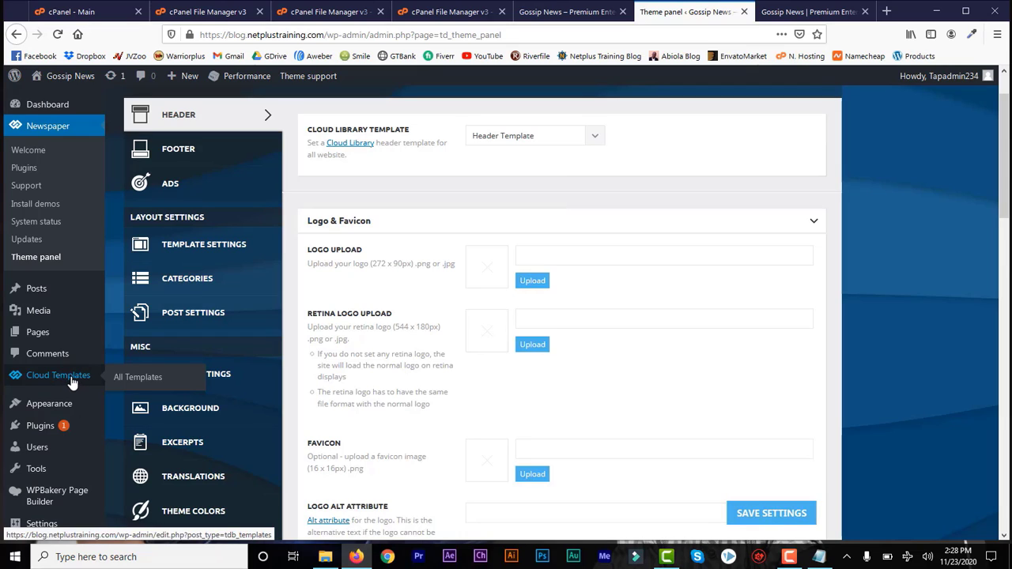
right_click(129, 380)
left_click(150, 385)
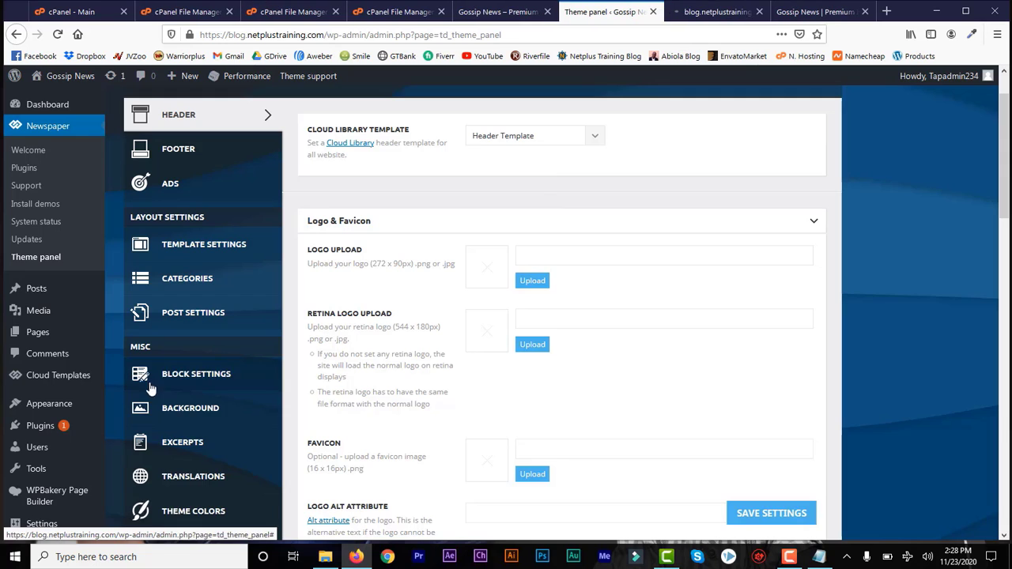
Step: Compare the homepage header with the Cloud Templates list, open the Header Template in tagDiv Composer, and return to the list
left_click(699, 15)
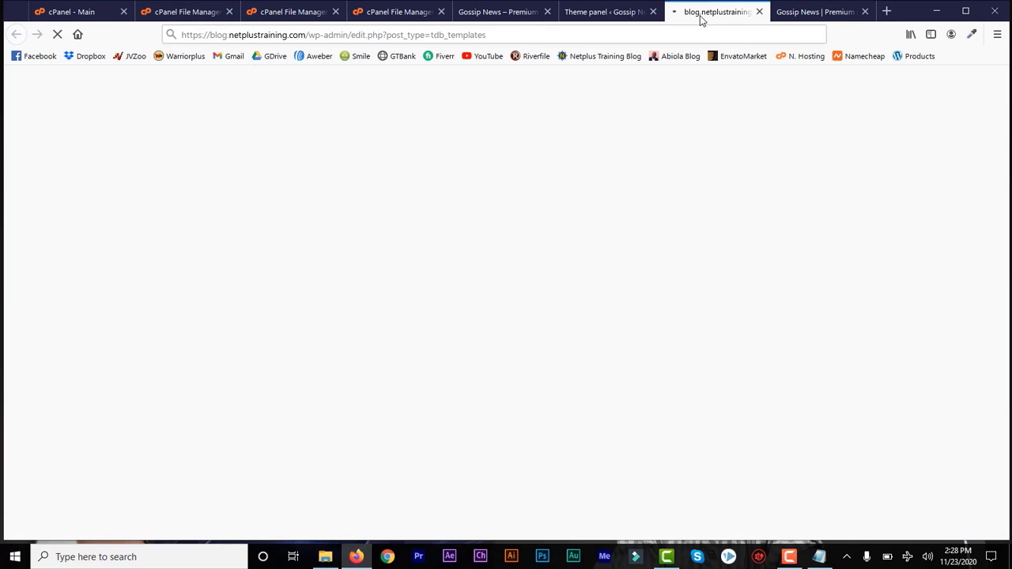
left_click(811, 11)
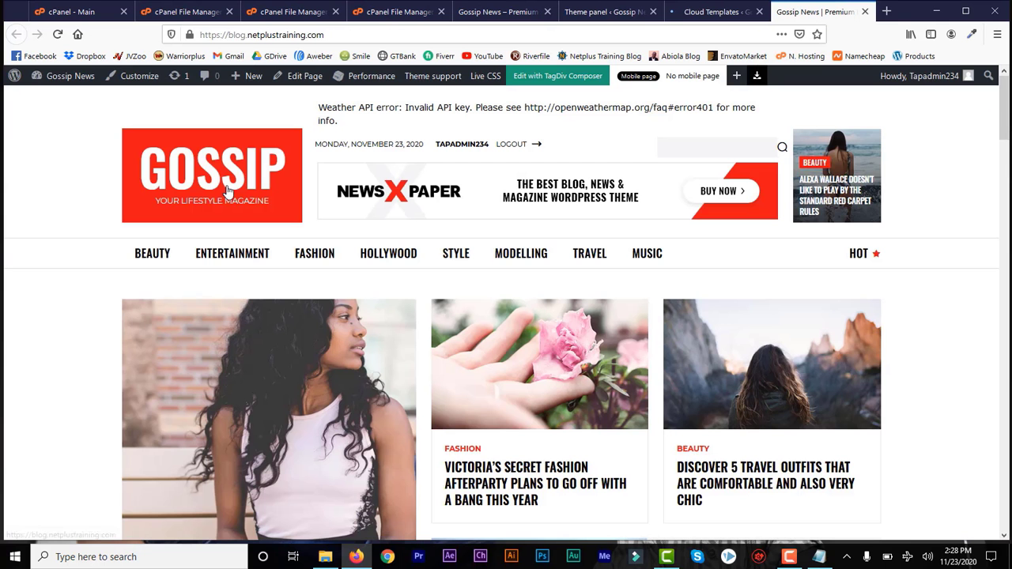
left_click(712, 13)
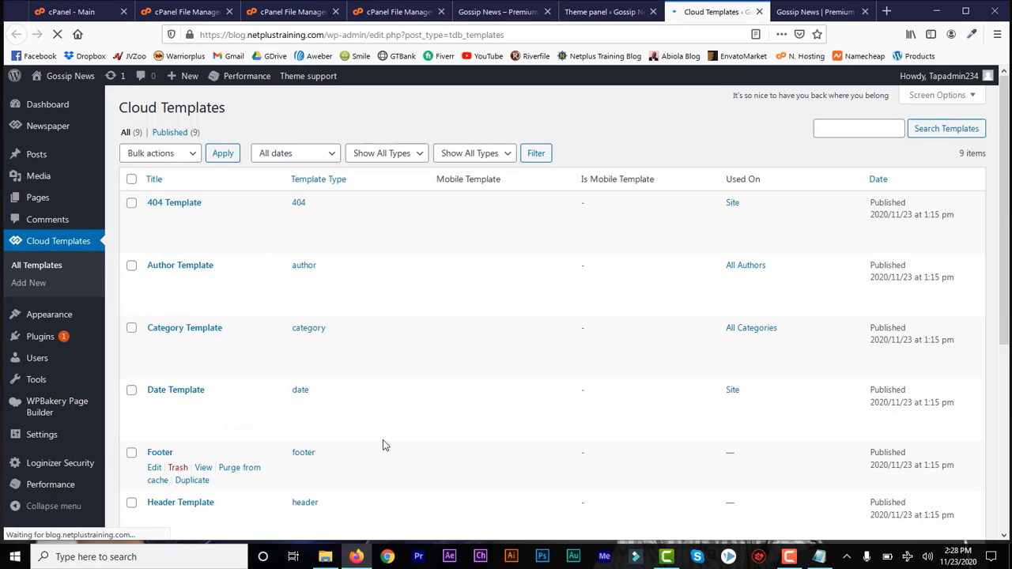
scroll(193, 391, "down", 2)
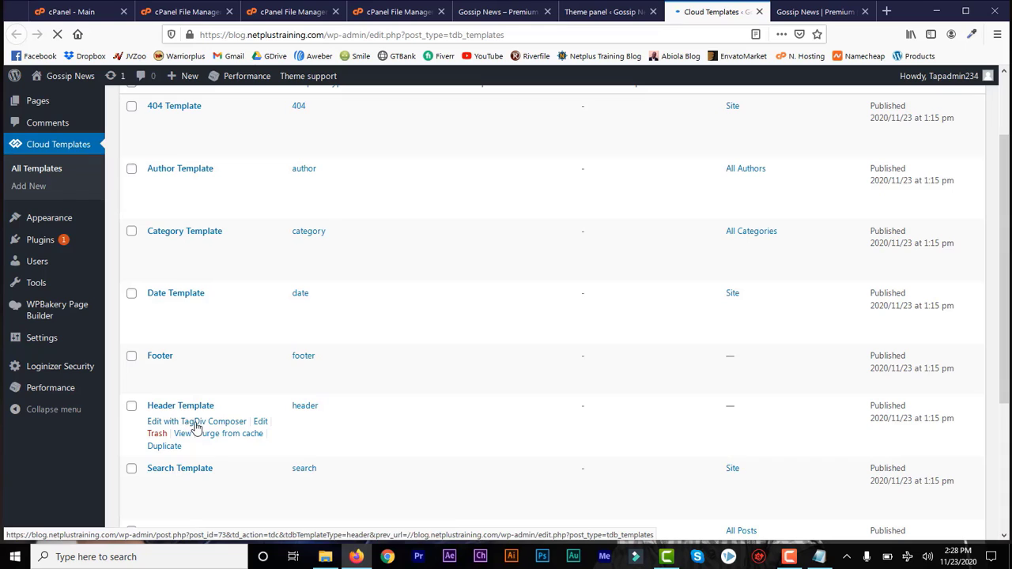
left_click(196, 427)
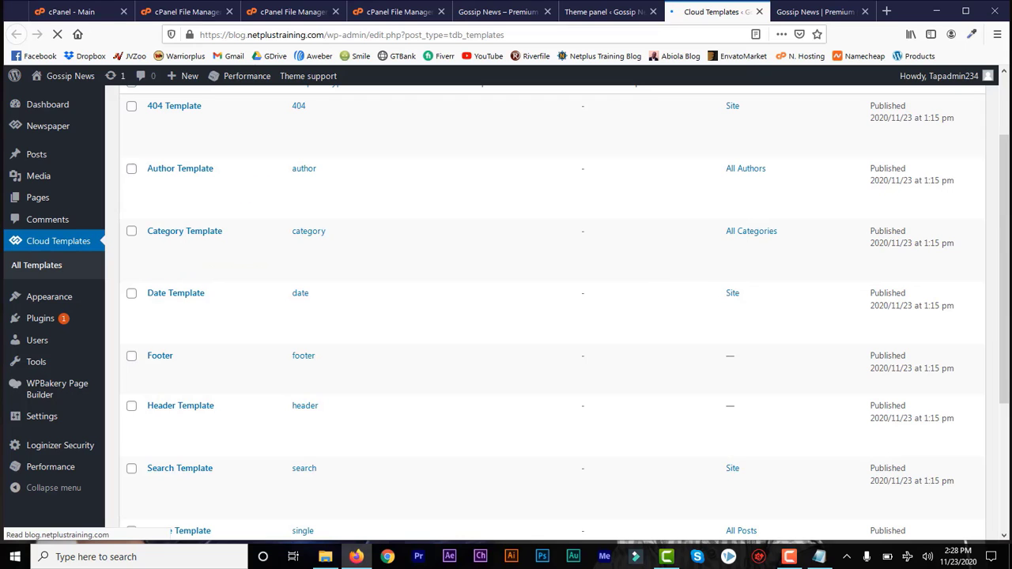
scroll(282, 169, "up", 2)
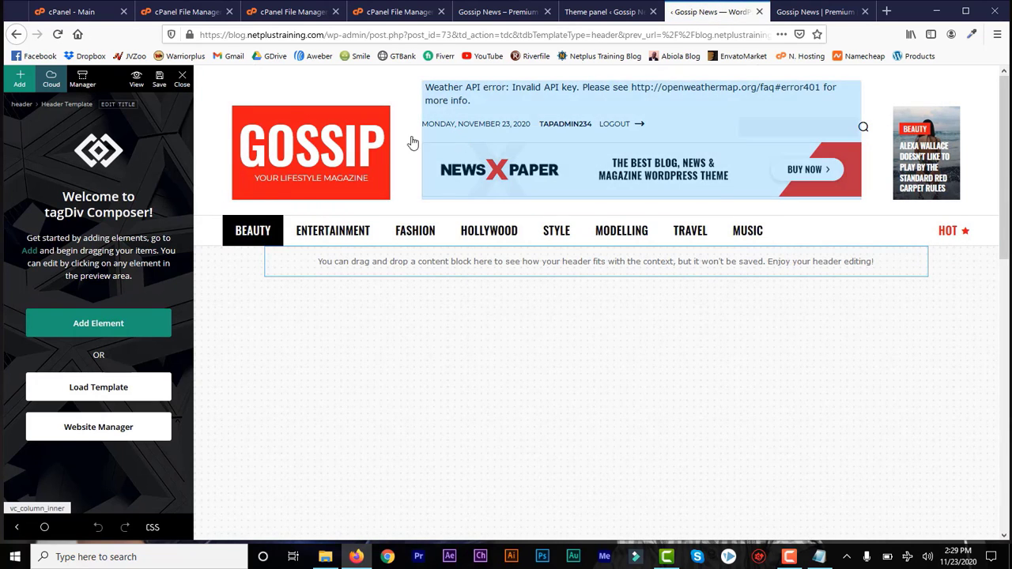
left_click(16, 34)
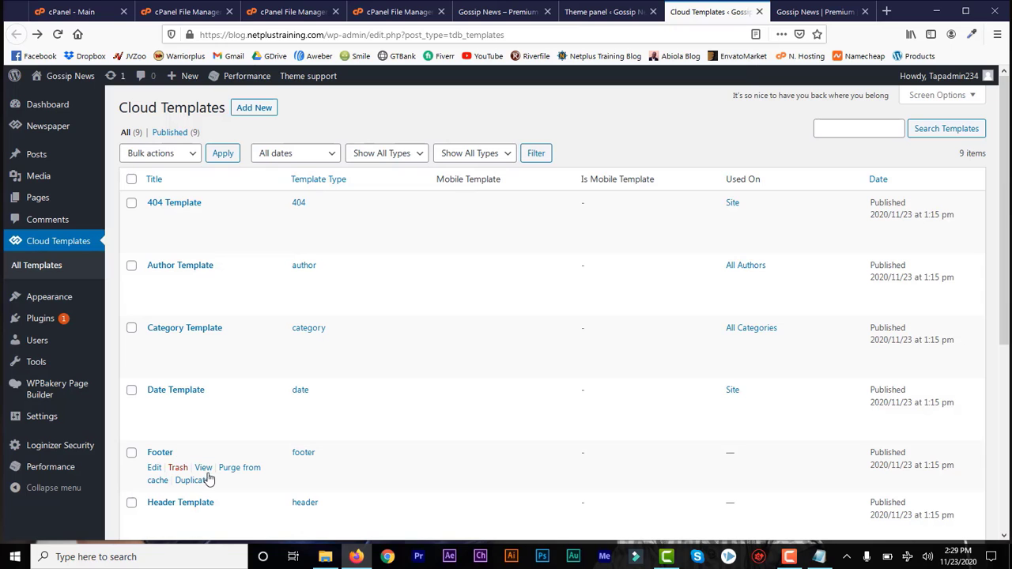
Step: Examine the footer of the live homepage and go back to the Cloud Templates list
left_click(840, 12)
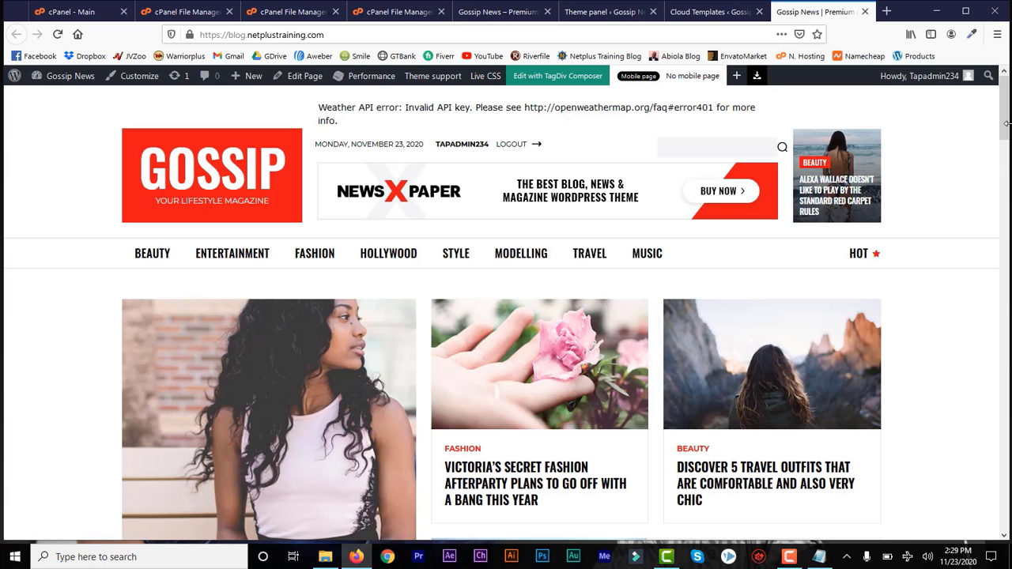
left_click_drag(1006, 122, 1007, 510)
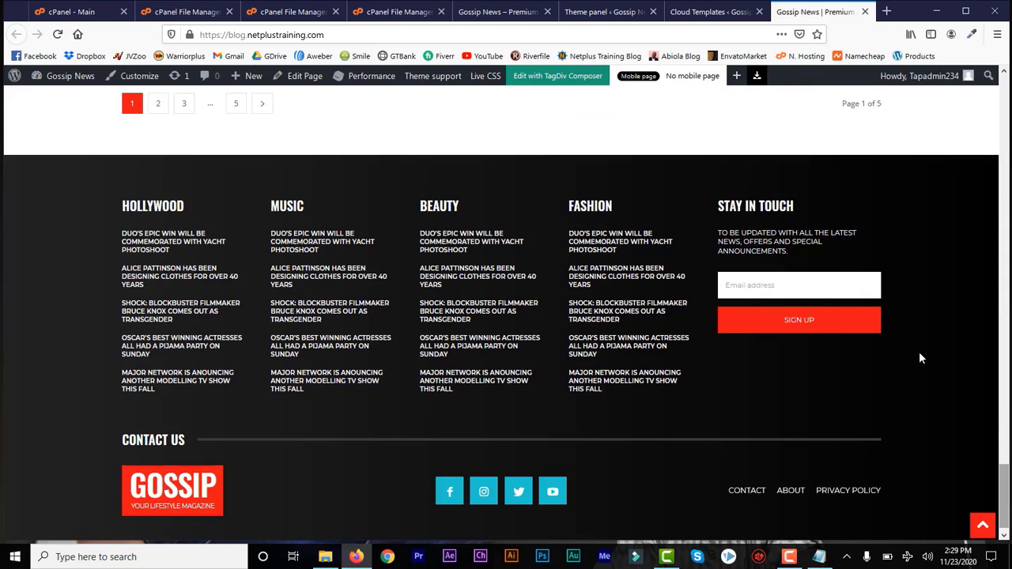
left_click(686, 15)
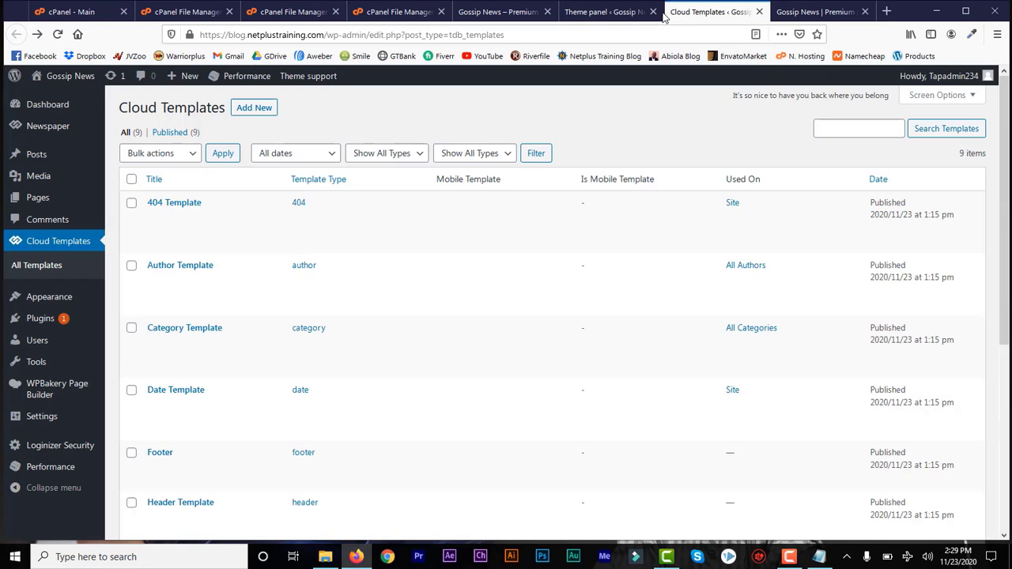
Step: Set the header's Cloud Library template to No Template in the theme panel
left_click(611, 14)
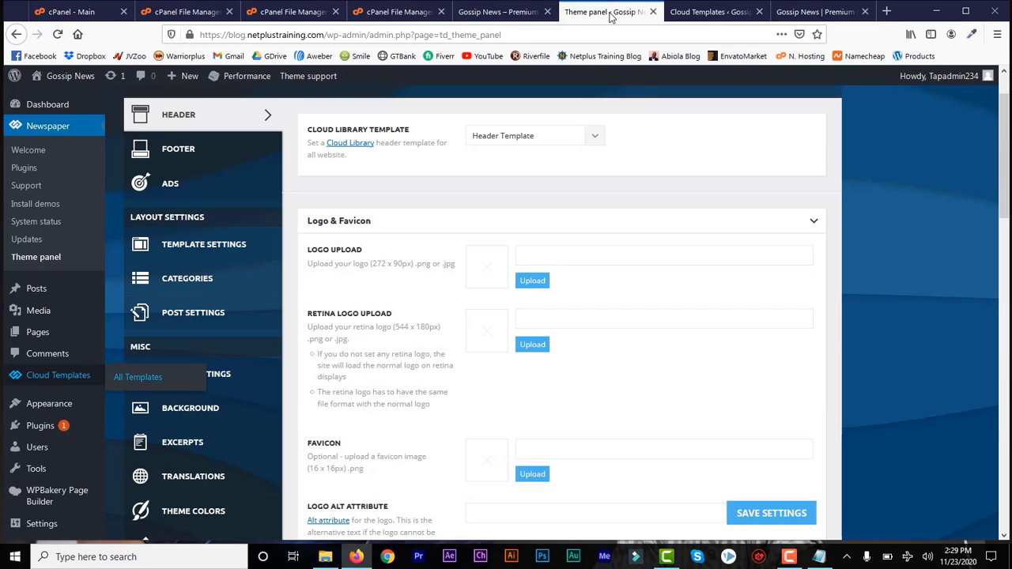
left_click(597, 142)
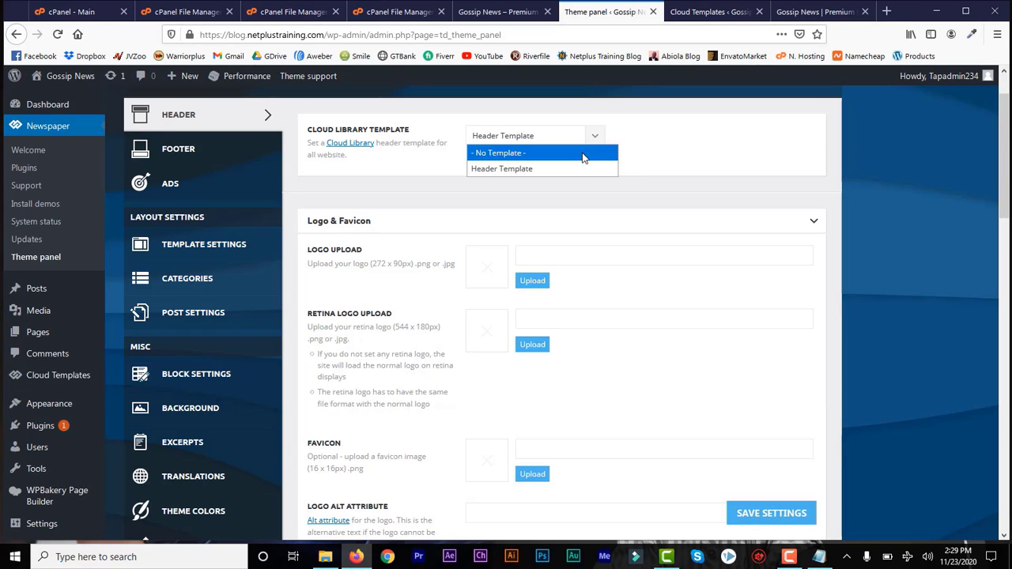
left_click(583, 155)
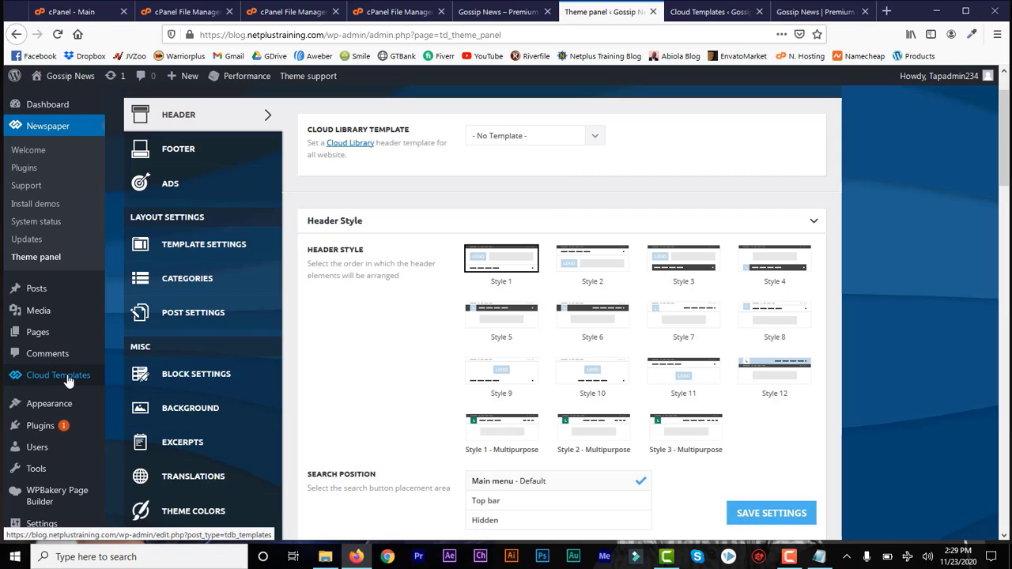
mouse_move(67, 383)
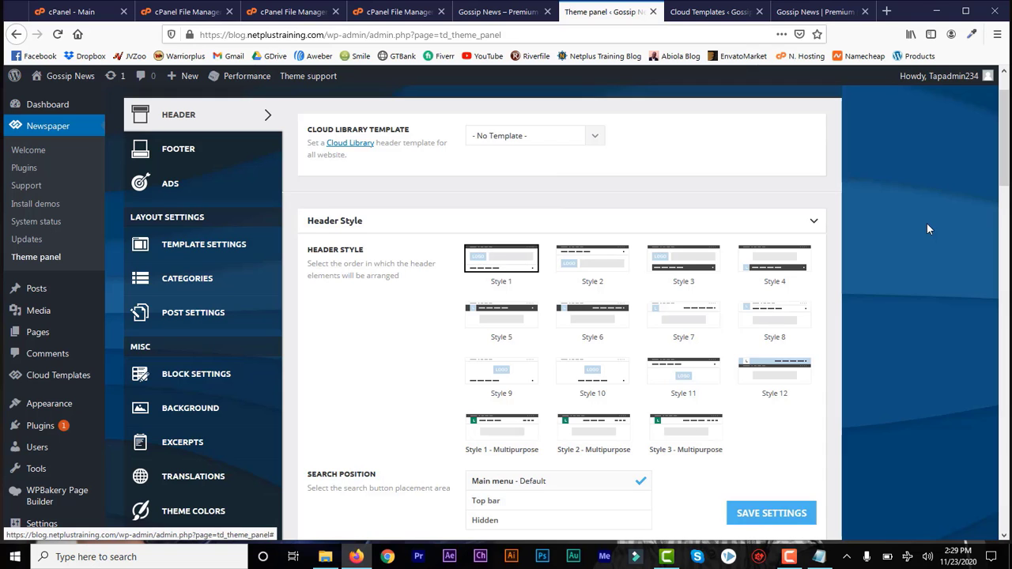
Step: Review the remaining header settings from Top Bar to iOS Bookmarklet, collapsing the Logo & Favicon and Logo for Mobile sections
scroll(929, 229, "down", 5)
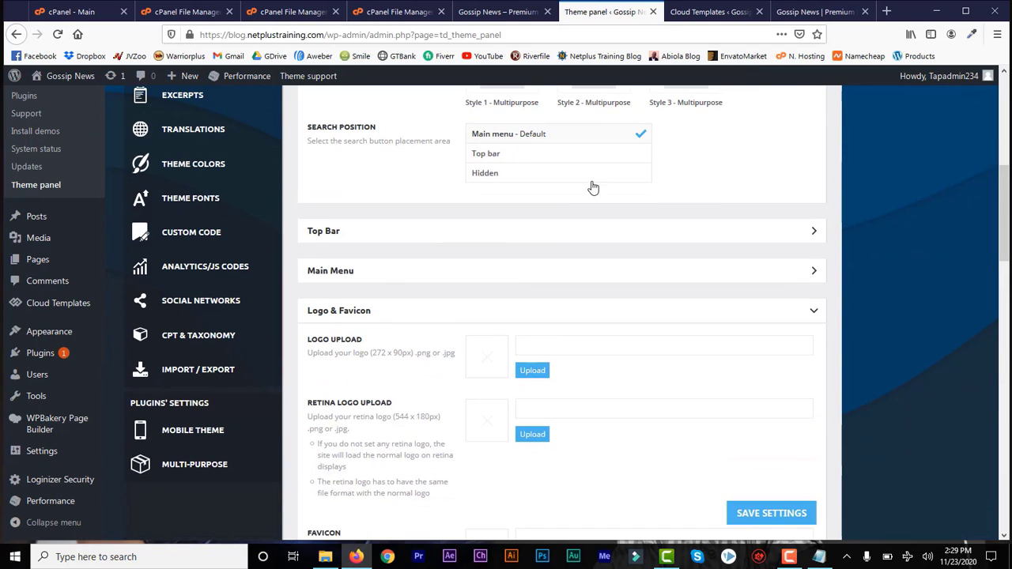
left_click(815, 234)
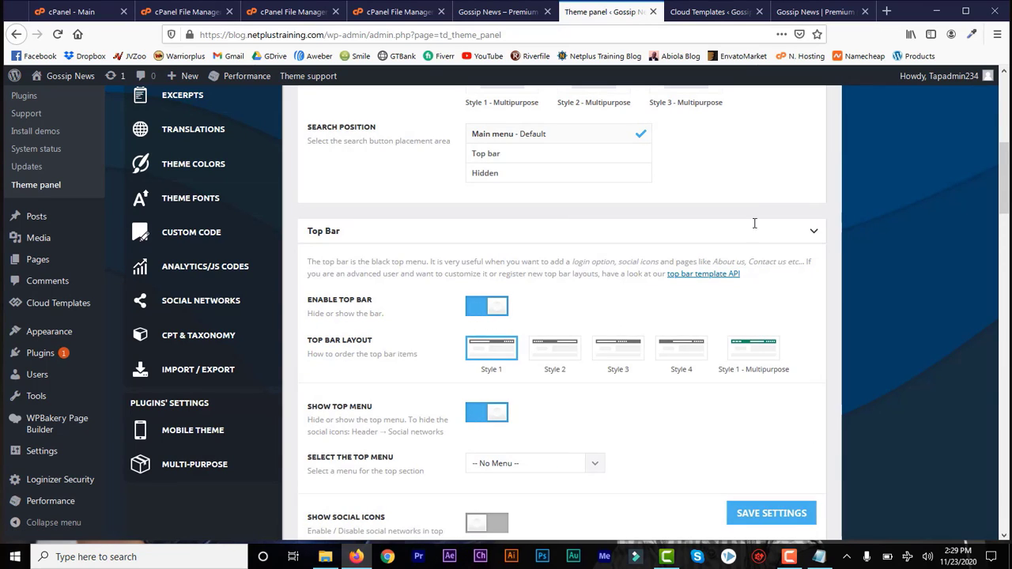
left_click(817, 233)
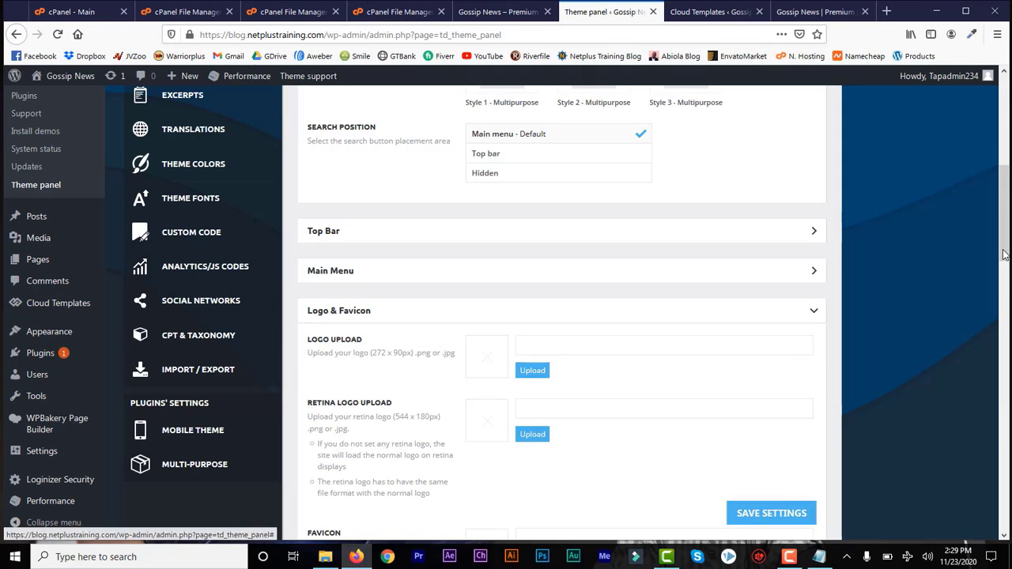
scroll(1002, 257, "down", 3)
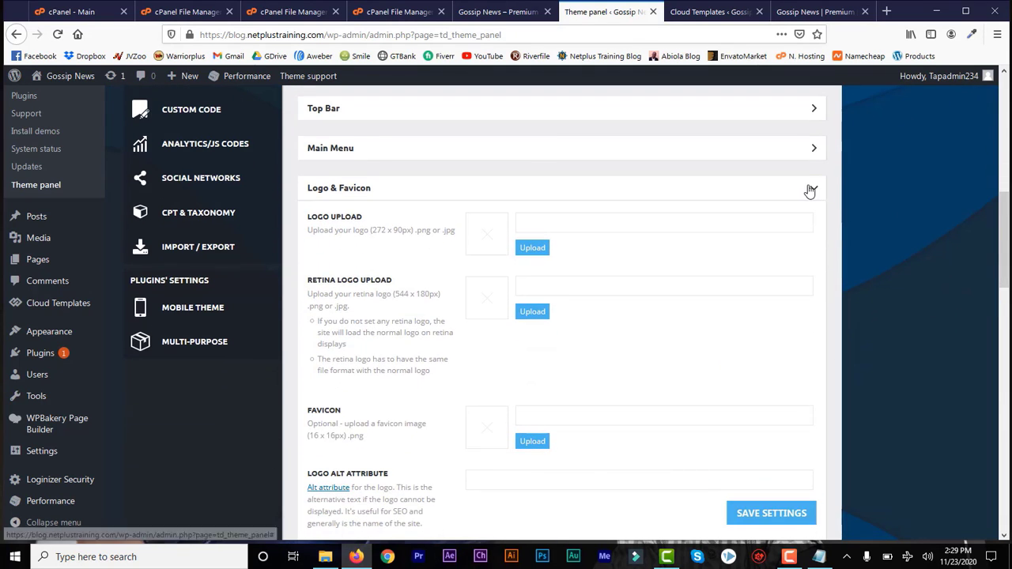
left_click(811, 189)
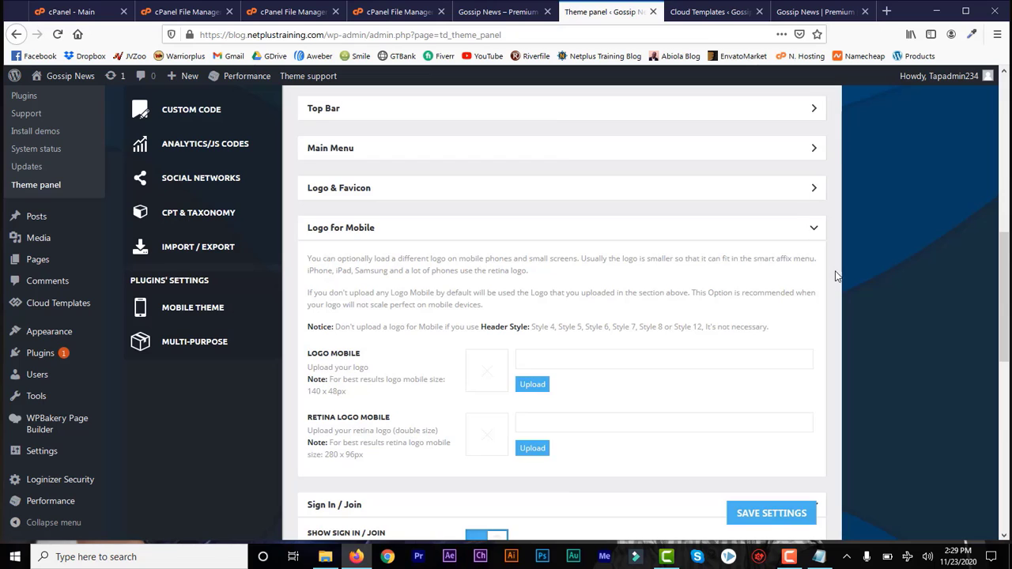
left_click(810, 229)
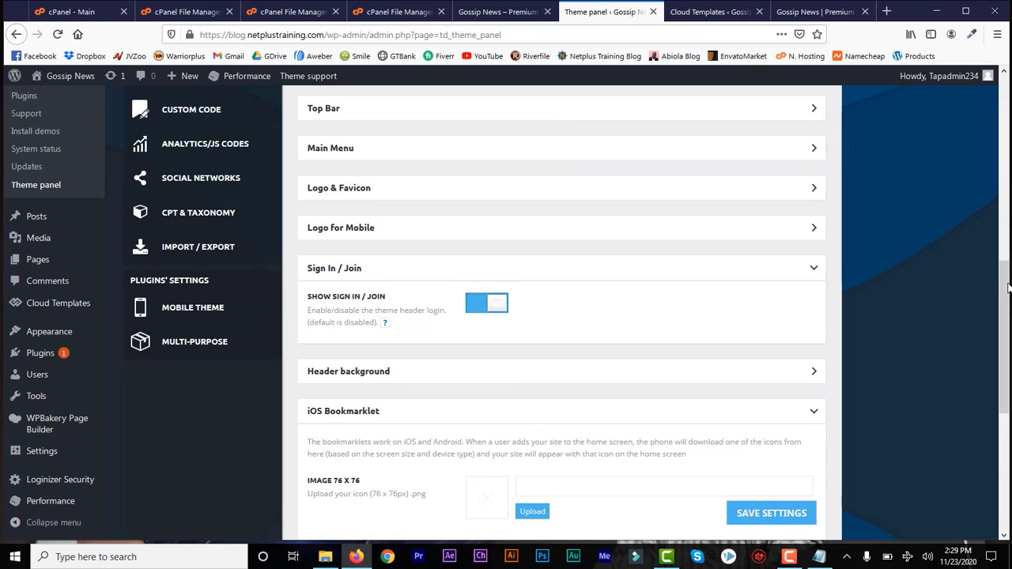
scroll(1004, 332, "down", 3)
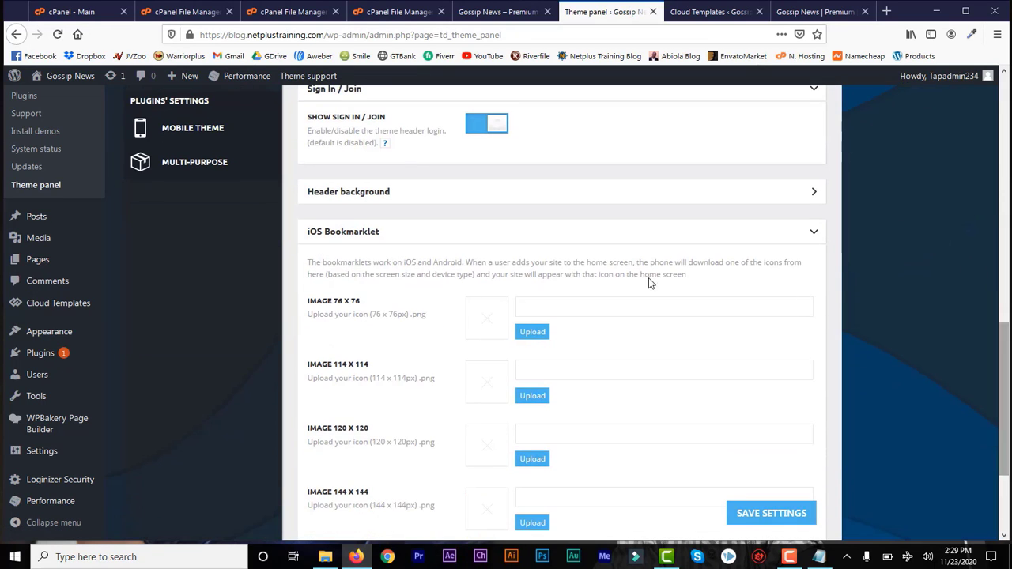
Step: Save the header settings and reload the homepage to check its header
left_click(752, 515)
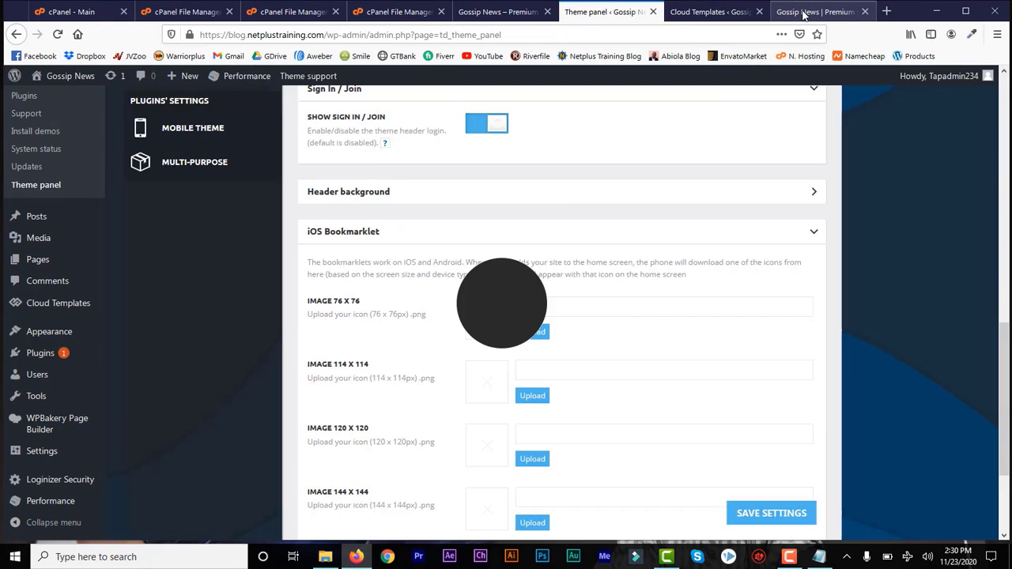
left_click(804, 12)
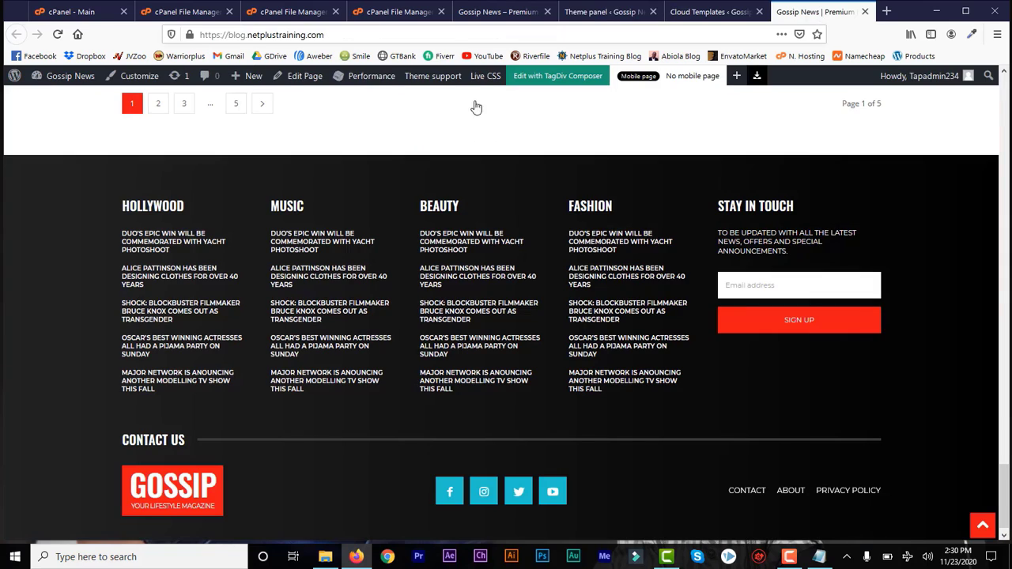
left_click(57, 34)
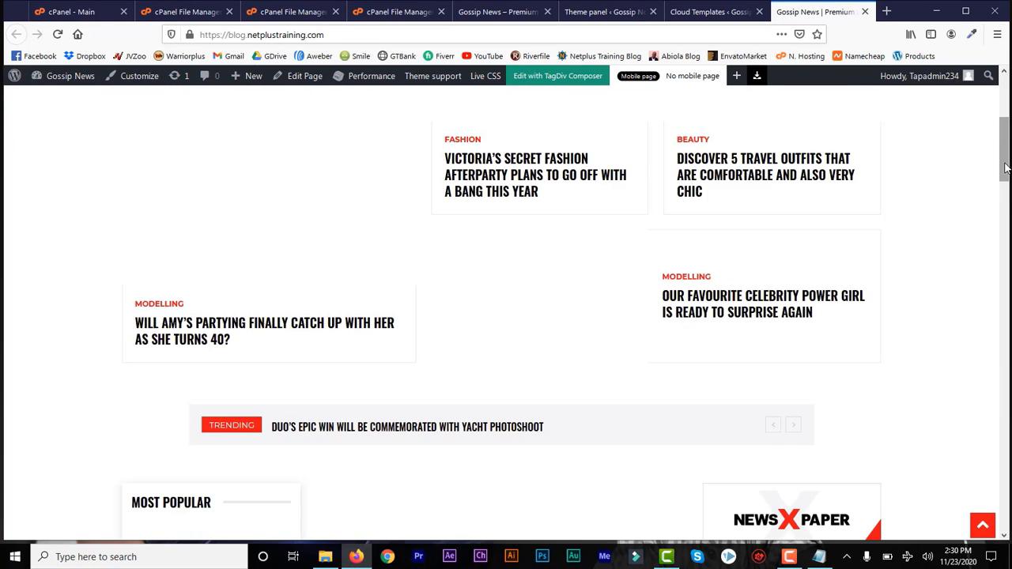
left_click_drag(1004, 168, 1004, 123)
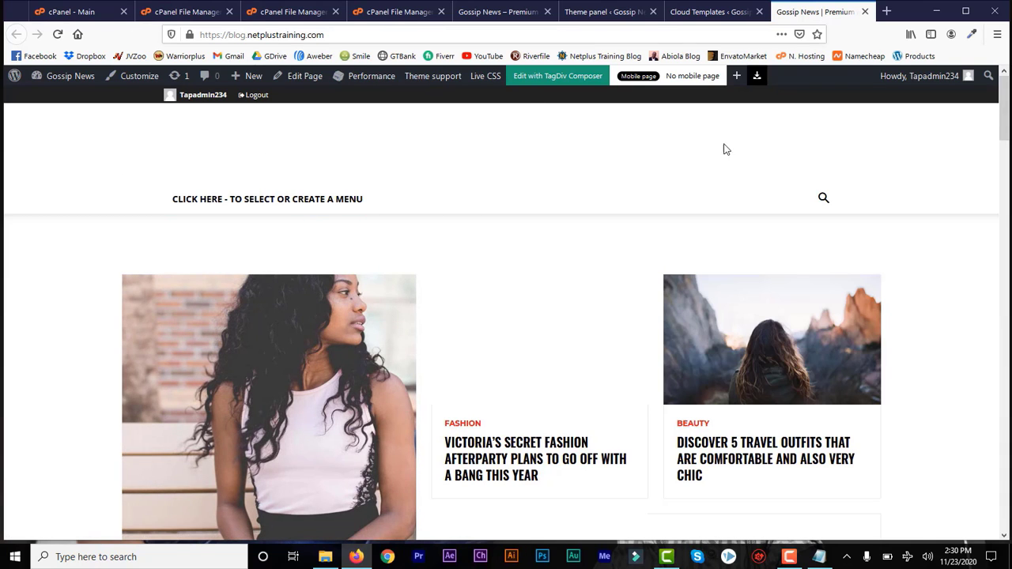
Step: Return to the theme panel and open the Ads settings
left_click(720, 14)
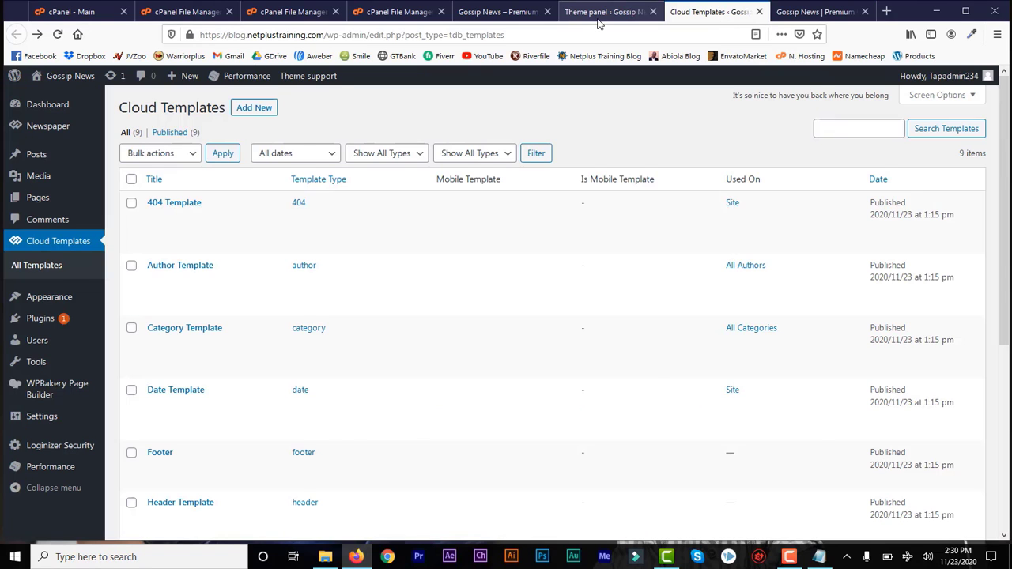
left_click(565, 11)
left_click_drag(1006, 398, 1008, 239)
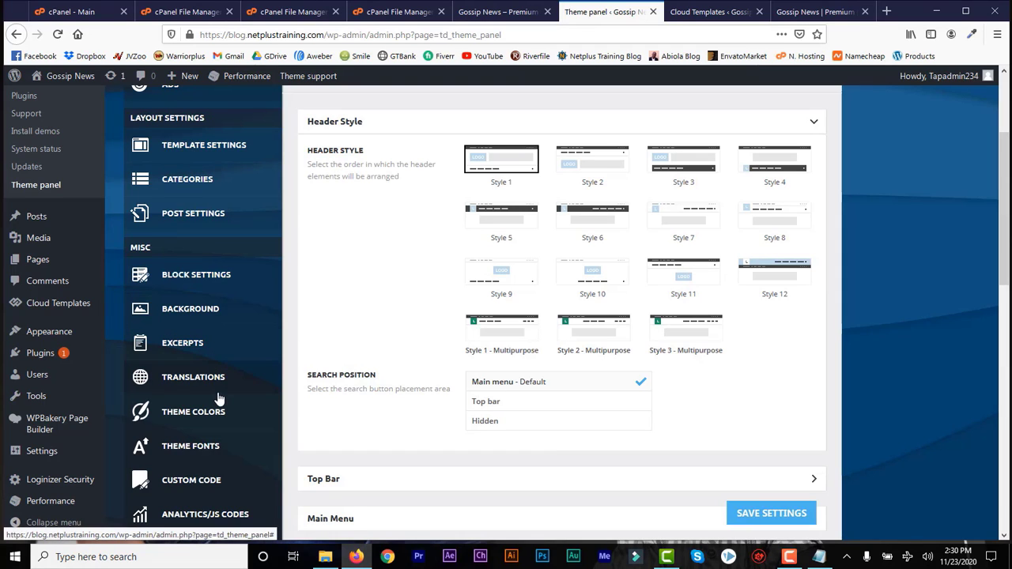
scroll(1003, 256, "up", 3)
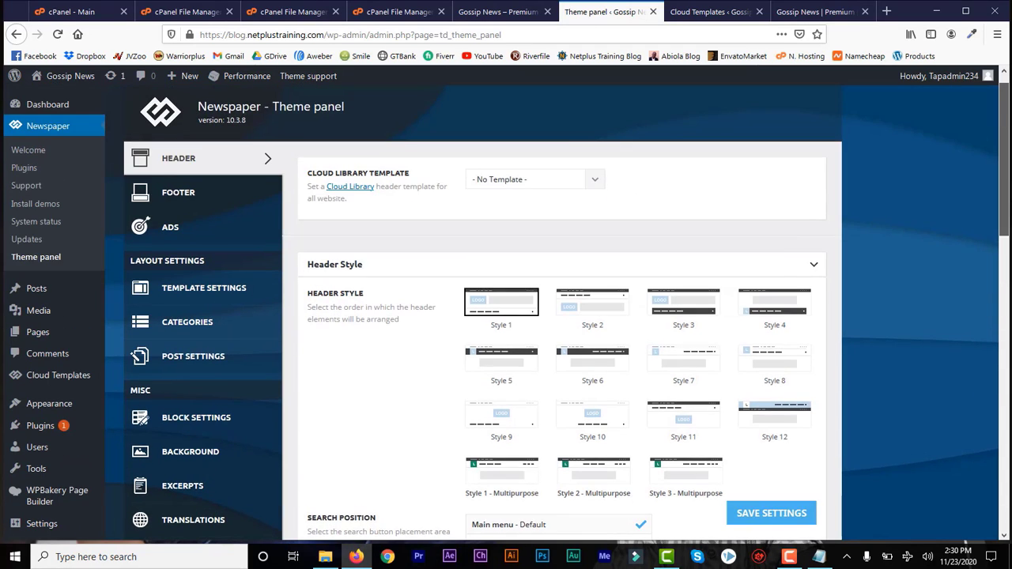
left_click(186, 235)
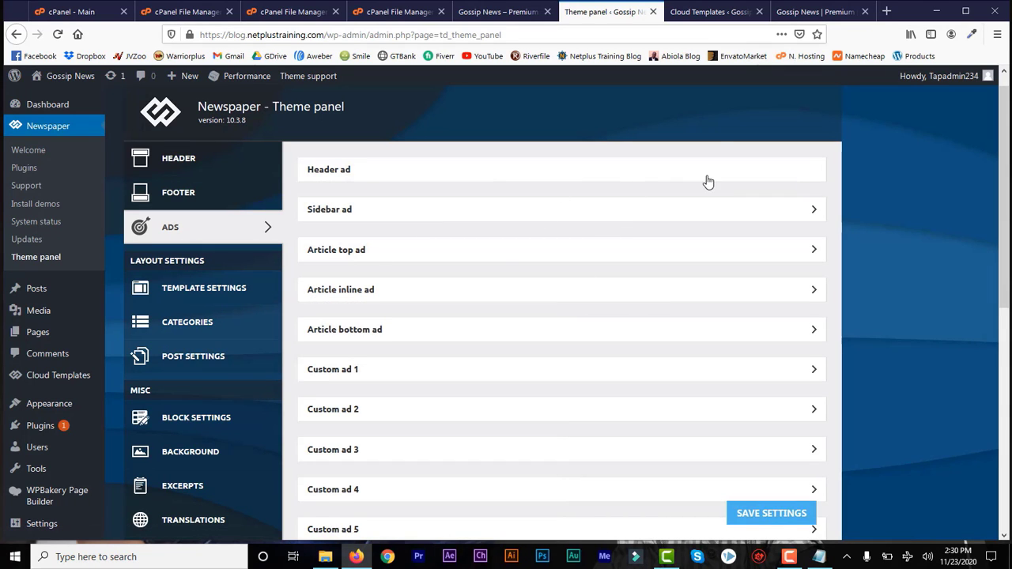
Step: Look at the empty header area on the homepage and return to the expanded Header ad settings
left_click(831, 9)
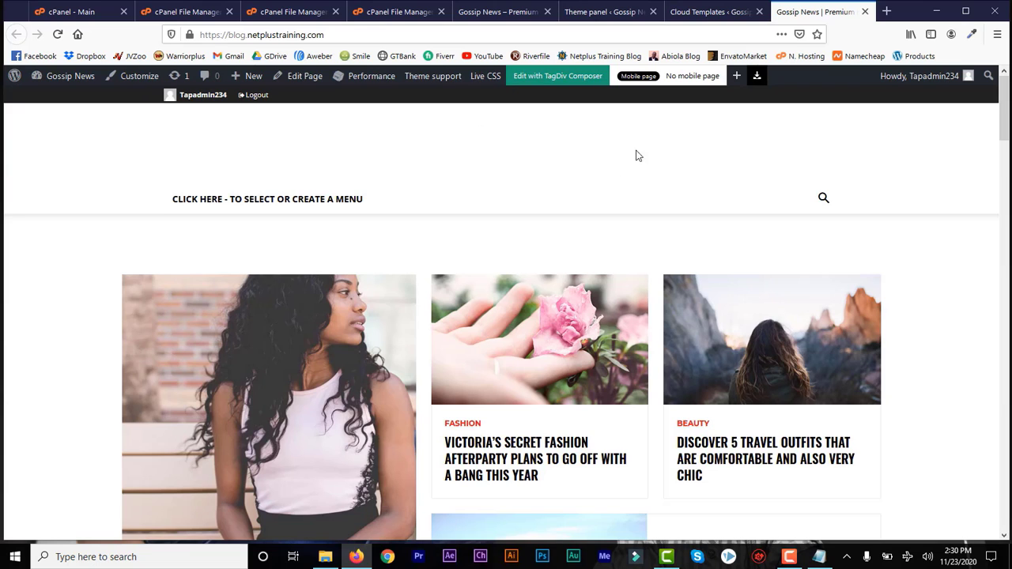
left_click(703, 12)
left_click(820, 11)
left_click(696, 12)
left_click(605, 12)
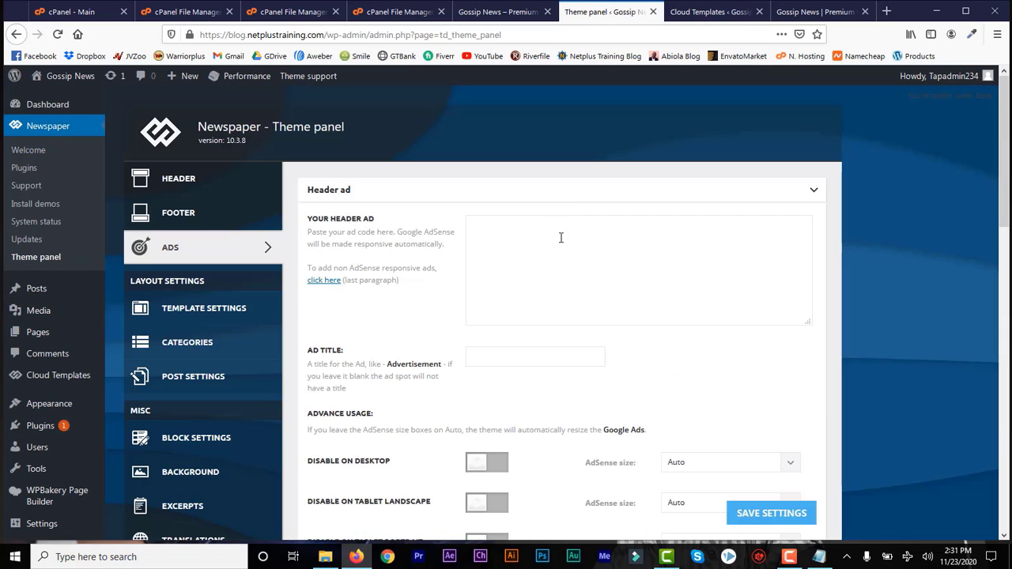
Step: Save a header ad with HTML code for youtube-banner-728x90-1.jpg linking to the NetplusTraining YouTube channel, and check it on the reloaded homepage
left_click(668, 238)
type("<div class=\"td-all-devices\"> <a href=\"https://www.youtube.com/c/NetplusTraining?sub_confirmation=1\" target=\"_blank\"> <img src=\"https://www.abiolaoluwasanmi.com/wp-content/uploads/2020/10/youtube-banner-728x90-1.jpg\"/> </a> </div>")
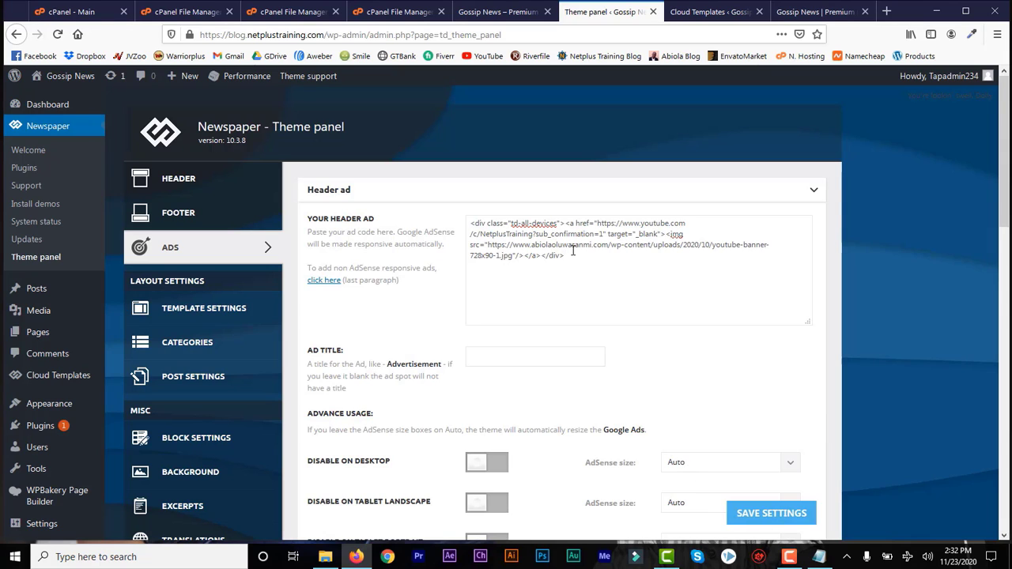
left_click(760, 516)
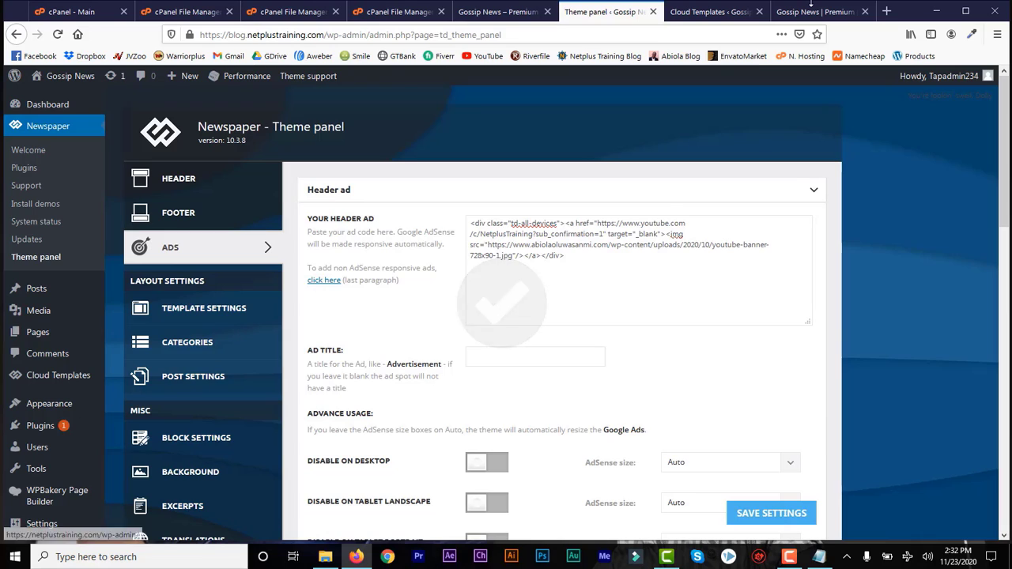
left_click(814, 11)
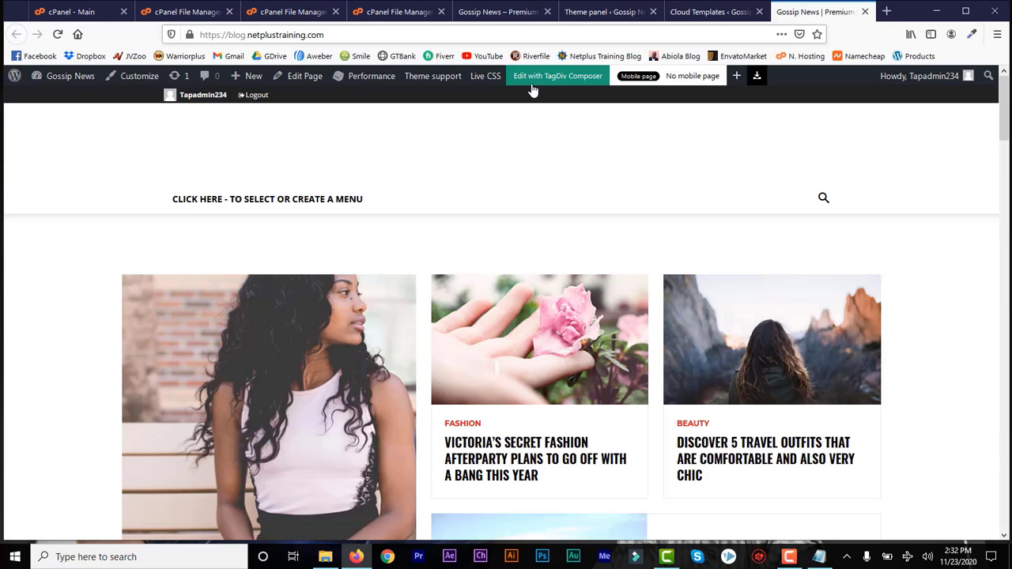
left_click(58, 35)
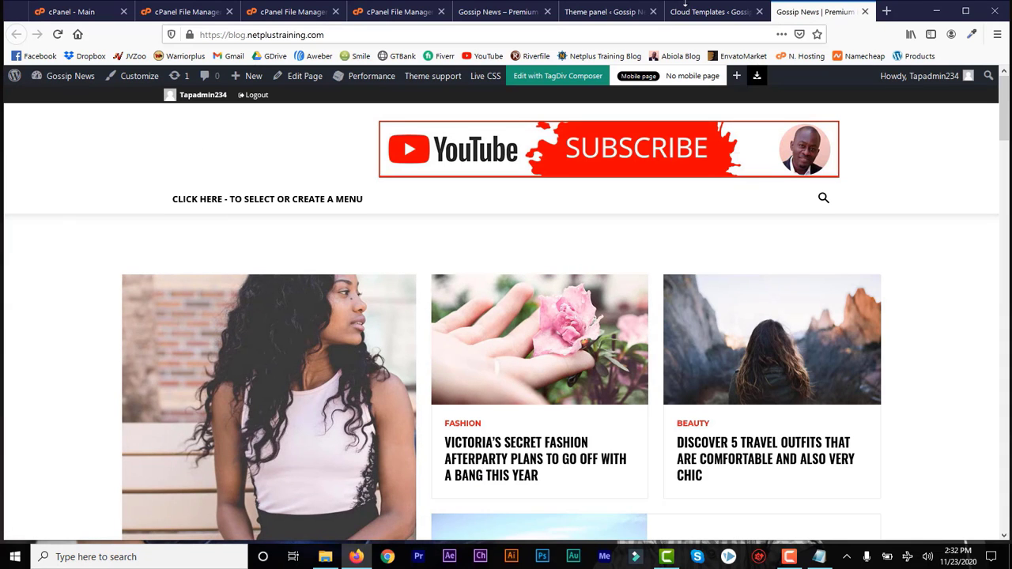
Step: Open the theme panel's Header settings and compare them with the header on the homepage
left_click(589, 12)
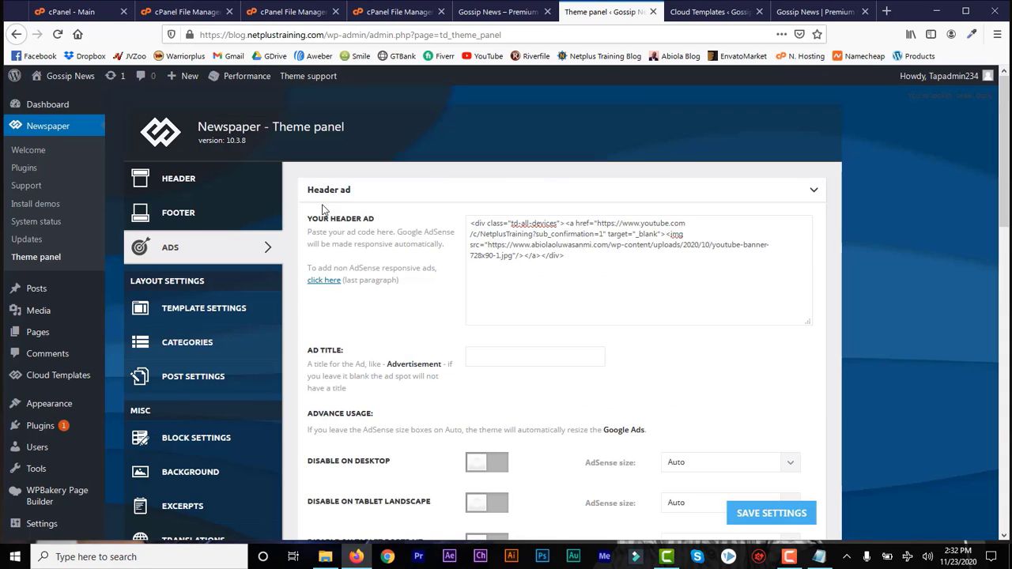
left_click(192, 180)
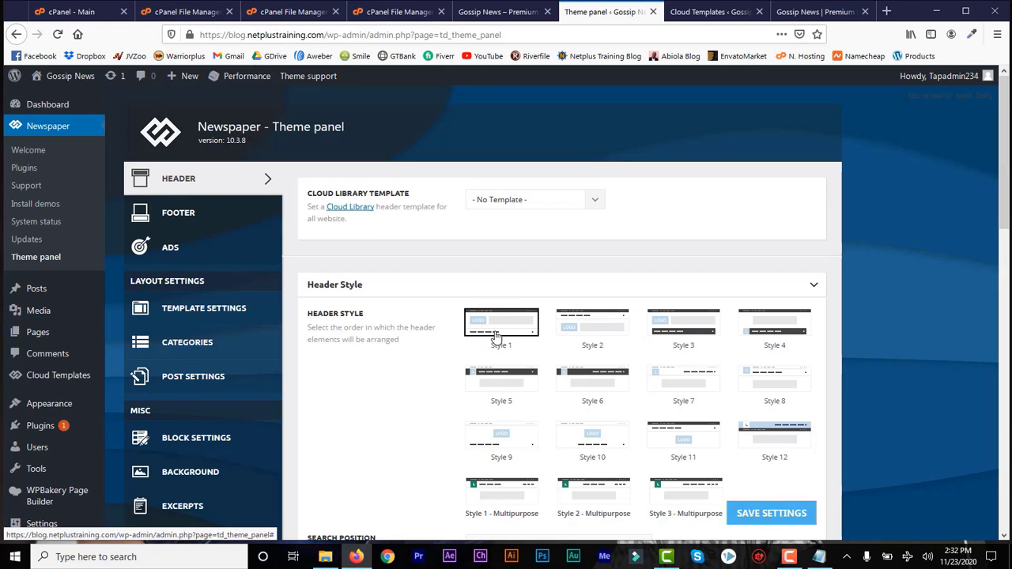
left_click(814, 11)
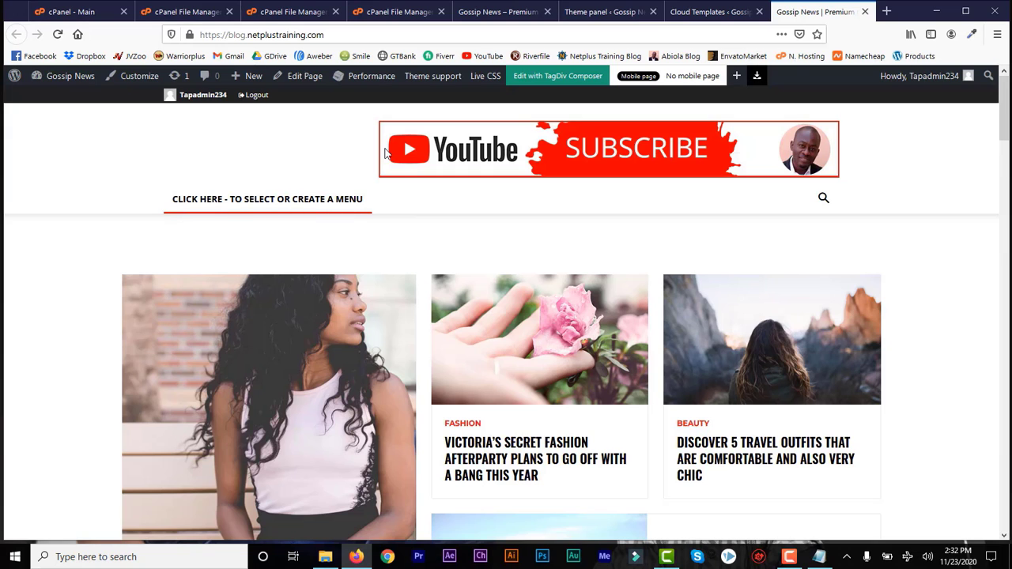
left_click(605, 11)
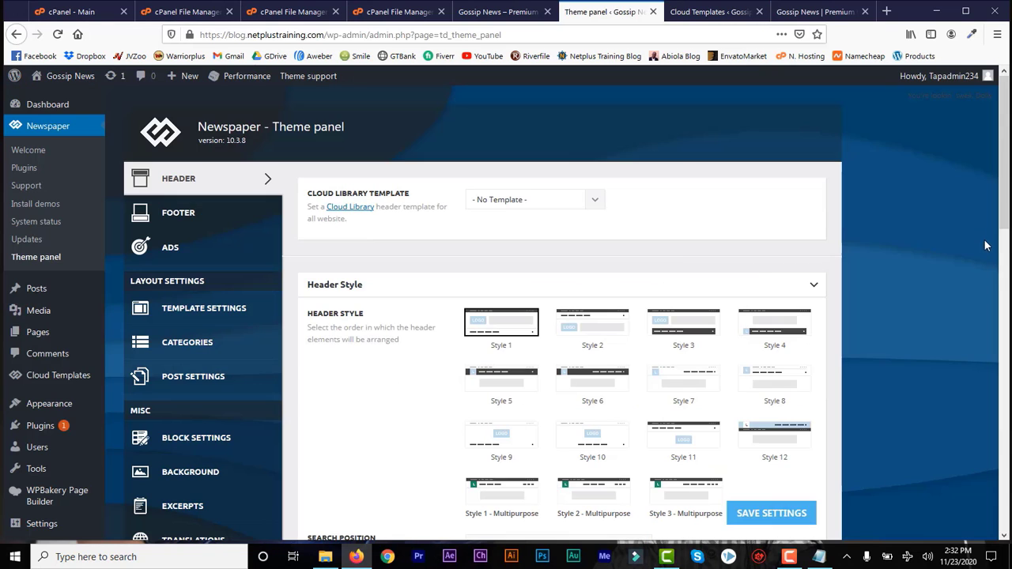
Step: Choose td-demo-custom-menu as the main header menu in the Main Menu settings, and show the available menus again
left_click_drag(1004, 202, 1002, 338)
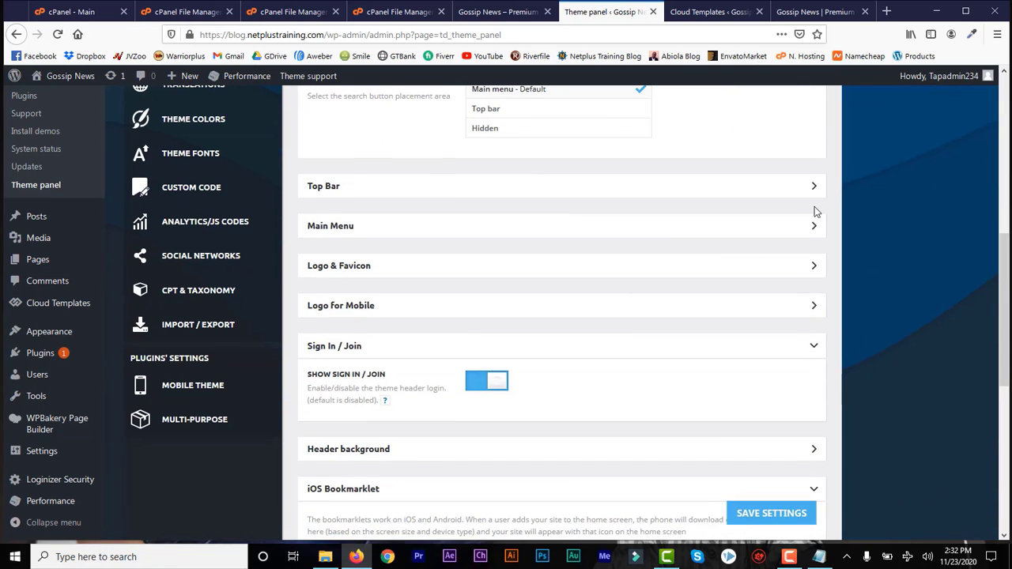
left_click(811, 228)
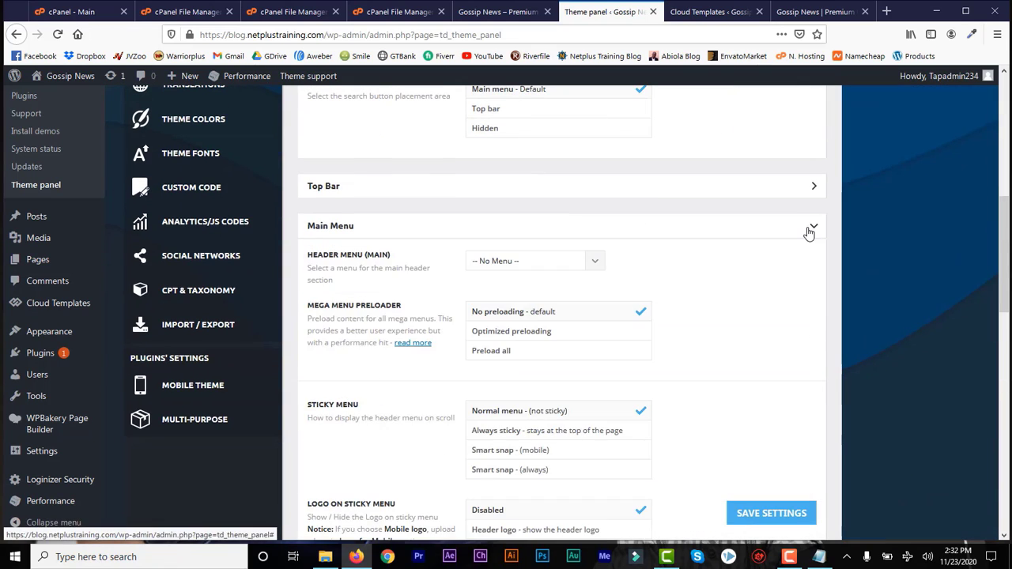
left_click(598, 263)
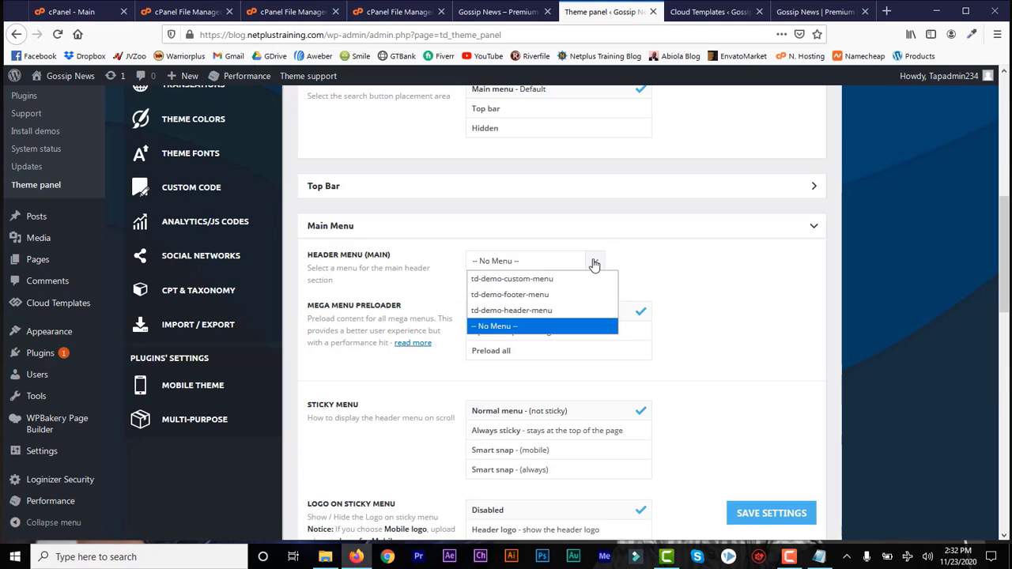
left_click(531, 280)
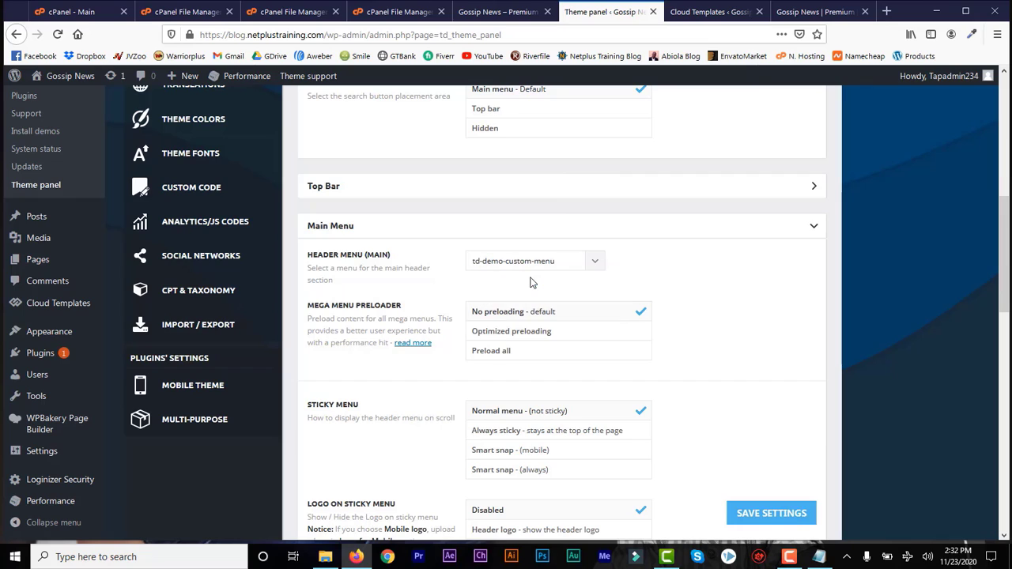
left_click(592, 264)
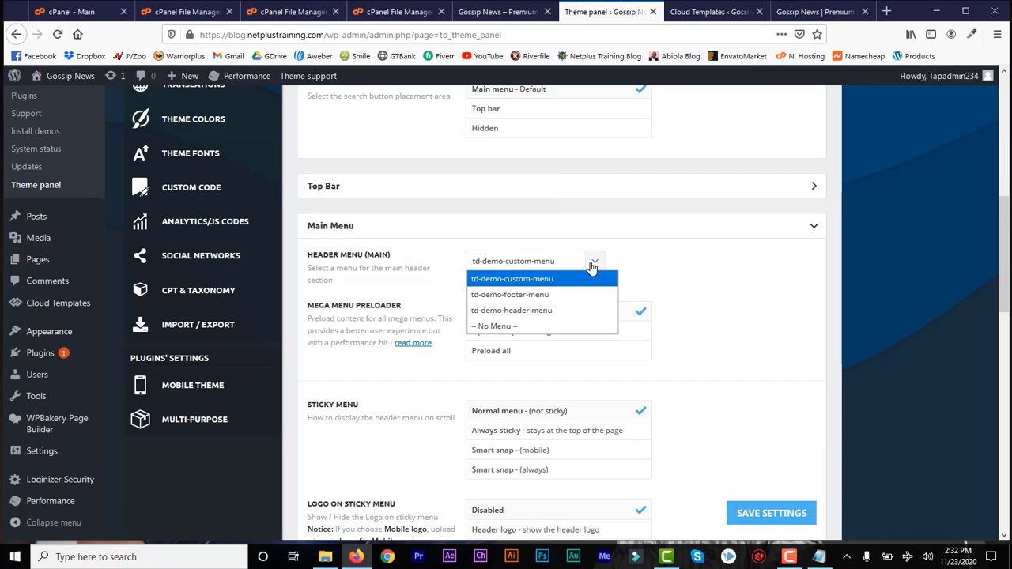
Step: Set the main header menu to td-demo-header-menu and save the theme settings
left_click(566, 310)
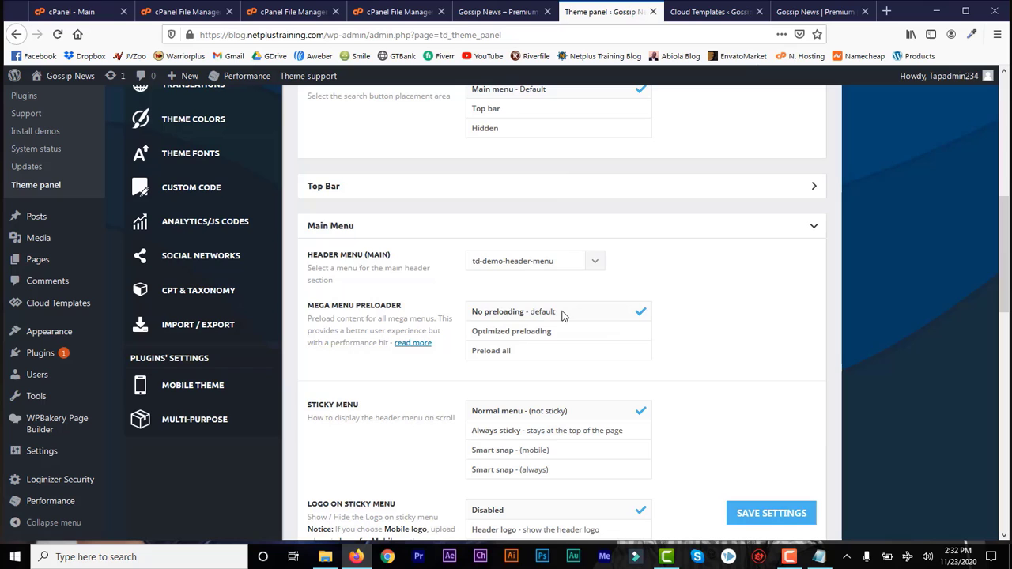
left_click(767, 514)
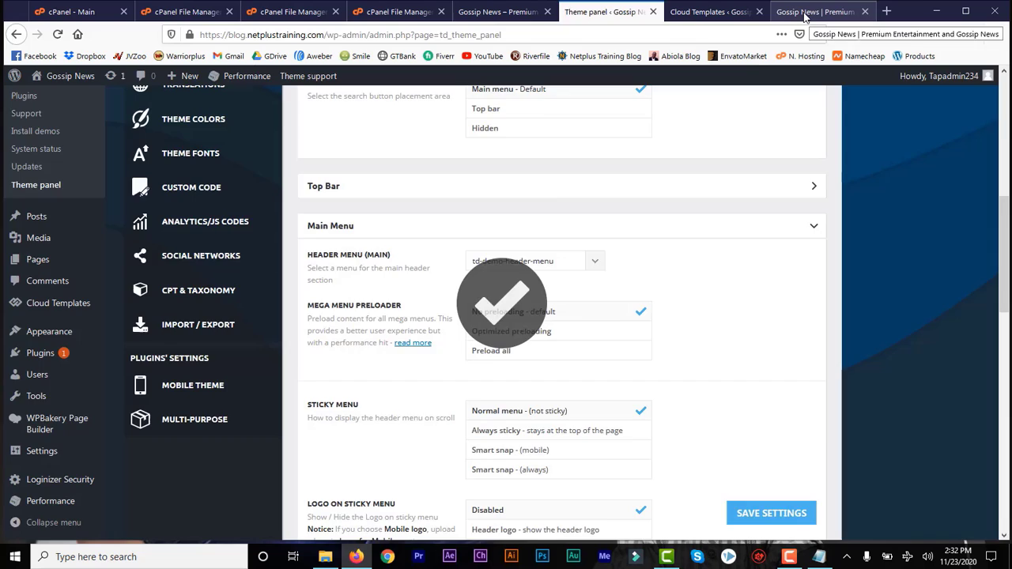
Step: Reload the live Gossip News homepage and check its header menu and footer
left_click(812, 14)
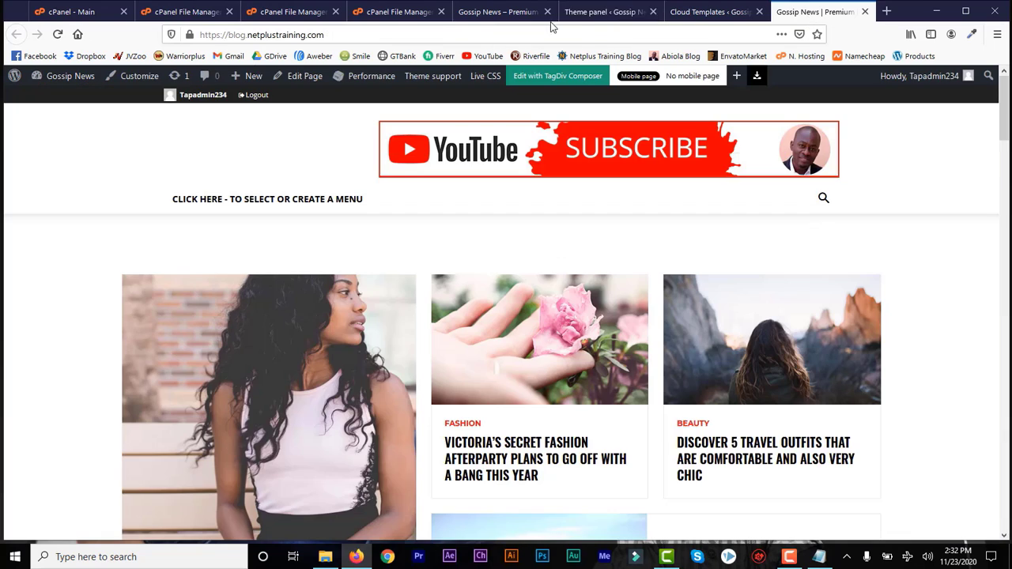
left_click(58, 34)
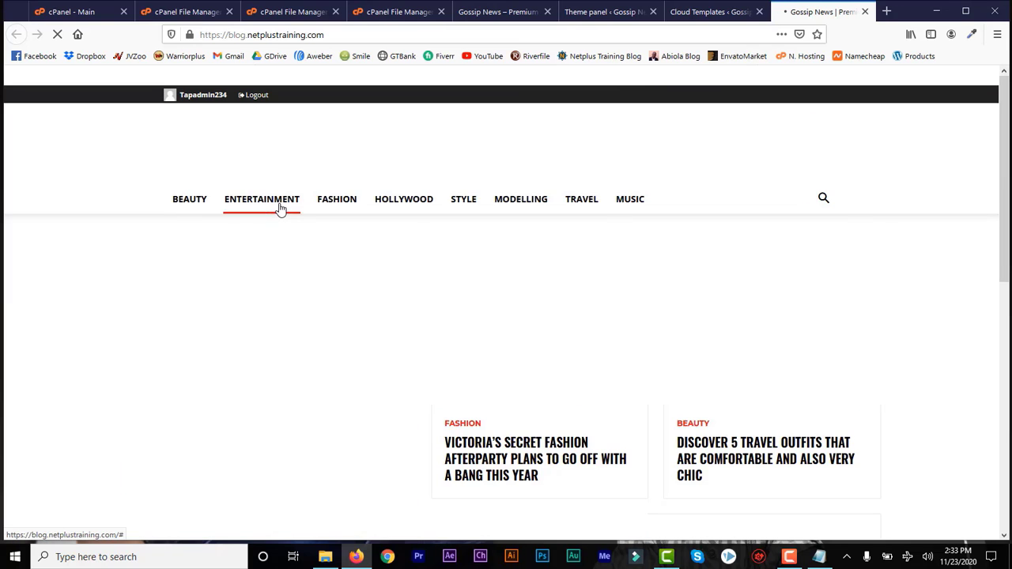
mouse_move(615, 209)
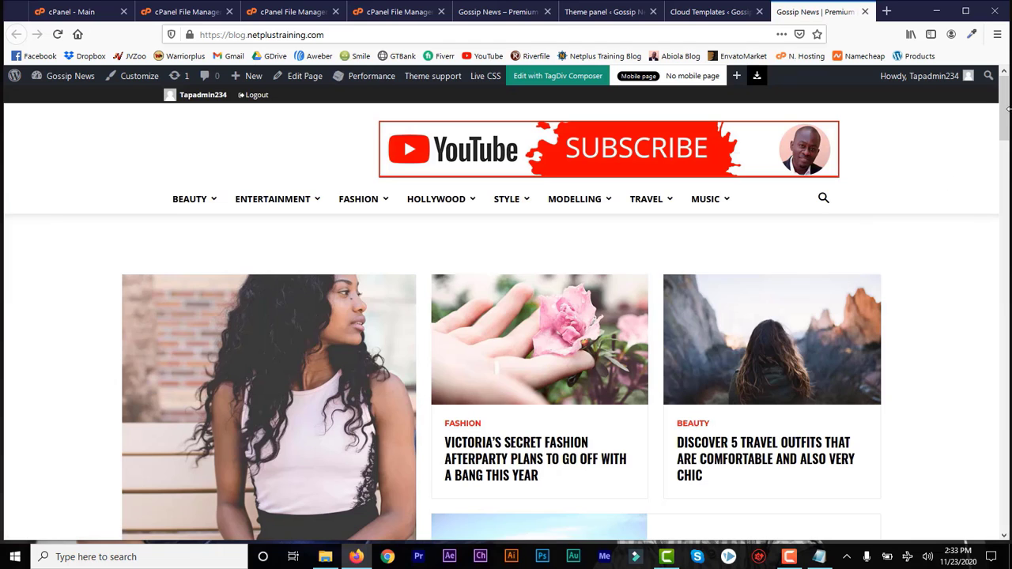
mouse_move(1003, 111)
left_mouse_down()
mouse_move(1004, 123)
mouse_move(1004, 109)
left_mouse_up()
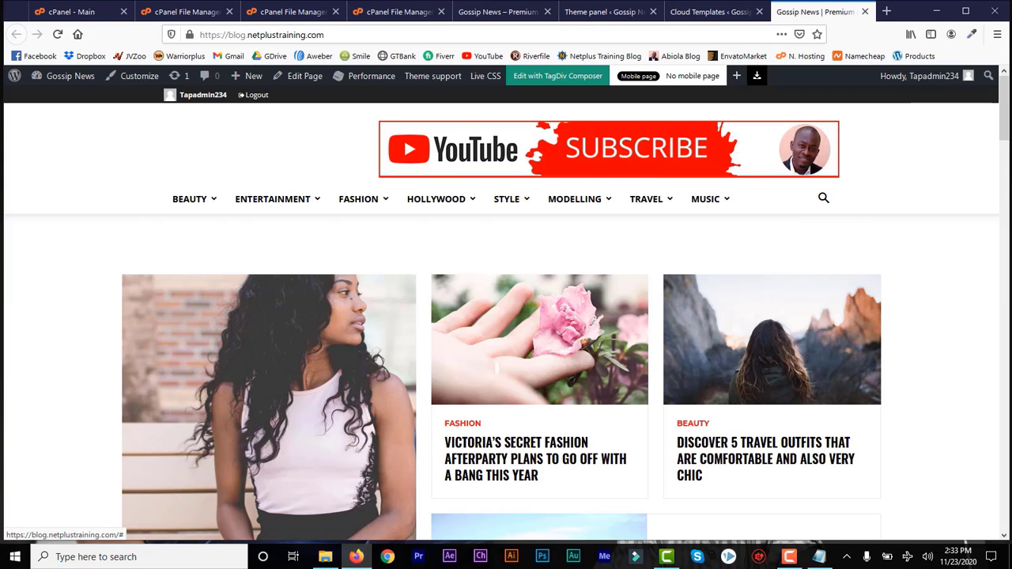
left_click_drag(1008, 129, 1003, 514)
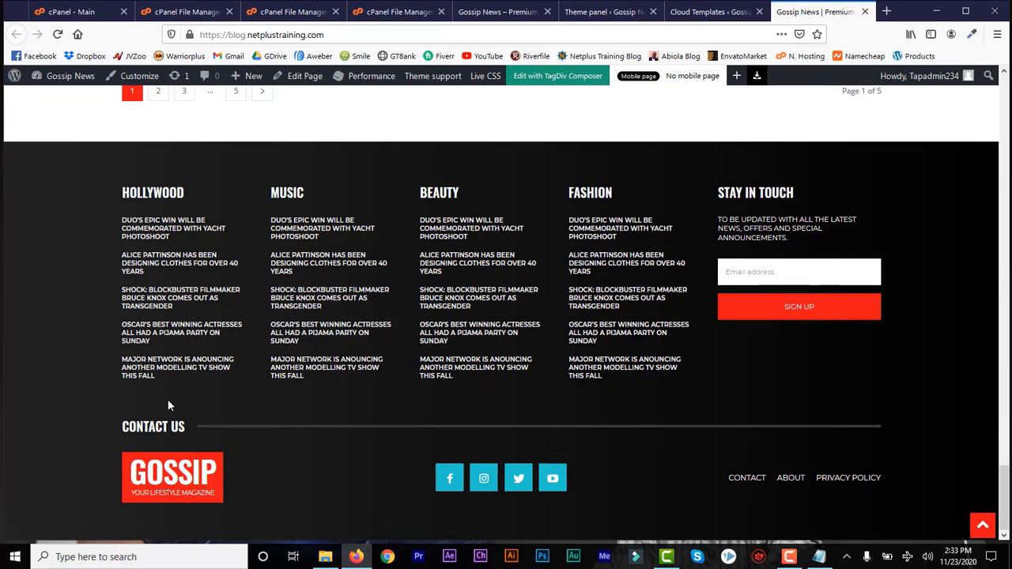
Step: In the Newspaper theme panel, set the footer's Cloud Library template to No Template
left_click(598, 14)
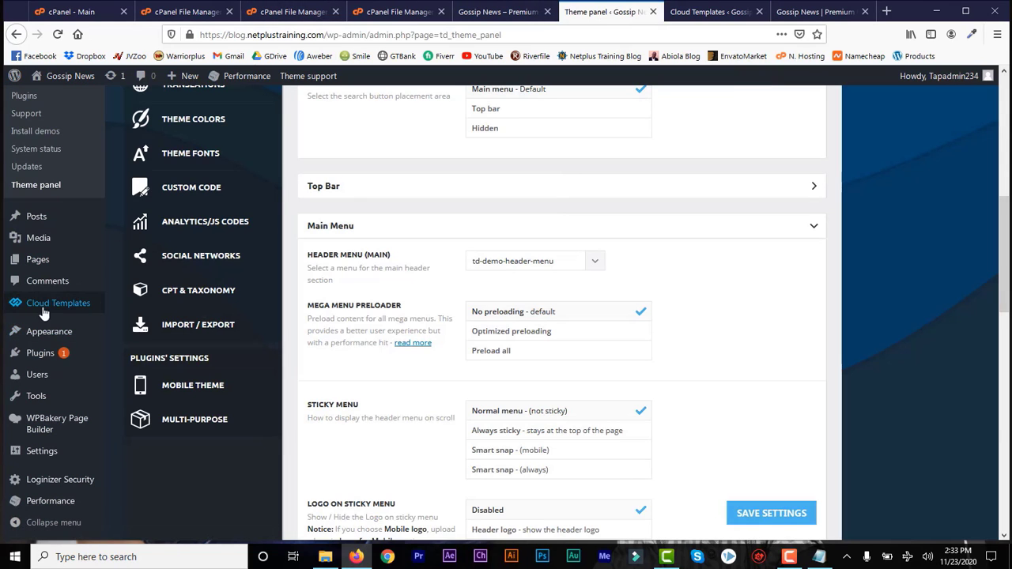
mouse_move(69, 310)
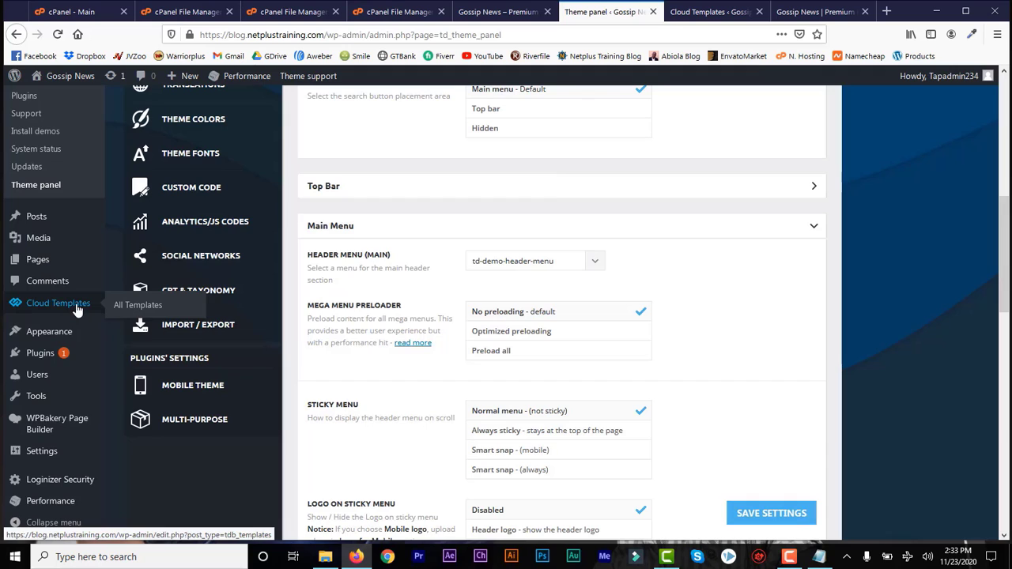
scroll(341, 212, "up", 6)
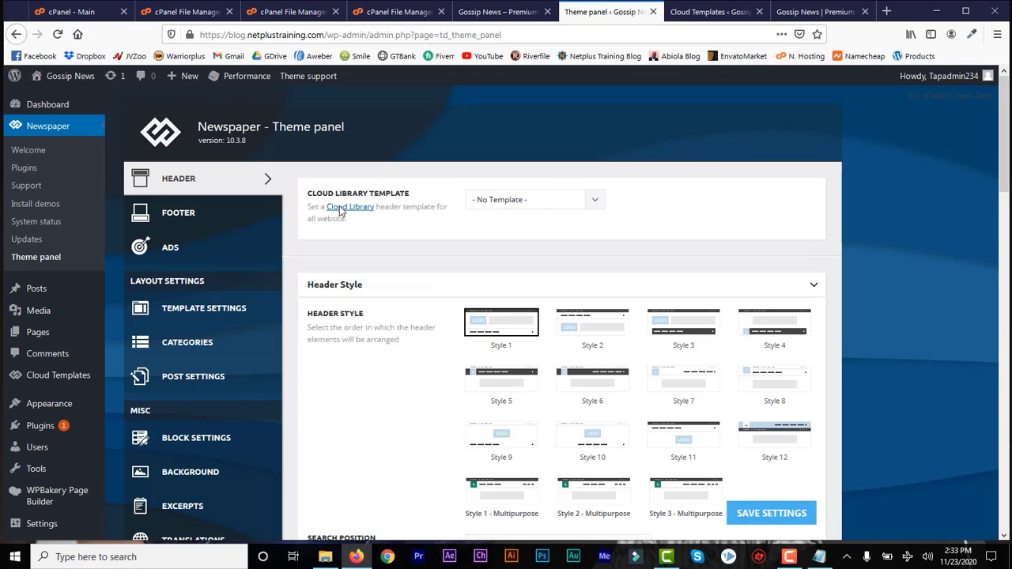
left_click(185, 218)
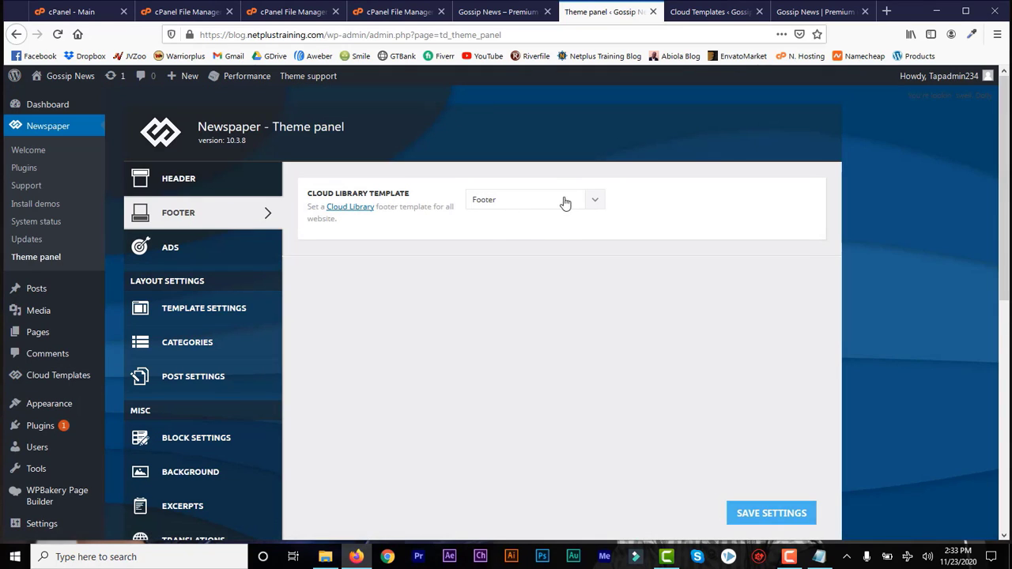
left_click(590, 208)
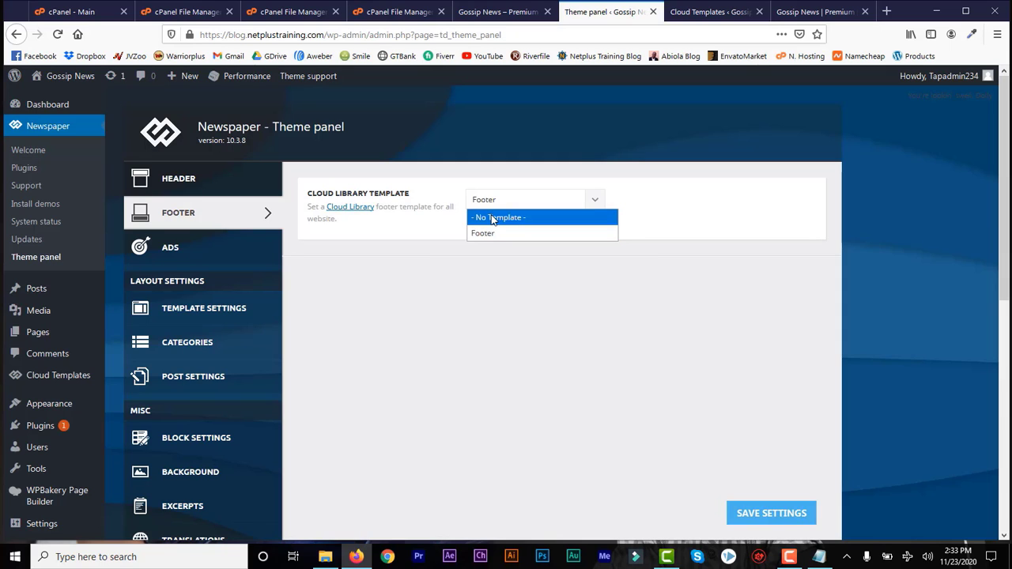
left_click(490, 218)
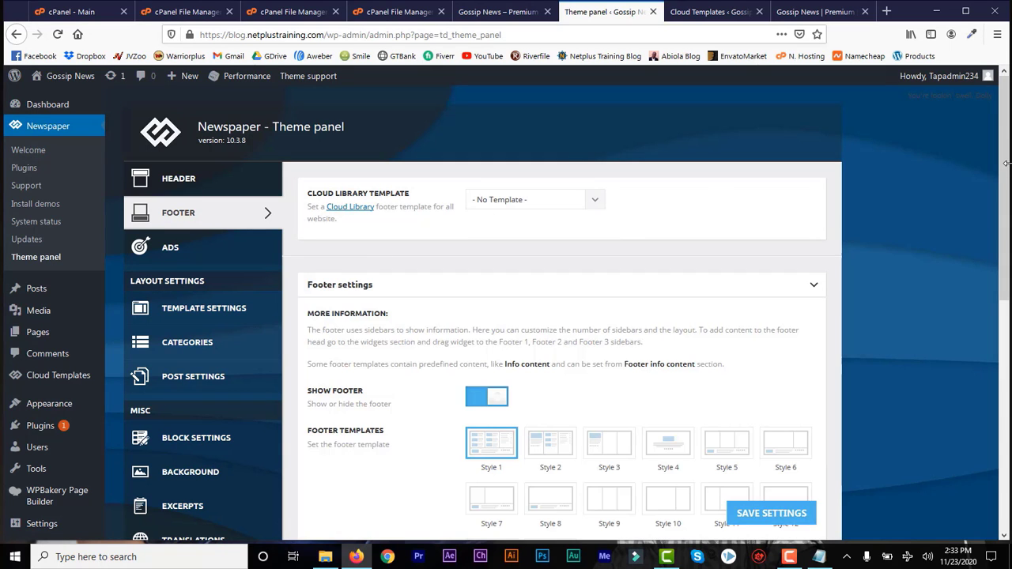
Step: Check the current footer on the live homepage and choose the Style 5 footer template in the footer settings
left_click_drag(1007, 169, 1008, 273)
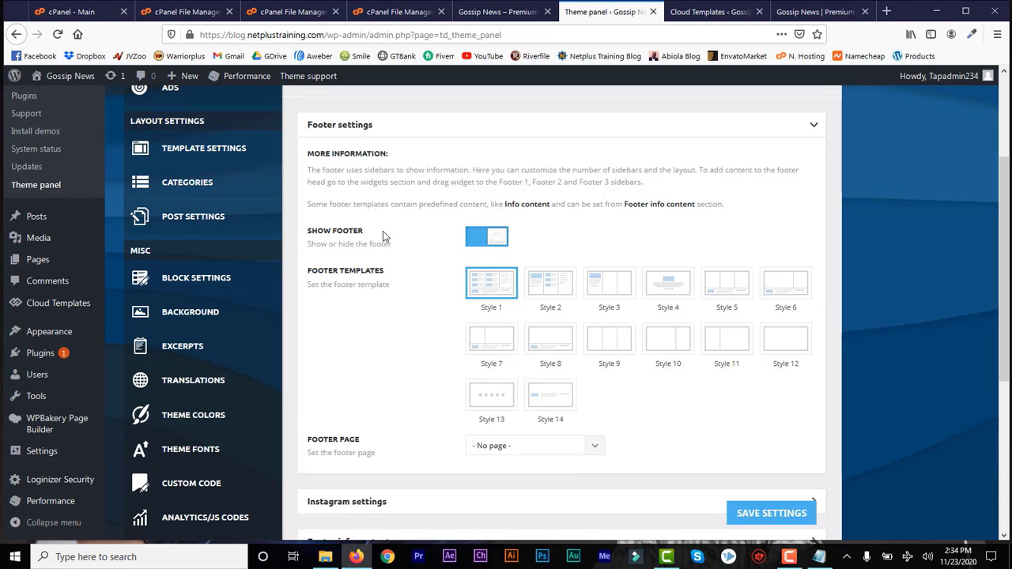
left_click(814, 11)
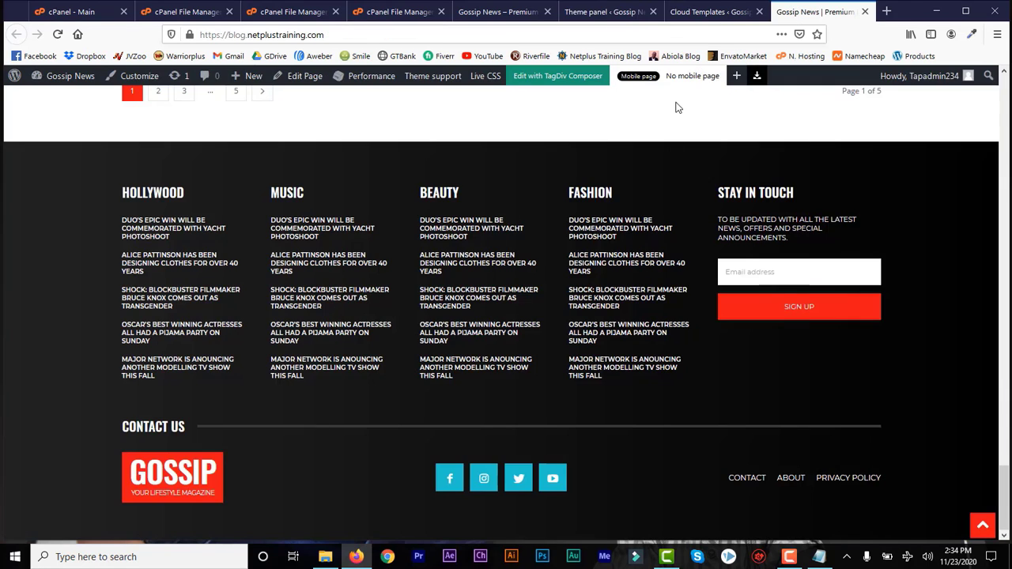
left_click(605, 12)
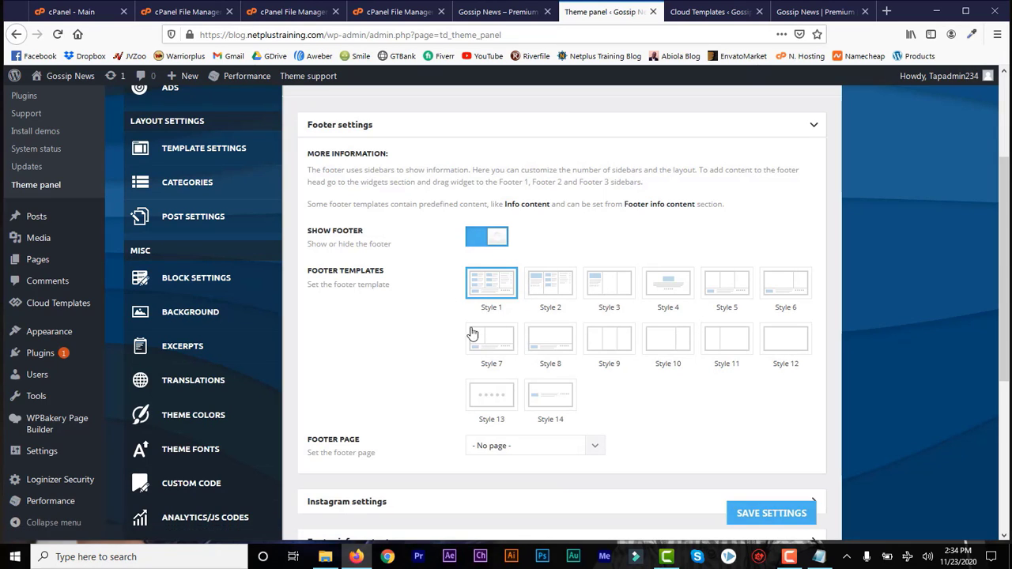
left_click(670, 292)
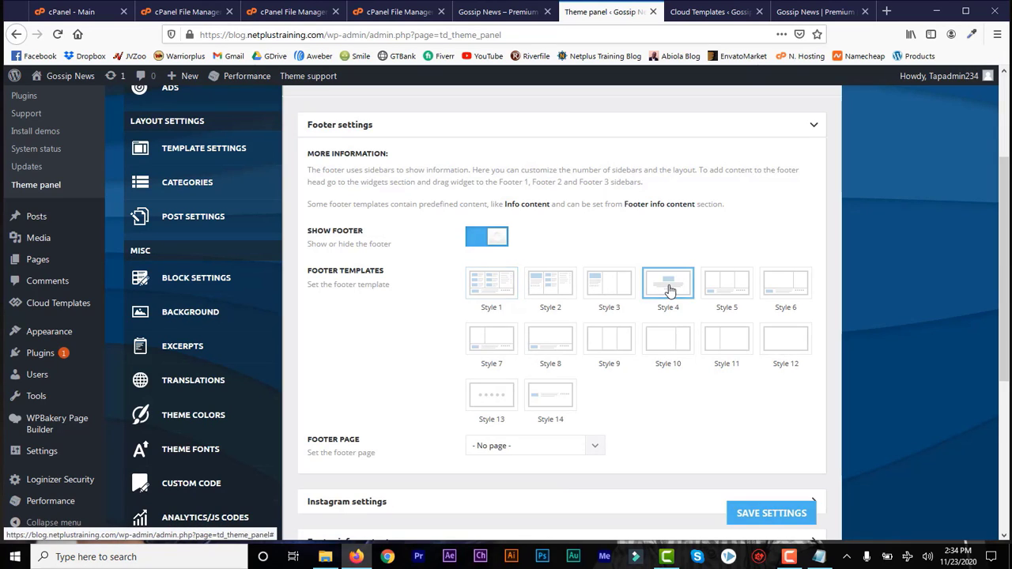
left_click(729, 285)
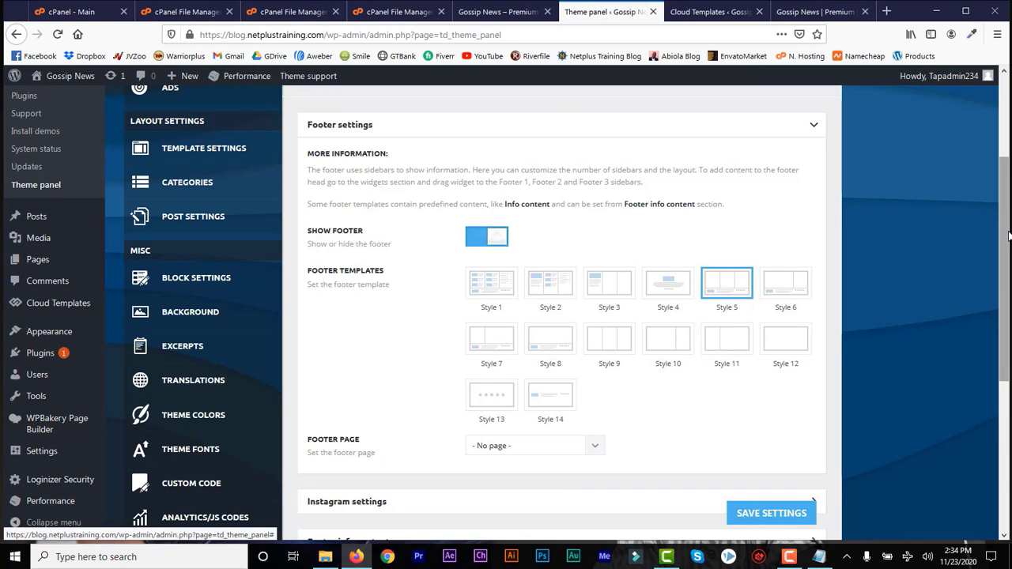
Step: Review the footer info content and sub footer settings, and save the footer configuration
left_click_drag(1006, 231, 1002, 289)
scroll(1002, 288, "down", 4)
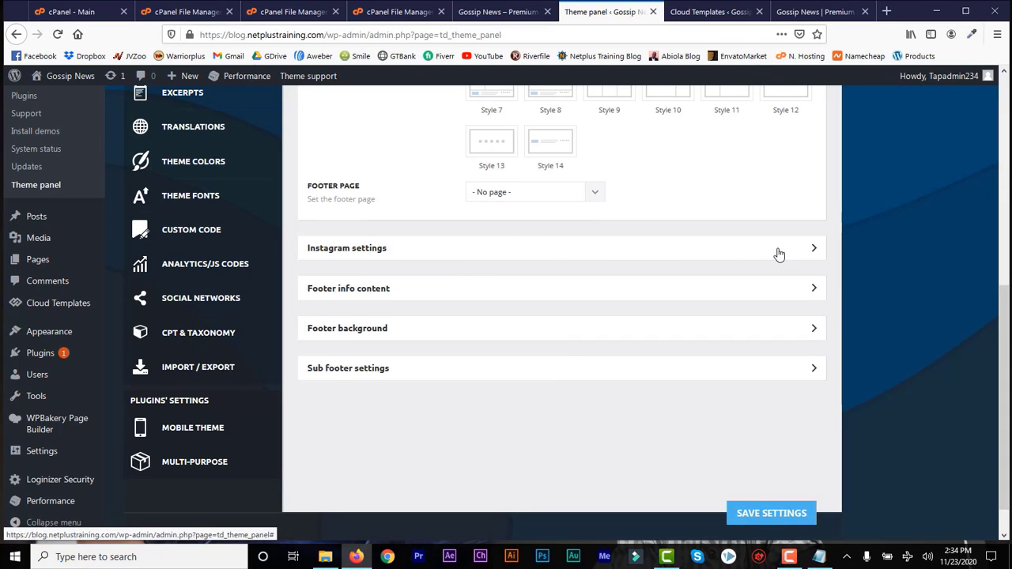
left_click(818, 287)
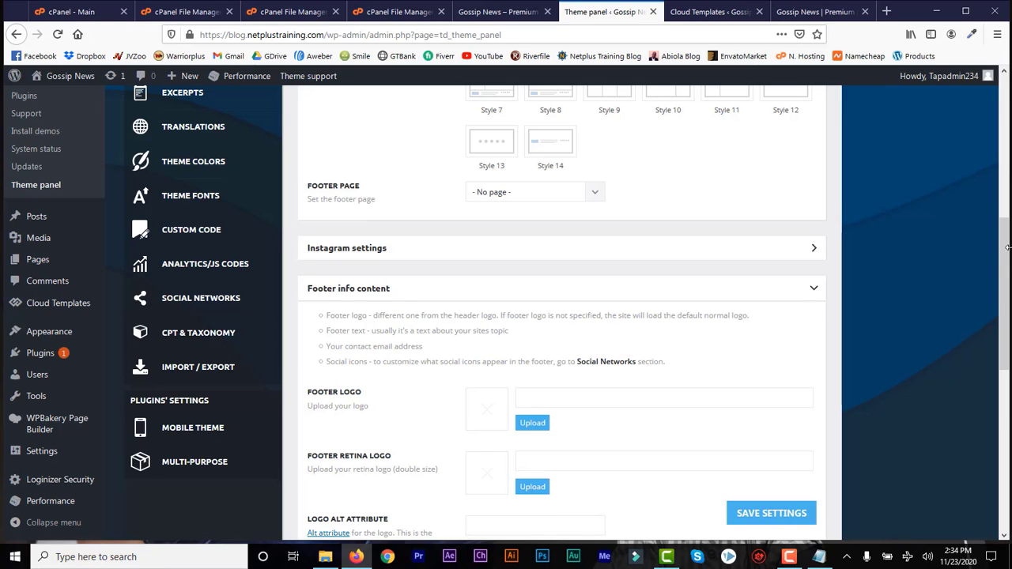
left_click_drag(1007, 247, 1007, 320)
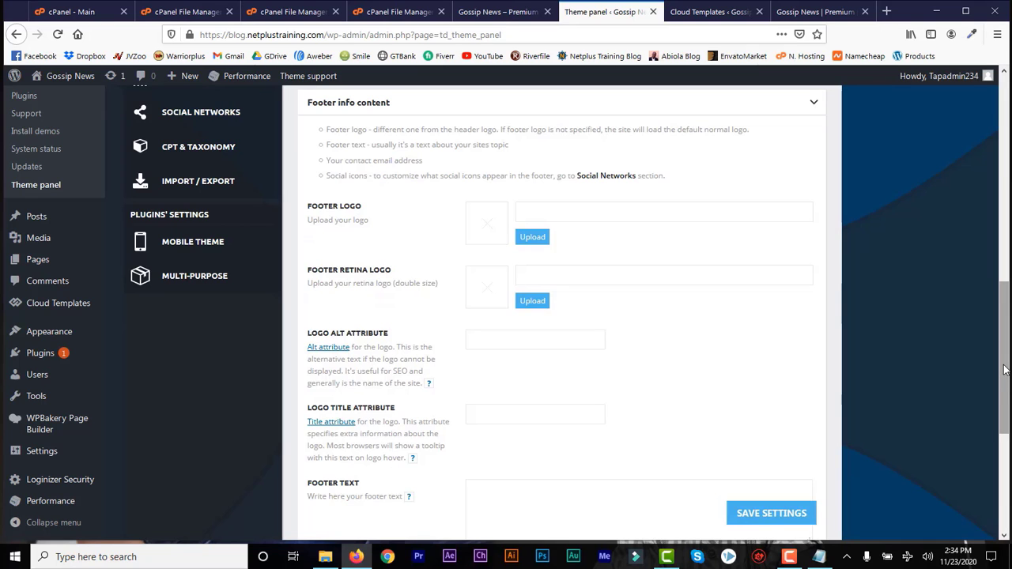
left_click_drag(1007, 376, 1008, 463)
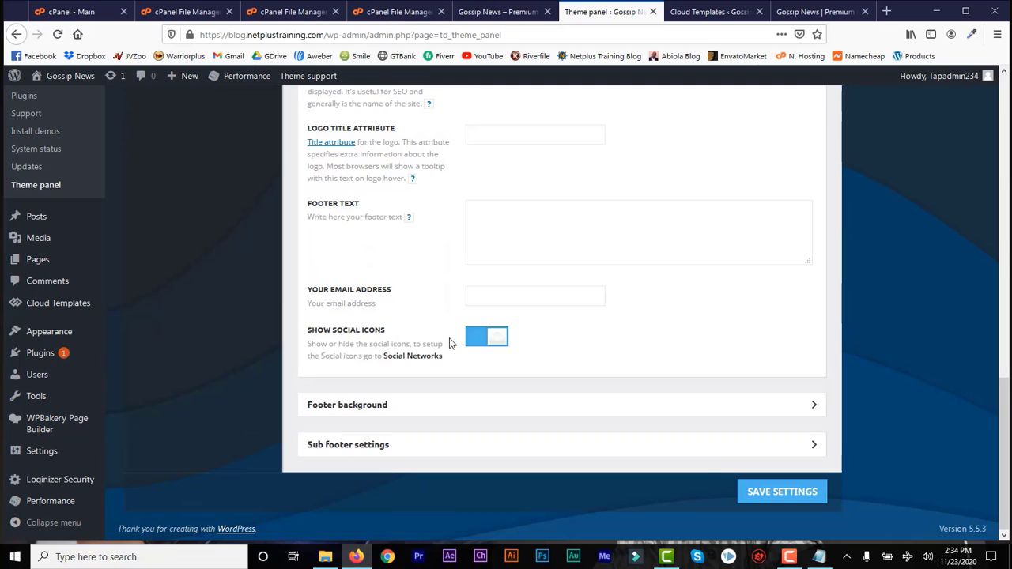
left_click(571, 449)
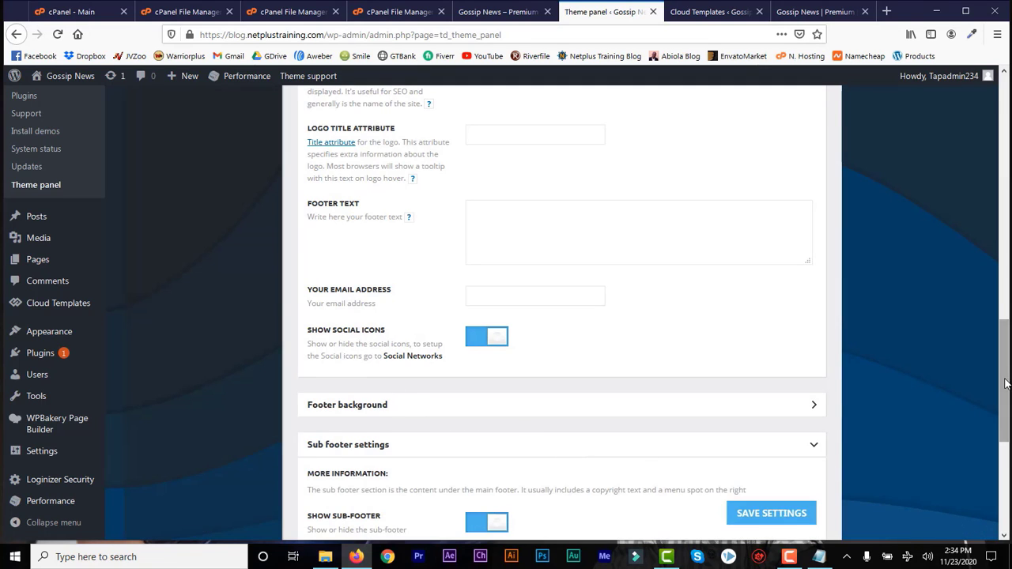
left_click_drag(1007, 384, 1007, 466)
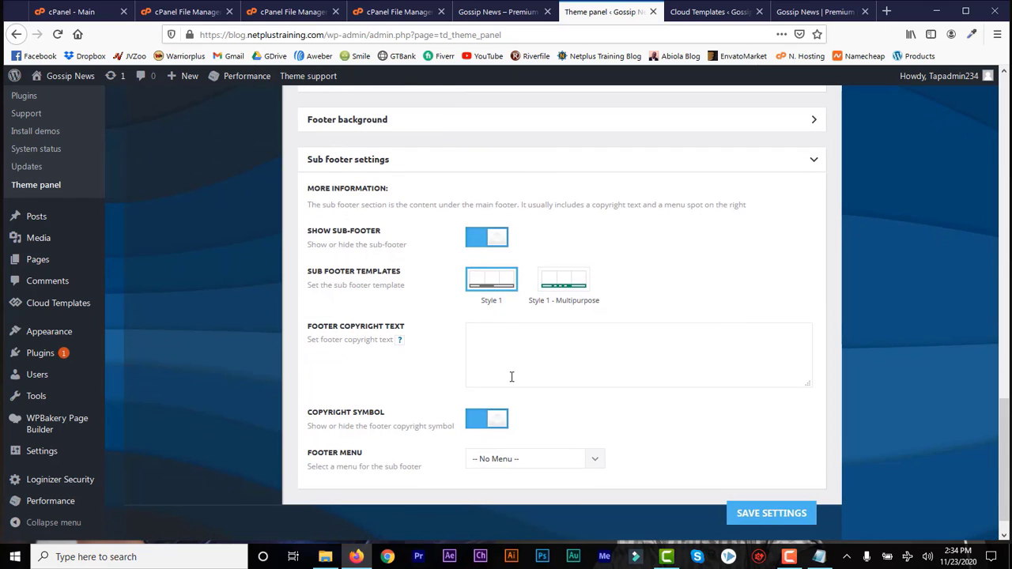
left_click(763, 513)
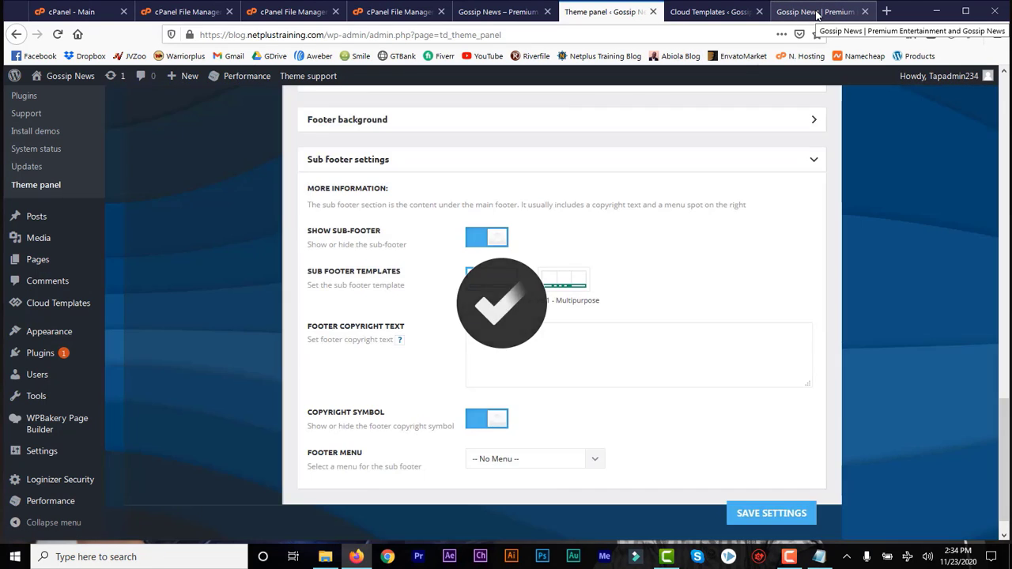
Step: Reload the live homepage and check its new footer and header
left_click(817, 14)
left_click(57, 35)
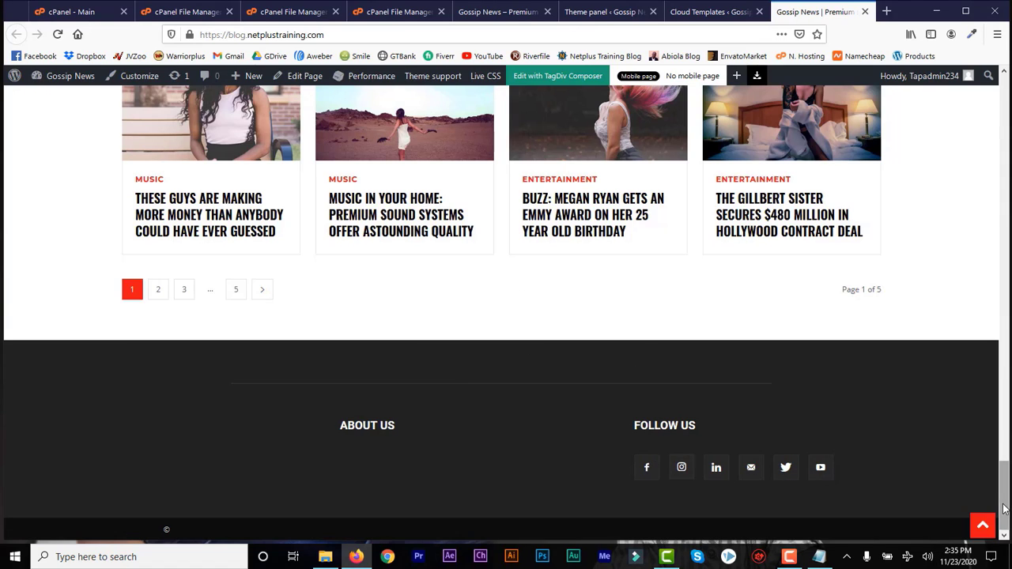
left_click_drag(1004, 507, 1009, 97)
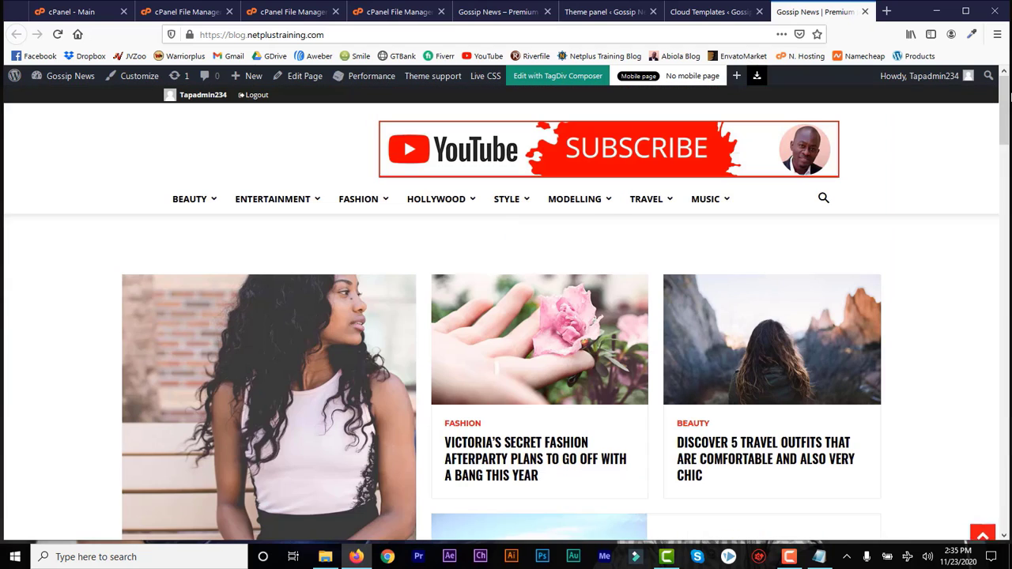
Step: Set the footer's Cloud Library template to Footer in the theme panel and save the settings
left_click(585, 13)
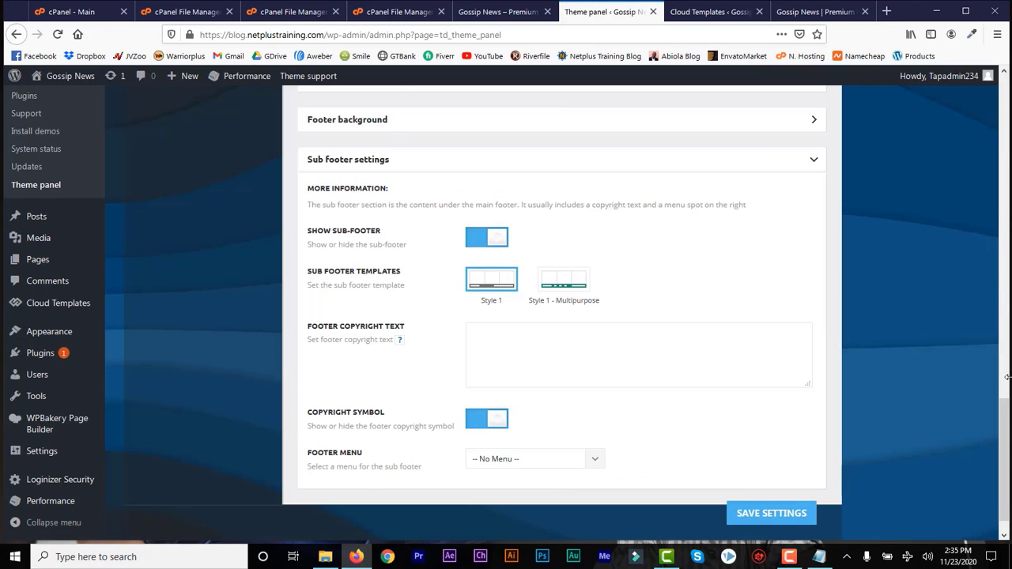
left_click_drag(1007, 377, 1005, 158)
left_click(593, 204)
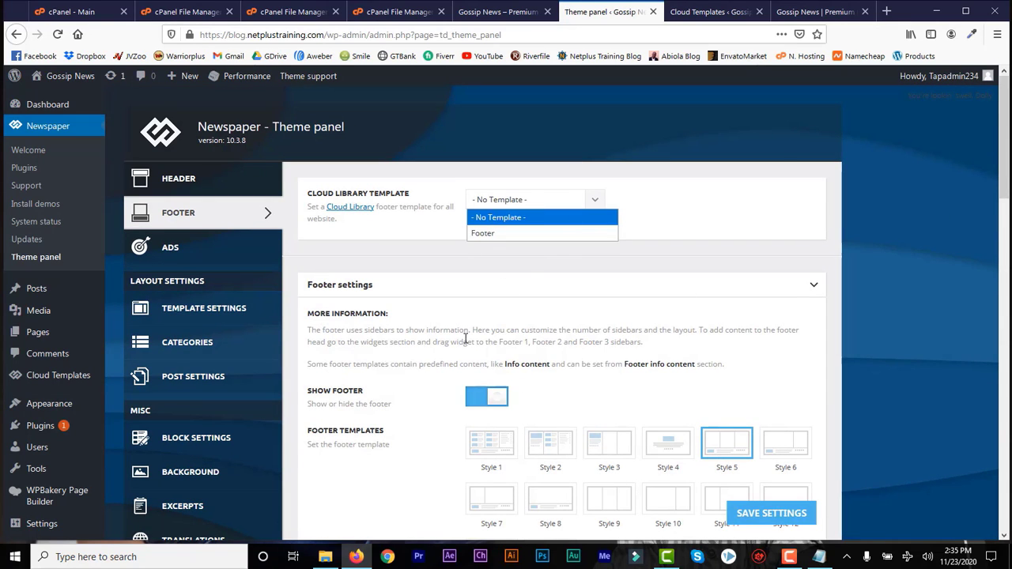
left_click(661, 204)
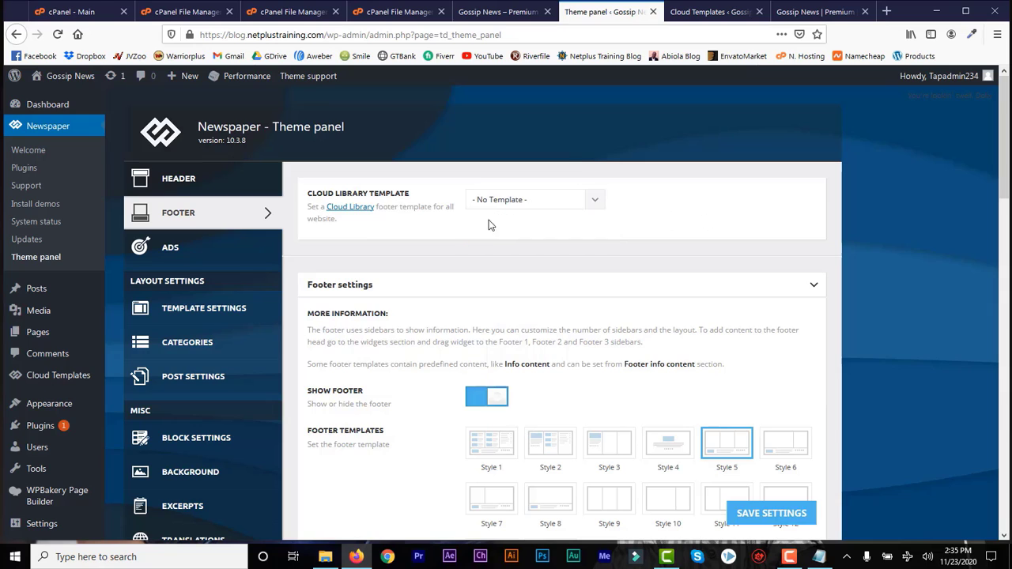
left_click(598, 201)
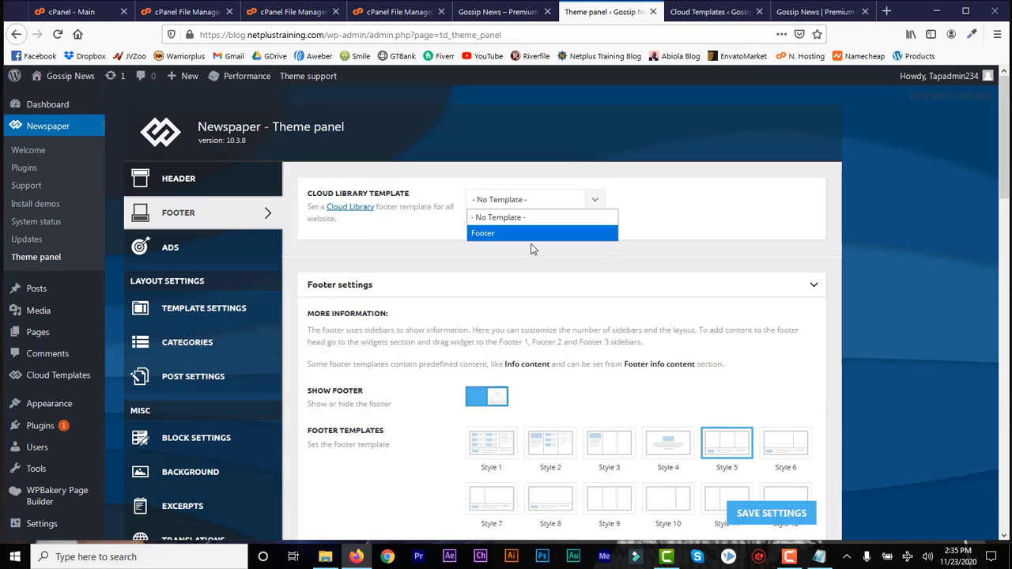
left_click(493, 234)
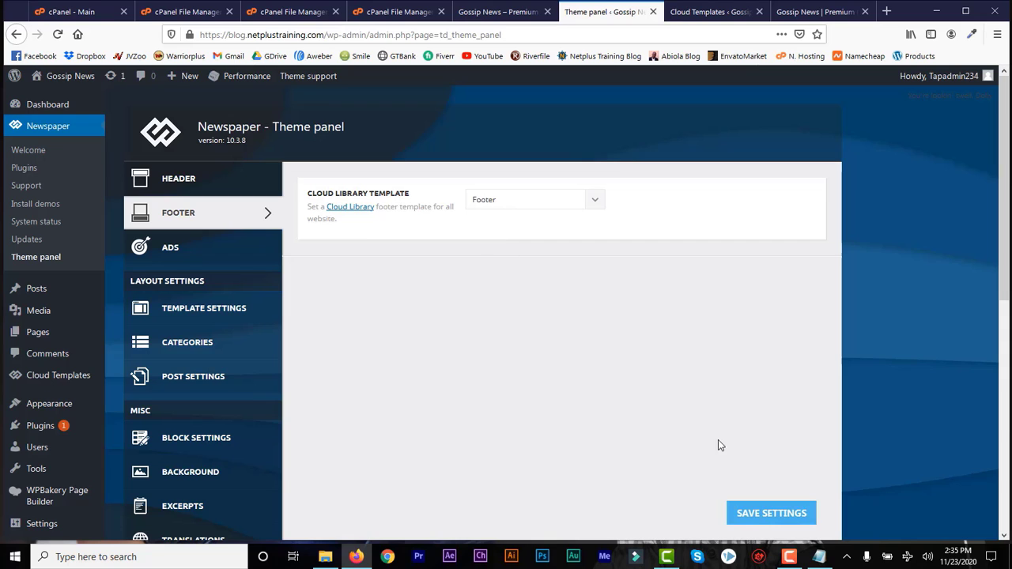
left_click(753, 515)
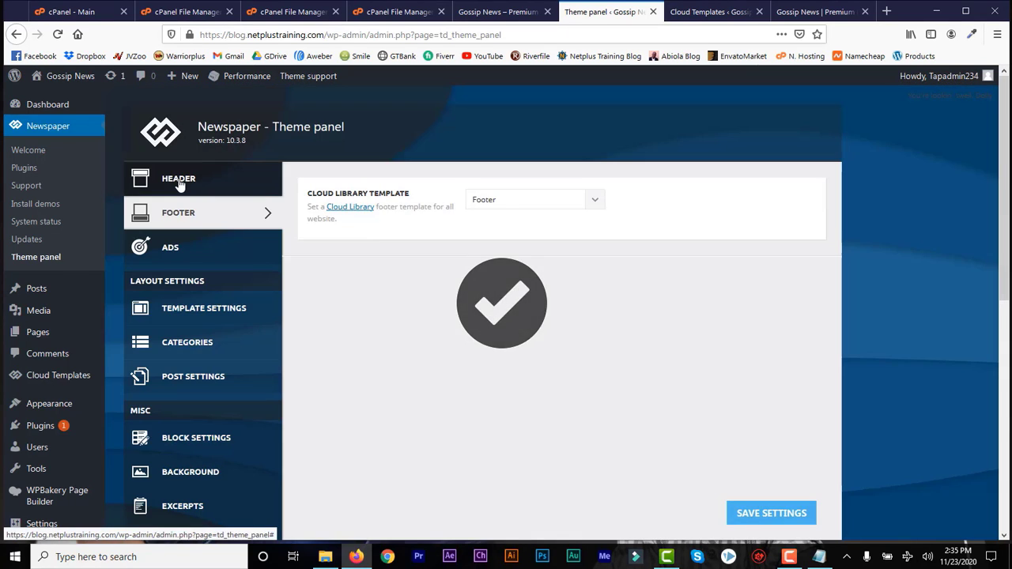
Step: Set the header's Cloud Library template to Header Template
left_click(178, 177)
left_click(589, 205)
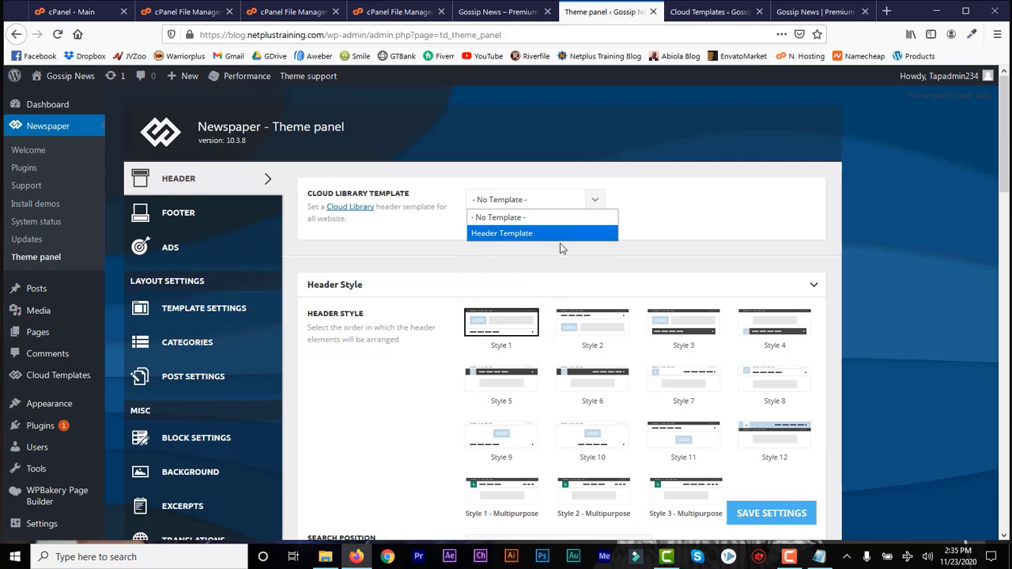
left_click(558, 234)
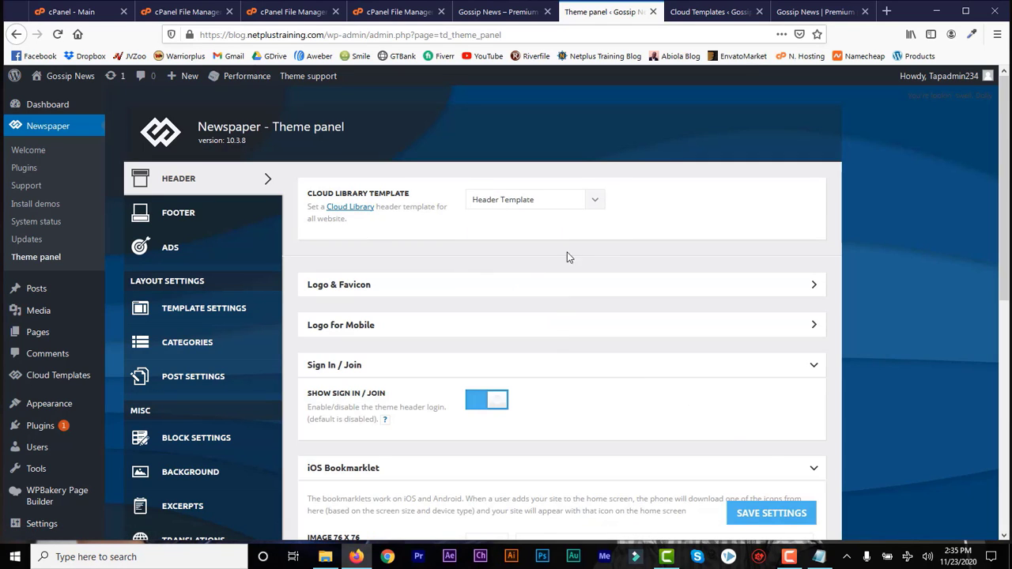
Step: Save the header settings, reload the live homepage to check its new header, and view the Cloud Templates list
left_click(757, 516)
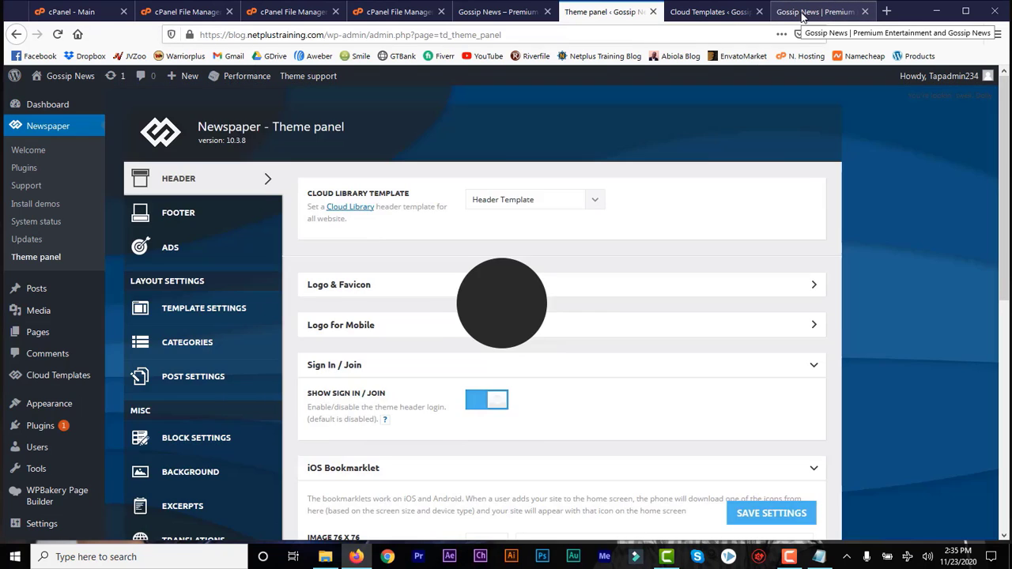
left_click(804, 12)
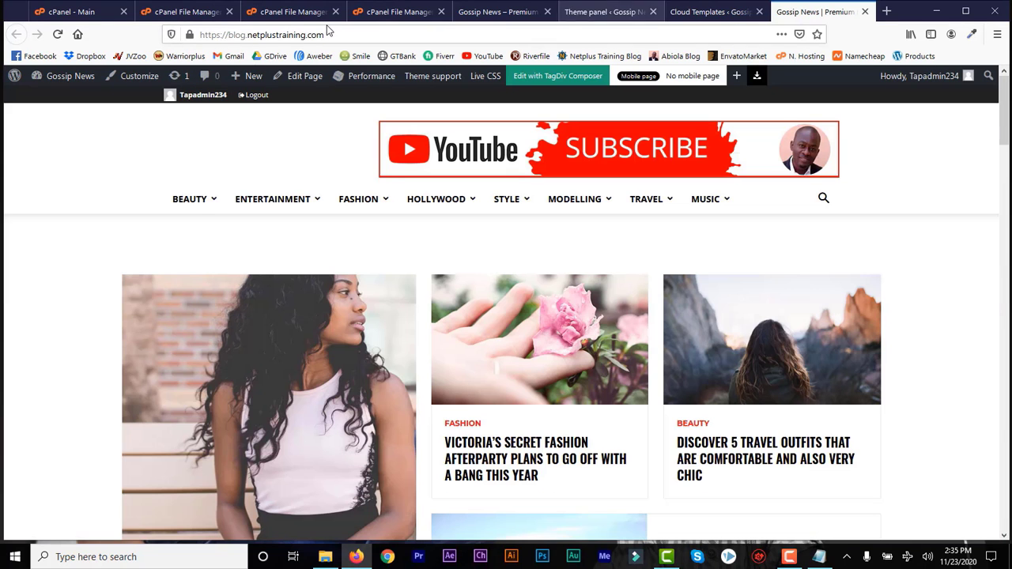
left_click(58, 35)
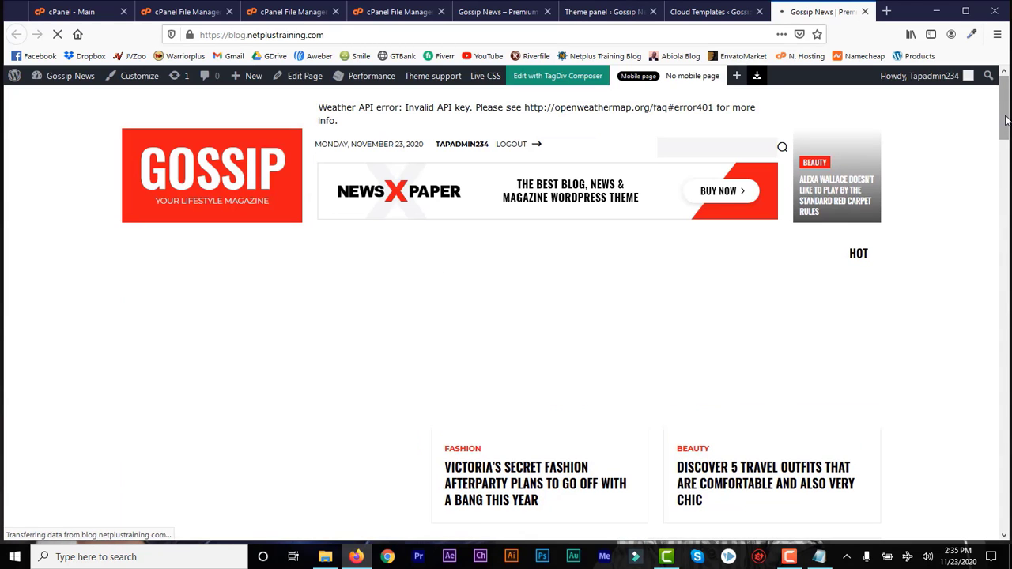
mouse_move(1005, 120)
left_mouse_down()
mouse_move(1005, 513)
mouse_move(1004, 119)
left_mouse_up()
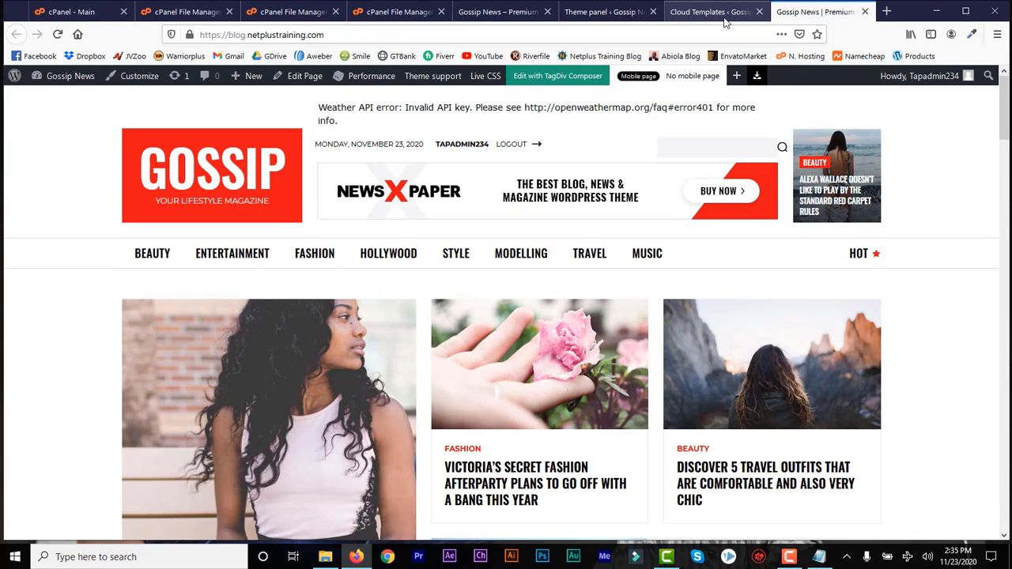
left_click(703, 12)
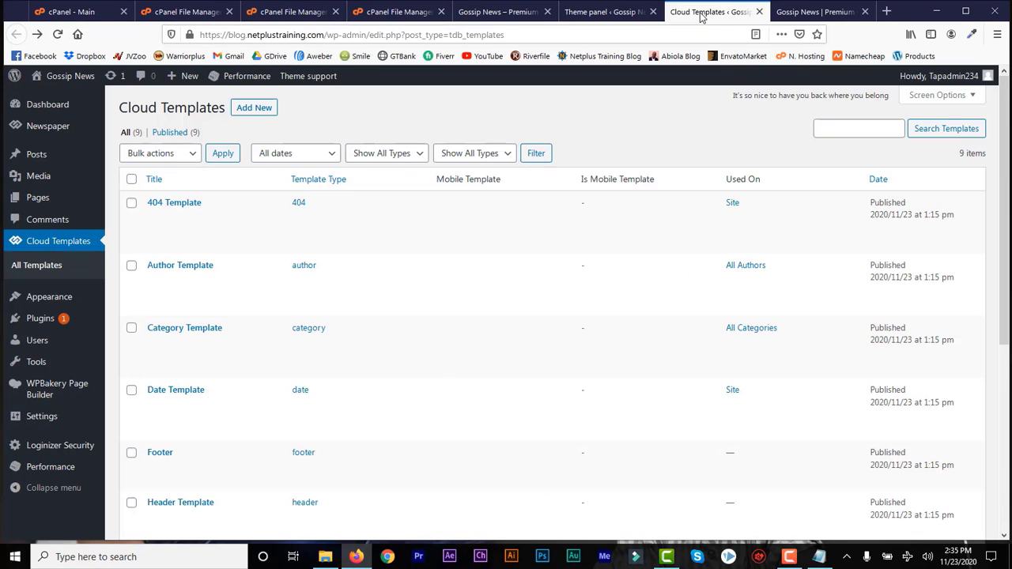
Step: In the theme panel's mobile theme header settings, disable Sign In / Join and Live Search, and set the main menu to td-demo-header-menu
left_click(582, 16)
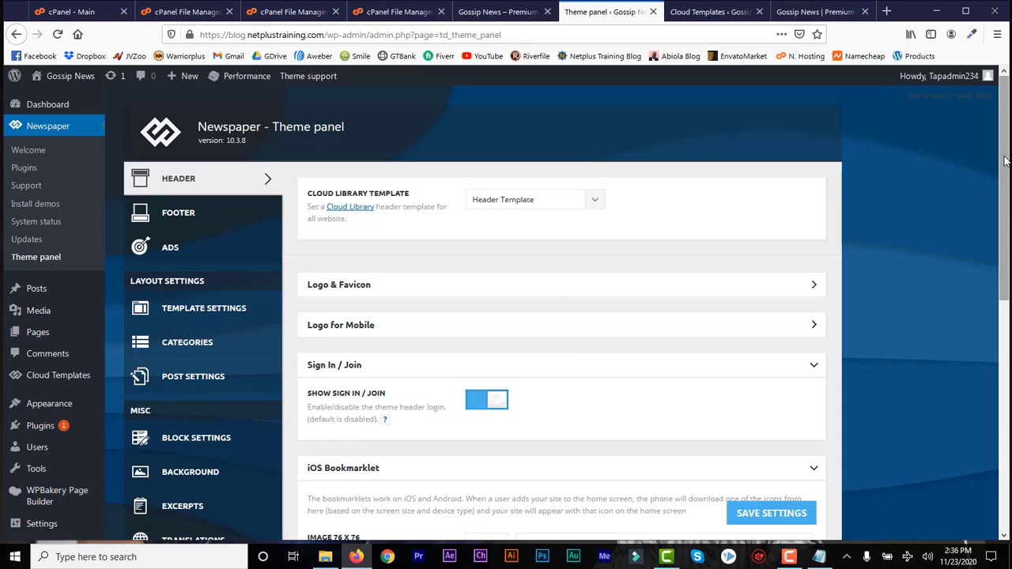
left_click_drag(1006, 165, 1006, 307)
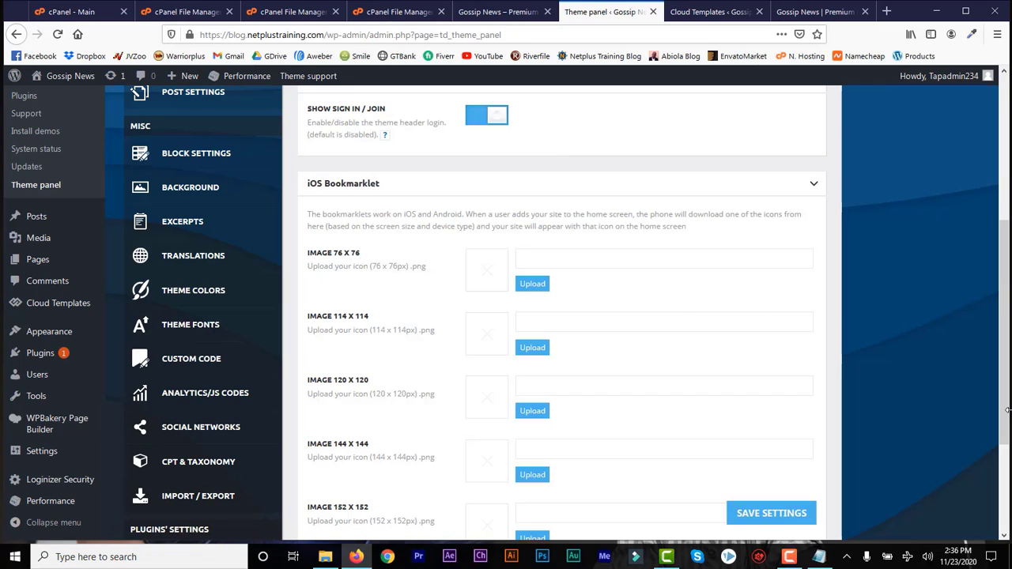
left_click_drag(1005, 418, 1007, 503)
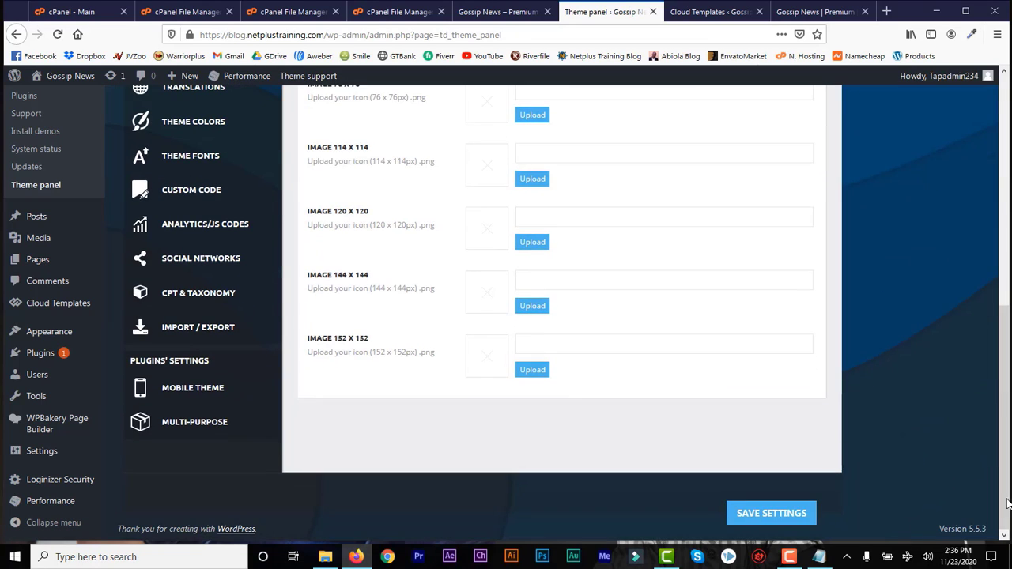
left_click(194, 392)
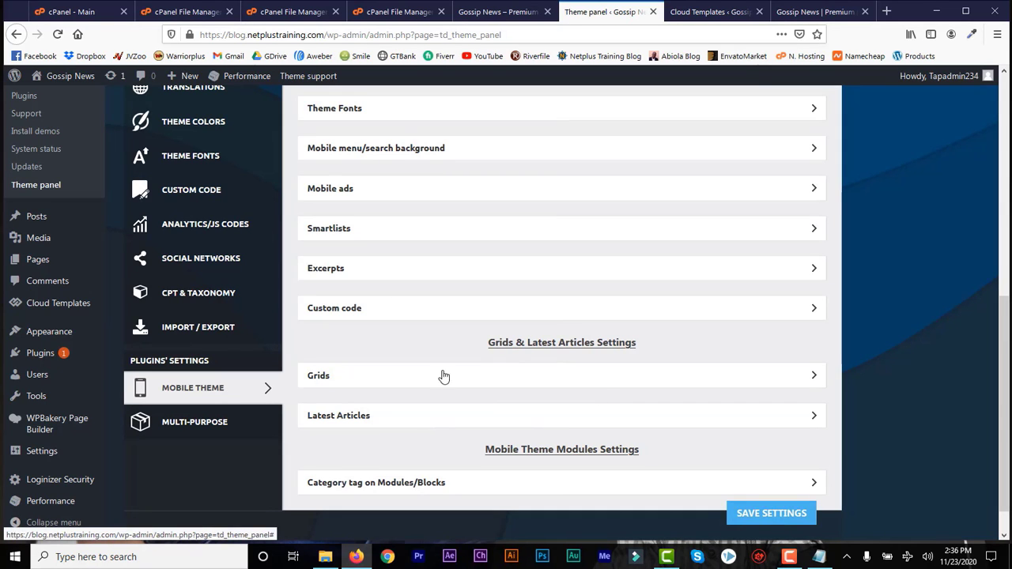
left_click_drag(1007, 385, 1005, 180)
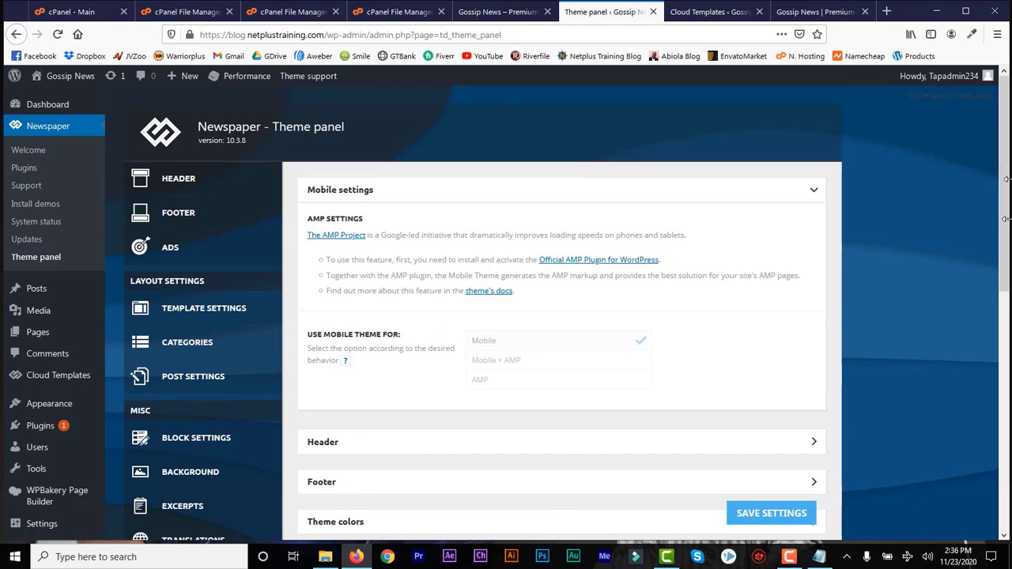
scroll(438, 277, "down", 3)
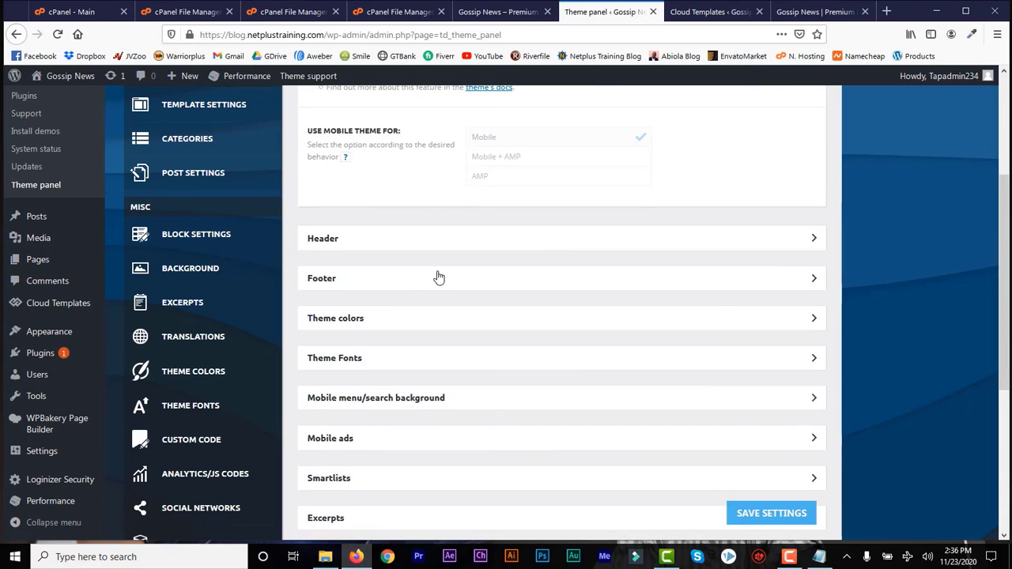
left_click(811, 242)
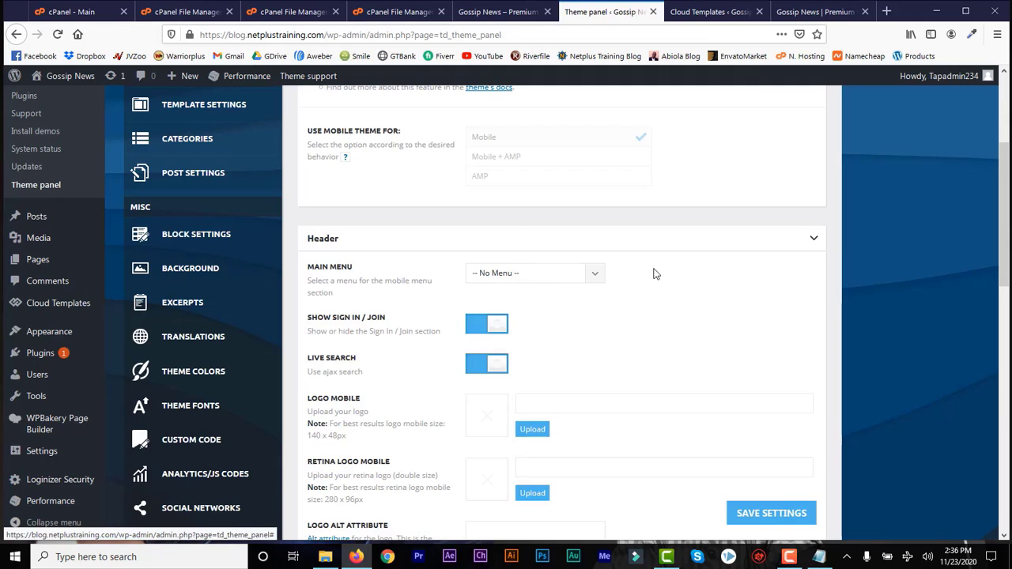
left_click(475, 328)
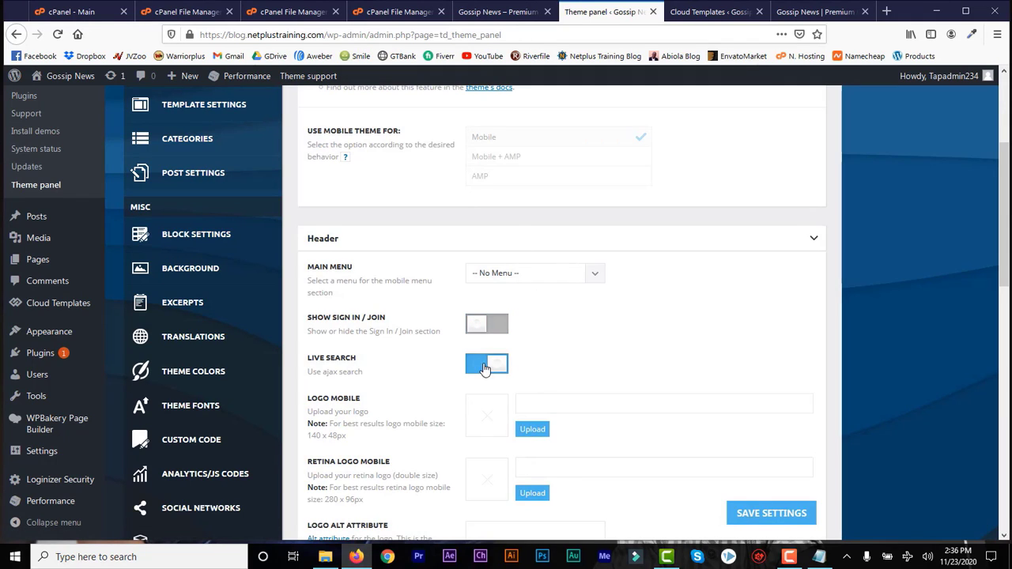
left_click(473, 367)
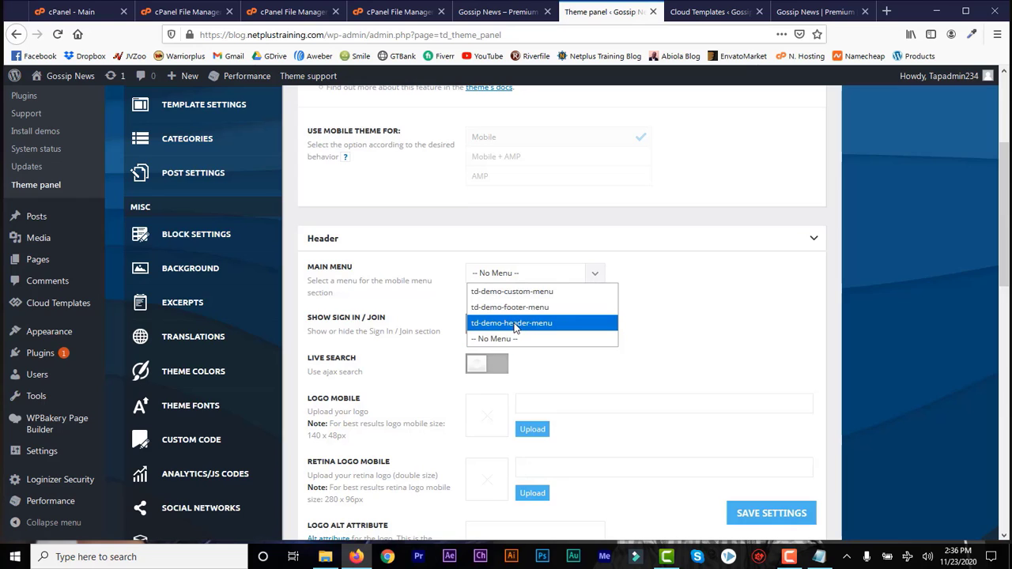
left_click(515, 324)
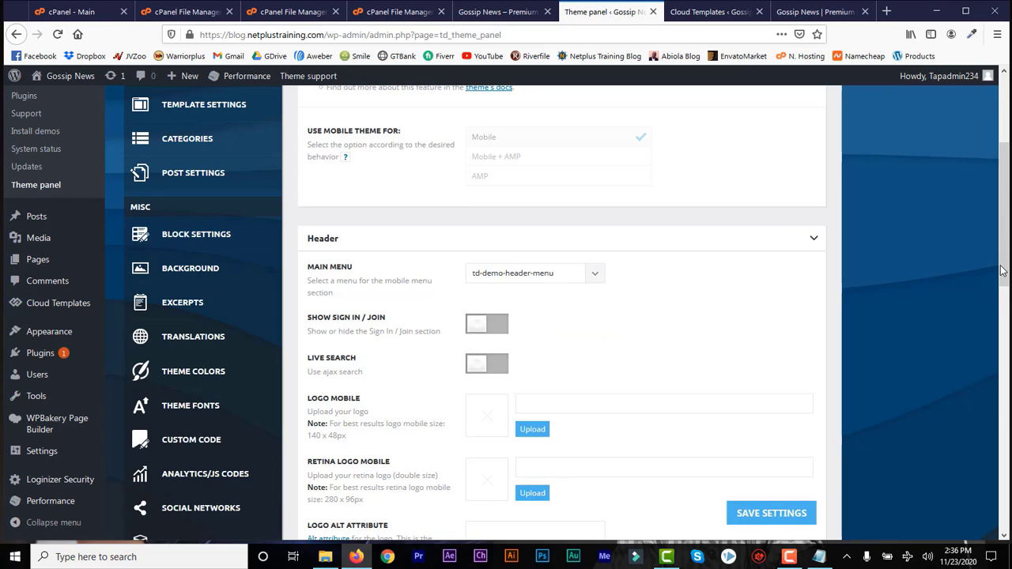
Step: Review the mobile theme's footer and mobile ads settings, and save the mobile theme configuration
left_click_drag(1002, 270, 1009, 432)
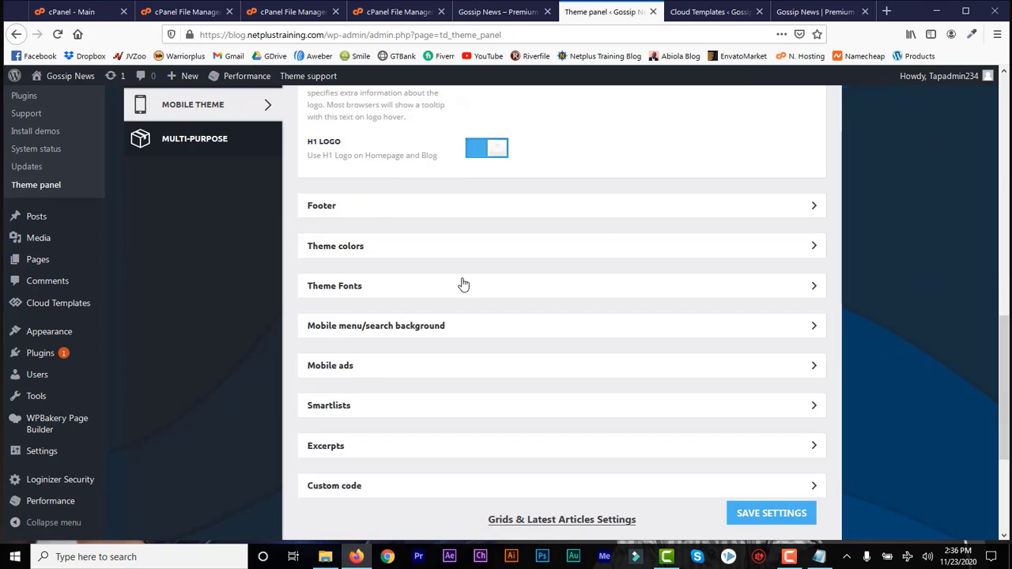
left_click(775, 214)
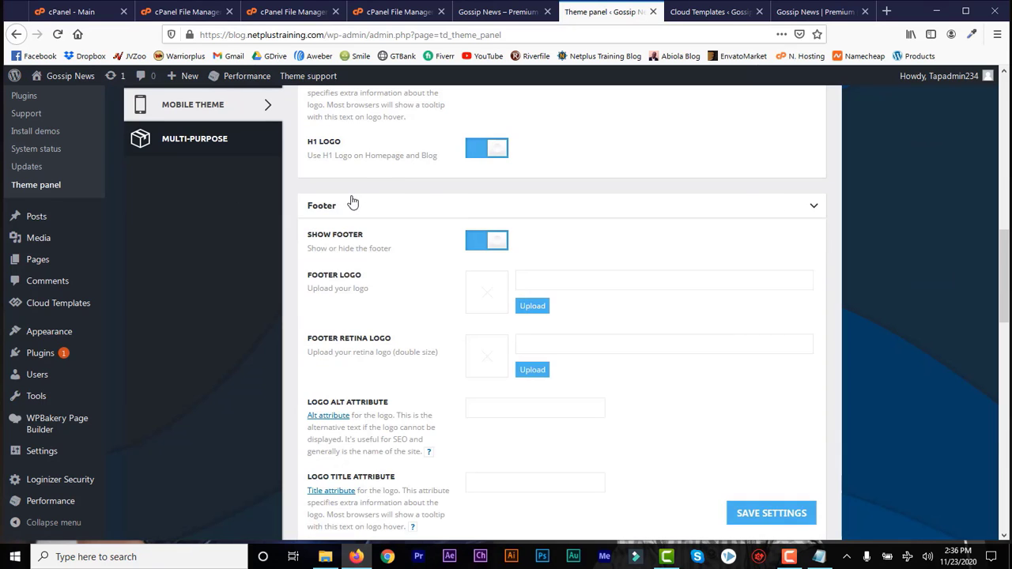
left_click(813, 206)
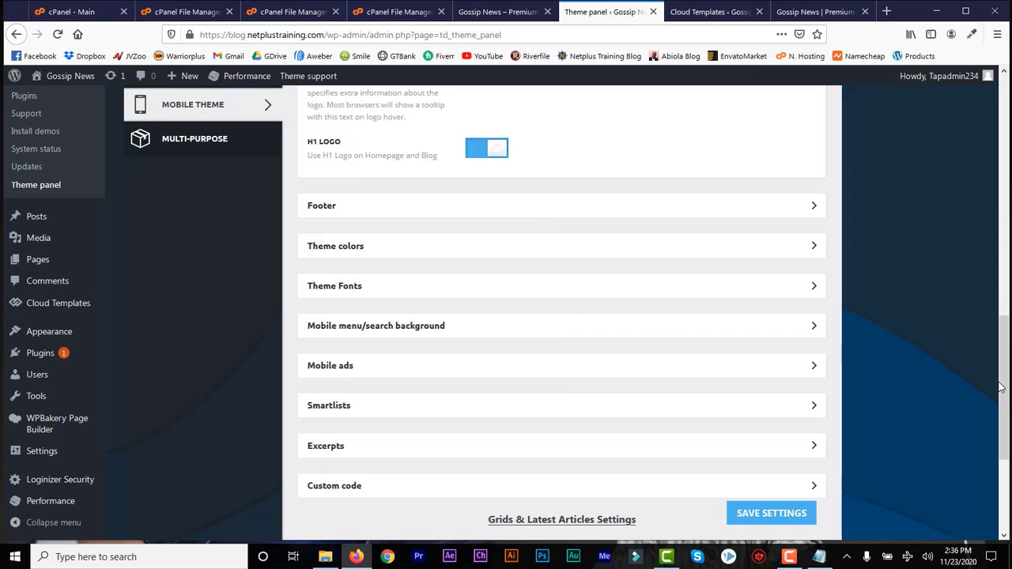
scroll(1000, 388, "down", 4)
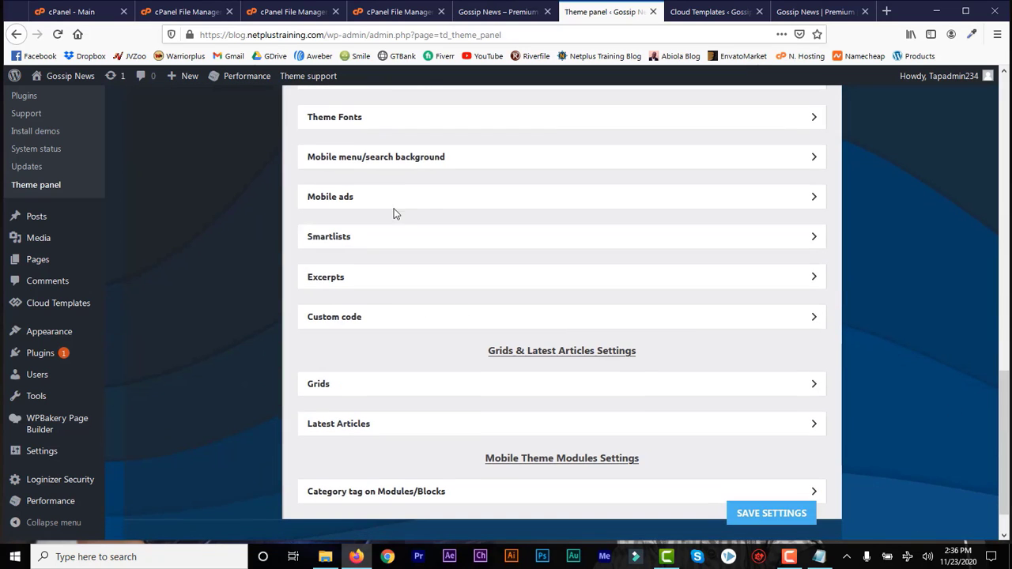
left_click(432, 210)
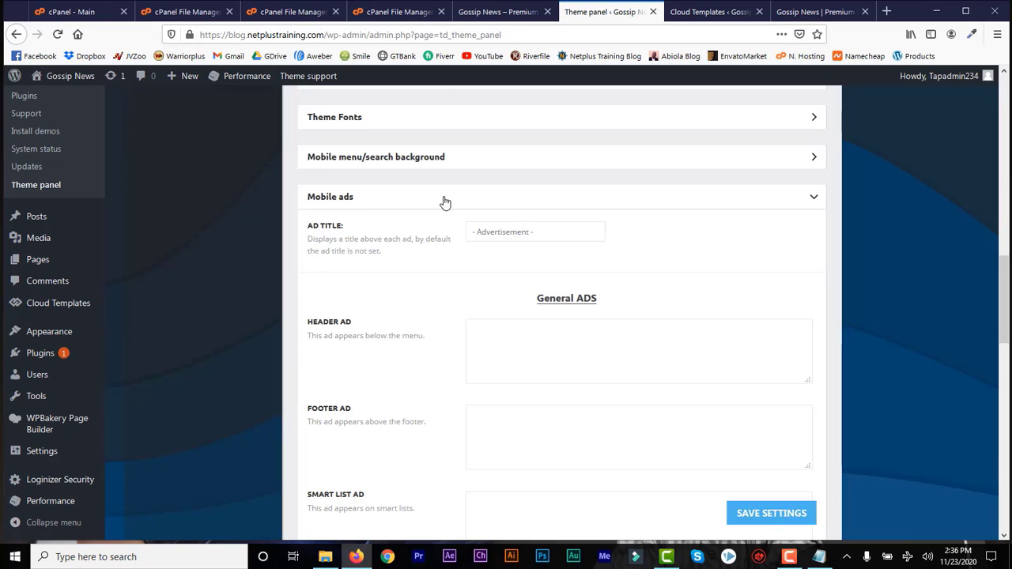
left_click(521, 212)
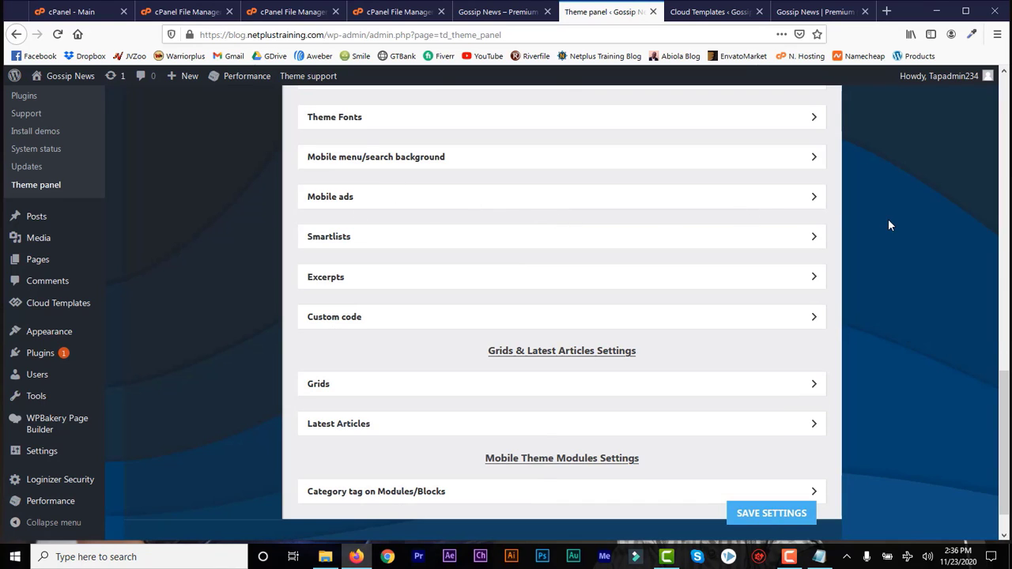
scroll(1005, 440, "down", 2)
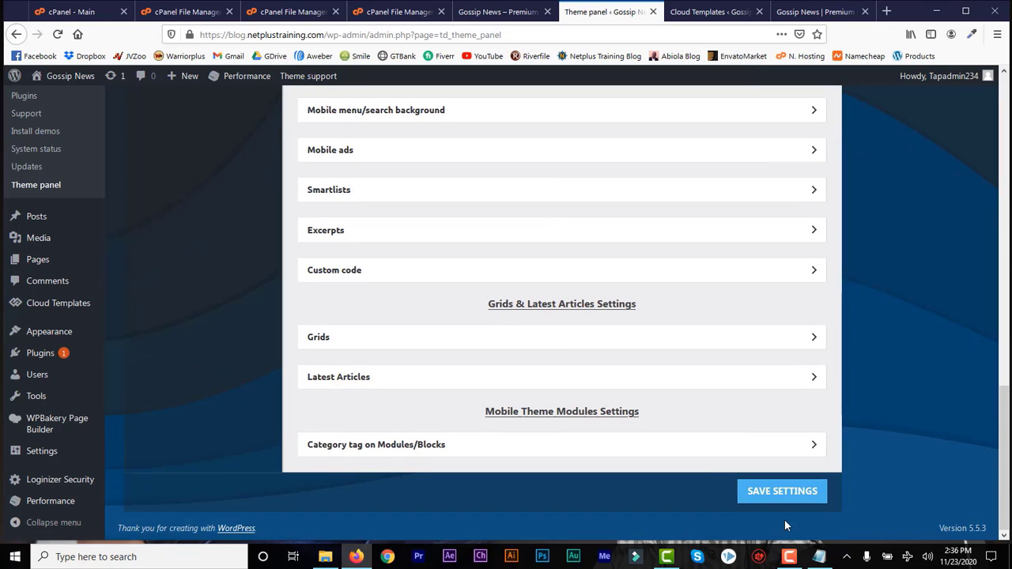
left_click(767, 491)
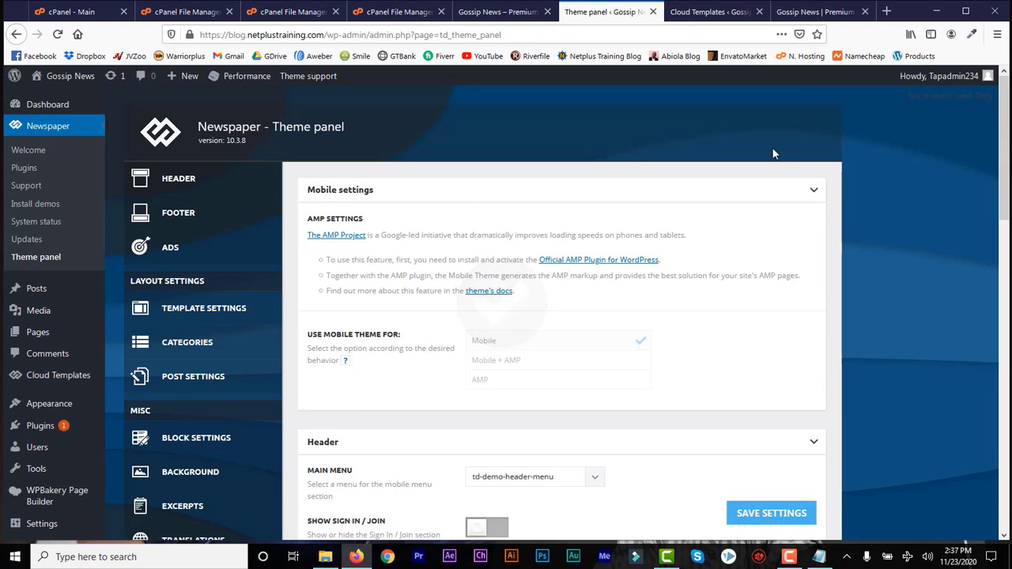
Step: Review the header ad and sidebar ad options in the theme panel's ads settings
left_click(175, 254)
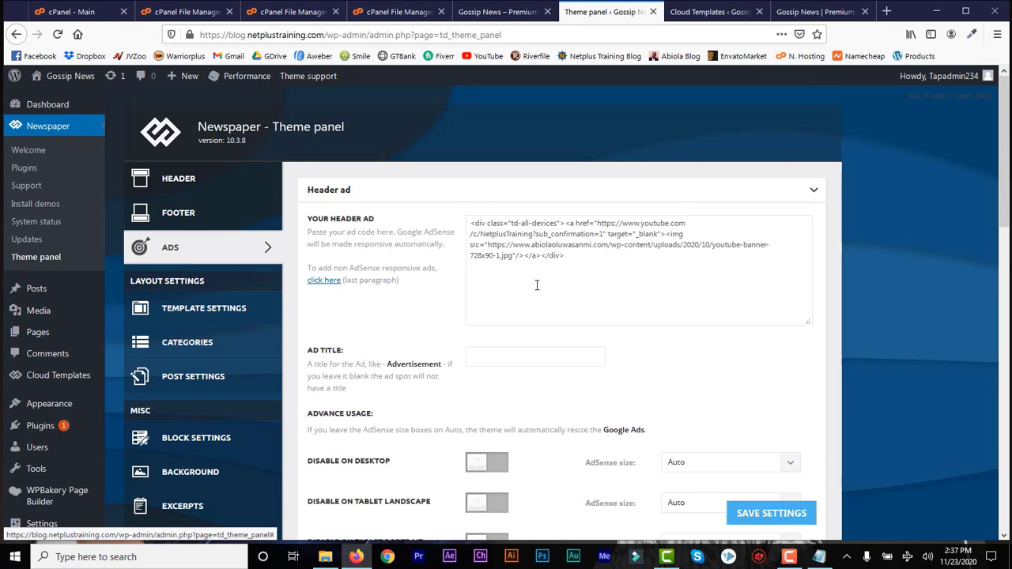
left_click_drag(997, 191, 1002, 247)
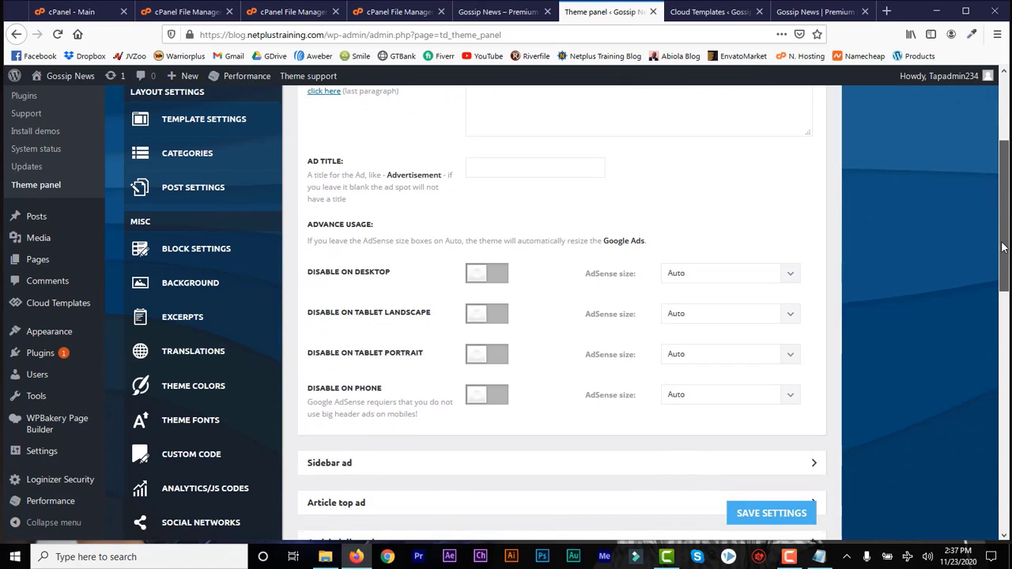
scroll(948, 284, "down", 5)
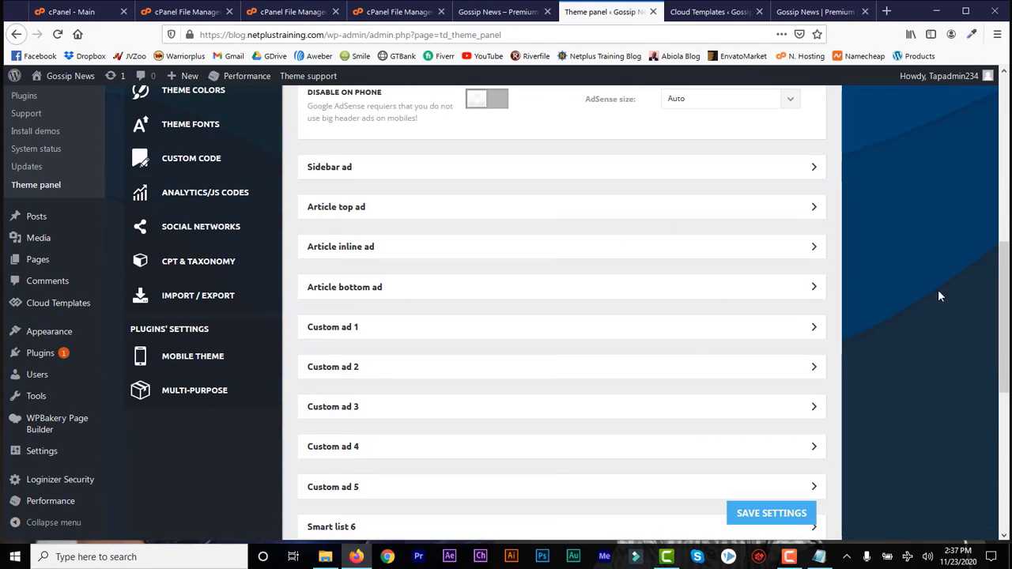
left_click(764, 186)
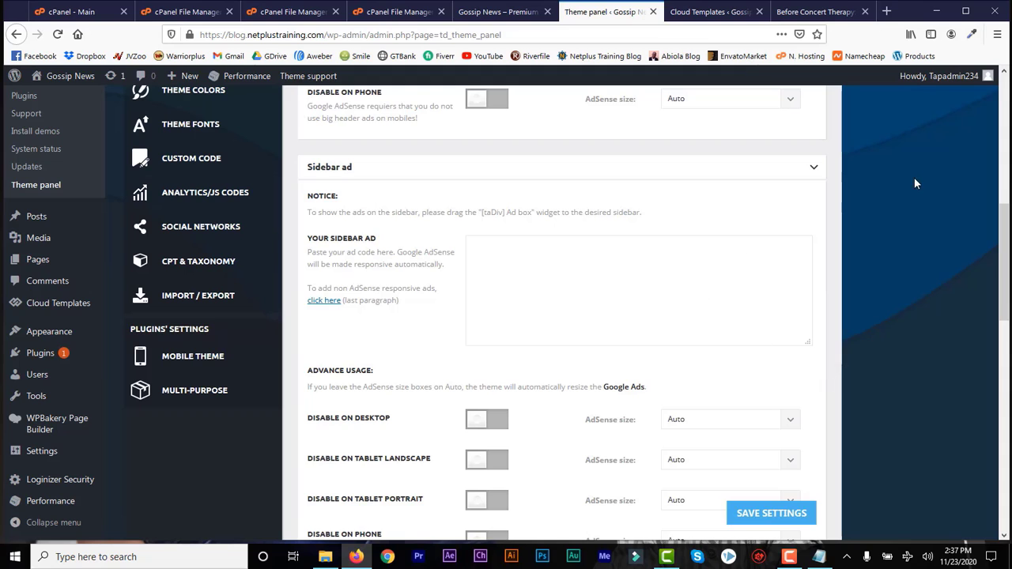
left_click_drag(1008, 241, 1005, 380)
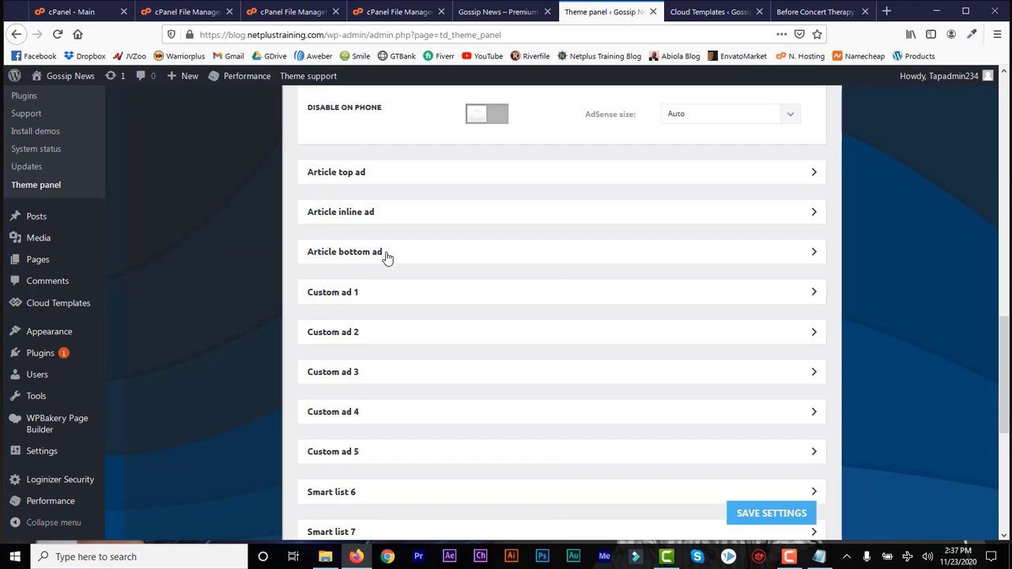
Step: Add the td-all-devices ad code with youtube-banner-728x90-1.jpg linking to the NetplusTraining YouTube subscription page as the article bottom ad, and save the settings
left_click(798, 257)
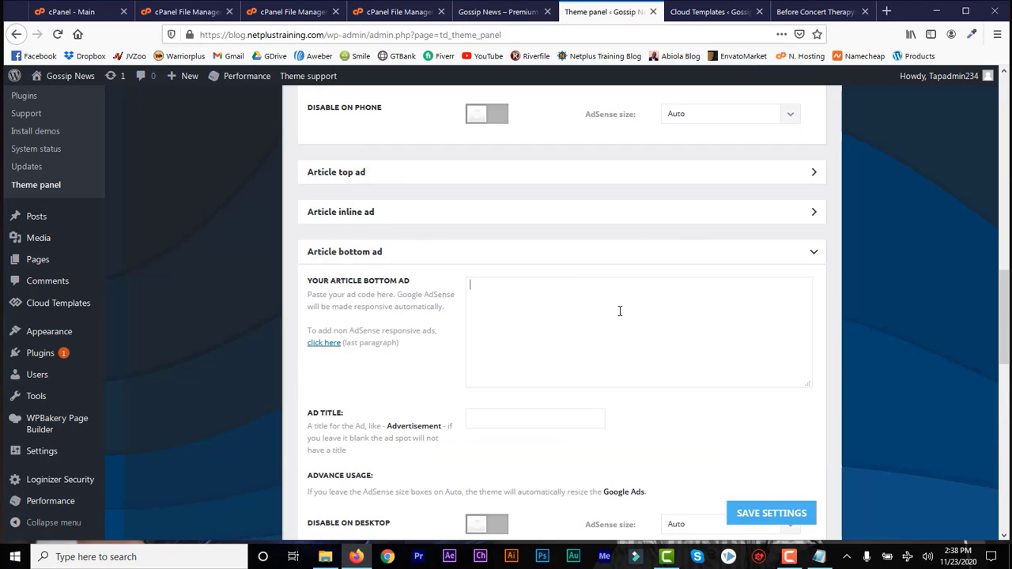
left_click(619, 311)
type("<div class=\"td-all-devices\"><a href=\"https://www.youtube.com/c/NetplusTraining?sub_confirmation=1\" target=\"_blank\"><img src=\"https://www.abiolaoluwasanmi.com/wp-content/uploads/2020/10/youtube-banner-728x90-1.jpg\"/></a></div>")
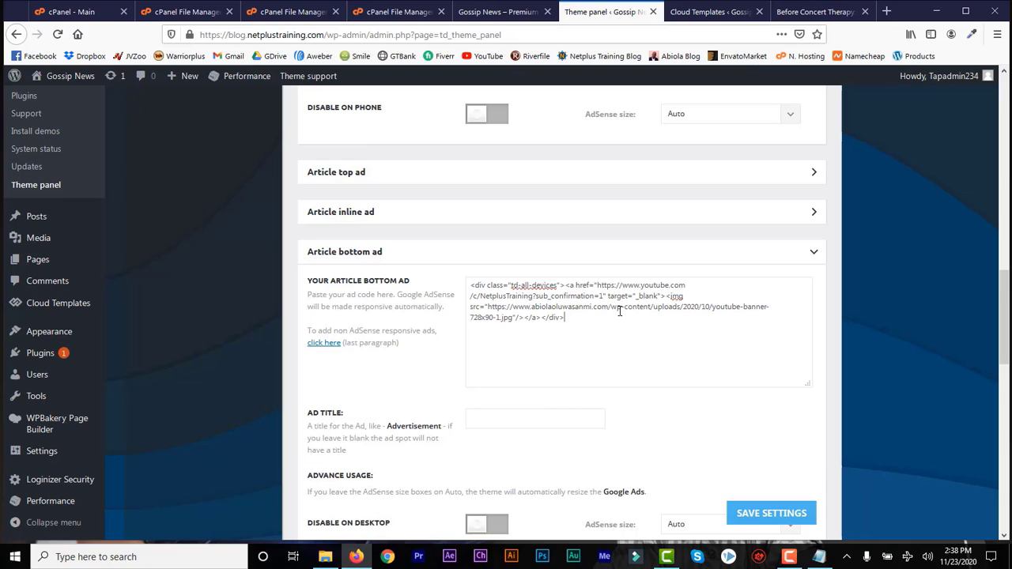
left_click(759, 514)
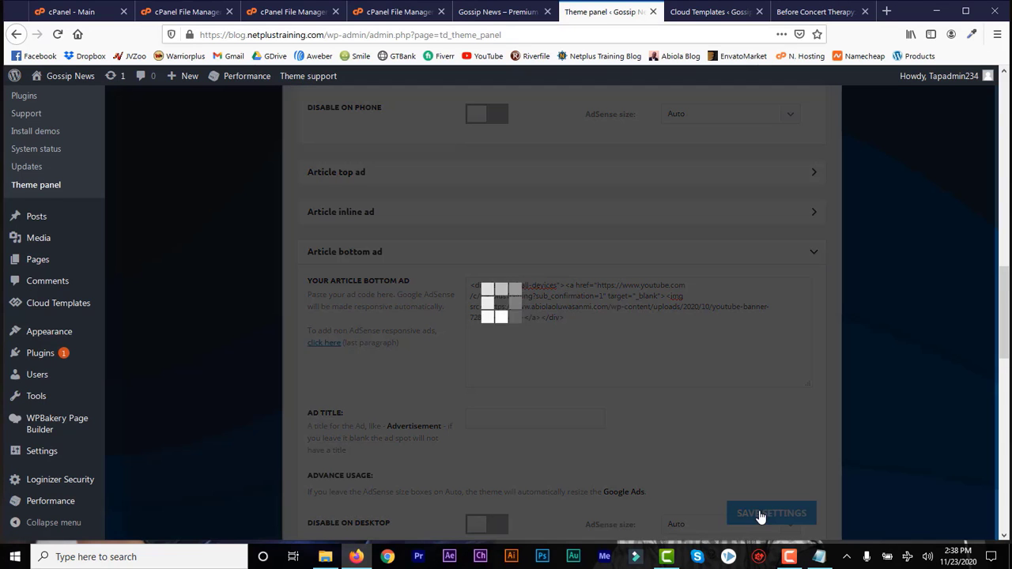
Step: Reload the live article page and check the end of the article for the bottom ad
left_click(793, 12)
left_click_drag(1005, 134, 1008, 368)
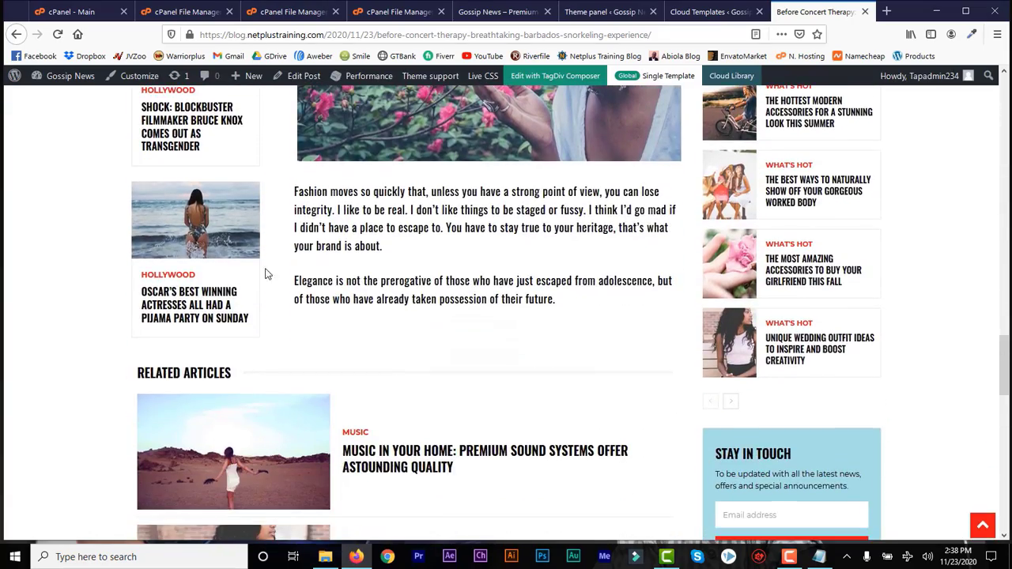
left_click(58, 36)
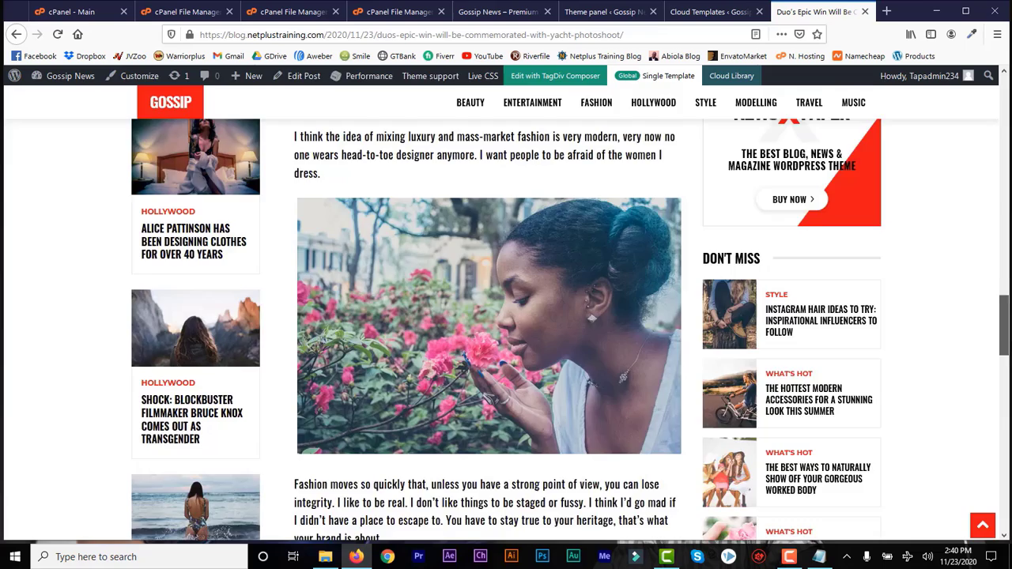
mouse_move(1005, 363)
left_mouse_down()
mouse_move(1006, 502)
mouse_move(1008, 368)
left_mouse_up()
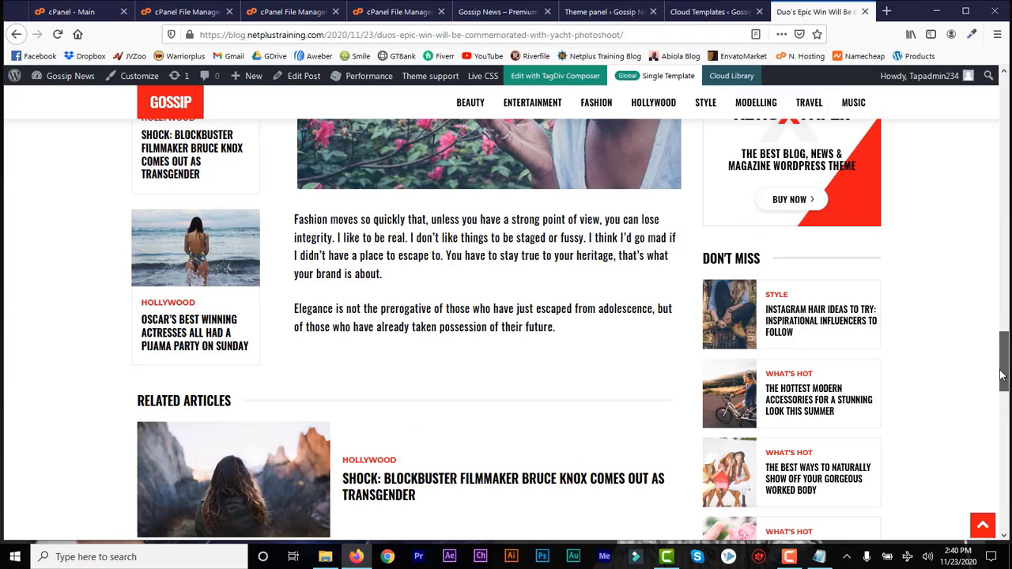
left_click_drag(1002, 374, 1004, 178)
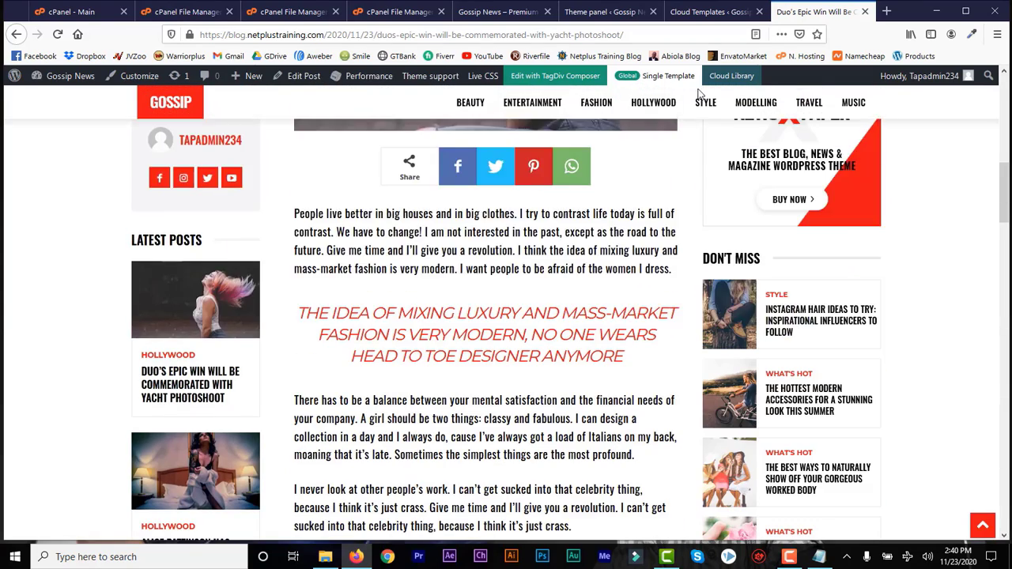
Step: Copy the article bottom ad's youtube-banner-728x90-1.jpg code into the empty article top ad in the theme panel, and save the settings
left_click(604, 12)
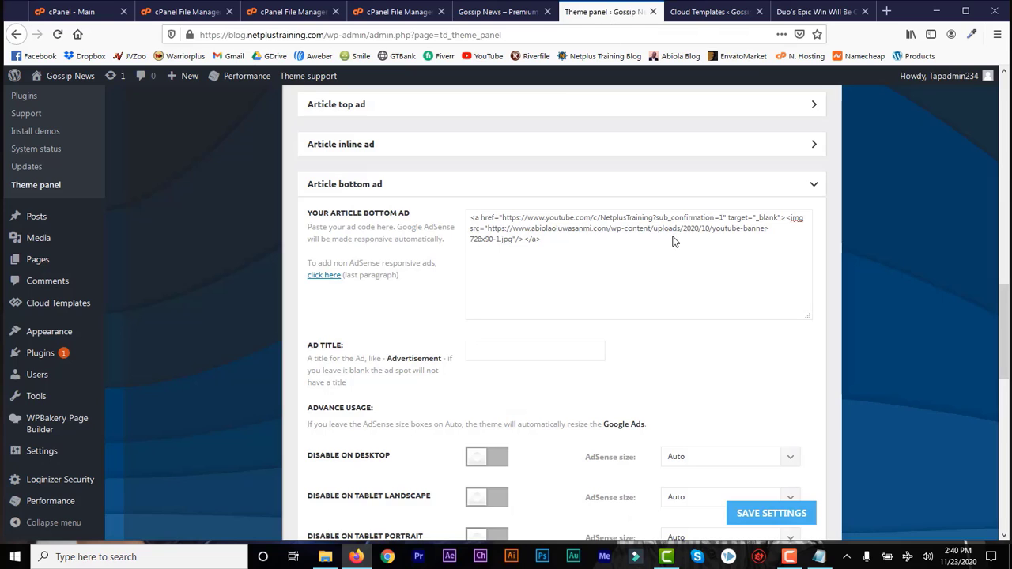
left_click_drag(546, 247, 455, 215)
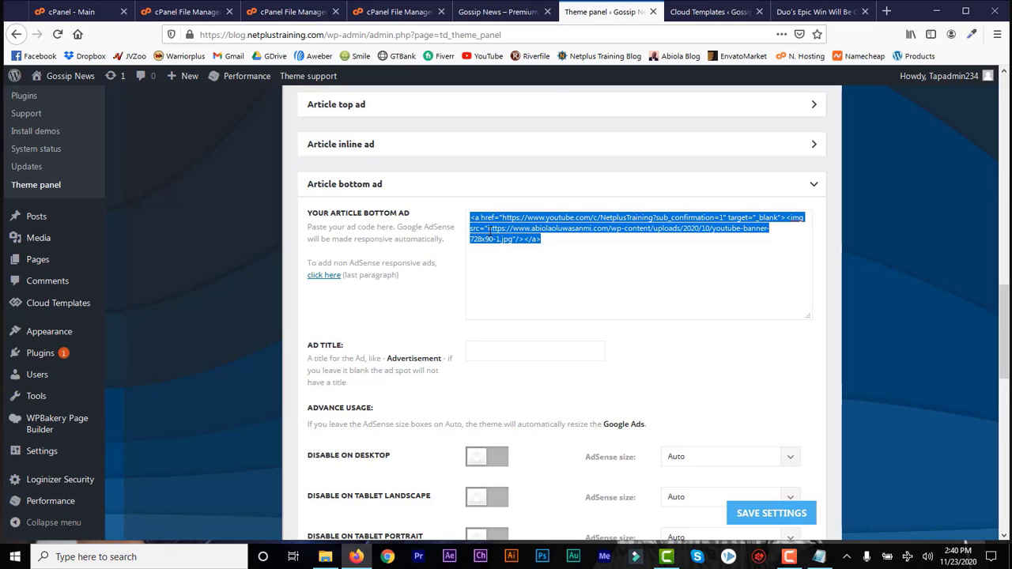
left_click(810, 182)
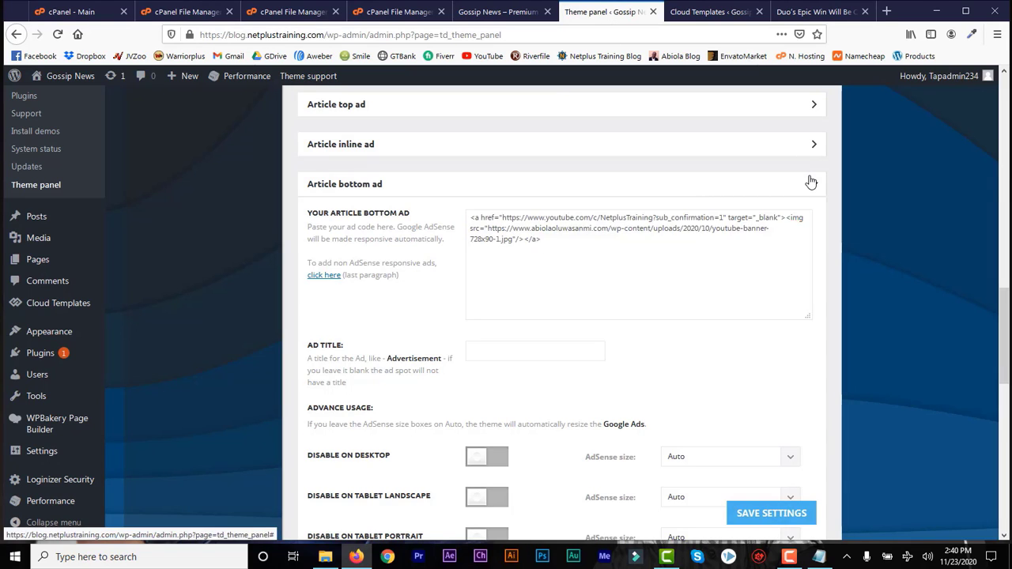
left_click(810, 110)
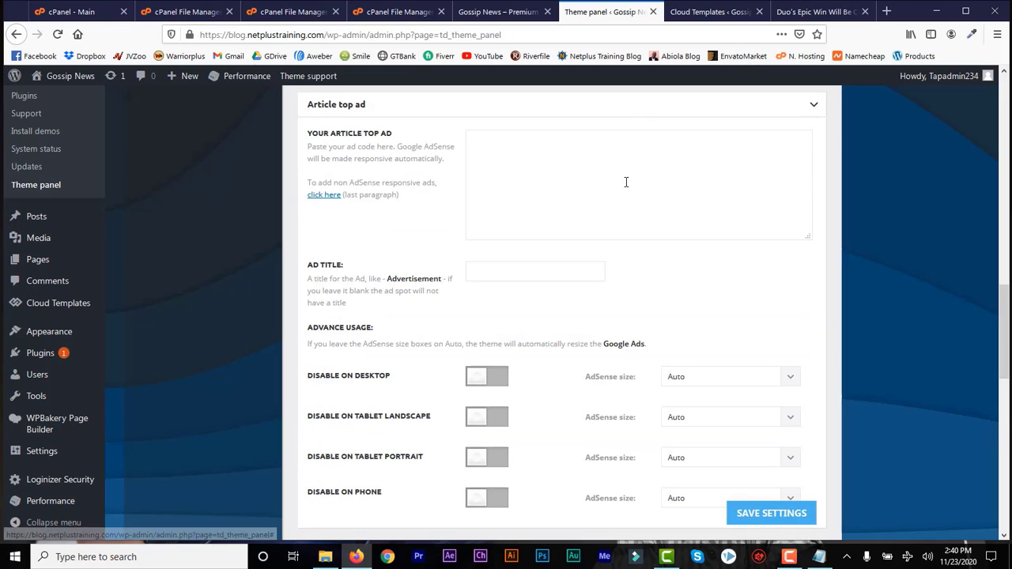
left_click(622, 177)
type("<a href=\"https://www.youtube.com/c/NetplusTraining?sub_confirmation=1\" target=\"_blank\"> <img src=\"https://www.abiolaoluwasanmi.com/wp-content/uploads/2020/10/youtube-banner-728x90-1.jpg\"/> </a>")
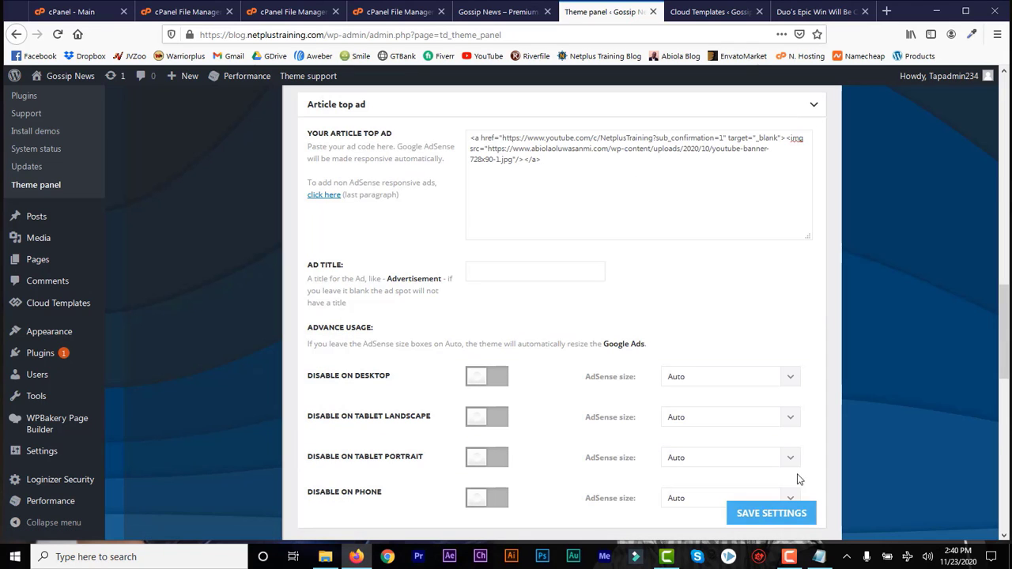
left_click(759, 515)
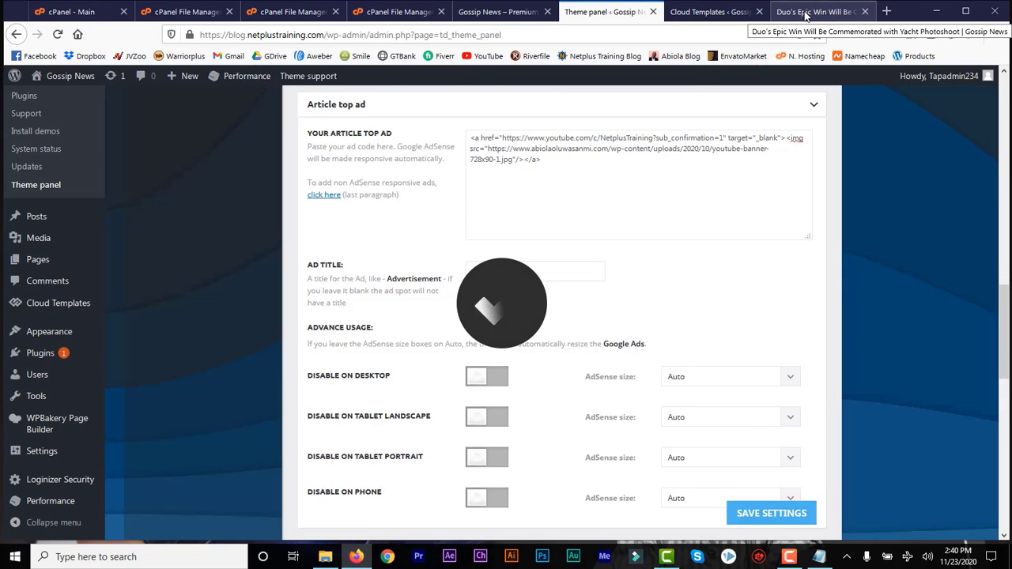
Step: Reload the live article page and check above and around the article content for the top ad
left_click(808, 15)
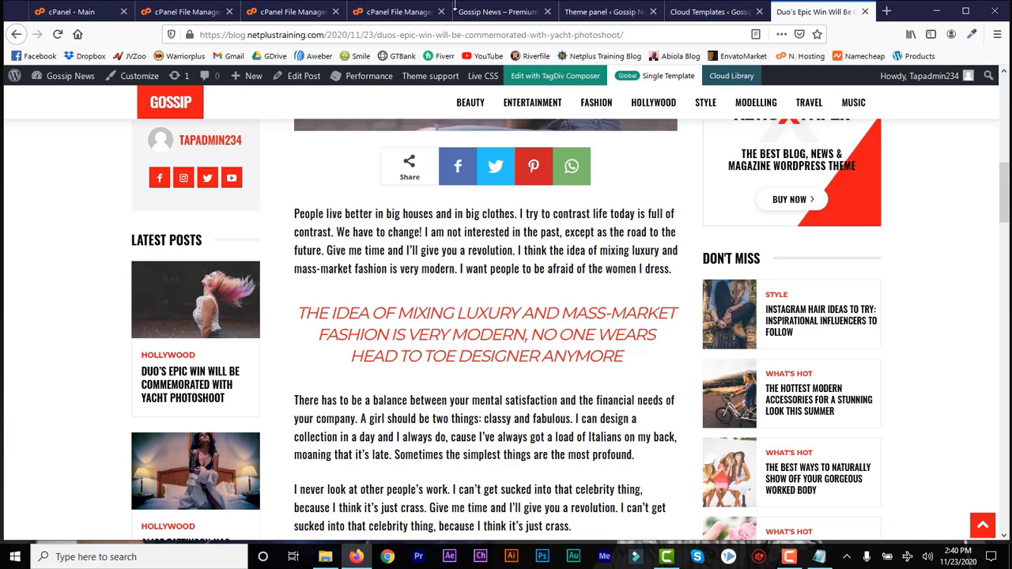
left_click(58, 34)
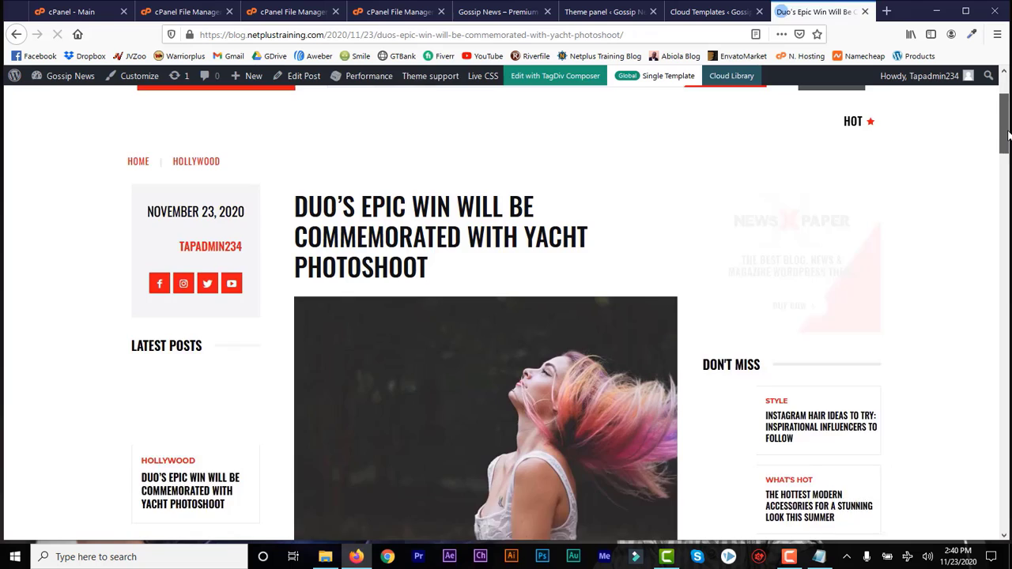
left_click_drag(1009, 136, 1009, 116)
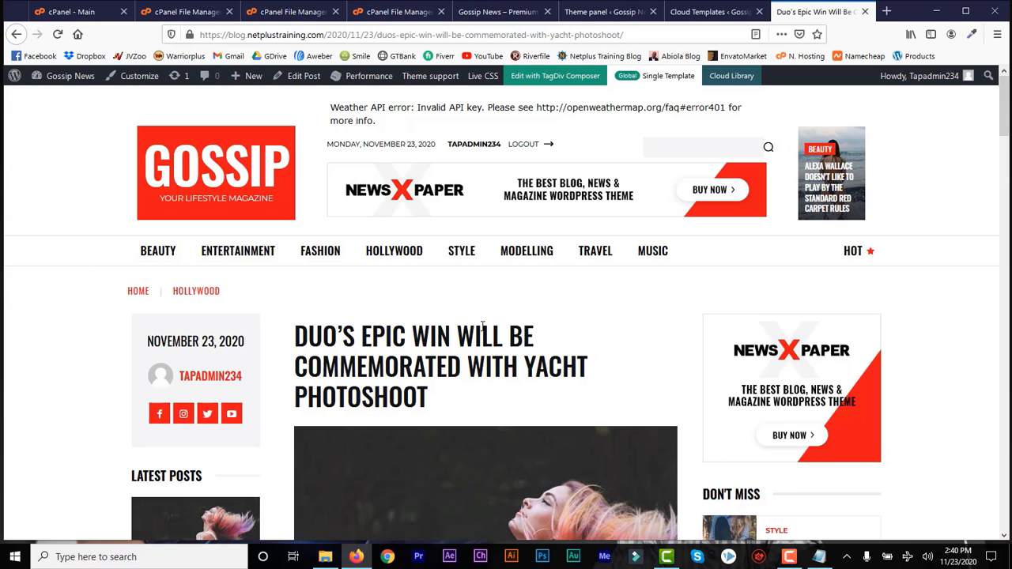
left_click(577, 13)
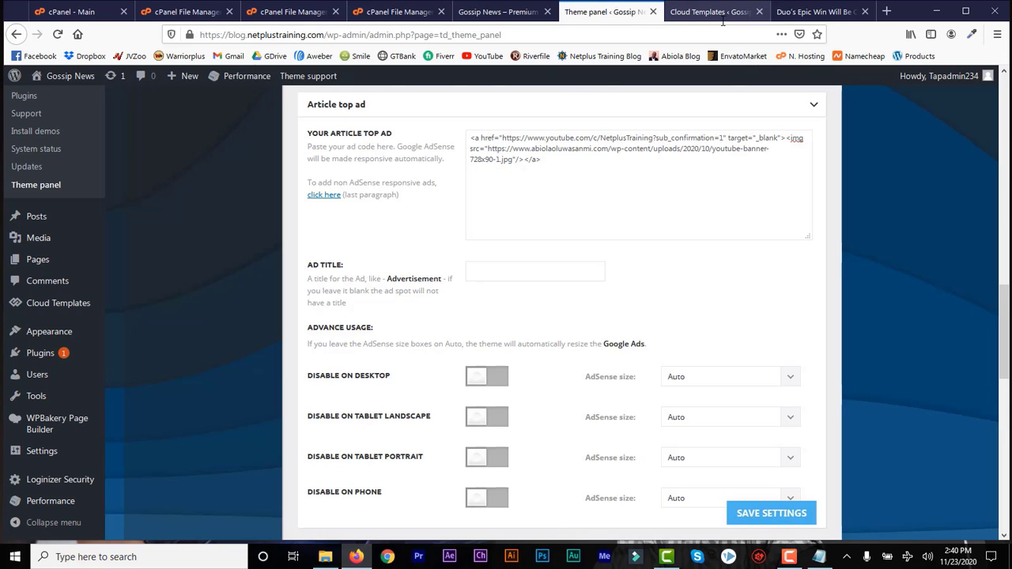
left_click(818, 14)
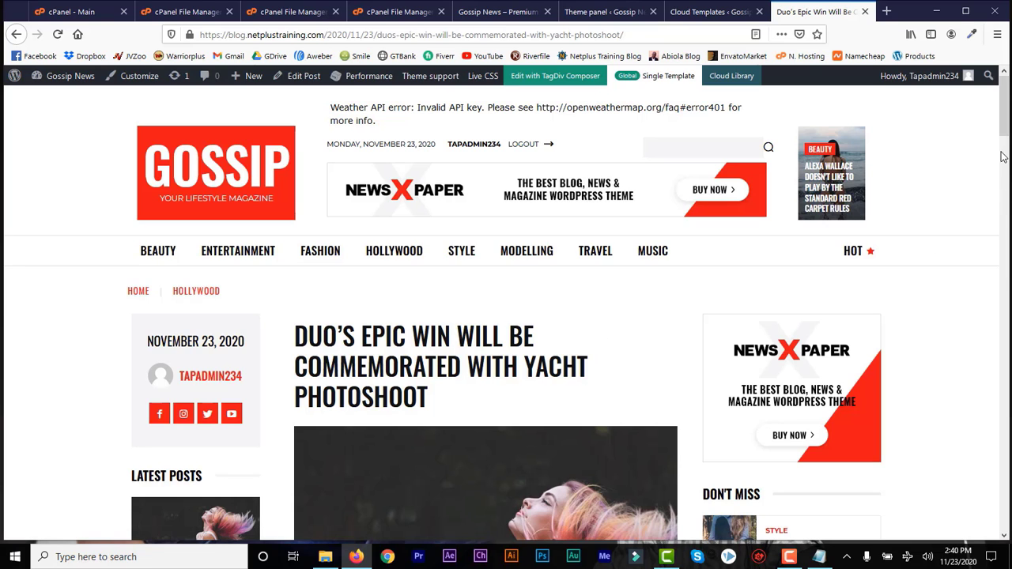
mouse_move(1003, 121)
left_mouse_down()
mouse_move(1003, 241)
mouse_move(1003, 116)
left_mouse_up()
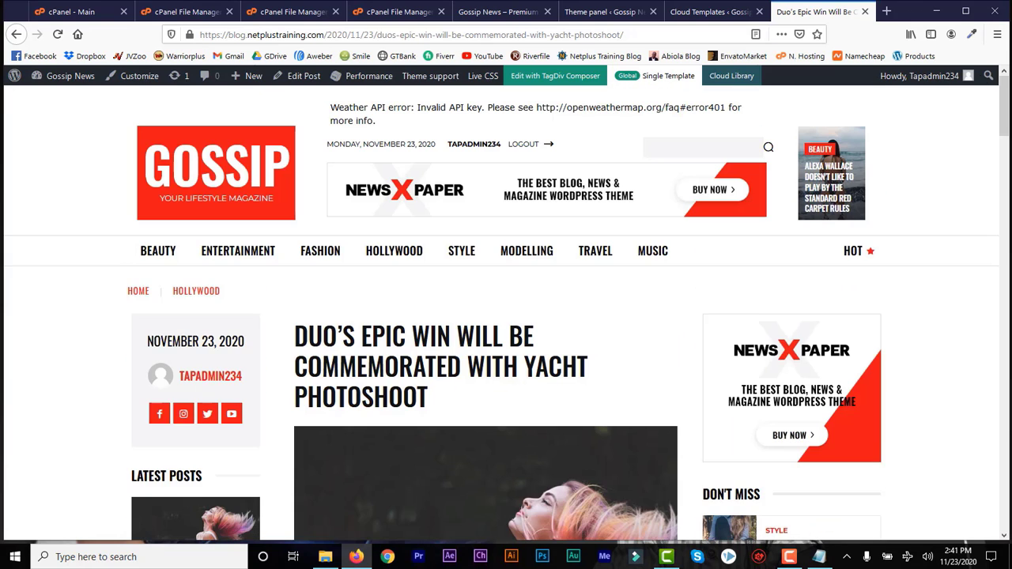
Step: Review the remaining ad slots and the header ad in the theme panel's ads settings, comparing them with the live article page
left_click(602, 11)
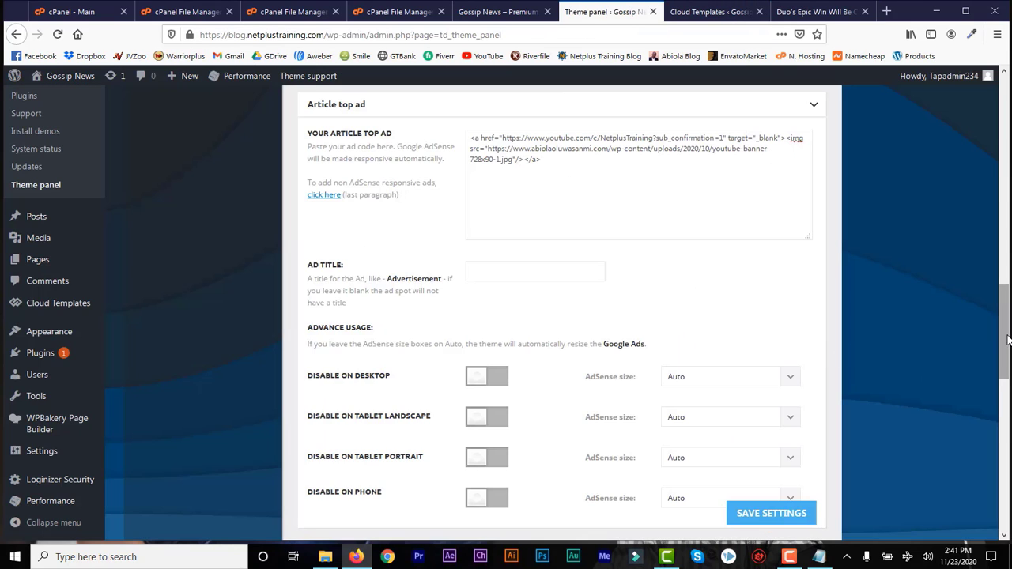
scroll(839, 359, "down", 7)
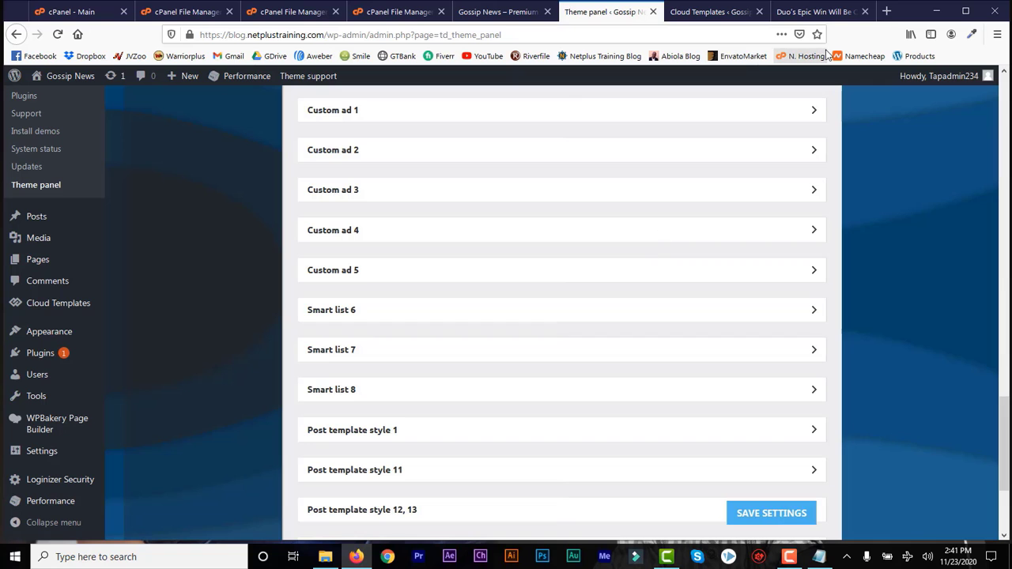
left_click(813, 11)
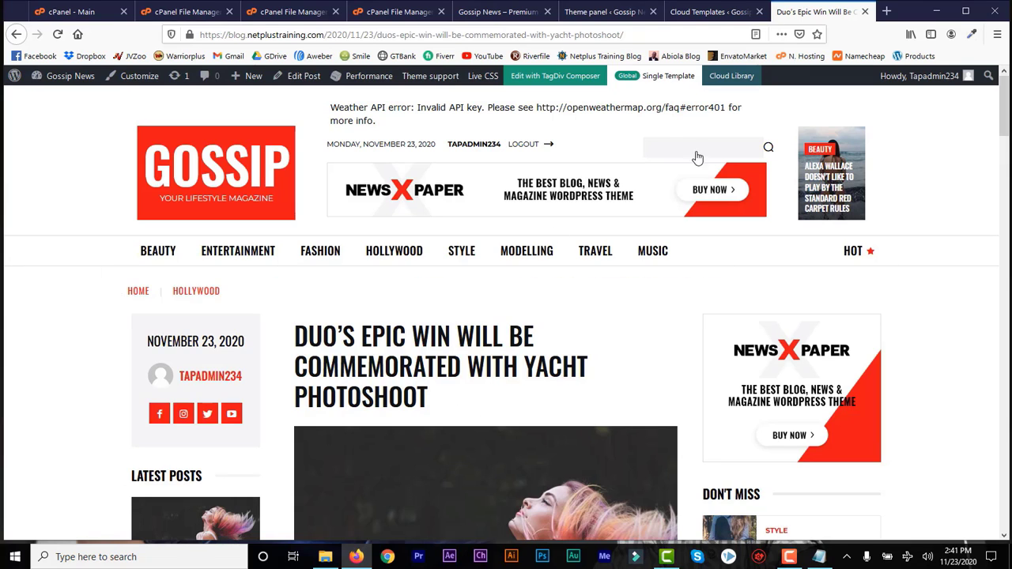
left_click(484, 15)
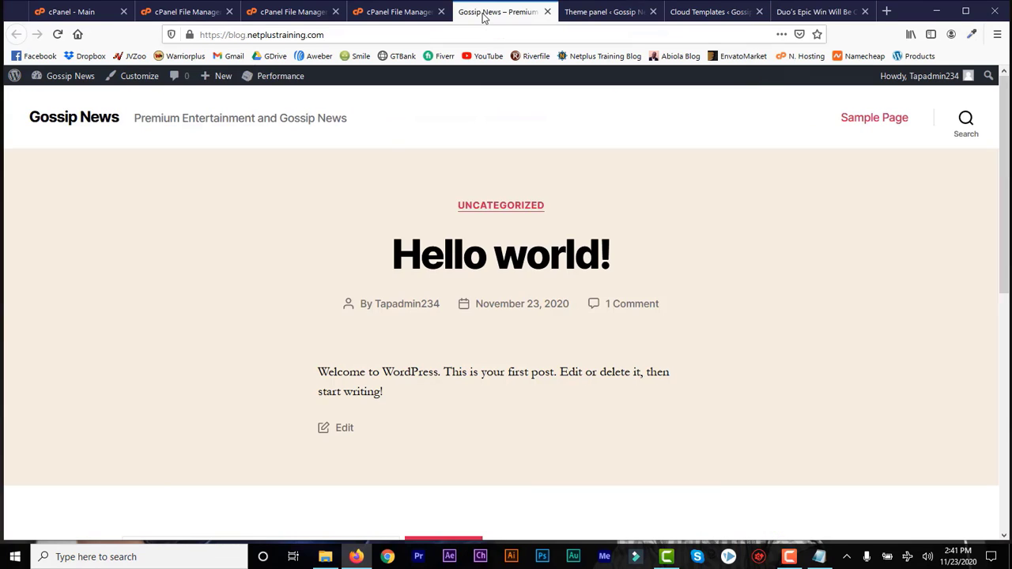
left_click(605, 10)
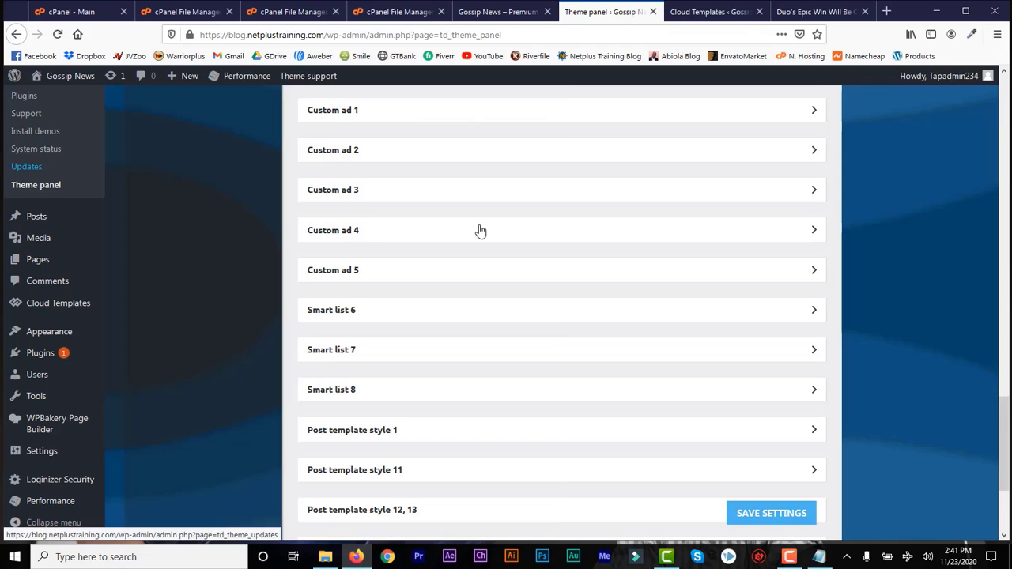
left_click_drag(1005, 407, 1008, 107)
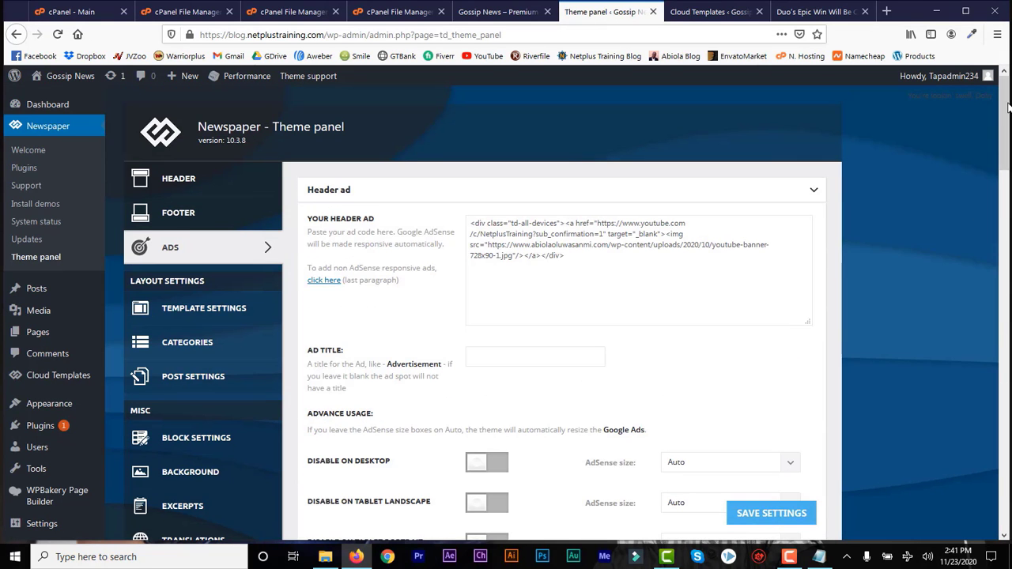
scroll(1004, 111, "down", 2)
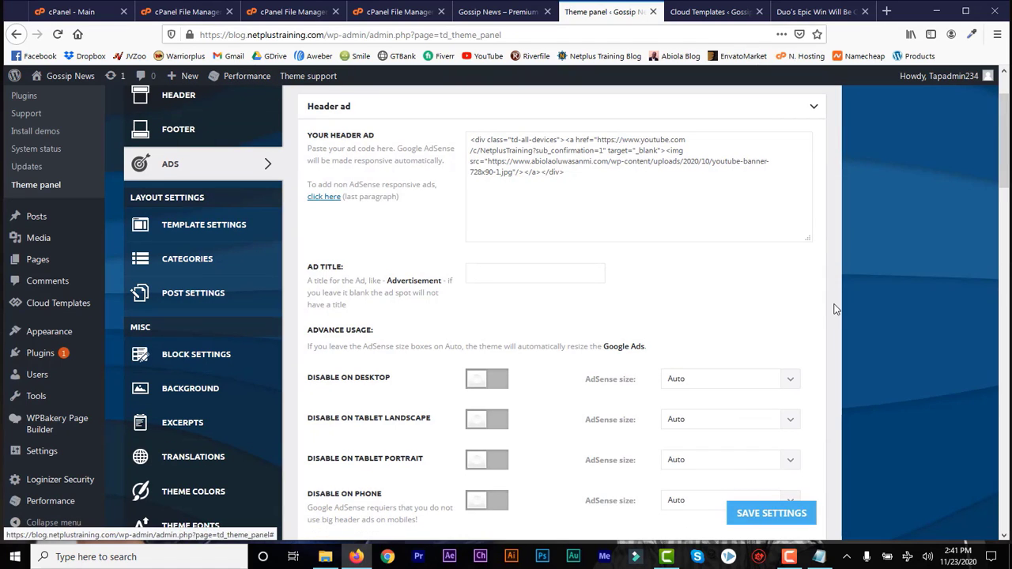
scroll(1003, 142, "up", 2)
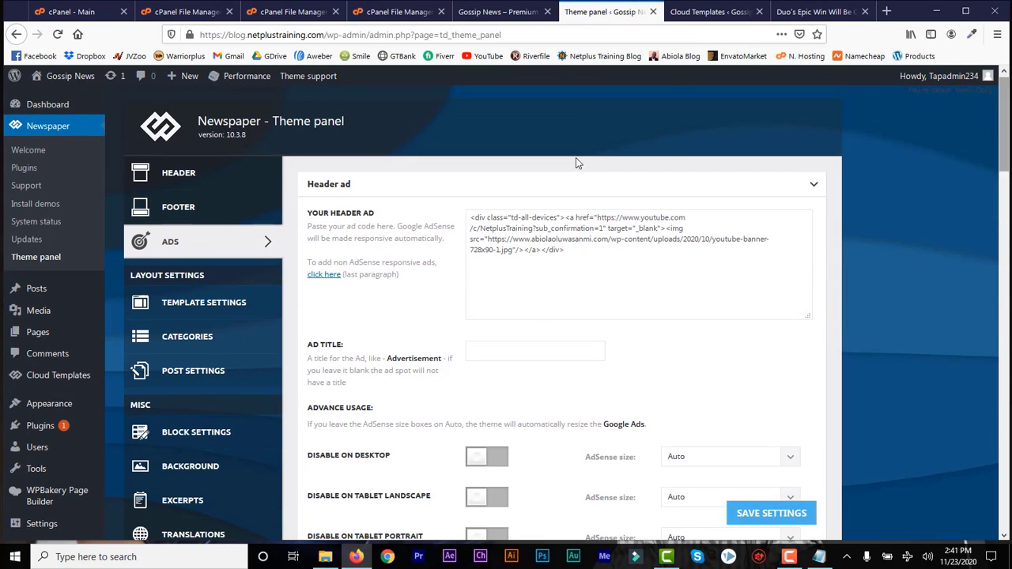
left_click(812, 12)
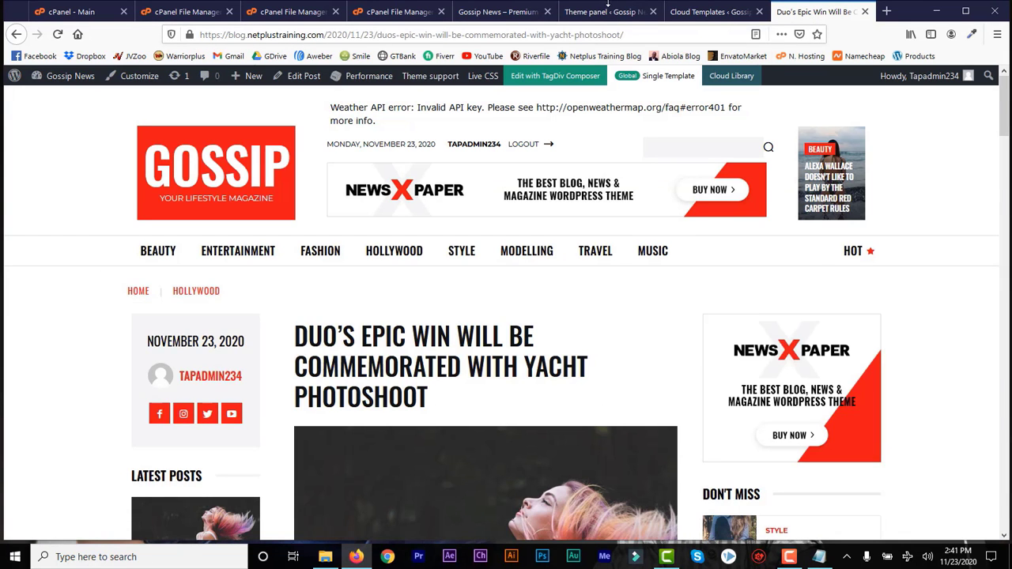
Step: Open the WordPress post list from the theme panel and move all posts on its first page to the trash
left_click(607, 10)
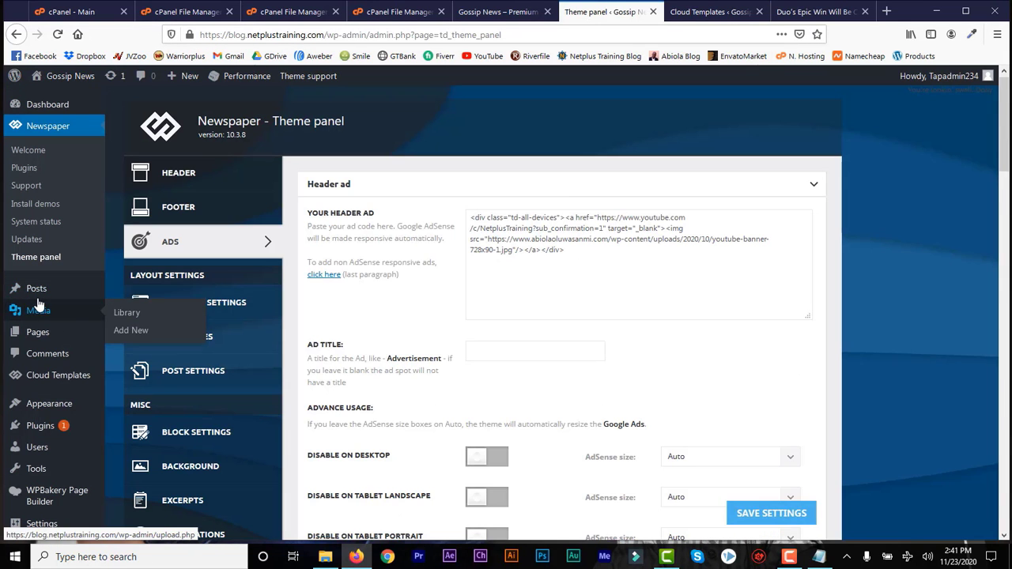
left_click(130, 293)
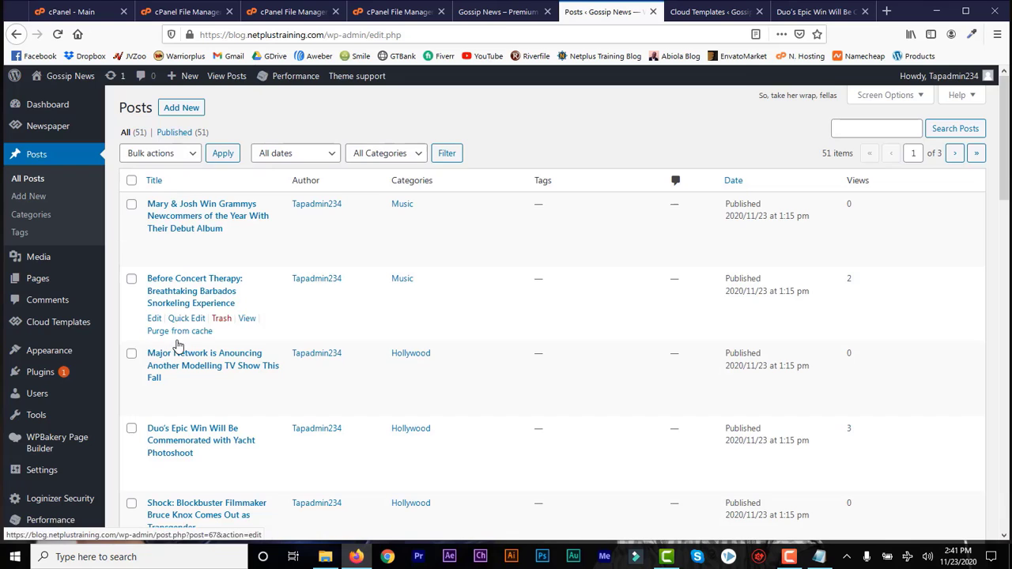
left_click(132, 181)
left_click(189, 157)
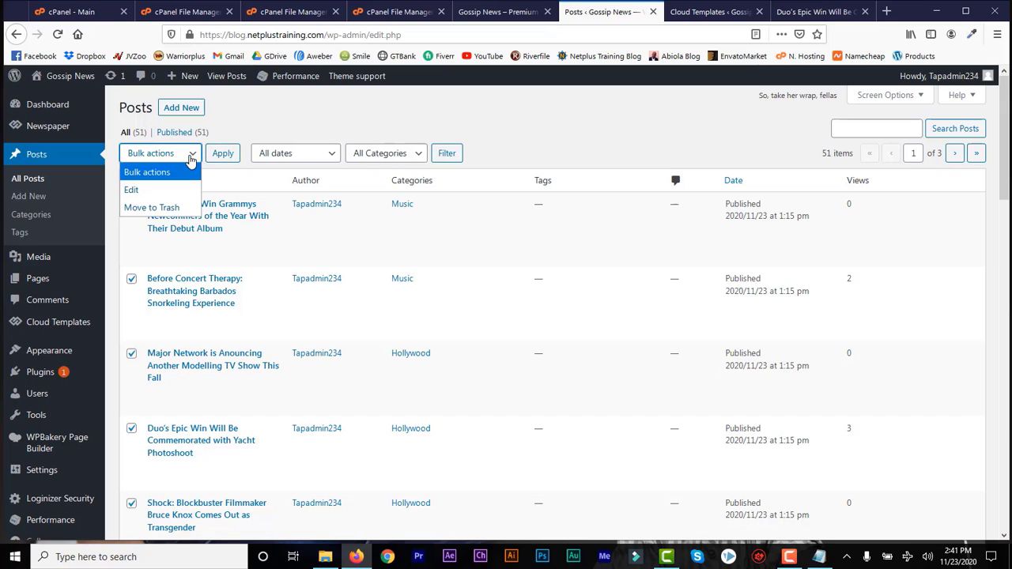
left_click(158, 207)
left_click(223, 158)
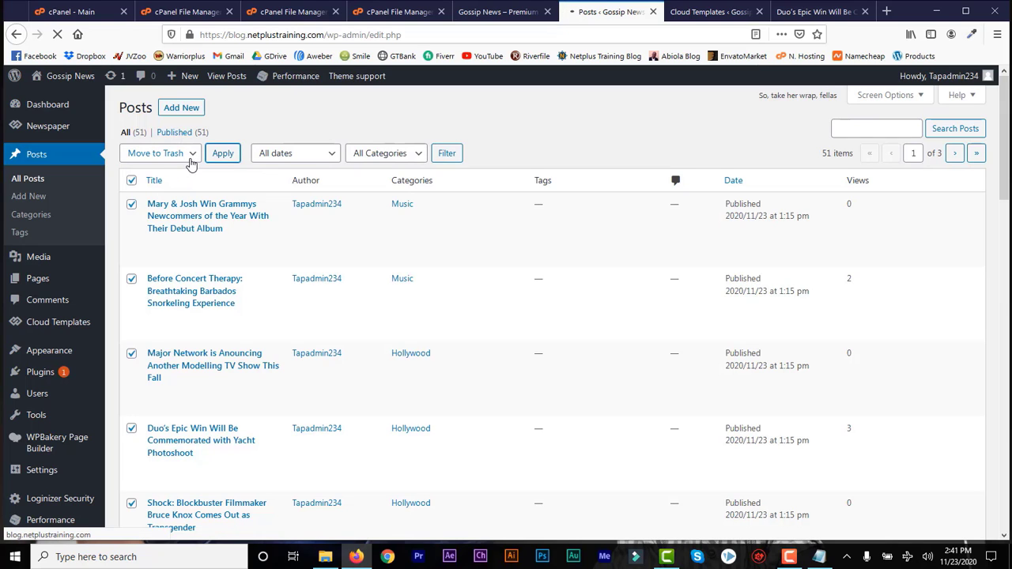
Step: Select every post on the refreshed list page and move this second batch to the trash
left_click(131, 219)
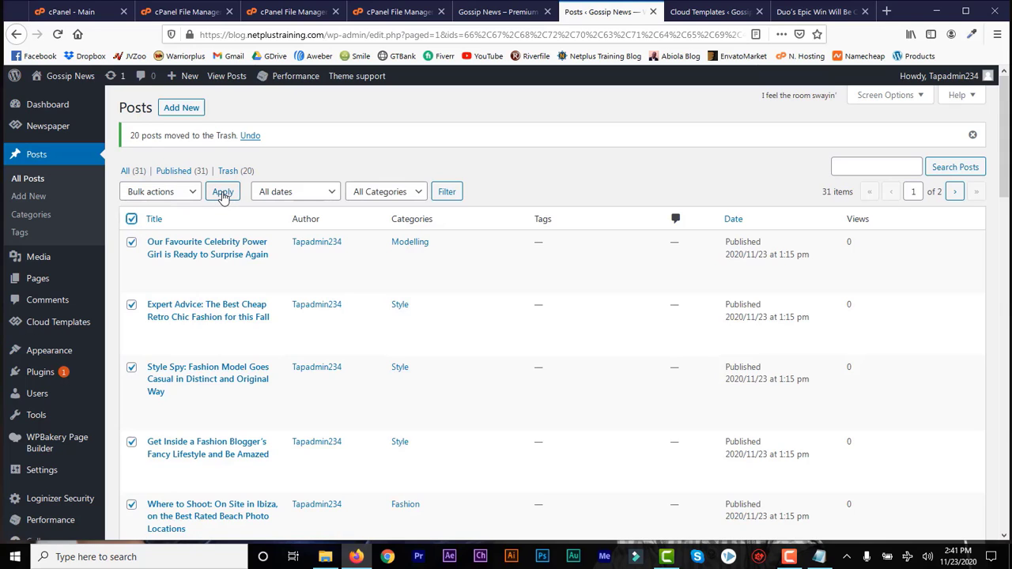
left_click(189, 195)
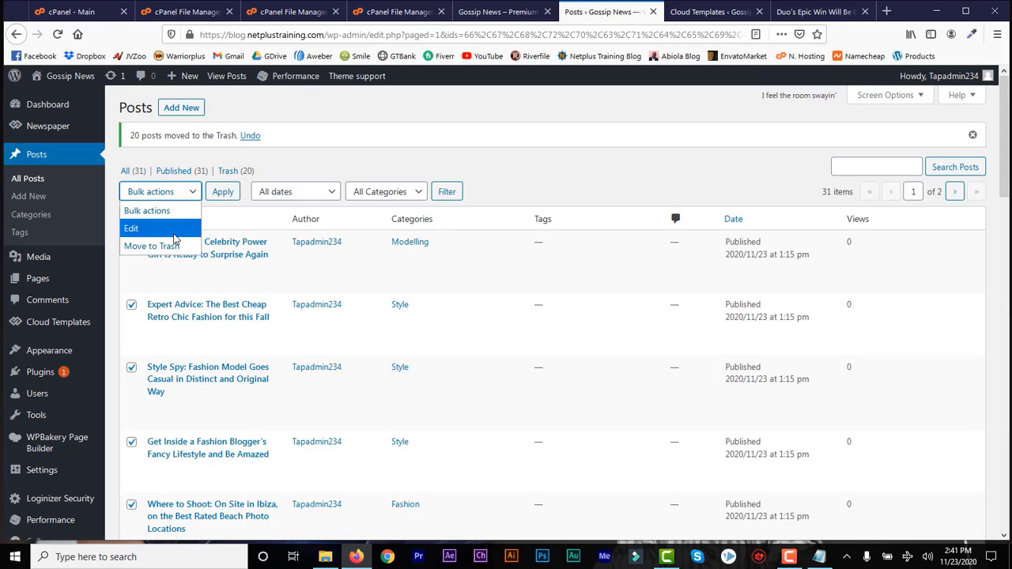
left_click(158, 245)
left_click(223, 195)
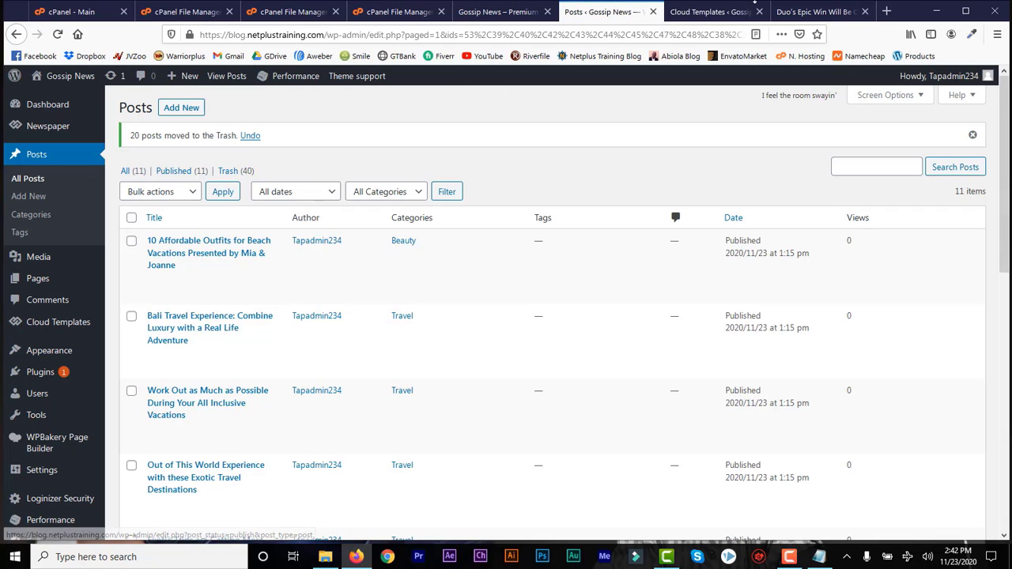
Step: Reload the live page of the trashed yacht photoshoot article and inspect what it shows
left_click(814, 11)
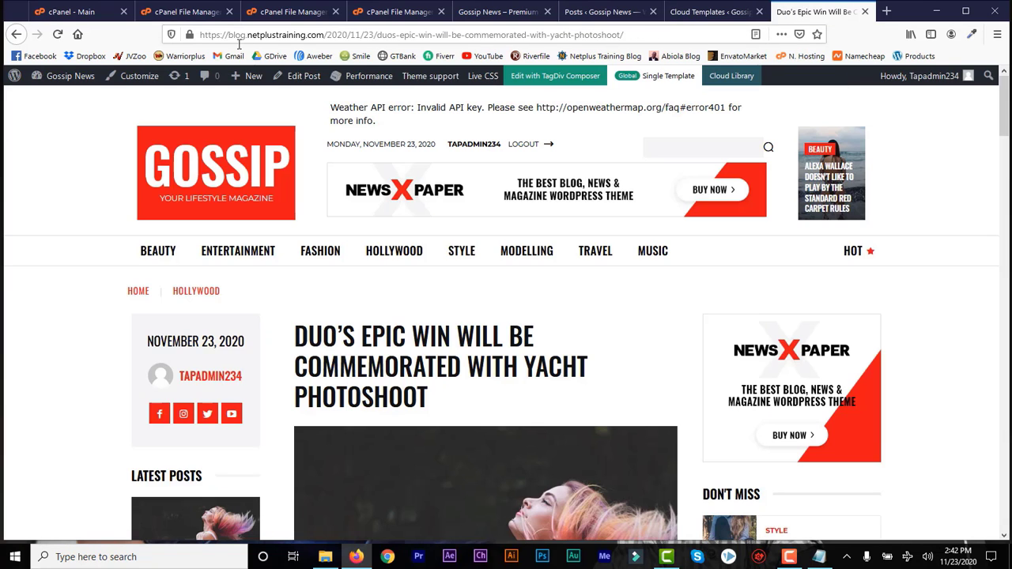
left_click(58, 34)
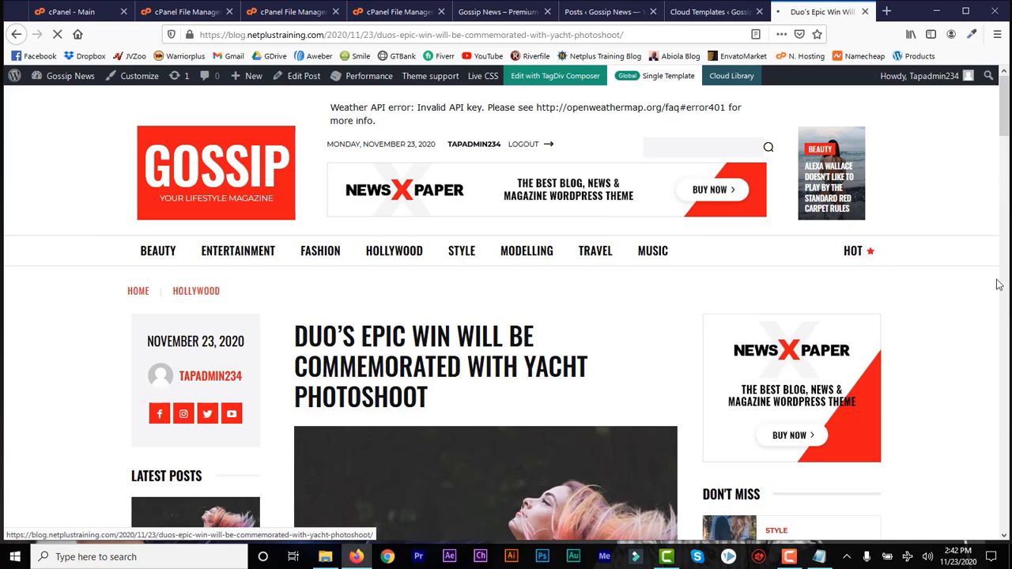
left_click(1007, 251)
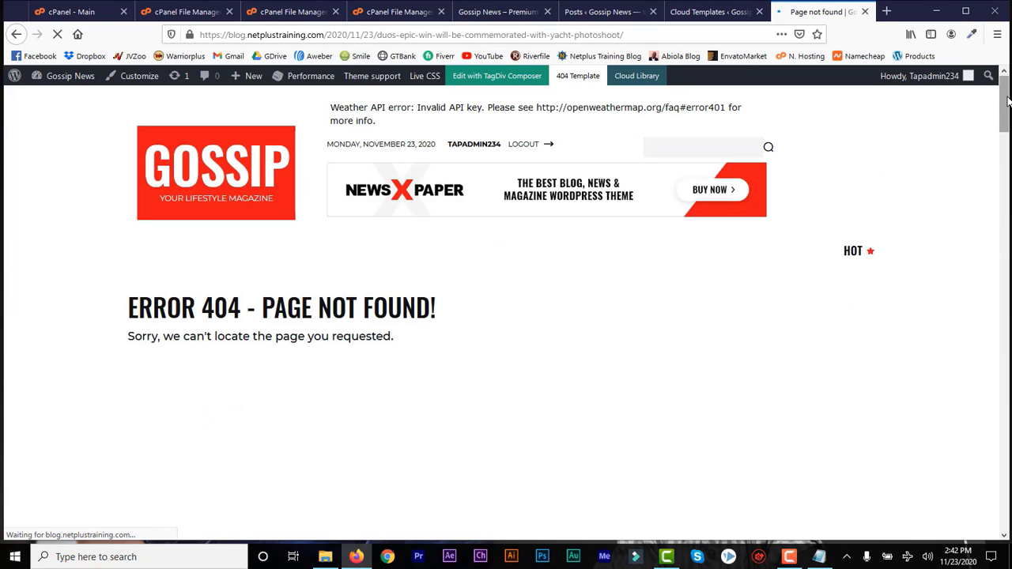
left_click_drag(1007, 102, 1007, 116)
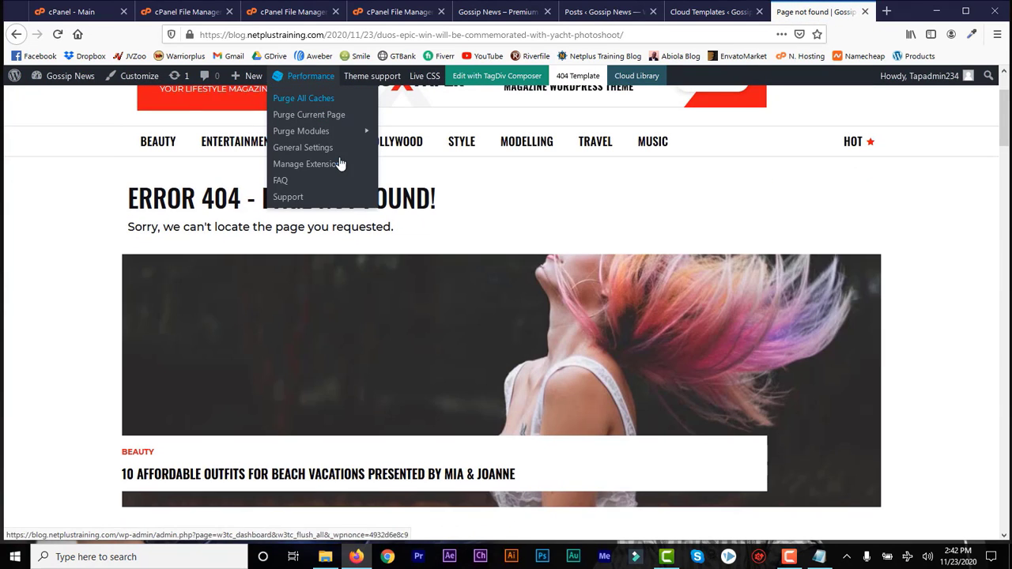
Step: Open the live Gossip News homepage and check its content blocks and category menu after the demo posts' removal
mouse_move(208, 136)
left_click(230, 97)
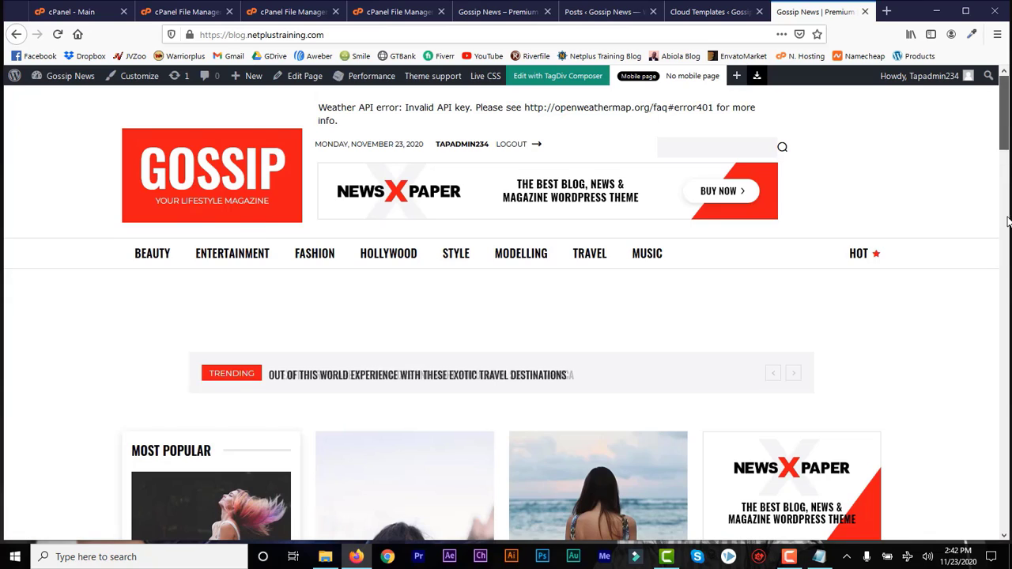
left_click_drag(1006, 122, 1004, 91)
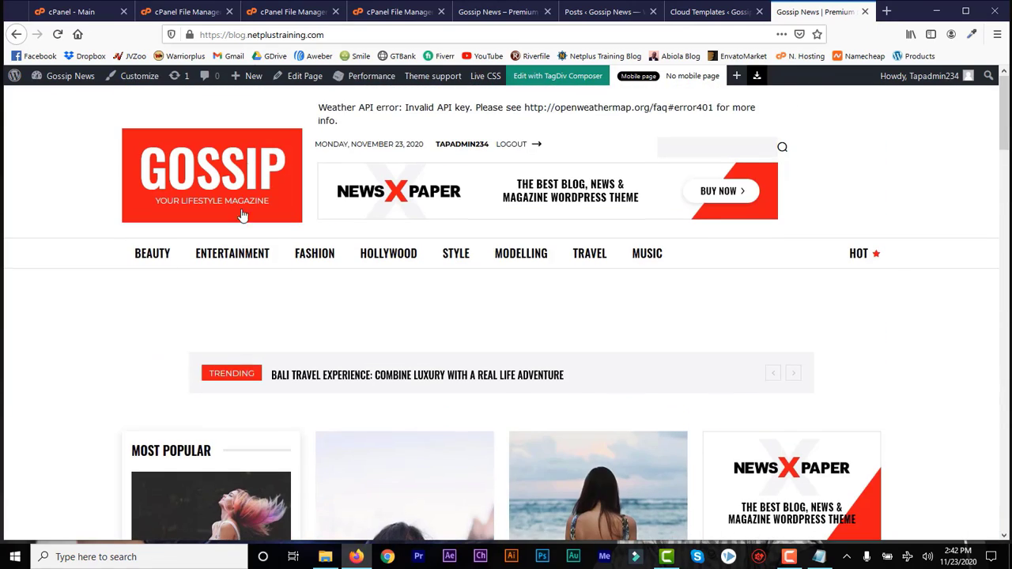
mouse_move(232, 253)
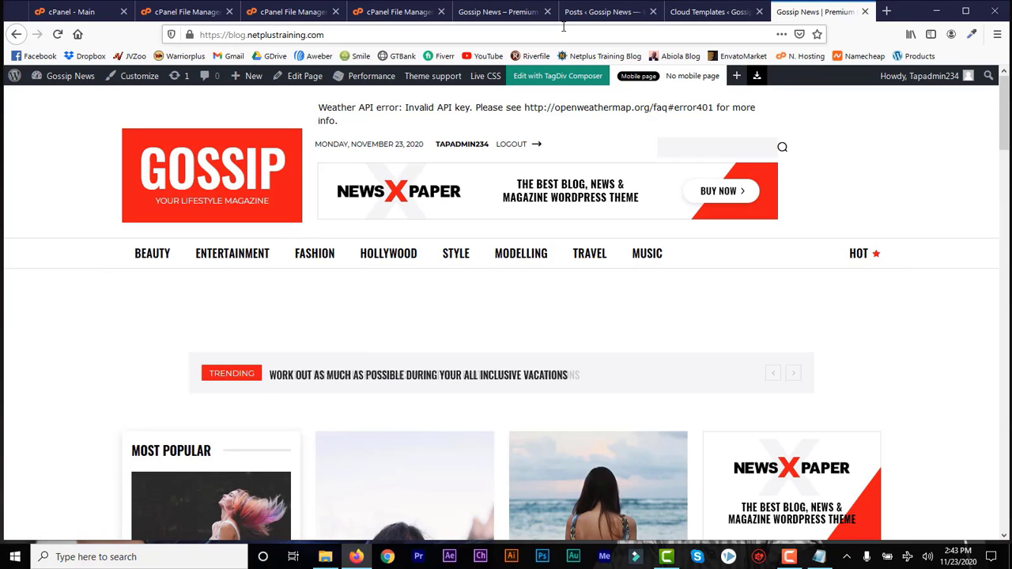
Step: Open the "10 Affordable Outfits for Beach Vacations" post for editing and dismiss the block editor's welcome guide
left_click(585, 13)
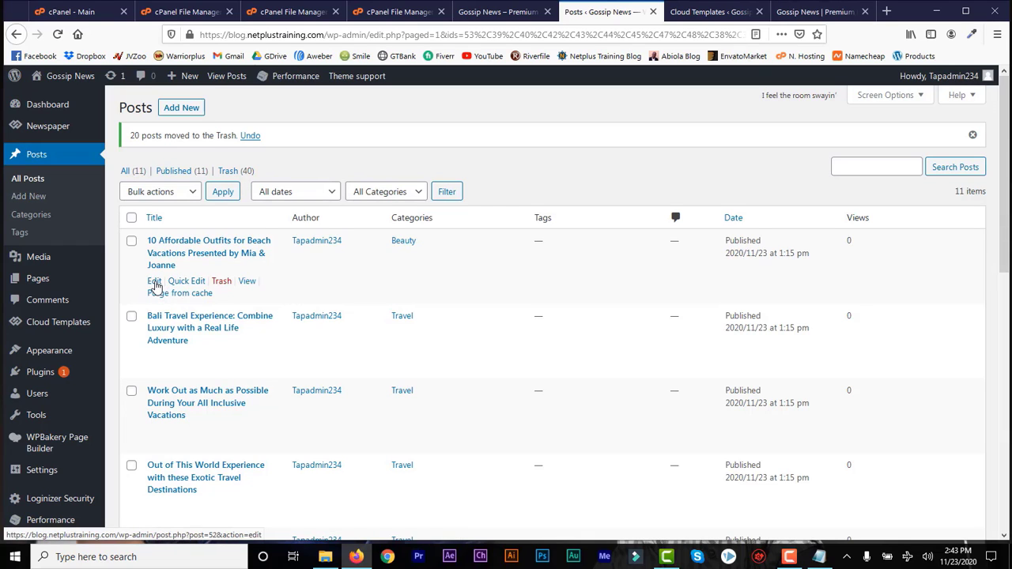
left_click(155, 286)
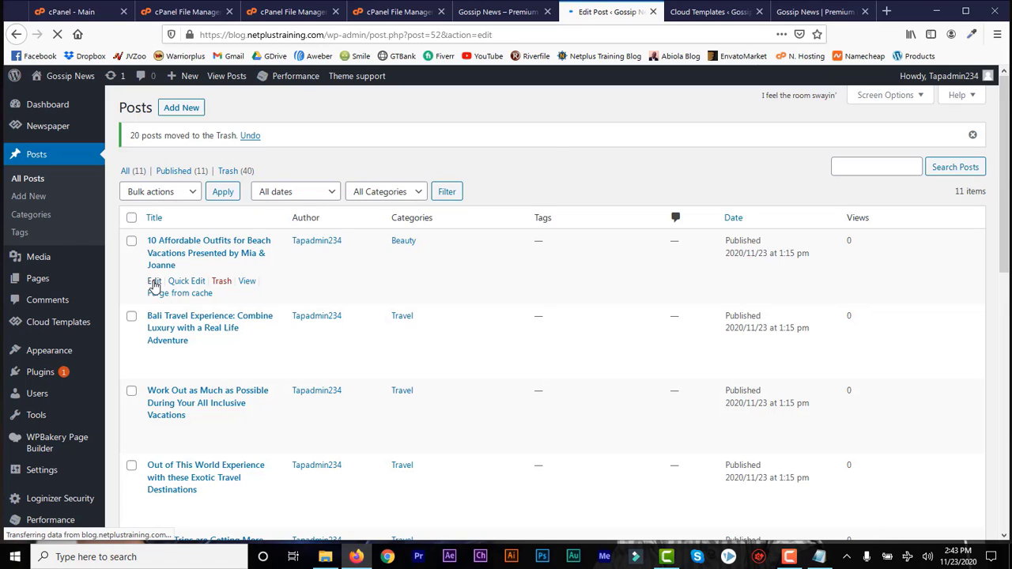
left_click(806, 13)
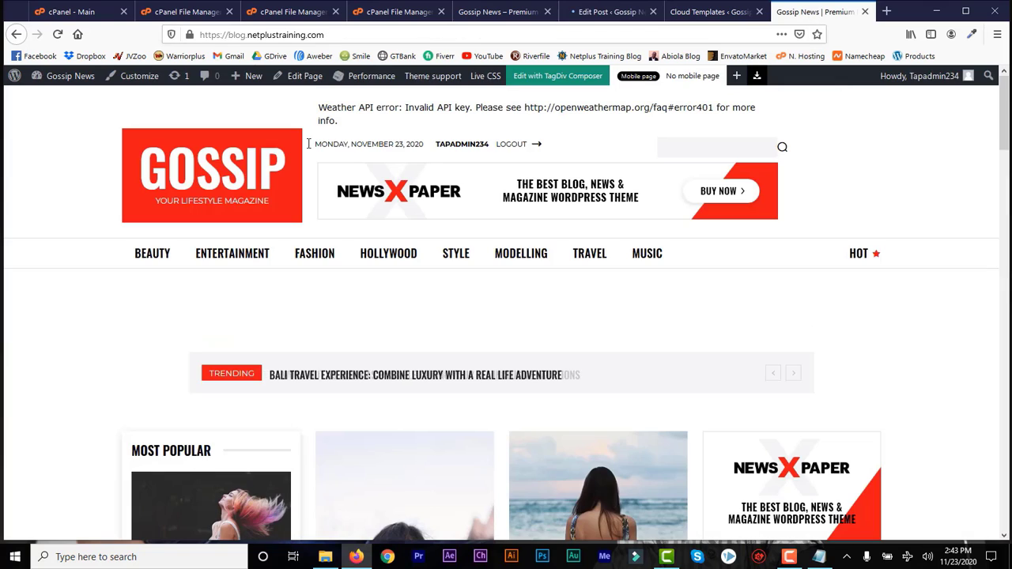
left_click(610, 13)
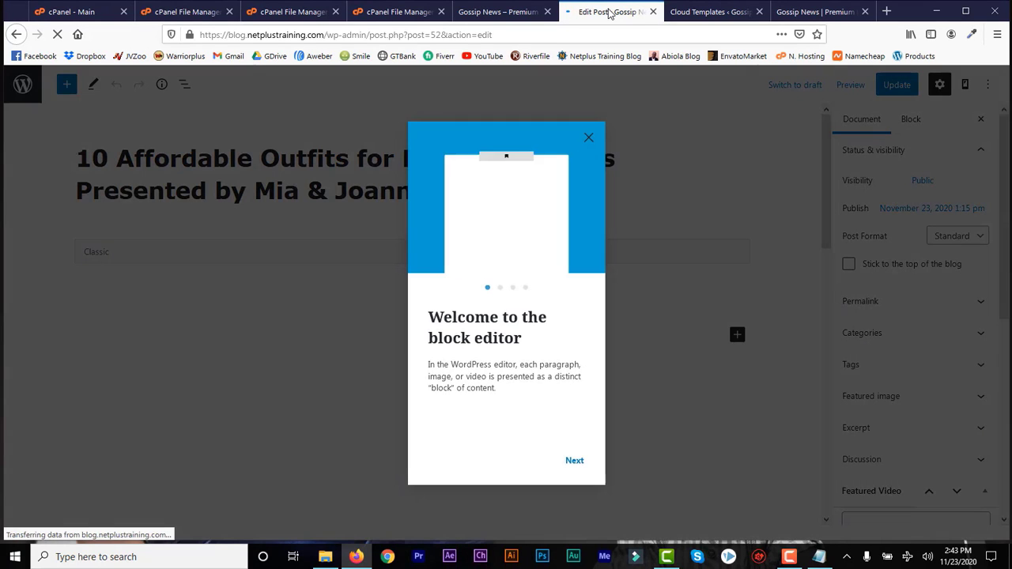
left_click(589, 141)
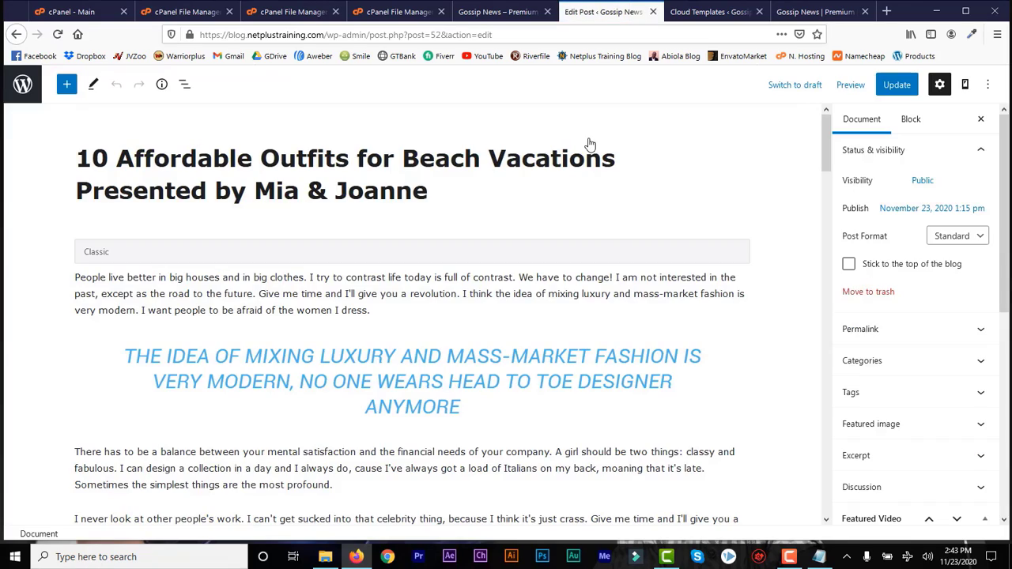
Step: Inspect the image details of the woman smelling pink flowers in the post body and close them without changes
left_click_drag(829, 129, 826, 298)
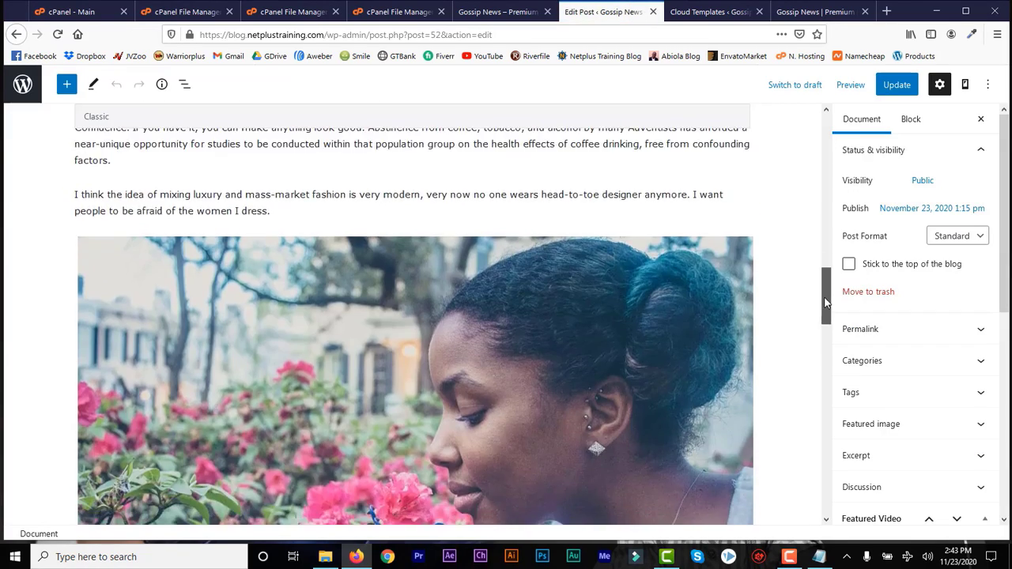
scroll(638, 419, "up", 3)
left_click(562, 499)
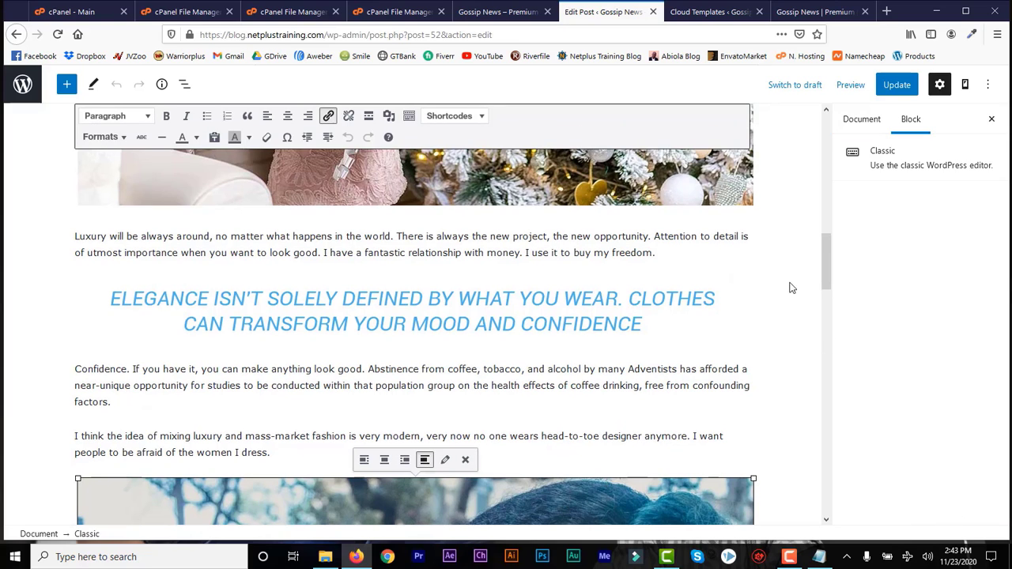
left_click_drag(825, 279, 824, 308)
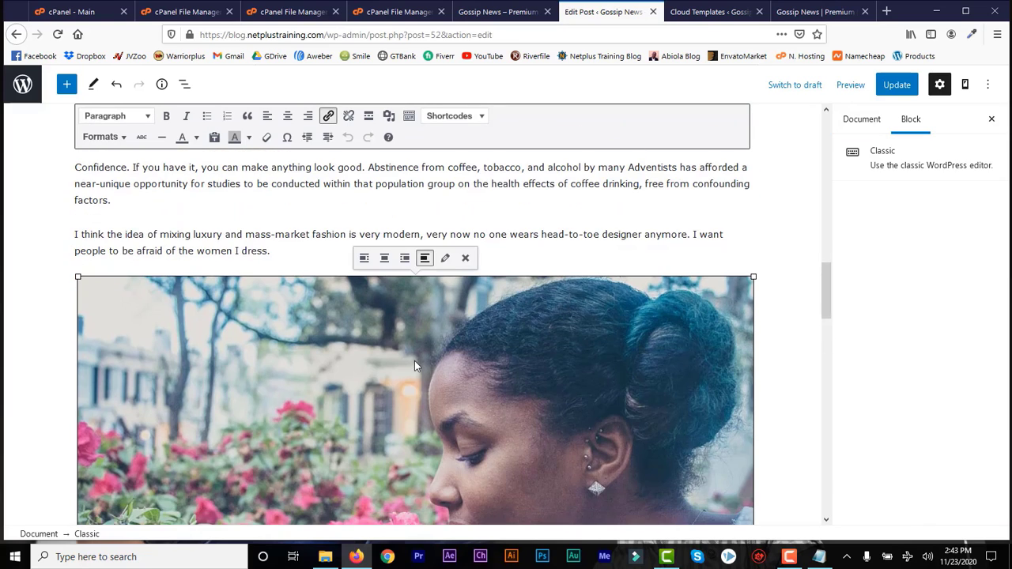
left_click(446, 259)
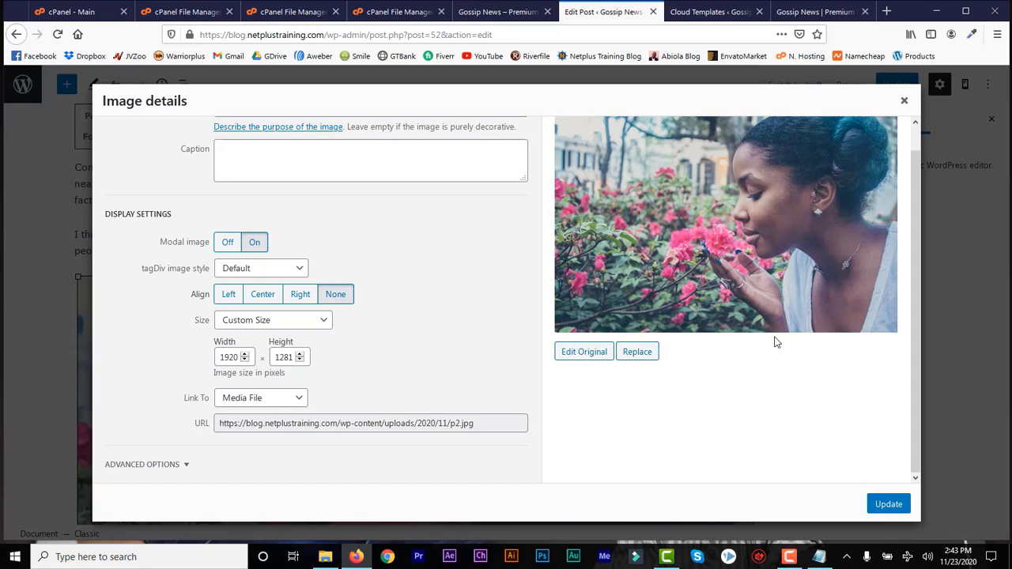
scroll(916, 210, "up", 1)
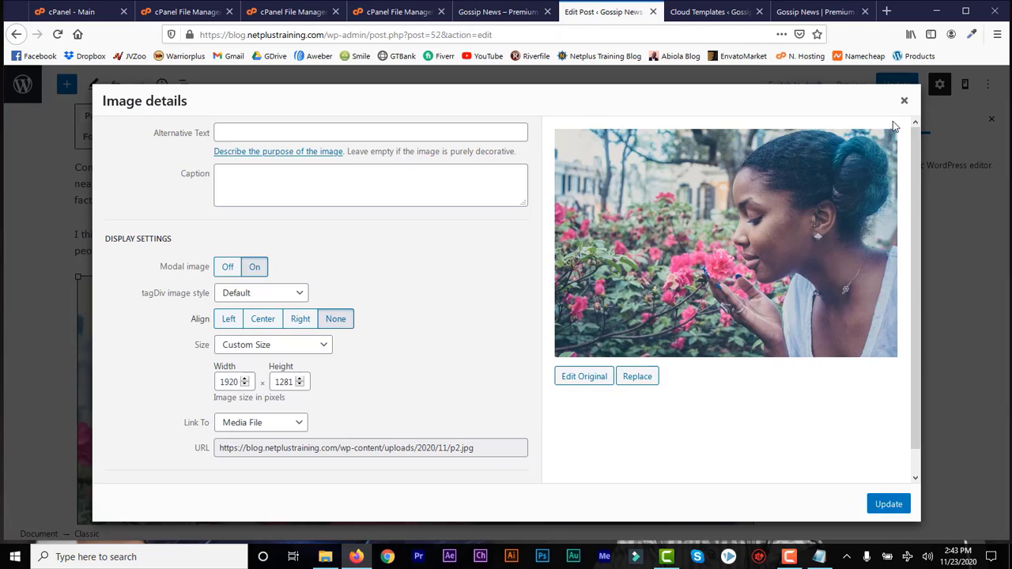
left_click(905, 103)
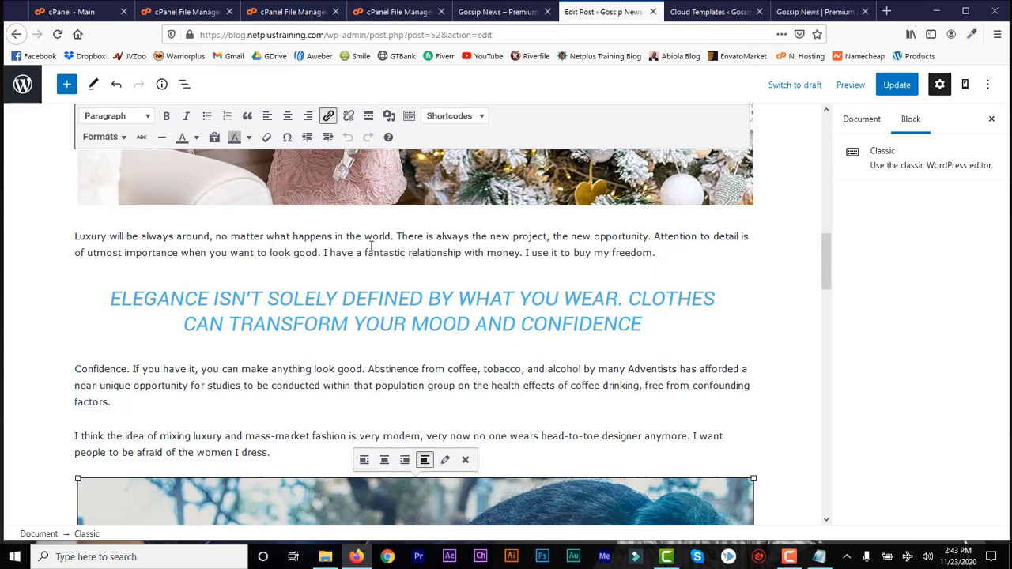
Step: Try the Video post format in the post's document settings and return it to Standard
left_click(868, 125)
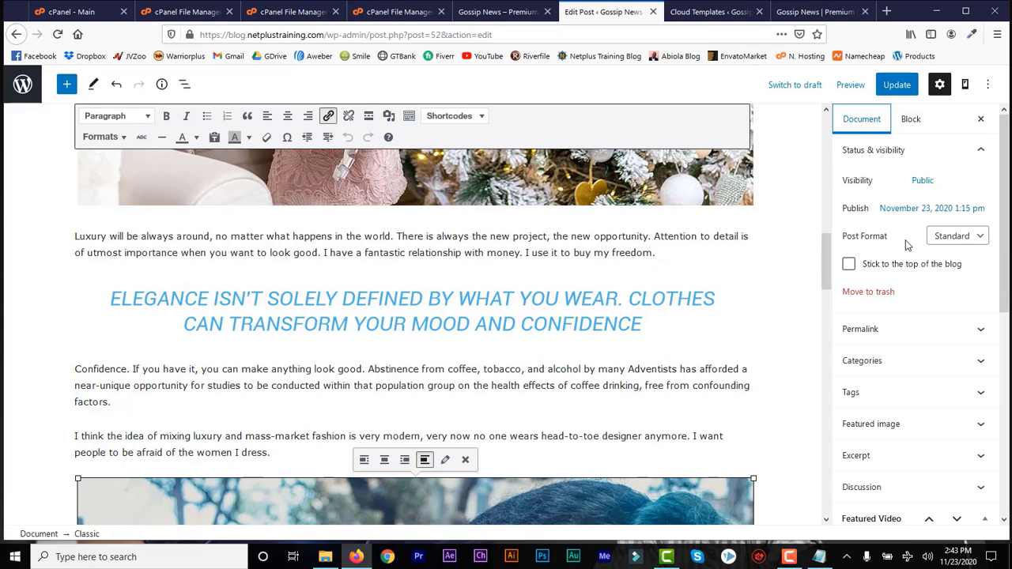
left_click(978, 239)
left_click(942, 273)
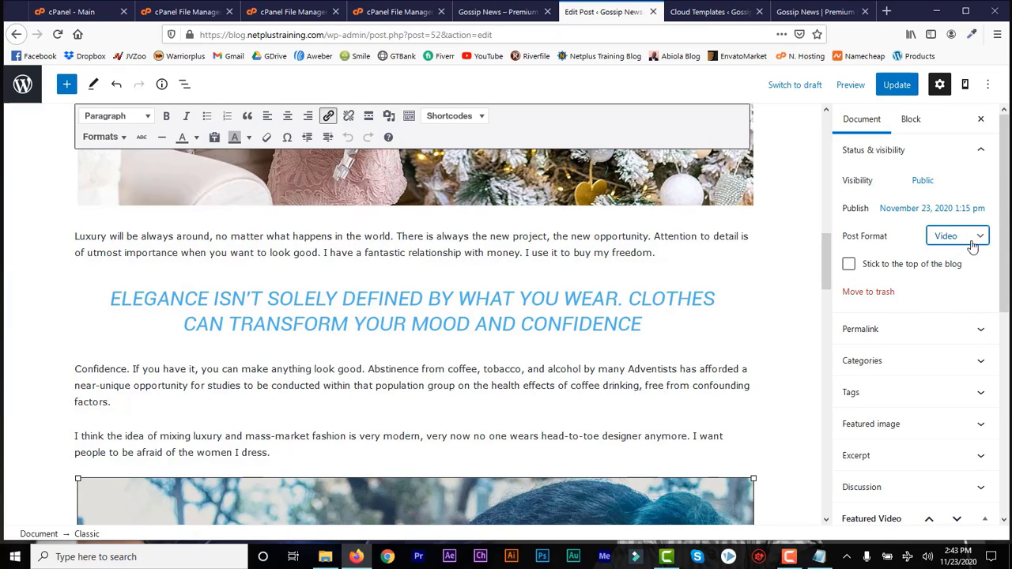
left_click(972, 236)
left_click(948, 256)
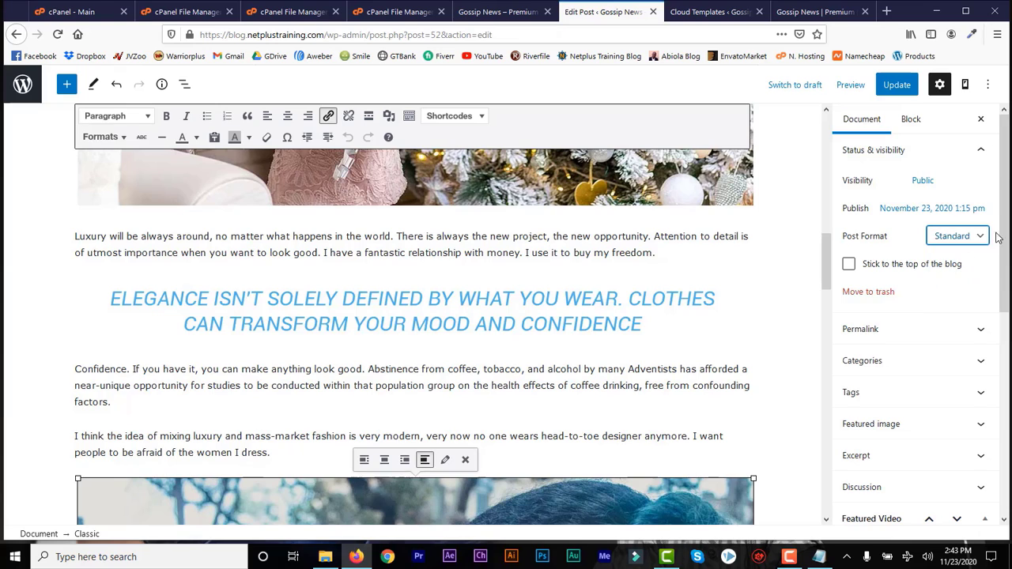
Step: Examine the post's permalink slug and category settings
scroll(977, 233, "down", 2)
left_click(977, 223)
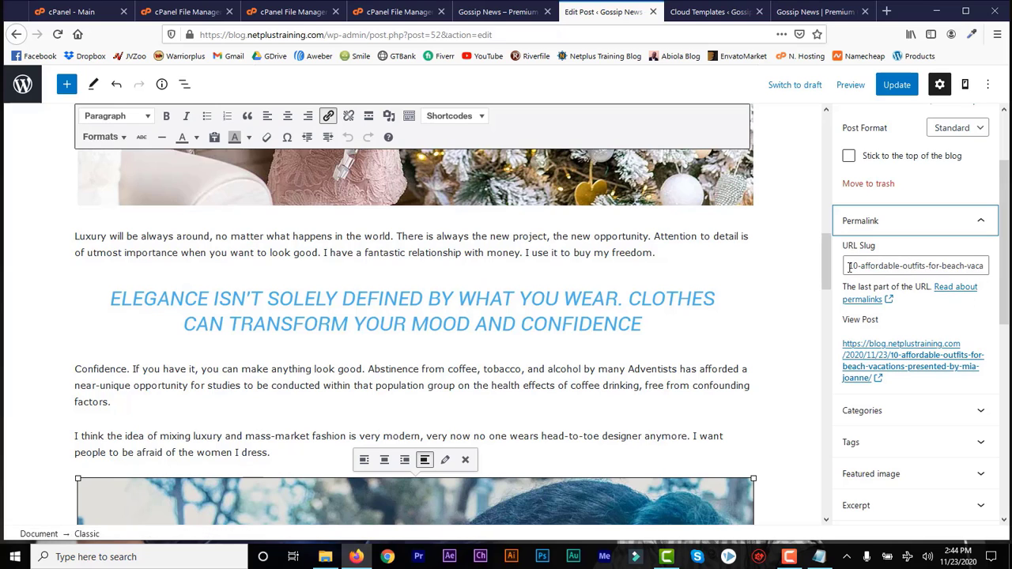
left_click_drag(846, 266, 1005, 336)
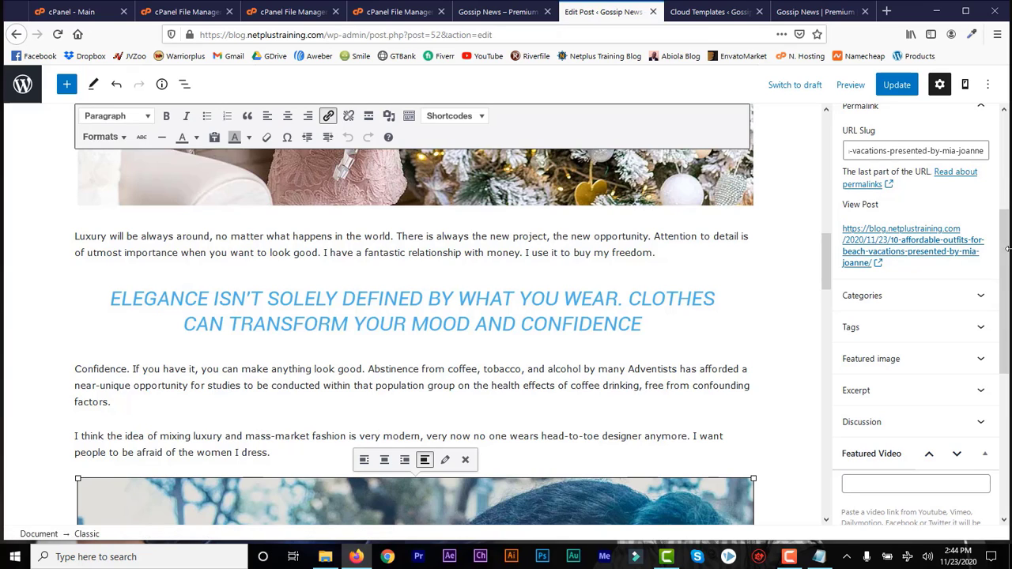
scroll(971, 207, "down", 3)
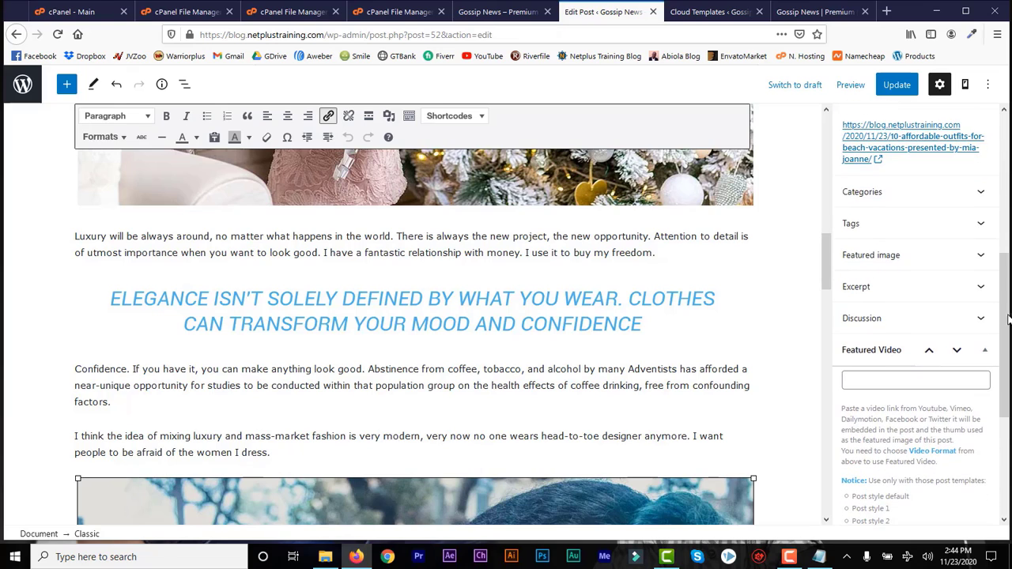
left_click(970, 204)
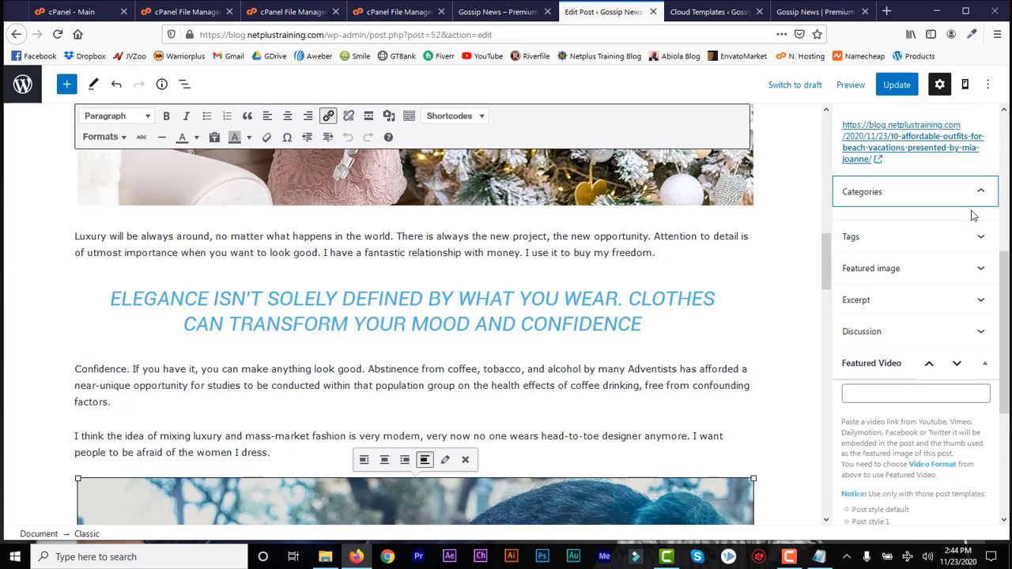
left_click(978, 198)
left_click(977, 198)
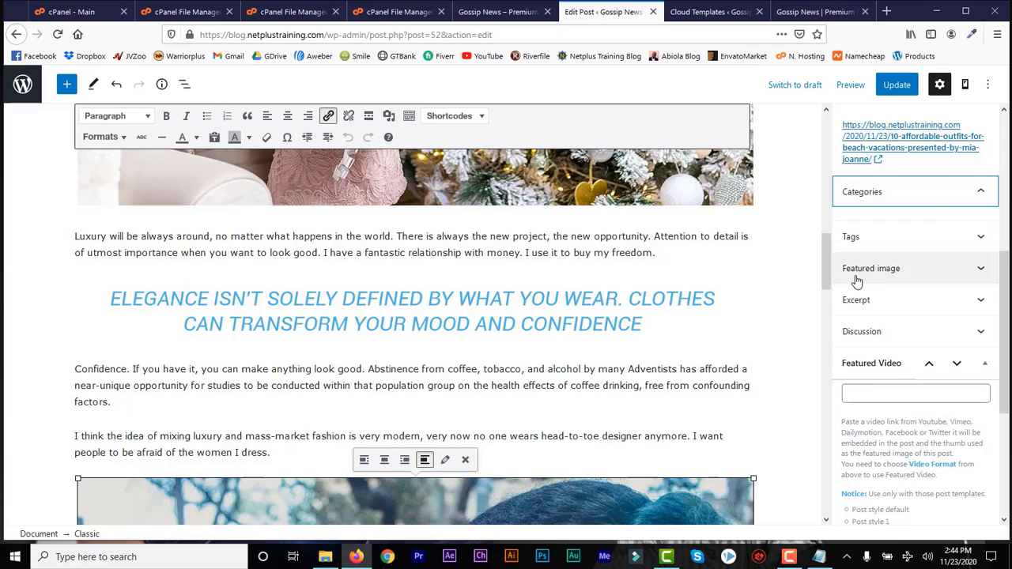
left_click(980, 192)
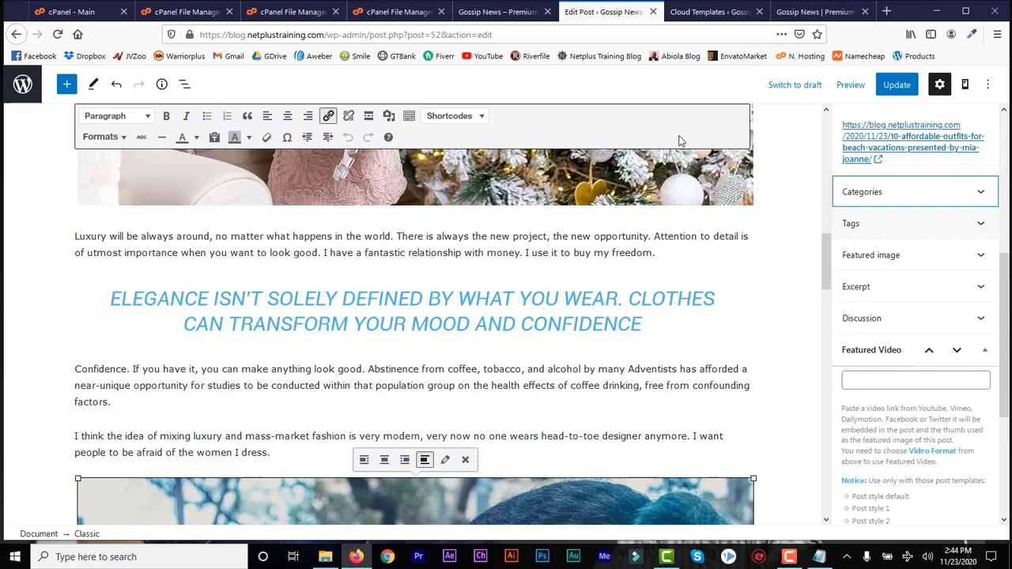
Step: Examine the post's featured image and the featured video link field
left_click(977, 256)
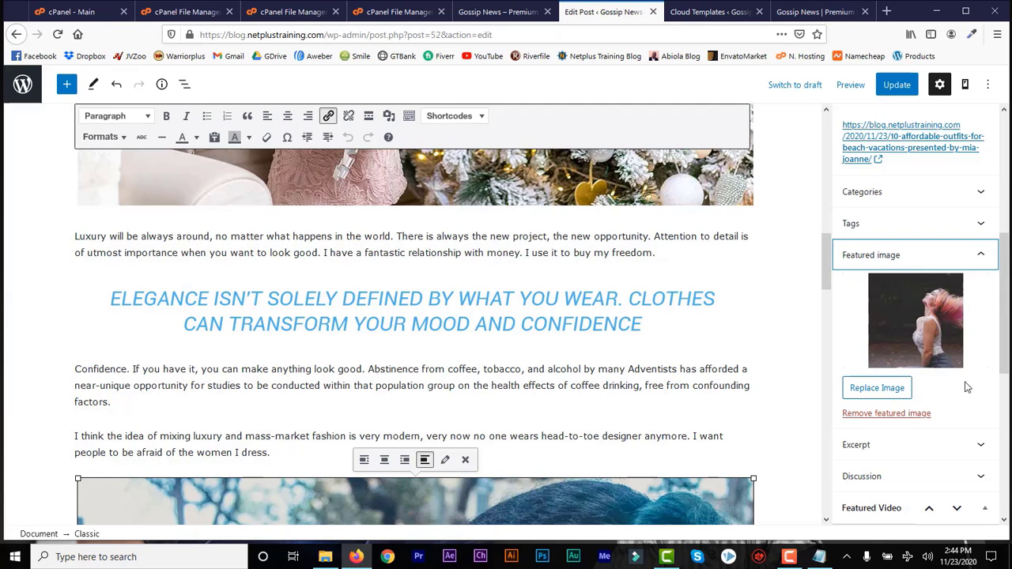
scroll(1008, 335, "down", 4)
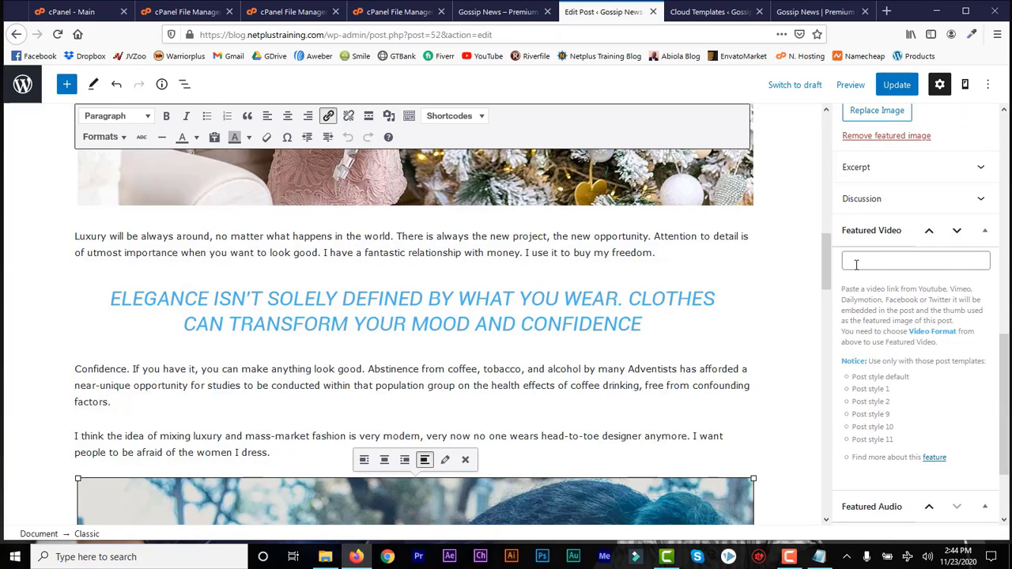
left_click(859, 262)
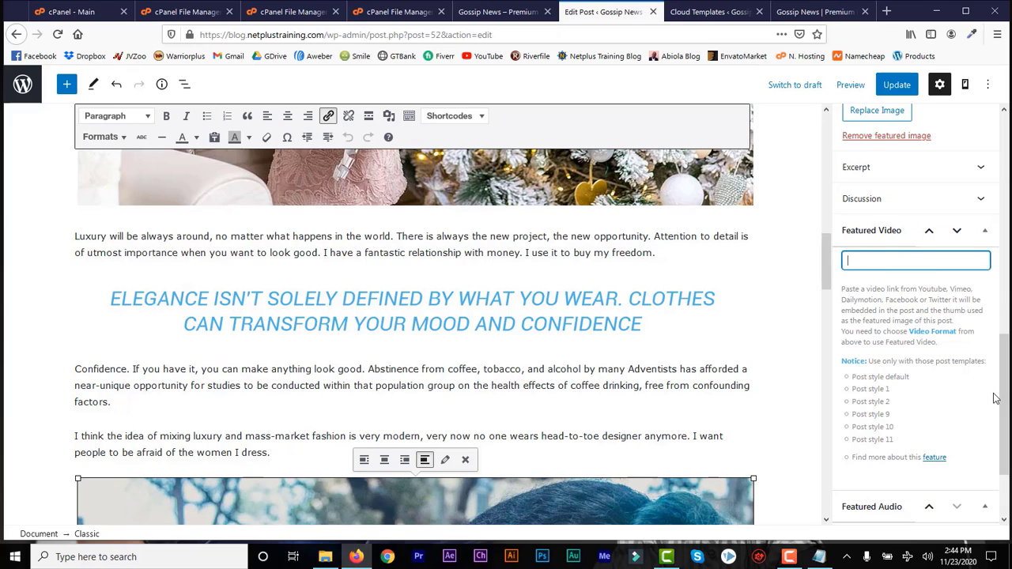
left_click_drag(1003, 397, 1007, 159)
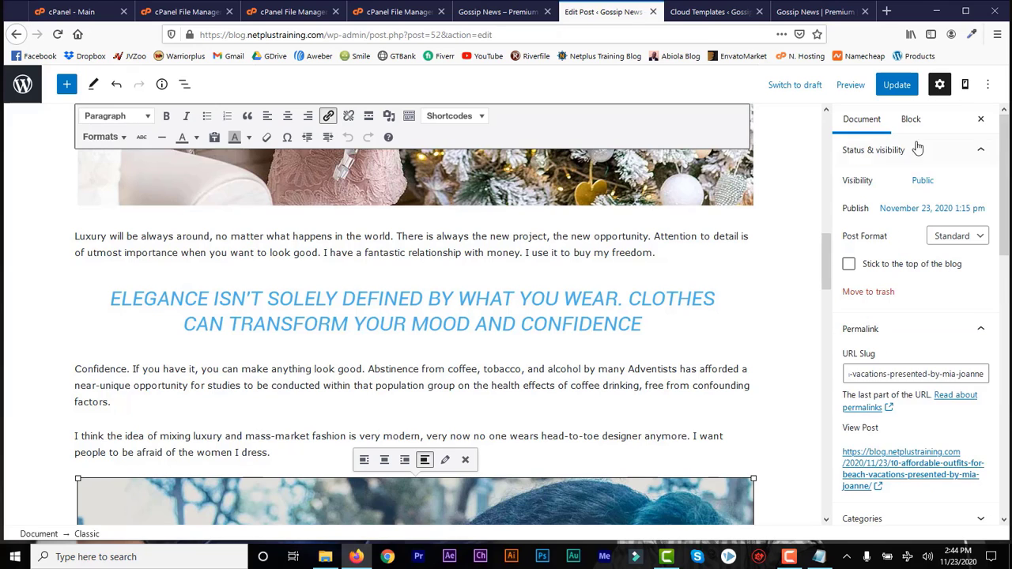
Step: Glance at the live homepage, leave the post editor without saving, and return to the post list
left_click(807, 12)
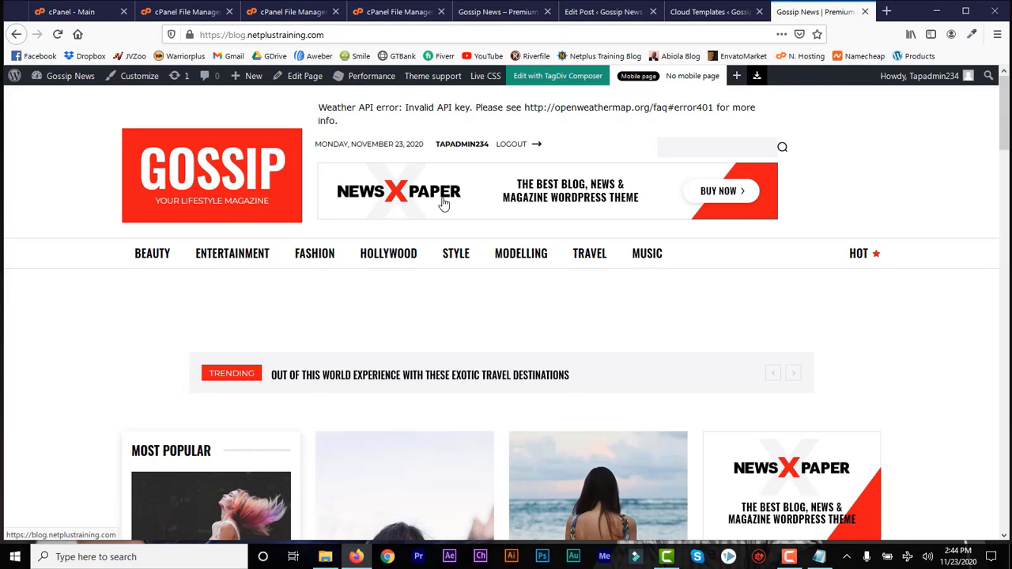
left_click(602, 12)
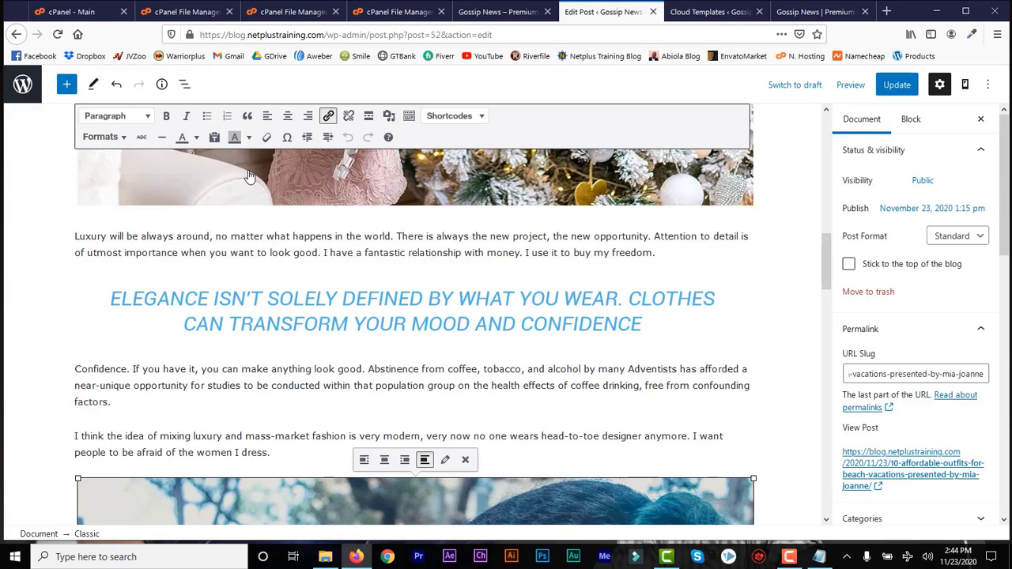
left_click(22, 85)
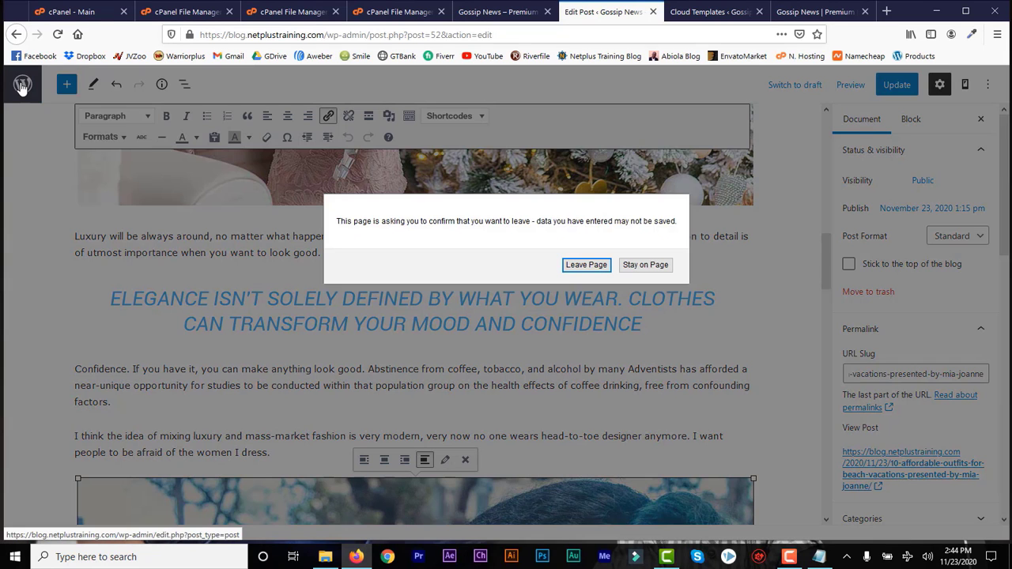
left_click(572, 267)
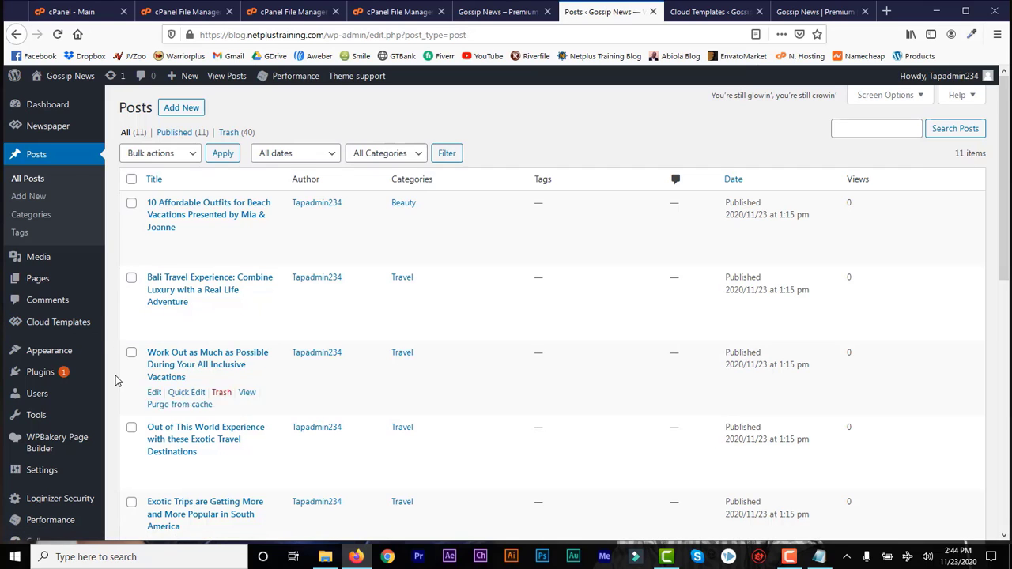
Step: Review the site's General settings, including the site title, and its Reading settings for the homepage display
mouse_move(35, 473)
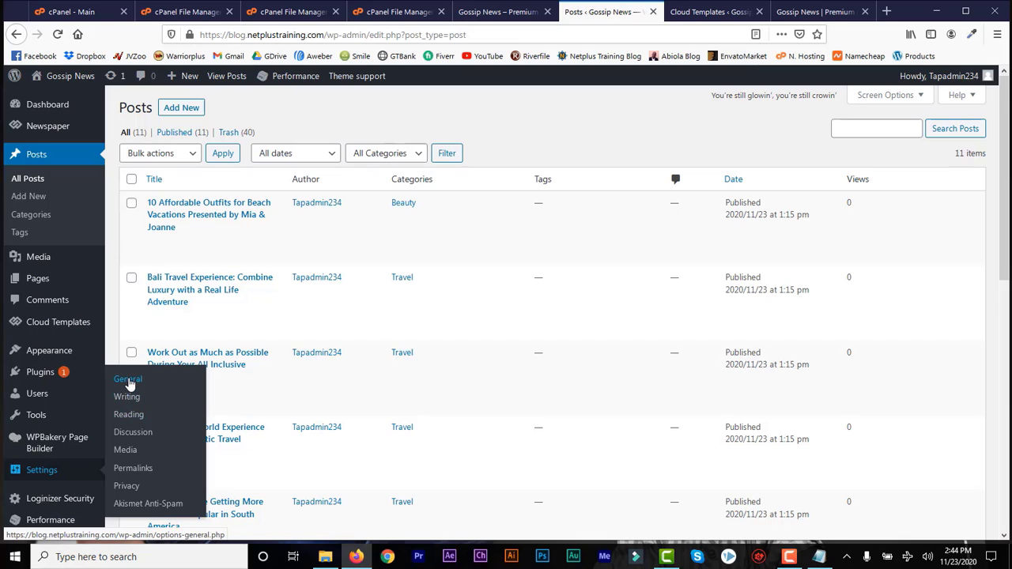
left_click(124, 383)
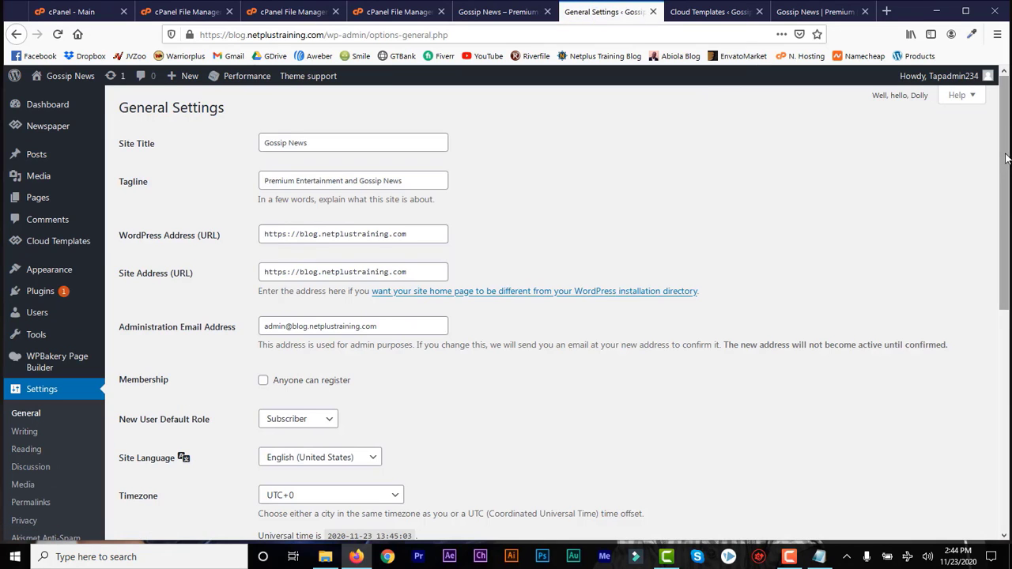
scroll(1006, 180, "down", 1)
left_click(312, 108)
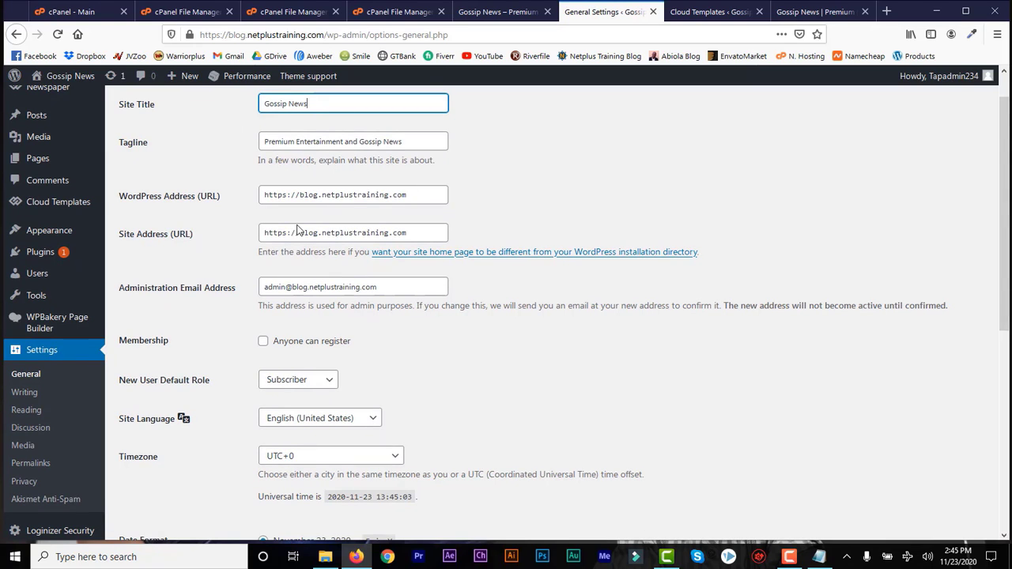
left_click(33, 412)
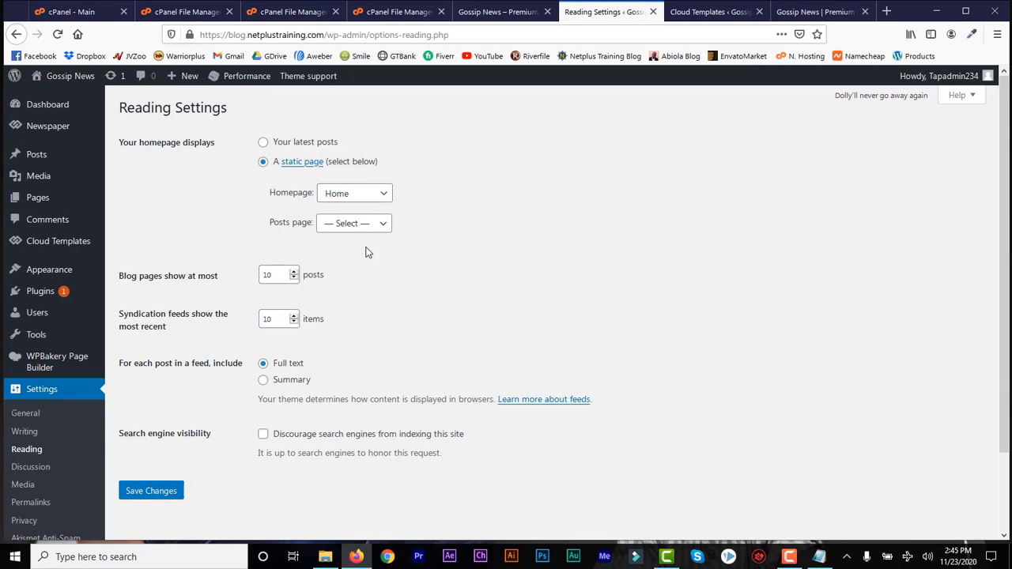
Step: Set the site's permalink structure to Post name and save the changes
left_click(41, 504)
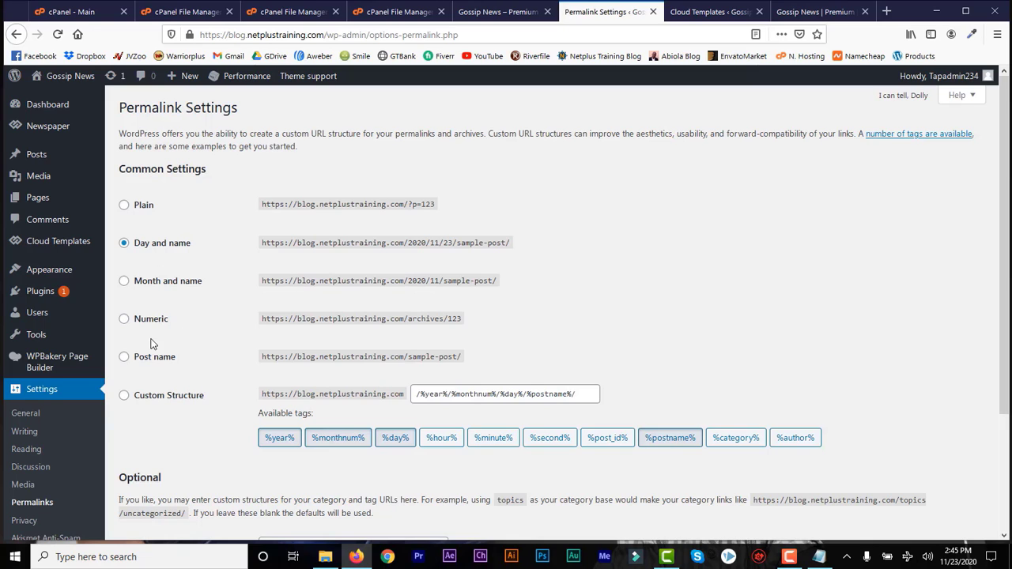
left_click(124, 357)
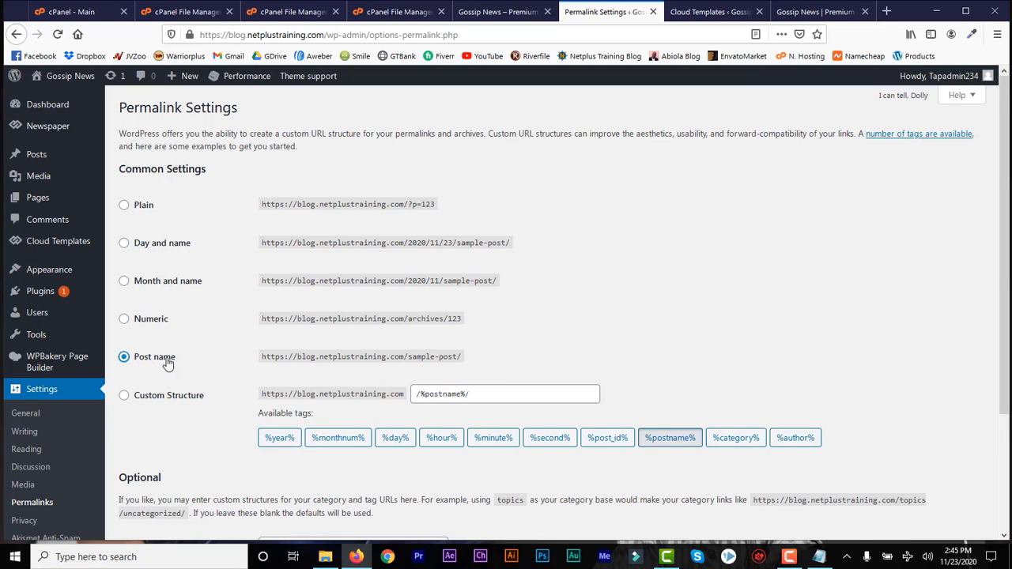
left_click(417, 393)
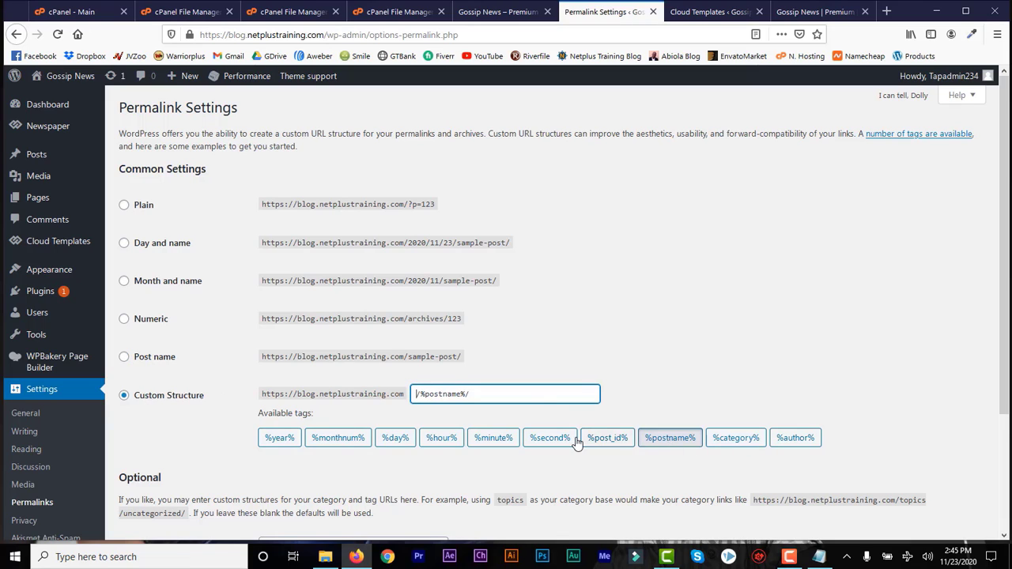
left_click(735, 438)
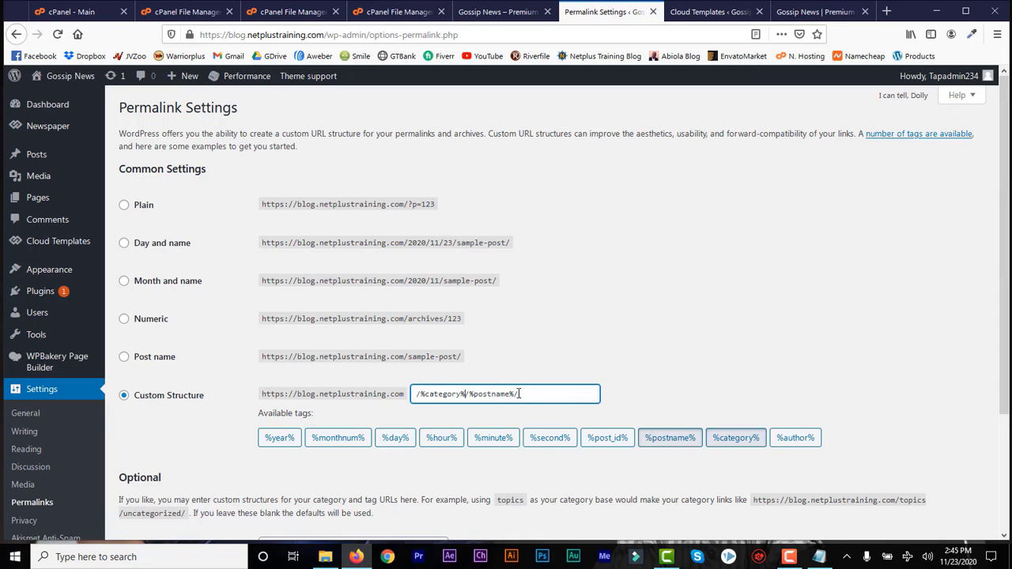
left_click(125, 358)
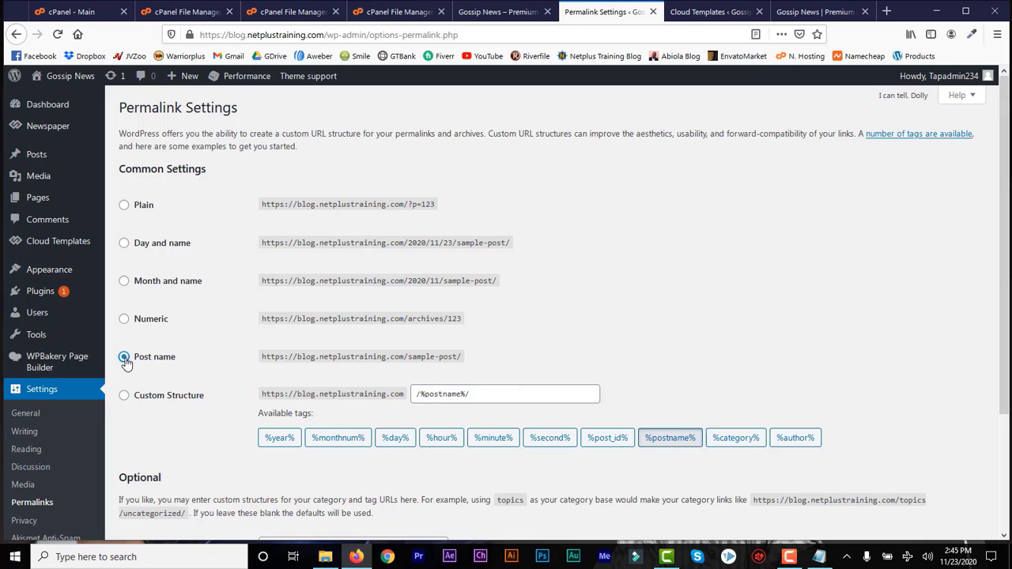
scroll(996, 298, "down", 3)
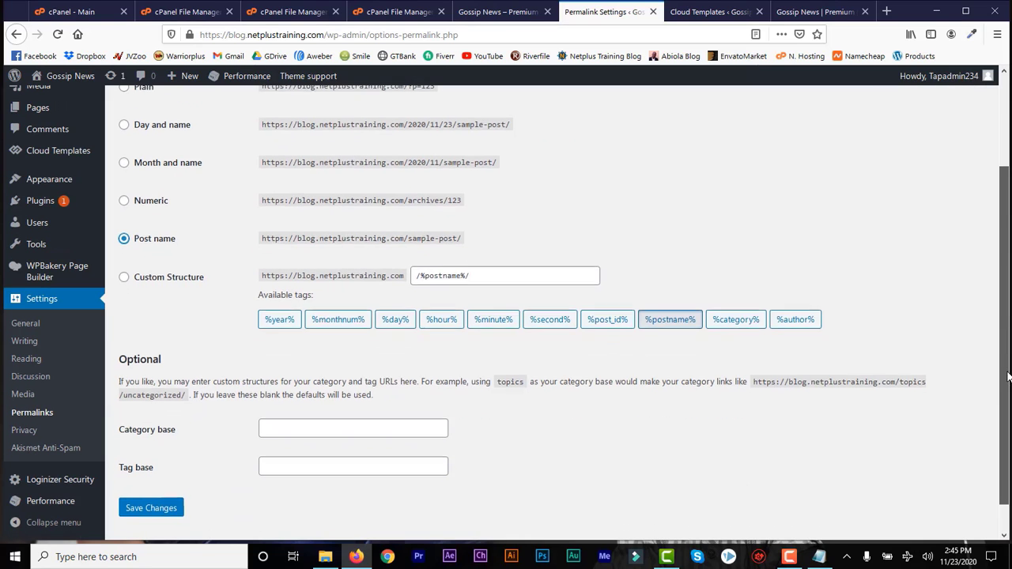
left_click(152, 507)
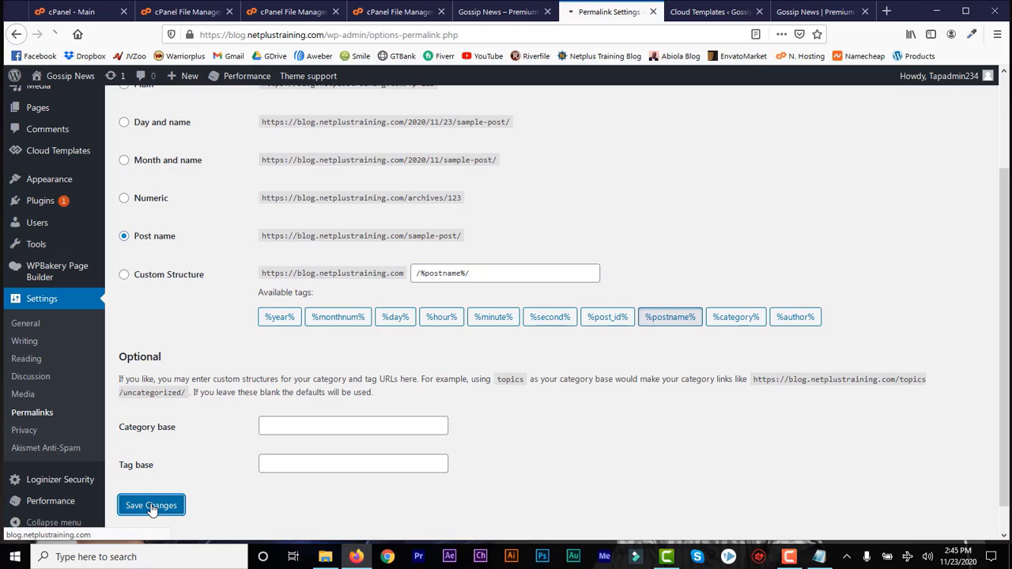
Step: Open the "10 Affordable Outfits for Beach Vacations" post from the already loaded homepage and inspect the date portion of its URL
left_click(815, 11)
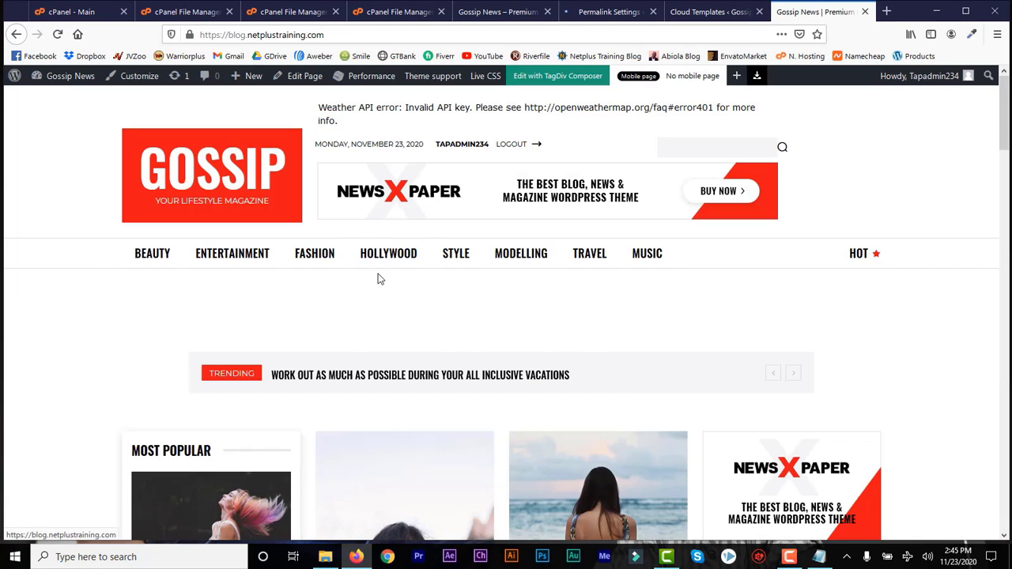
left_click(250, 515)
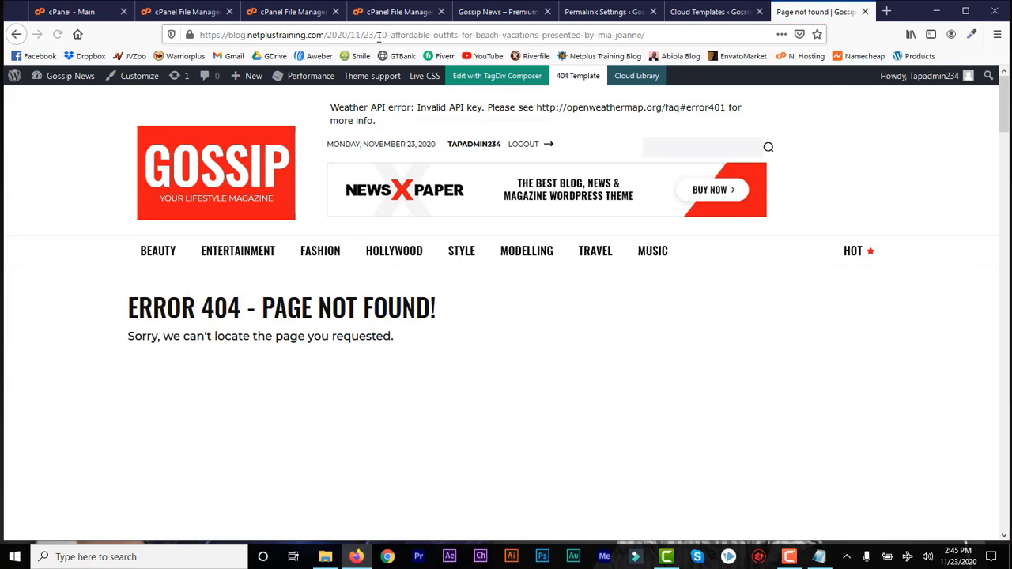
left_click_drag(377, 35, 326, 35)
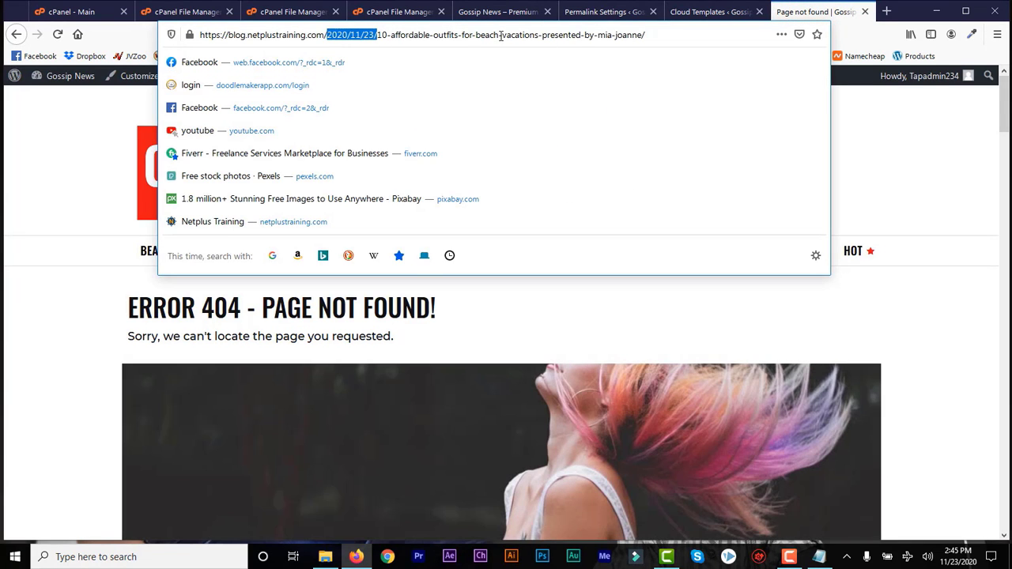
Step: Return to the live homepage, reopen the beach outfits post from Most Popular, and check its URL structure
left_click(145, 187)
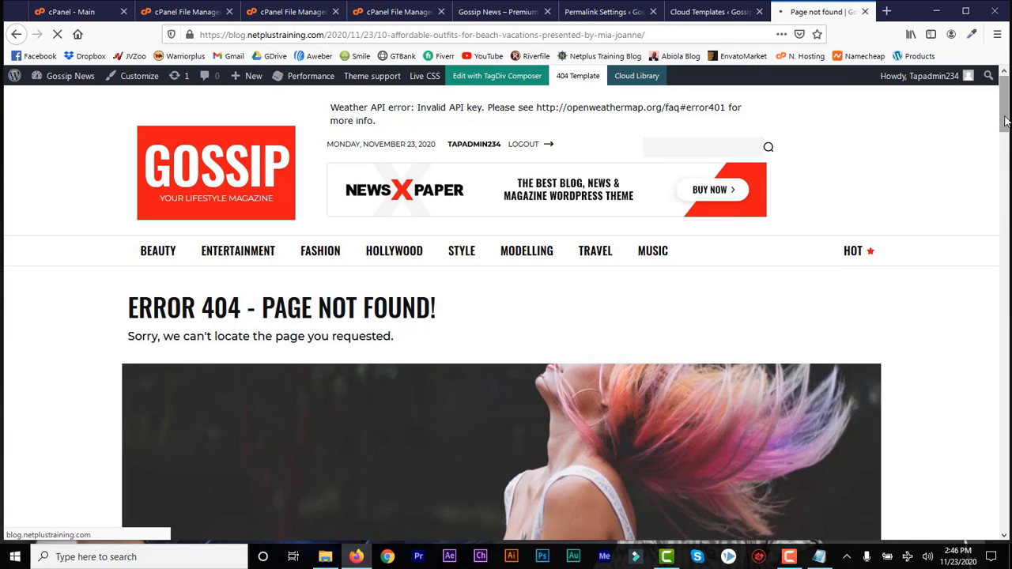
left_click_drag(1006, 119, 1006, 185)
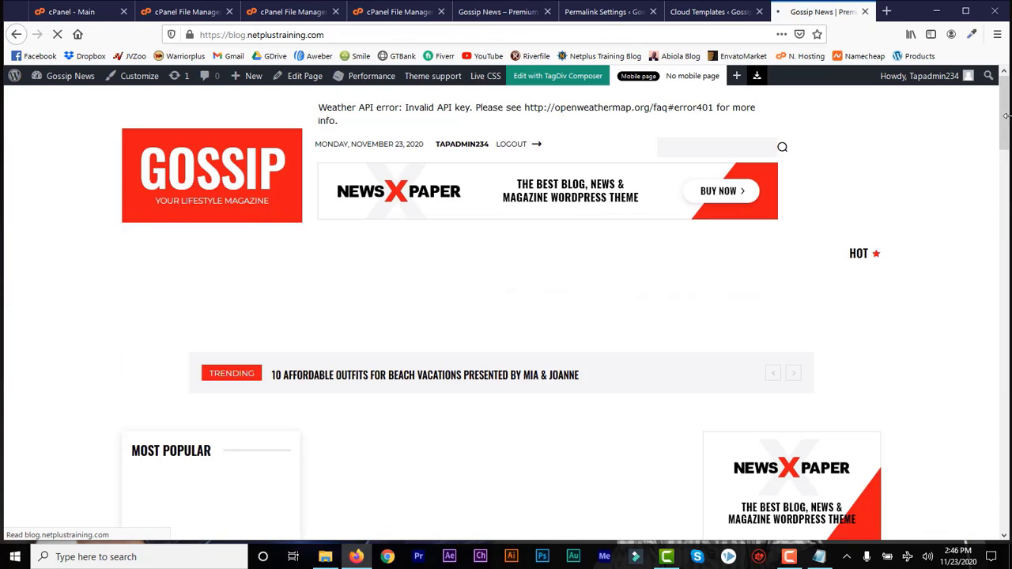
scroll(1006, 126, "down", 4)
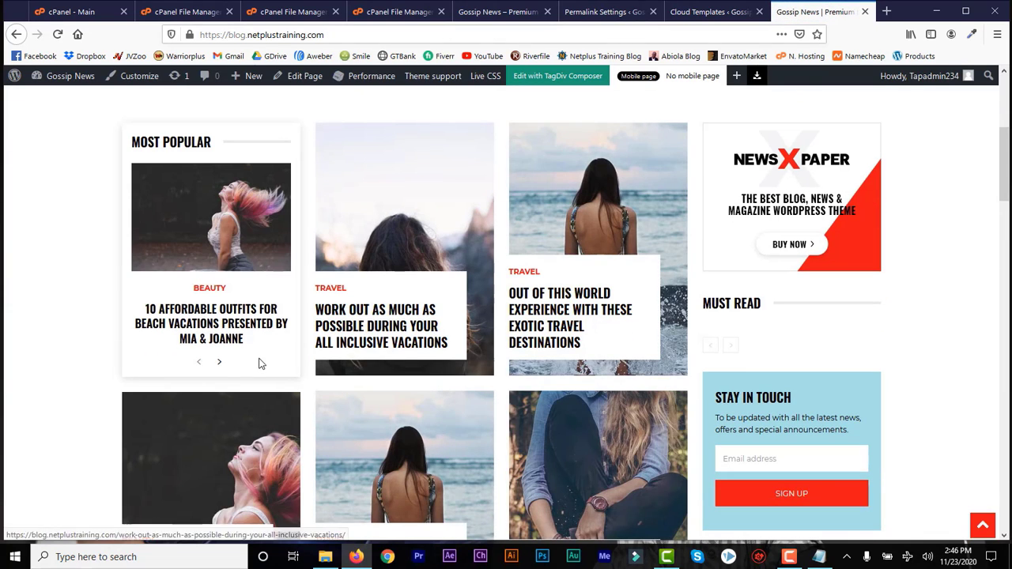
left_click(218, 327)
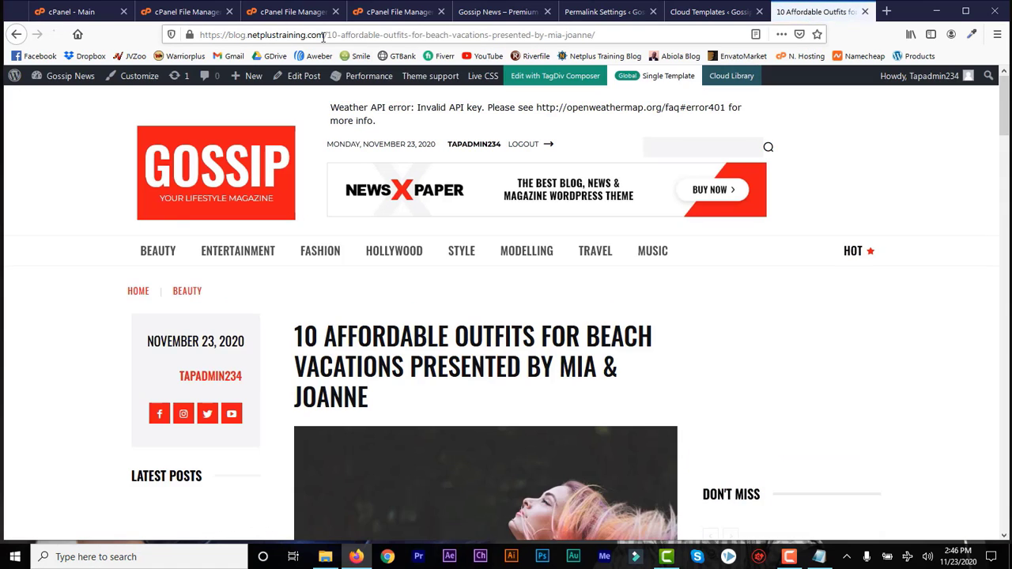
left_click_drag(324, 37, 254, 44)
left_click(562, 36)
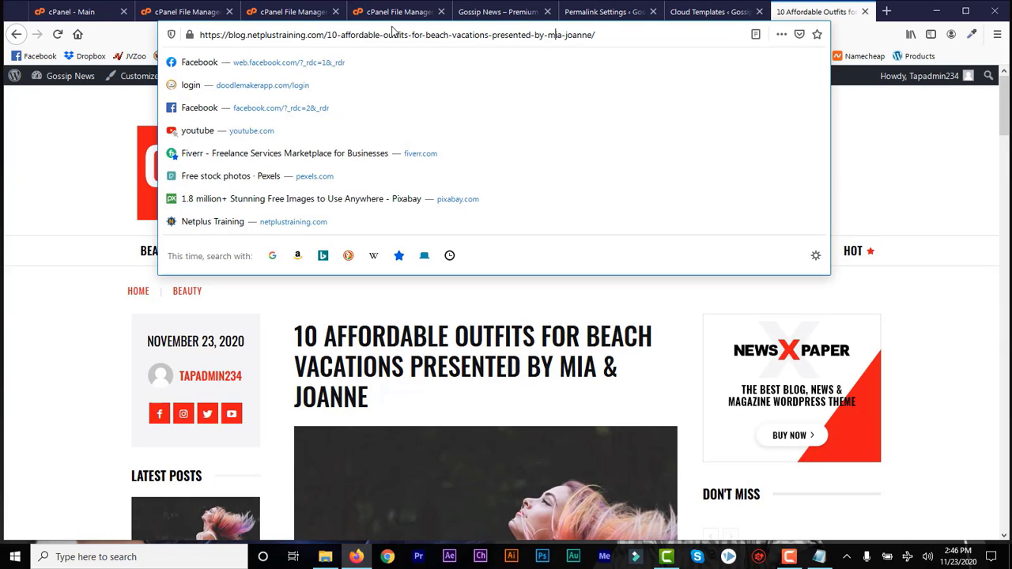
Step: Return to the WordPress admin, open the menu editor, and load td-demo-header-menu for editing
left_click(490, 14)
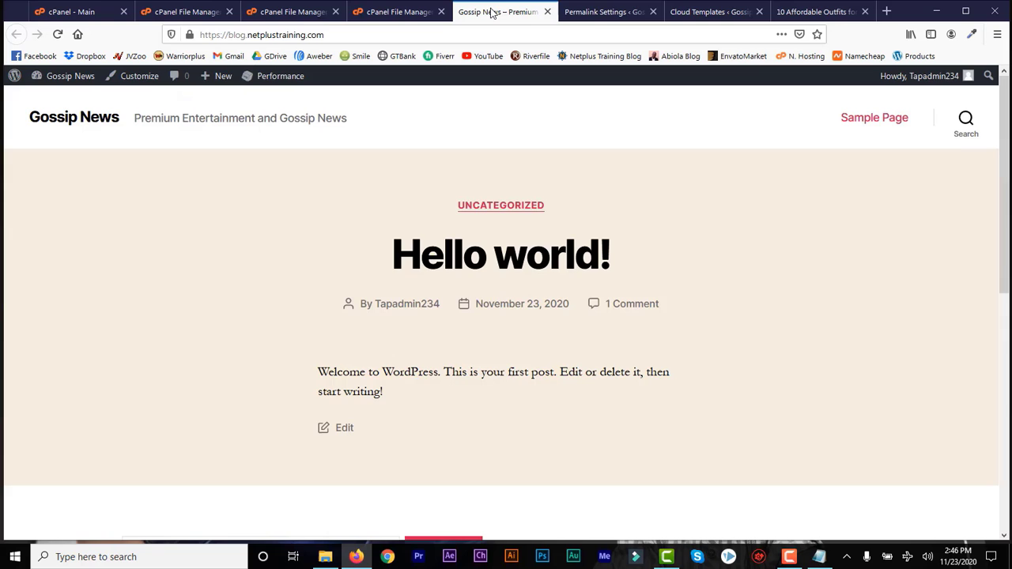
left_click(601, 13)
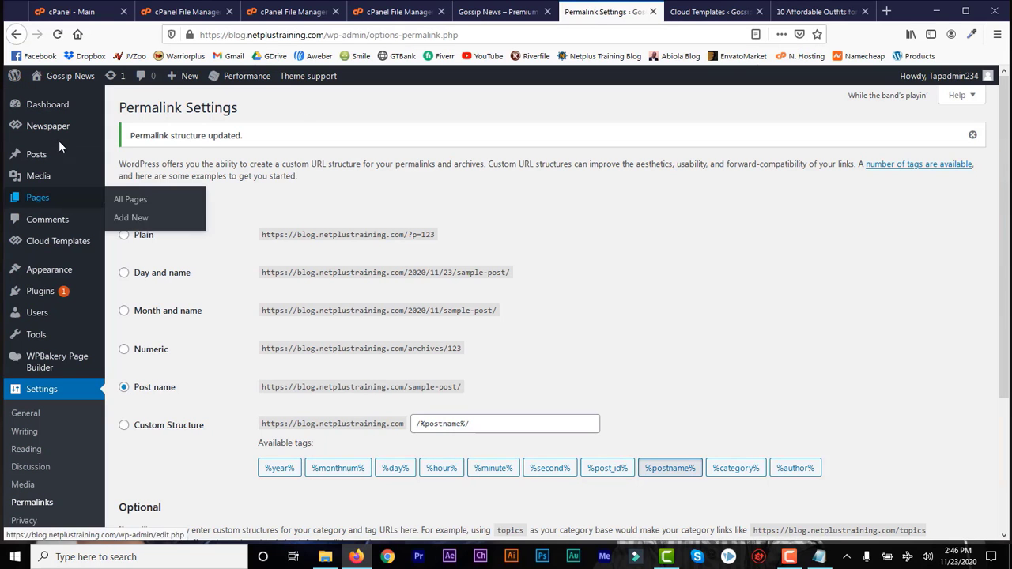
mouse_move(103, 128)
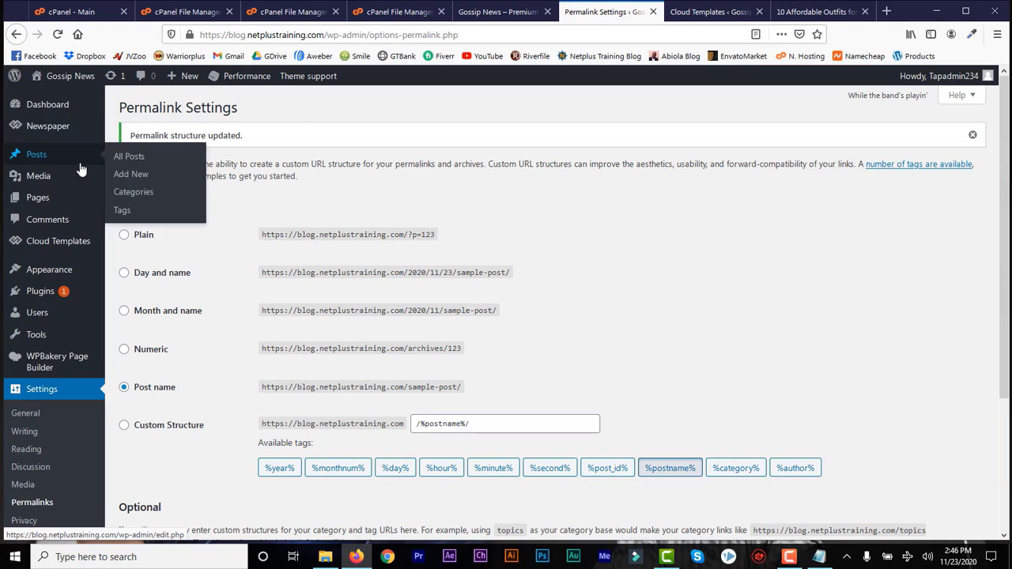
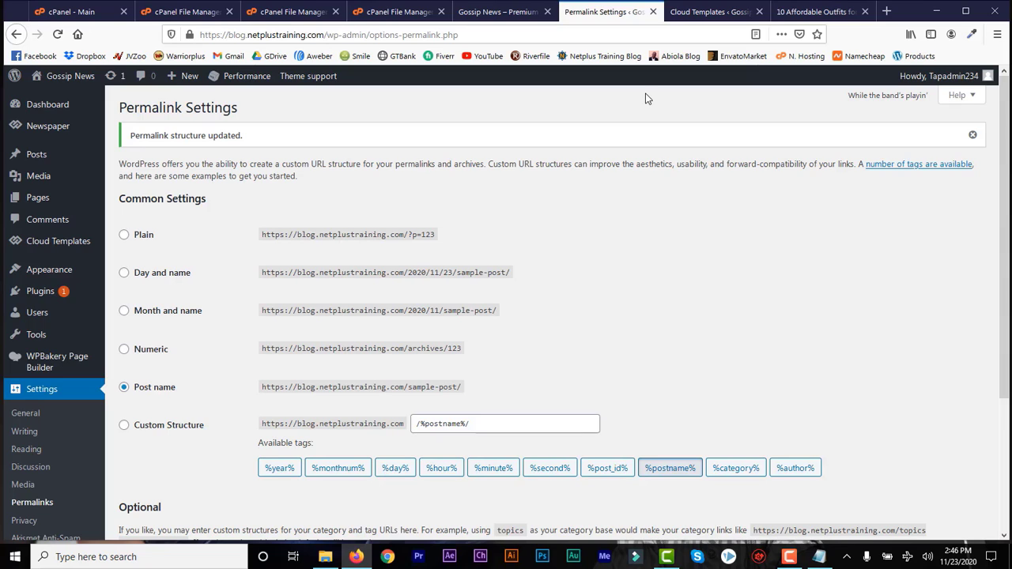
mouse_move(99, 270)
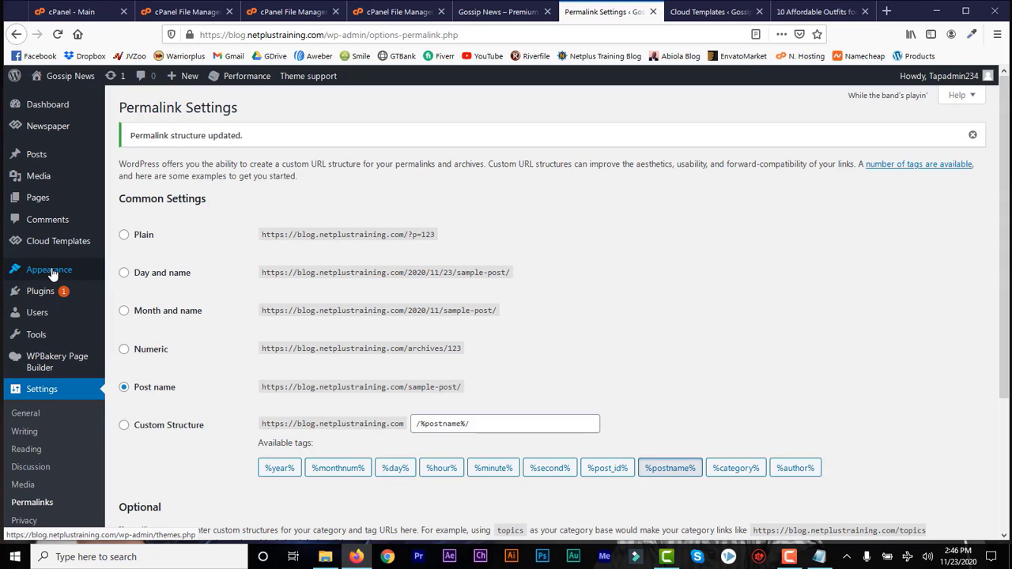
mouse_move(60, 277)
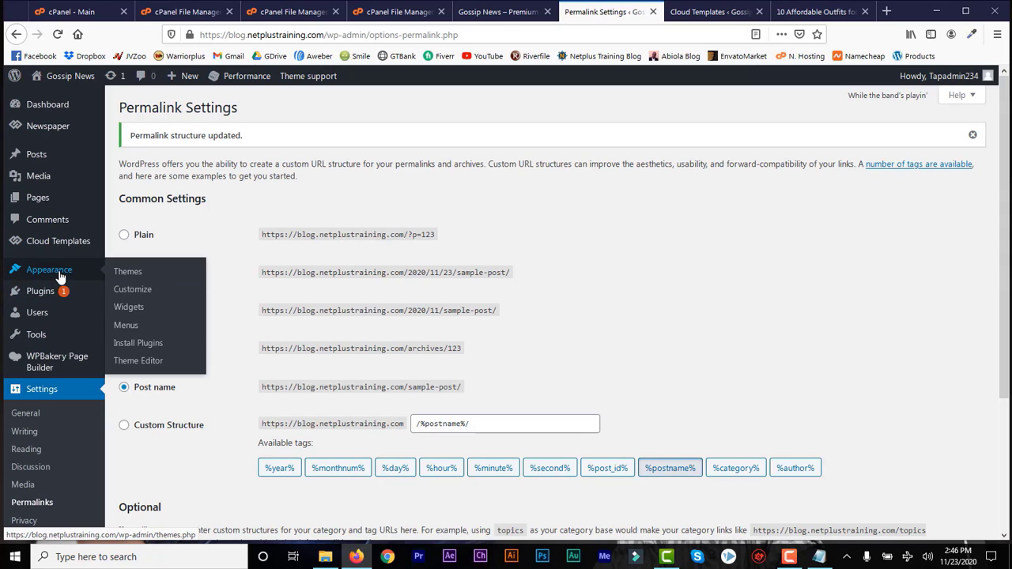
left_click(132, 331)
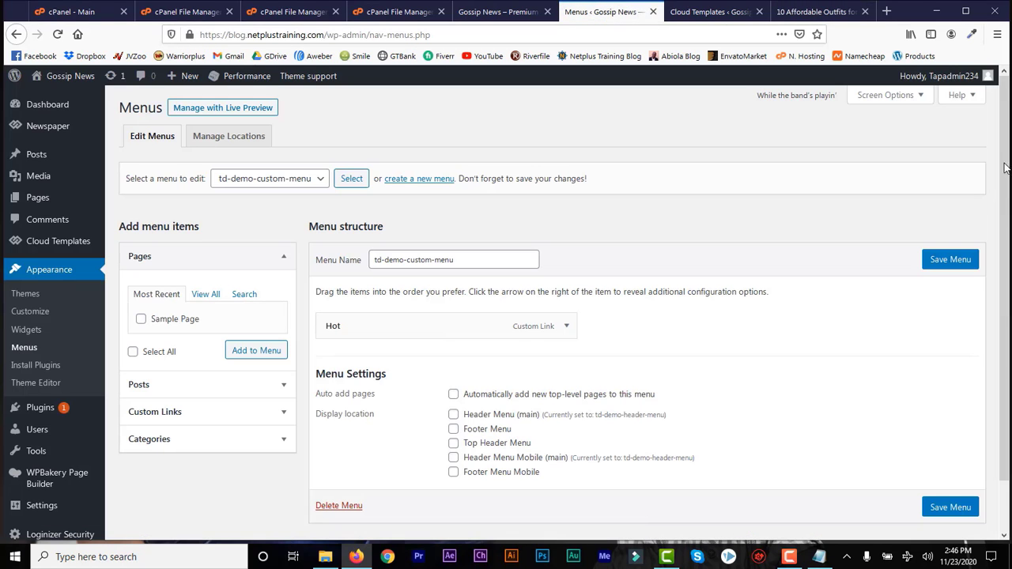
scroll(1004, 168, "down", 1)
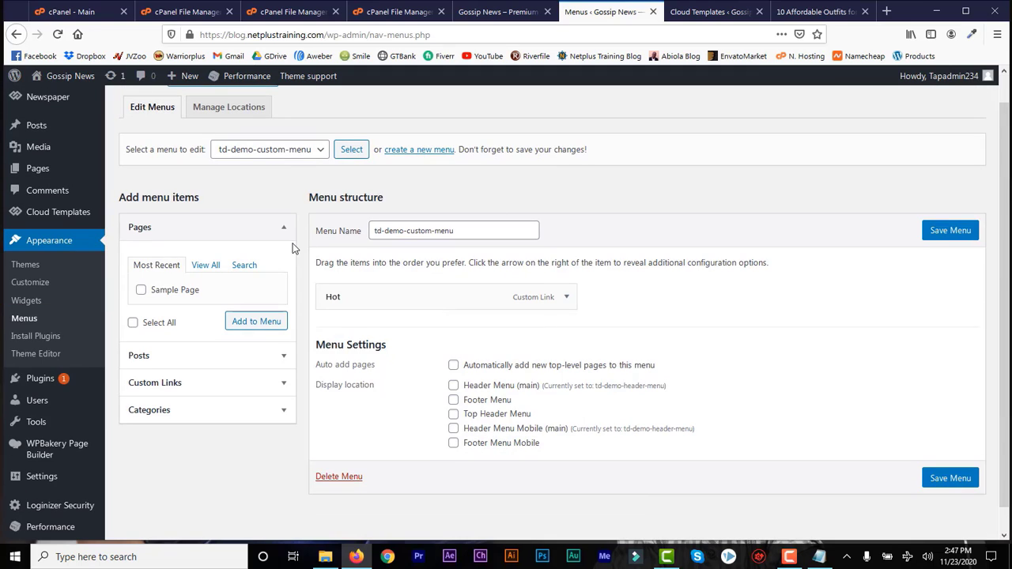
left_click(317, 152)
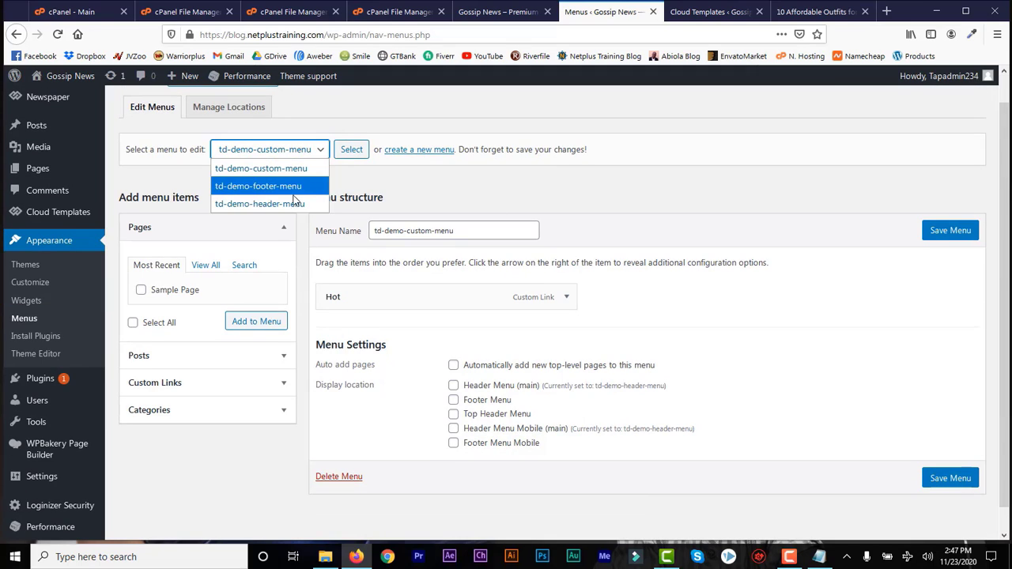
left_click(295, 203)
left_click(352, 153)
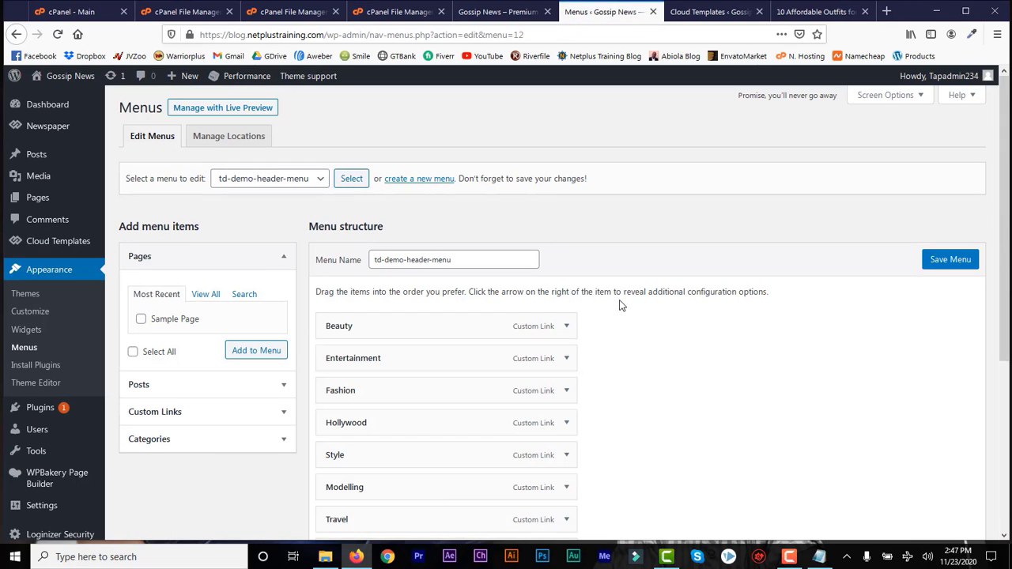
Step: Expand the Beauty item in td-demo-header-menu, review its mega menu settings, and remove it from the menu
left_click(566, 326)
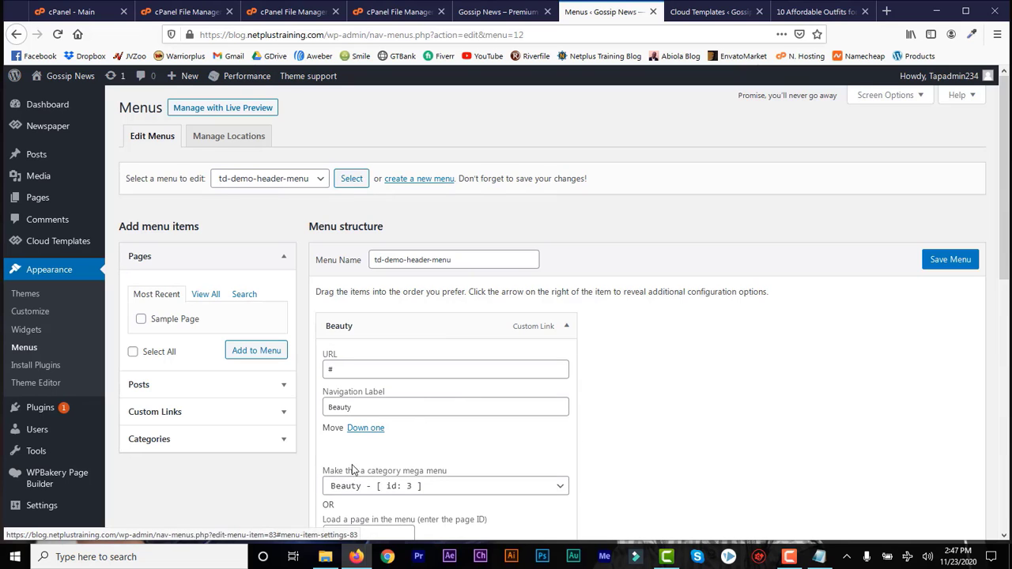
scroll(404, 353, "down", 3)
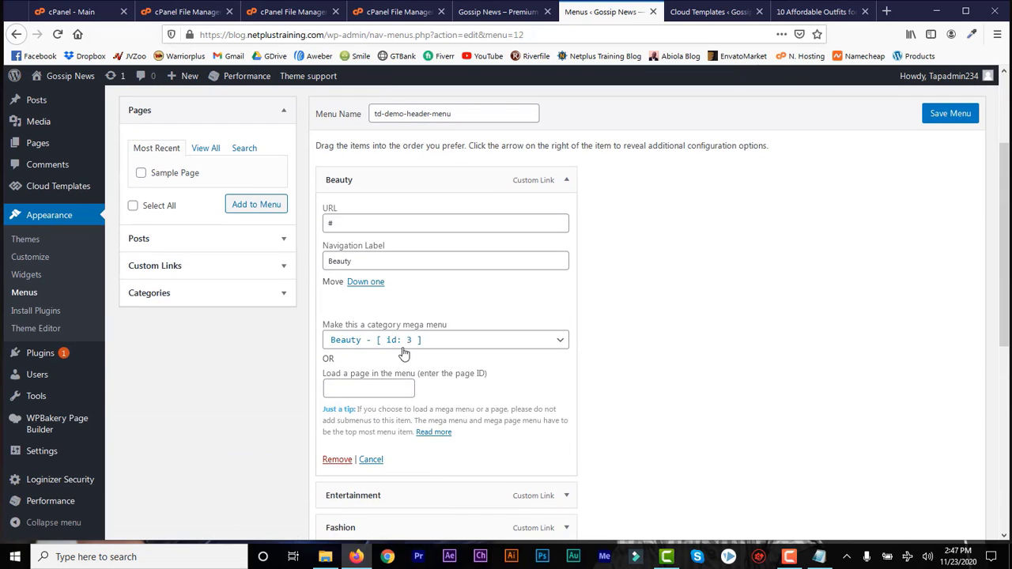
left_click(337, 460)
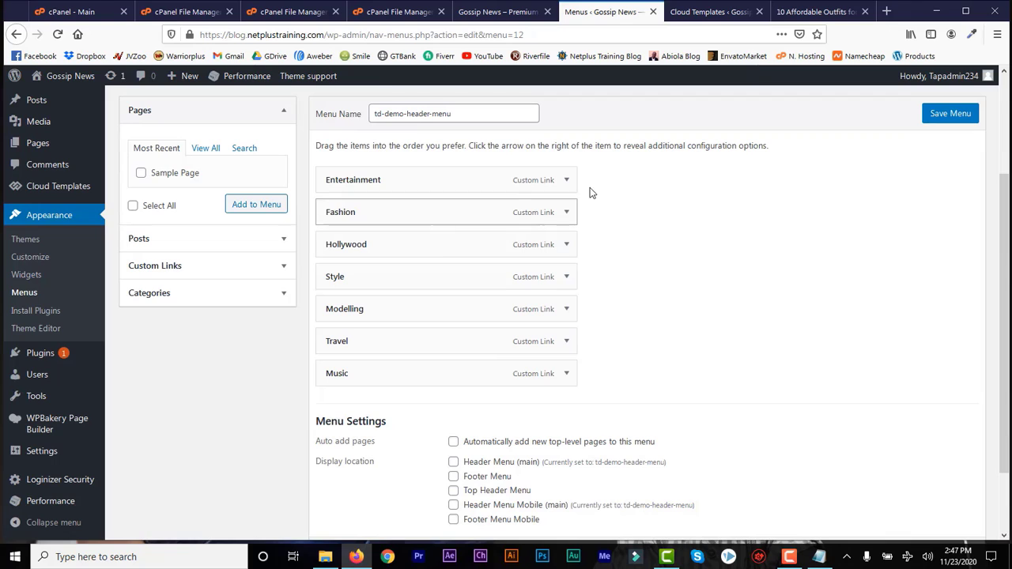
Step: List all pages available for the menu and select both Home and Sample Page
left_click(207, 149)
left_click(141, 172)
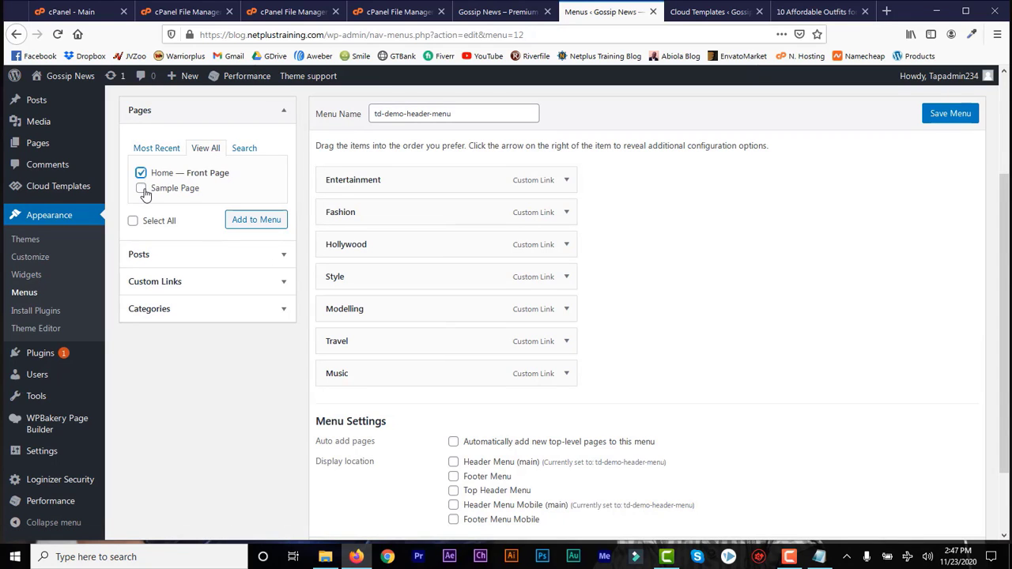
left_click(142, 189)
Step: Leave the menu editor without saving and review the post categories list, including the actions available for Beauty
scroll(1001, 197, "up", 3)
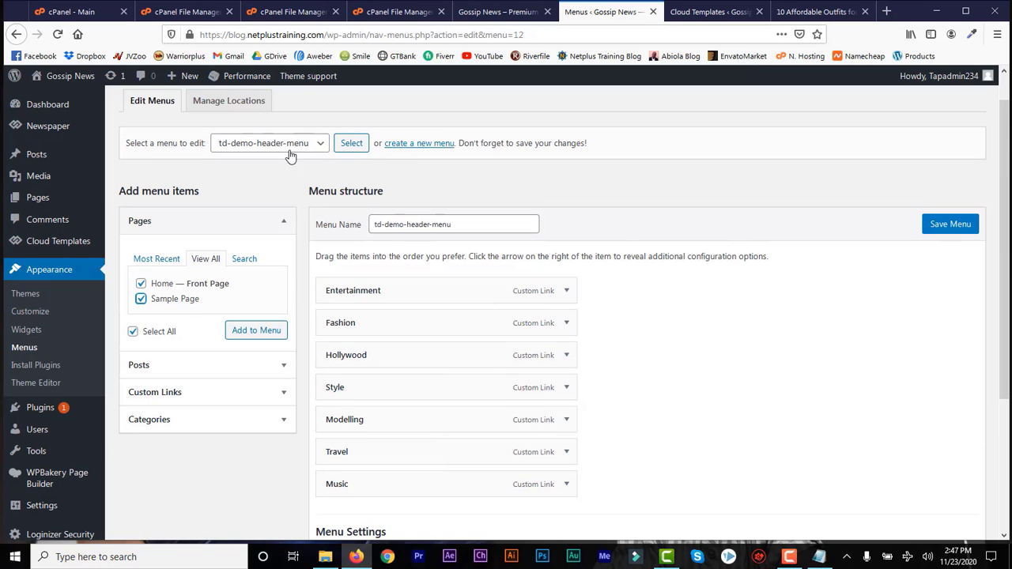
mouse_move(36, 156)
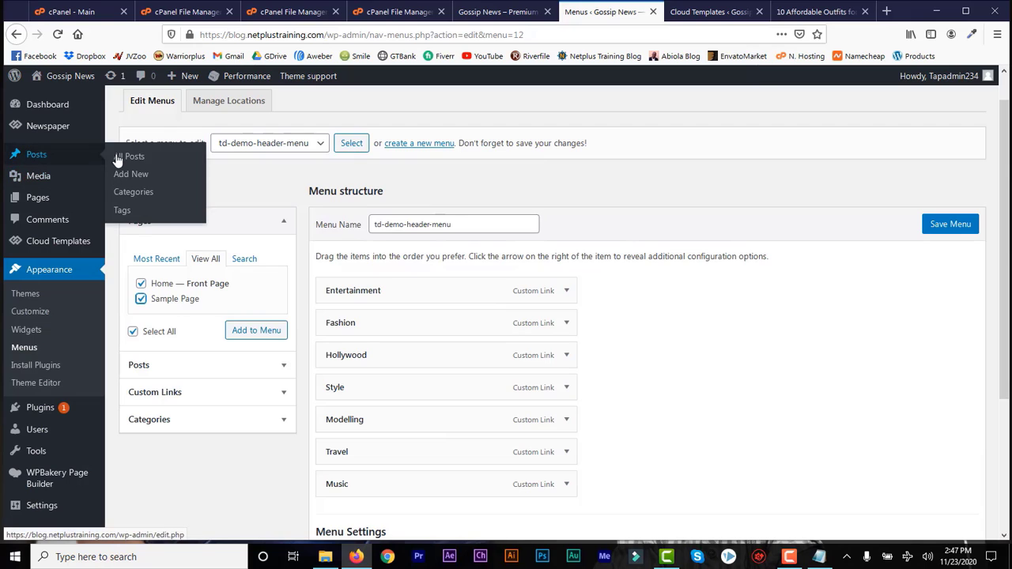
left_click(132, 197)
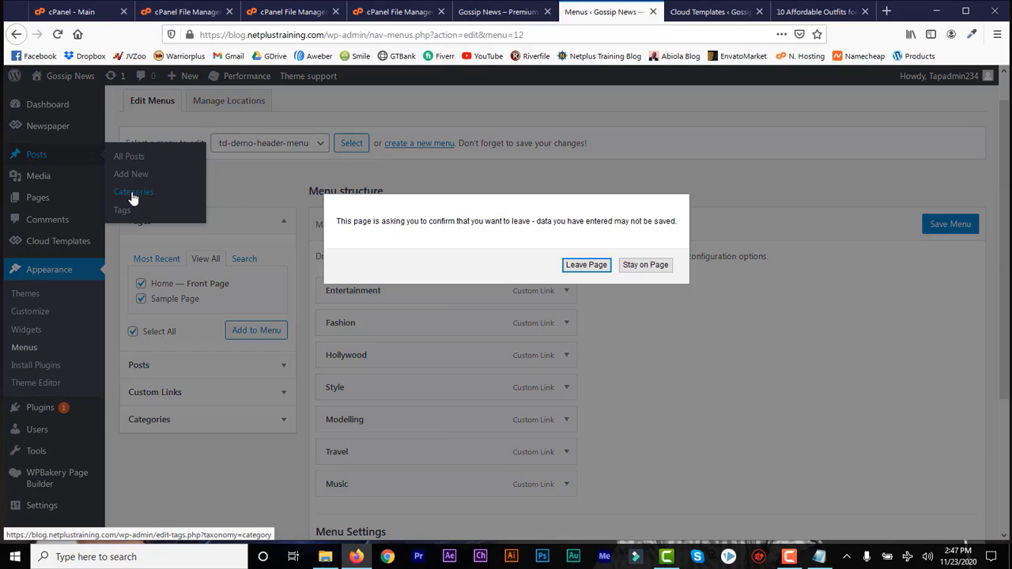
left_click(593, 267)
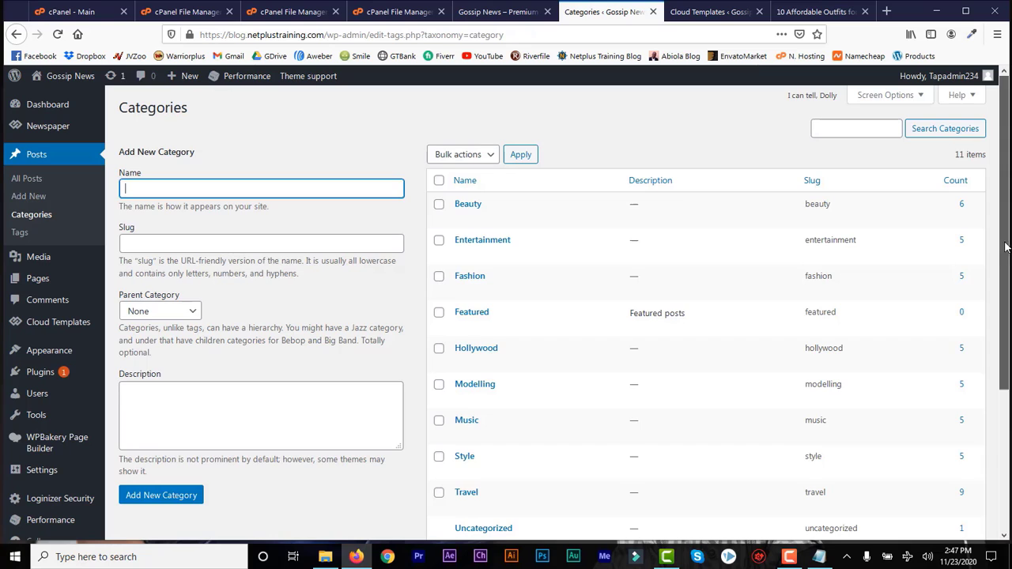
left_click_drag(1007, 251, 1007, 276)
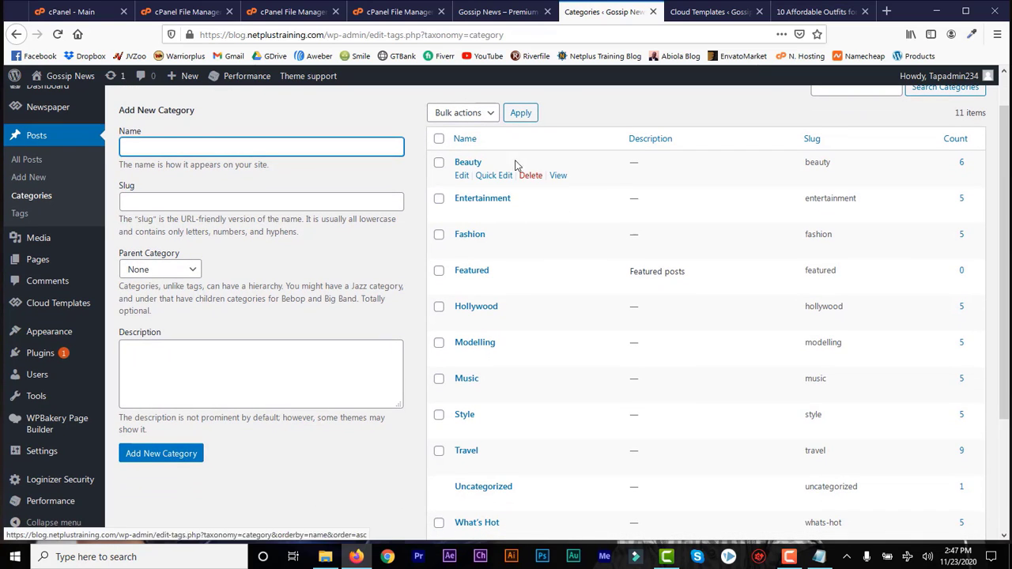
mouse_move(534, 182)
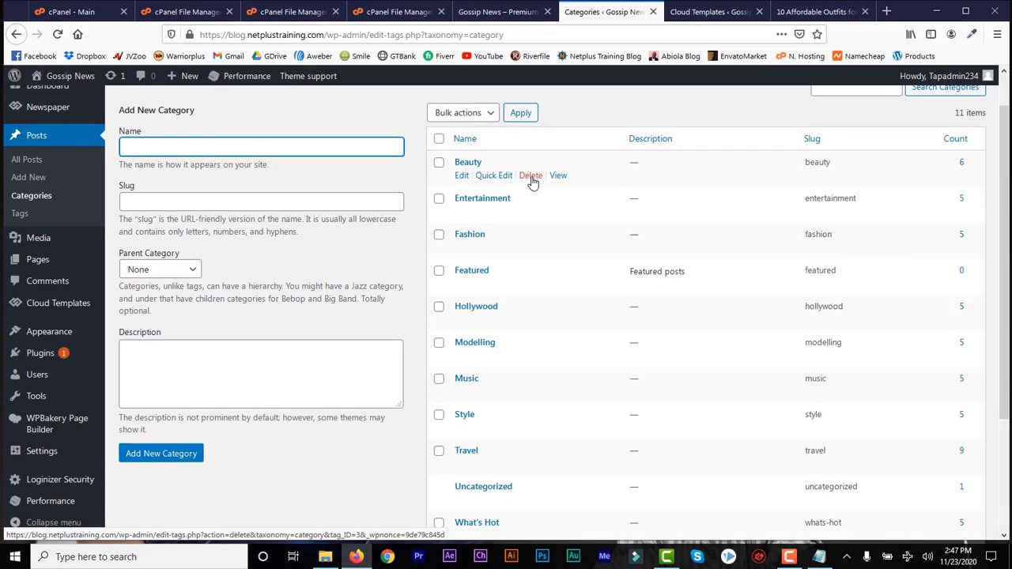
Step: Quick-edit the Beauty category, changing its name to Nails and its slug to nails, and submit the update
left_click(491, 176)
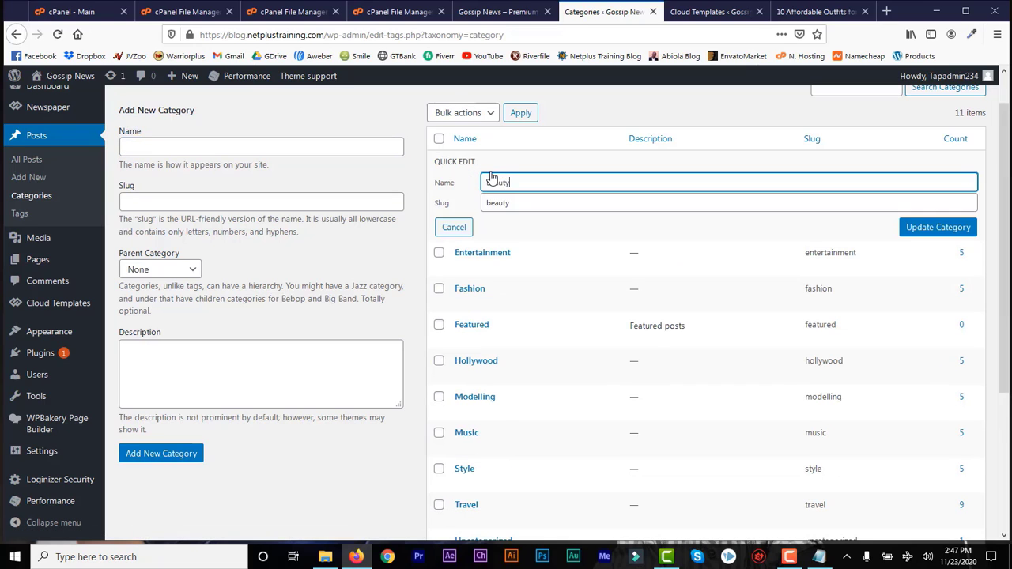
double_click(476, 182)
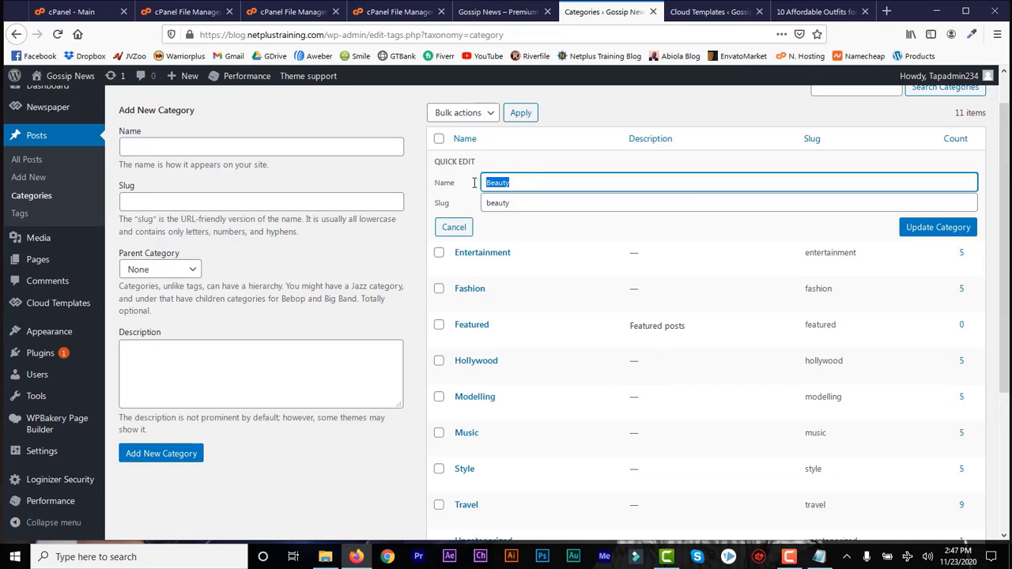
double_click(511, 203)
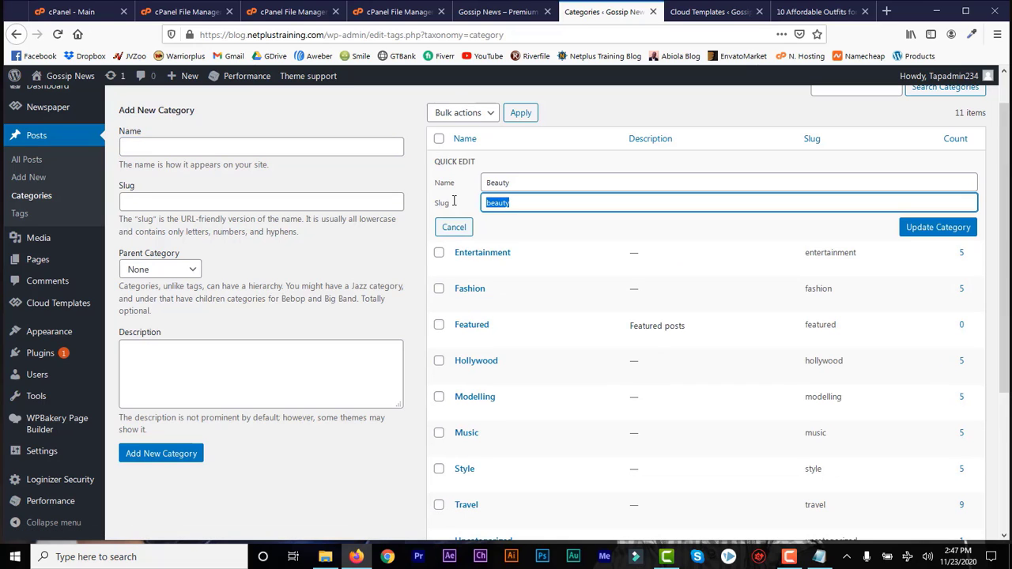
double_click(512, 182)
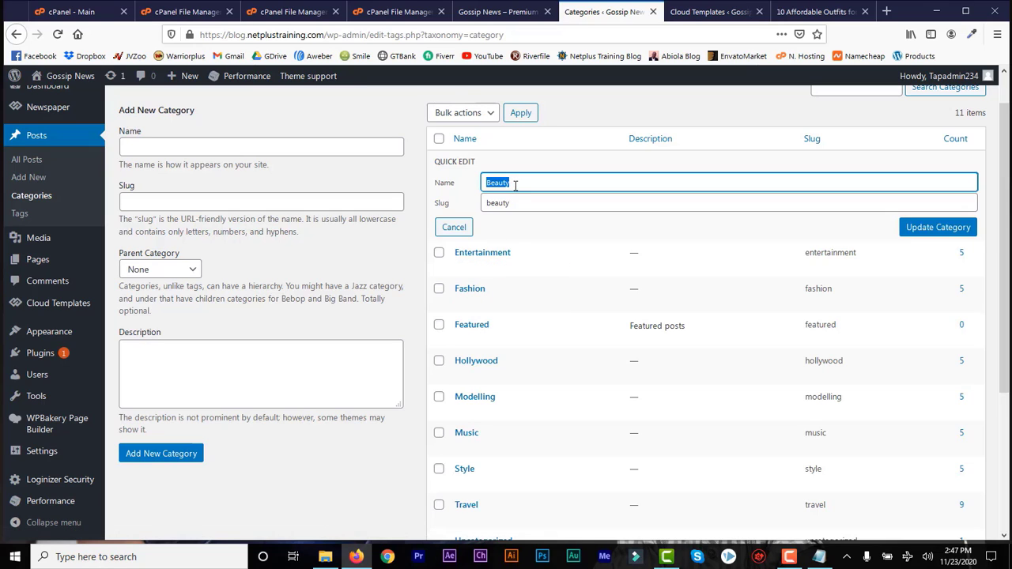
type("Nails")
key("Tab")
type("na")
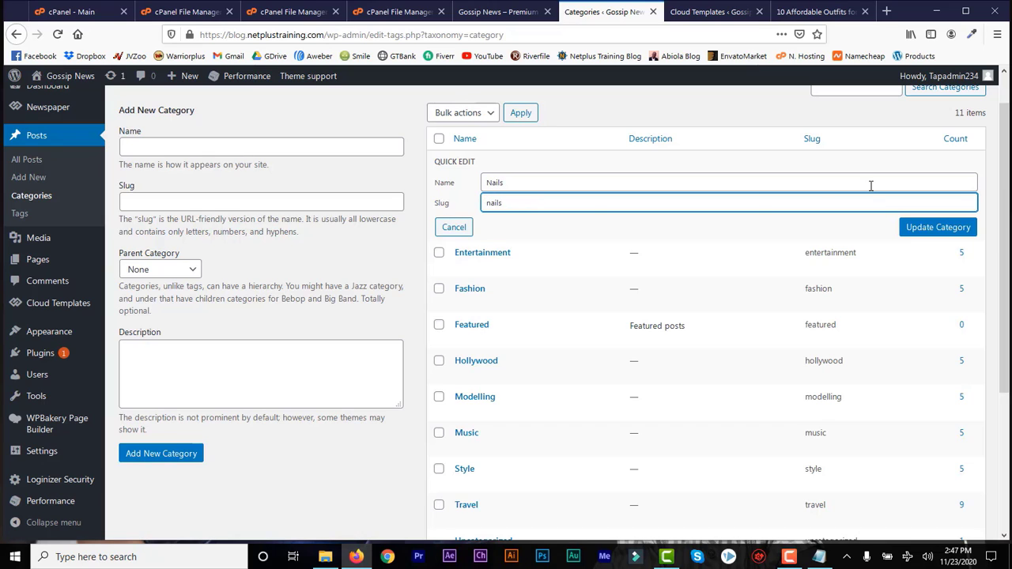
left_click(930, 227)
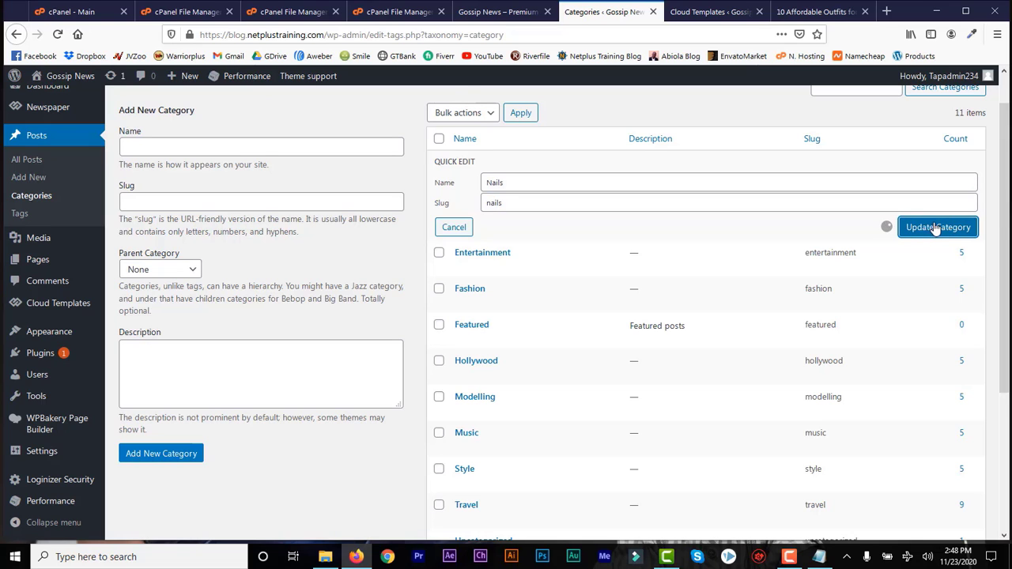
left_click_drag(1007, 215, 1007, 240)
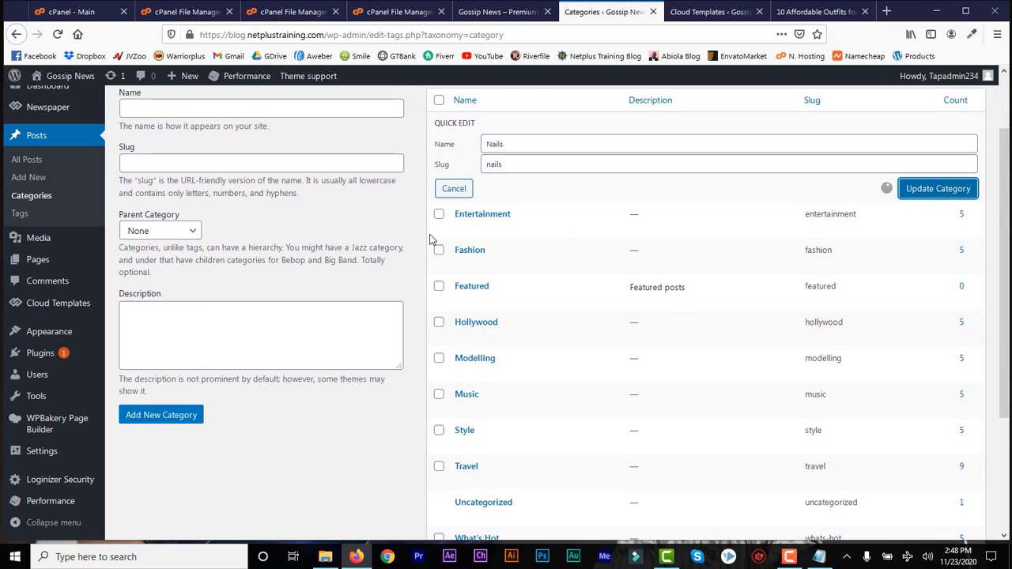
left_click_drag(1004, 328, 1002, 333)
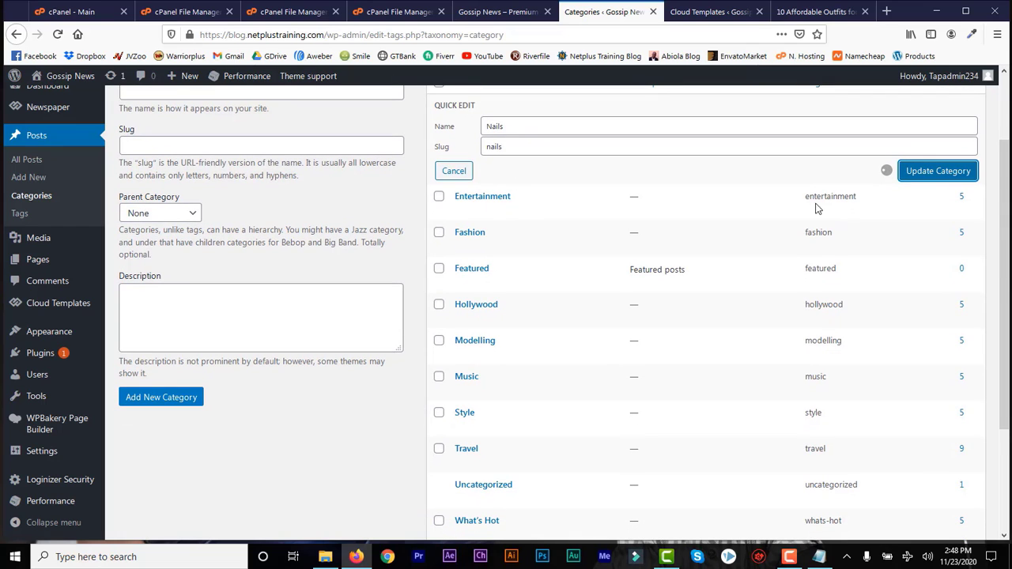
Step: Add a new category named Painting Lessons with the slug painting-lessons, no parent and no description
left_click_drag(1006, 259, 1005, 213)
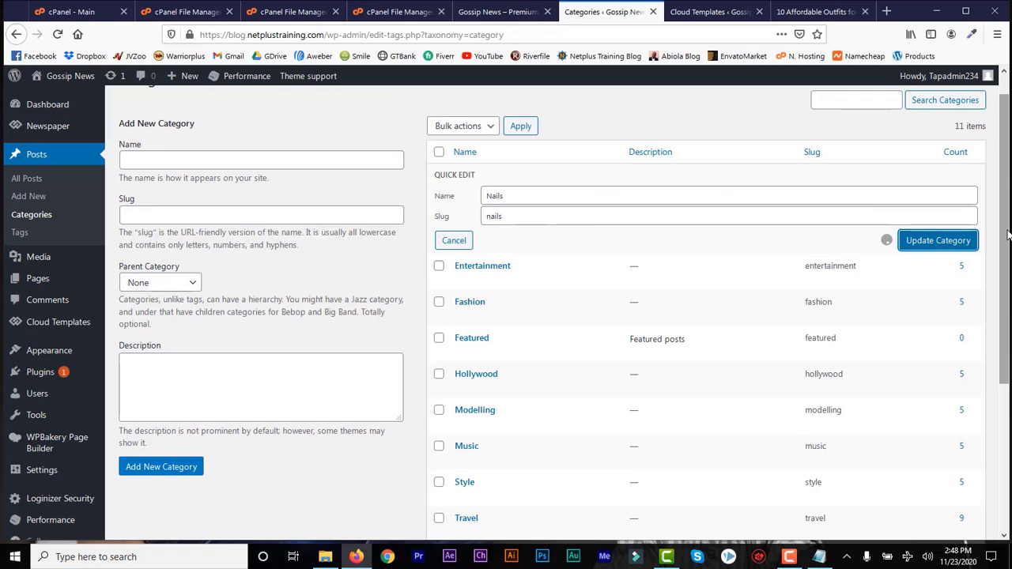
left_click(149, 162)
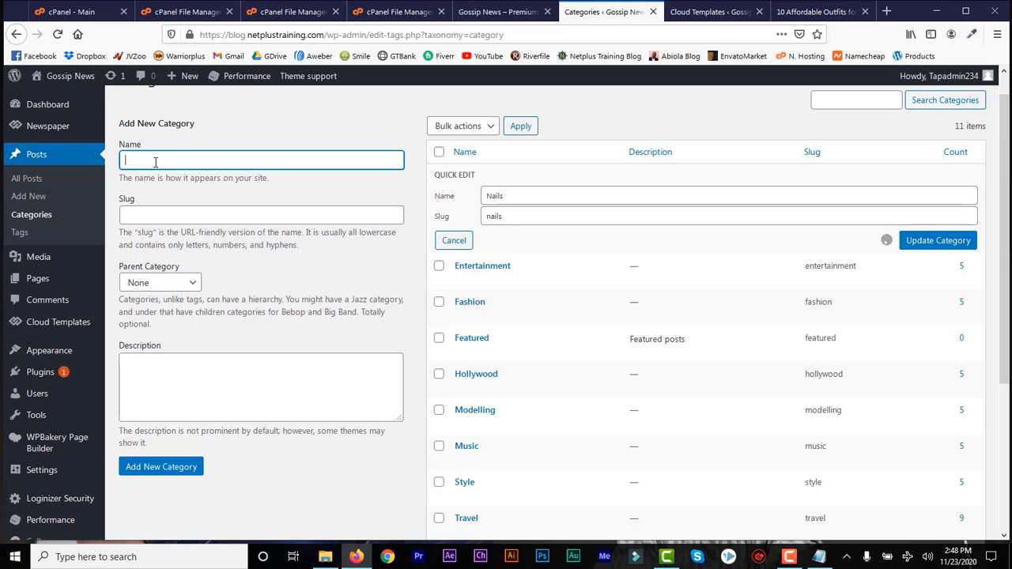
type("ainting Lesso")
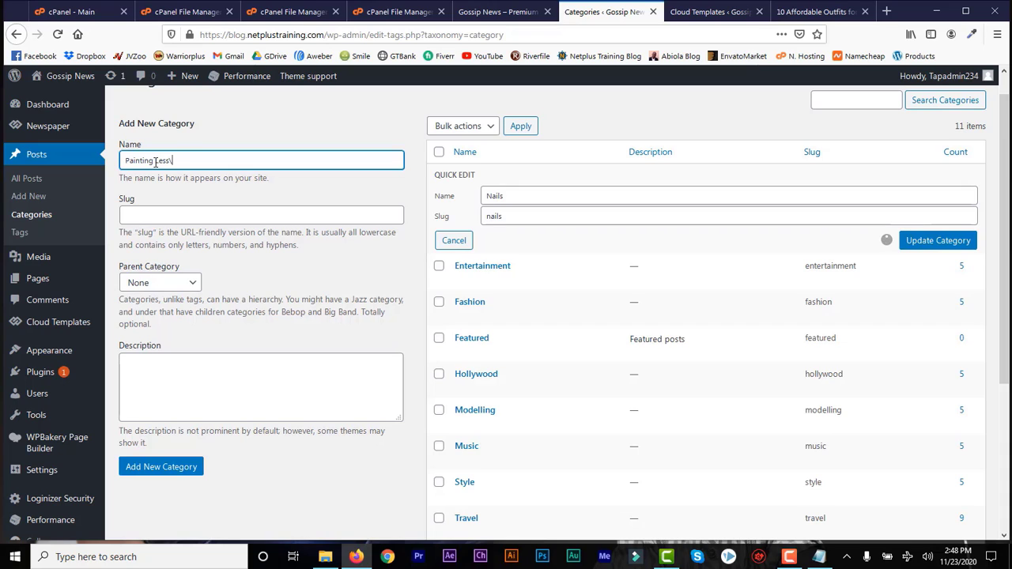
type("o")
left_click(164, 212)
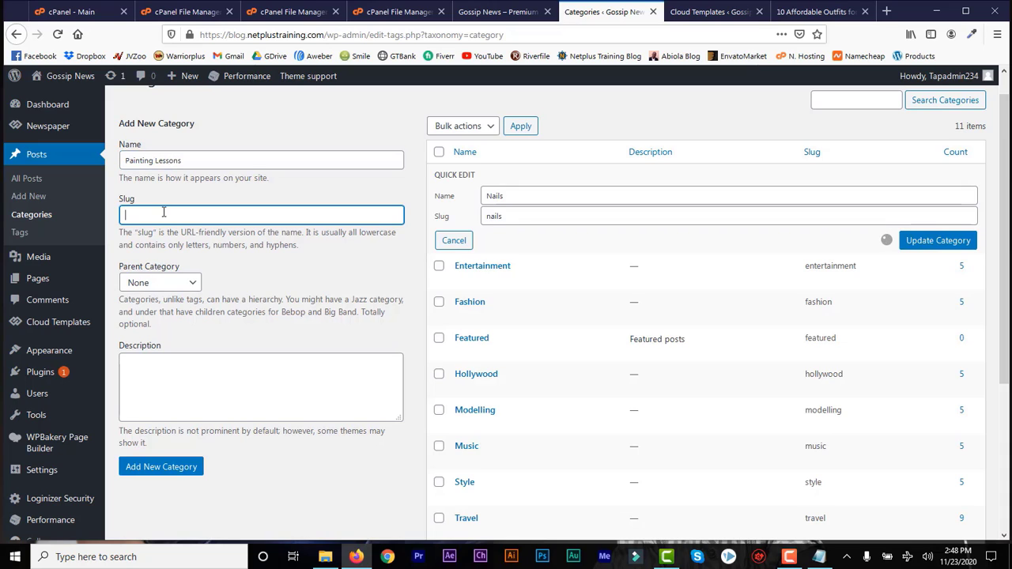
type("painting-lessons")
left_click(195, 162)
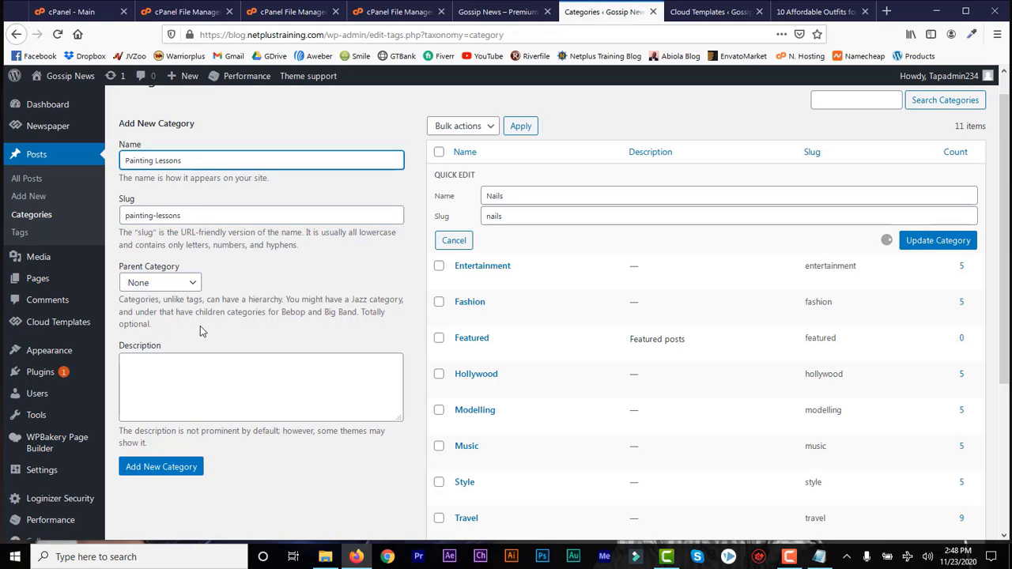
left_click(151, 385)
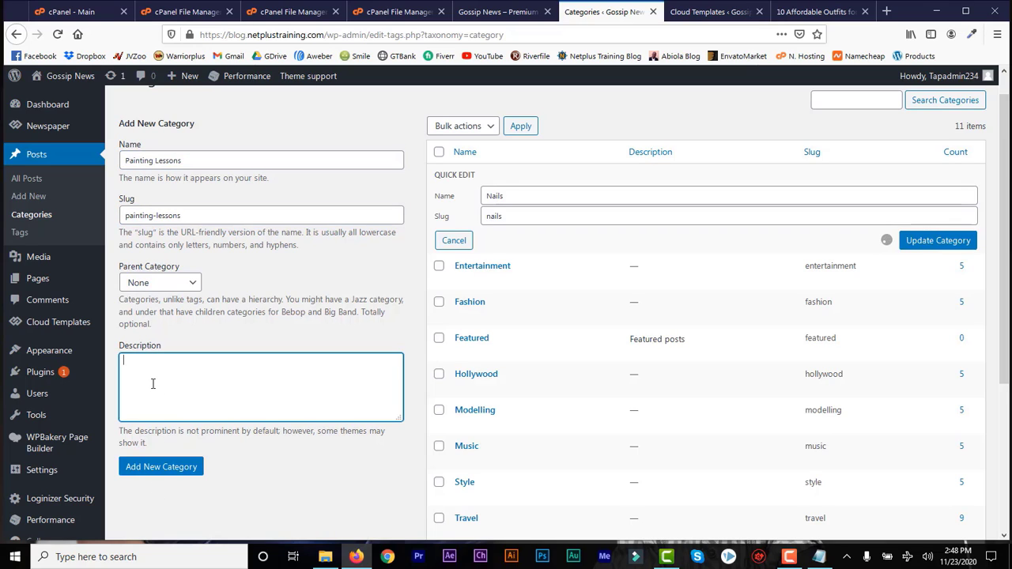
left_click(147, 474)
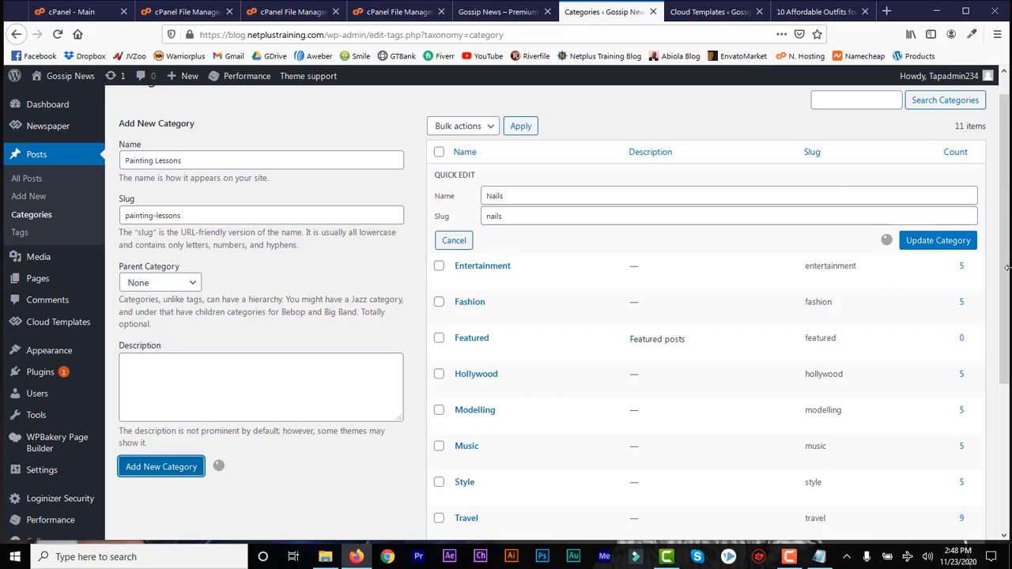
left_click_drag(1005, 265, 1005, 285)
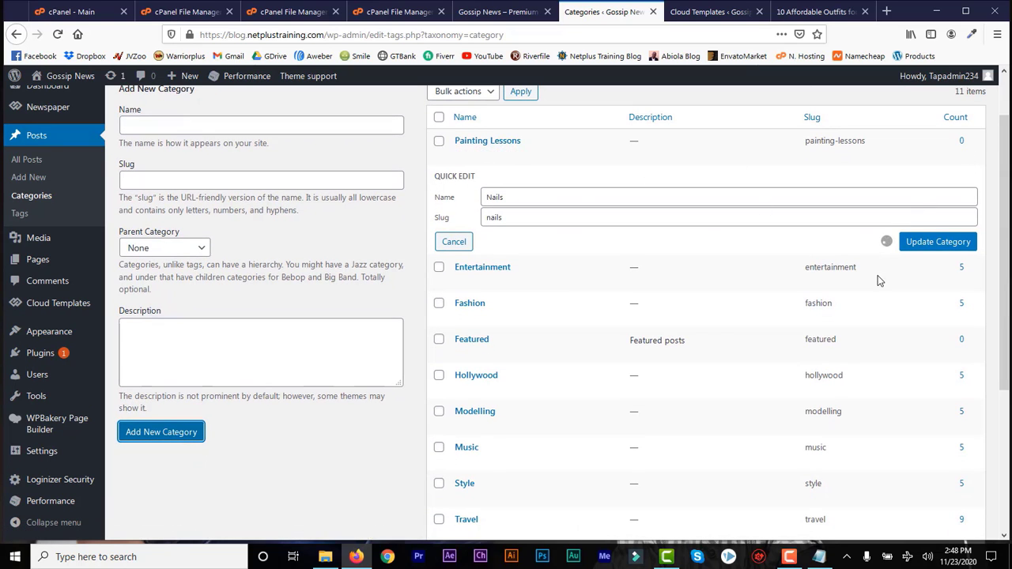
left_click_drag(1005, 224, 1003, 178)
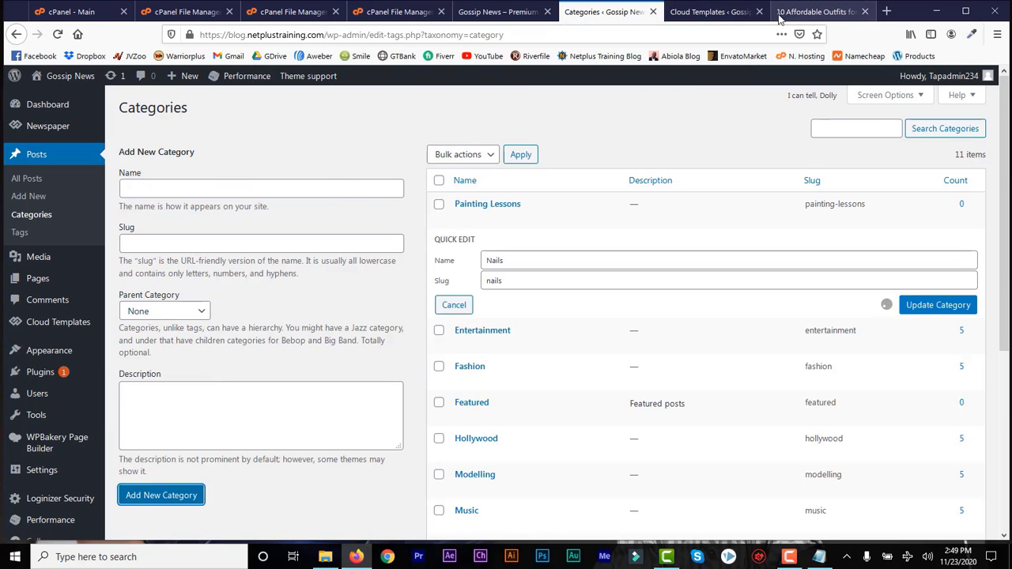
Step: Go to the Gossip News homepage and open it for editing in tagDiv Composer
left_click_drag(779, 17, 735, 16)
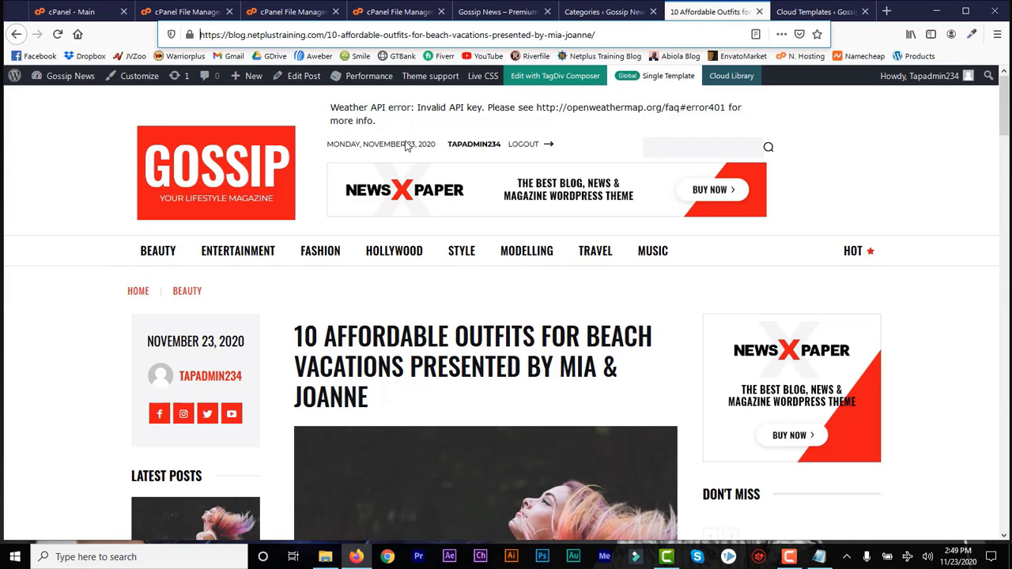
mouse_move(1004, 139)
left_mouse_down()
mouse_move(995, 264)
mouse_move(995, 135)
mouse_move(1001, 146)
left_mouse_up()
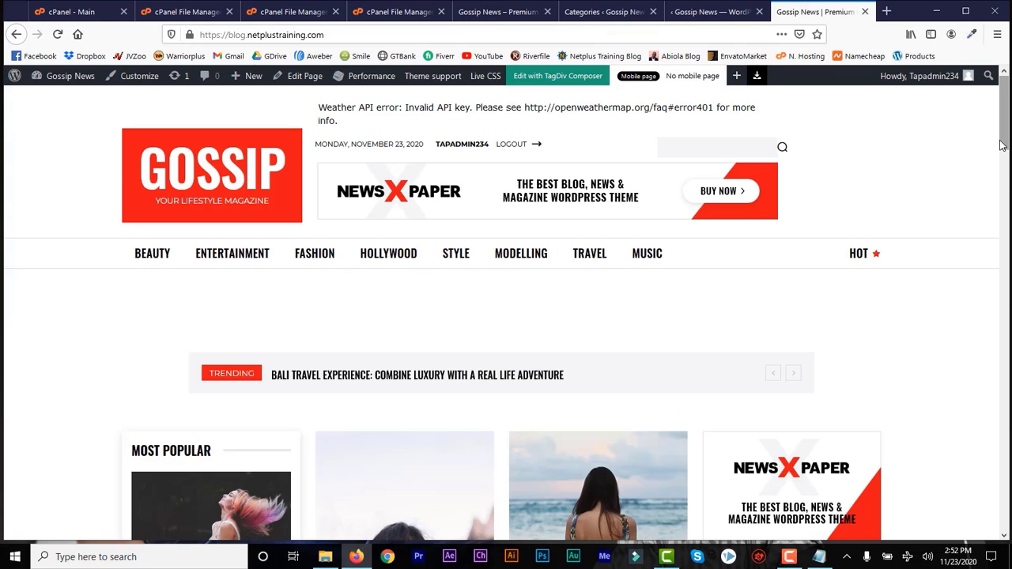
mouse_move(999, 151)
left_mouse_down()
mouse_move(1000, 207)
mouse_move(1000, 142)
left_mouse_up()
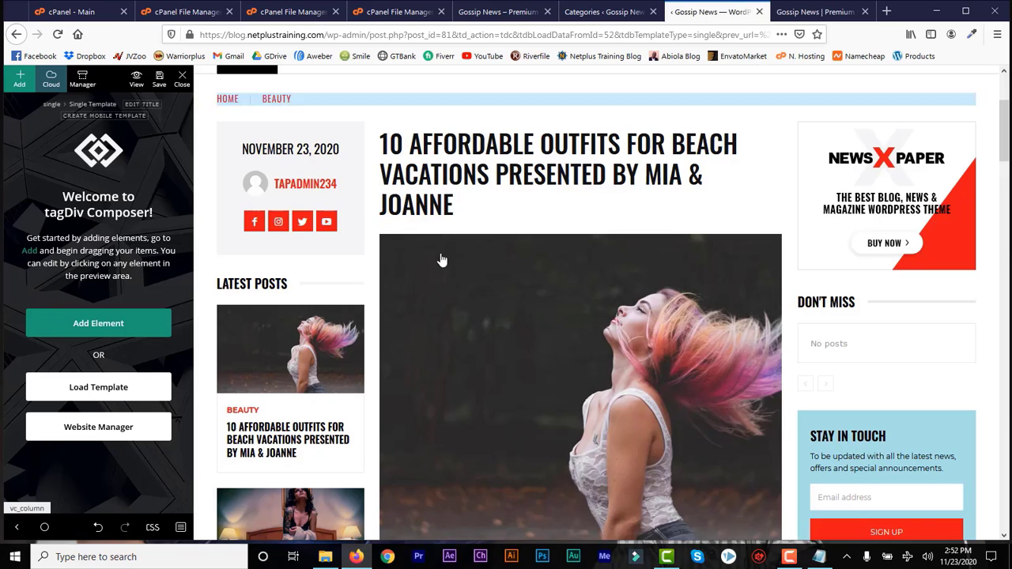
left_click(818, 11)
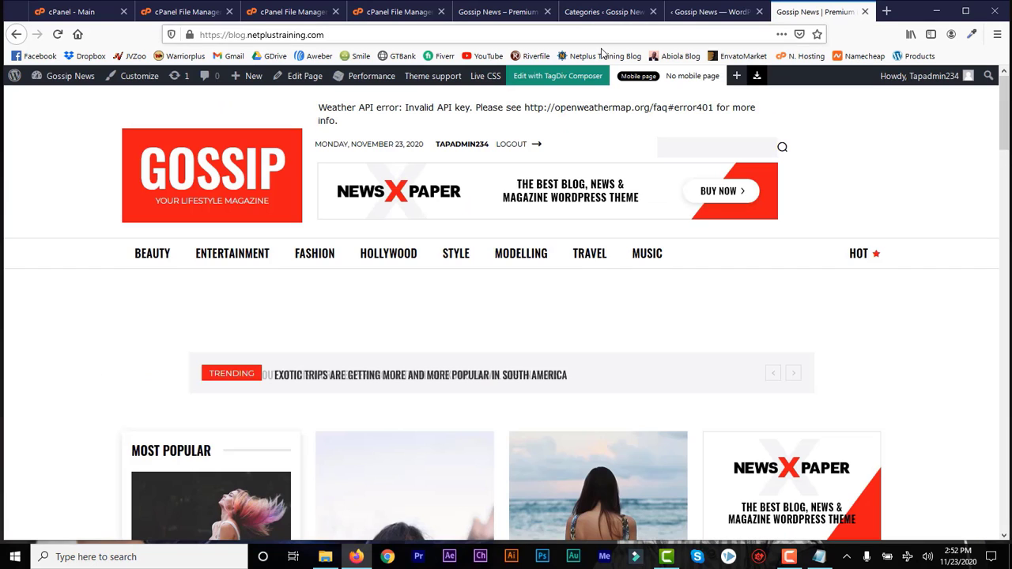
left_click(556, 81)
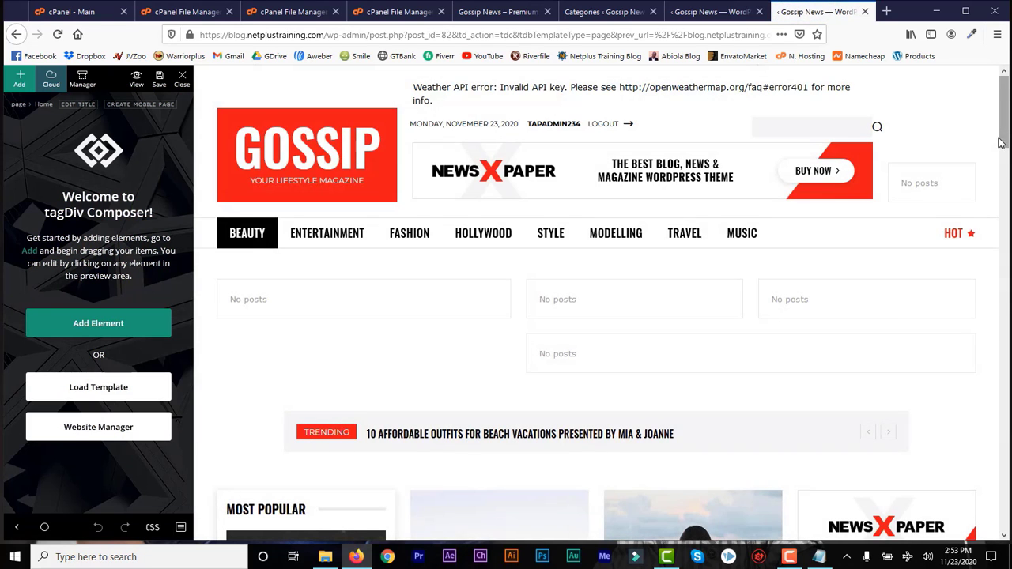
Step: Add a Block 16 element to the Home page directly below the ad banner, above the Beauty, Entertainment and Modelling sections
left_click_drag(1004, 130, 1001, 174)
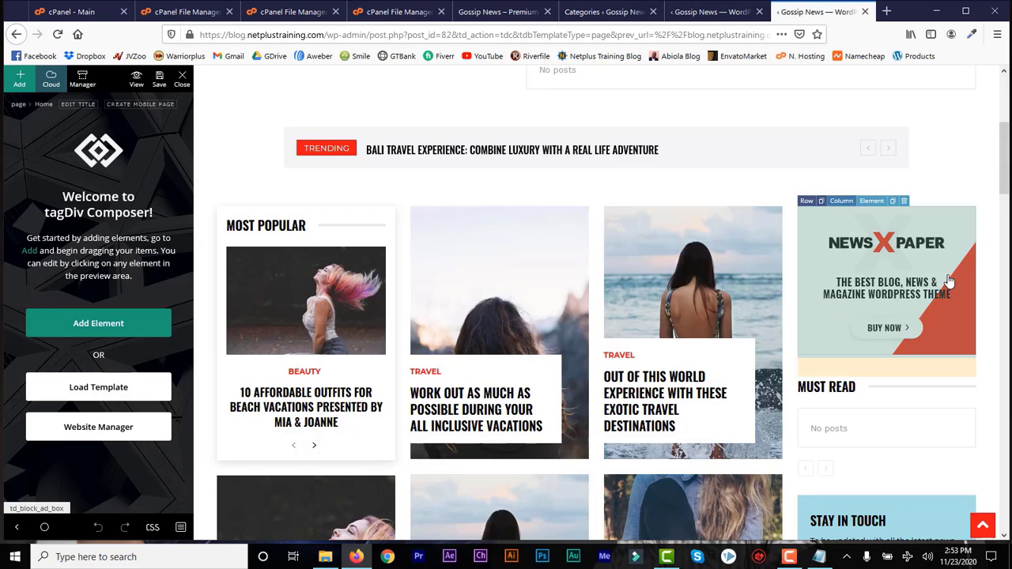
left_click_drag(1003, 171, 1003, 186)
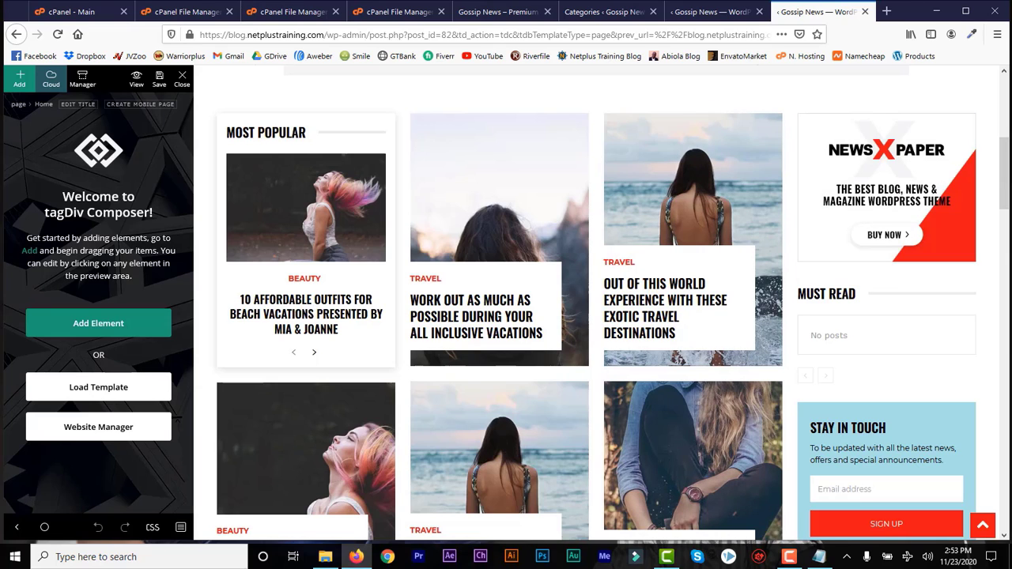
left_click_drag(1002, 181, 1006, 264)
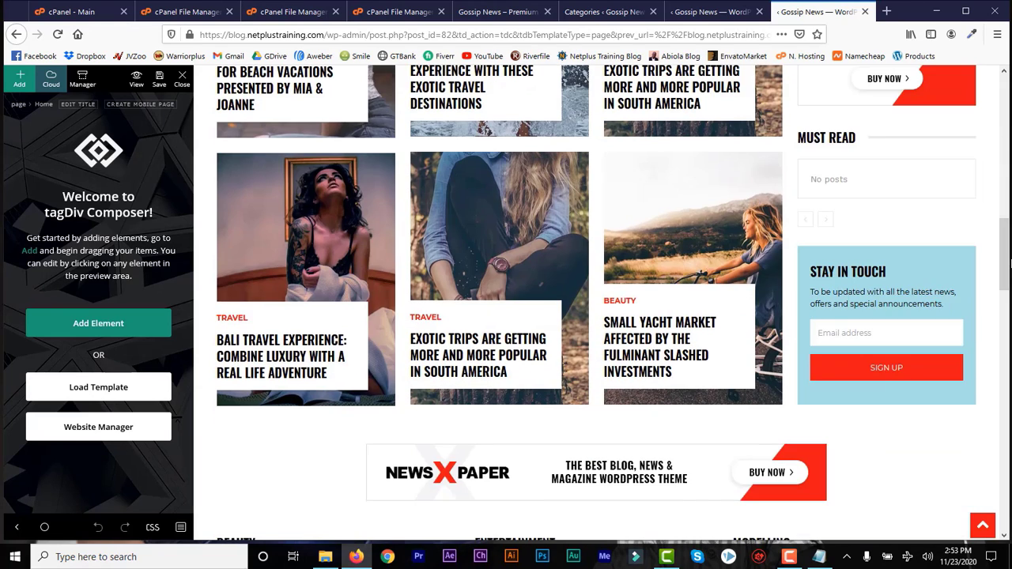
scroll(496, 223, "down", 3)
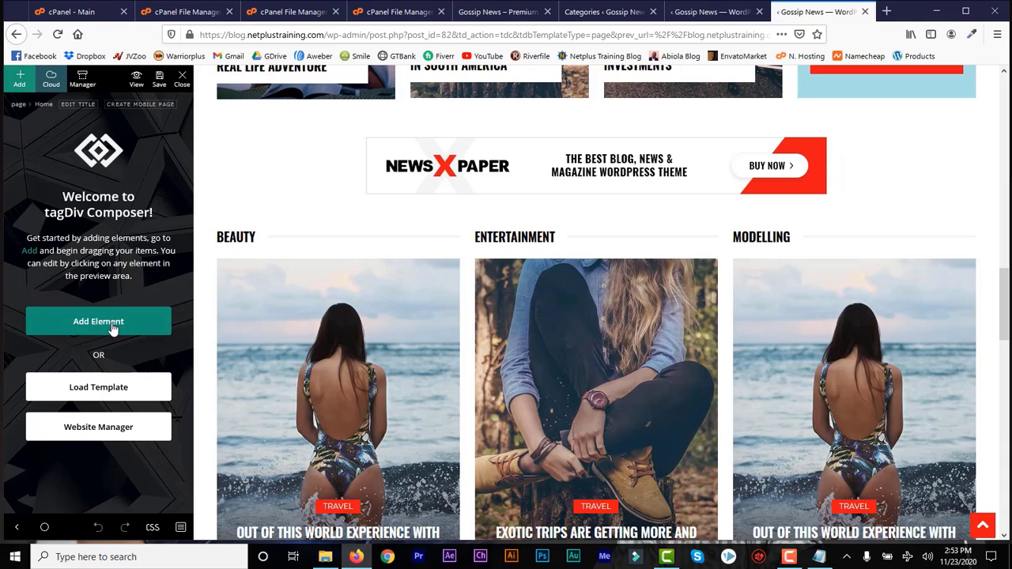
left_click(20, 81)
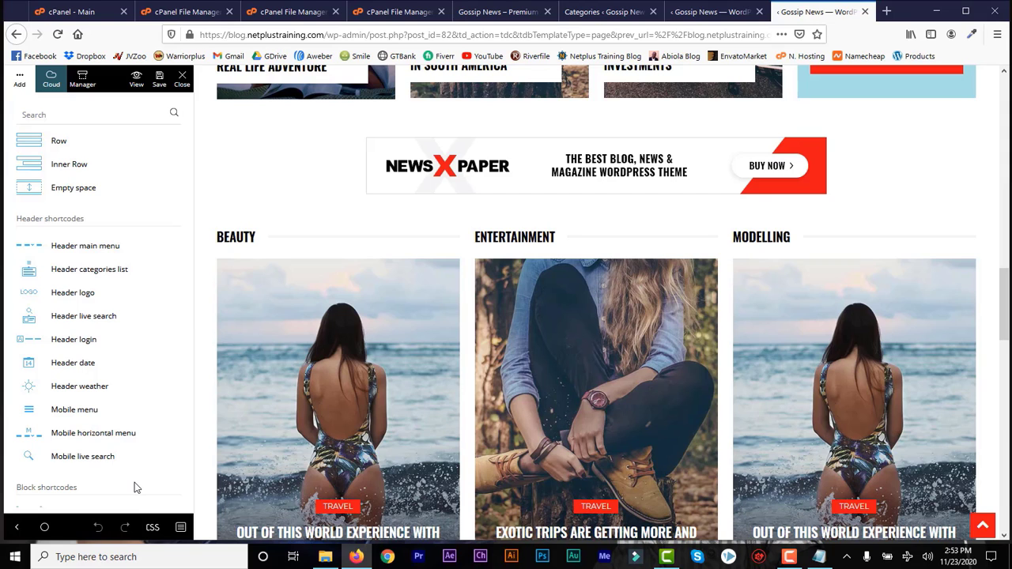
scroll(134, 483, "down", 6)
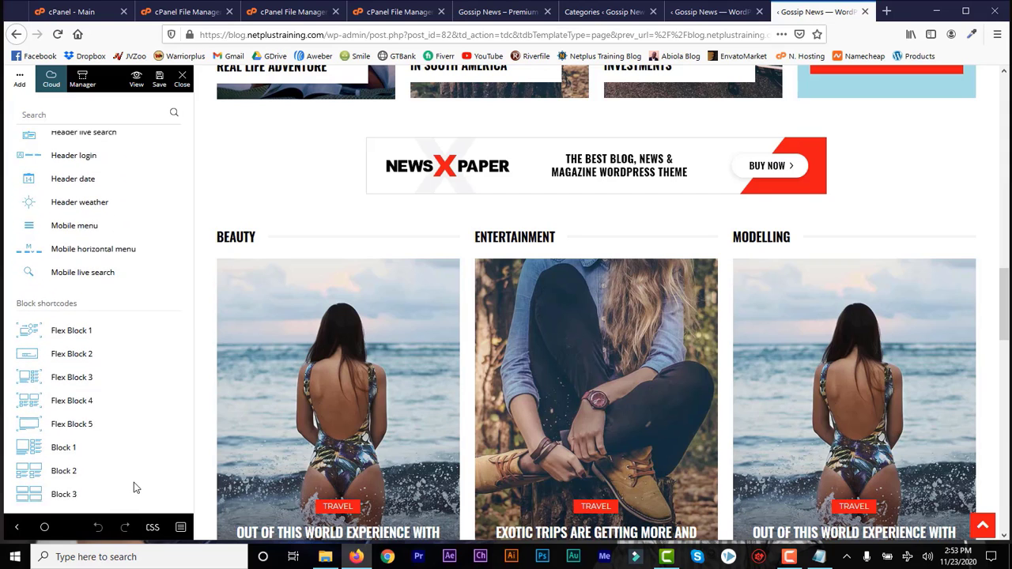
scroll(134, 483, "down", 5)
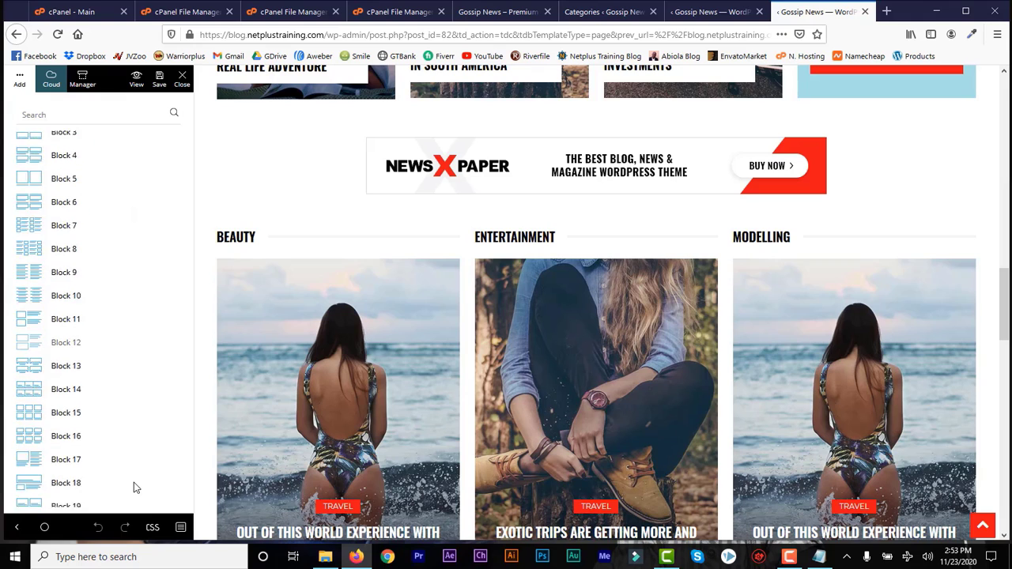
scroll(134, 487, "down", 8)
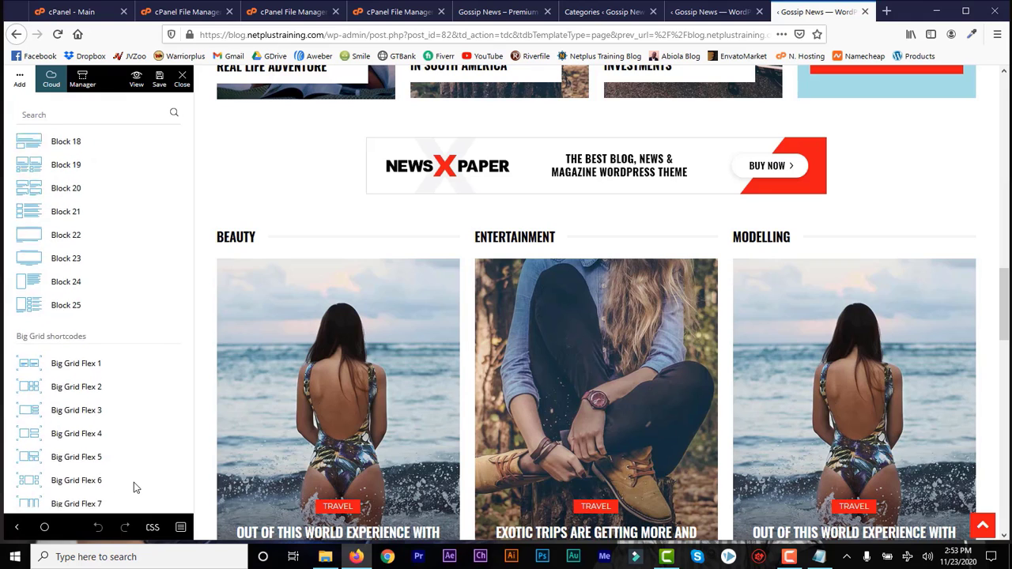
scroll(133, 483, "down", 4)
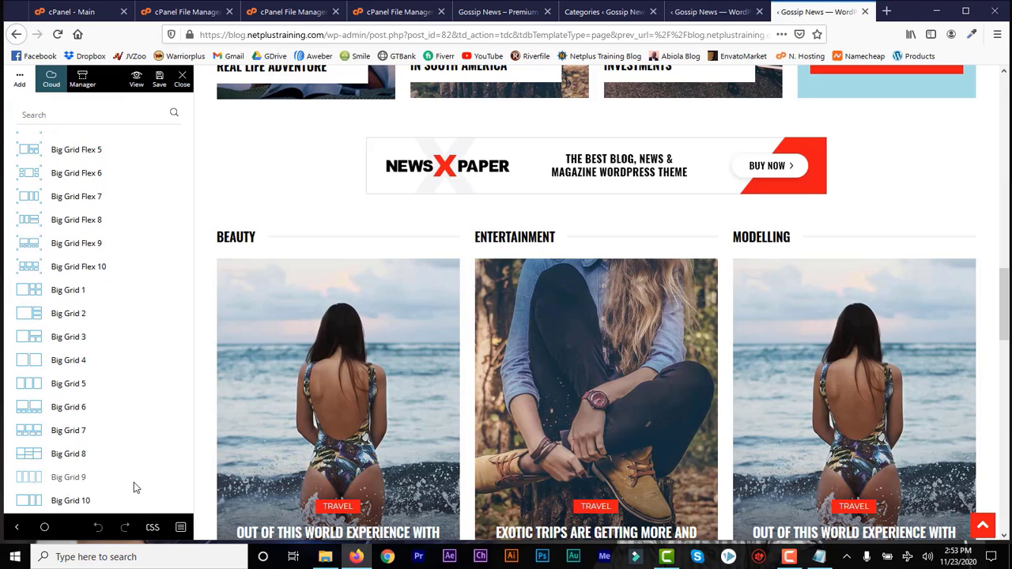
scroll(134, 487, "up", 8)
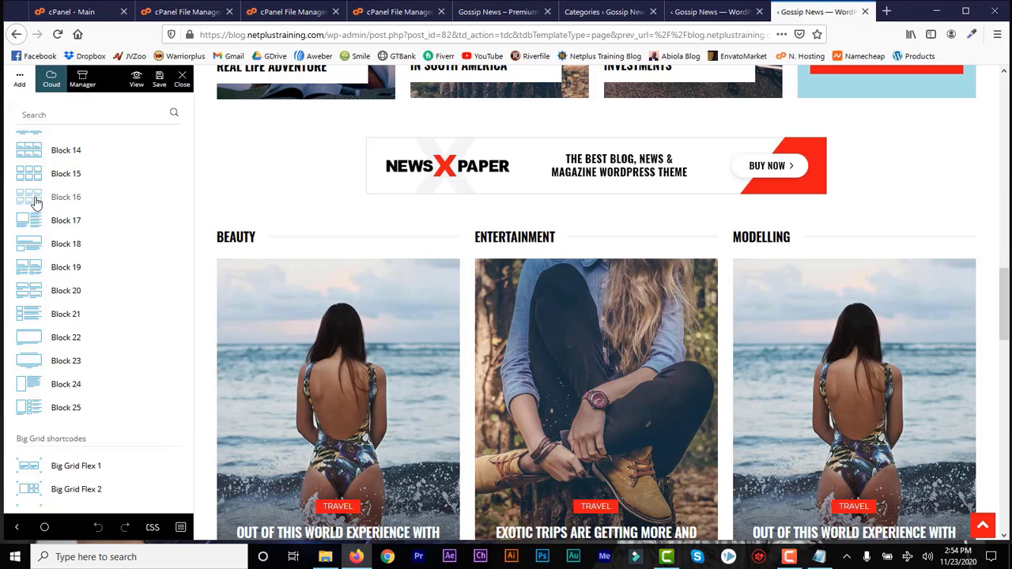
left_click_drag(36, 203, 434, 198)
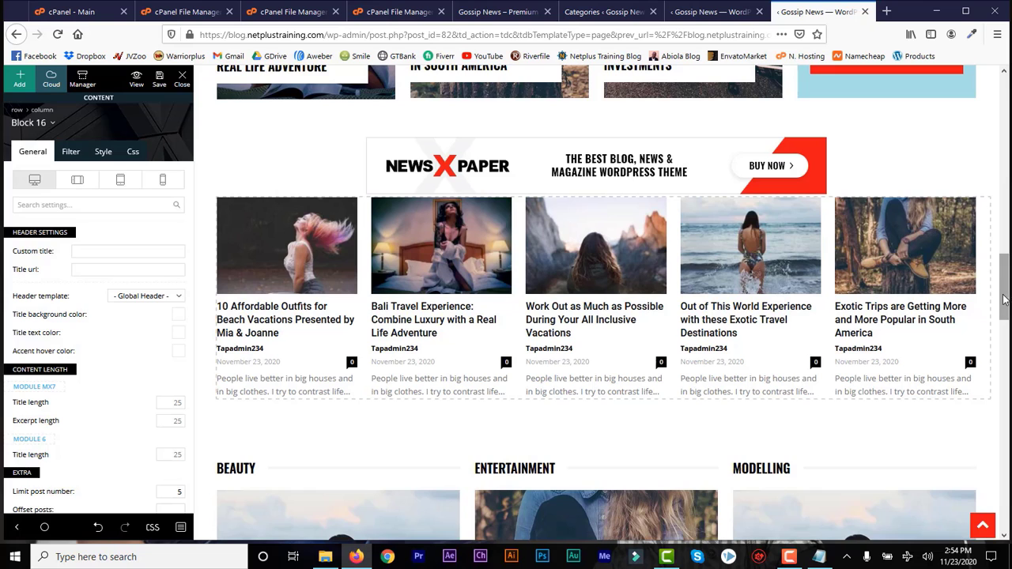
Step: Change the row holding the ad banner and Block 16 to a two-column layout with a wide first and a narrow second column
left_click_drag(1004, 299, 1005, 311)
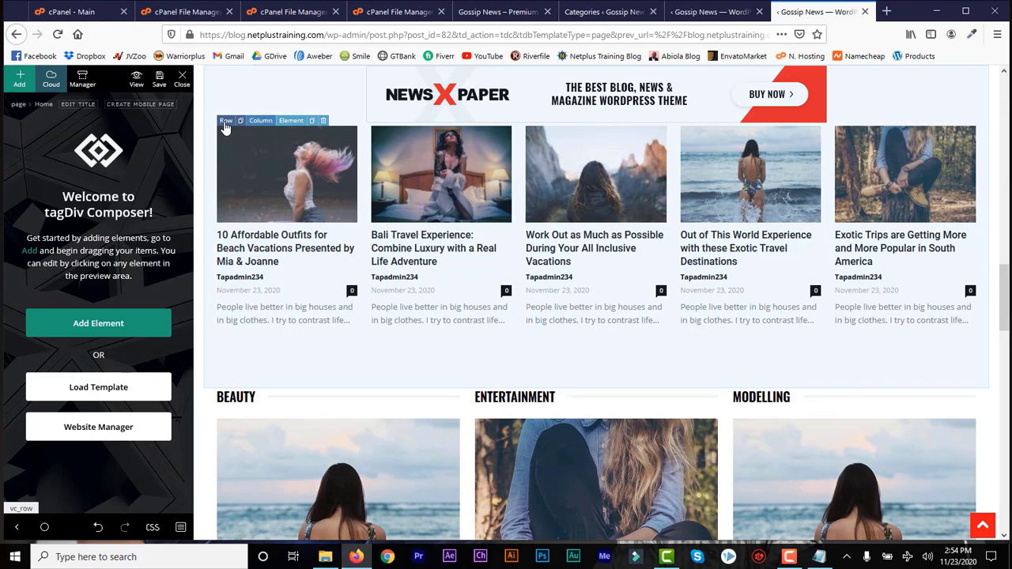
left_click(225, 122)
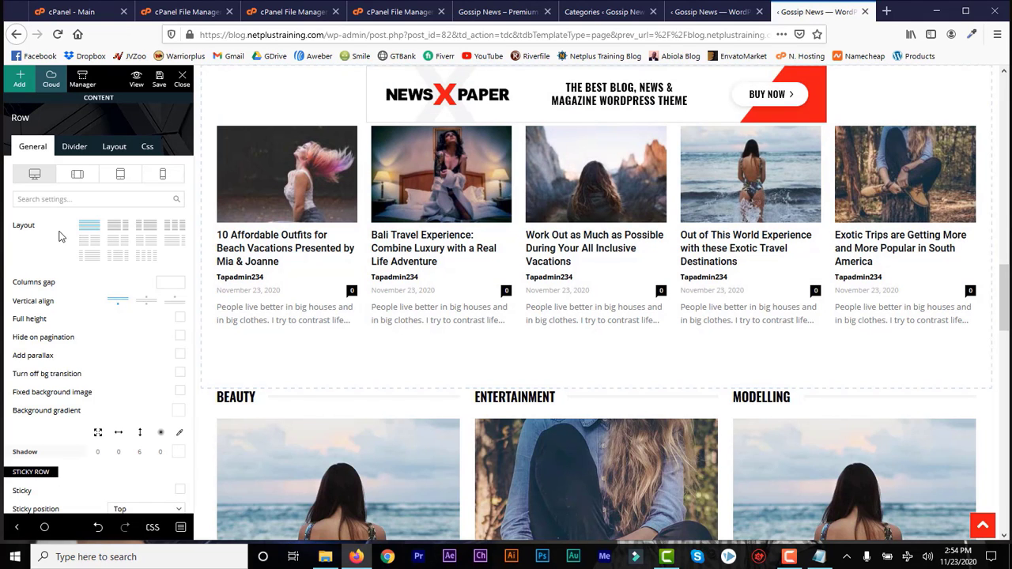
left_click(73, 149)
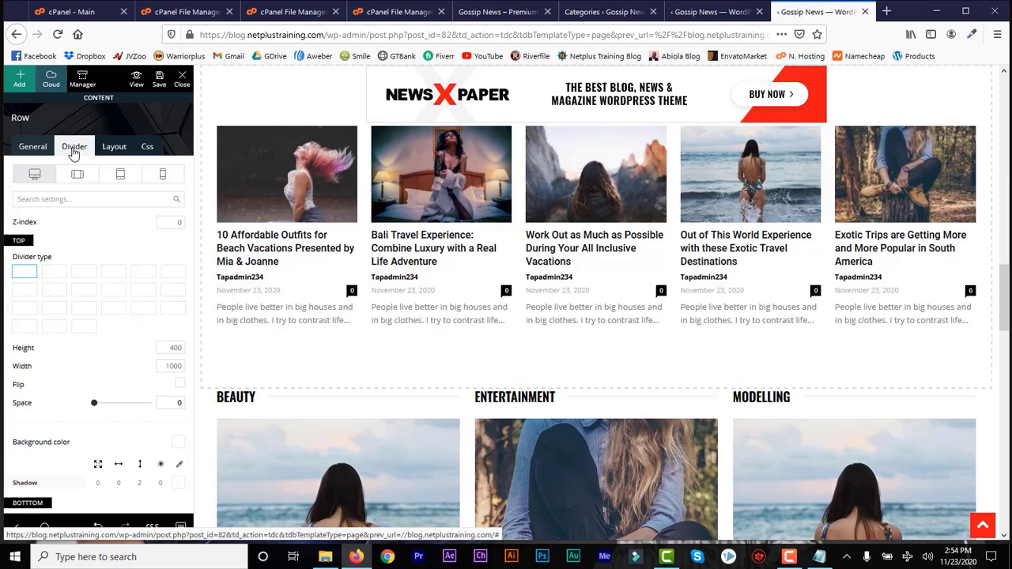
left_click(116, 152)
left_click(147, 151)
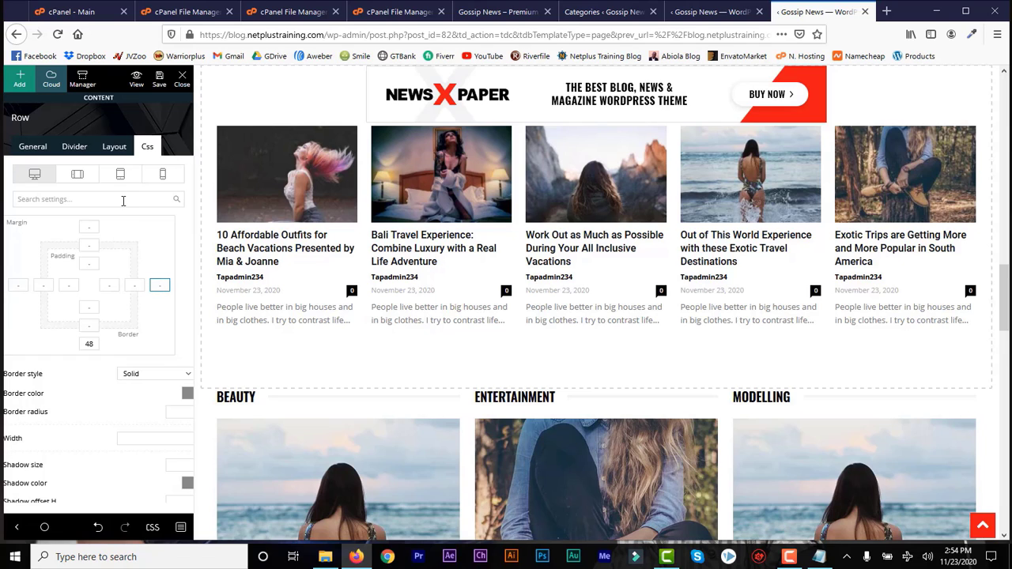
left_click(113, 150)
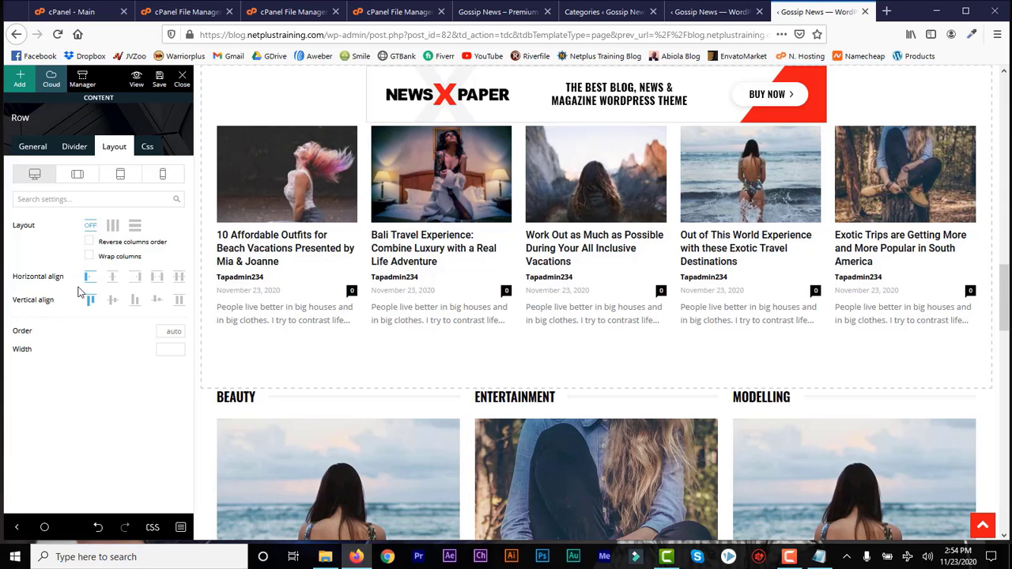
left_click(75, 150)
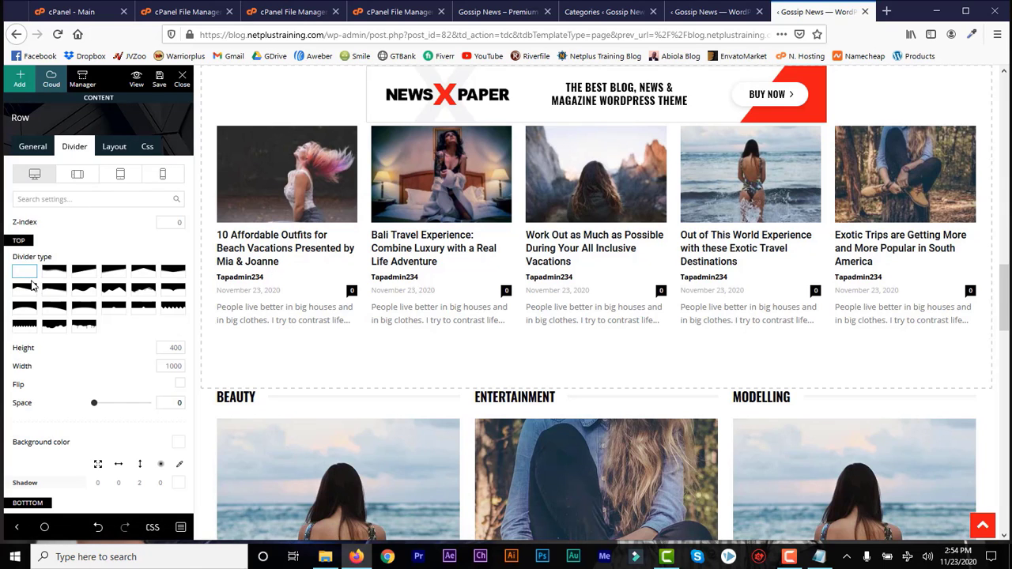
left_click(31, 150)
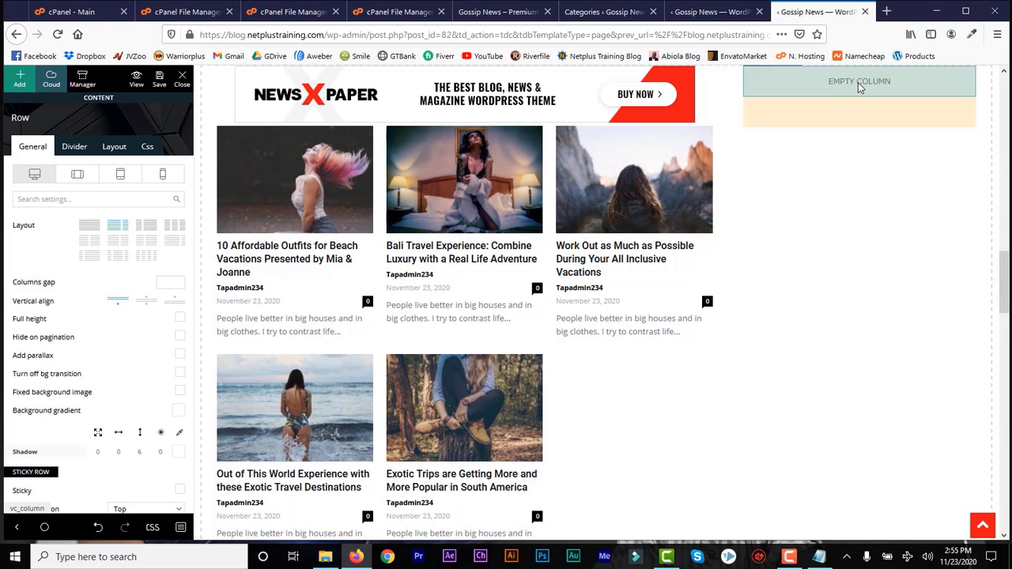
Step: Search the elements for "side" and add a Widget sidebar to the empty column beside the ad banner
left_click(20, 78)
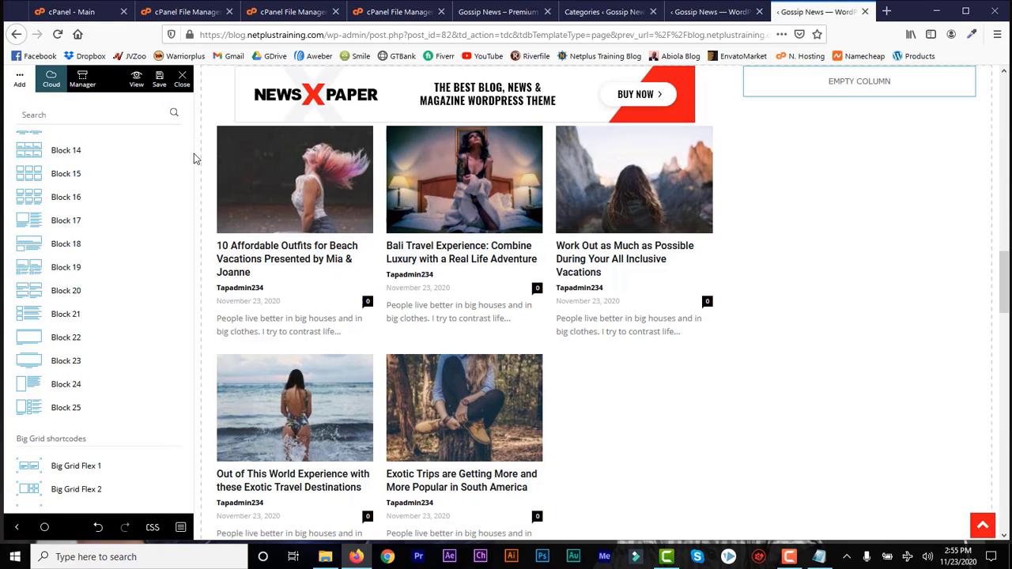
type("side")
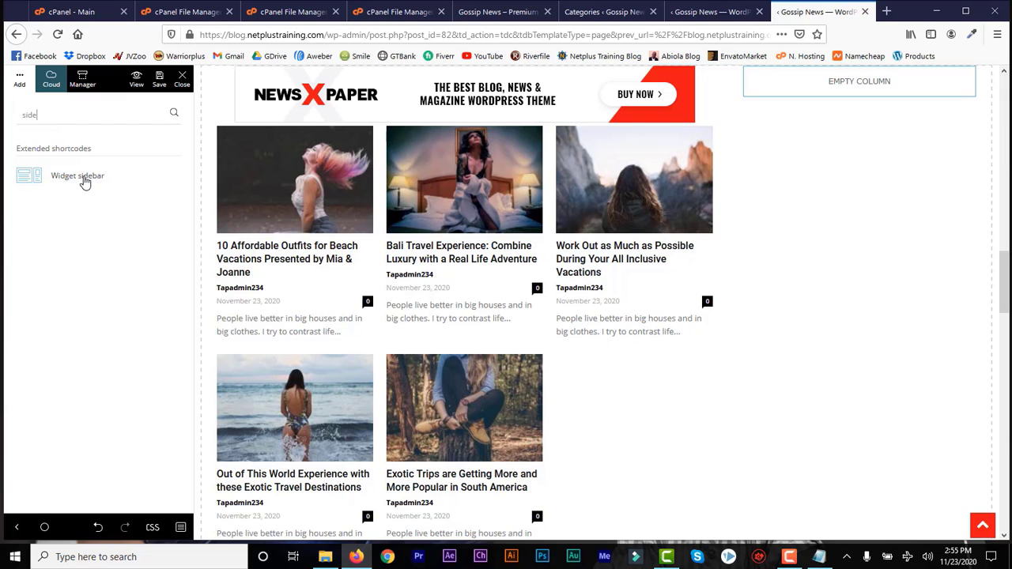
left_click_drag(84, 182, 828, 92)
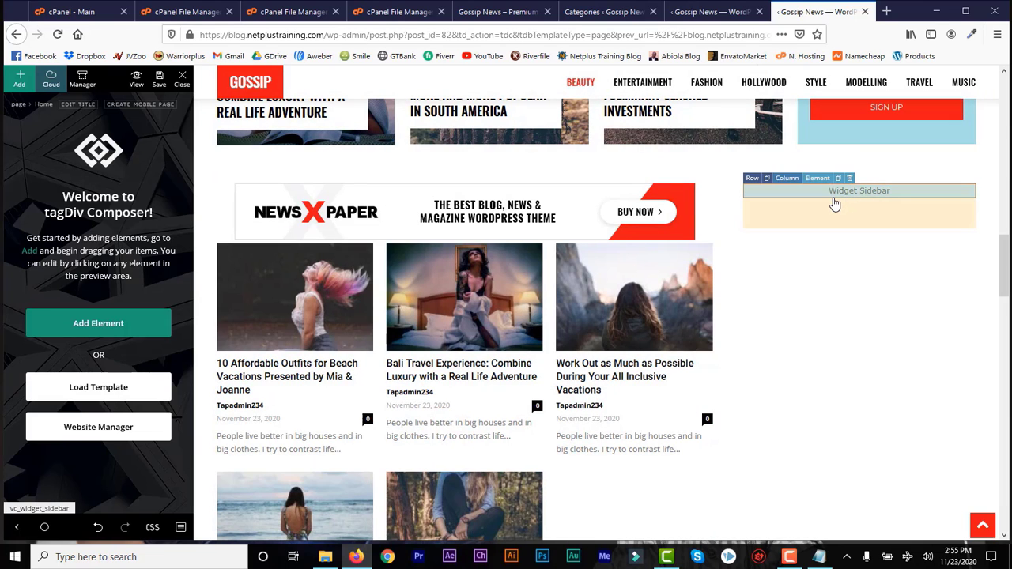
Step: Assign the Newspaper default sidebar to the Widget Sidebar element and save the page
left_click(751, 179)
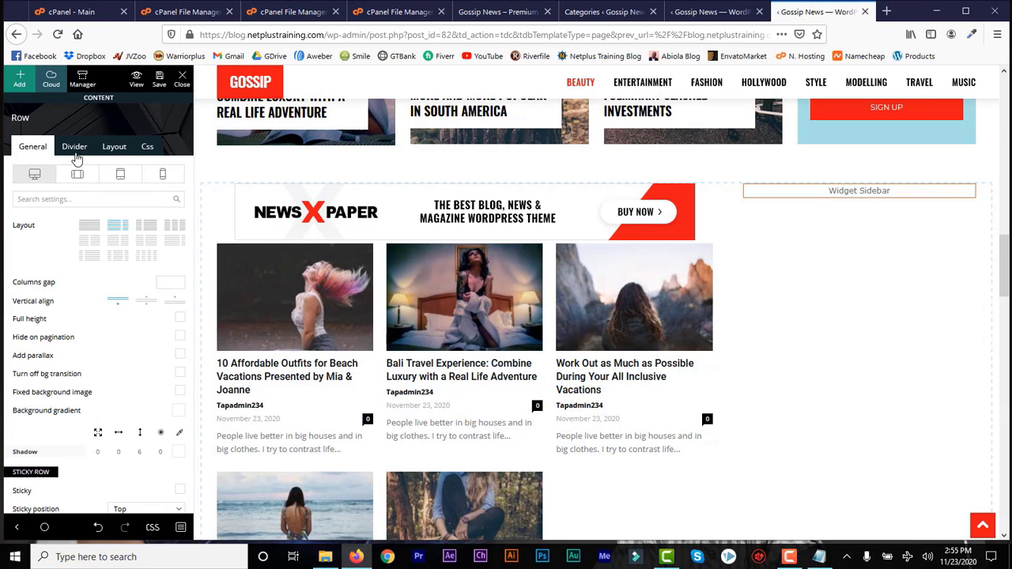
mouse_move(832, 186)
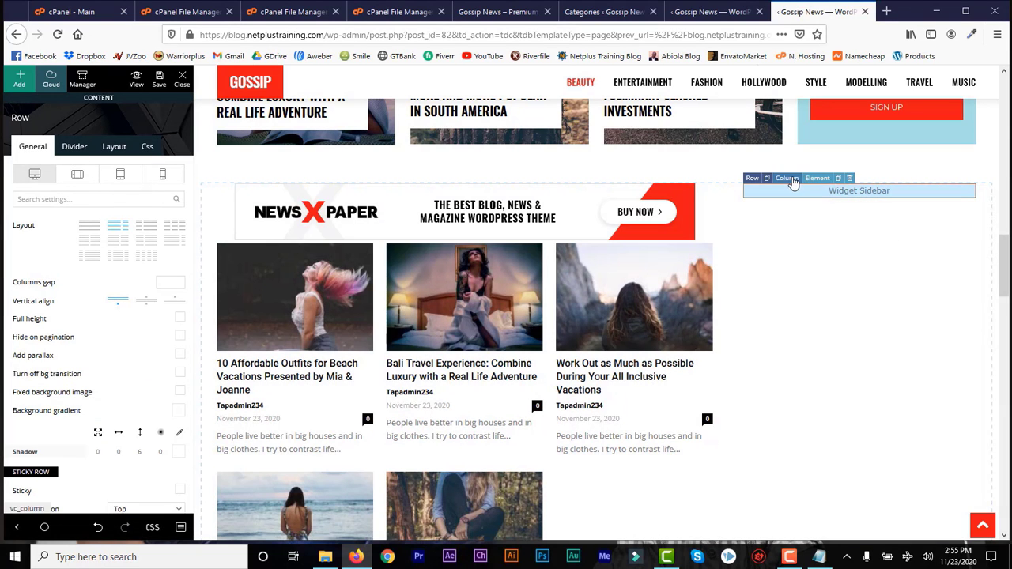
left_click(818, 180)
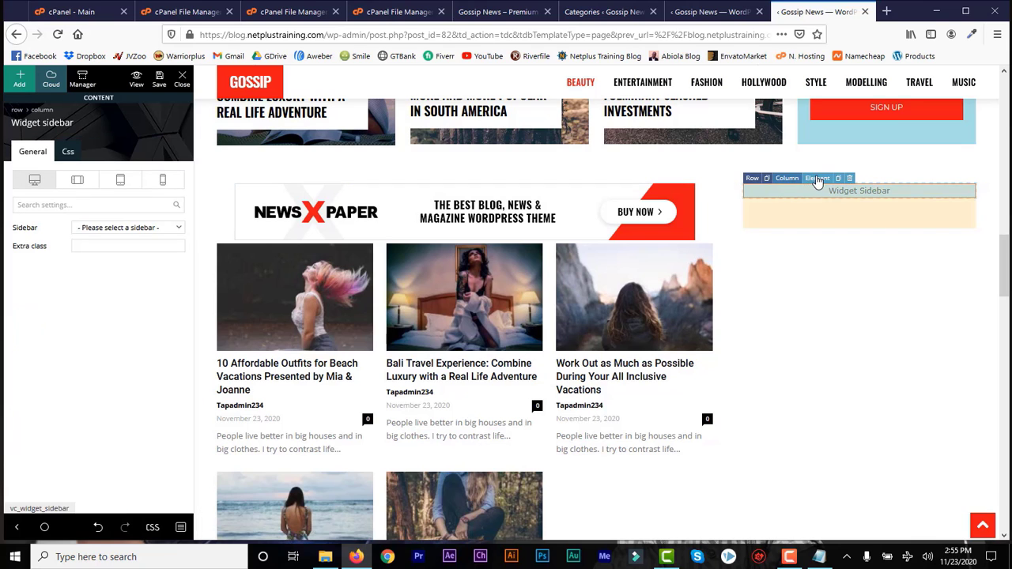
left_click(752, 179)
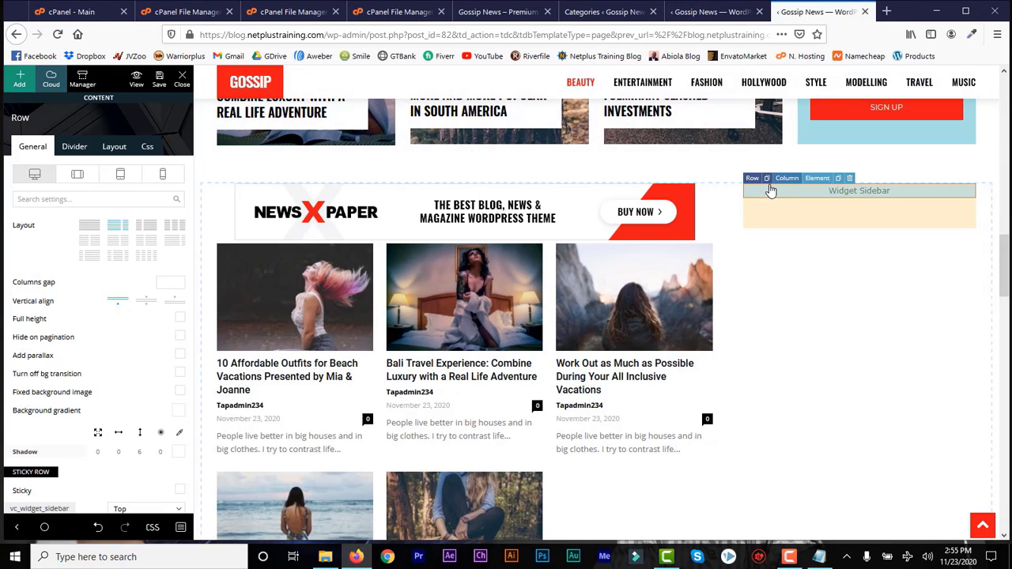
left_click(788, 180)
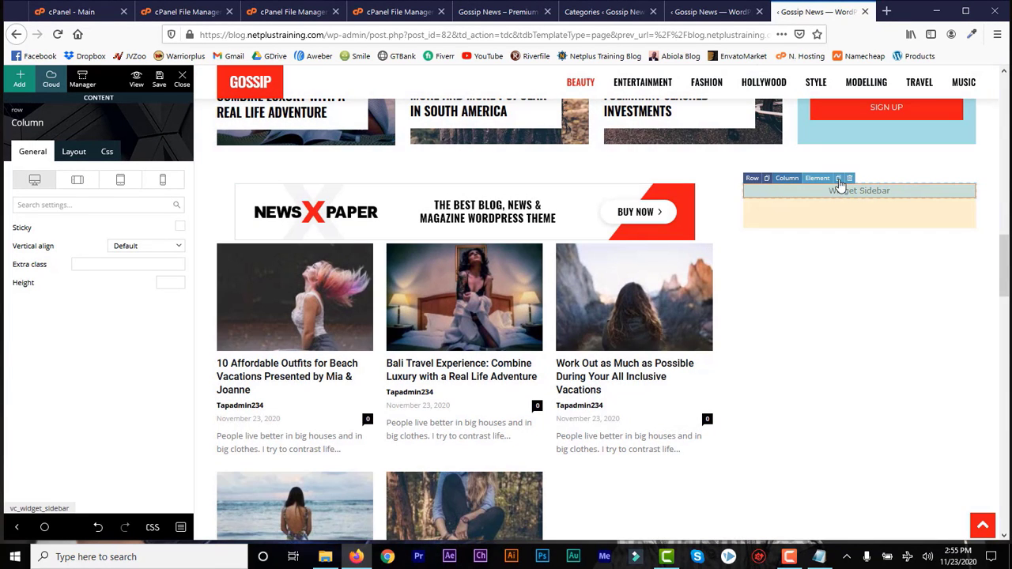
left_click(816, 180)
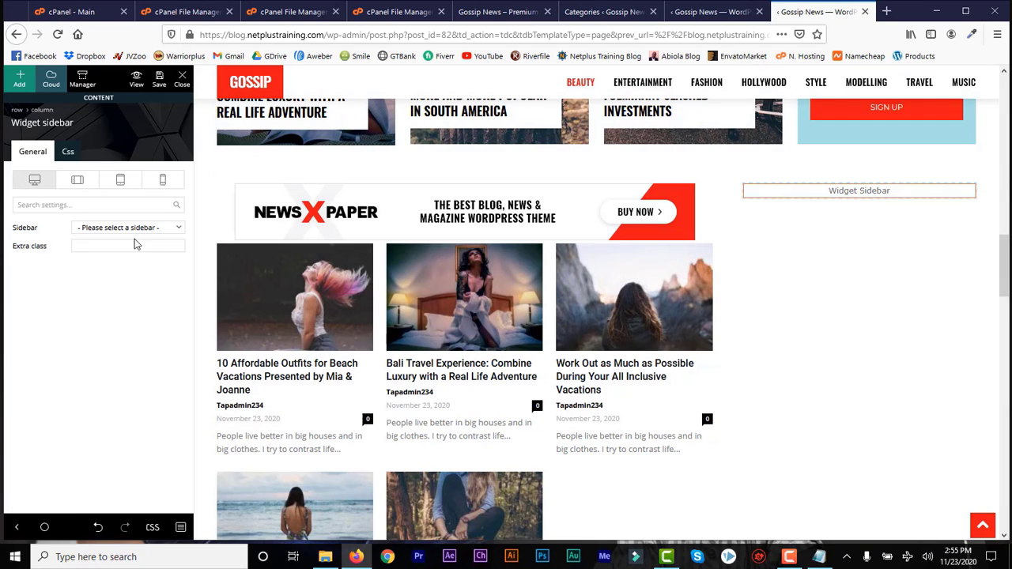
left_click(175, 234)
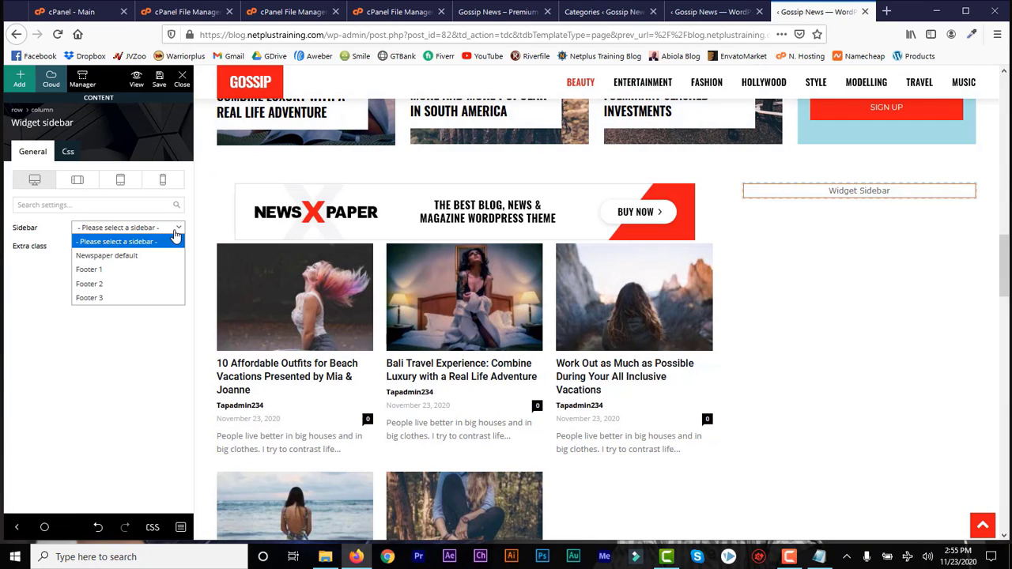
left_click(135, 255)
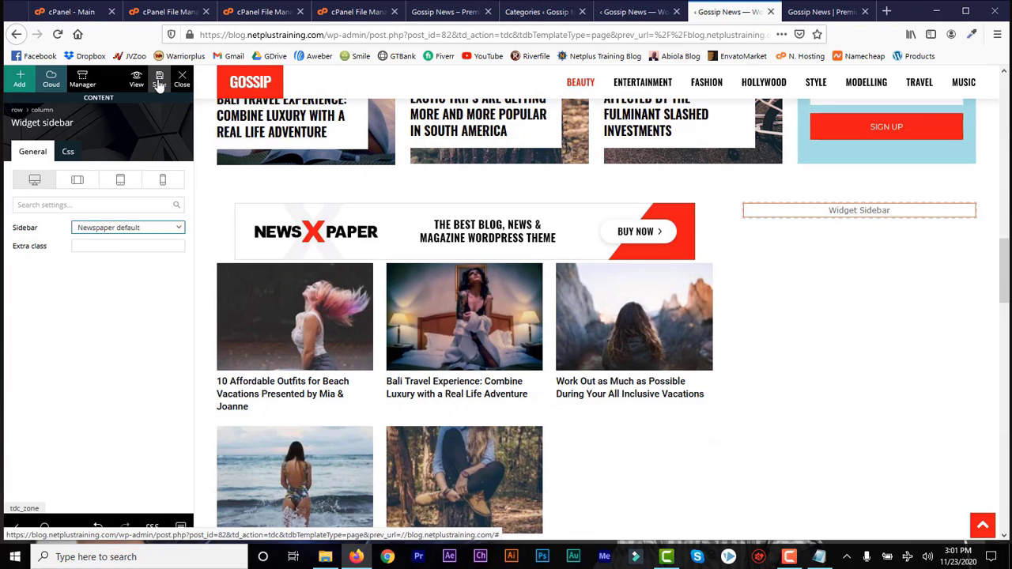
left_click(159, 83)
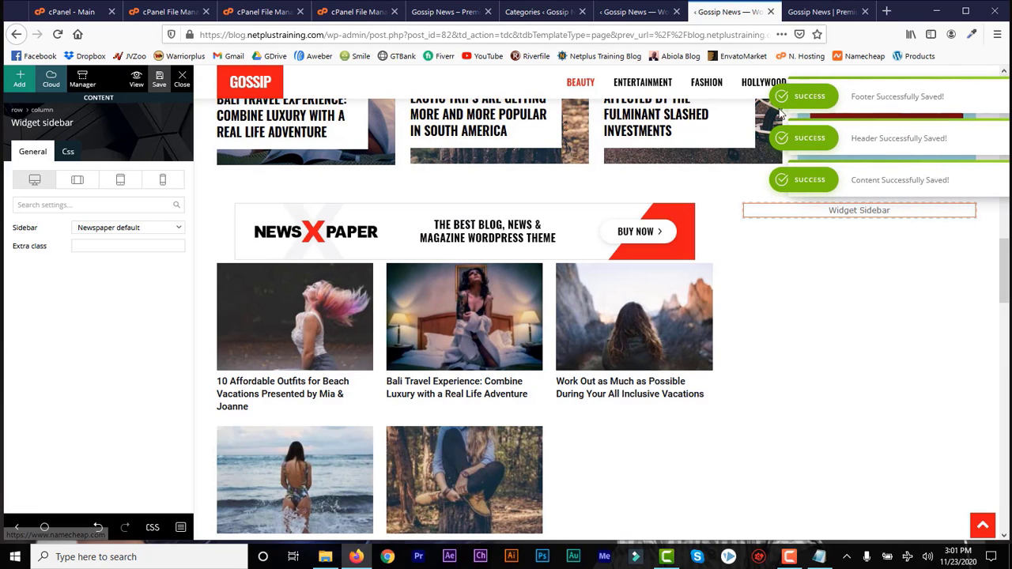
Step: Reload the live Gossip News homepage and check the two-column row around the ad banner
left_click(812, 14)
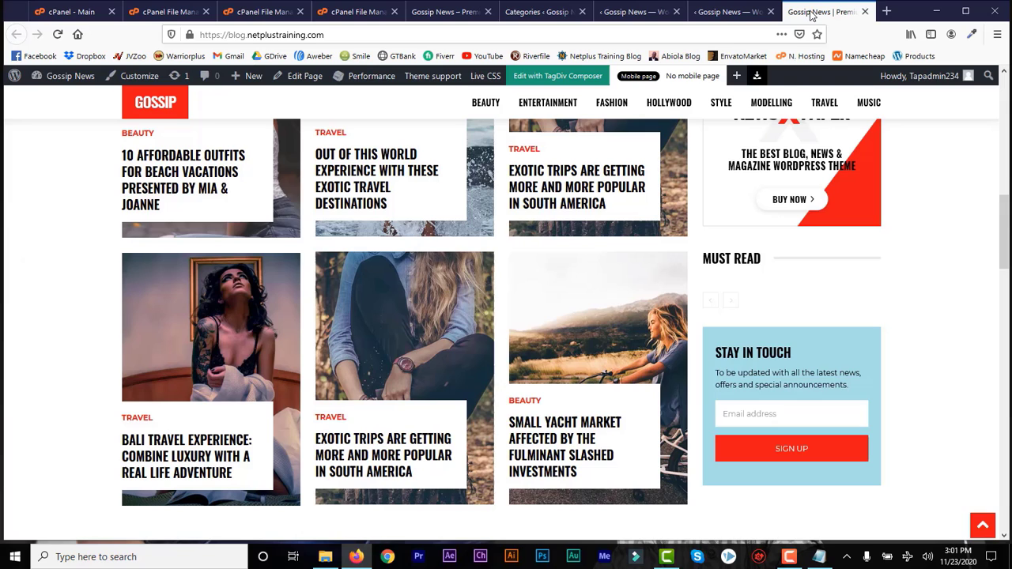
left_click(57, 35)
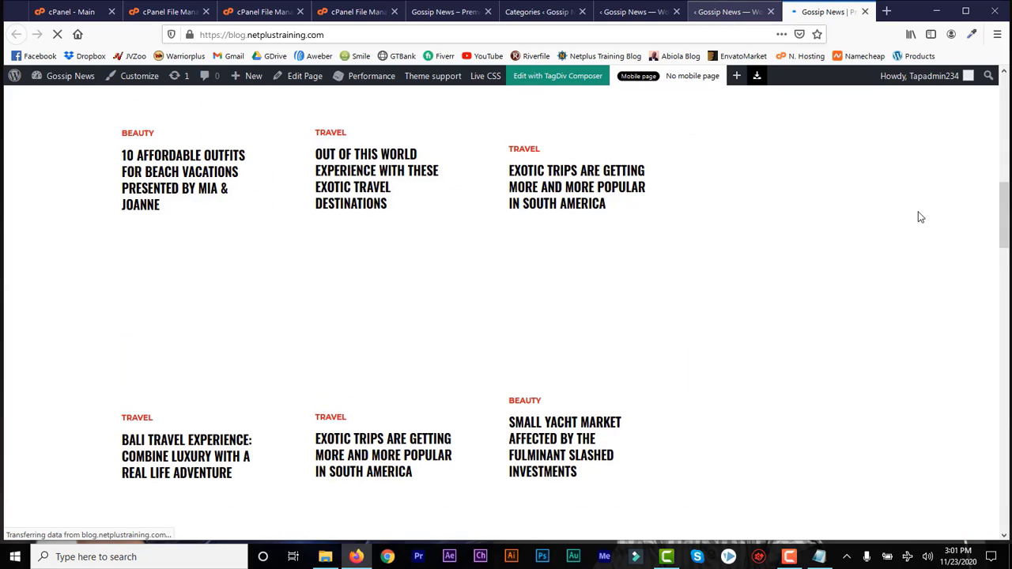
left_click_drag(1008, 223, 1005, 283)
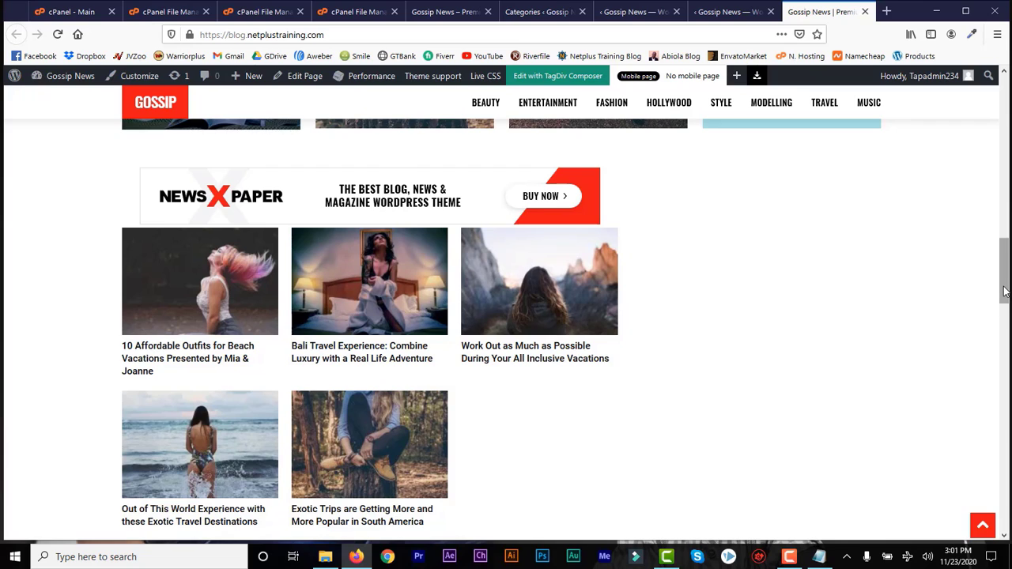
scroll(901, 326, "down", 1)
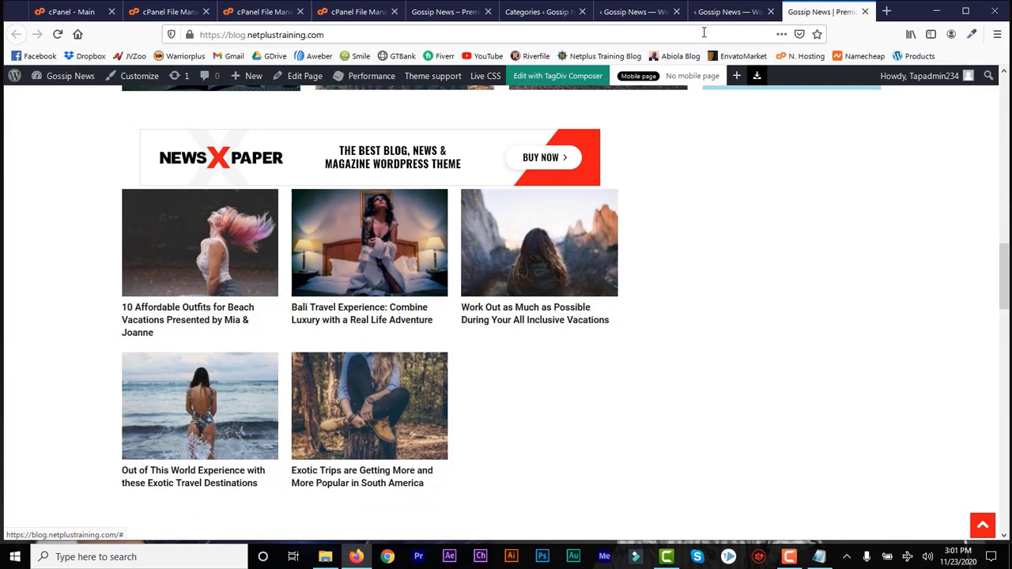
Step: Return to tagDiv Composer, set the ad banner row to a single full-width column and save the page
left_click(725, 15)
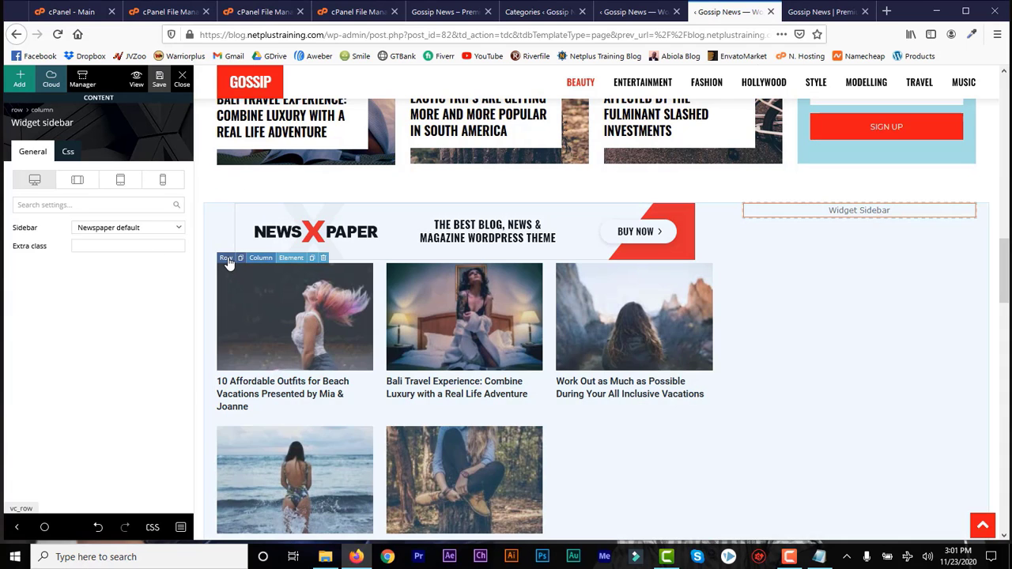
left_click(226, 257)
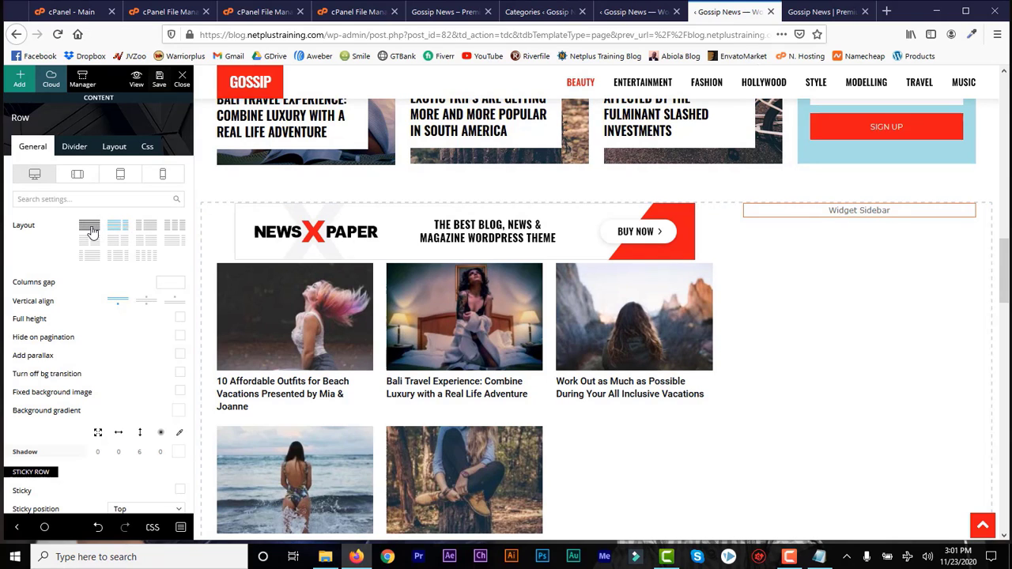
left_click(91, 228)
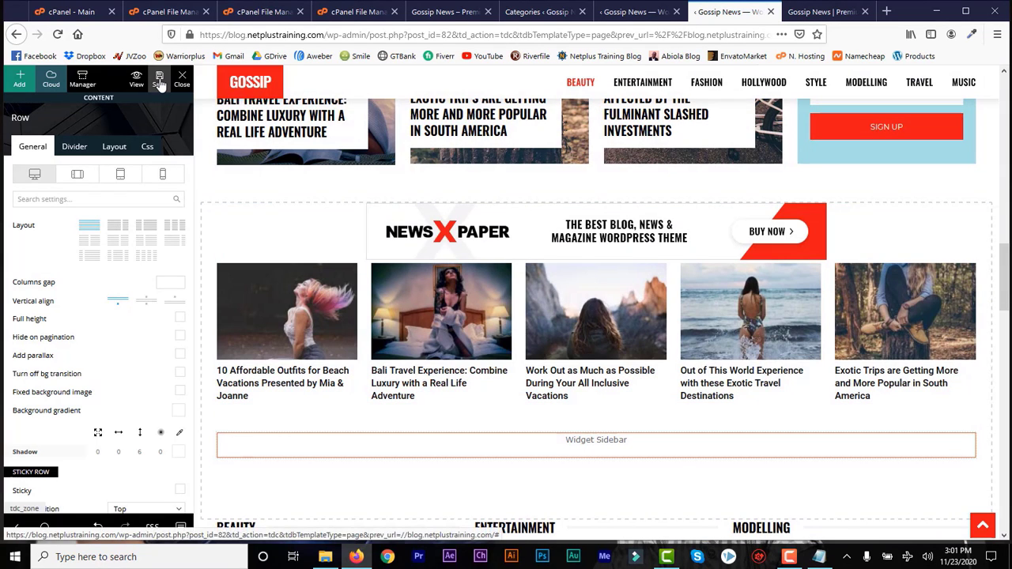
Step: Reload the live homepage and inspect the full-width post block below the ad banner
left_click(816, 13)
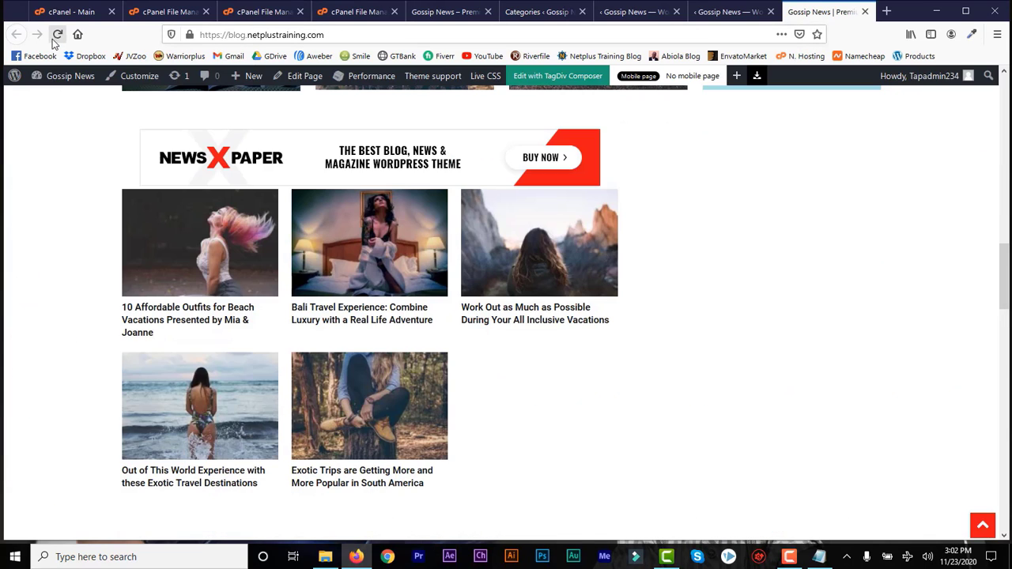
left_click(57, 36)
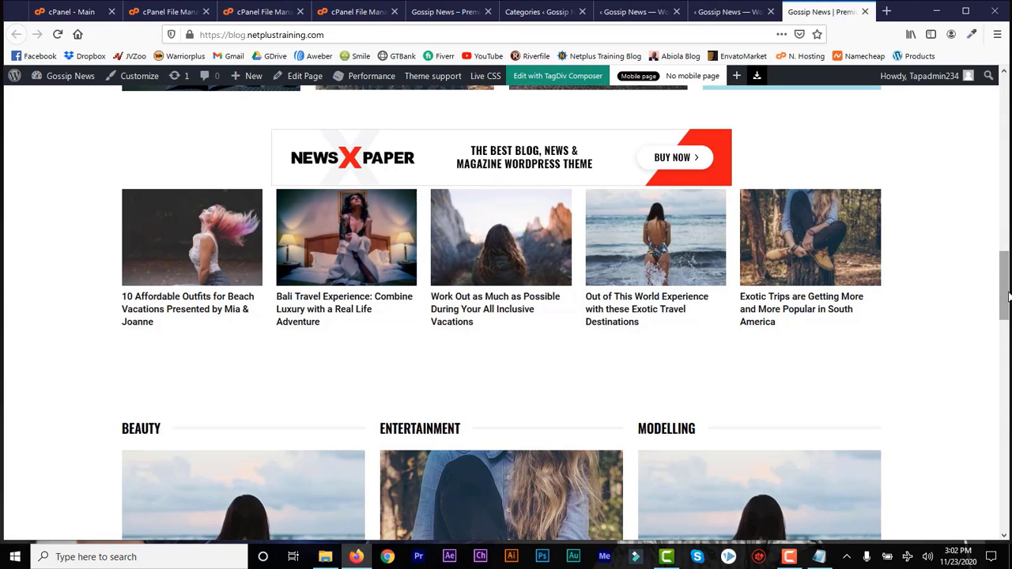
left_click_drag(1008, 294, 1002, 288)
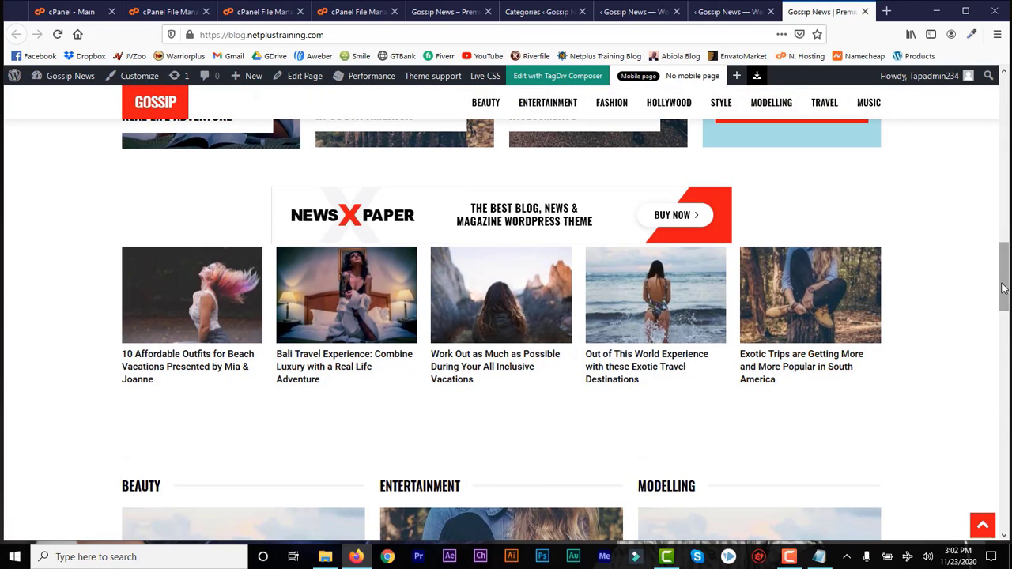
scroll(1002, 288, "down", 1)
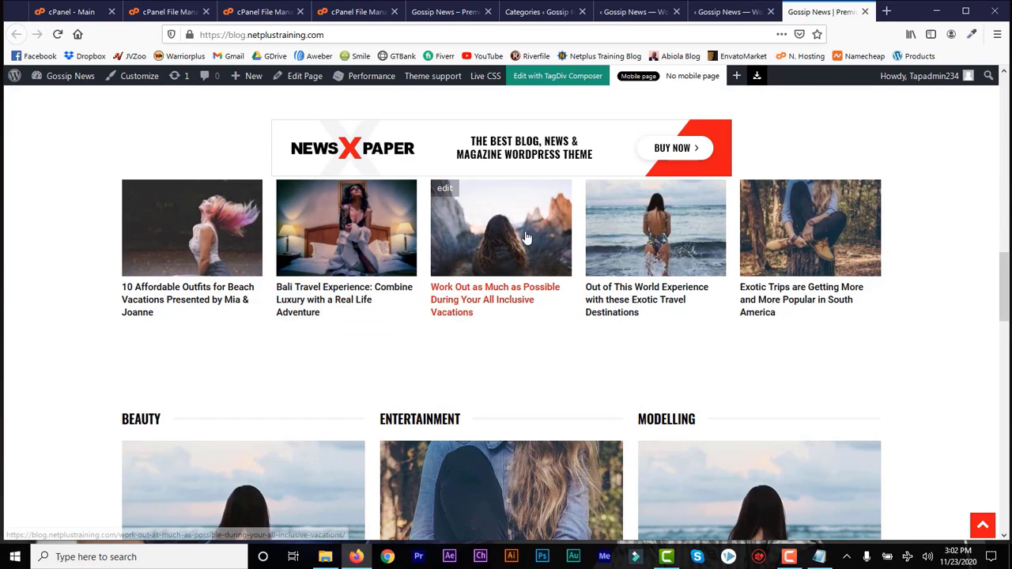
Step: Back in tagDiv Composer, set the limit post number of the Block 15 element below the ad banner to 20
left_click(708, 14)
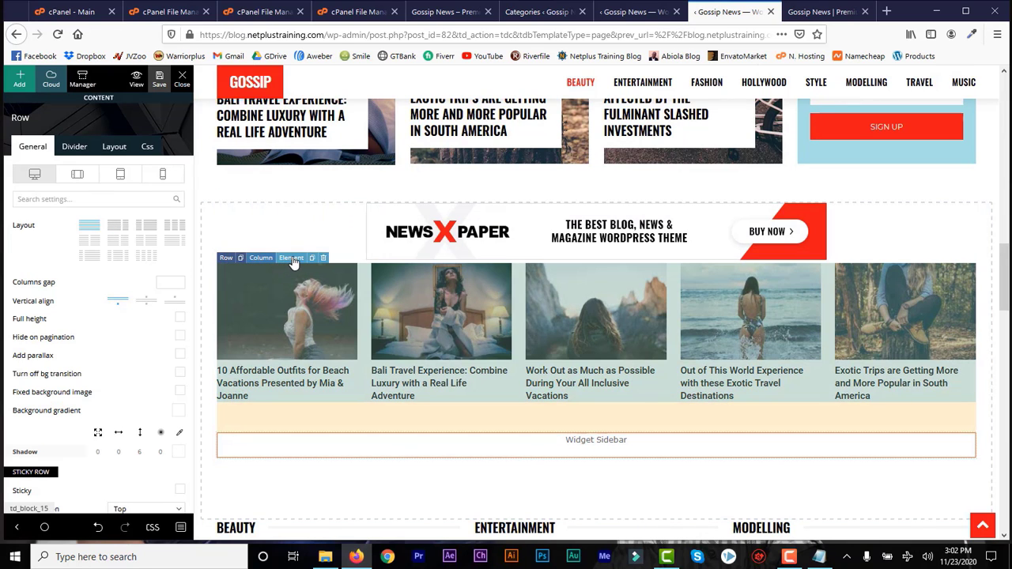
left_click(292, 262)
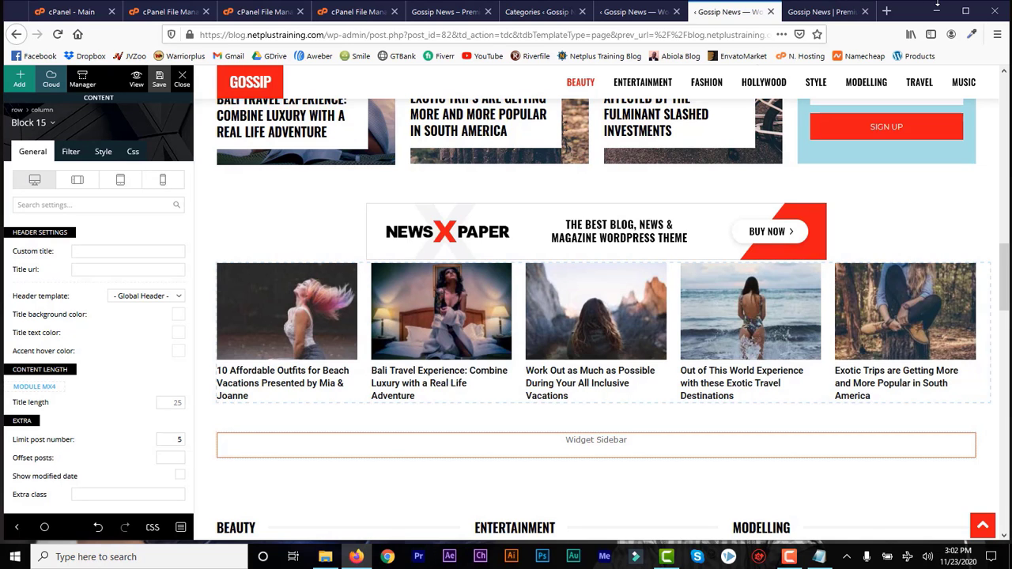
left_click(822, 11)
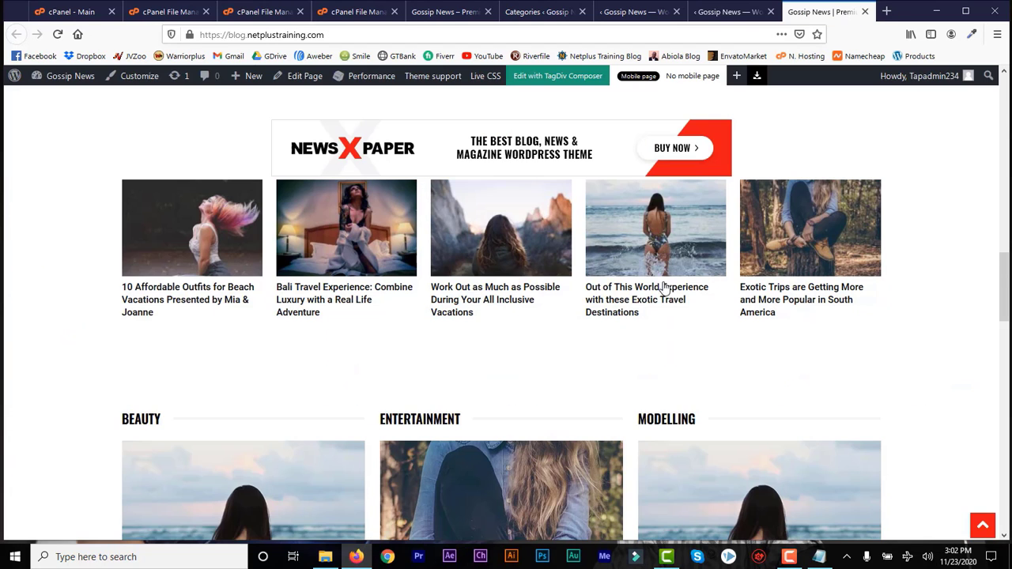
left_click(717, 15)
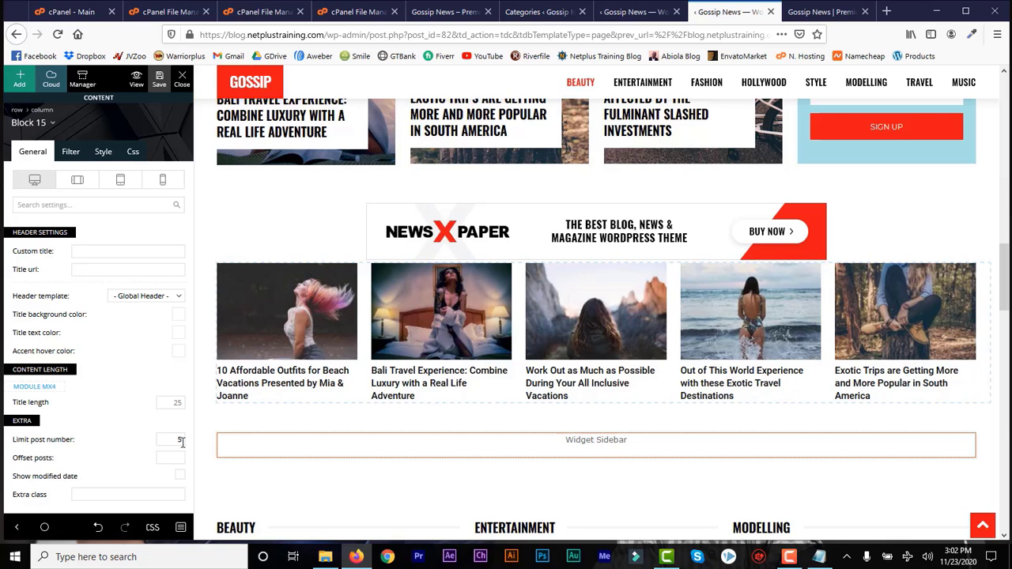
left_click(180, 441)
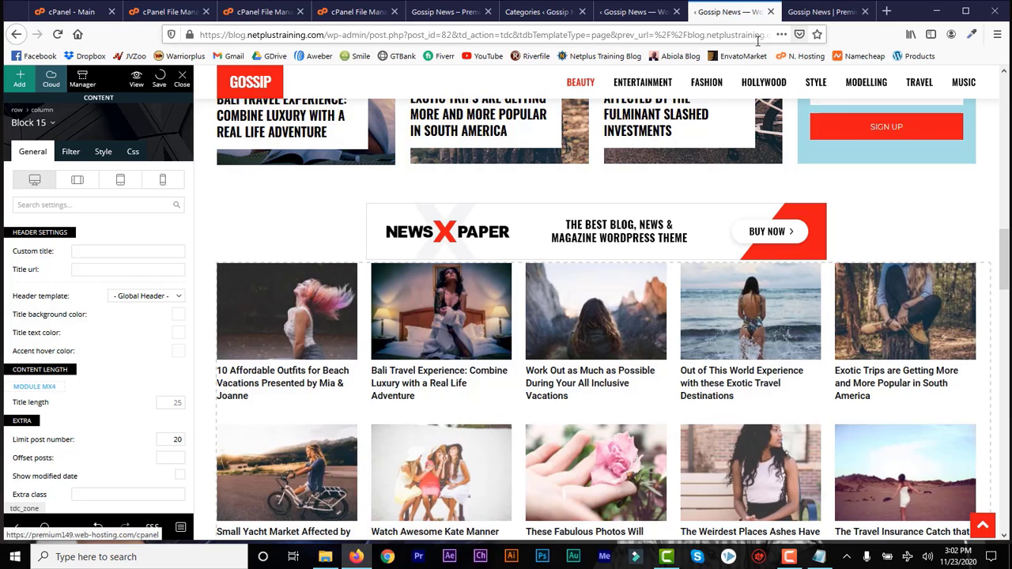
Step: Reload the live Gossip News homepage and inspect the enlarged post block below the ad banner
left_click(819, 13)
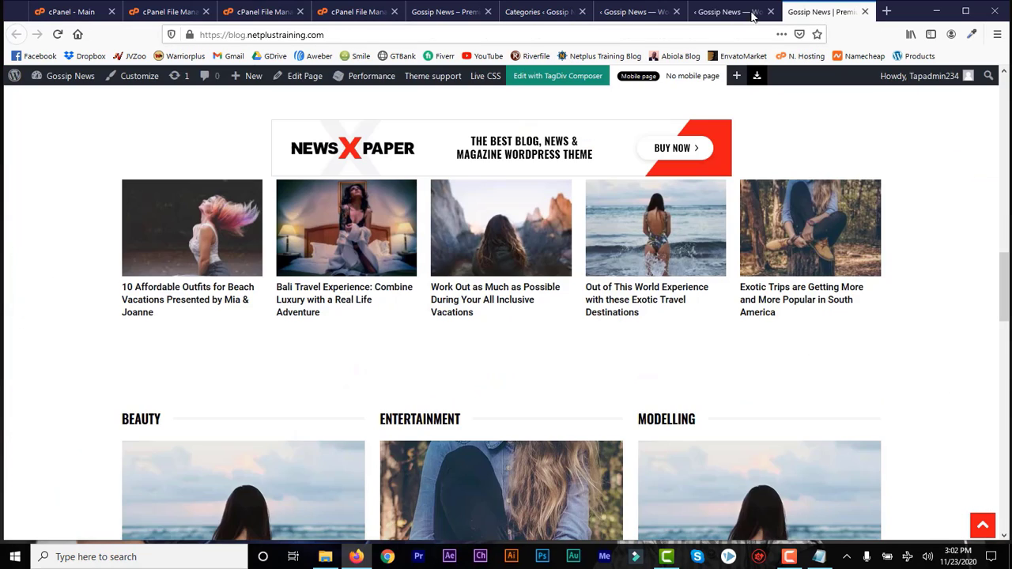
left_click(57, 35)
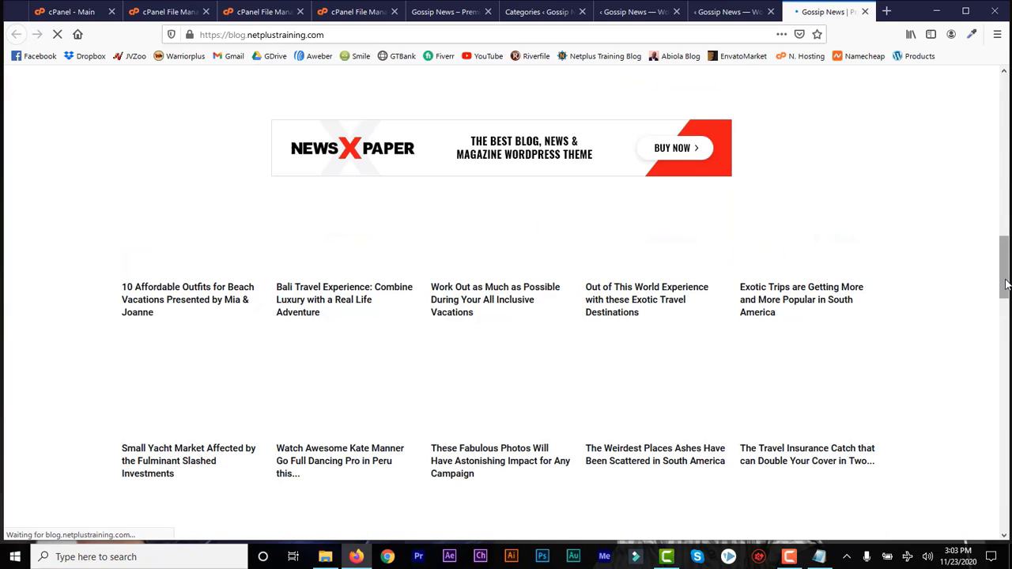
left_click_drag(1005, 267, 1006, 291)
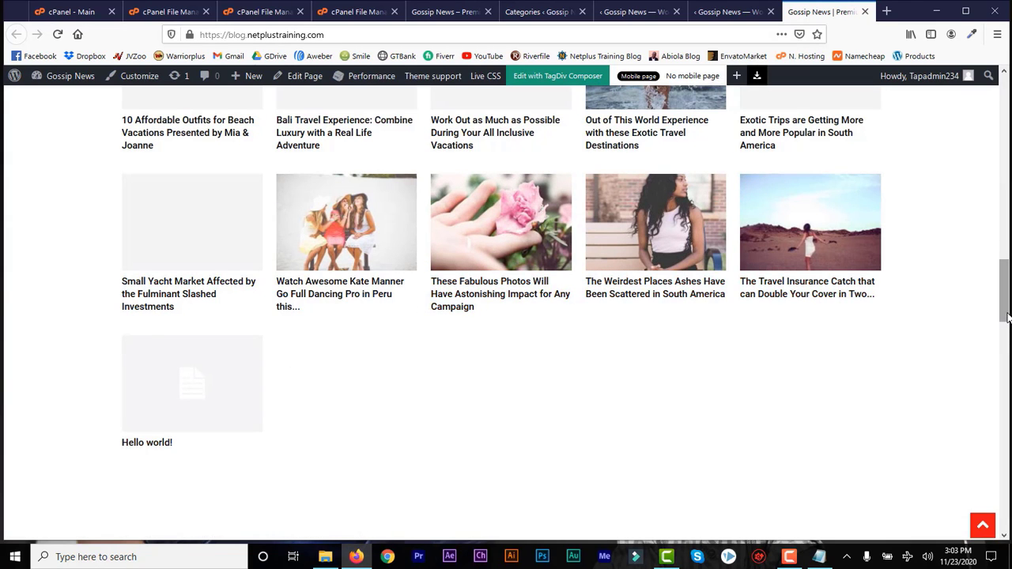
left_click_drag(1007, 313, 1008, 290)
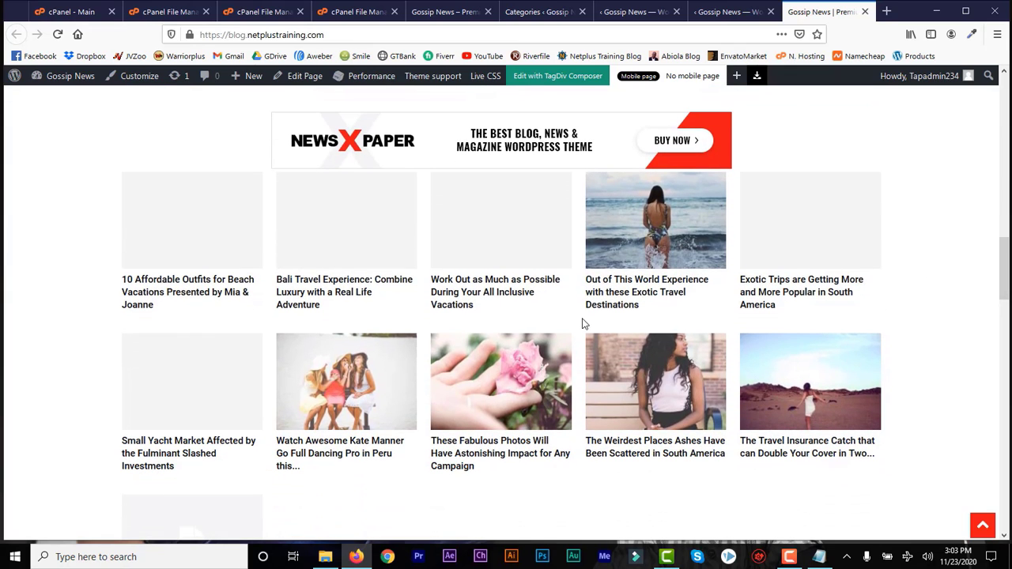
Step: Back in tagDiv Composer, insert an Empty space element between the ad banner and the post block below it, and save the page
left_click(723, 12)
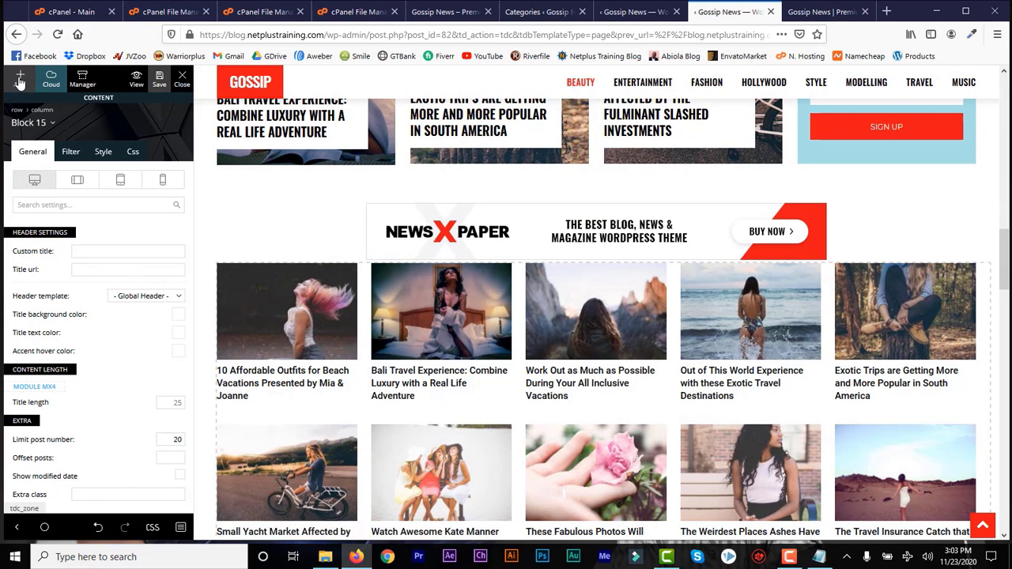
left_click(21, 82)
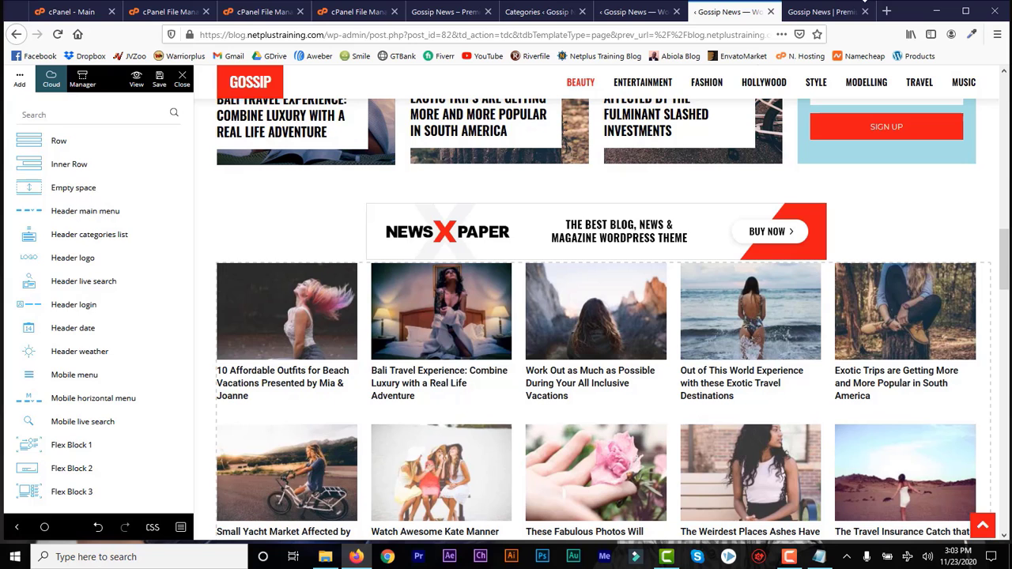
left_click(822, 11)
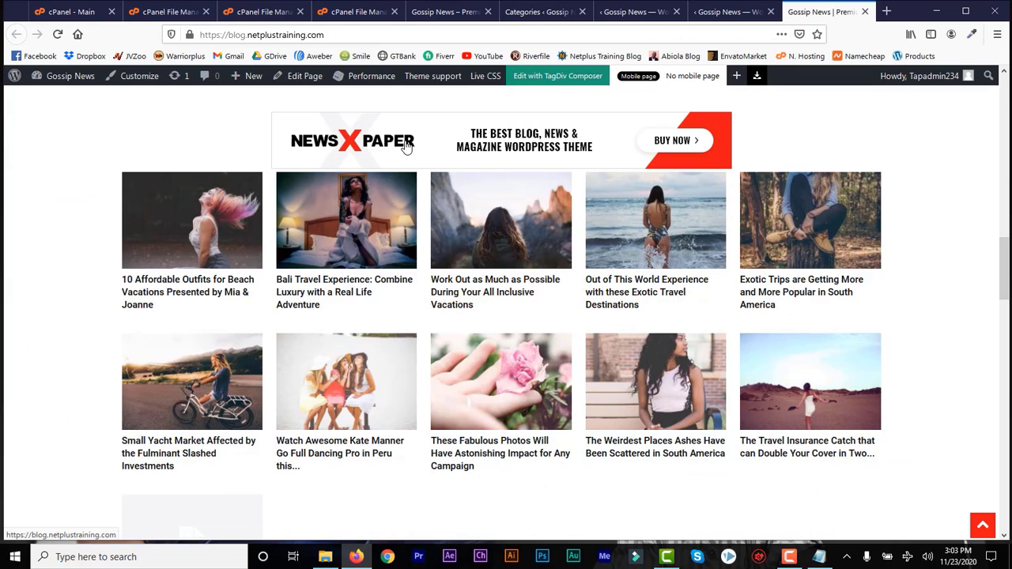
left_click(727, 11)
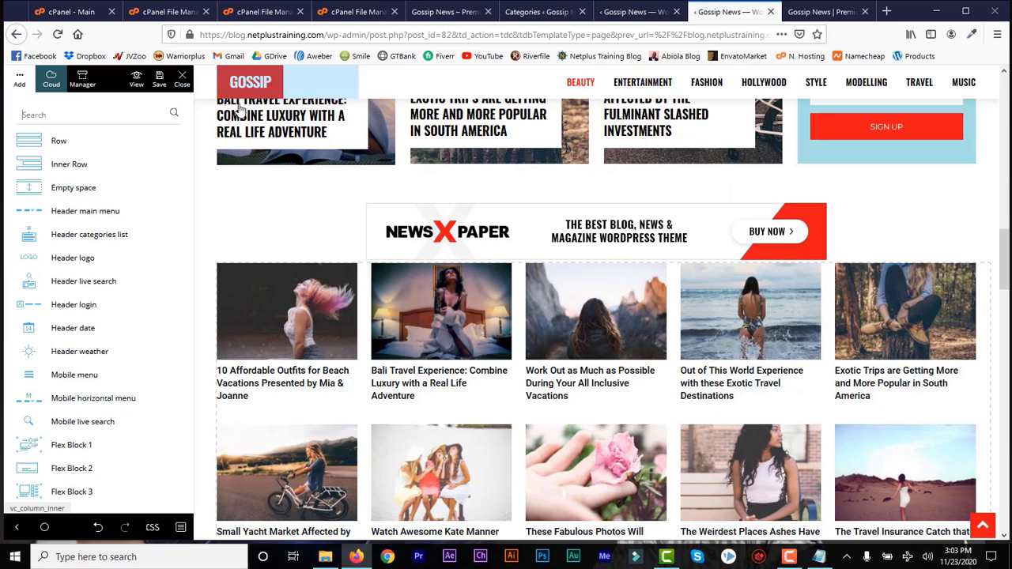
left_click_drag(73, 192, 440, 250)
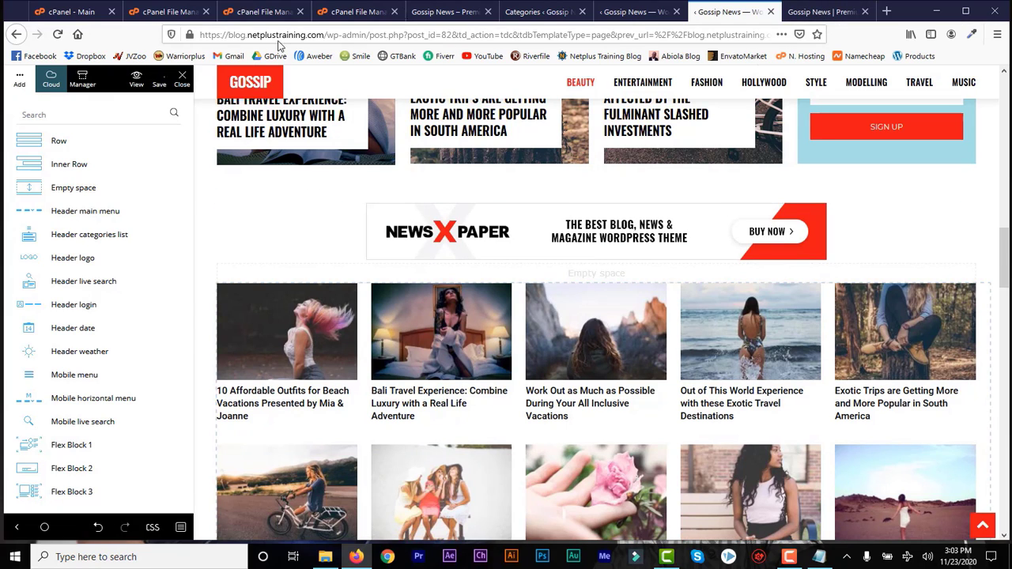
Step: Reload the live homepage, check the spacing between the ad banner and the post block, and return to tagDiv Composer
left_click(825, 13)
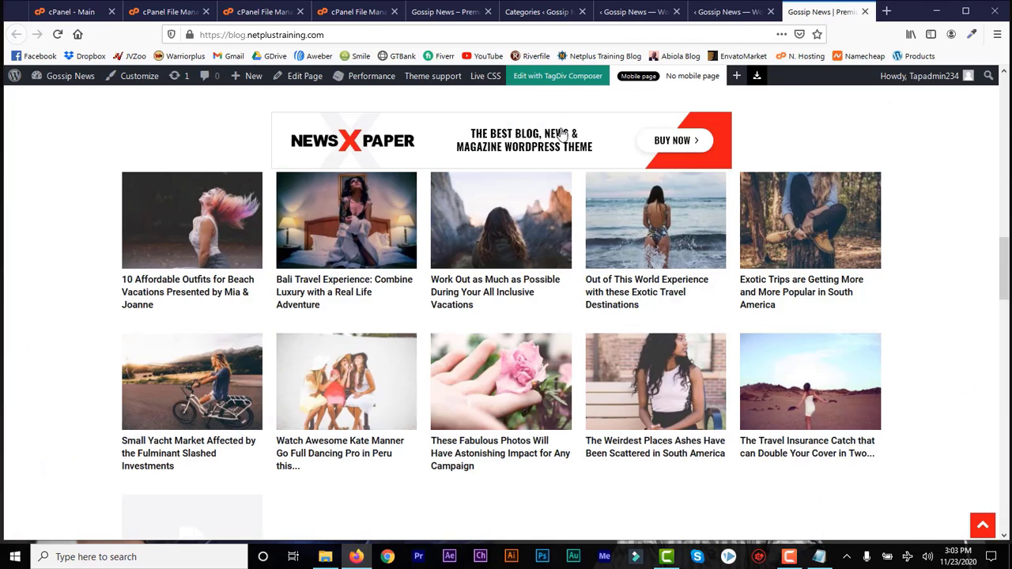
left_click(55, 34)
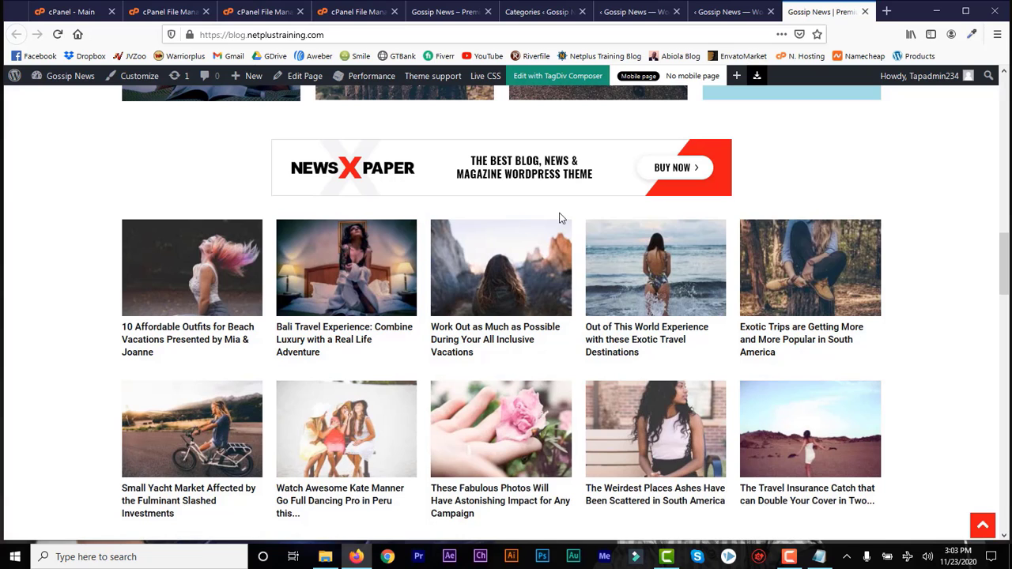
left_click(717, 13)
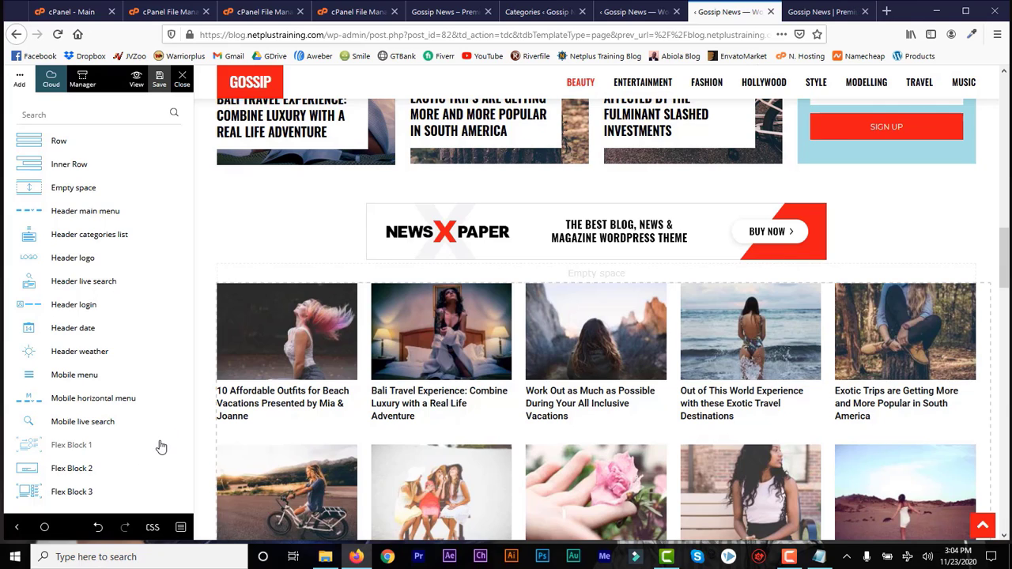
Step: Search the elements for "blo", try to place Block 1 below the ad banner, and clear the search
left_click_drag(167, 490, 166, 492)
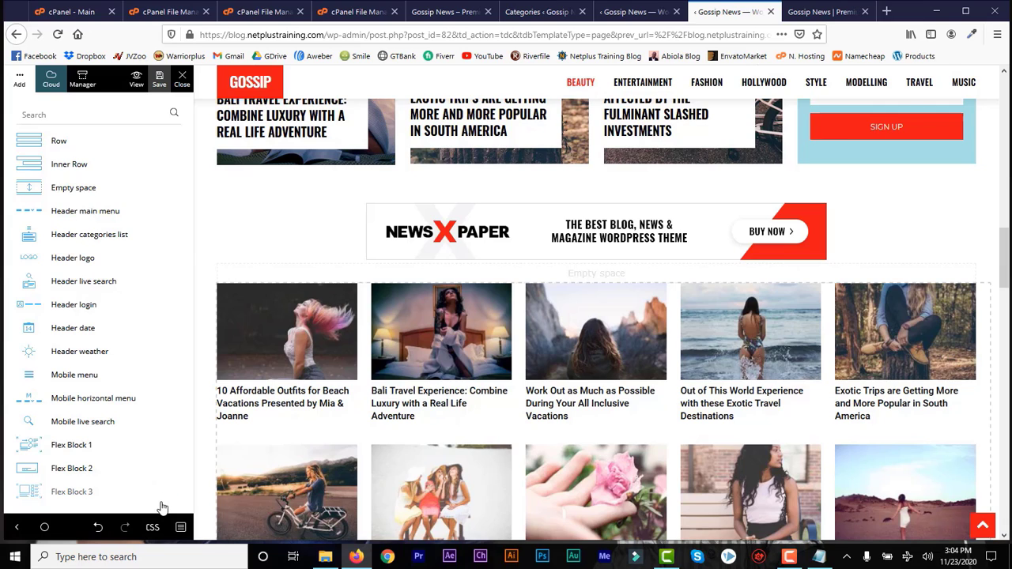
left_click(55, 115)
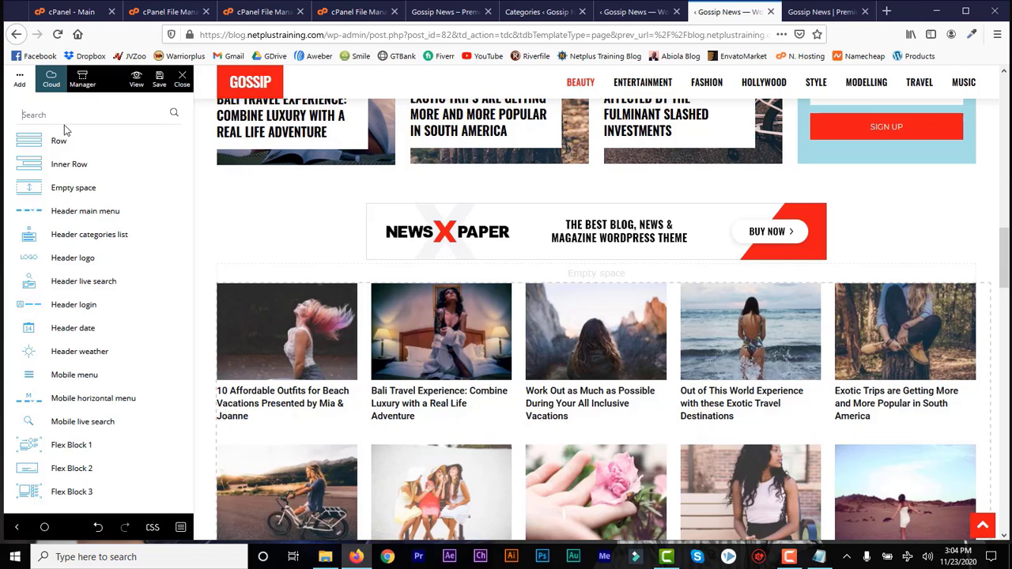
type("blo")
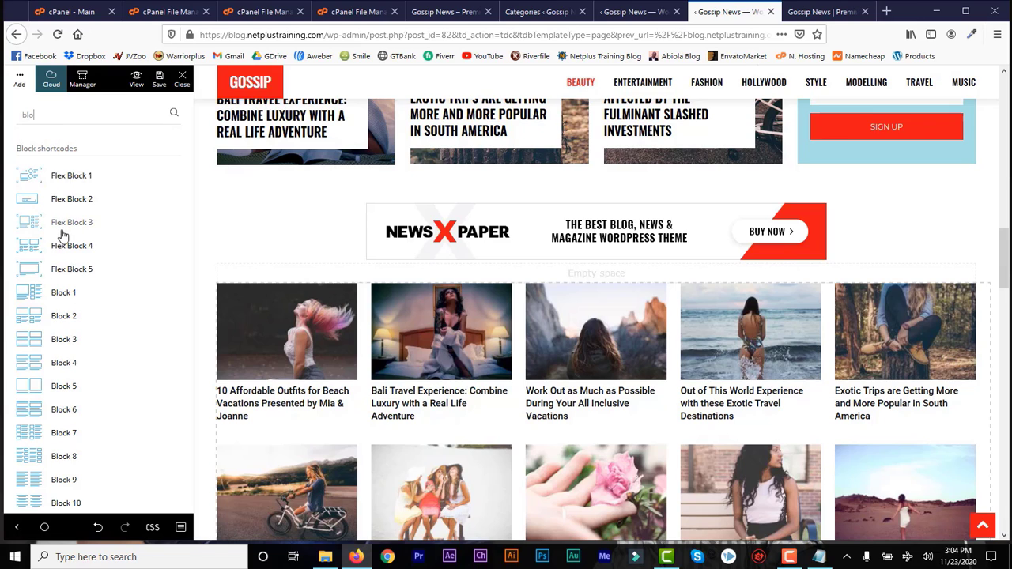
left_click_drag(68, 299, 637, 280)
key("BackSpace")
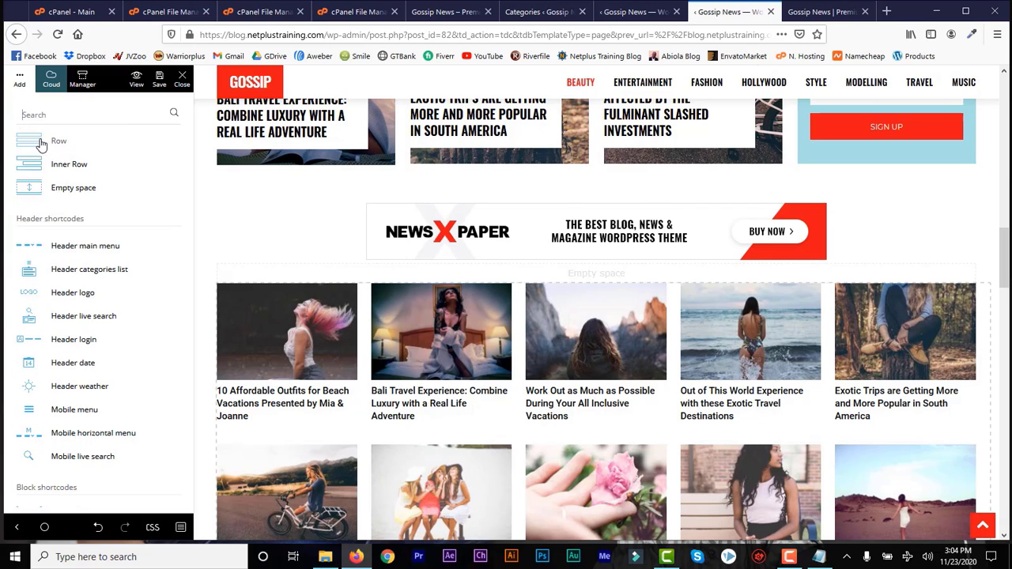
Step: Insert a new row above the ad banner and give it a three-column layout with a wide middle column
left_click_drag(41, 145, 423, 185)
left_click_drag(477, 203, 474, 204)
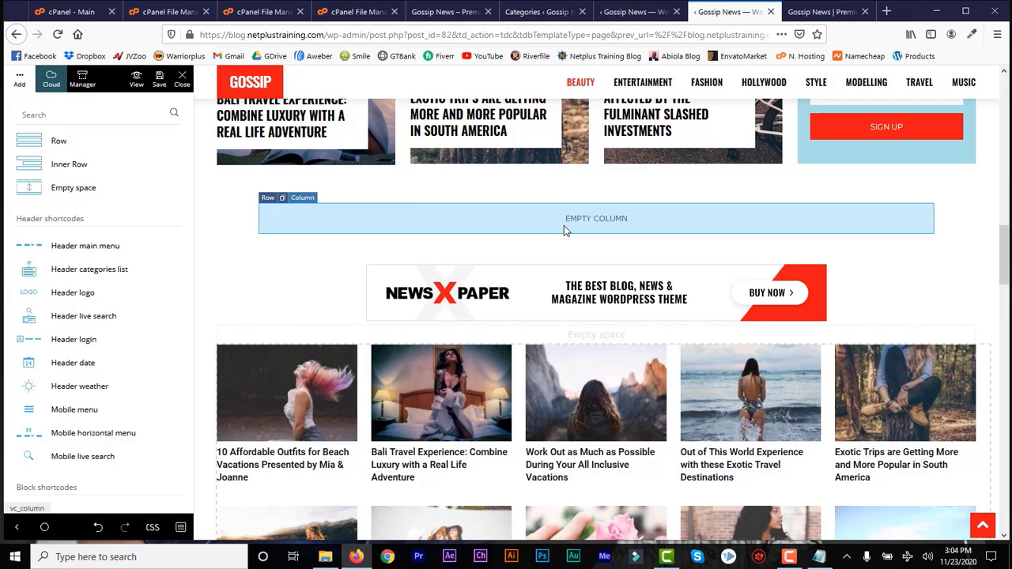
left_click(563, 225)
left_click(268, 198)
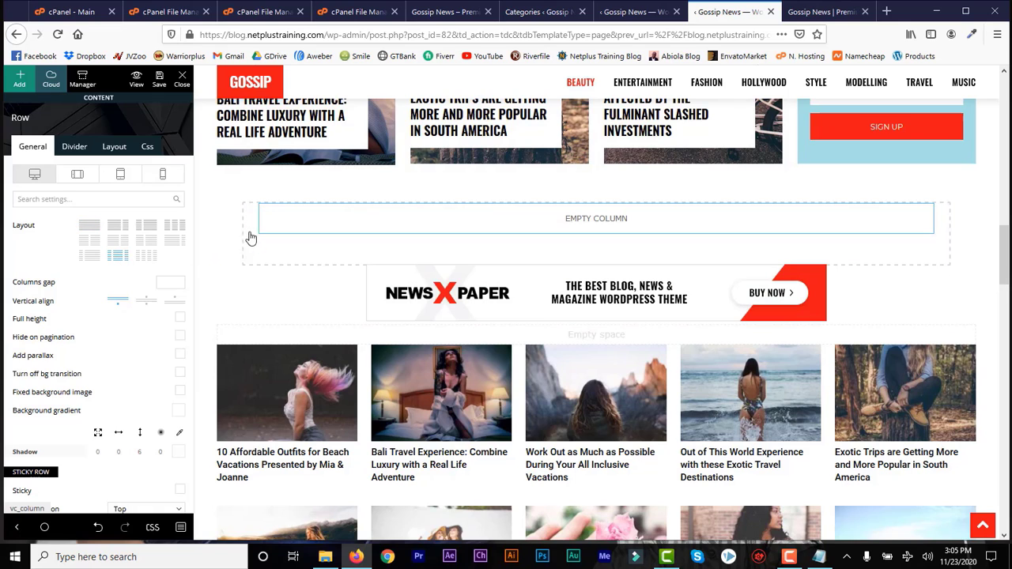
left_click(115, 260)
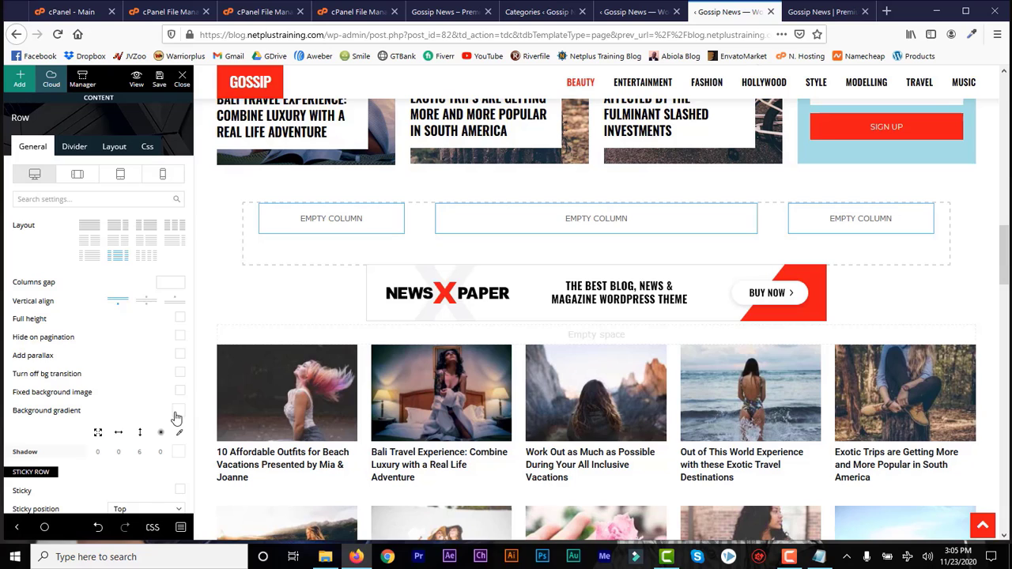
Step: Set the row stretch of the new three-column row to Stretch row
scroll(176, 418, "down", 5)
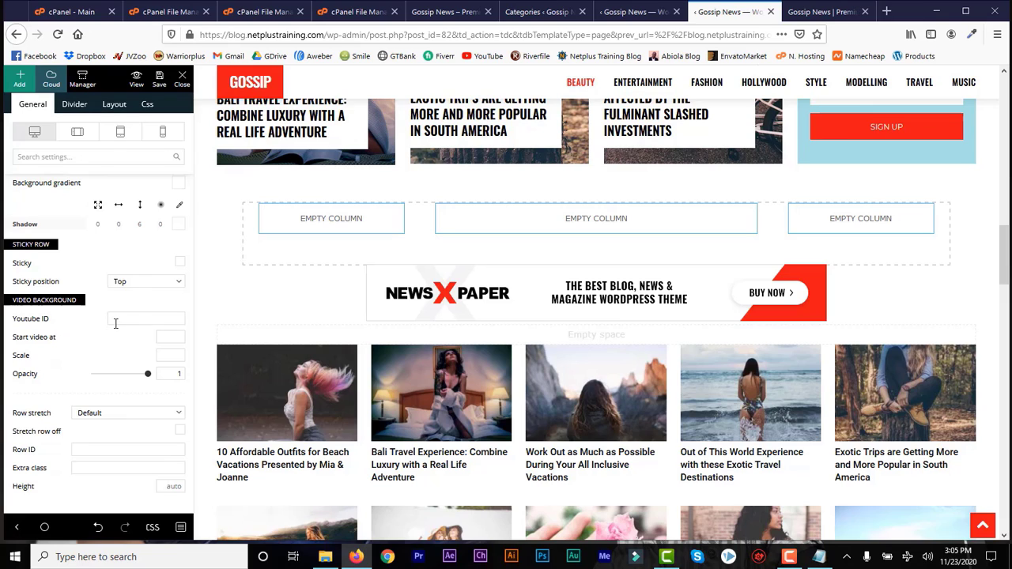
left_click(178, 418)
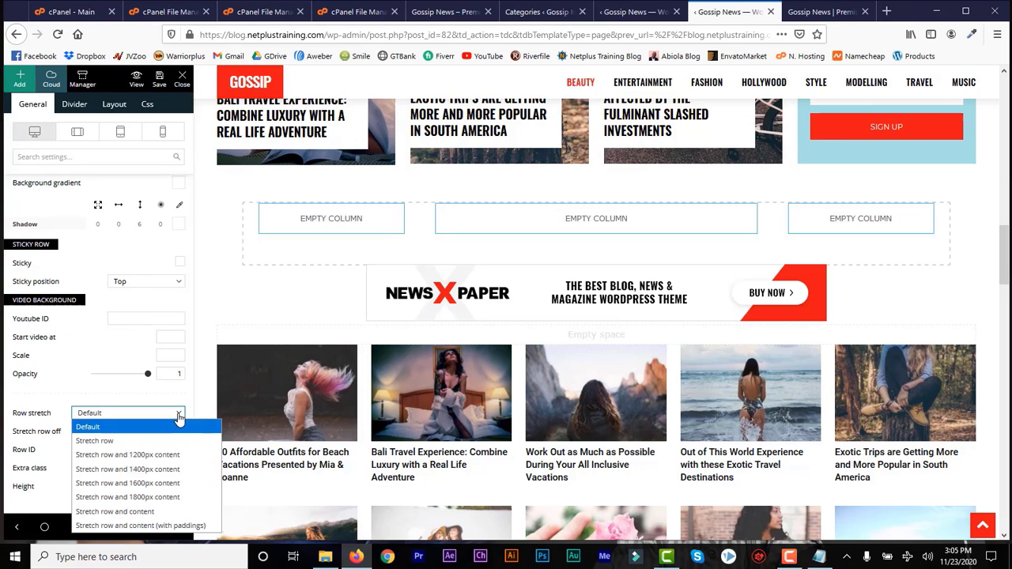
left_click(118, 441)
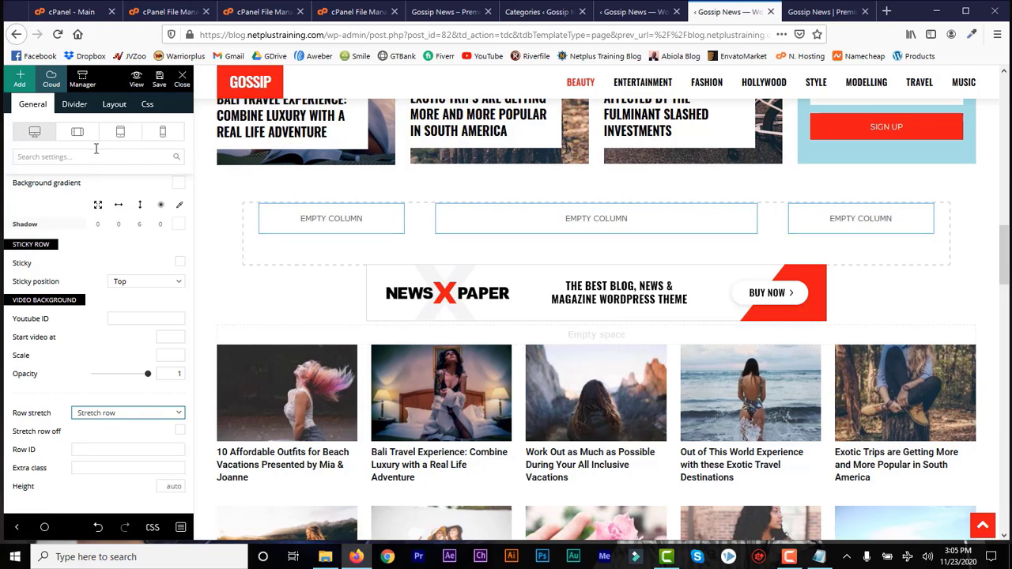
Step: Try the bottom divider types on the new row and apply the V-shaped one
left_click(75, 110)
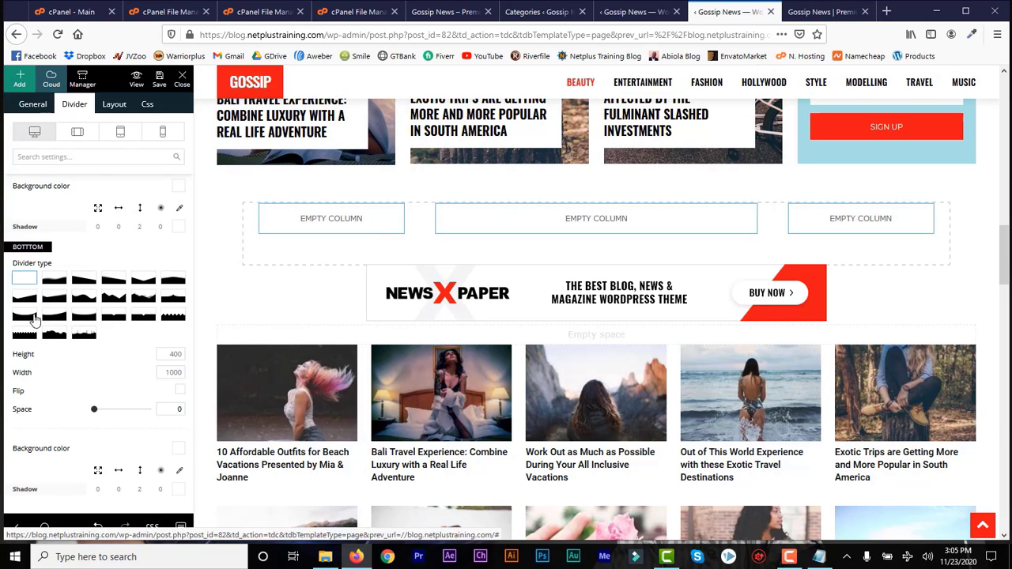
left_click(54, 283)
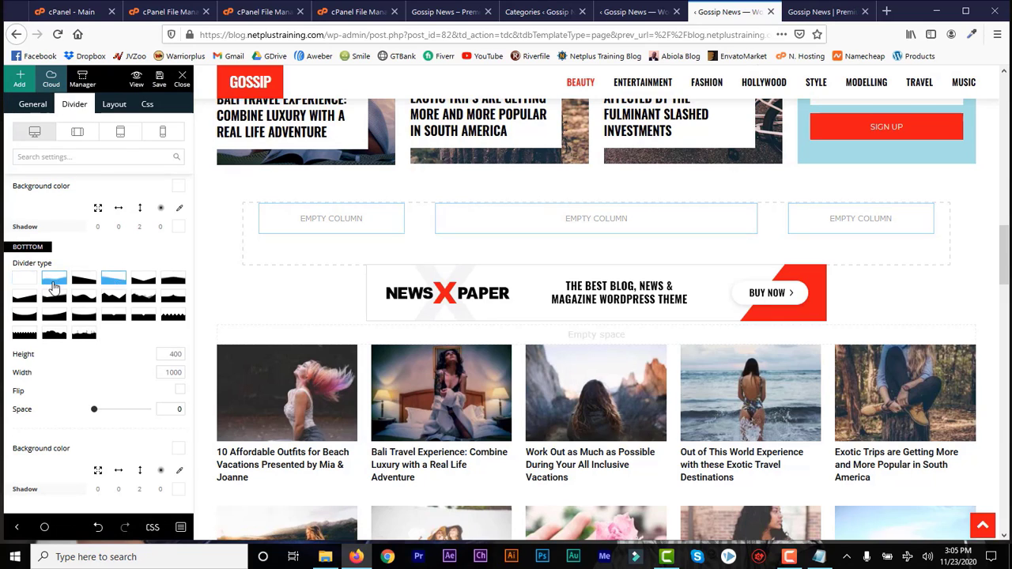
left_click(22, 282)
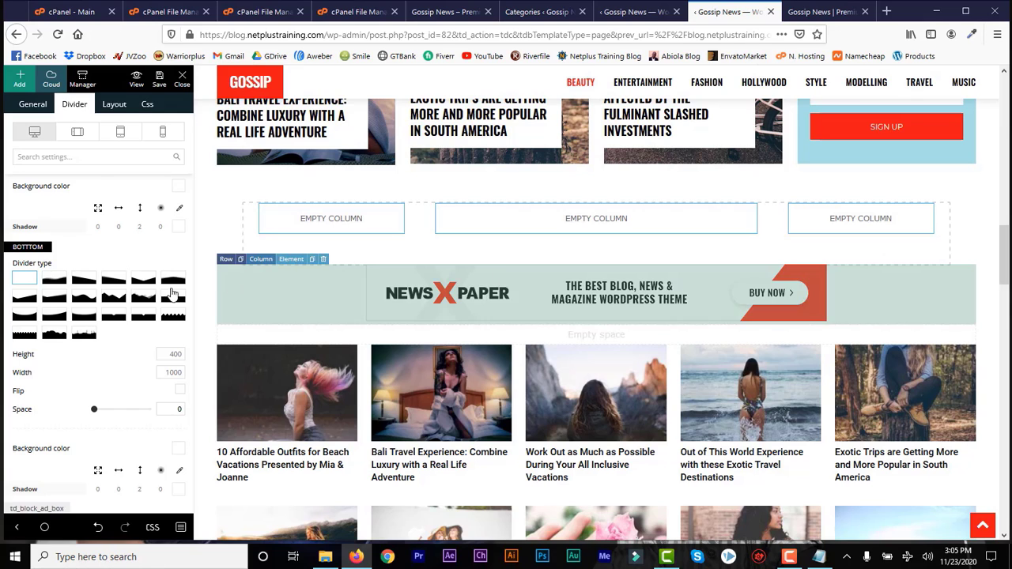
left_click(144, 287)
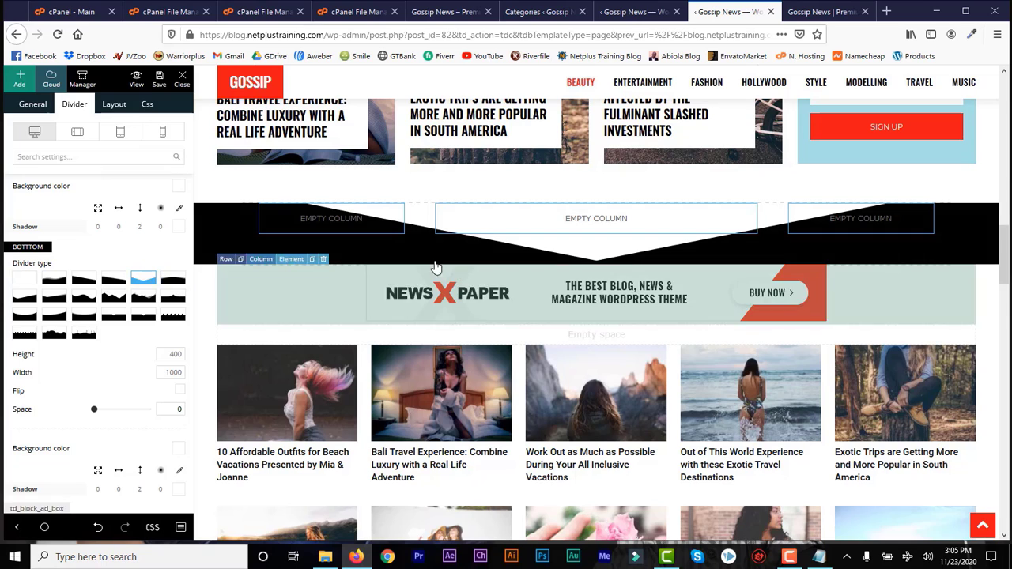
Step: Reselect the new three-column row and review its divider and layout settings
left_click_drag(1009, 262, 1009, 259)
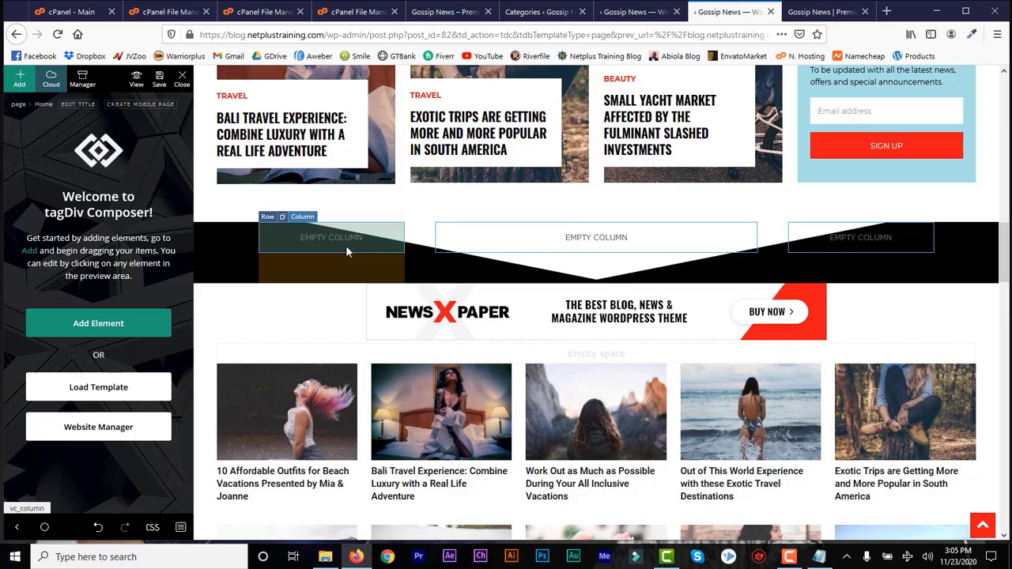
left_click(267, 216)
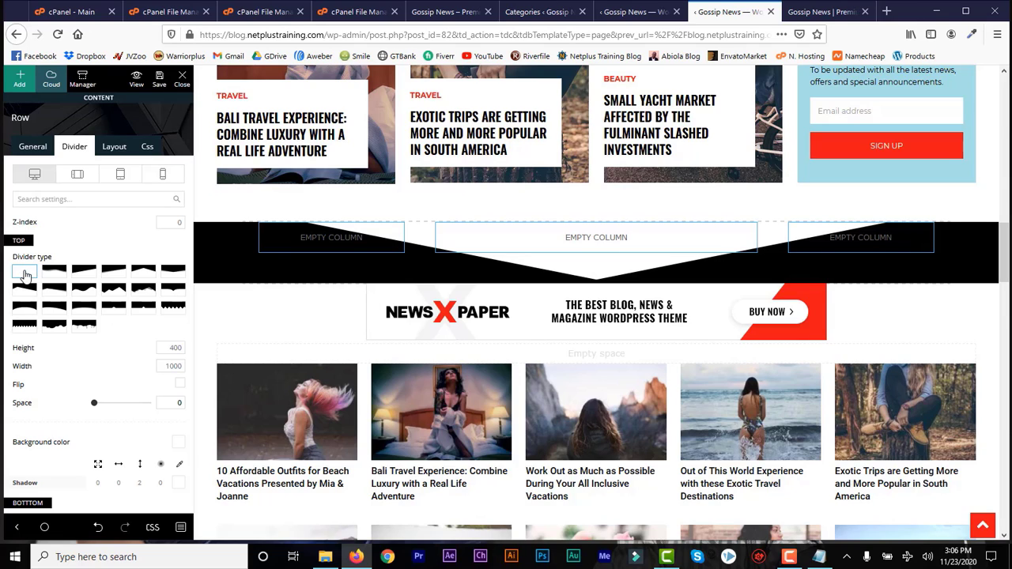
left_click(270, 220)
left_click(115, 149)
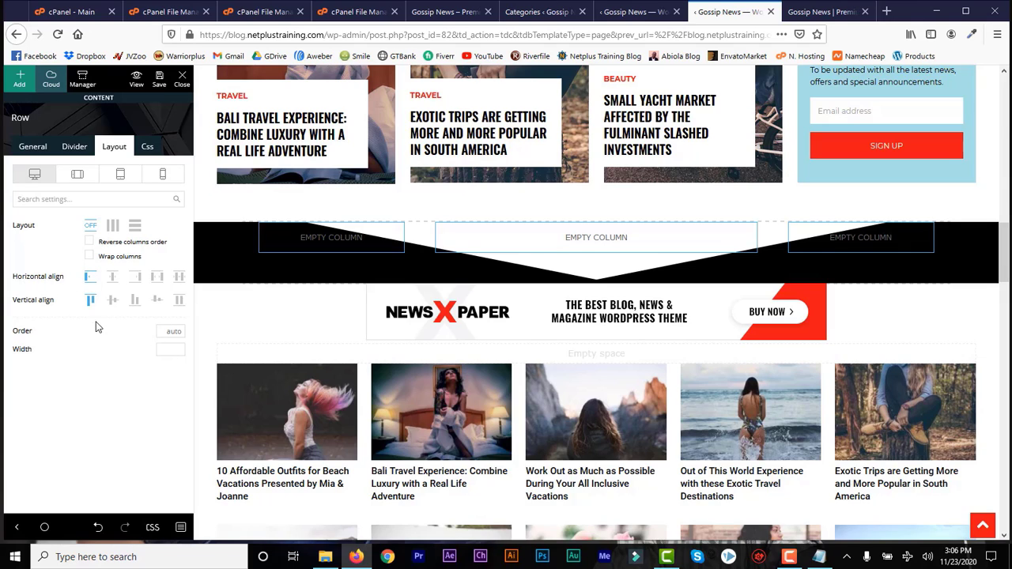
Step: Try left and right margins of 20 on the new three-column row, and clear both values
left_click(147, 148)
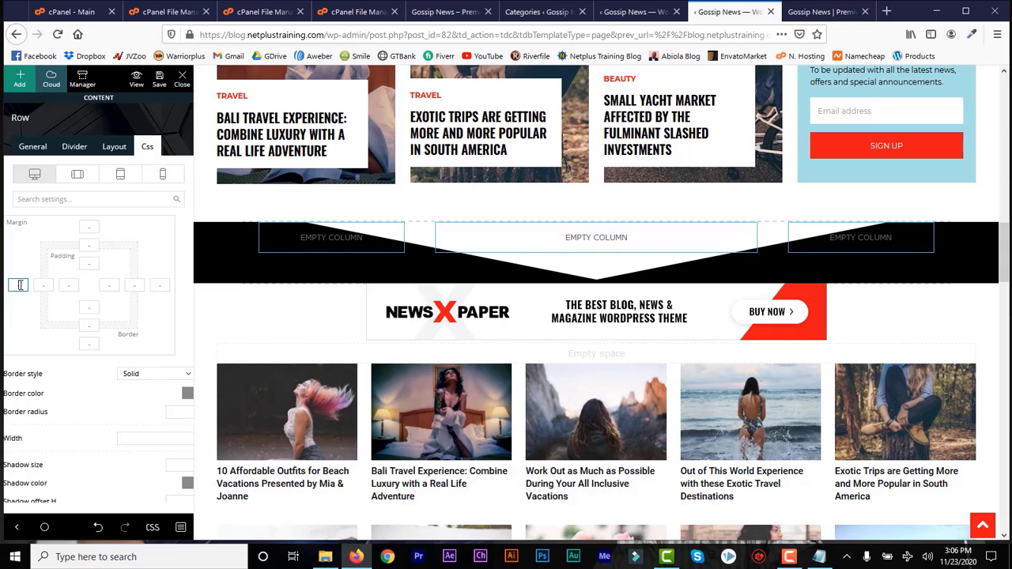
left_click(158, 285)
type("20")
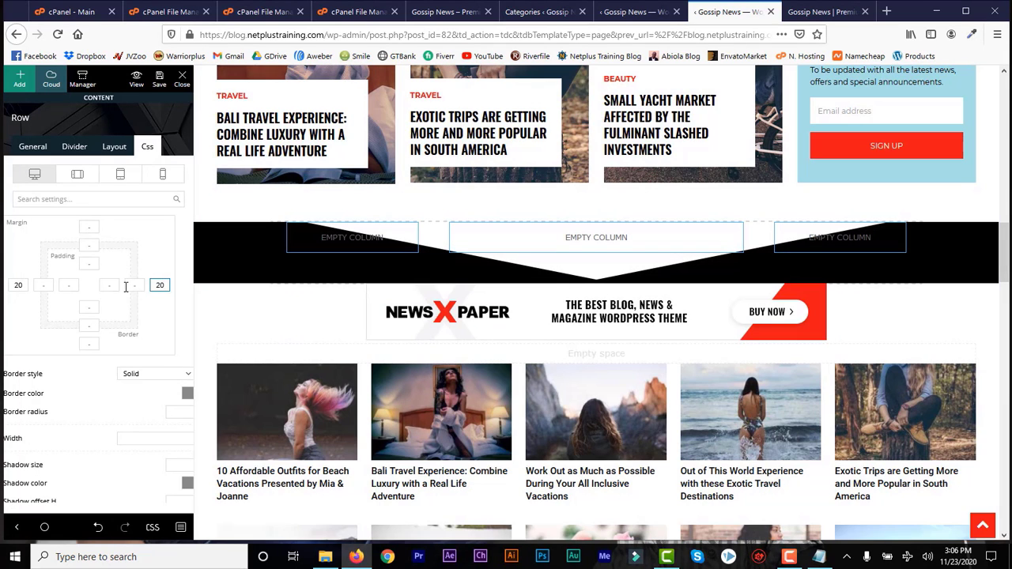
left_click(125, 286)
left_click(111, 287)
double_click(161, 286)
key("BackSpace")
left_click(23, 285)
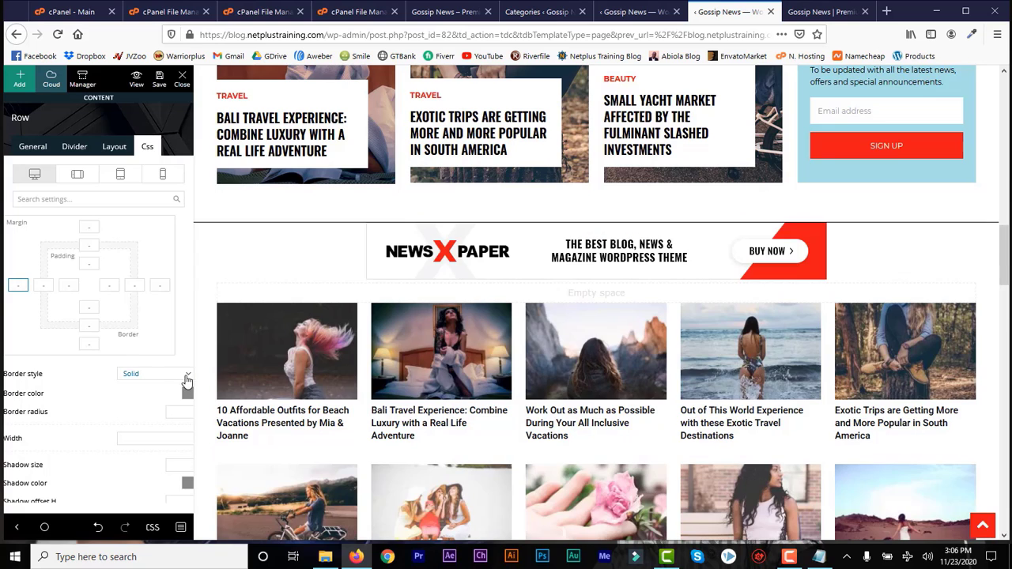
Step: Try the Dotted and Dashed border styles on the new three-column row, and restore Solid
left_click(186, 378)
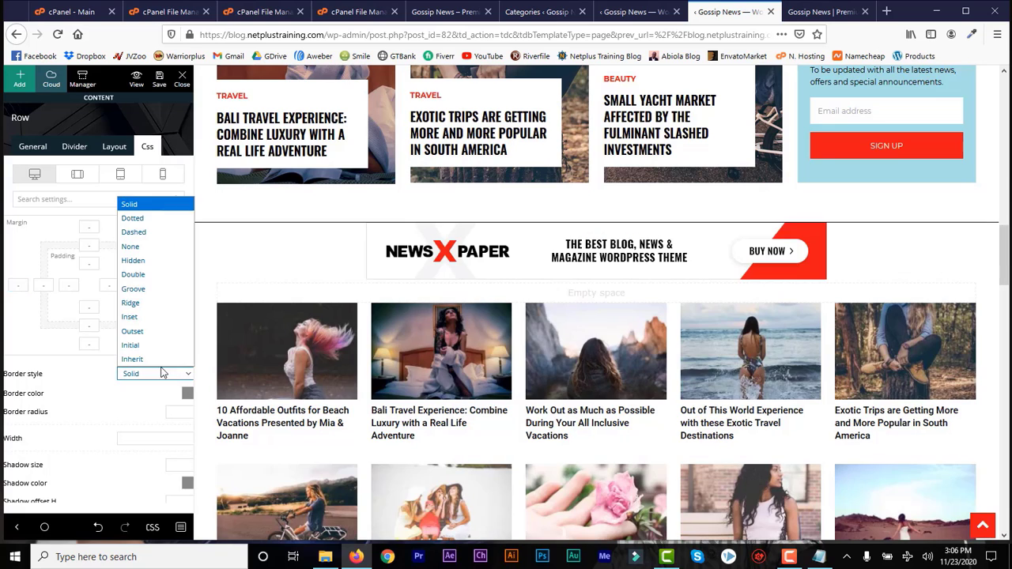
left_click(133, 218)
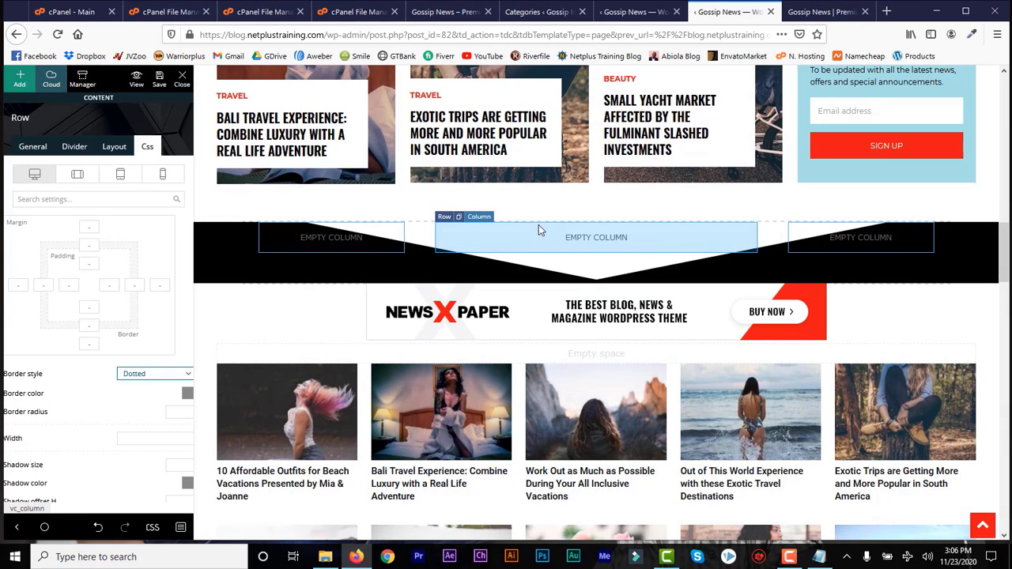
left_click(180, 376)
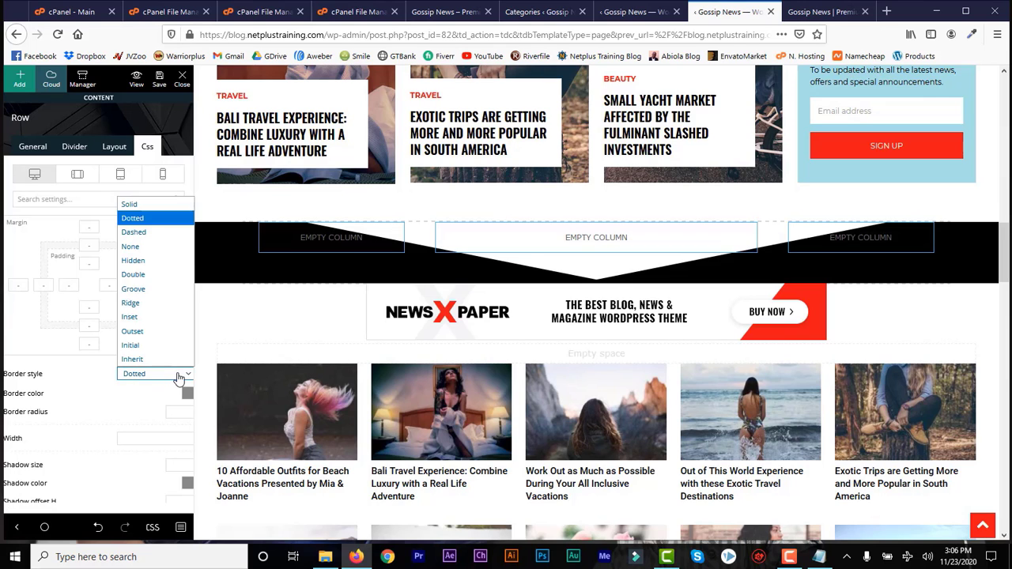
left_click(144, 234)
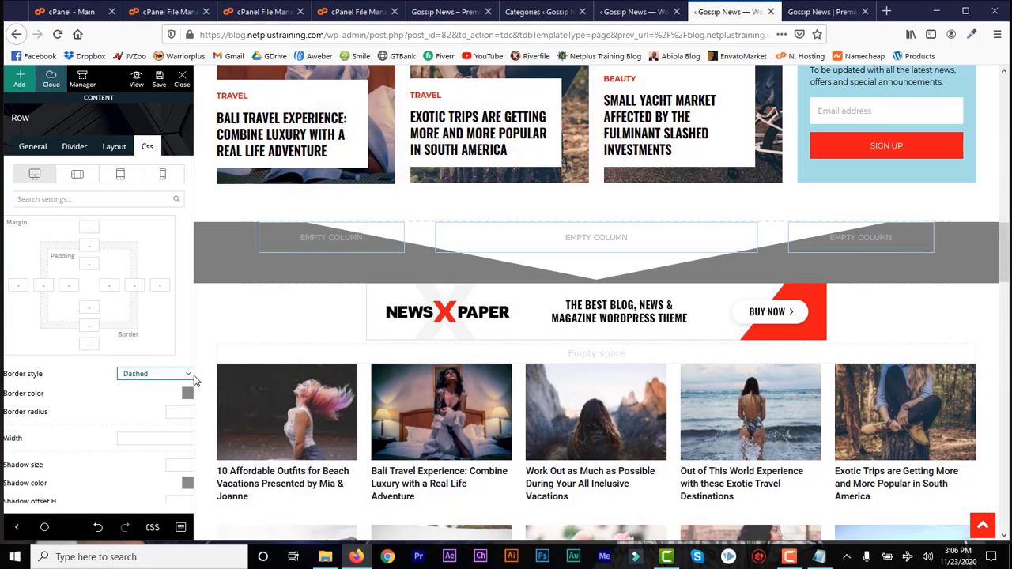
left_click(190, 376)
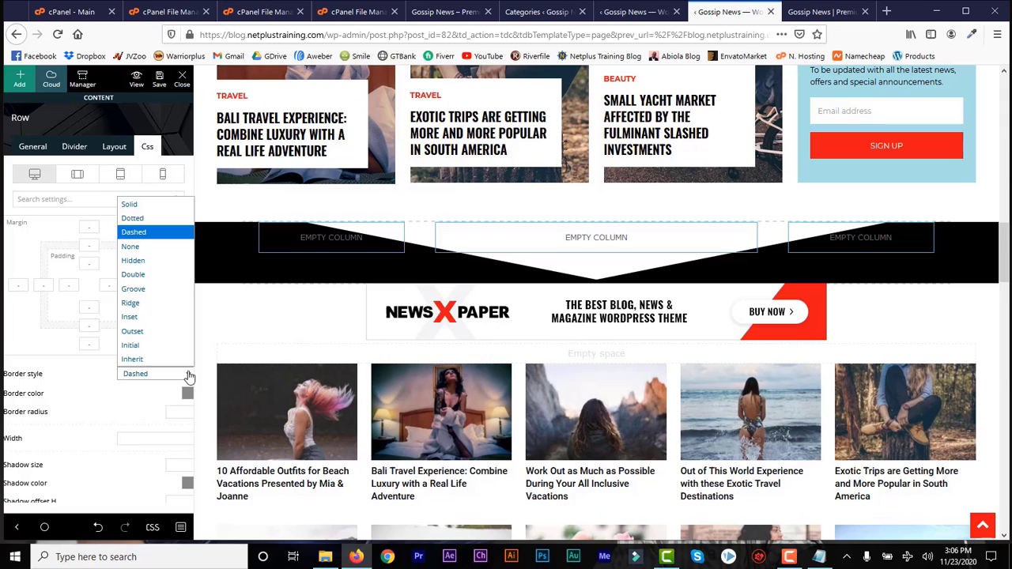
left_click(139, 205)
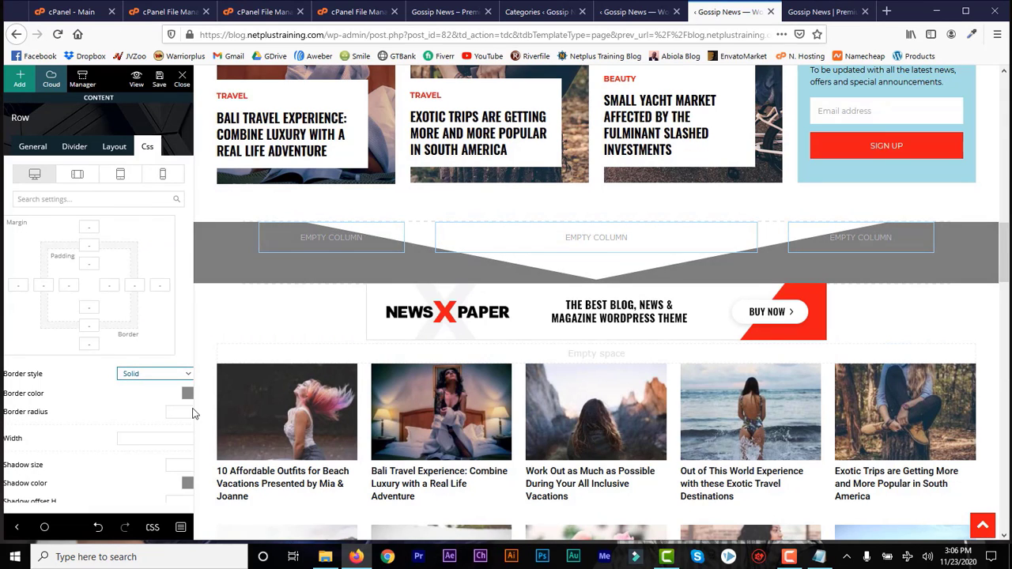
Step: Set the border color of the new three-column row to red #e01a1a
left_click(186, 395)
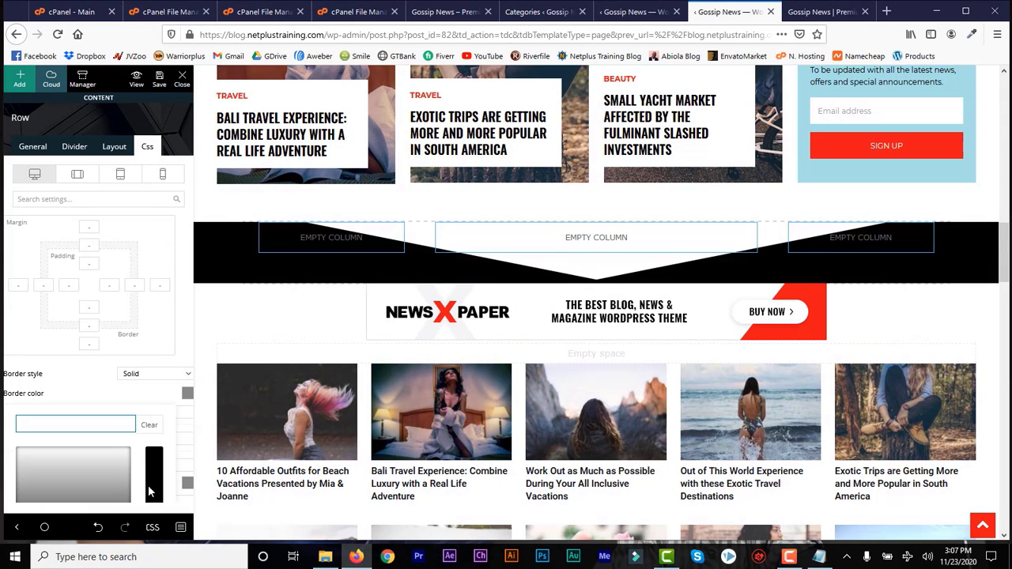
left_click(153, 468)
left_click_drag(55, 412, 16, 384)
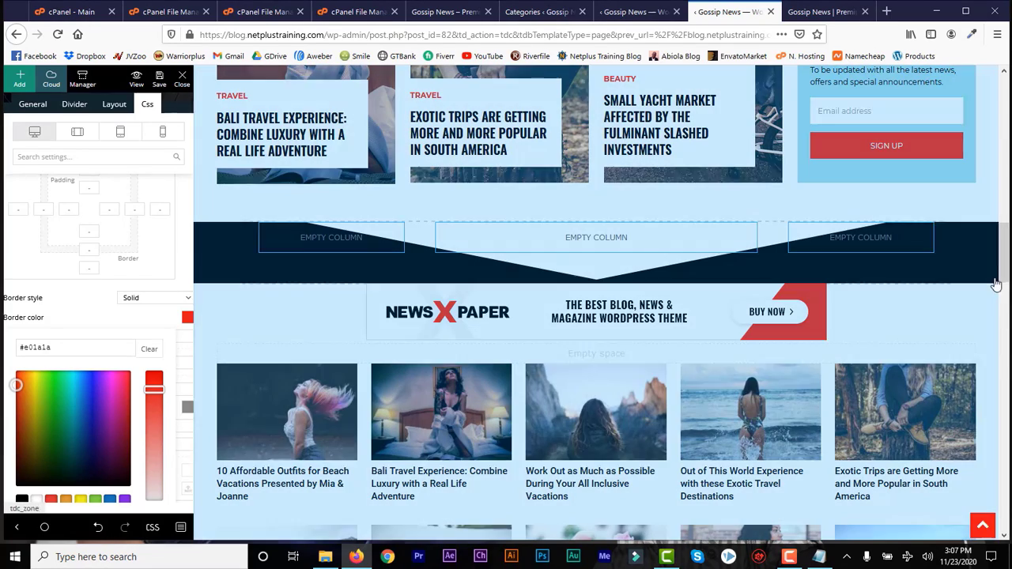
Step: Try several uneven column layouts on the Beauty, Entertainment and Modelling row, and set it back to three equal columns
left_click_drag(1004, 270, 1010, 353)
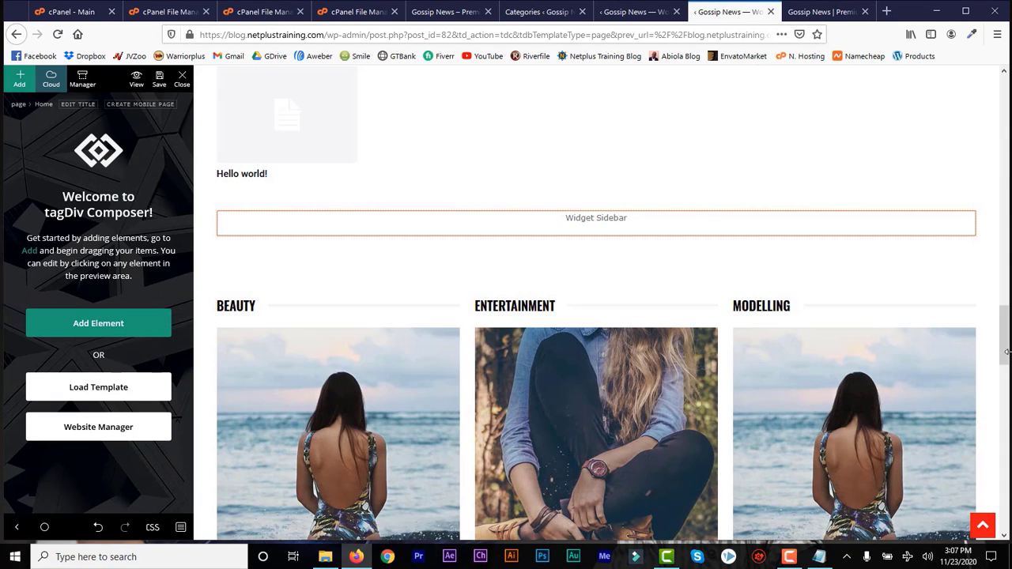
left_click_drag(1005, 349, 1004, 370)
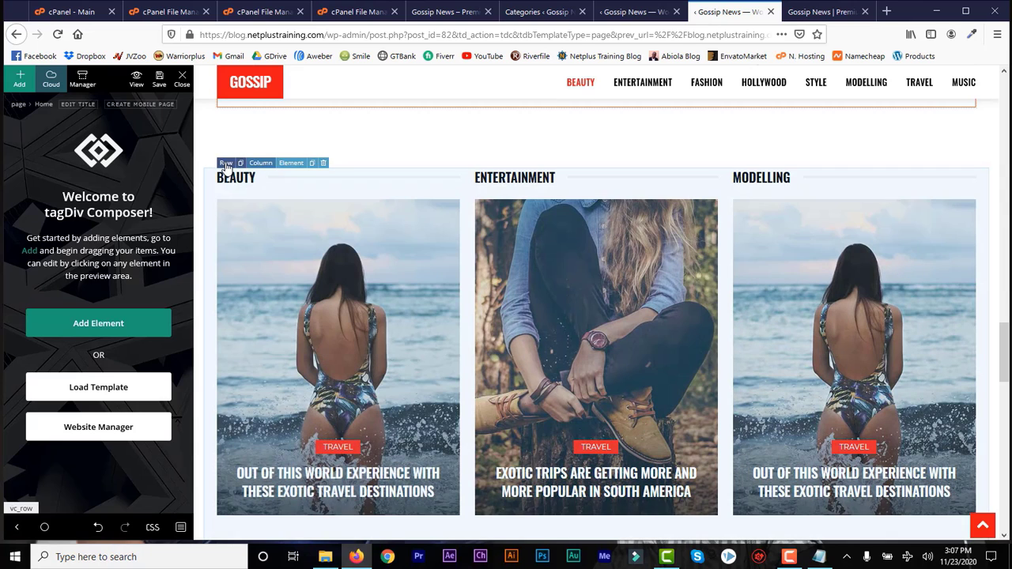
left_click(226, 163)
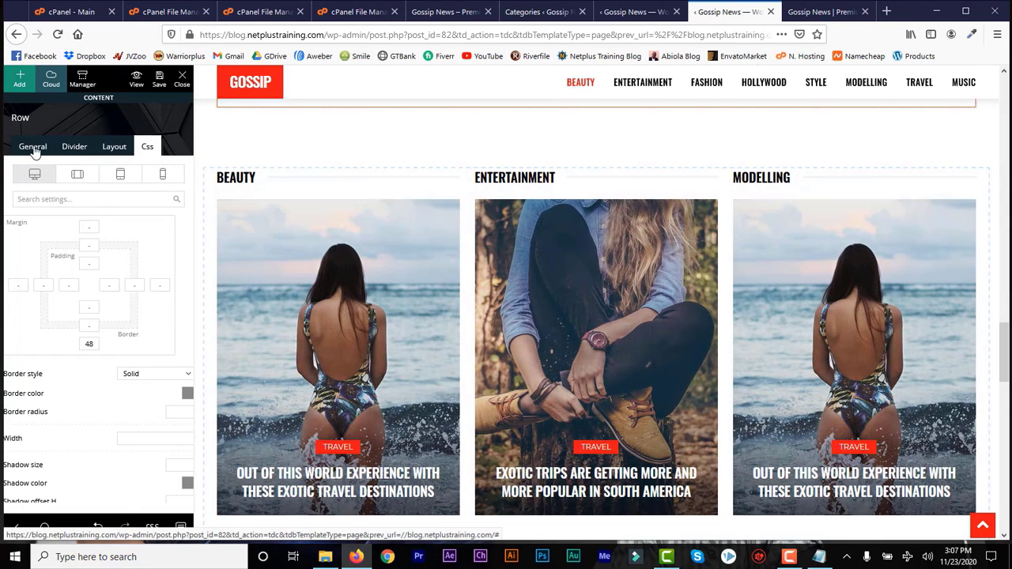
left_click(32, 150)
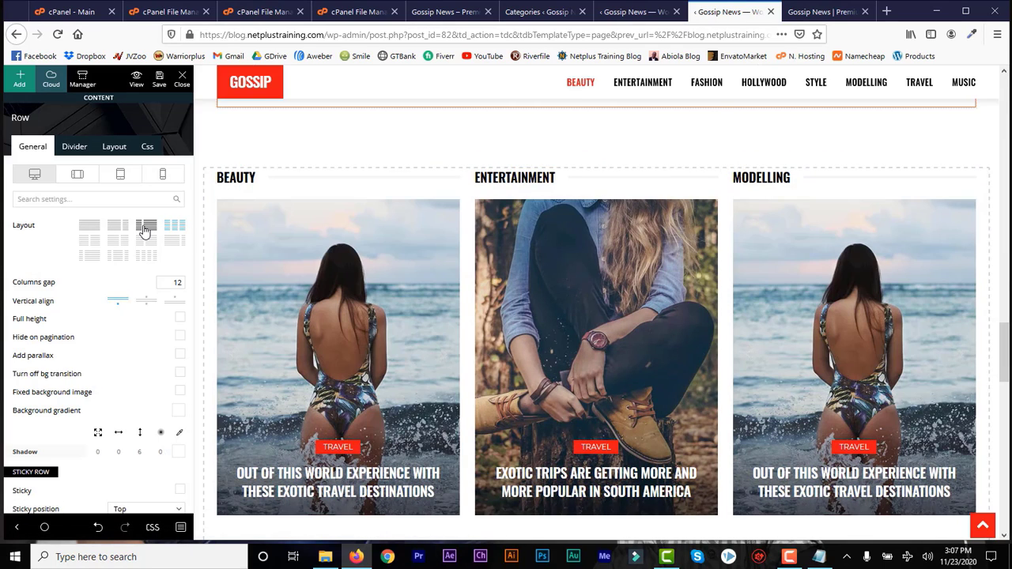
left_click(145, 230)
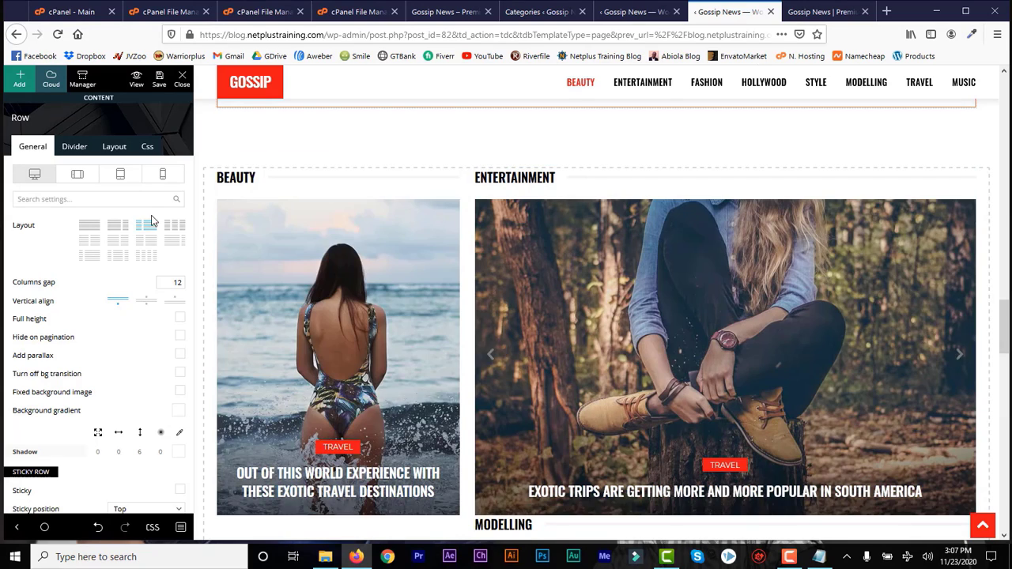
left_click(119, 258)
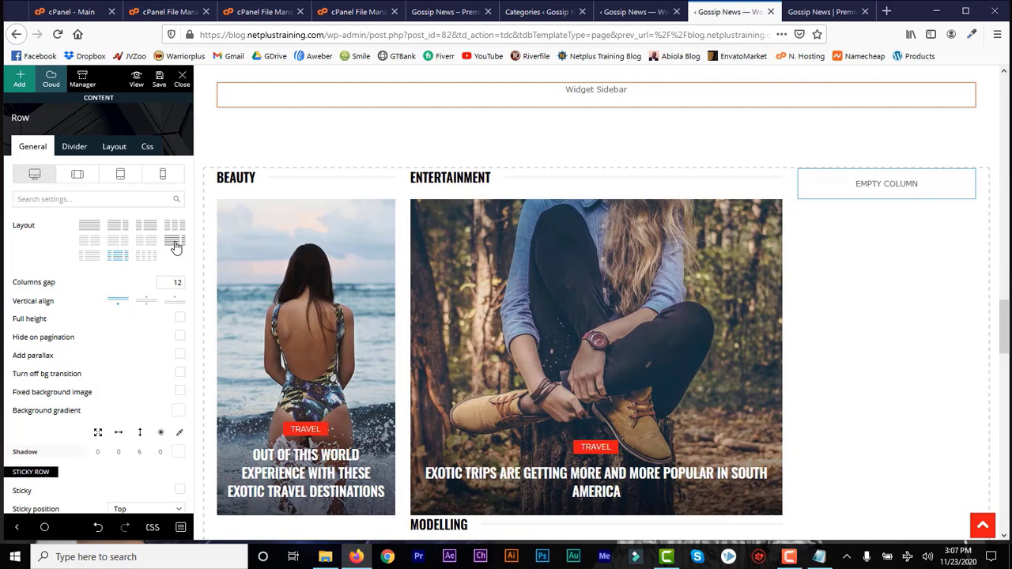
left_click(174, 245)
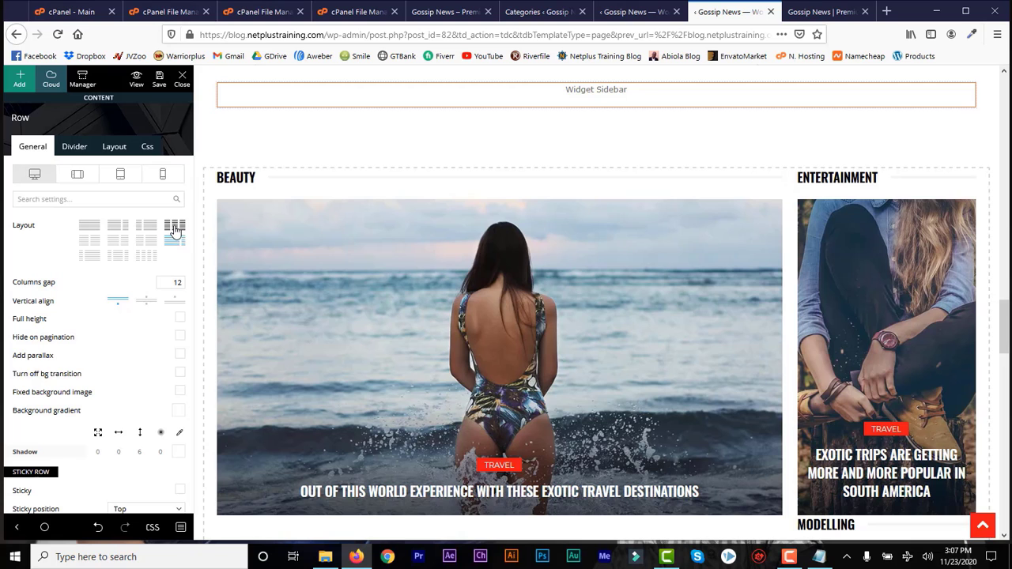
left_click(175, 229)
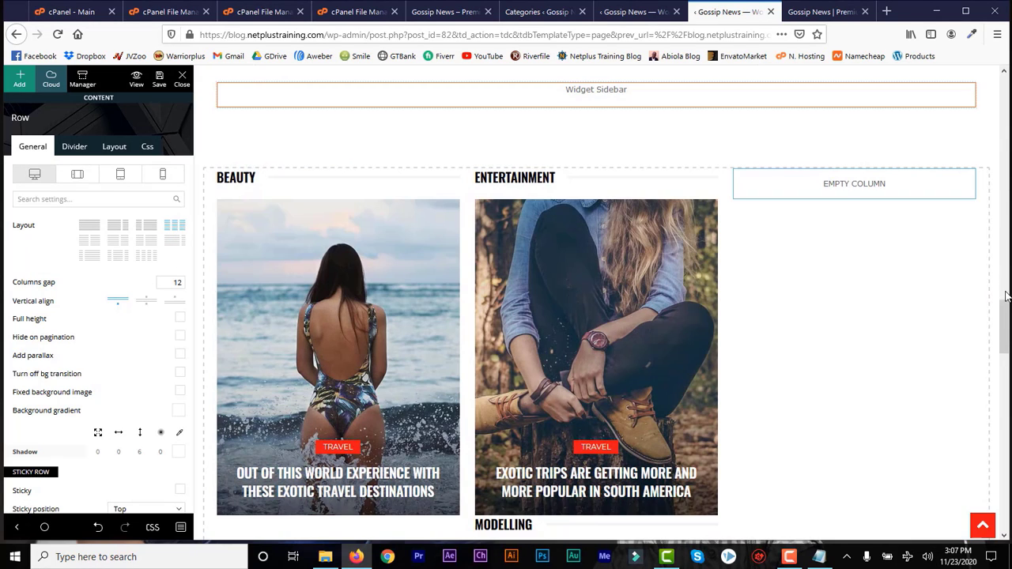
left_click_drag(1009, 305, 1007, 380)
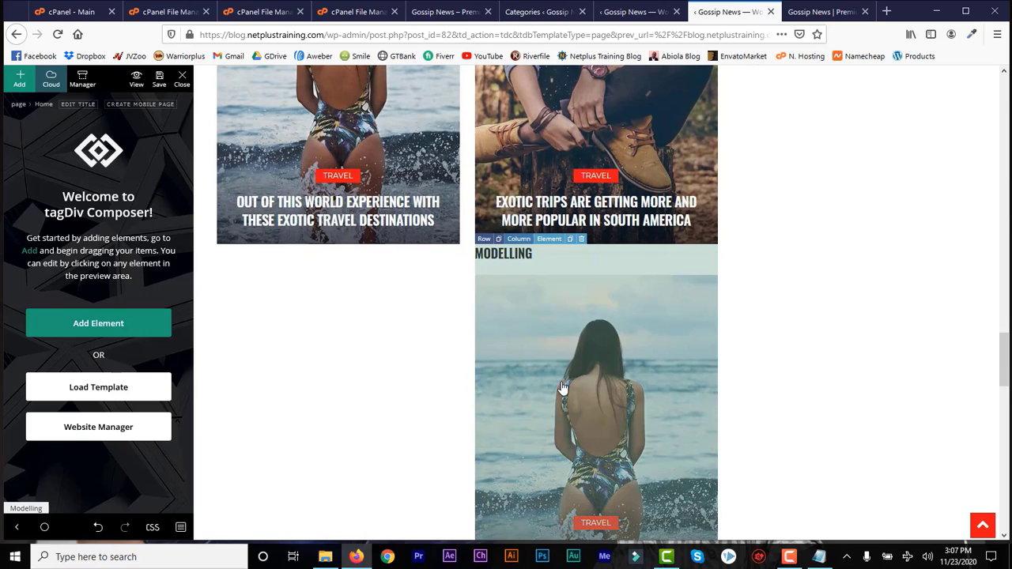
left_click(571, 246)
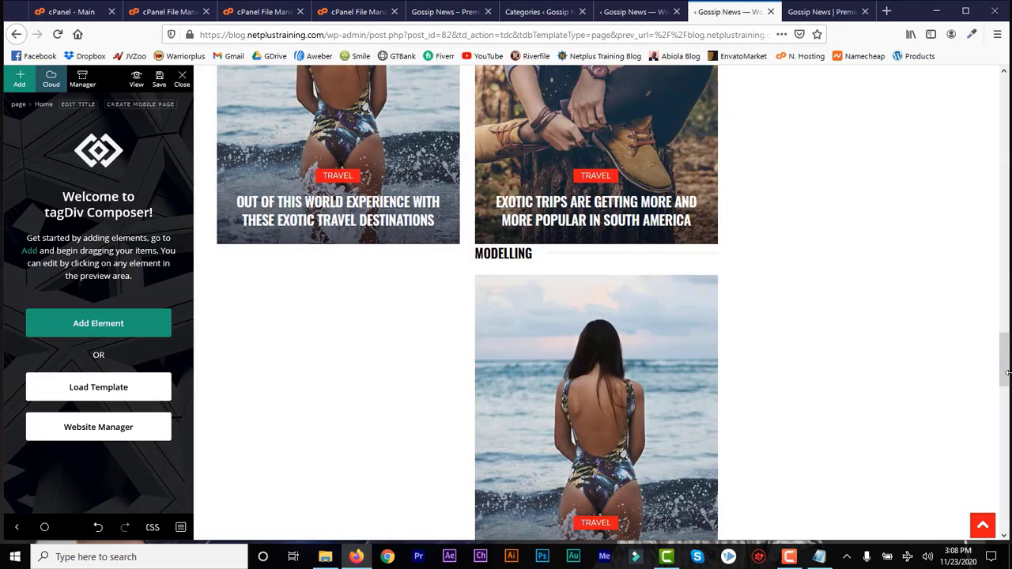
Step: Examine the row, column and Posts Loop settings of the Latest Articles section and the homepage content down to the footer
left_click_drag(1008, 372, 1005, 433)
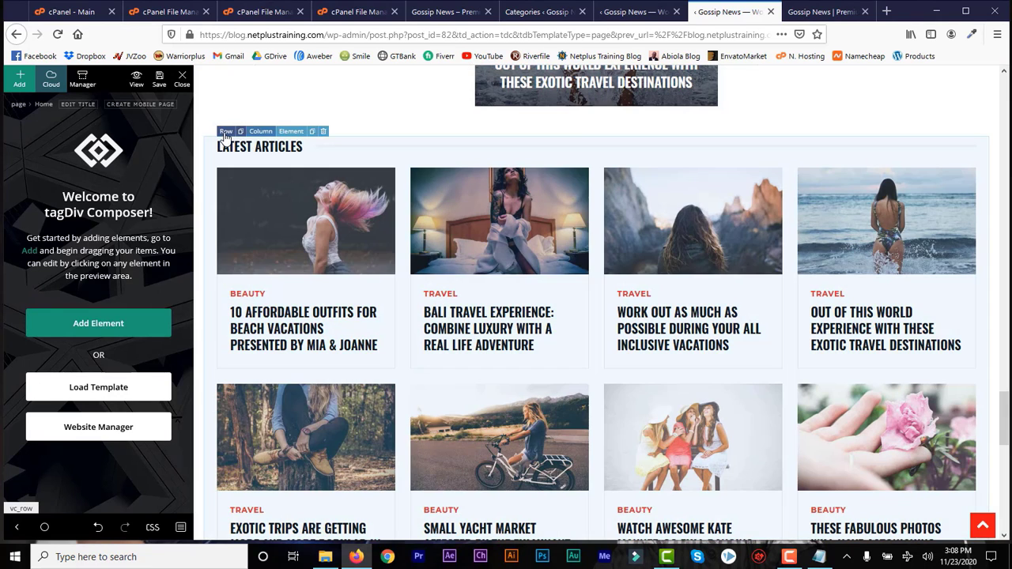
left_click(225, 131)
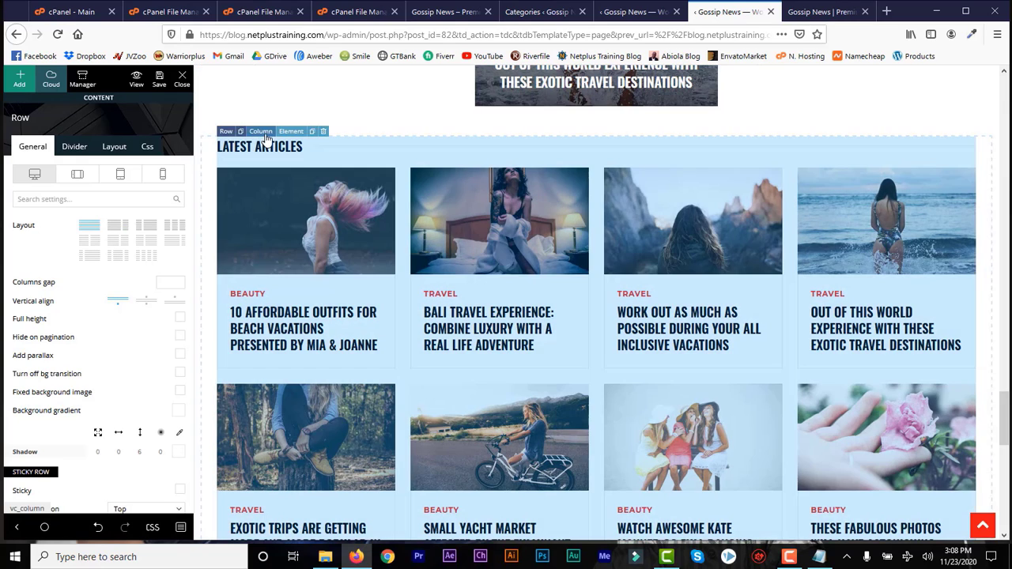
left_click(265, 138)
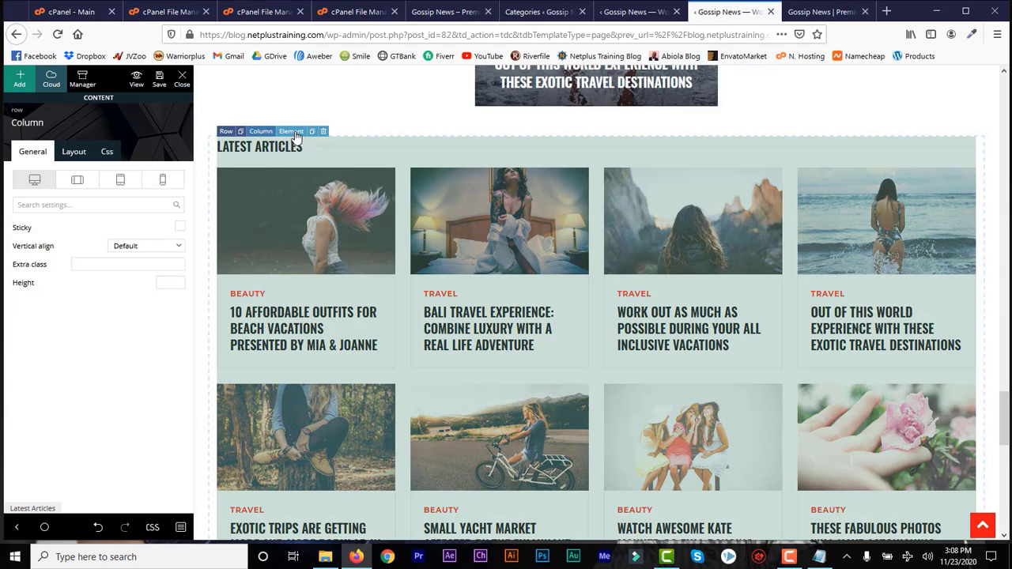
left_click(292, 132)
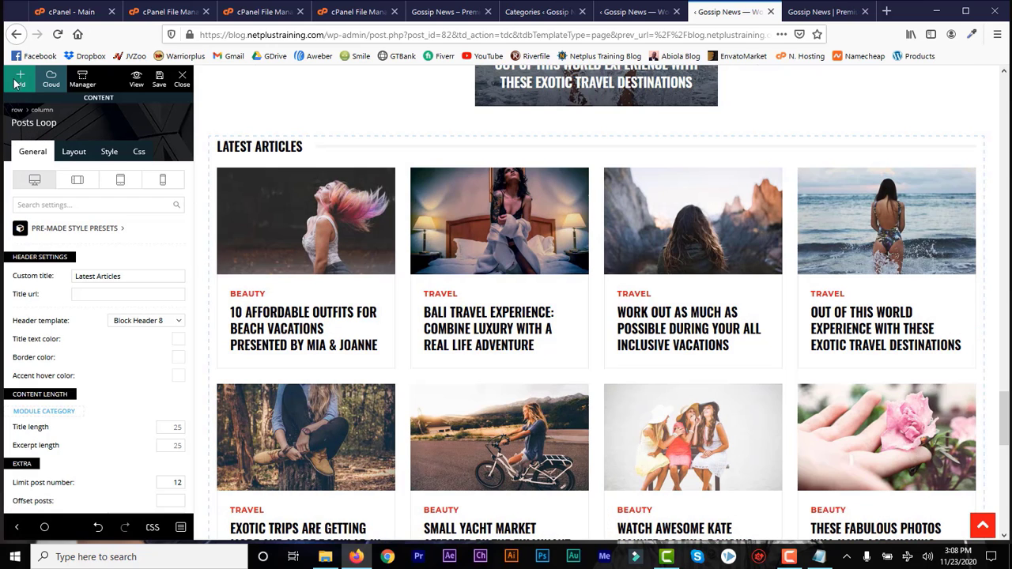
left_click(16, 83)
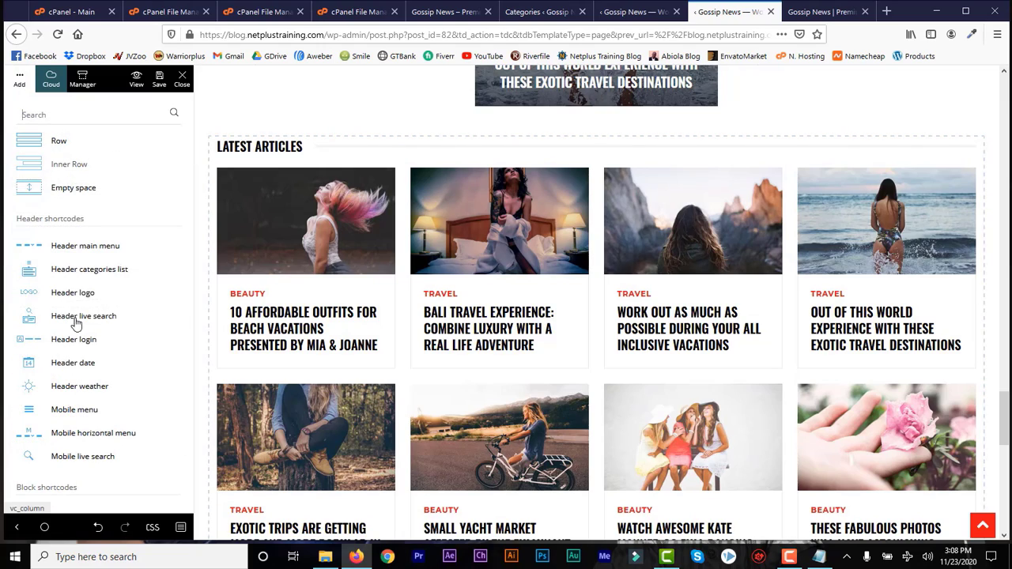
scroll(1002, 461, "down", 2)
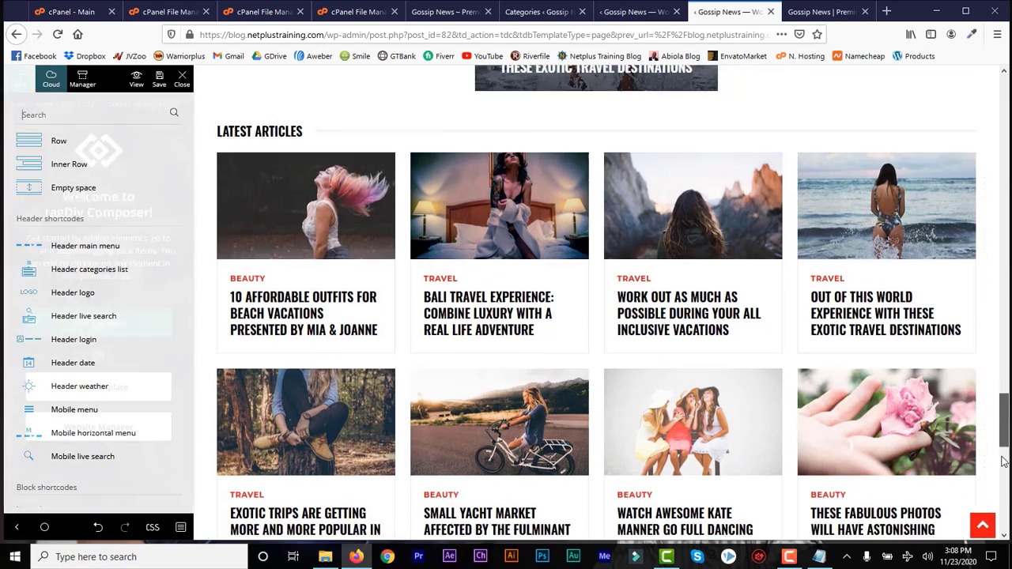
scroll(1002, 461, "down", 5)
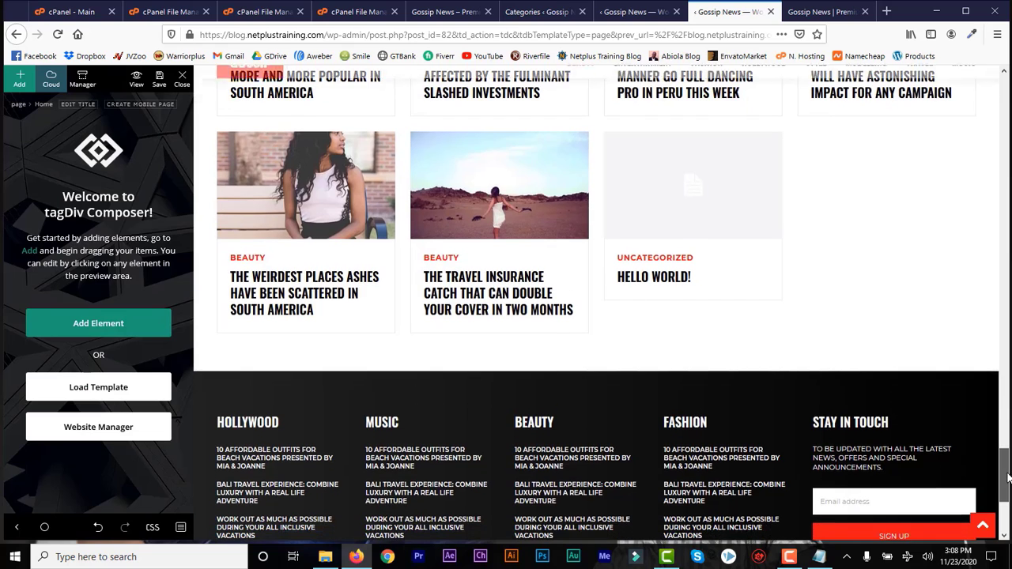
scroll(1002, 474, "down", 3)
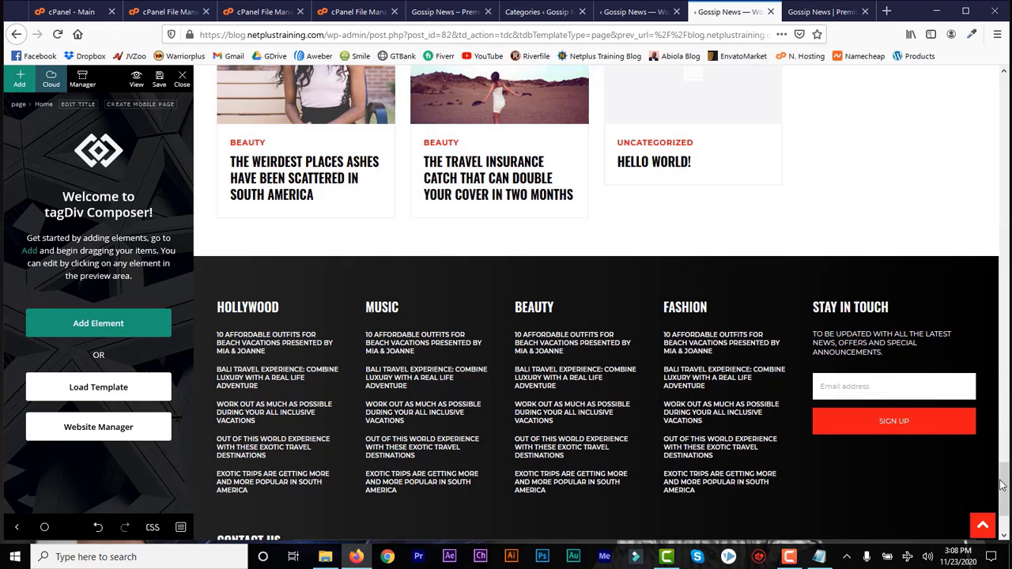
Step: Insert an Image box element above the Newspaper ad in the homepage column that holds the Must Read block
left_click_drag(1005, 496, 1008, 162)
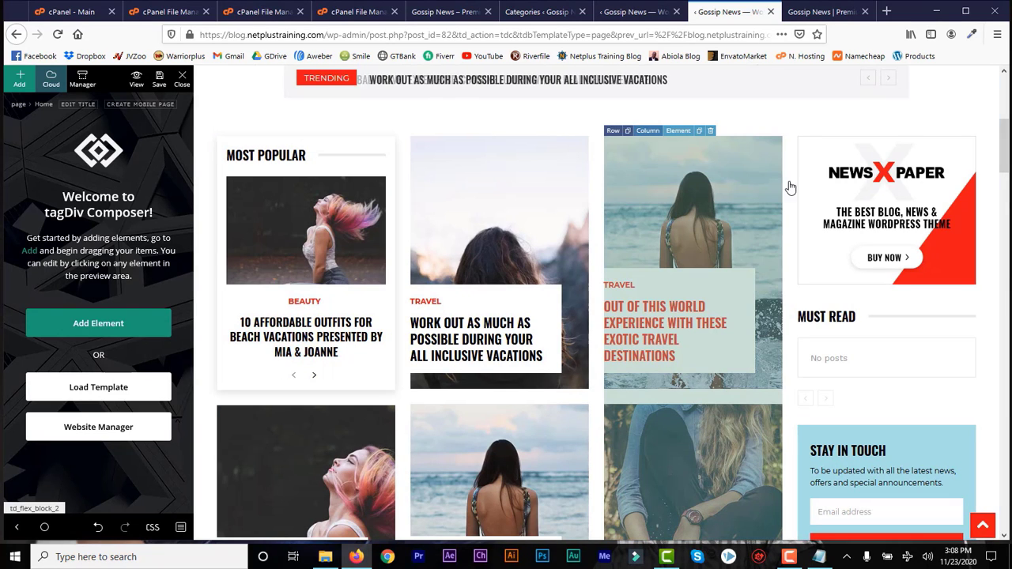
left_click(887, 216)
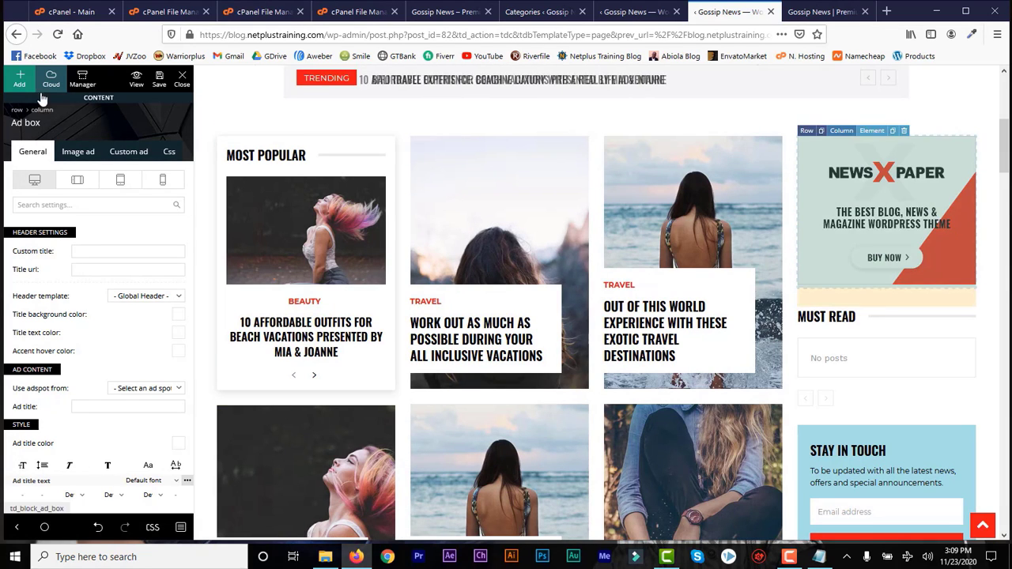
left_click(20, 79)
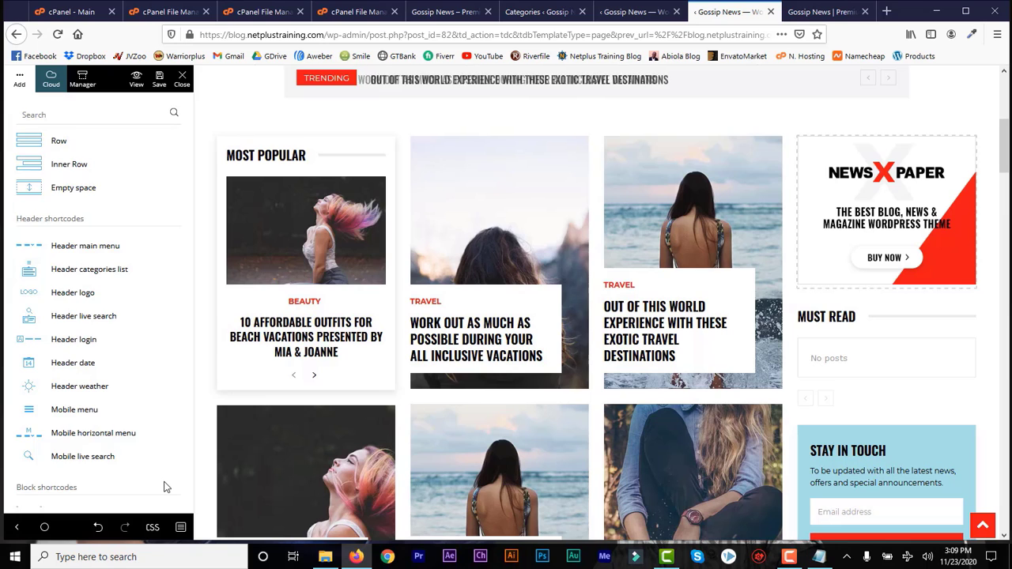
scroll(166, 486, "down", 5)
scroll(166, 487, "down", 5)
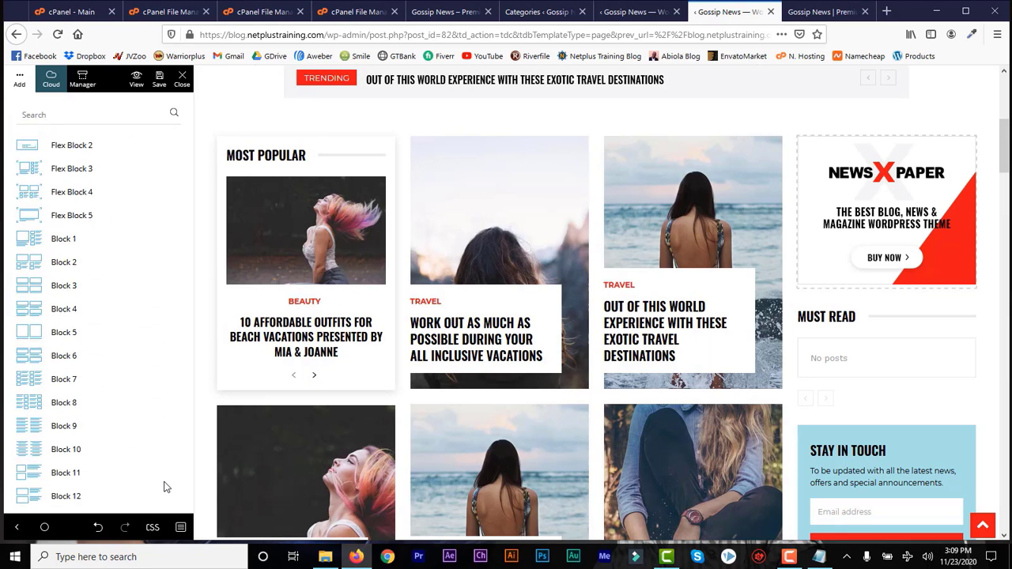
scroll(166, 487, "down", 5)
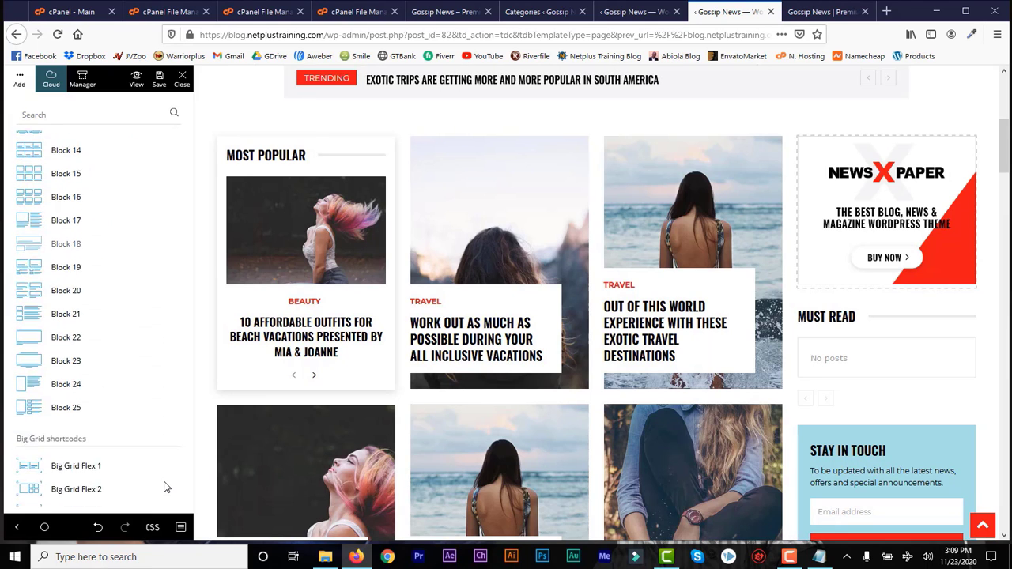
scroll(166, 486, "down", 5)
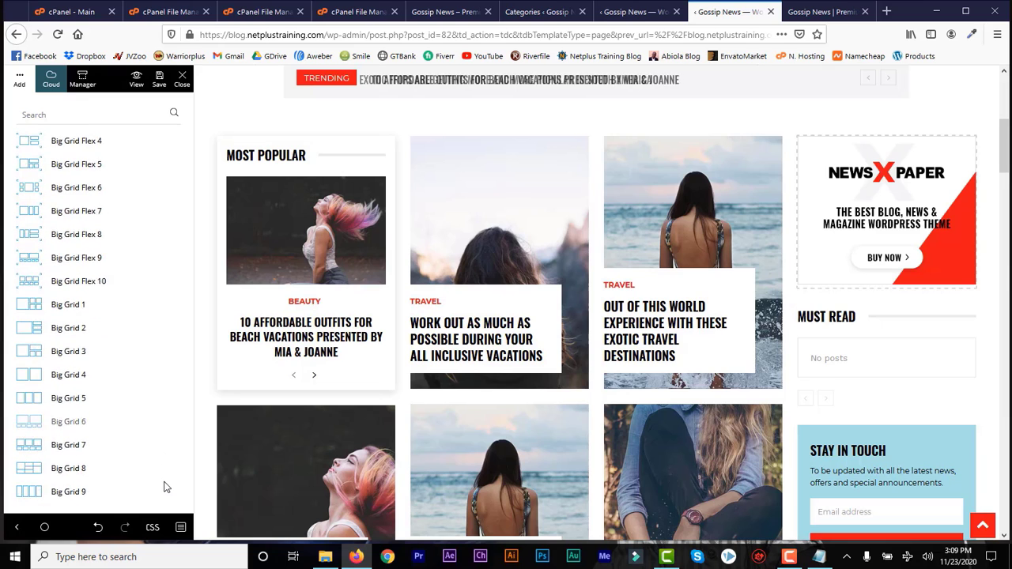
scroll(166, 487, "down", 5)
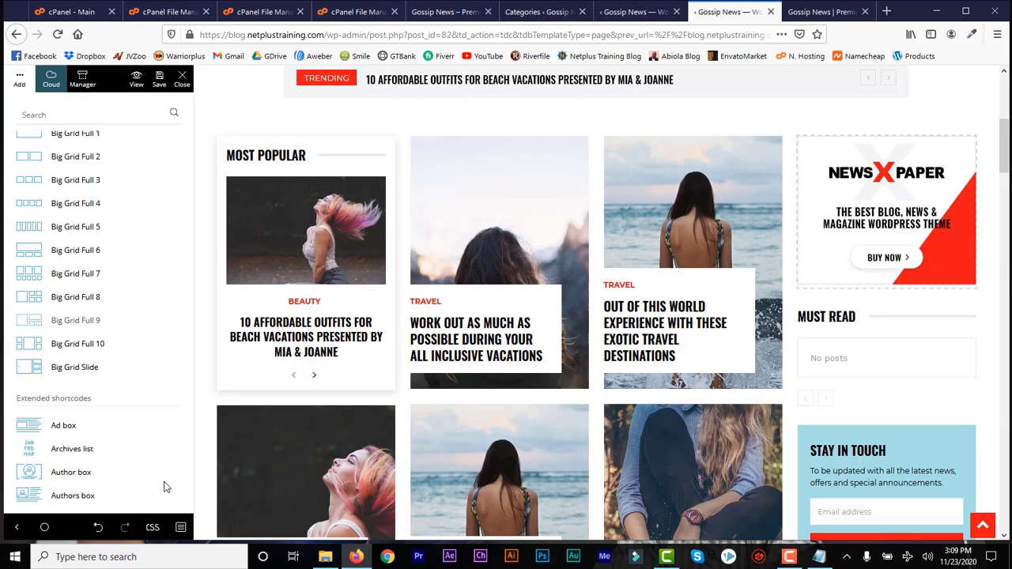
scroll(166, 487, "down", 2)
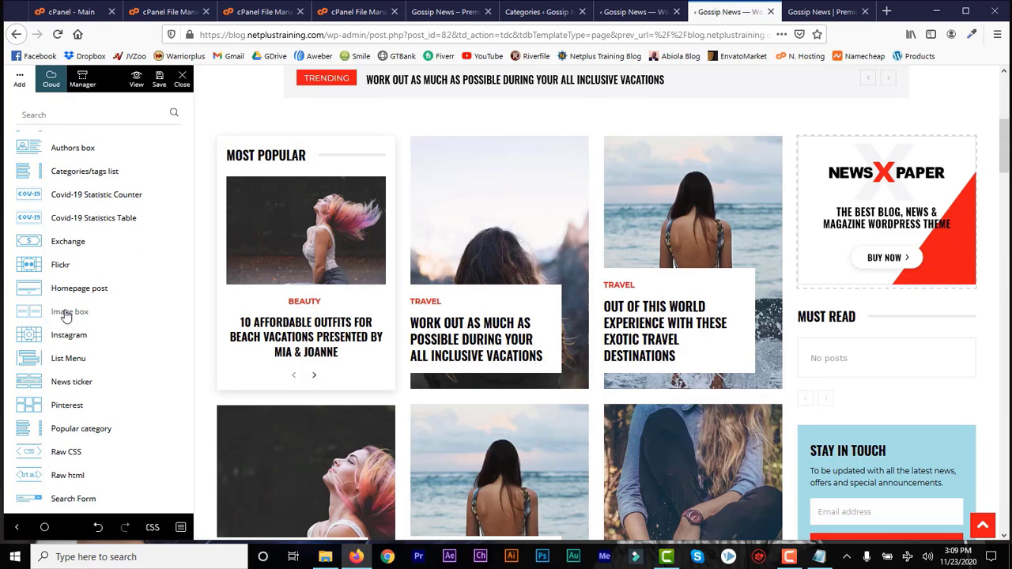
left_click_drag(66, 314, 878, 171)
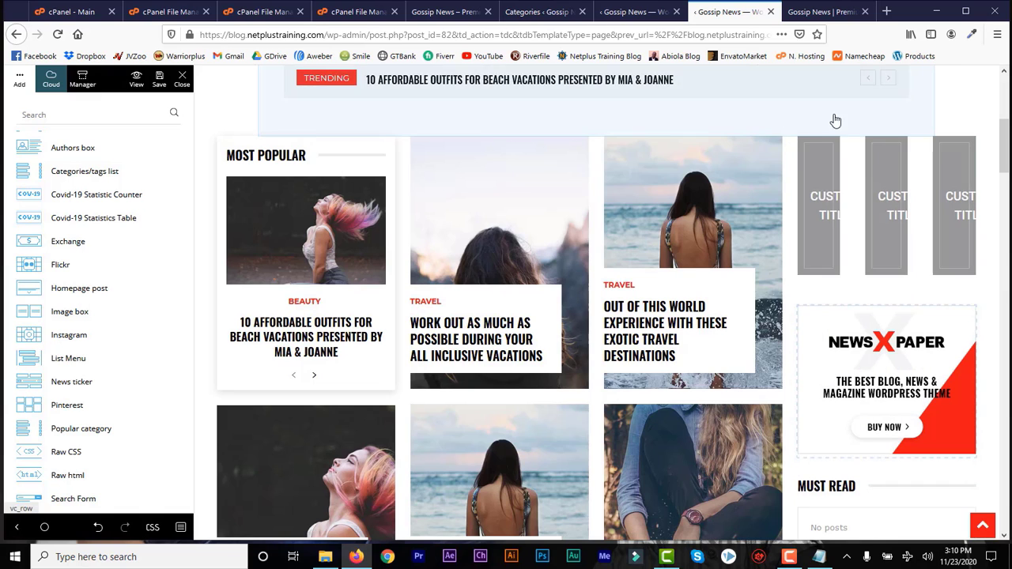
Step: Examine the Image box settings and the embedded MailChimp form code of the Stay in Touch newsletter block
left_click(872, 138)
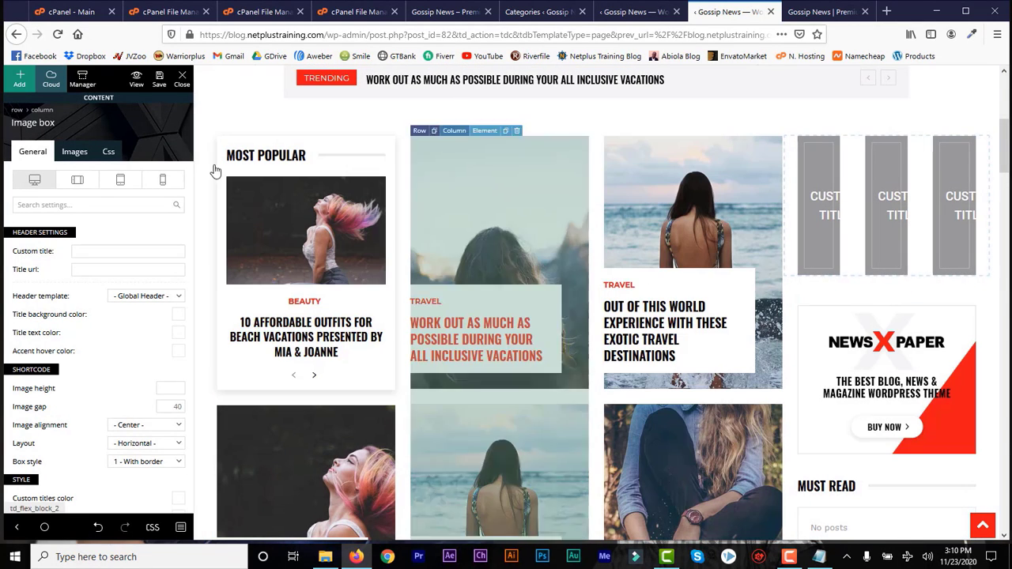
left_click(18, 80)
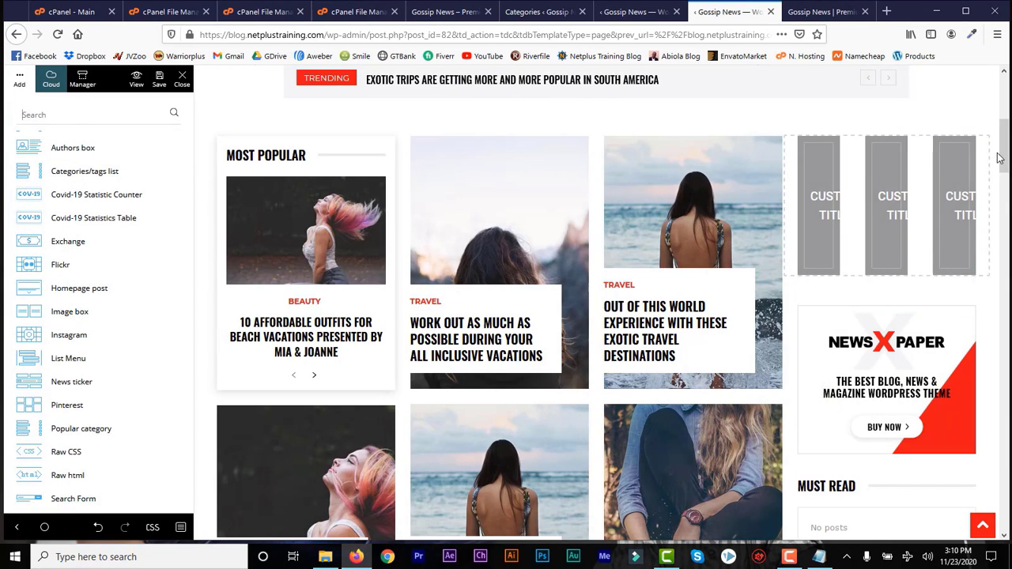
left_click_drag(1006, 150, 1005, 223)
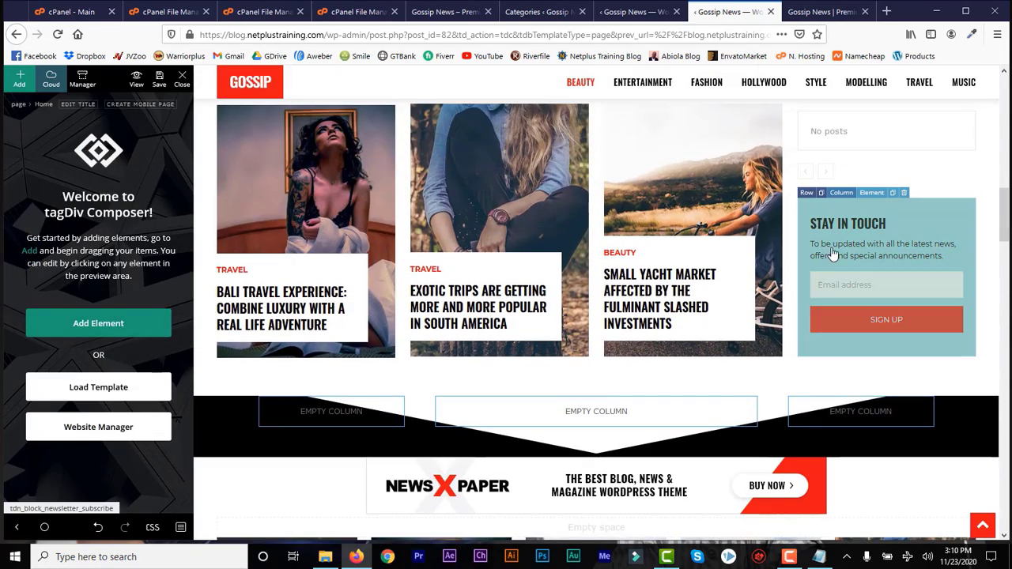
left_click(838, 237)
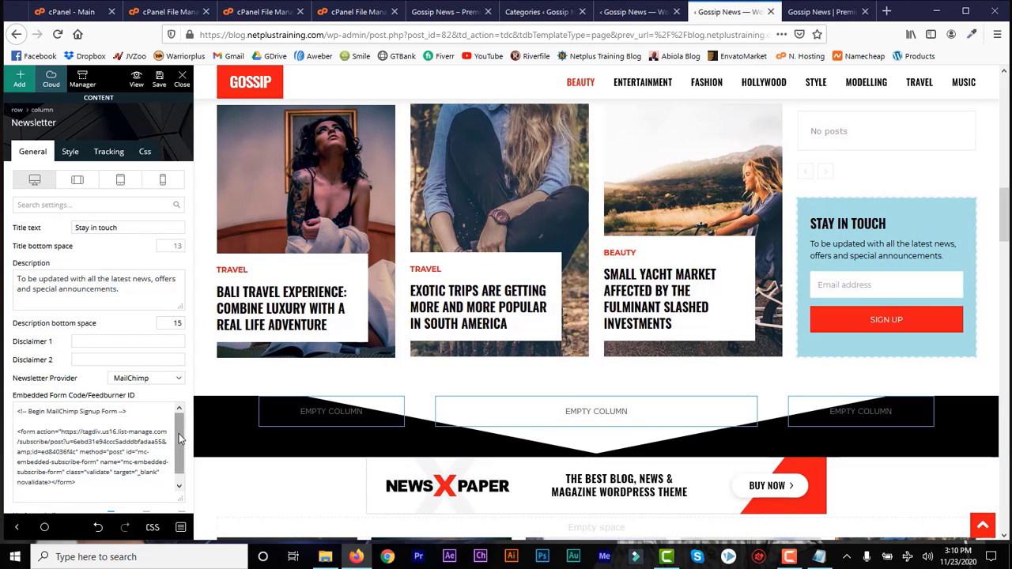
left_click(180, 439)
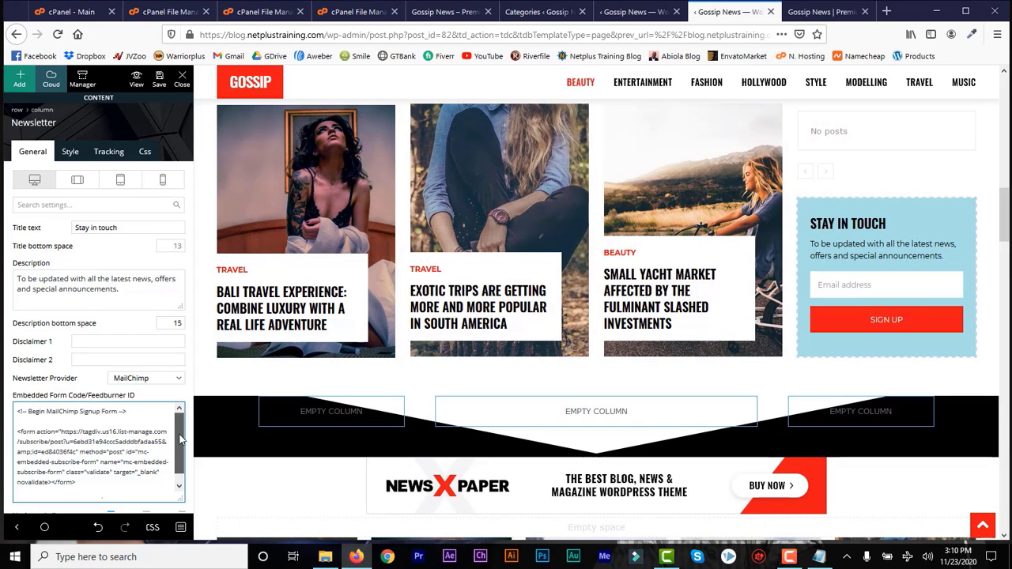
mouse_move(180, 438)
left_mouse_down()
mouse_move(180, 447)
mouse_move(181, 420)
left_mouse_up()
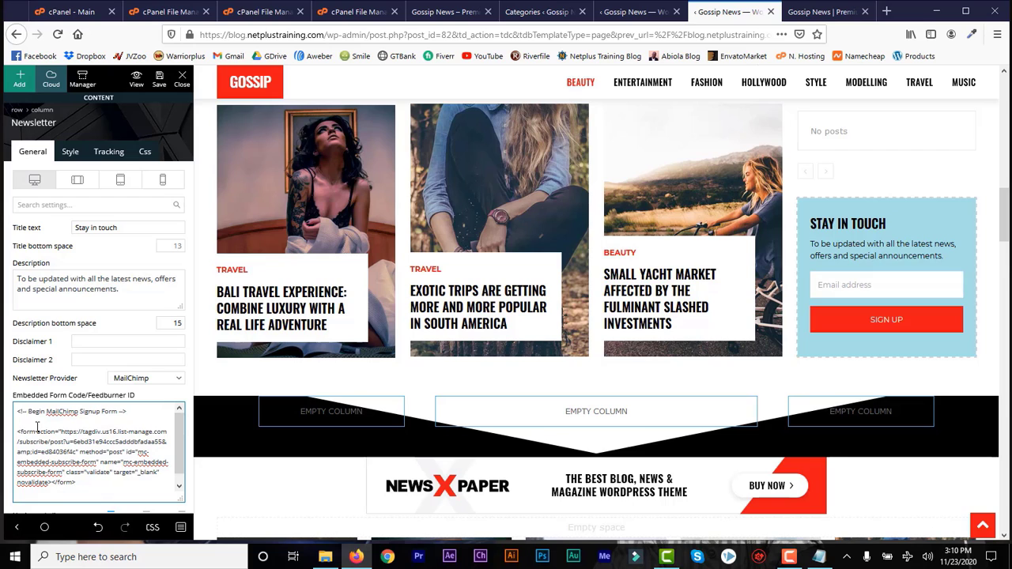
left_click_drag(18, 411, 82, 496)
left_click(79, 483)
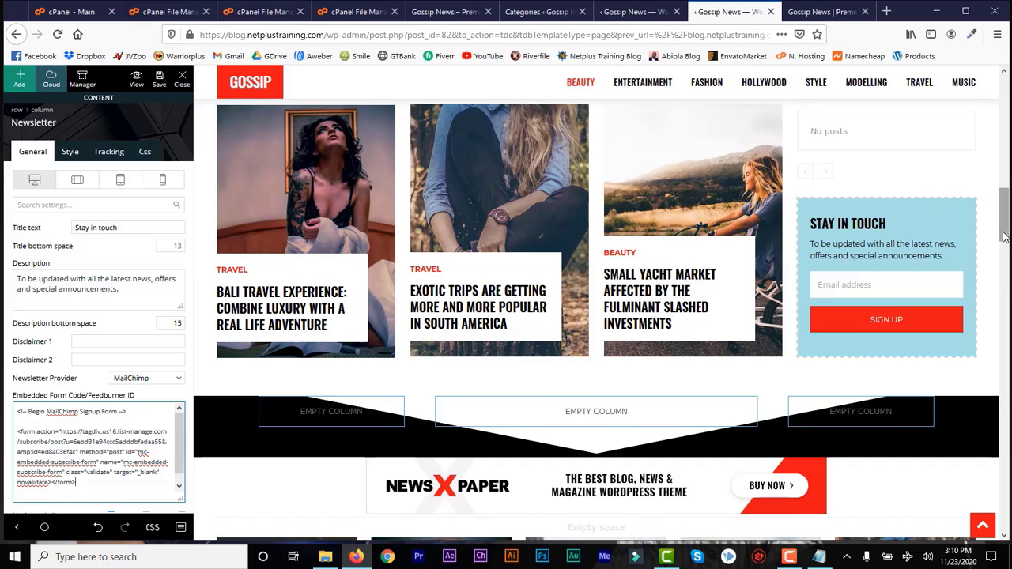
Step: Look over the rest of the homepage, the single post template and the published article on exotic trips in South America
left_click_drag(1003, 241, 1004, 475)
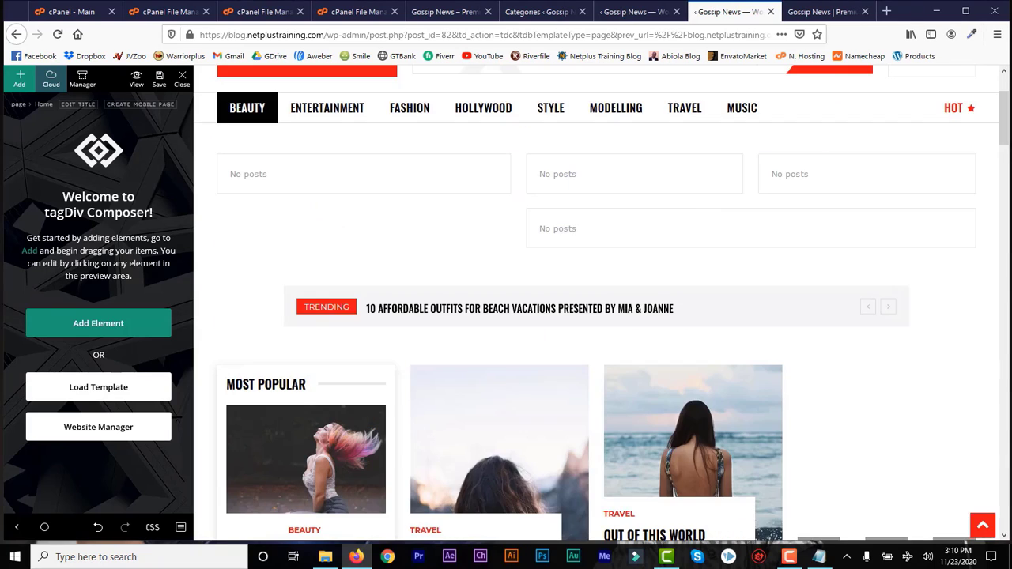
left_click_drag(1006, 491, 1004, 100)
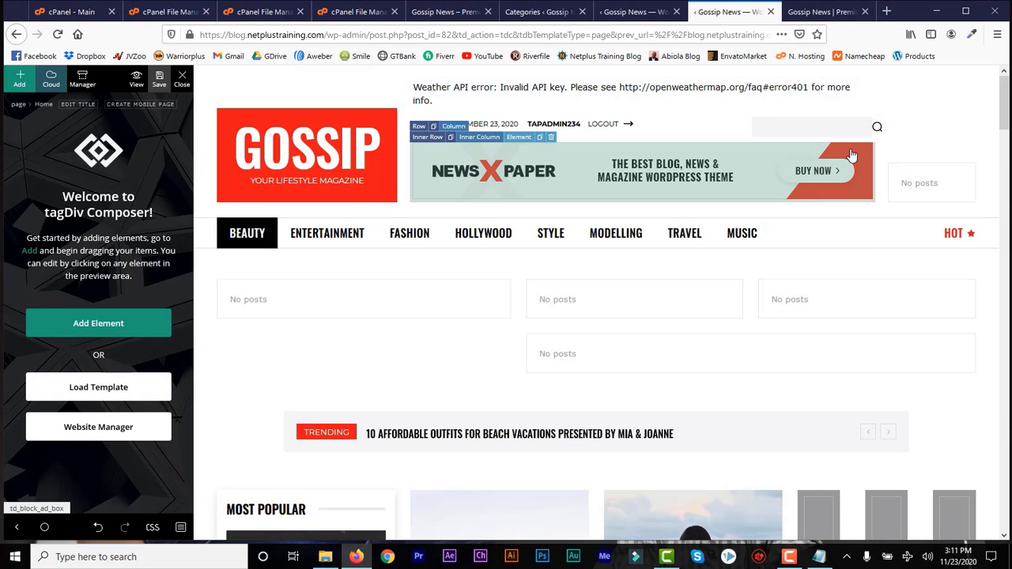
left_click(621, 13)
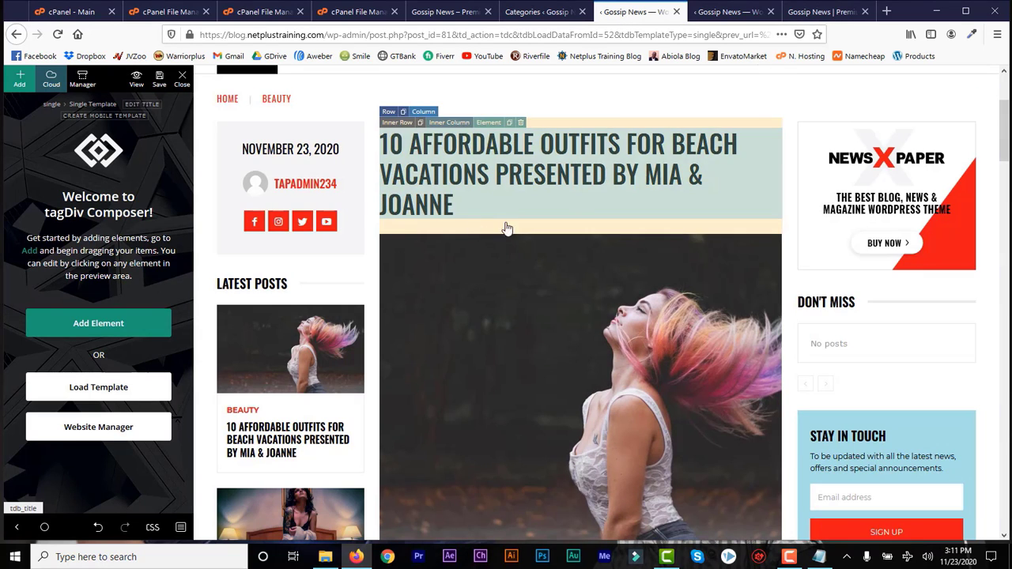
left_click(808, 12)
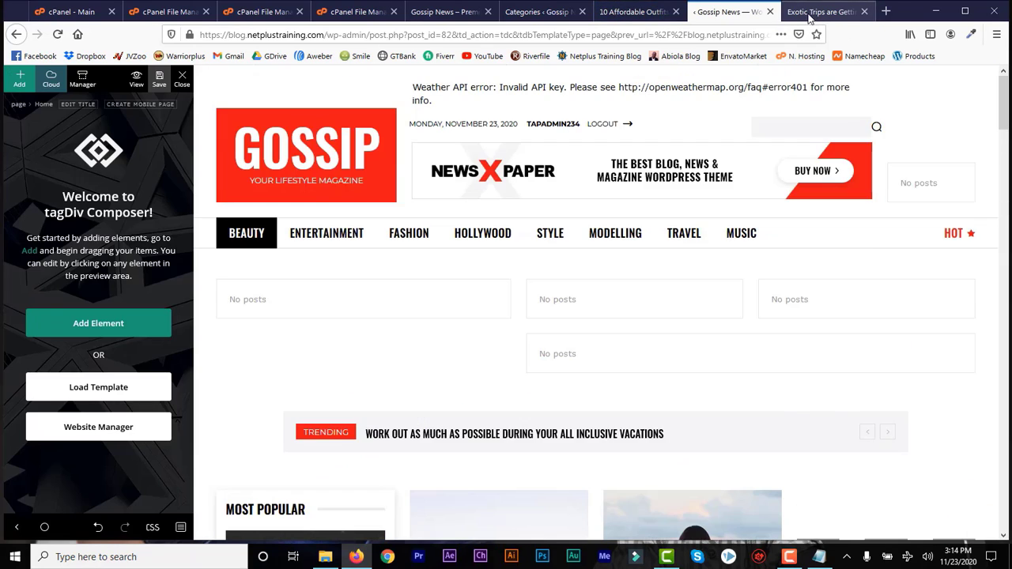
left_click(809, 12)
scroll(733, 190, "down", 10)
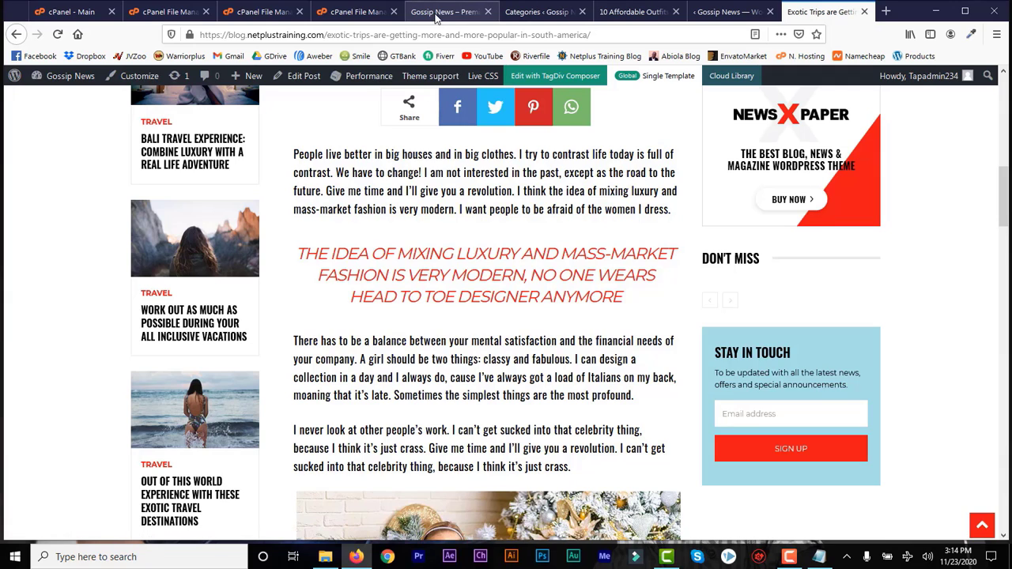
Step: Open the Widgets page in the Gossip News WordPress admin
left_click(445, 13)
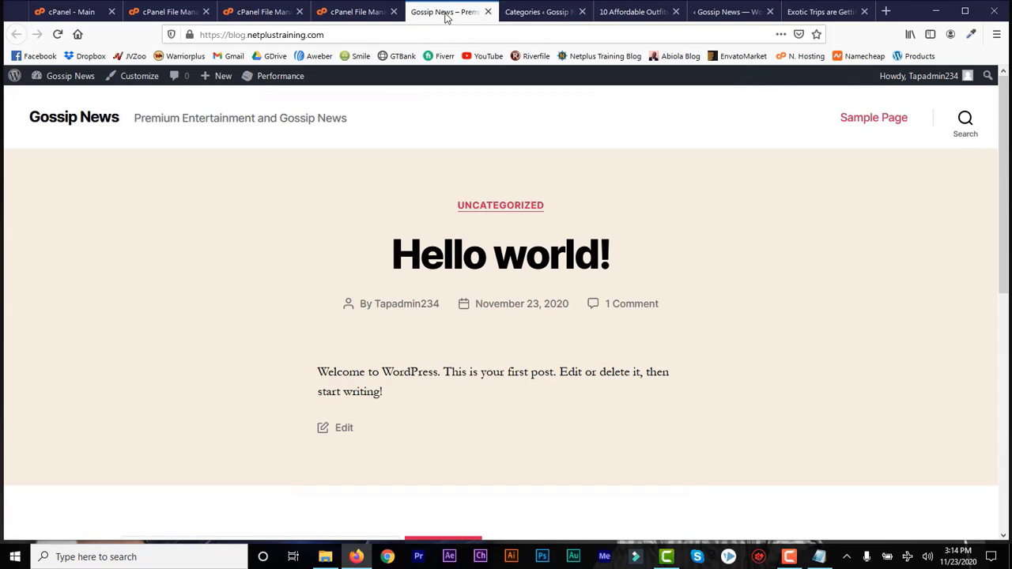
left_click(539, 12)
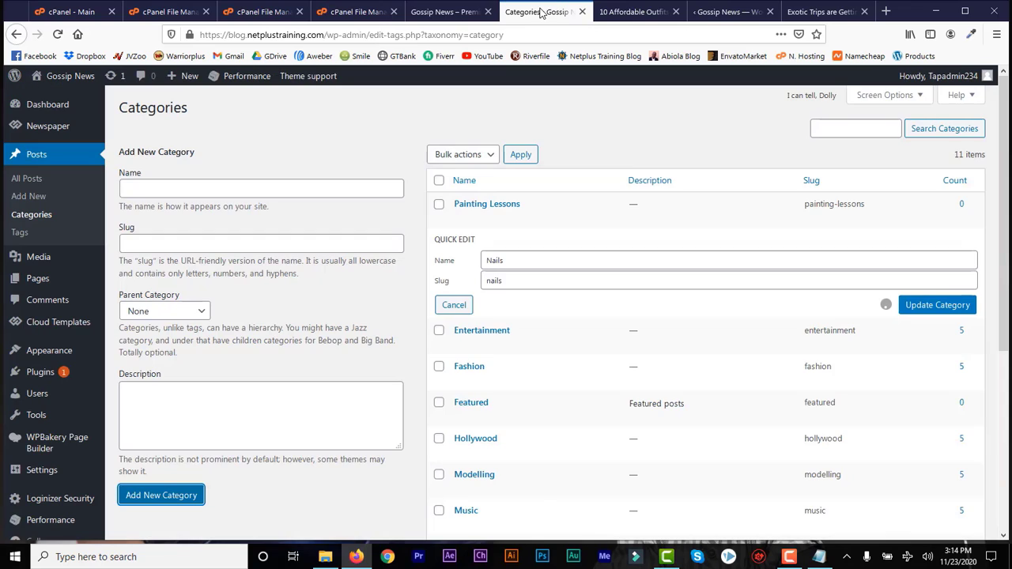
mouse_move(39, 105)
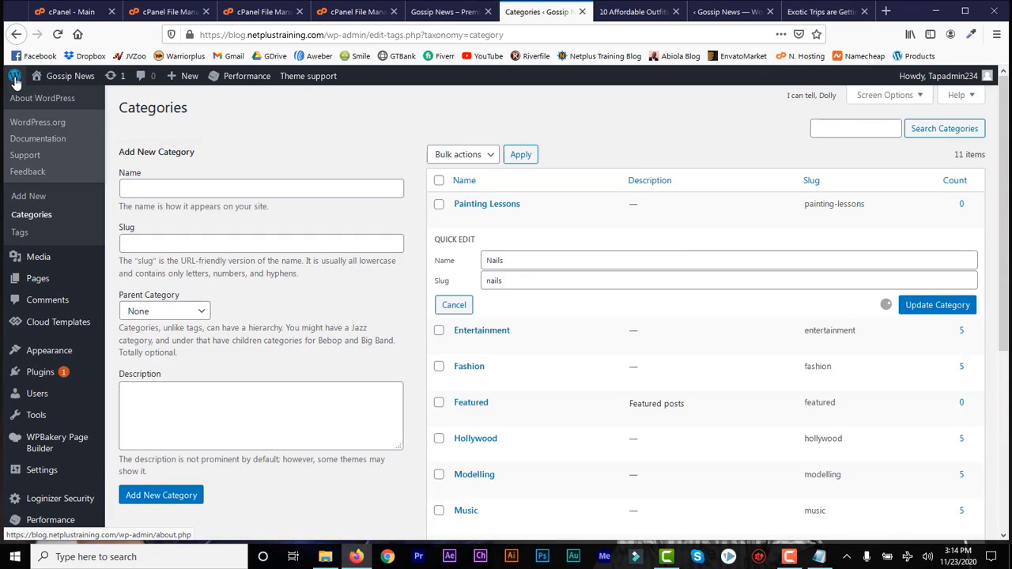
left_click(15, 80)
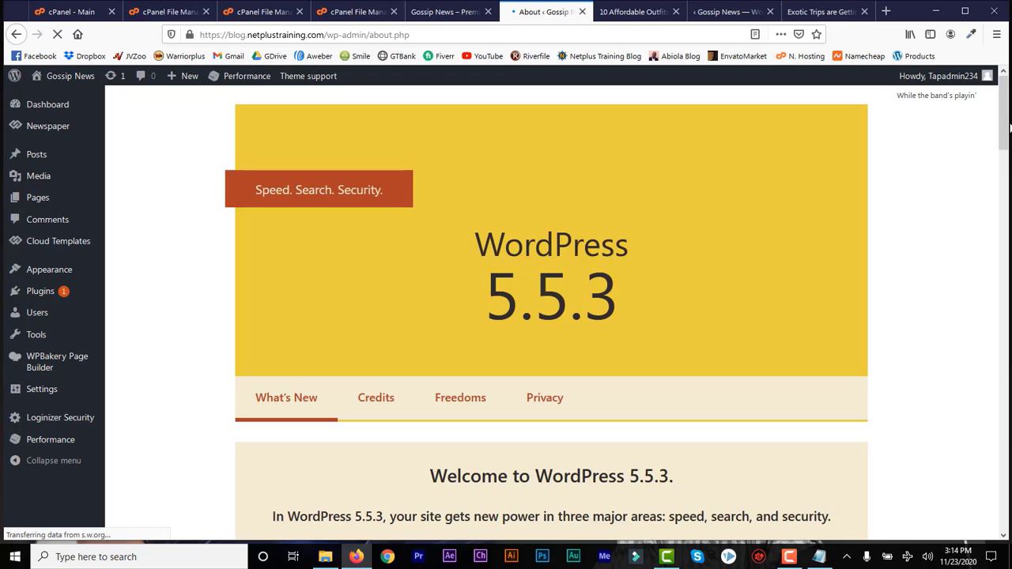
mouse_move(58, 243)
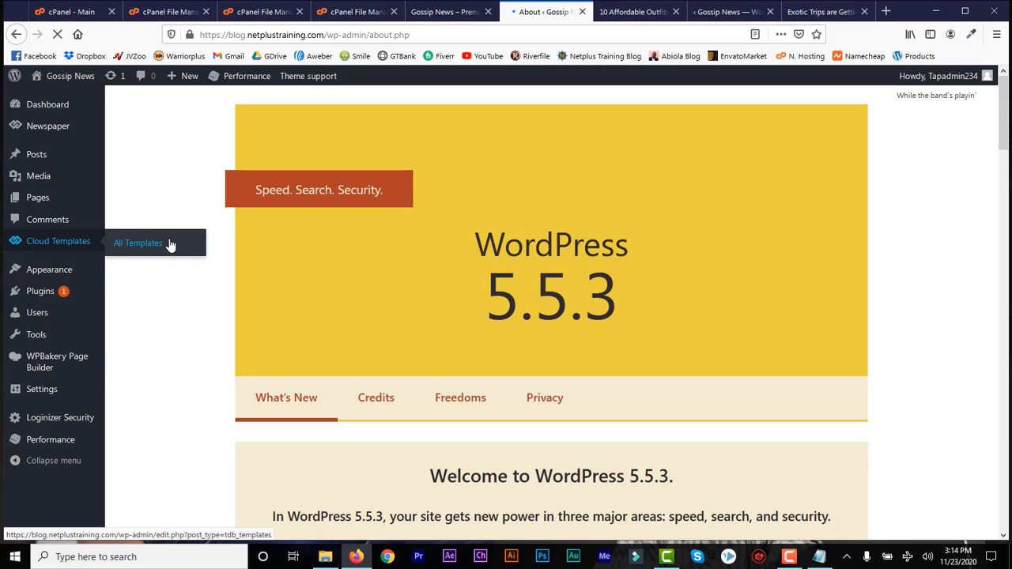
mouse_move(40, 278)
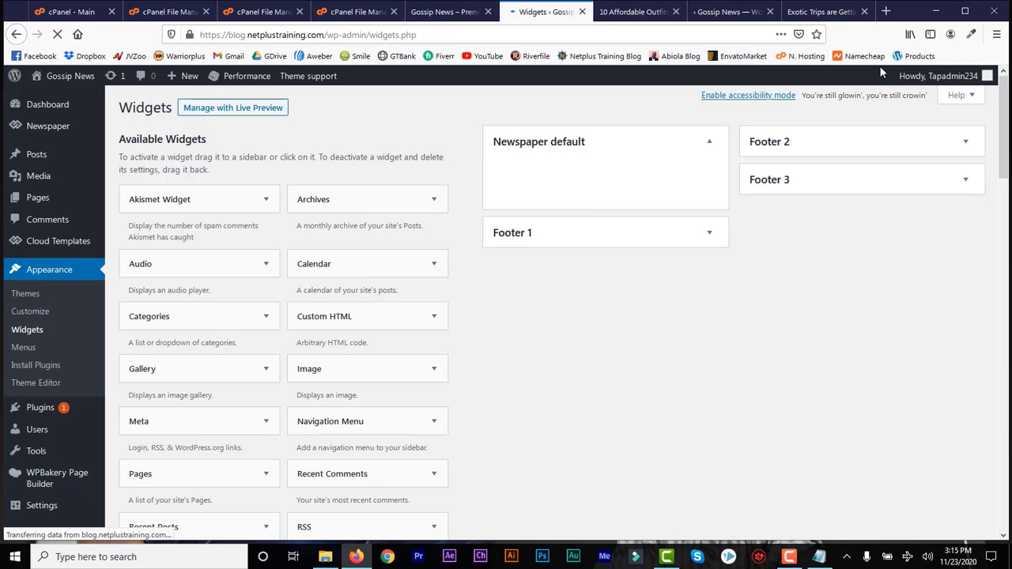
Step: Review the published exotic trips article, and return to the Widgets page to inspect the Newspaper default widget area
left_click(812, 12)
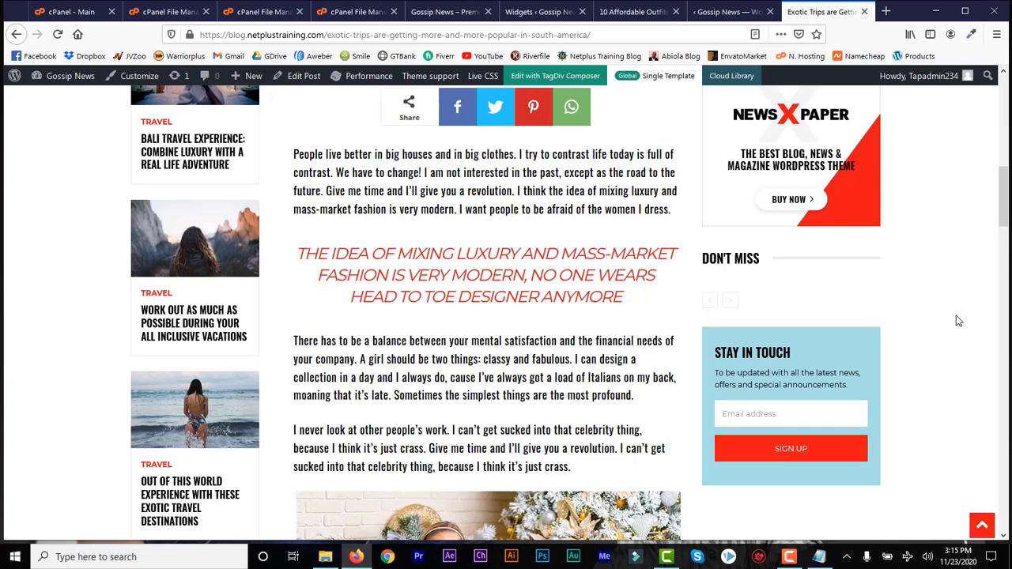
left_click_drag(1003, 193, 1002, 282)
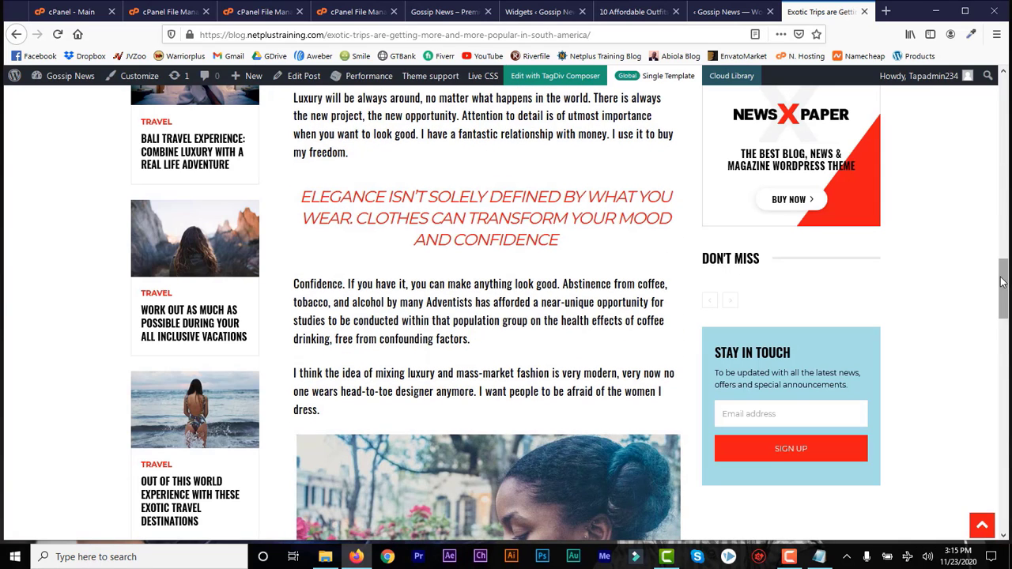
left_click(708, 11)
left_click(526, 10)
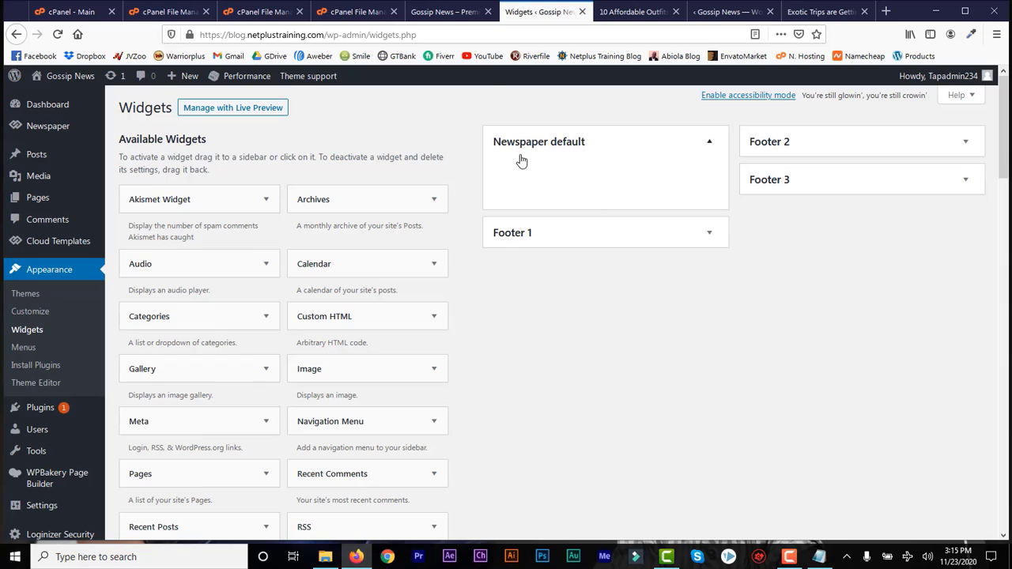
left_click(708, 146)
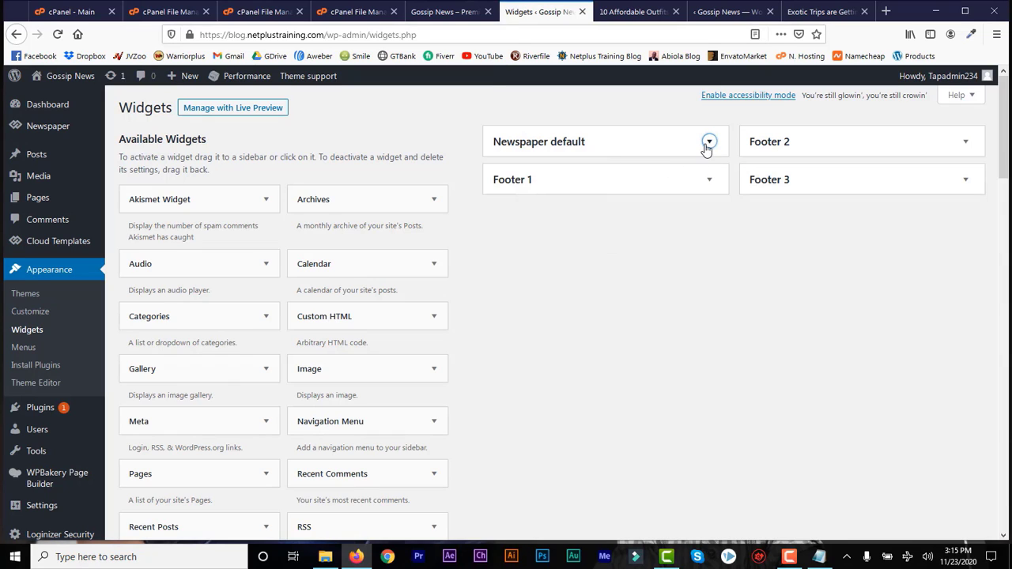
left_click(708, 144)
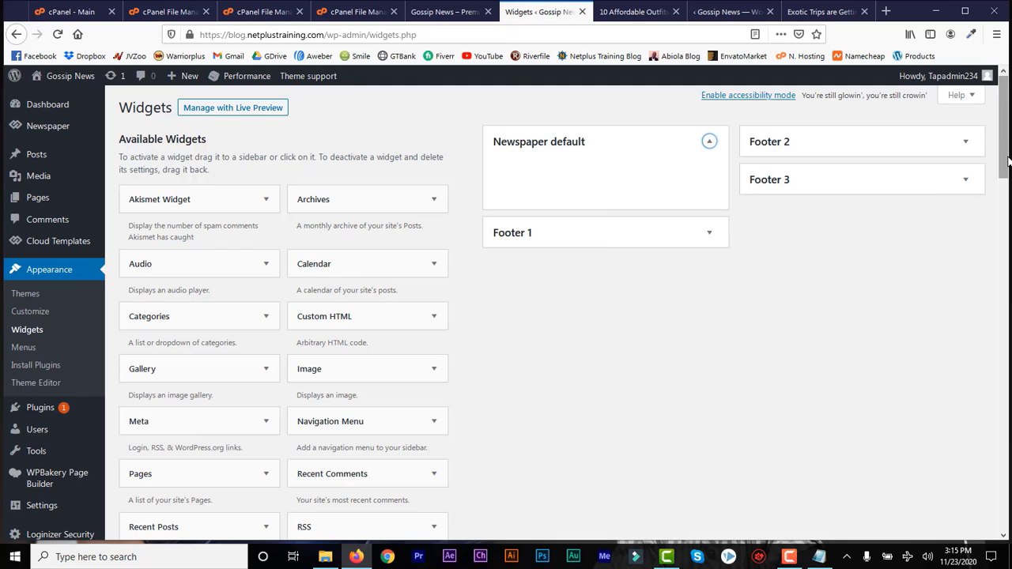
Step: Add a Recent Posts widget to the Newspaper default area, title it "Recent Post" and save it
left_click_drag(1004, 149, 1004, 208)
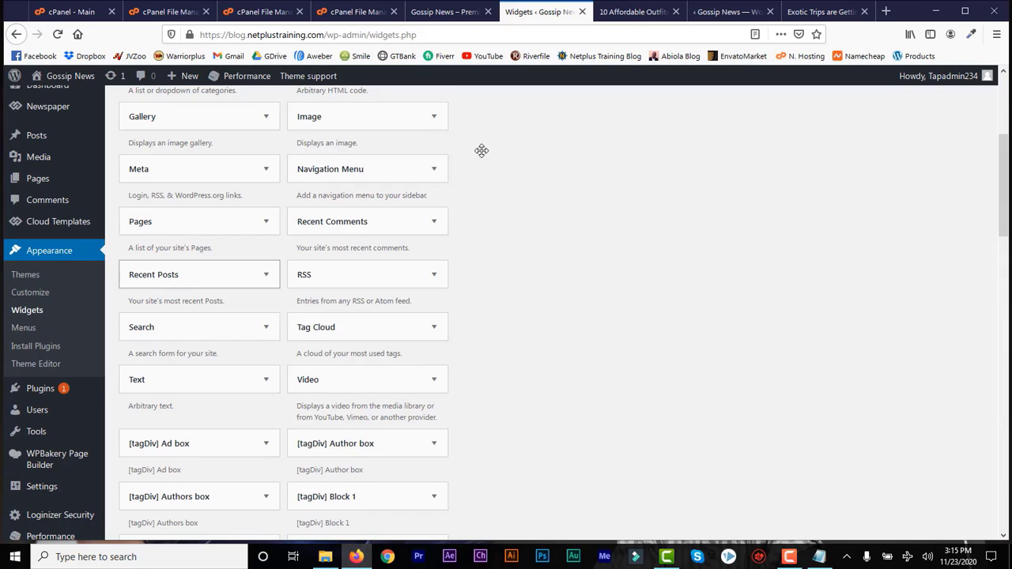
left_click_drag(481, 150, 589, 165)
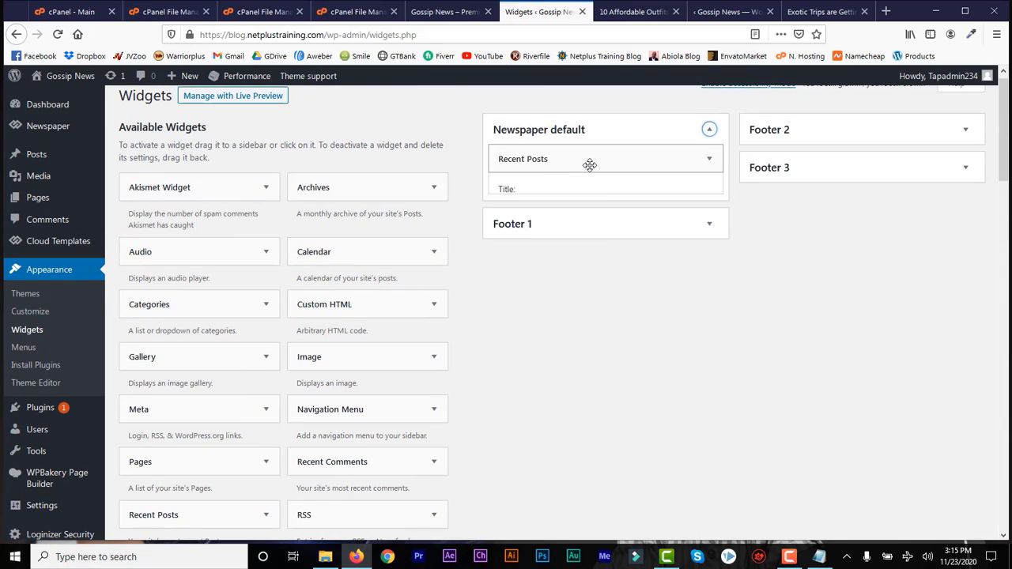
left_click(625, 202)
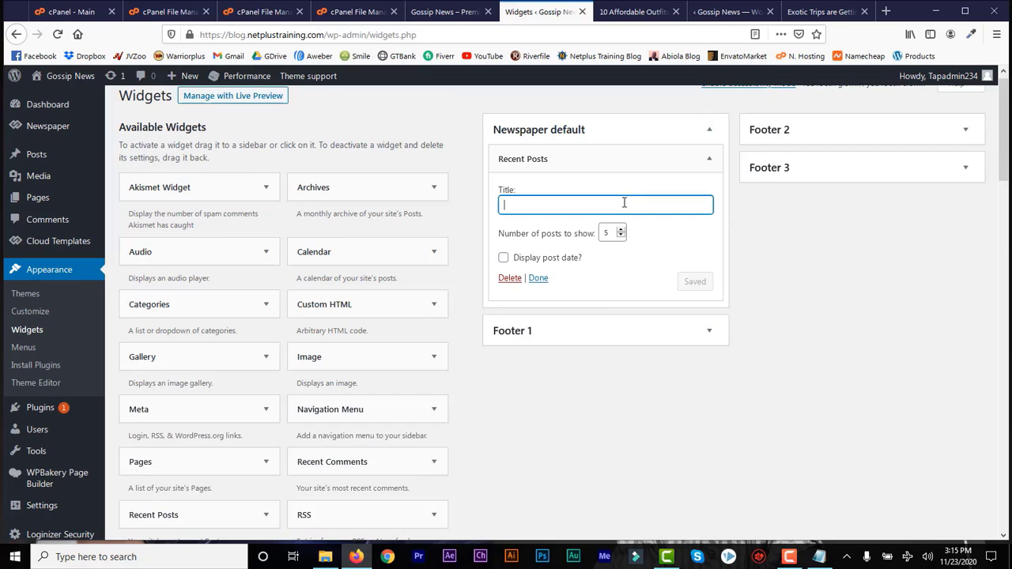
type("Recent Post")
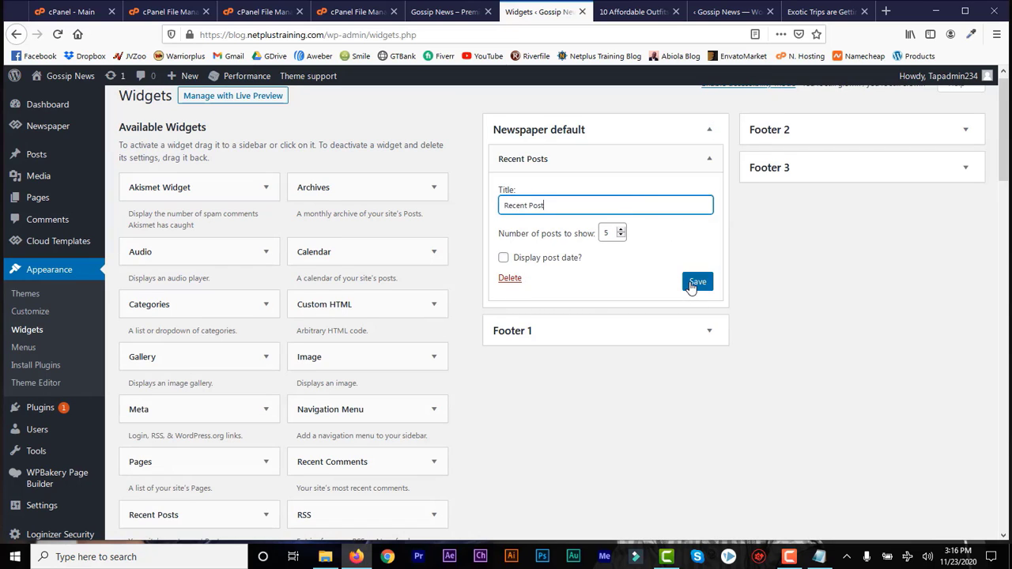
left_click(695, 282)
Step: Add a [tagDiv] Ad box widget and place it below the Recent Posts widget in the Newspaper default area
left_click_drag(1003, 162, 1007, 273)
scroll(1005, 269, "down", 1)
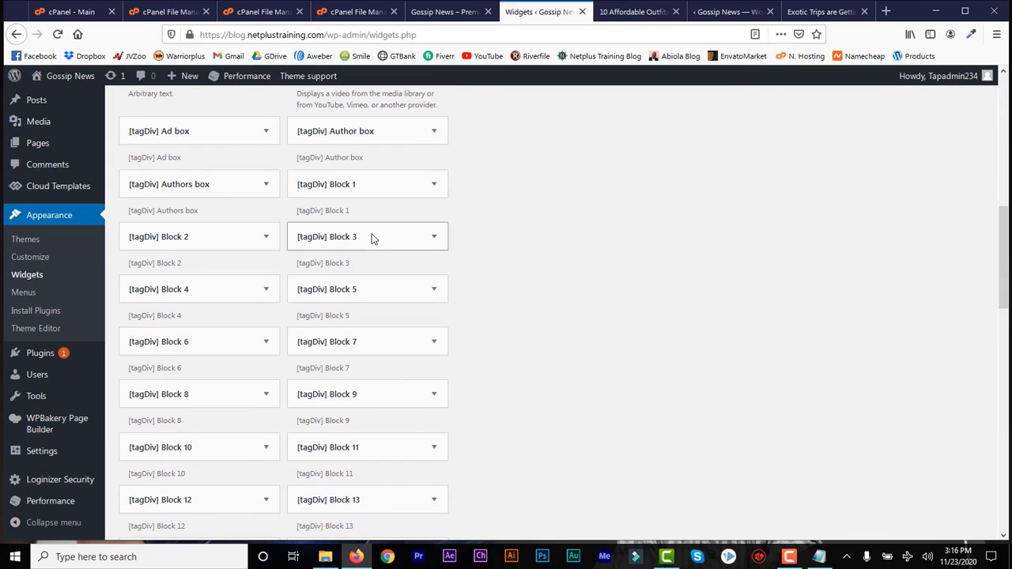
left_click_drag(171, 134, 584, 140)
left_click(709, 136)
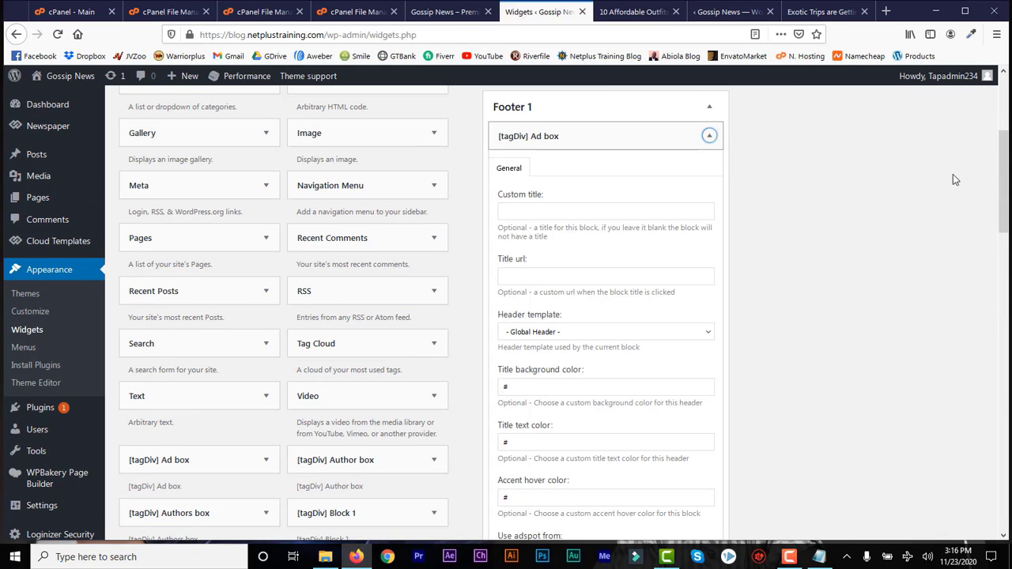
scroll(620, 218, "up", 2)
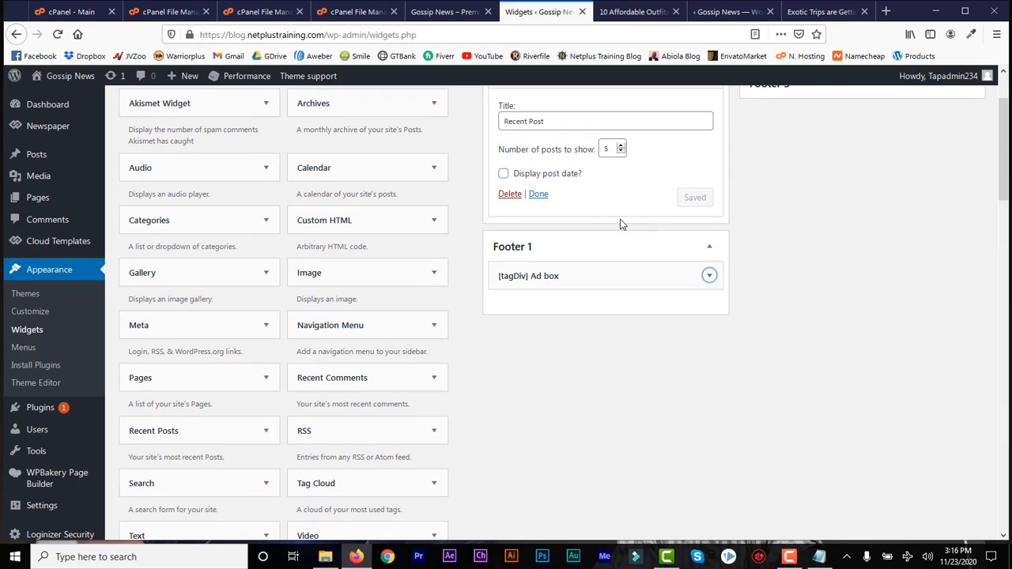
left_click_drag(569, 261, 571, 218)
Step: Examine the settings of the [tagDiv] Ad box widget in the Newspaper default area
left_click(704, 245)
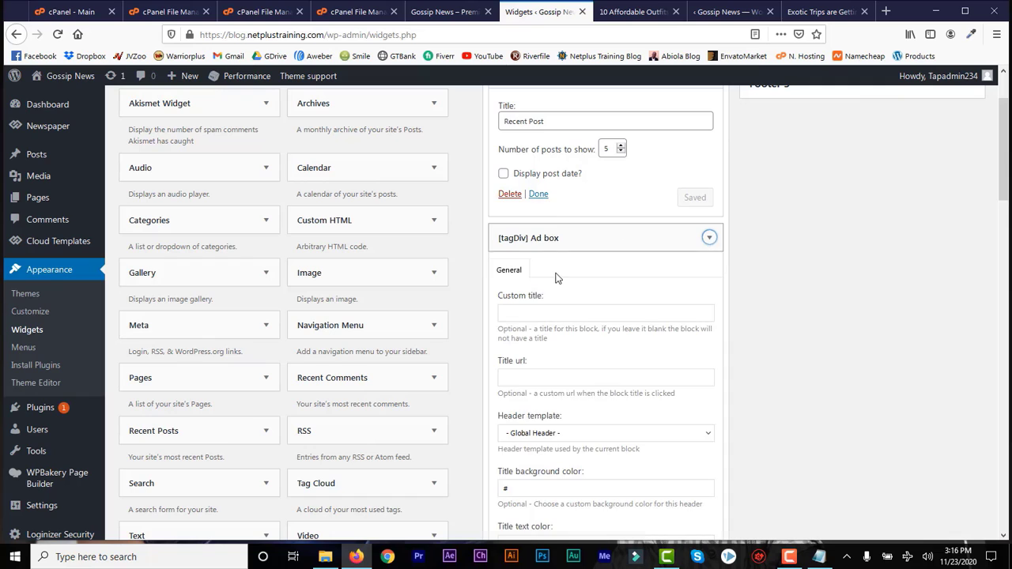
left_click(708, 240)
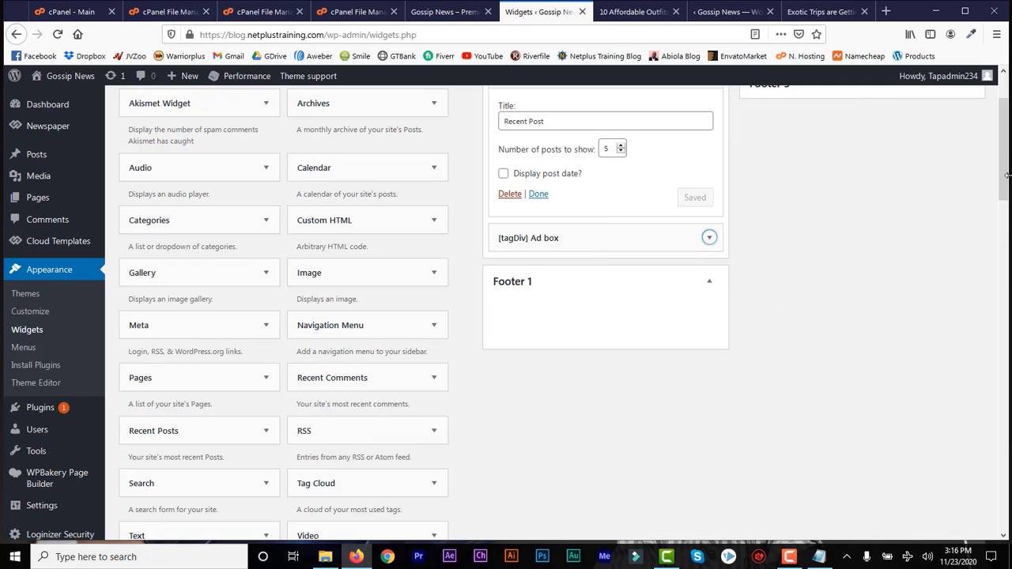
left_click_drag(1005, 176, 1006, 196)
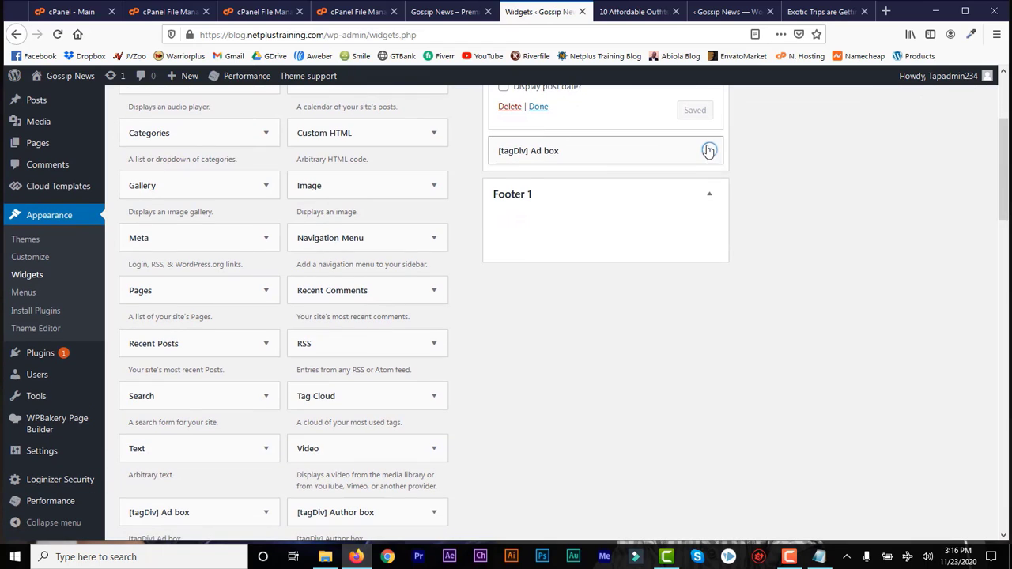
left_click(708, 150)
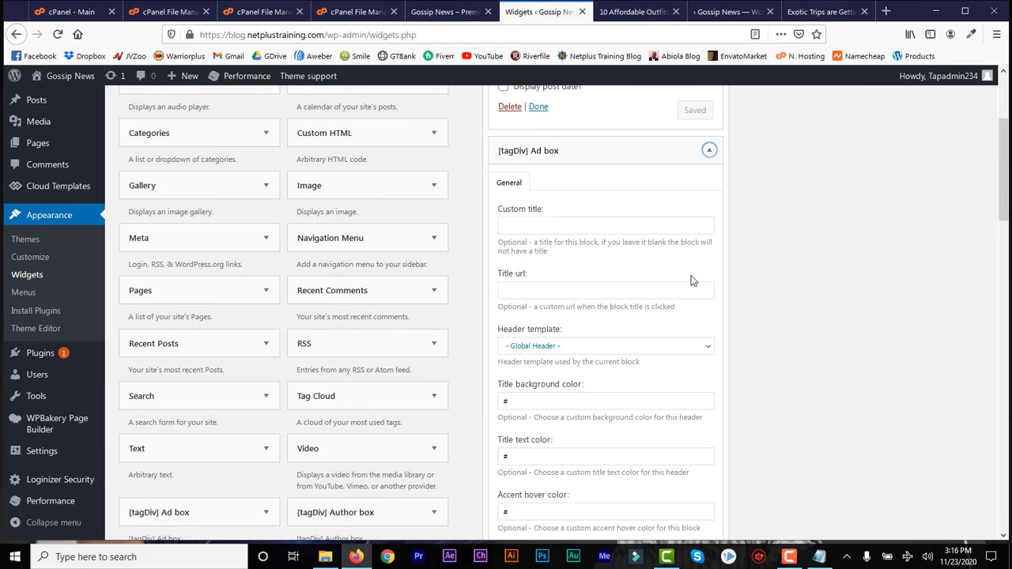
left_click(708, 150)
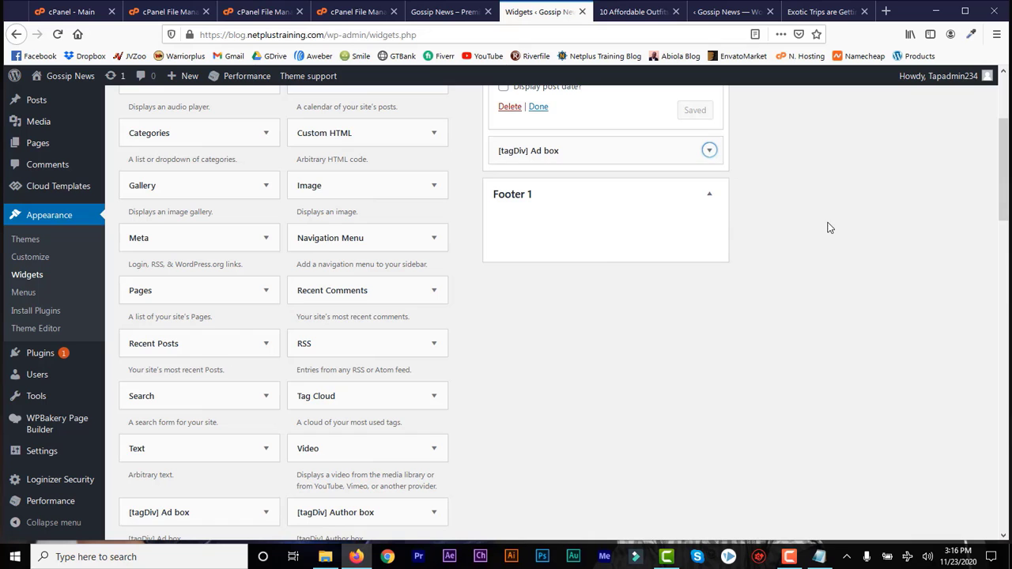
Step: Return to the homepage in tagDiv Composer and reload the editor
scroll(1007, 204, "up", 5)
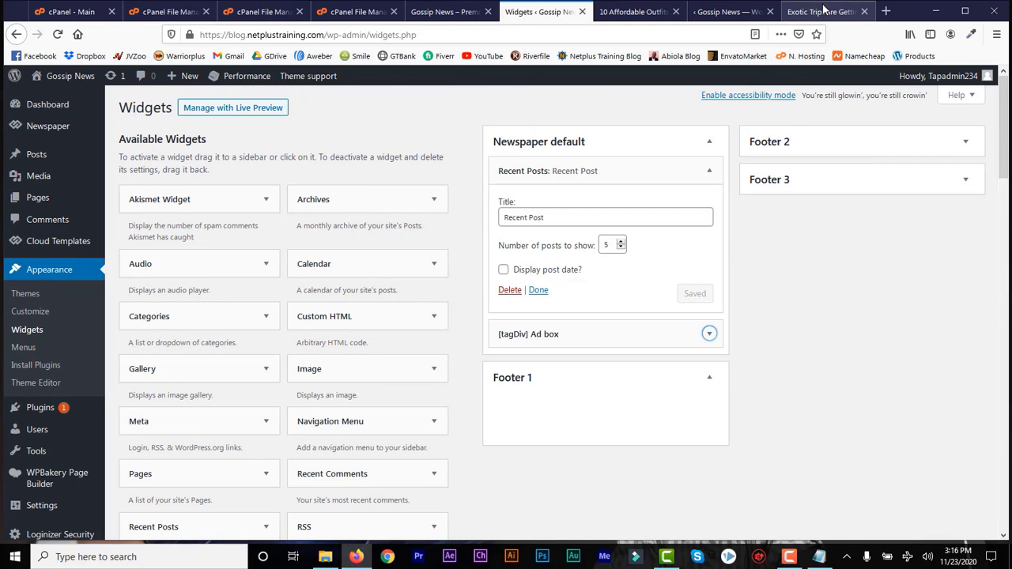
left_click(818, 11)
left_click(728, 13)
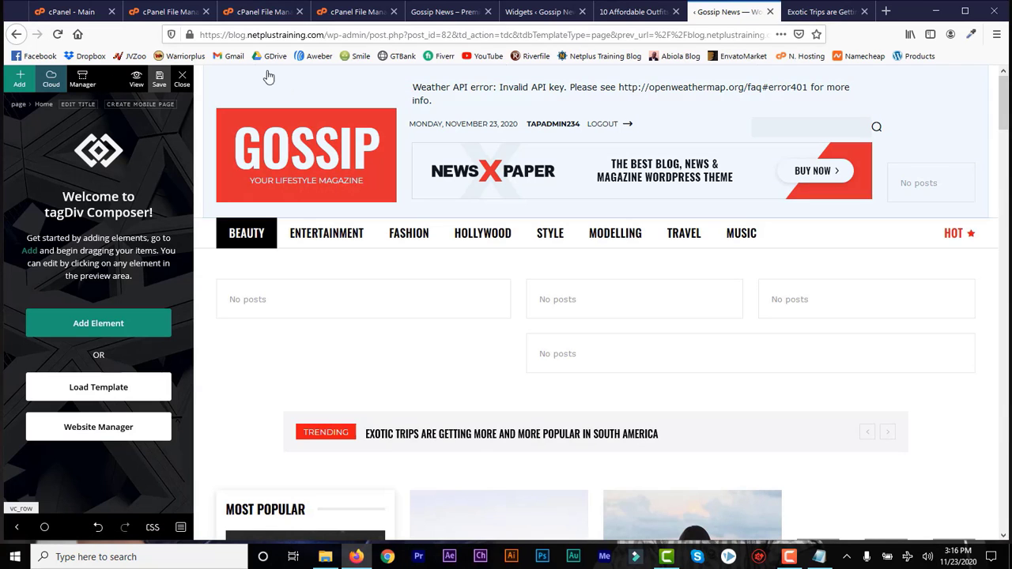
left_click(58, 35)
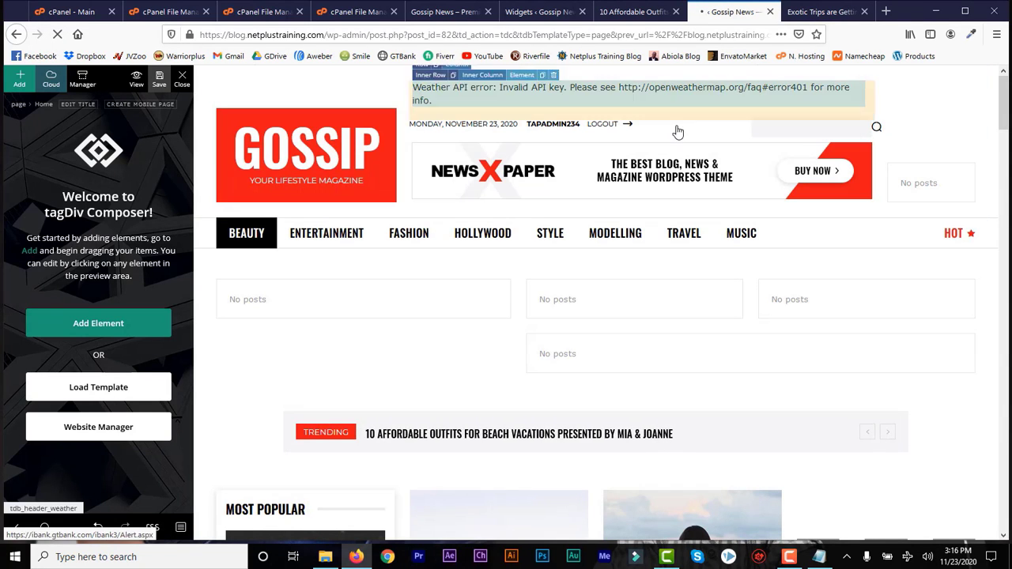
Step: Change the row holding the ad banner and the post grid to a two-column layout with a wide first column and narrow second column
left_click_drag(1002, 123, 1003, 257)
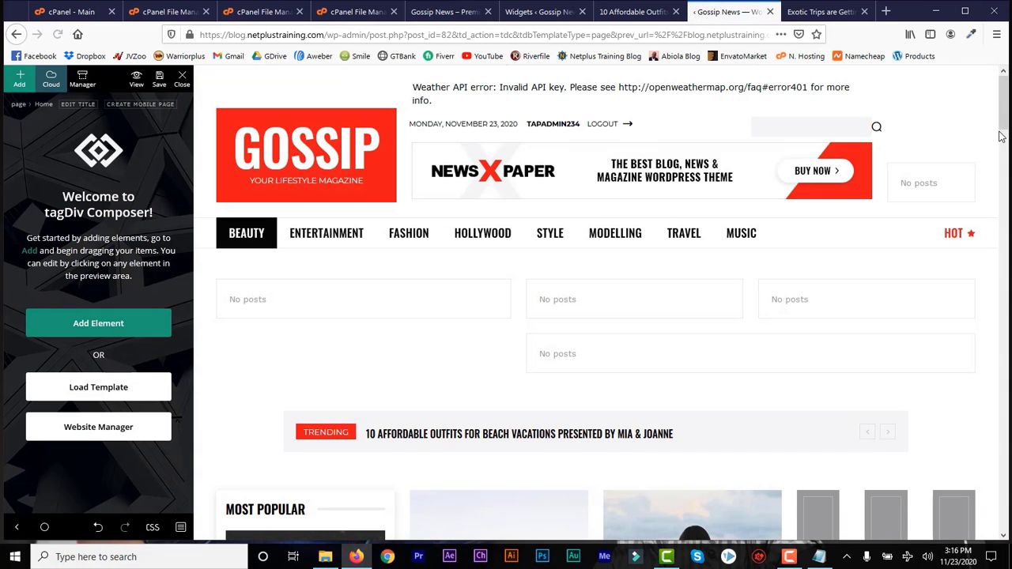
left_click_drag(1002, 127, 1003, 281)
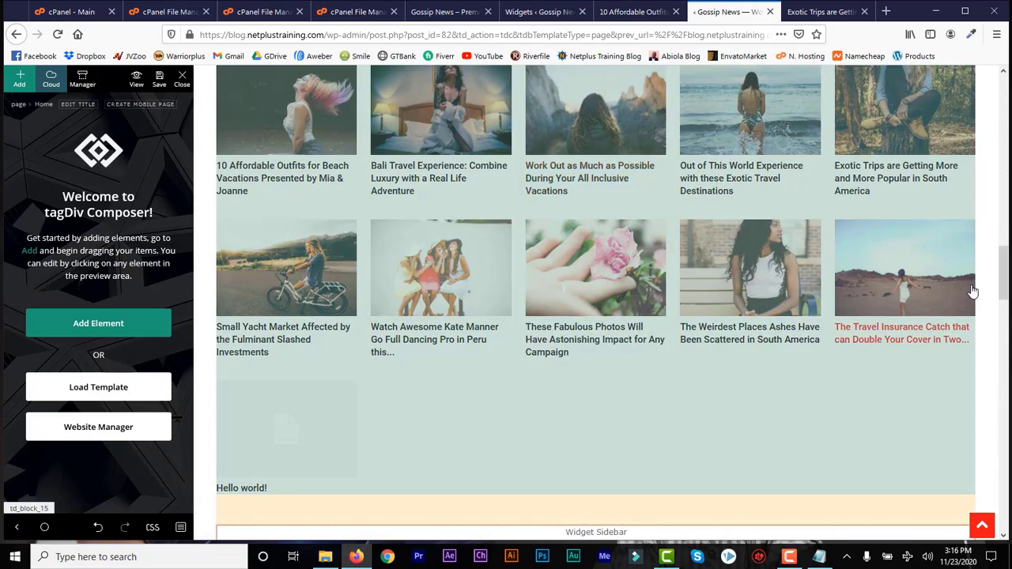
scroll(474, 230, "up", 3)
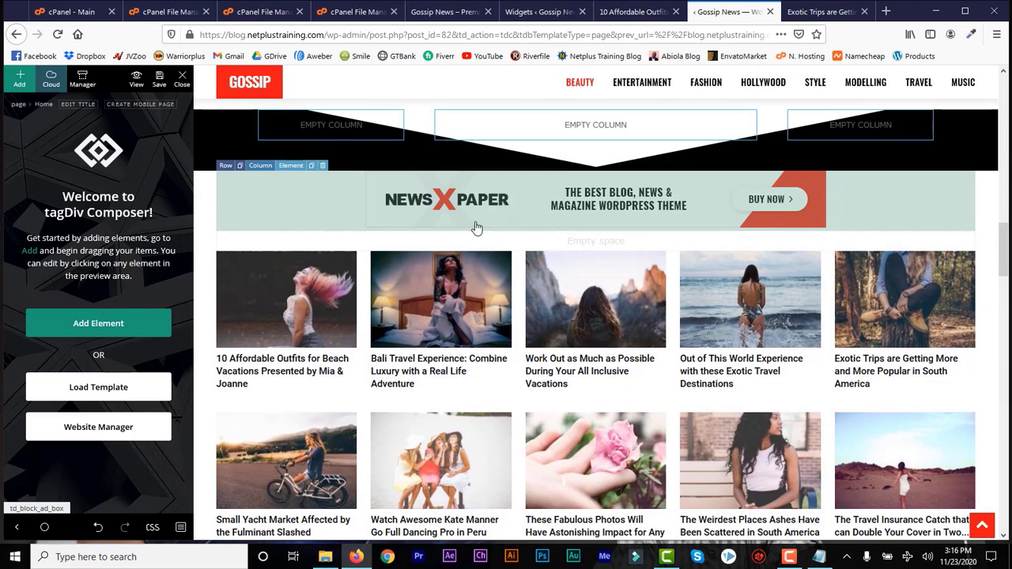
left_click(292, 234)
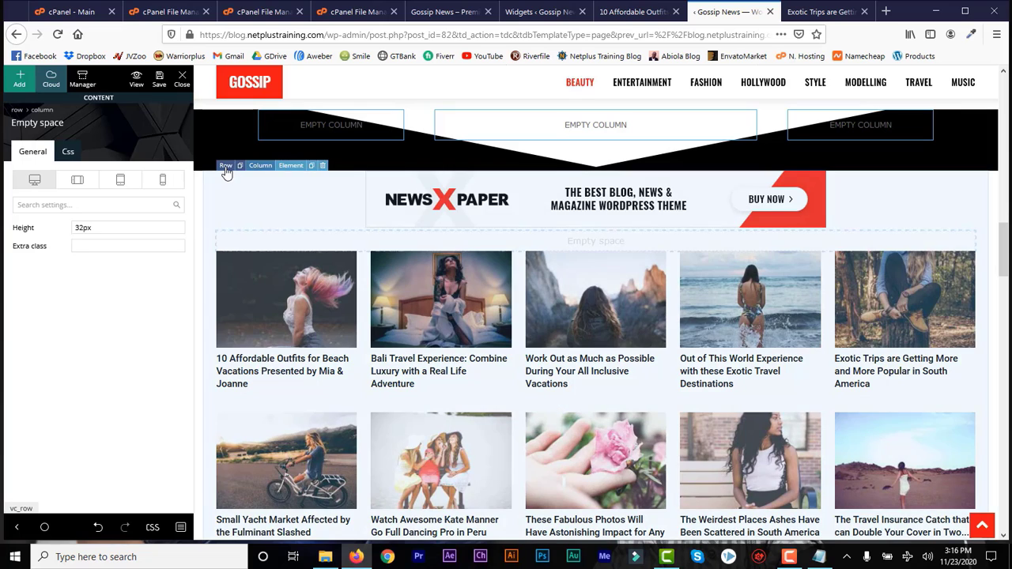
left_click(225, 166)
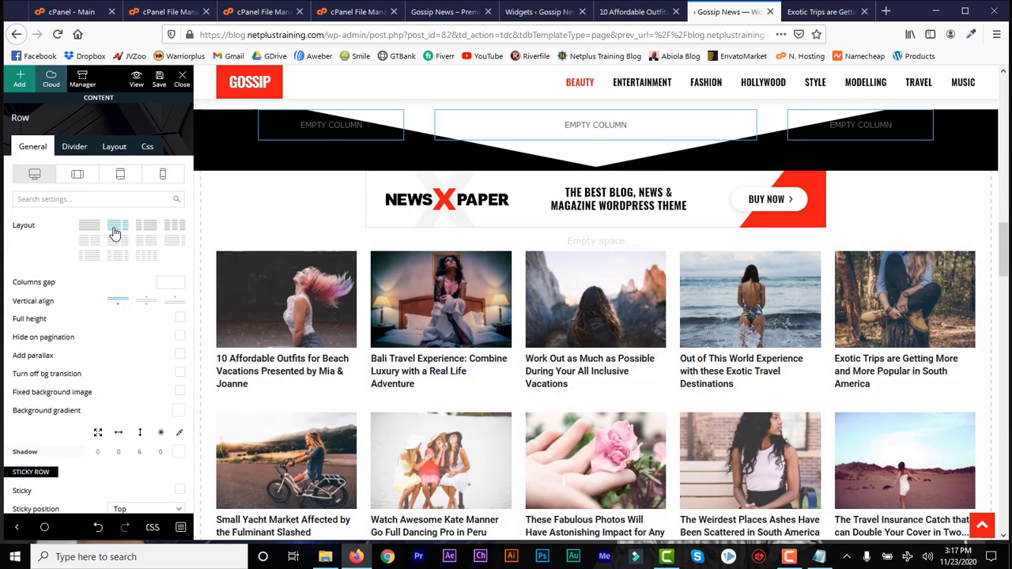
left_click(114, 229)
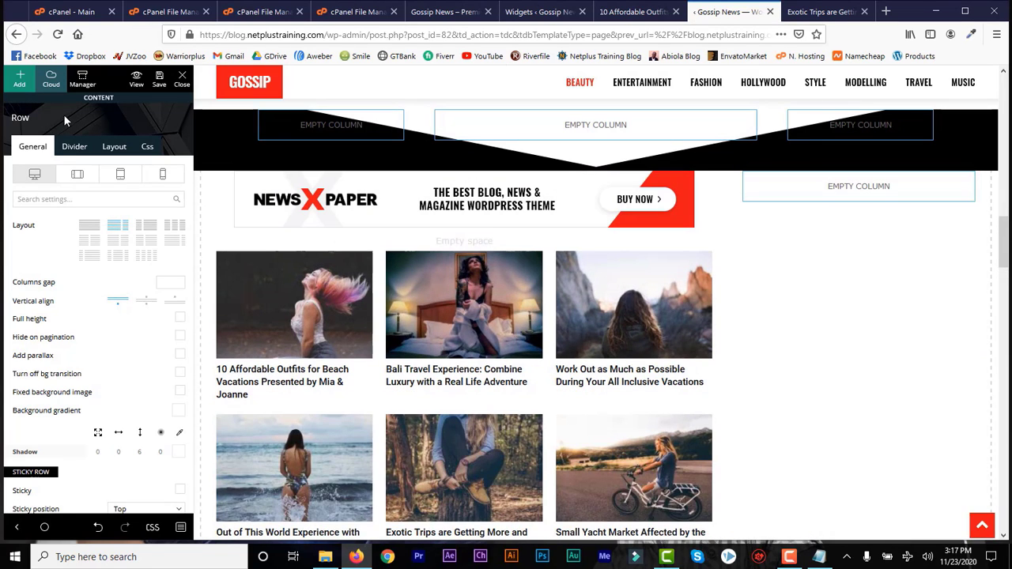
Step: Find the Widget sidebar element by searching "wid", place it in the row's empty narrow column, and save the page
left_click(20, 79)
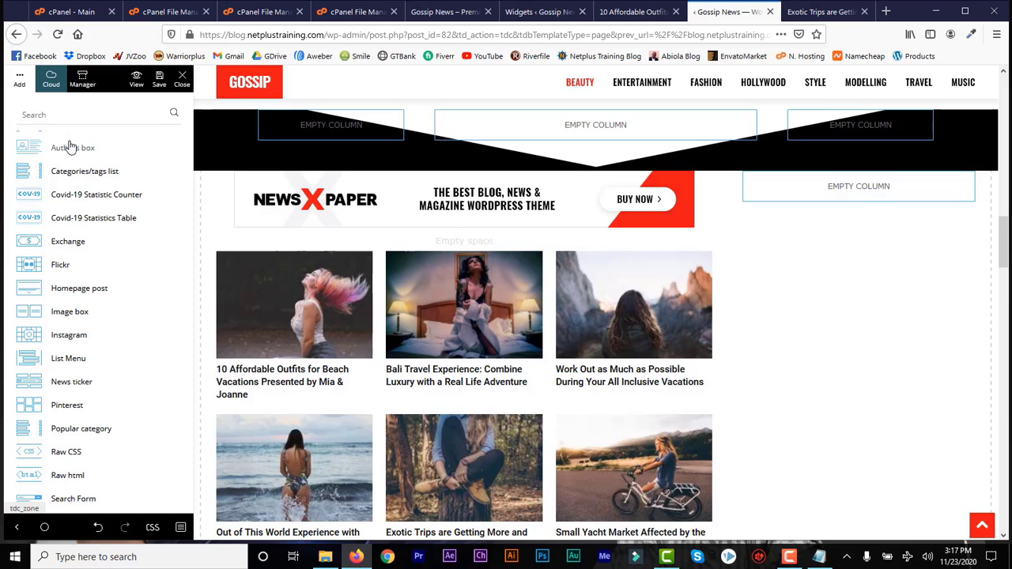
type("w")
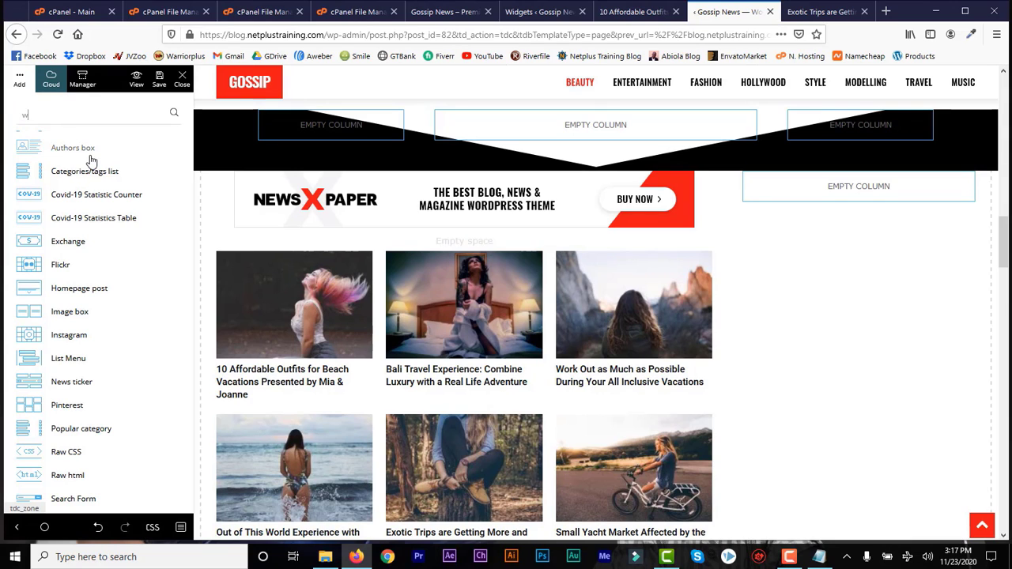
type("id")
left_click_drag(95, 181, 818, 186)
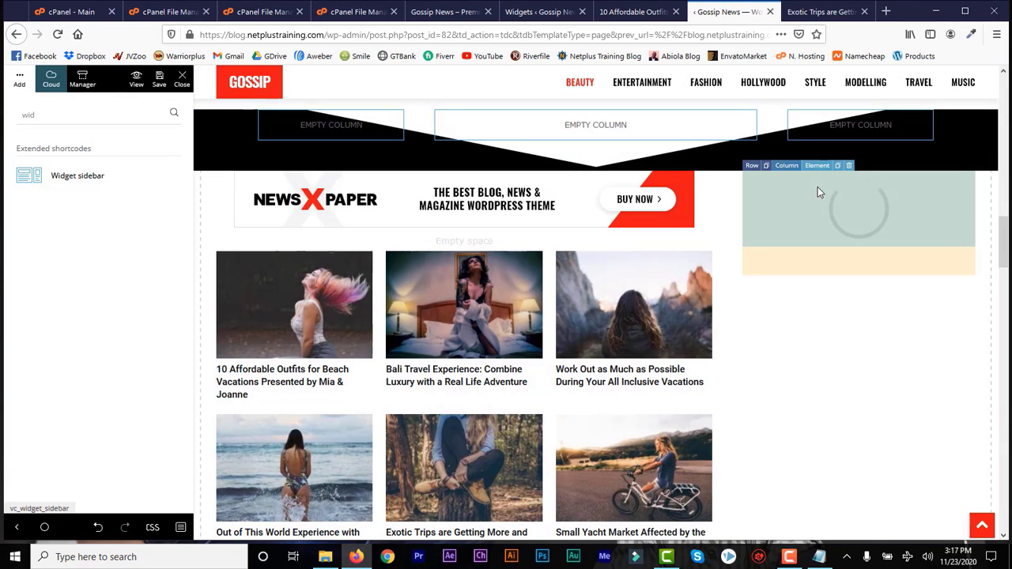
left_click(158, 82)
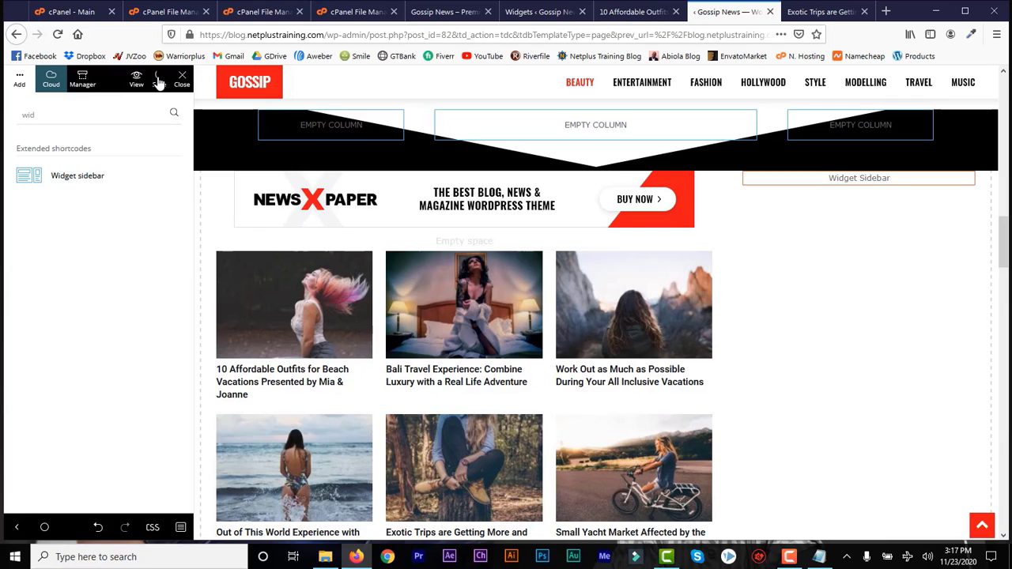
Step: Open the live homepage from the exotic trips article and inspect the new sidebar column beside the post grid
left_click(818, 12)
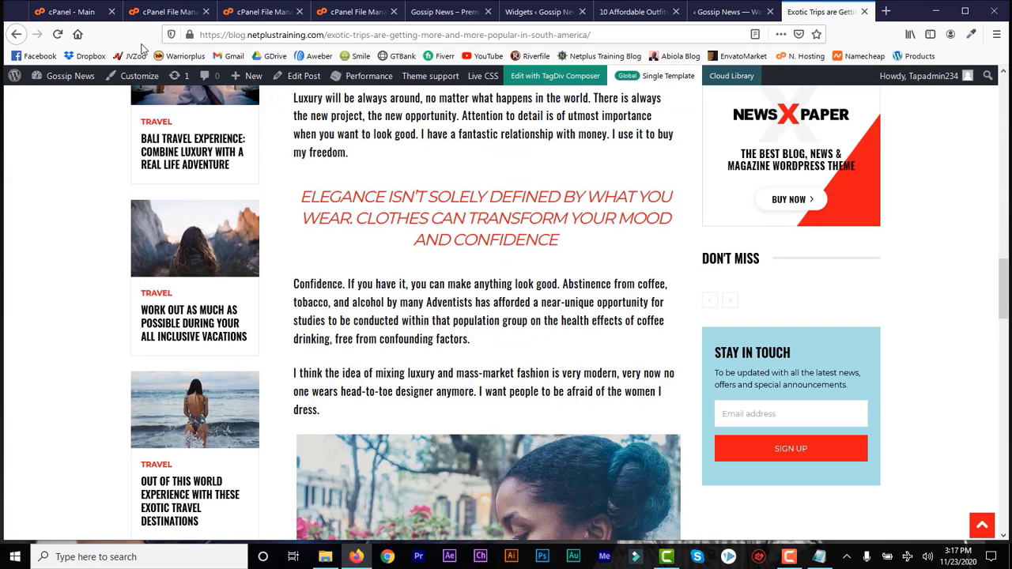
left_click(56, 34)
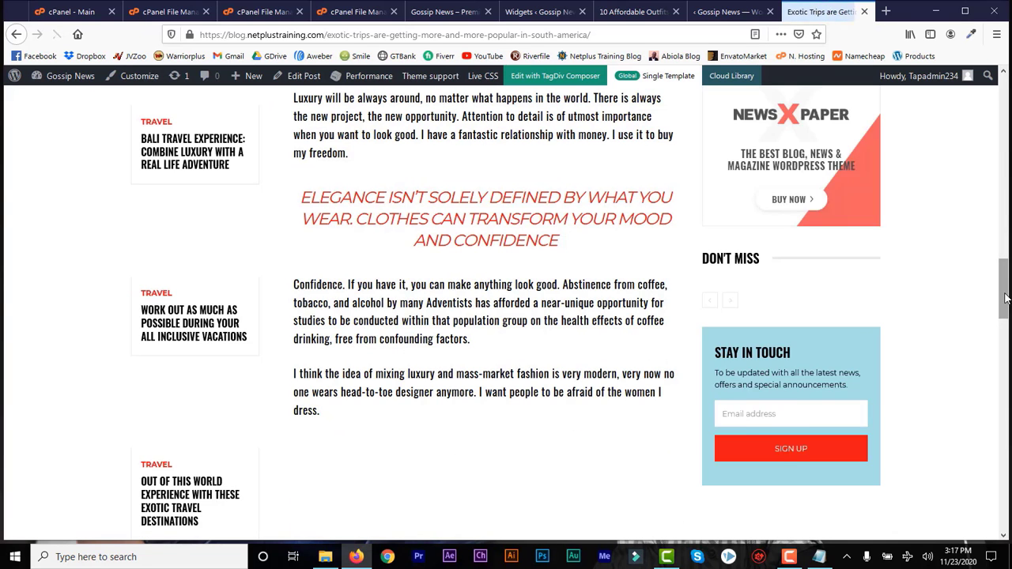
left_click_drag(1004, 298, 1005, 107)
left_click(240, 176)
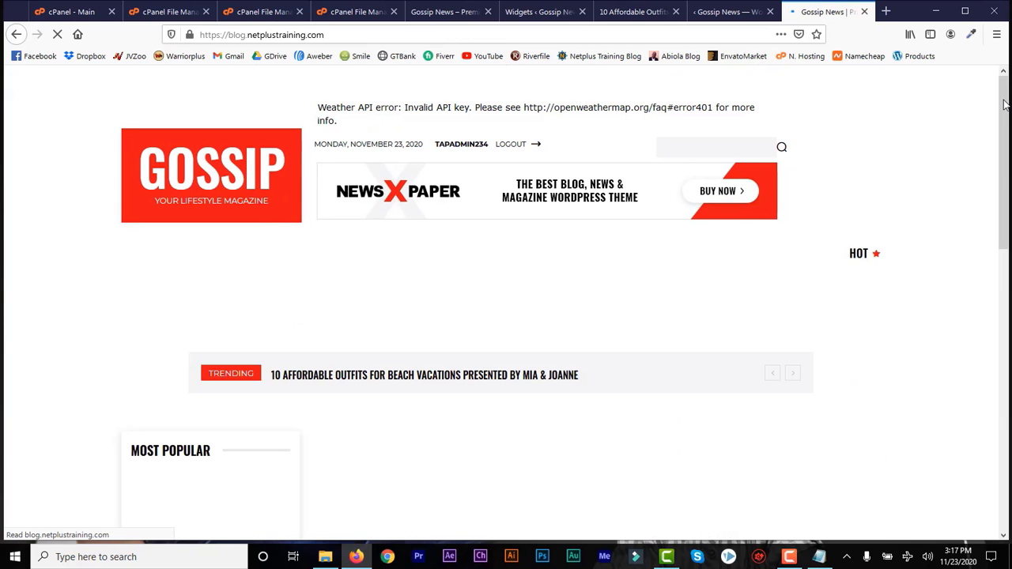
left_click_drag(1004, 113, 1001, 235)
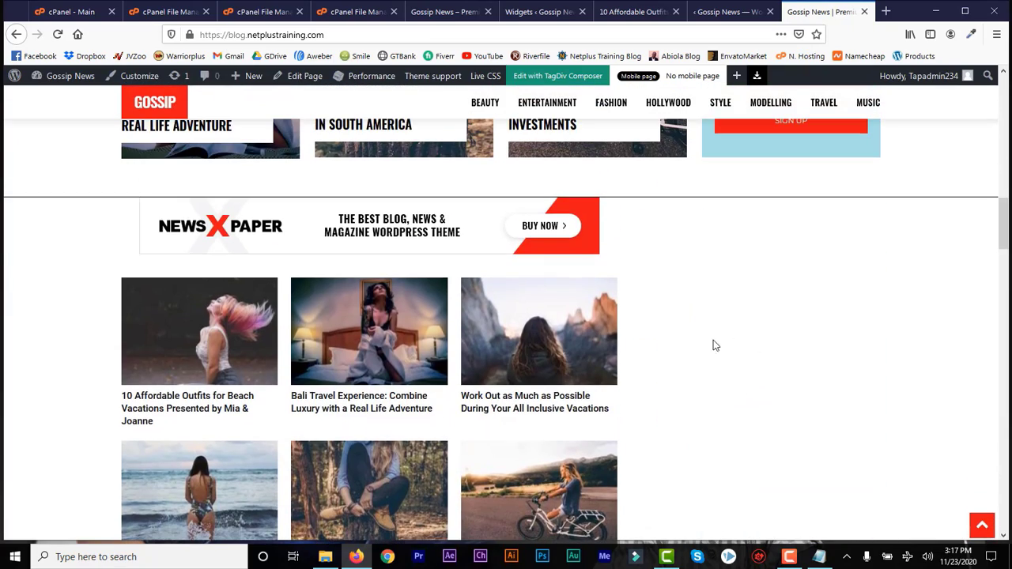
left_click_drag(1002, 219, 1002, 239)
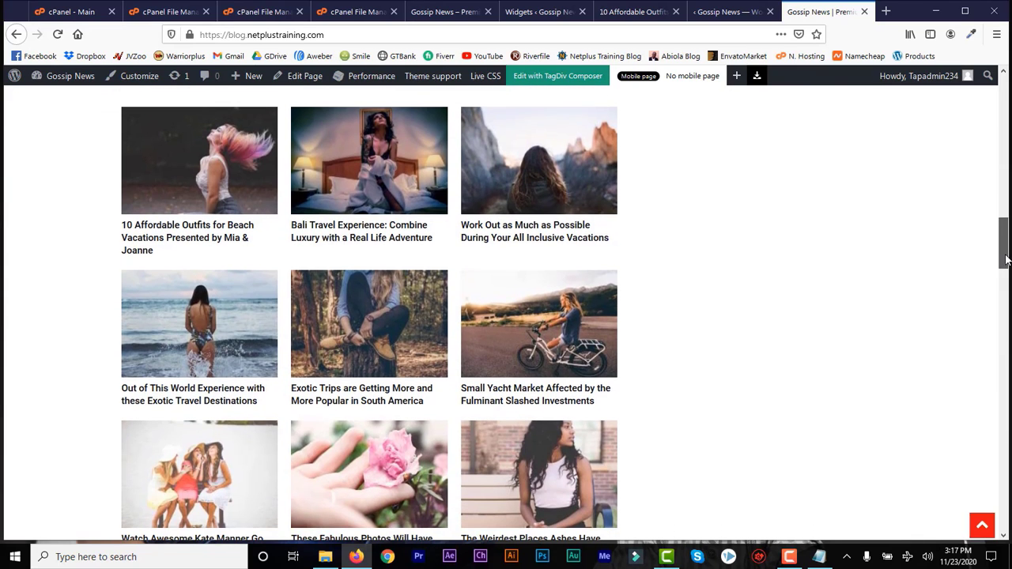
Step: Check the widgets assigned to the Newspaper default area against the sidebar column on the live homepage
left_click(726, 12)
left_click(639, 14)
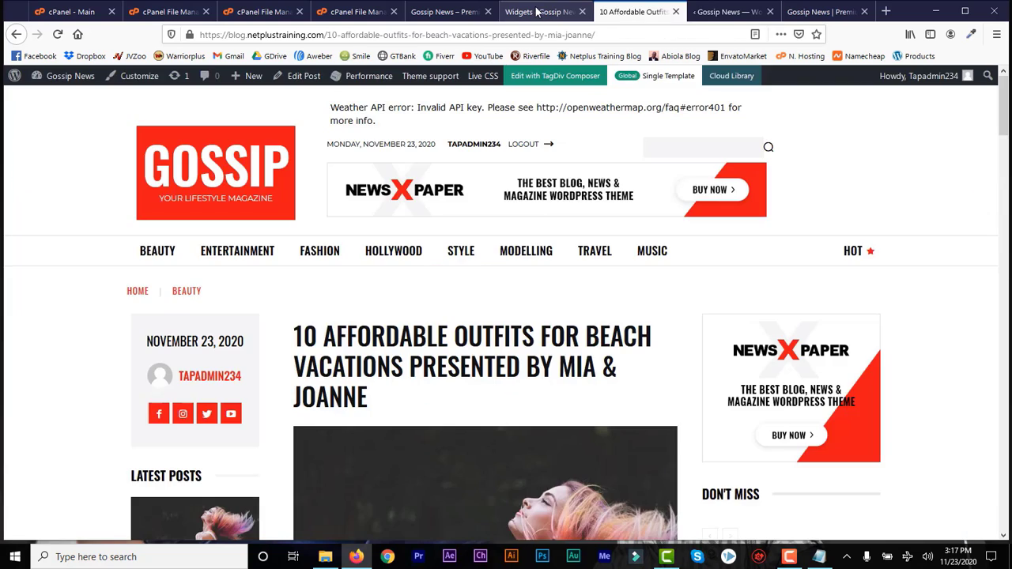
left_click(537, 12)
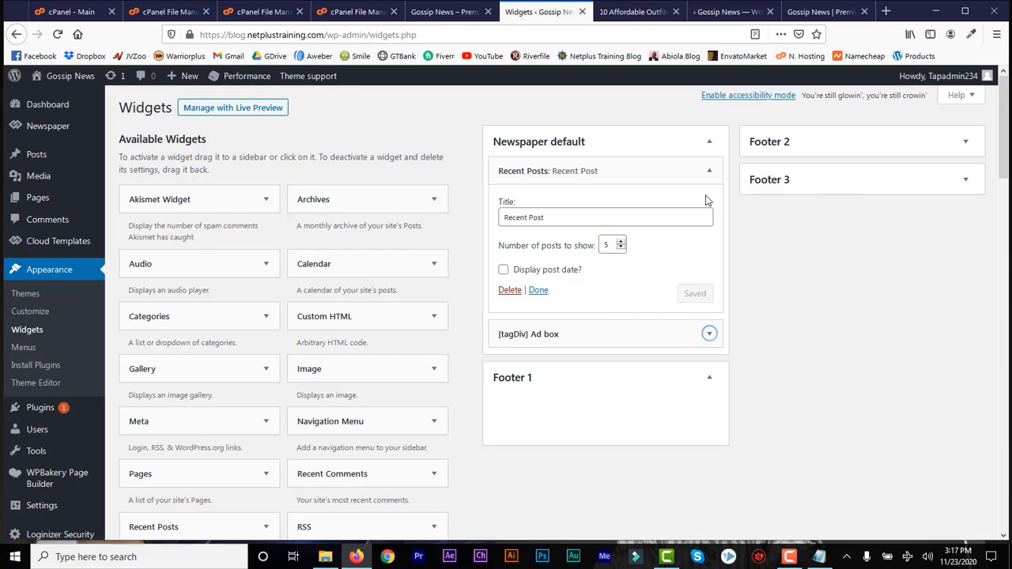
left_click(822, 12)
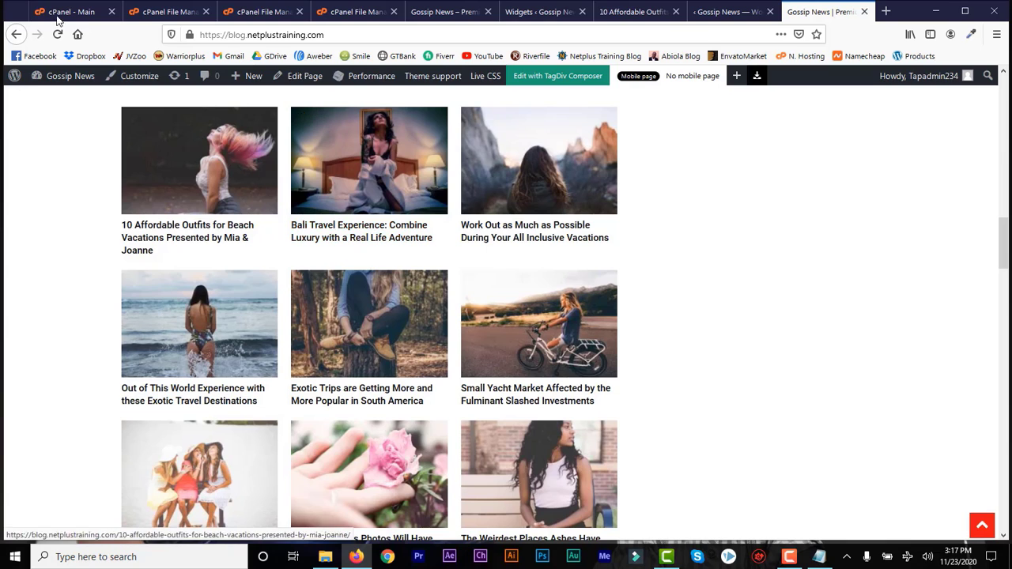
Step: Set the Widget sidebar element beside the post grid to use the Newspaper default sidebar in tagDiv Composer, and save the page
left_click(728, 12)
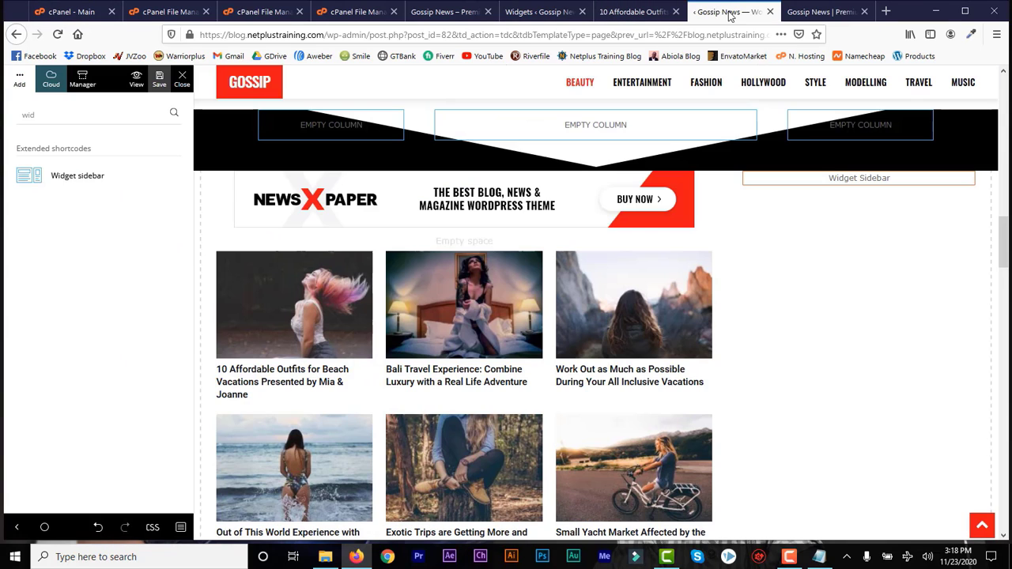
left_click_drag(85, 183, 814, 172)
left_click(818, 172)
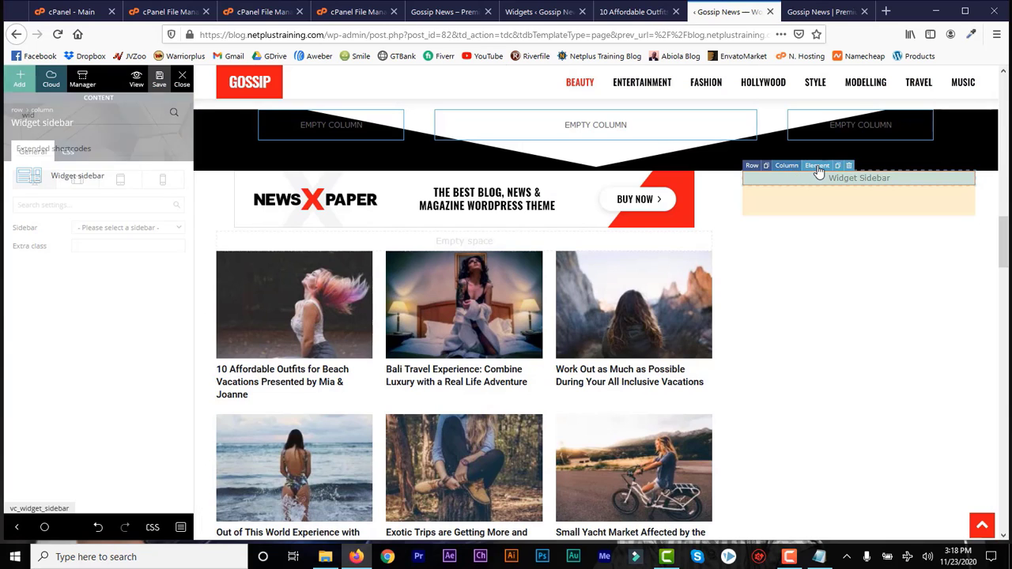
left_click(168, 234)
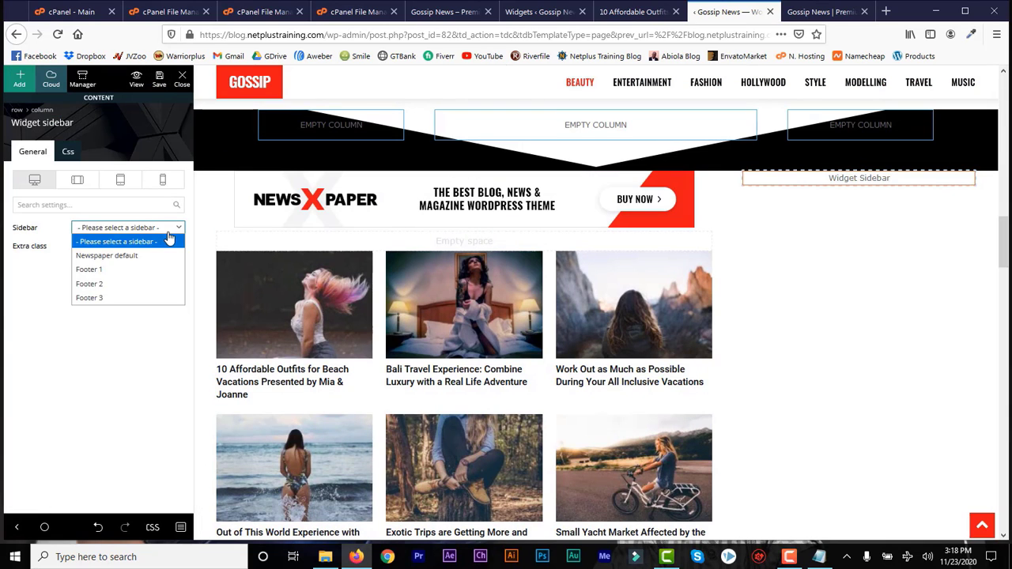
left_click(159, 256)
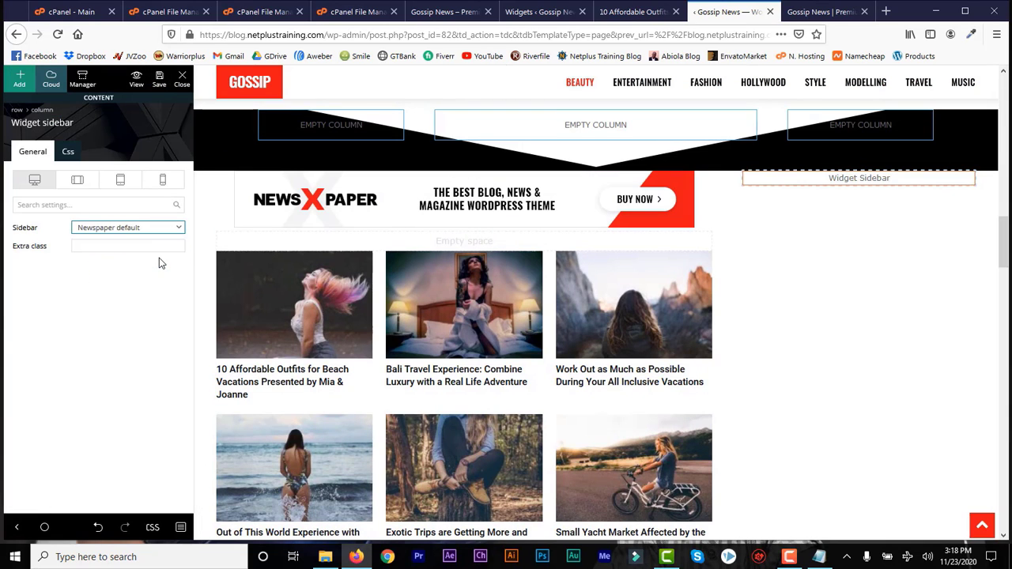
left_click(159, 77)
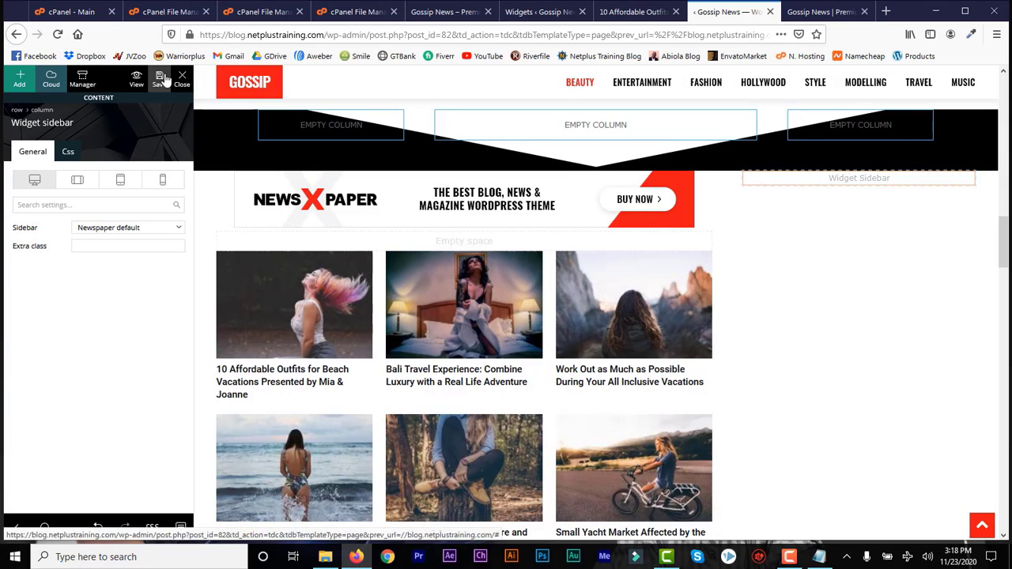
Step: Reload the live homepage and review the sidebar beside the post grid
left_click(822, 12)
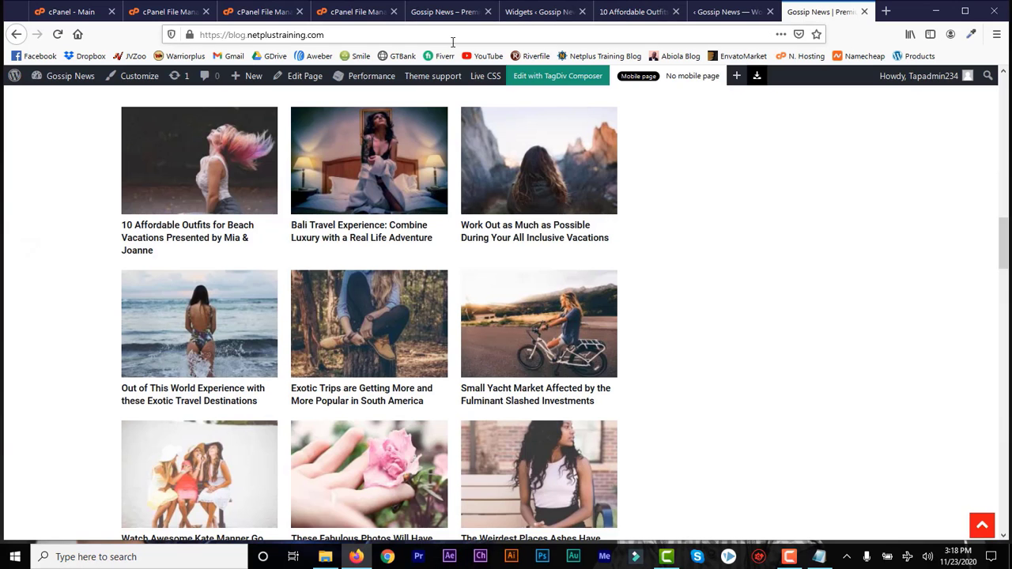
left_click(58, 36)
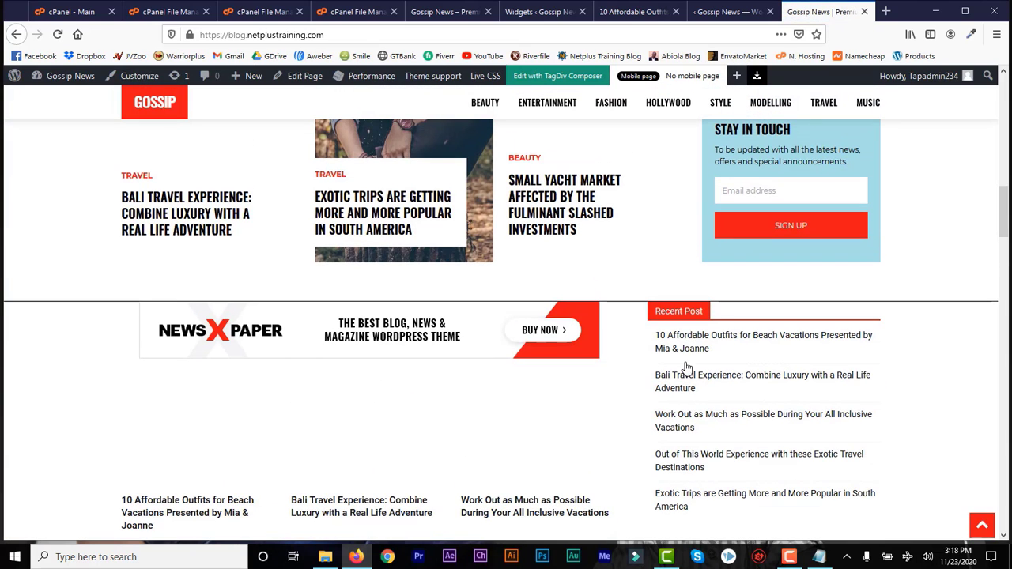
left_click_drag(1004, 220, 1005, 265)
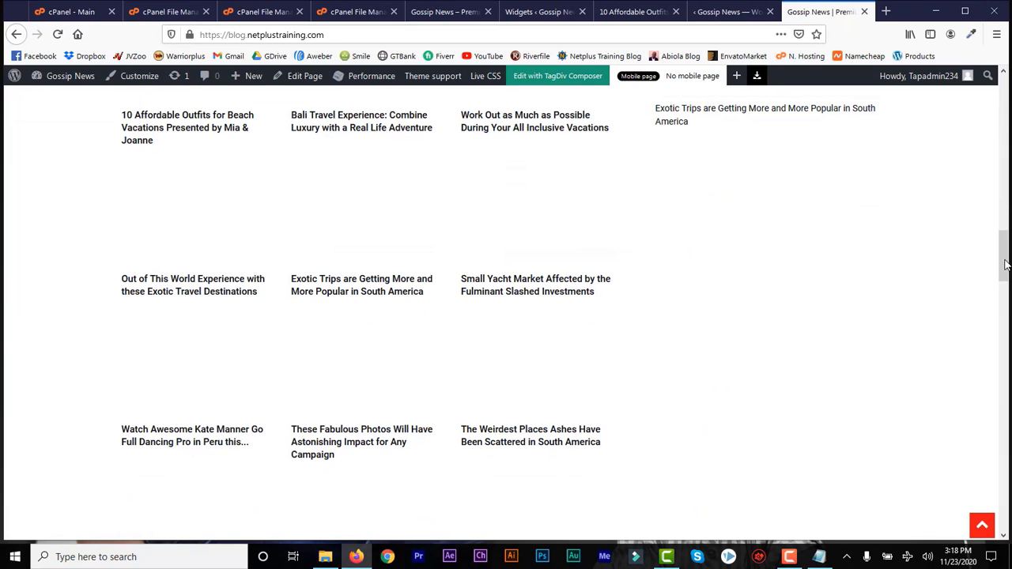
Step: Return to the Widgets page, collapse the Recent Posts widget's settings, and look over the available widgets
left_click(542, 18)
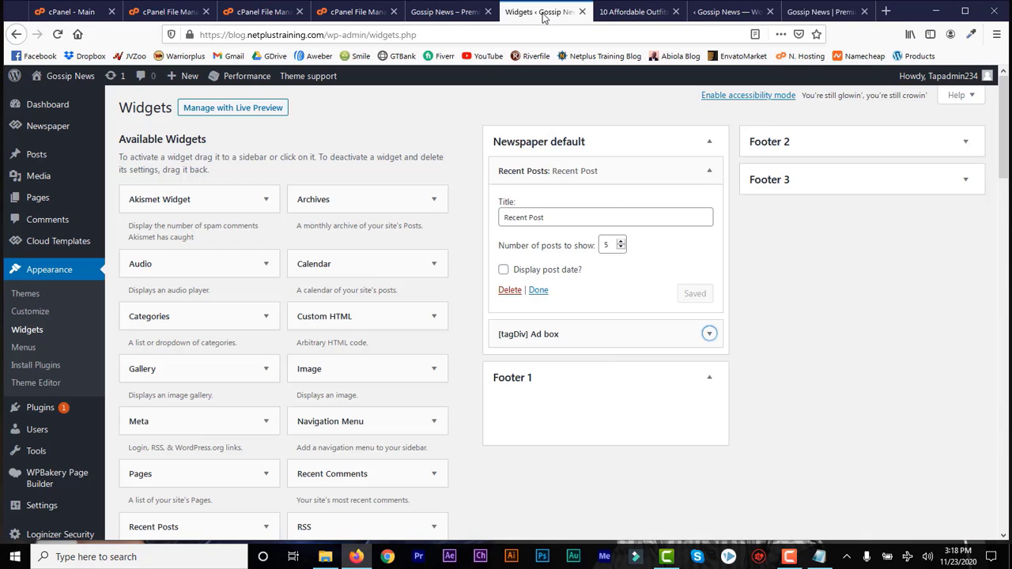
left_click(708, 171)
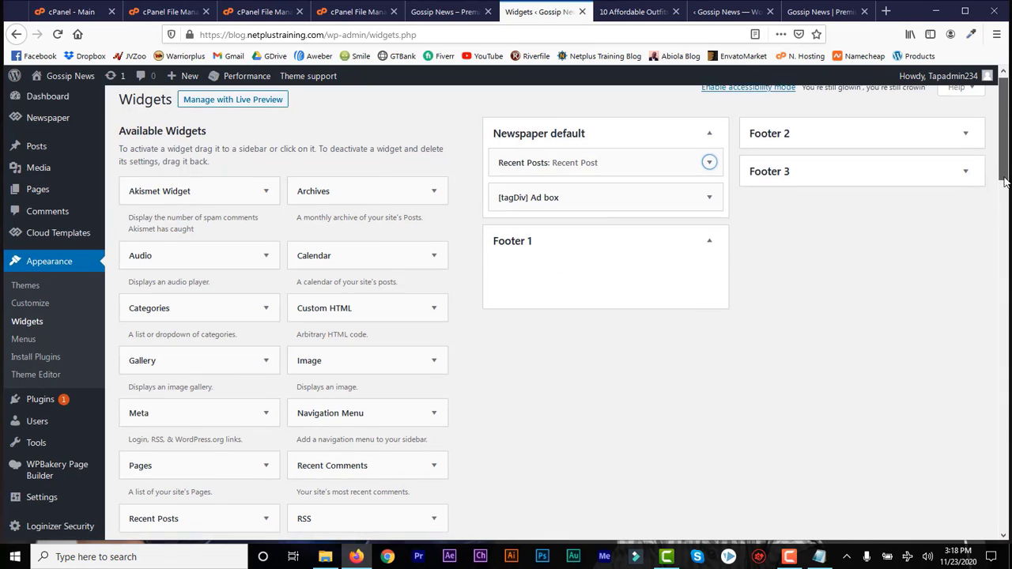
scroll(259, 362, "down", 3)
mouse_move(32, 424)
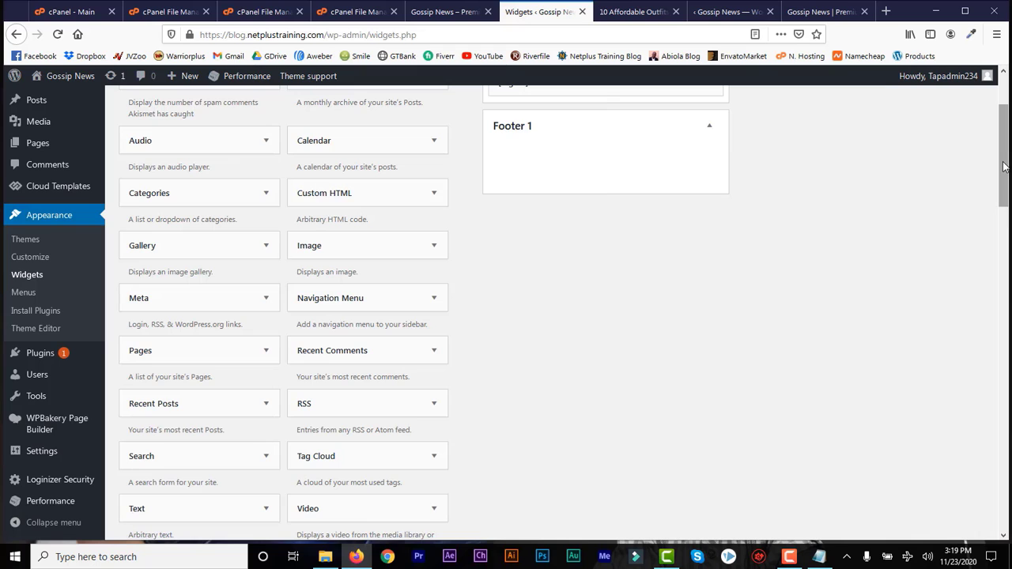
scroll(1002, 190, "down", 2)
left_click_drag(1002, 190, 1009, 138)
Step: Open the list of all the site's pages in the WordPress admin
mouse_move(33, 152)
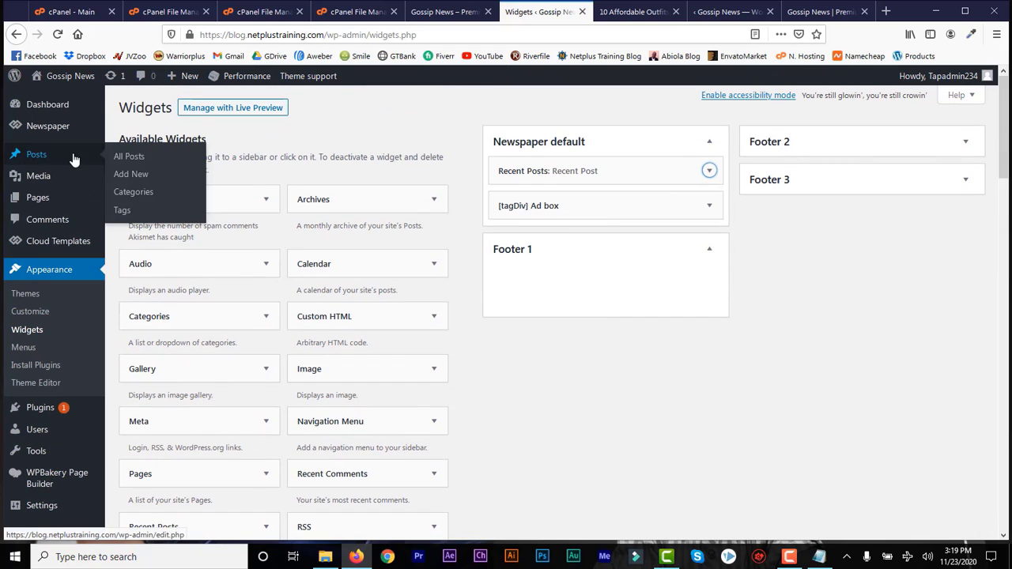
mouse_move(16, 199)
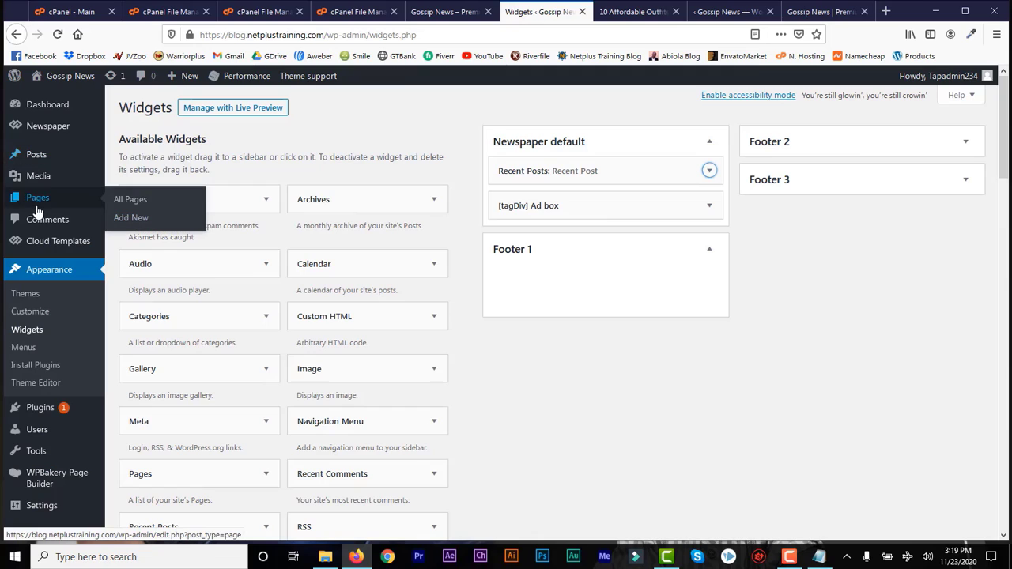
left_click(136, 205)
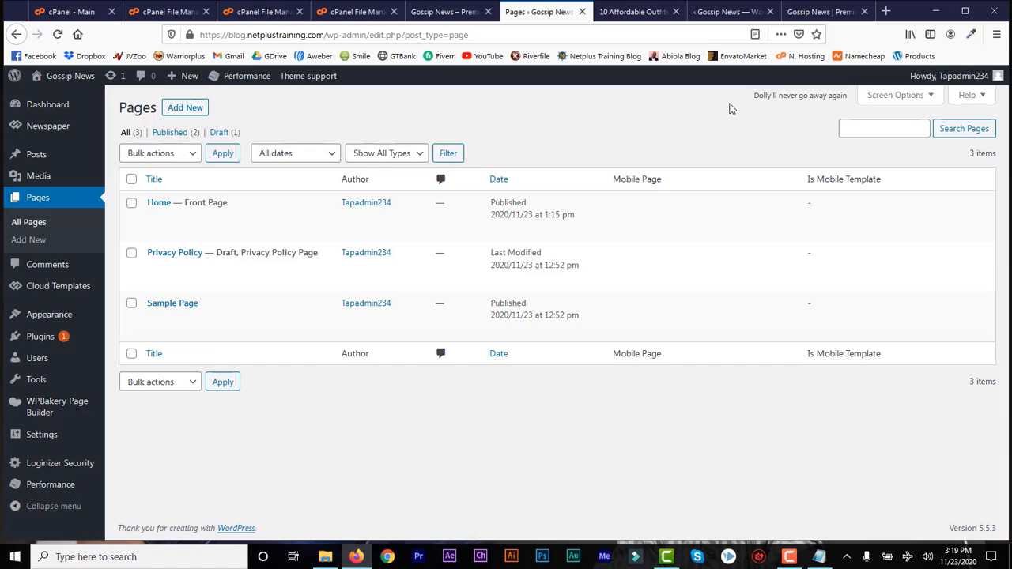
Step: Return to the live Gossip News homepage, reload it through the site logo, and review its header and featured post blocks
left_click(725, 12)
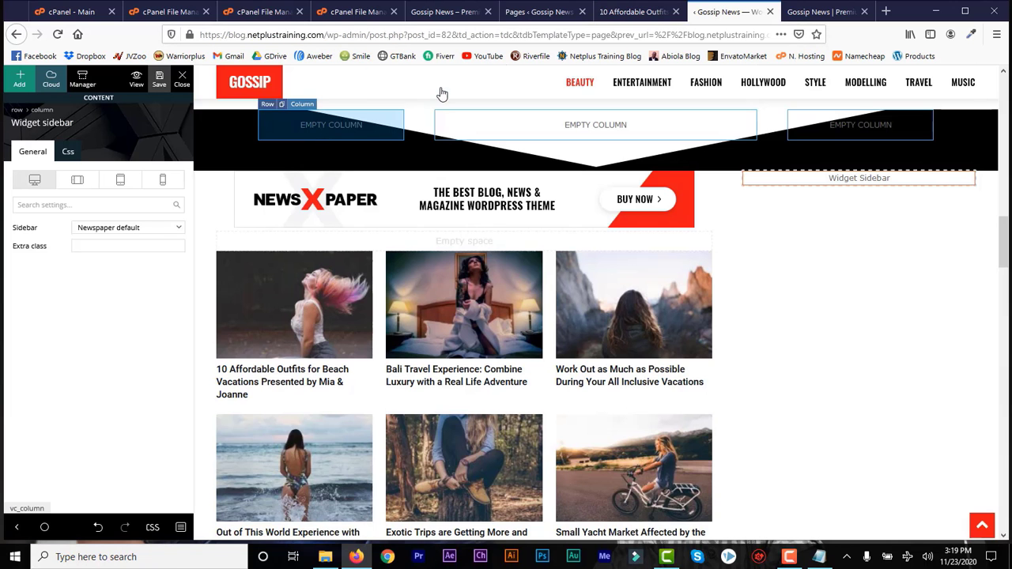
left_click(810, 14)
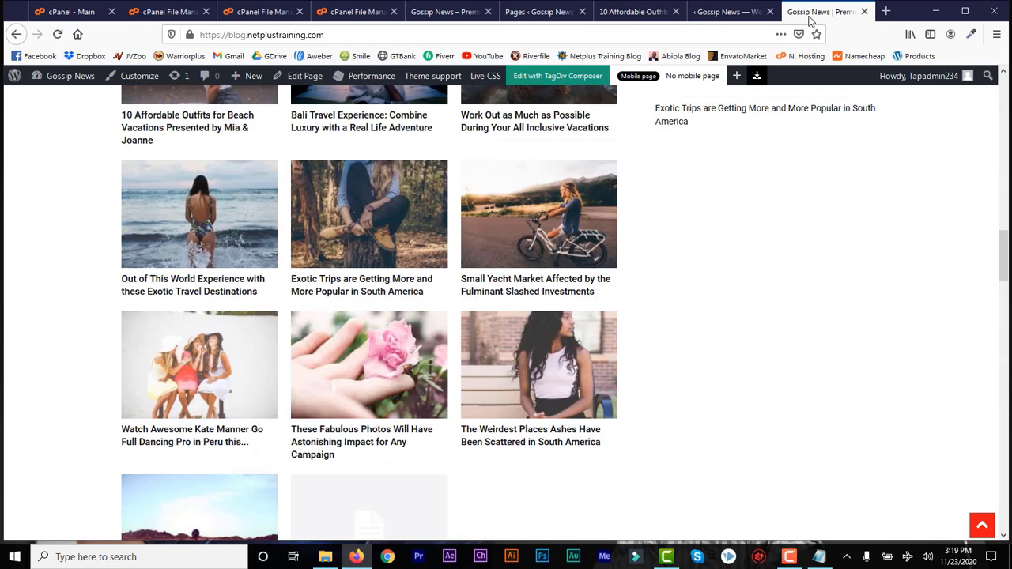
left_click_drag(1003, 254, 1003, 92)
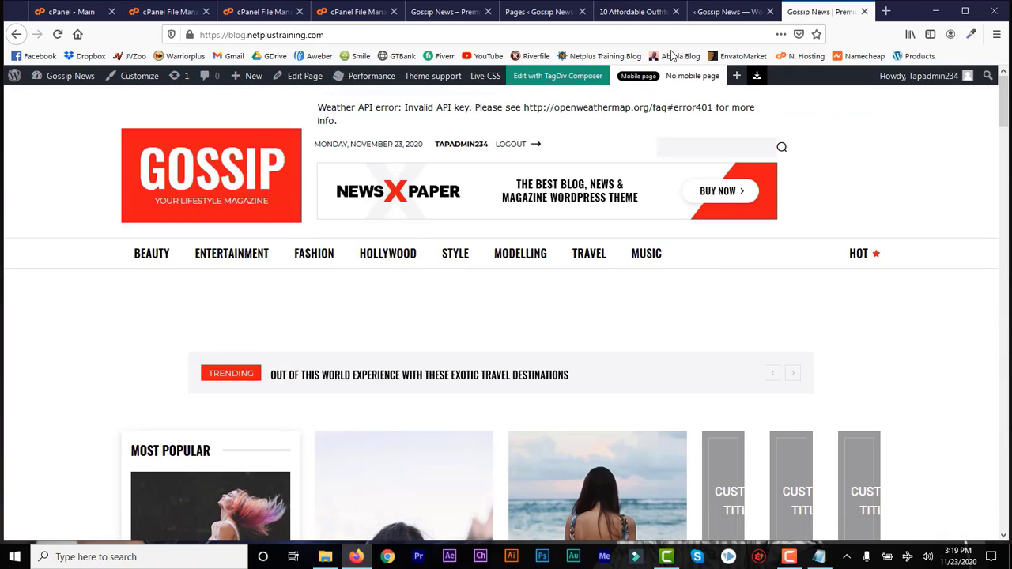
left_click(269, 188)
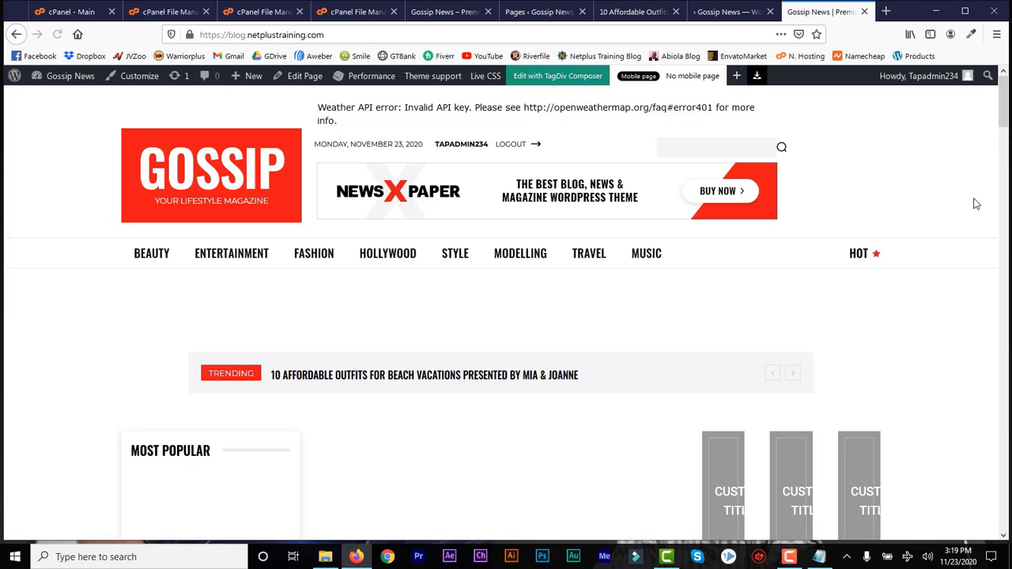
left_click_drag(1003, 102, 1002, 137)
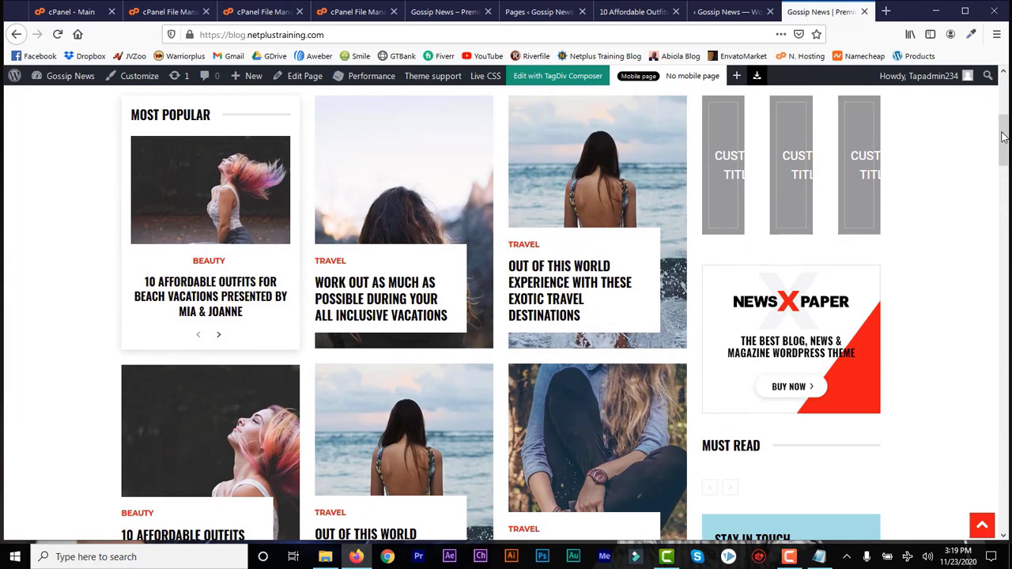
Step: Open the post "Out of This World Experience with These Exotic Travel Destinations" from the homepage and look through its layout
left_click(553, 284)
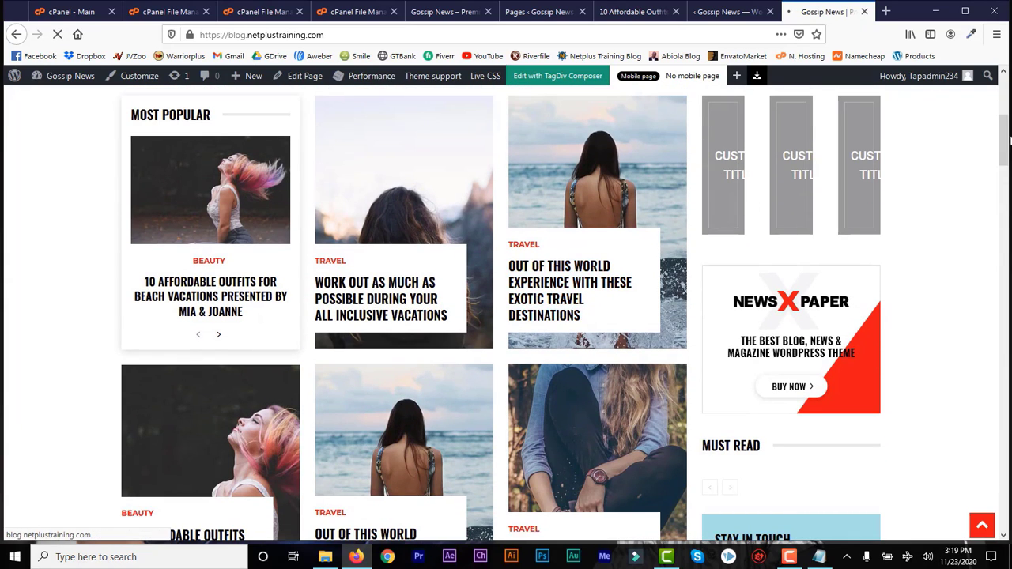
left_click_drag(1008, 140, 1006, 230)
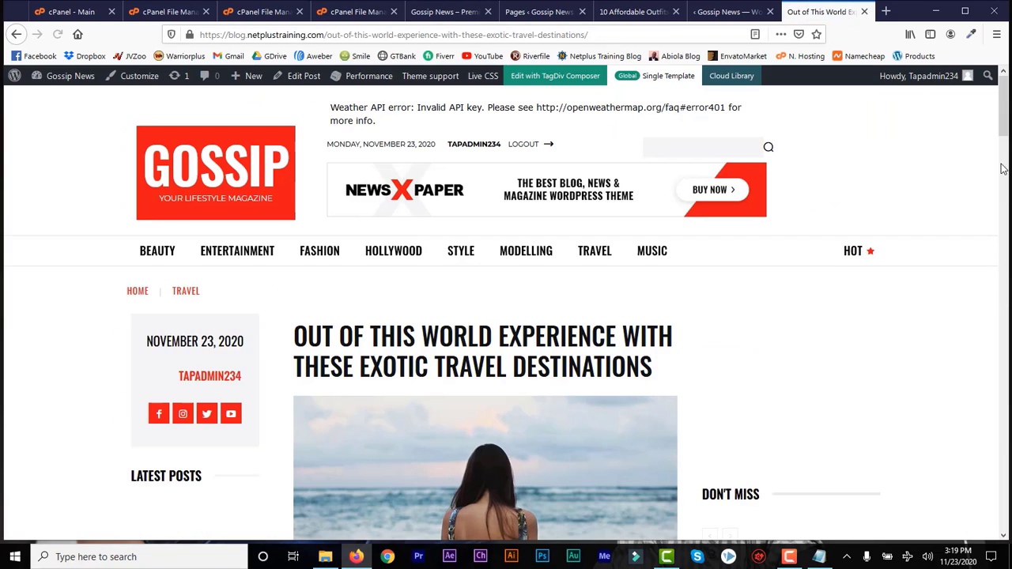
left_click_drag(1003, 123, 1004, 95)
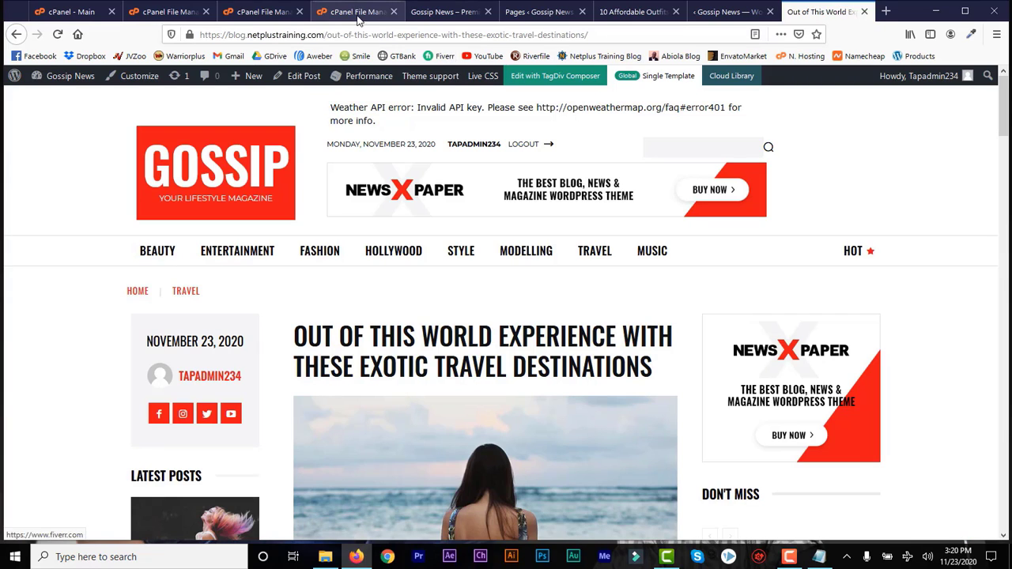
Step: Open the Newspaper by tagDiv theme page on ThemeForest in a new browser tab and look over its item details
left_click(431, 13)
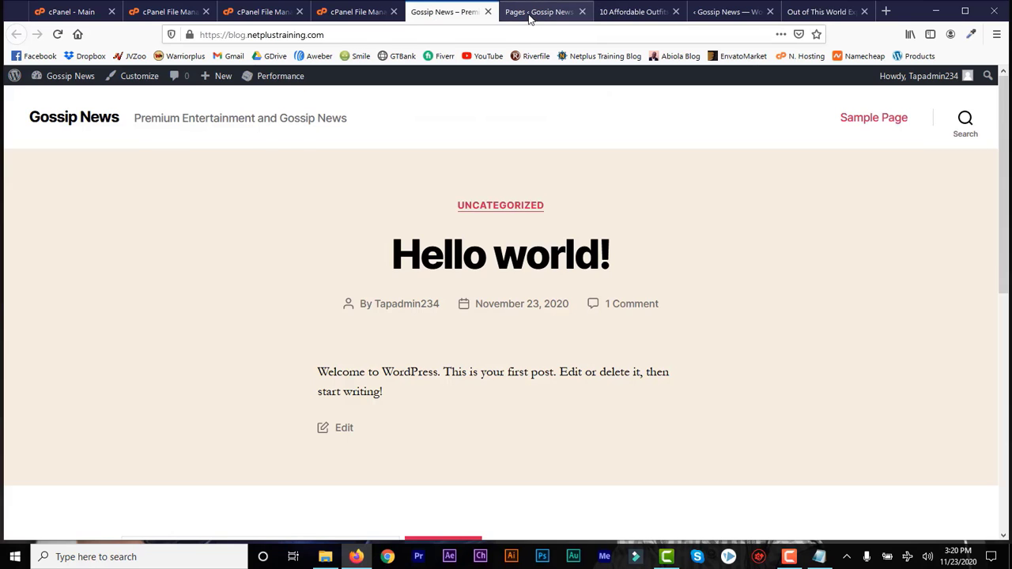
left_click(553, 12)
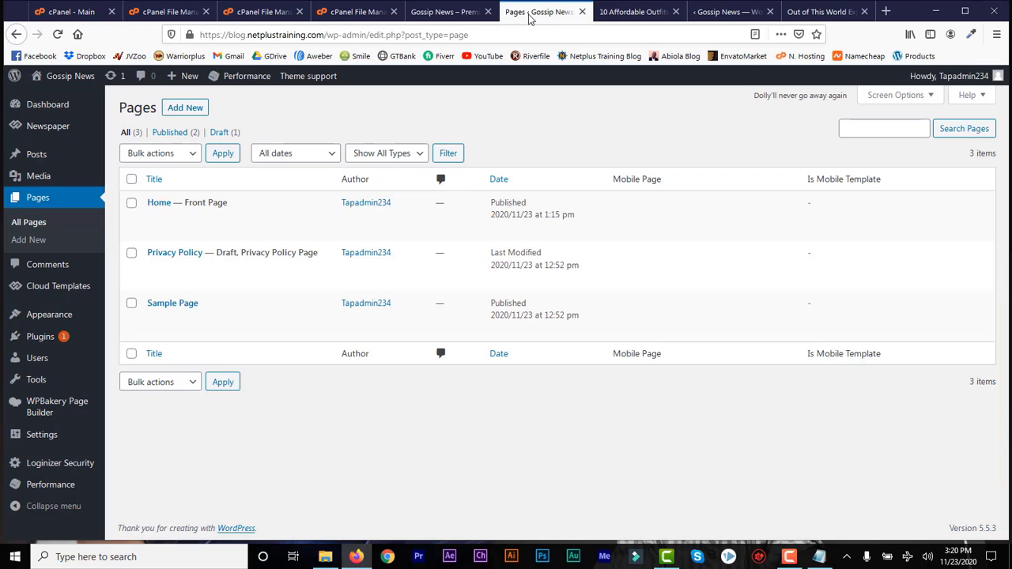
left_click(885, 12)
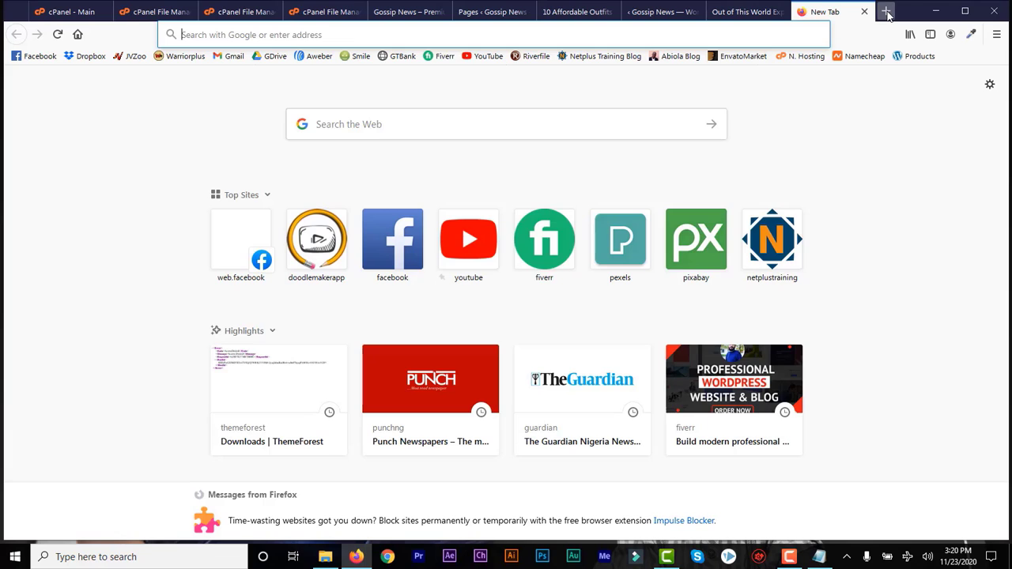
type("newsp")
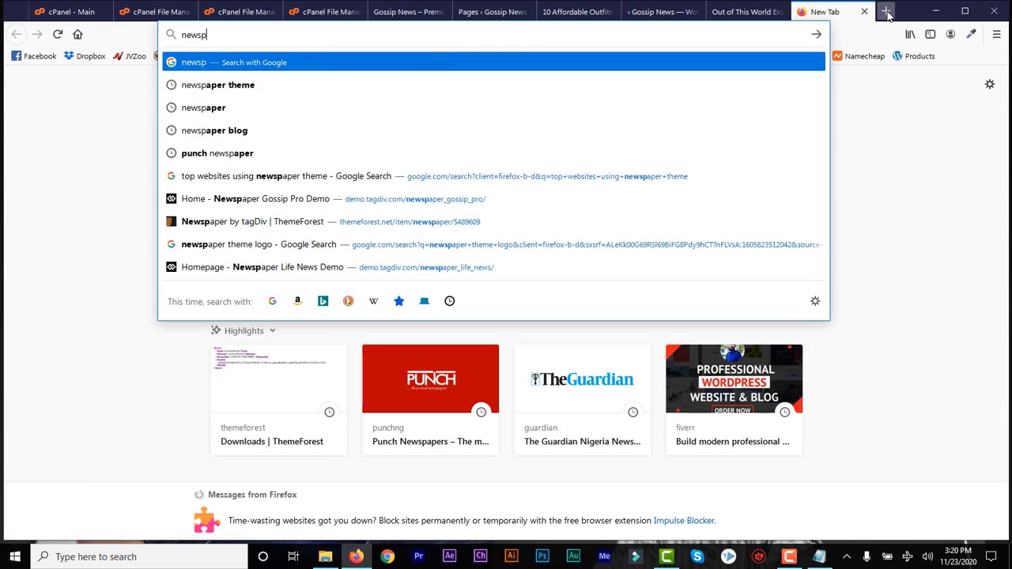
left_click(461, 223)
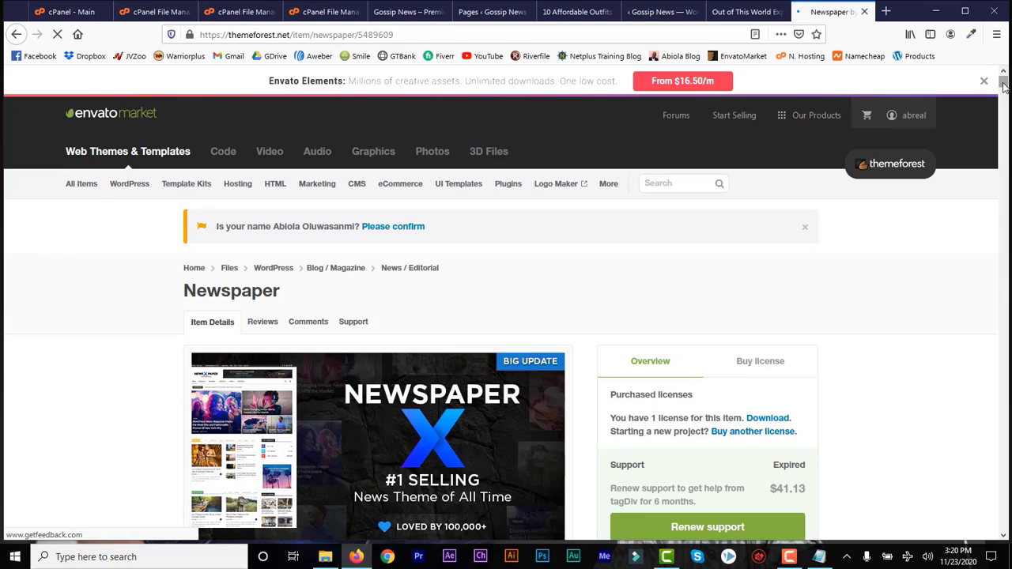
left_click_drag(1002, 87, 1002, 91)
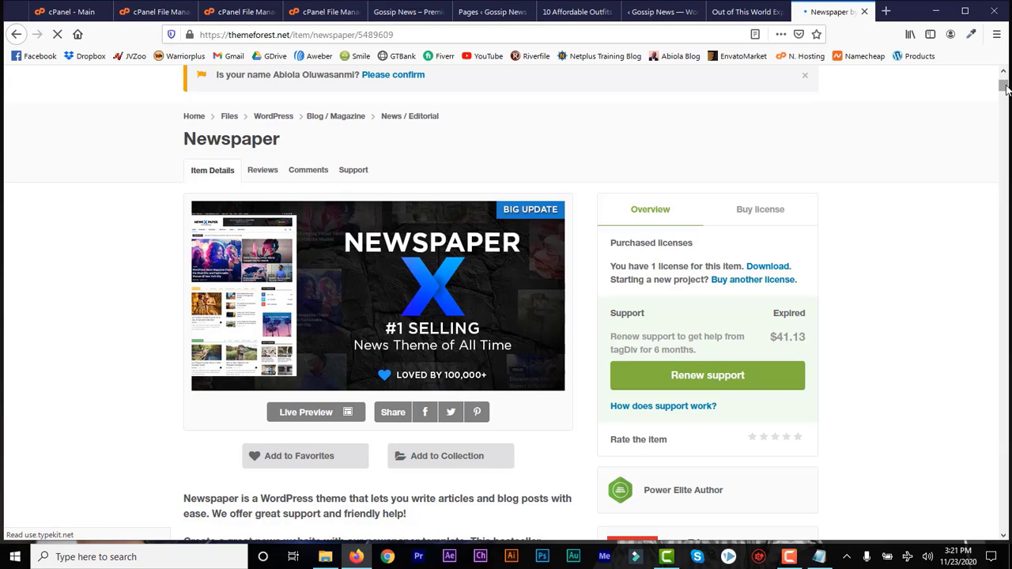
mouse_move(1006, 88)
left_mouse_down()
mouse_move(1004, 103)
mouse_move(1005, 75)
left_mouse_up()
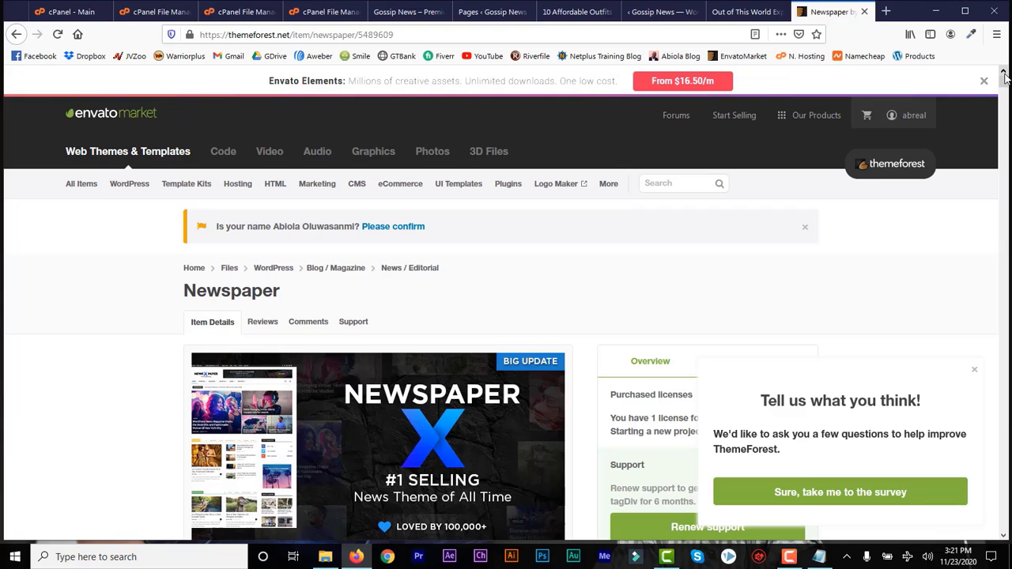